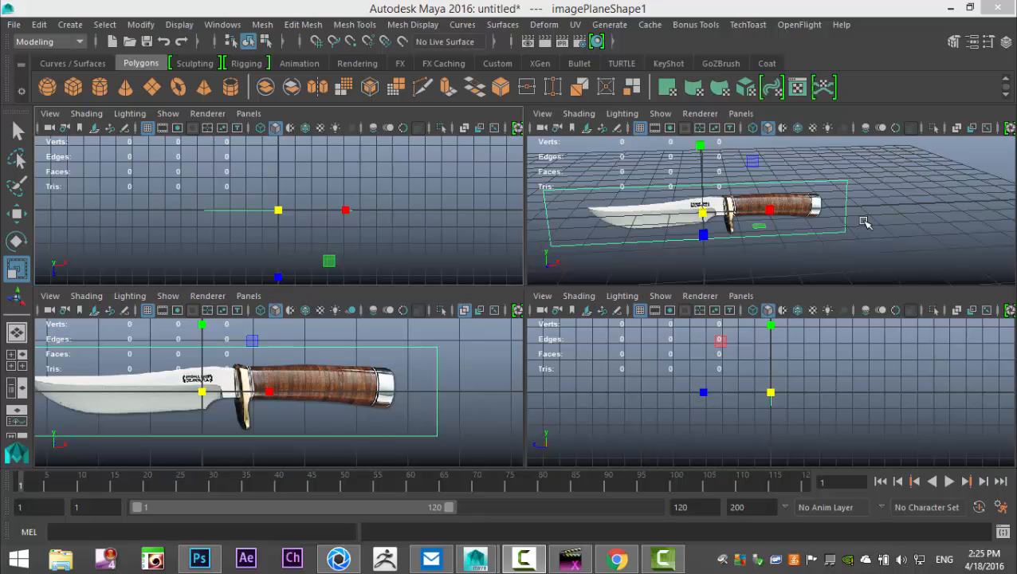
# Create a polygon cylinder and rotate it -90 degrees about Z so it lies along the knife's length
pyautogui.press('space')
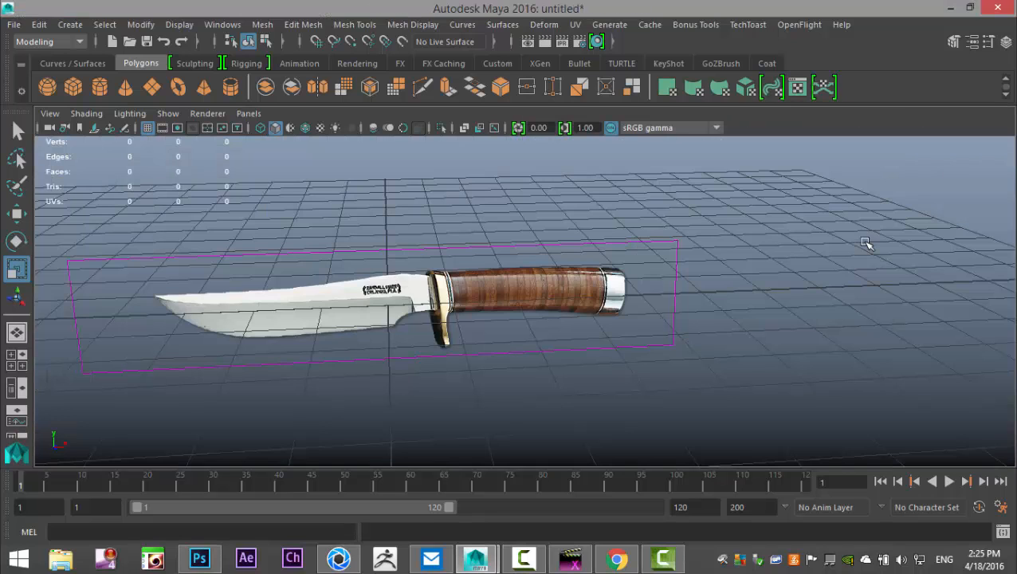
pyautogui.scroll(-2, 744, 241)
pyautogui.keyDown('alt'); pyautogui.moveTo(744, 240); pyautogui.dragTo(653, 343); pyautogui.keyUp('alt')
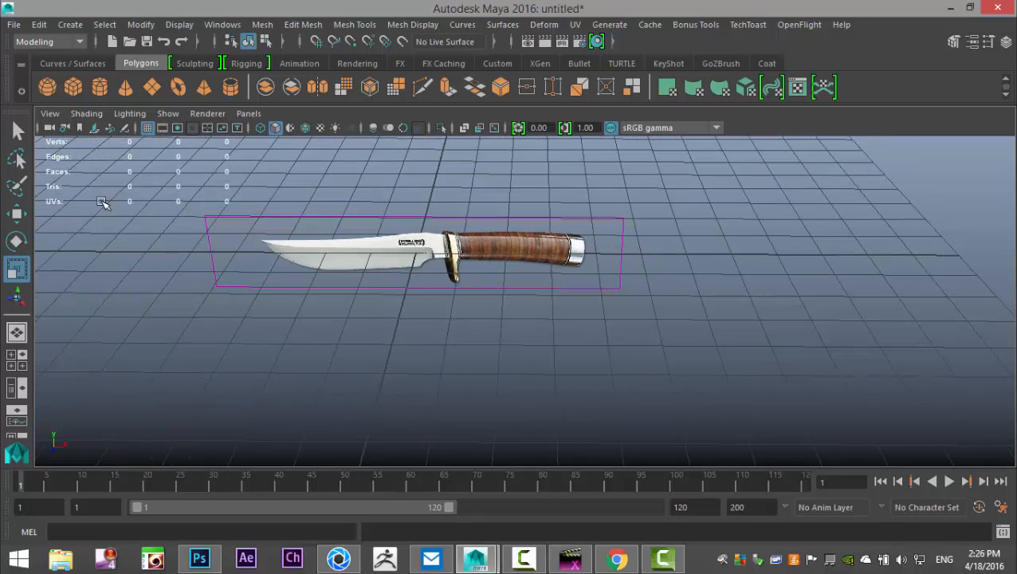
pyautogui.click(100, 87)
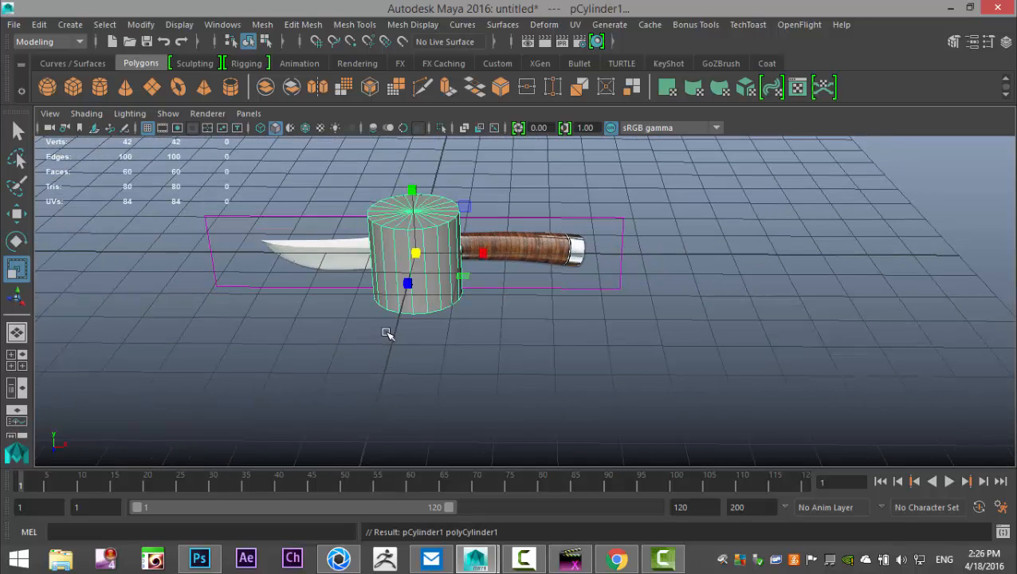
pyautogui.press('e')
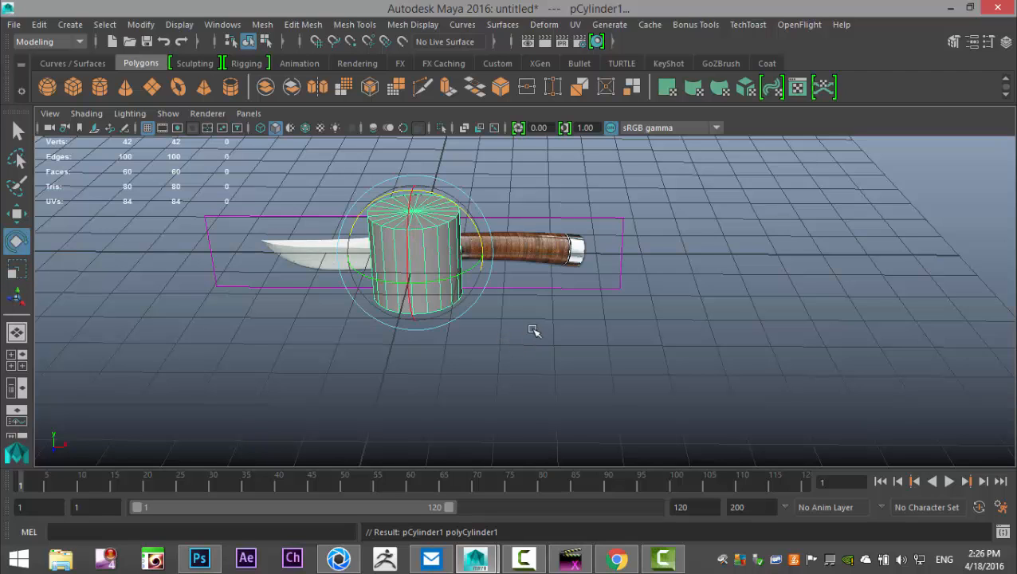
pyautogui.moveTo(440, 193); pyautogui.dragTo(507, 269)
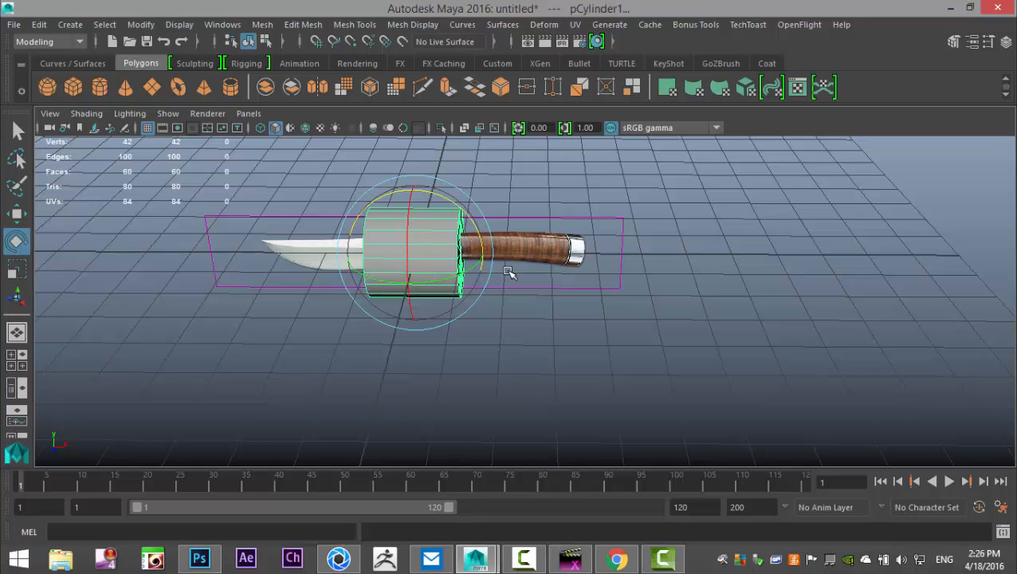
# Move the knife image plane back along Z, well clear of the cylinder
pyautogui.keyDown('alt'); pyautogui.moveTo(398, 291); pyautogui.dragTo(619, 376); pyautogui.keyUp('alt')
pyautogui.press('w')
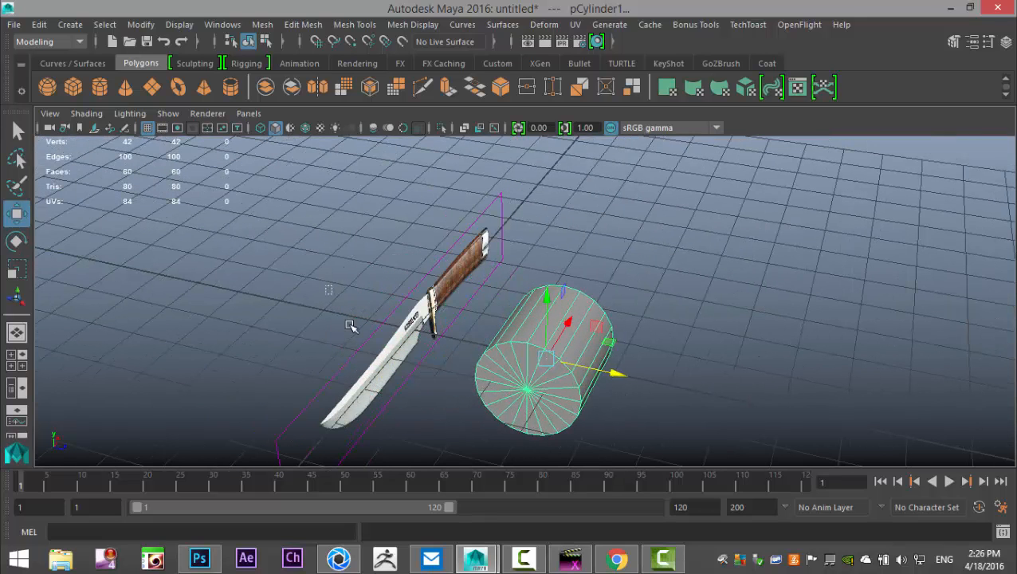
pyautogui.click(390, 420)
pyautogui.moveTo(476, 343); pyautogui.dragTo(239, 289)
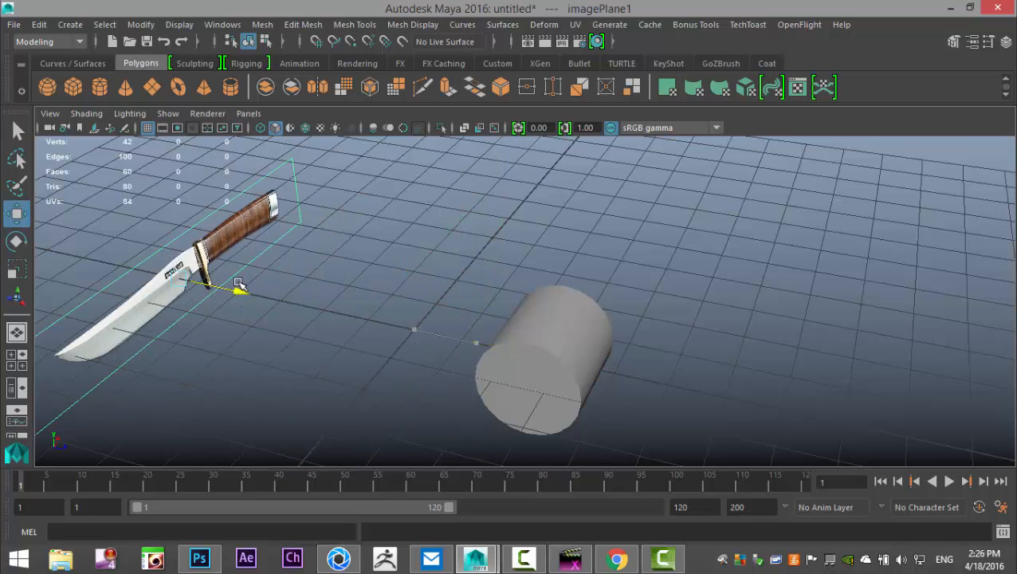
# Move the cylinder along Z, finishing with its Translate Z set to 0
pyautogui.click(564, 384)
pyautogui.moveTo(621, 378); pyautogui.dragTo(488, 346)
pyautogui.hotkey('ctrl', 'a')
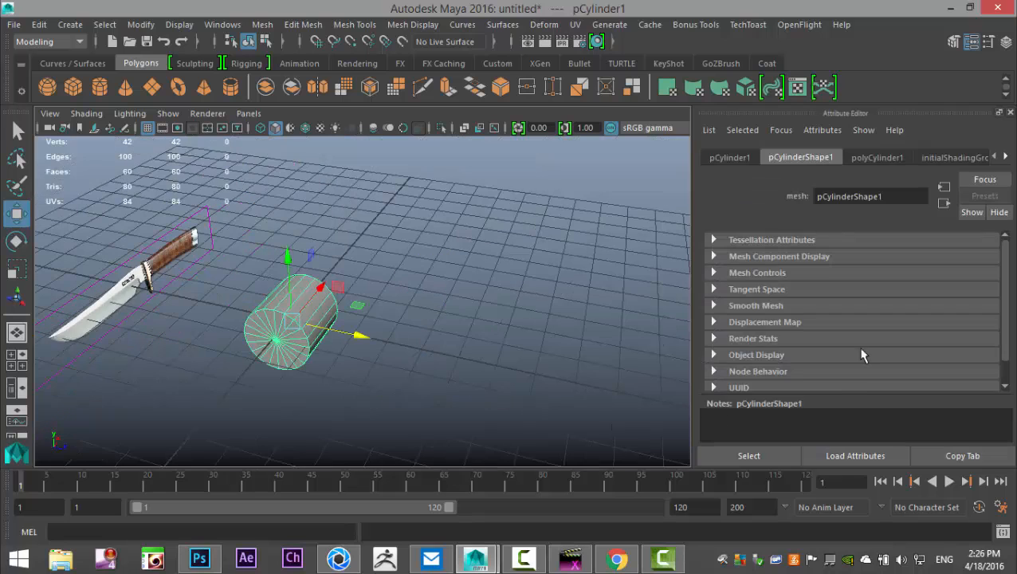
pyautogui.click(732, 158)
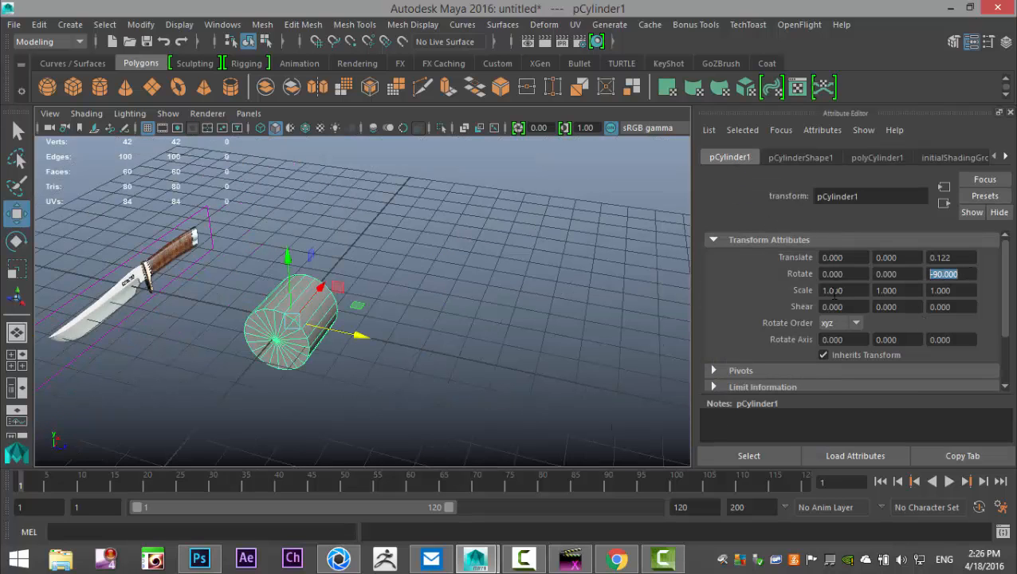
pyautogui.moveTo(953, 257); pyautogui.dragTo(768, 261)
pyautogui.write('0')
pyautogui.press('Return')
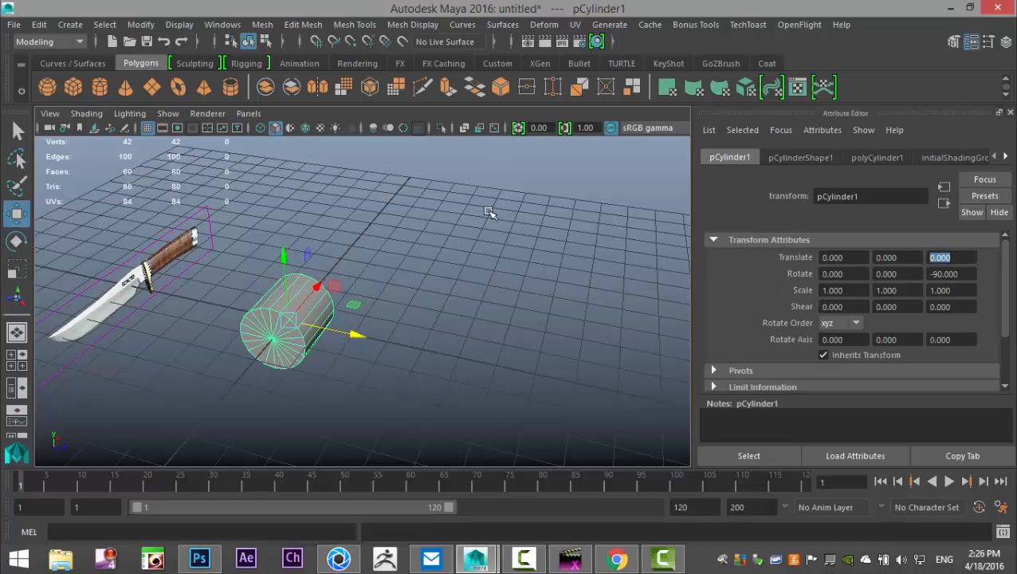
# Try the cylinder with 0 cap subdivisions, and undo that change
pyautogui.keyDown('alt'); pyautogui.moveTo(461, 398); pyautogui.dragTo(465, 379); pyautogui.keyUp('alt')
pyautogui.keyDown('alt'); pyautogui.moveTo(466, 379); pyautogui.dragTo(497, 327, button='middle'); pyautogui.keyUp('alt')
pyautogui.scroll(5, 447, 407)
pyautogui.click(821, 159)
pyautogui.click(884, 158)
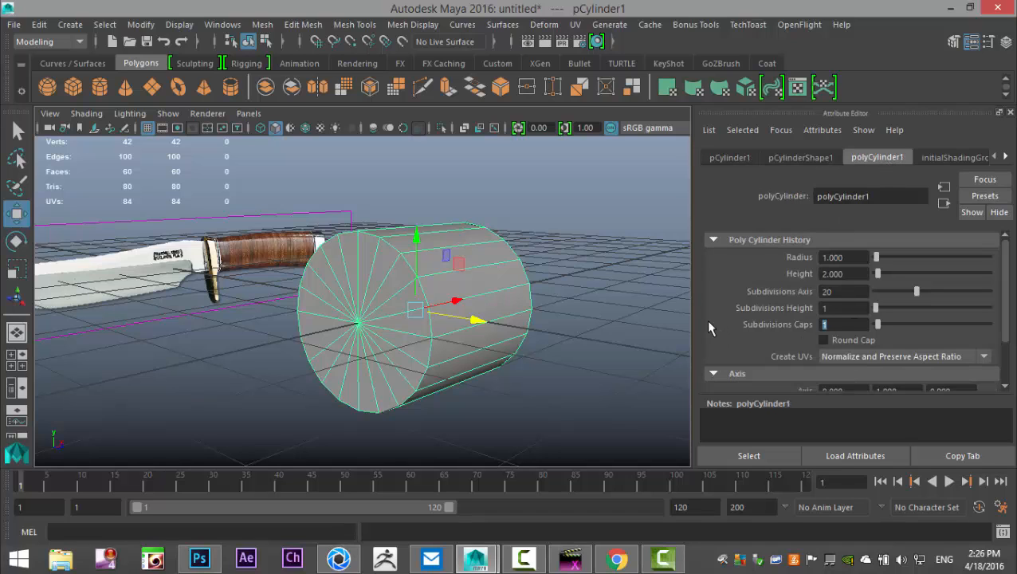
pyautogui.write('0')
pyautogui.press('Return')
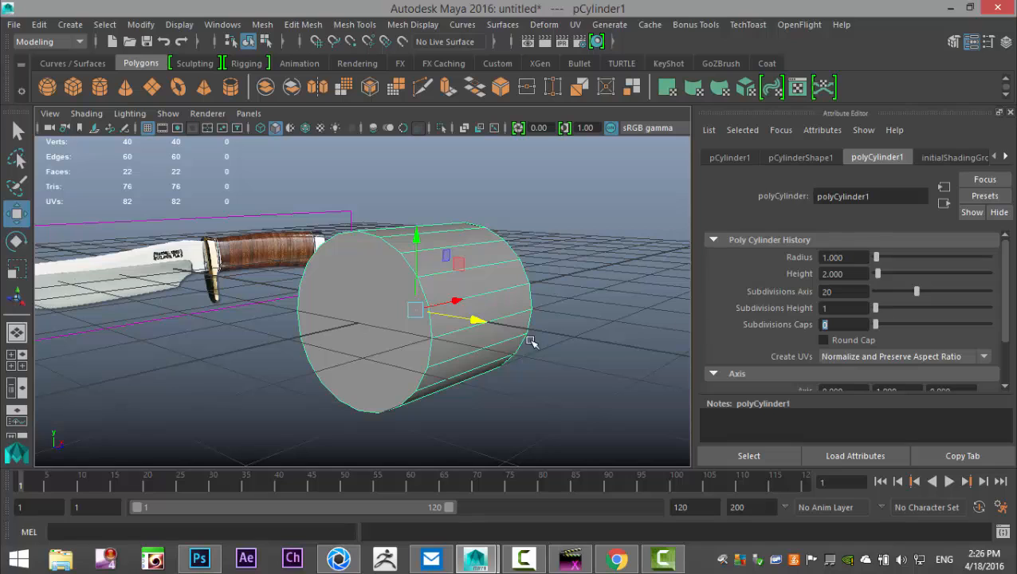
pyautogui.moveTo(513, 390)
pyautogui.keyDown('alt'); pyautogui.mouseDown()
pyautogui.moveTo(311, 354)
pyautogui.moveTo(311, 367)
pyautogui.moveTo(502, 389)
pyautogui.mouseUp(); pyautogui.keyUp('alt')
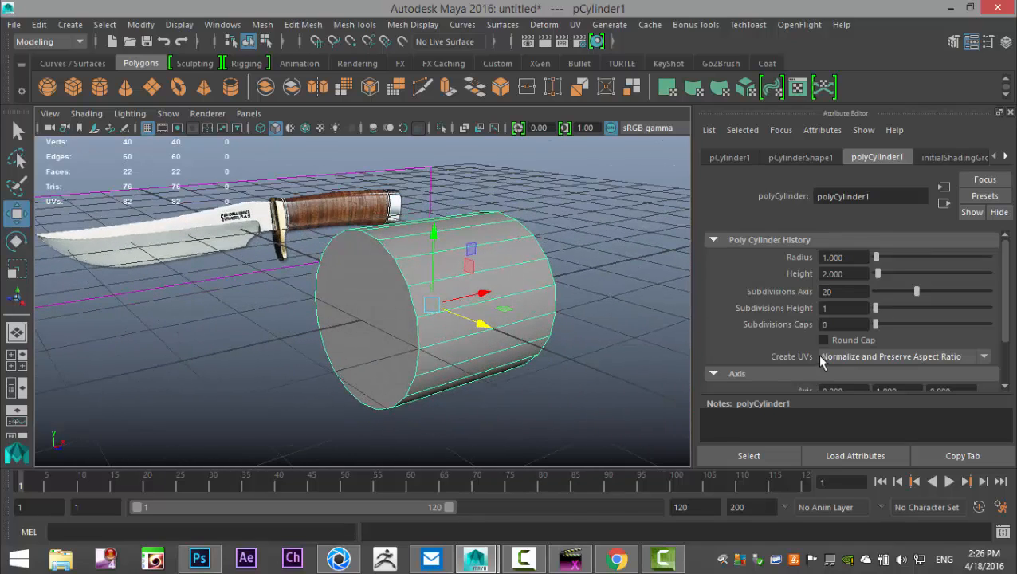
pyautogui.hotkey('ctrl', 'z')
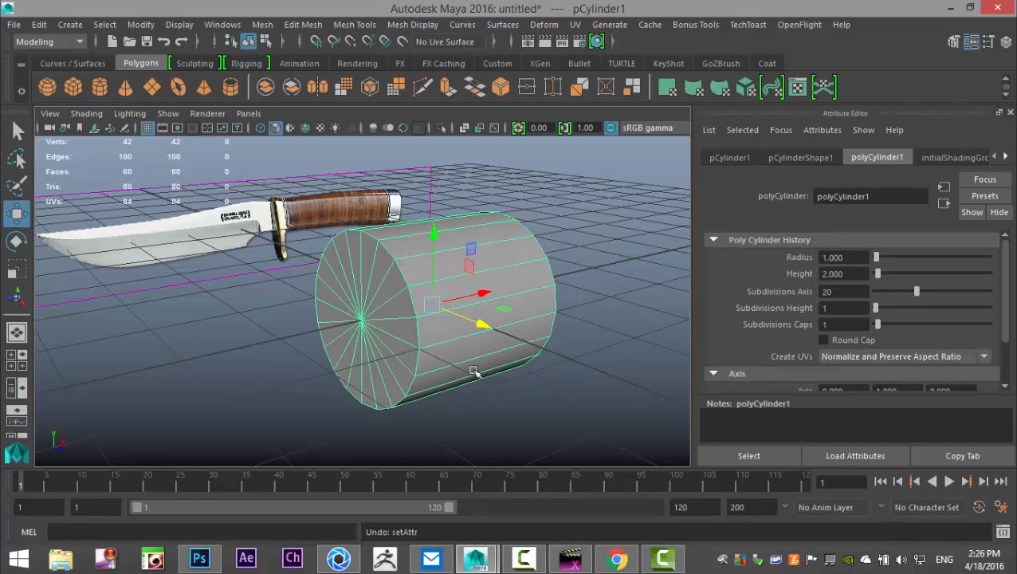
# In the front view, move the cylinder along X from the blade onto the knife handle
pyautogui.scroll(2, 505, 407)
pyautogui.keyDown('alt'); pyautogui.moveTo(484, 395); pyautogui.dragTo(550, 310, button='middle'); pyautogui.keyUp('alt')
pyautogui.keyDown('alt'); pyautogui.moveTo(496, 213); pyautogui.dragTo(319, 335); pyautogui.keyUp('alt')
pyautogui.click(23, 365)
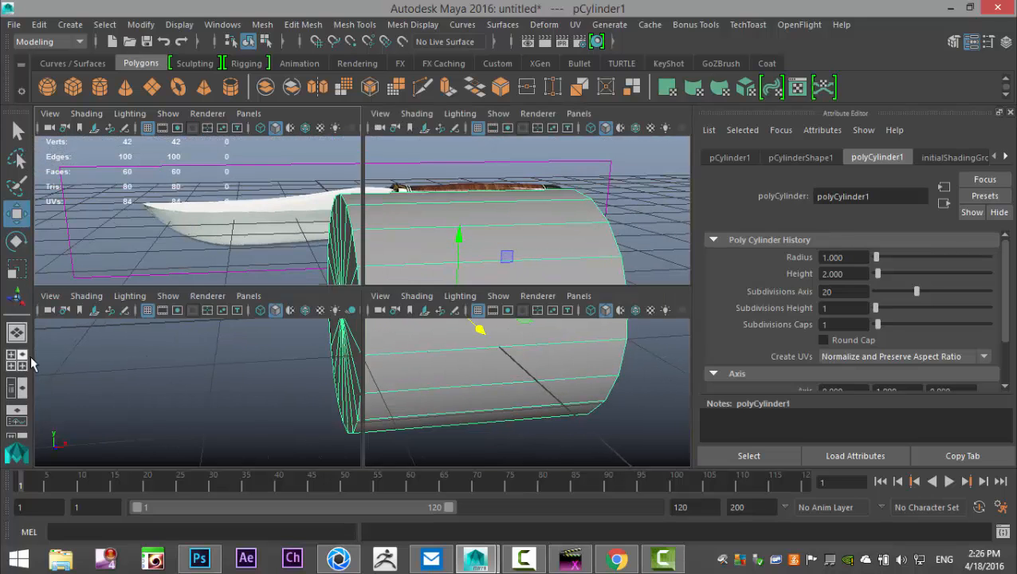
pyautogui.press('space')
pyautogui.scroll(3, 349, 395)
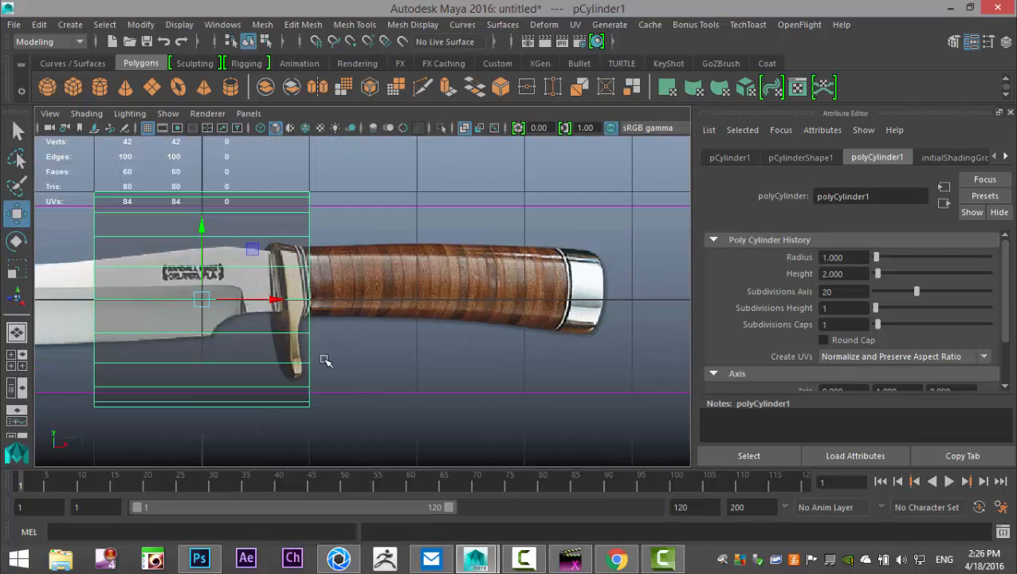
pyautogui.moveTo(255, 312); pyautogui.dragTo(478, 333)
# Scale the cylinder down uniformly to roughly the handle's thickness and place it against the guard end of the handle
pyautogui.press('r')
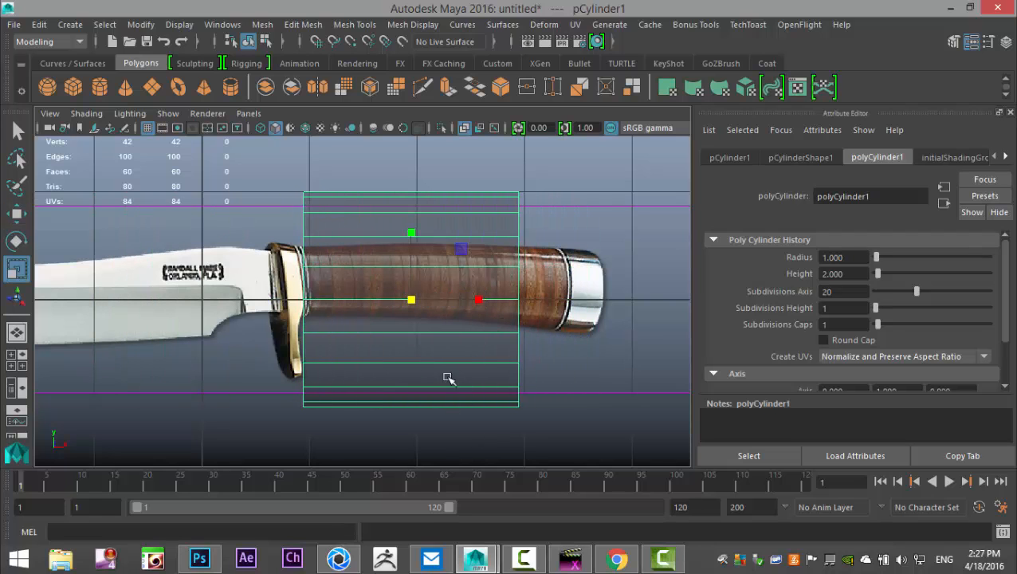
pyautogui.moveTo(414, 302); pyautogui.dragTo(279, 300)
pyautogui.press('w')
pyautogui.moveTo(411, 297); pyautogui.dragTo(334, 280)
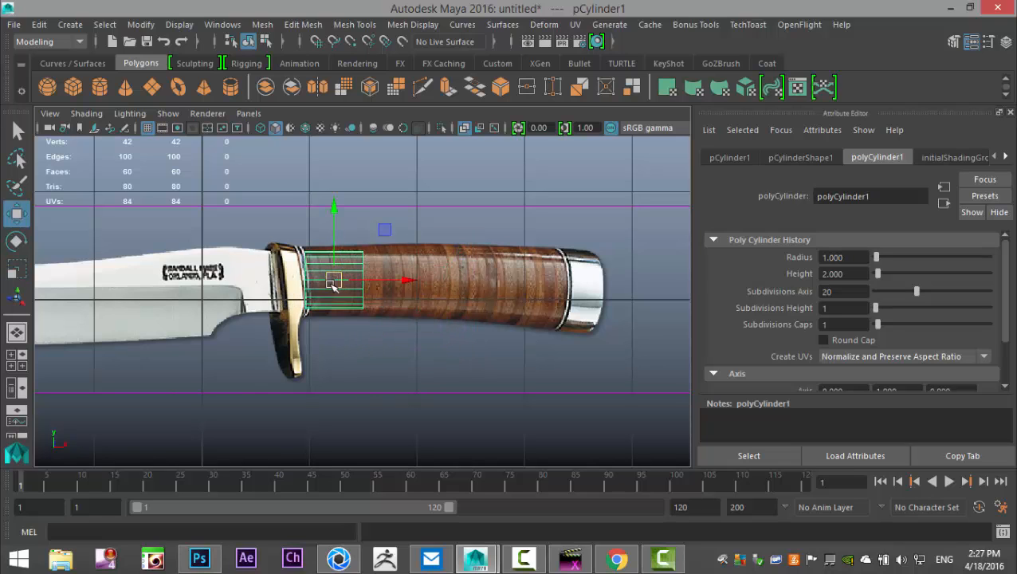
# With X-ray shading on, shorten the cylinder and match its height to the handle, positioning it over the thin rings beside the guard
pyautogui.press('f')
pyautogui.scroll(-10, 351, 295)
pyautogui.scroll(7, 356, 297)
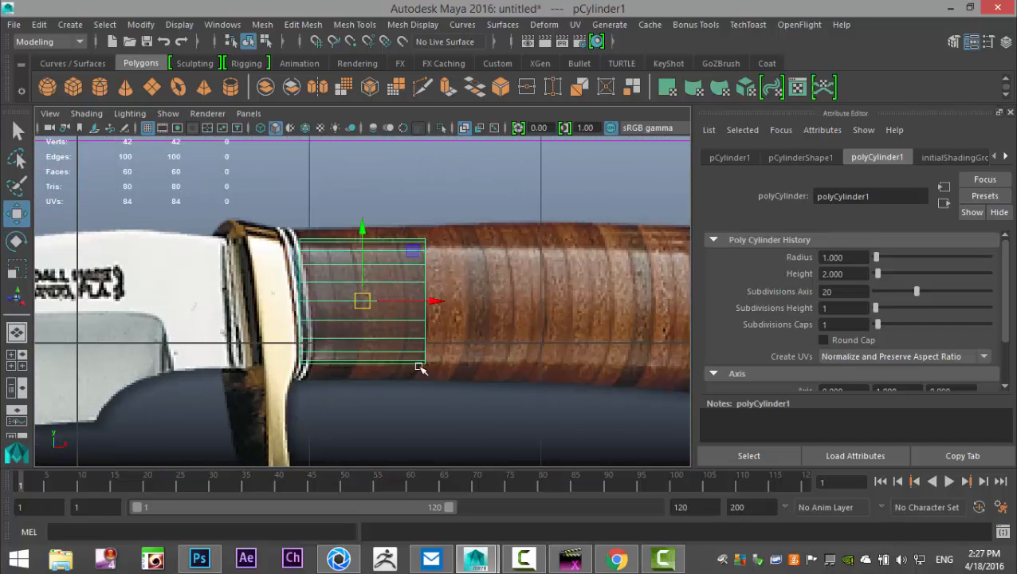
pyautogui.click(466, 129)
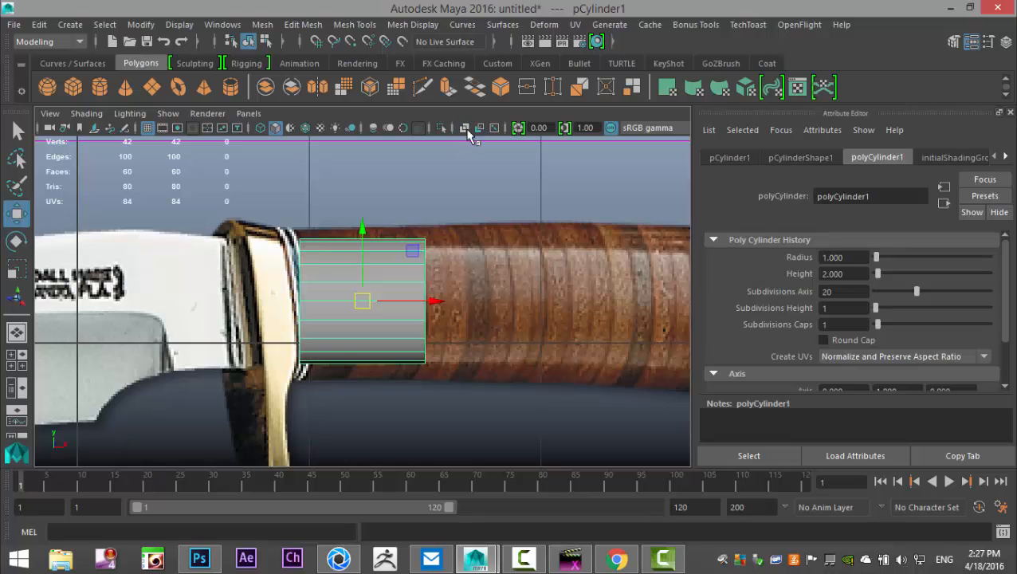
pyautogui.click(465, 129)
pyautogui.scroll(2, 434, 249)
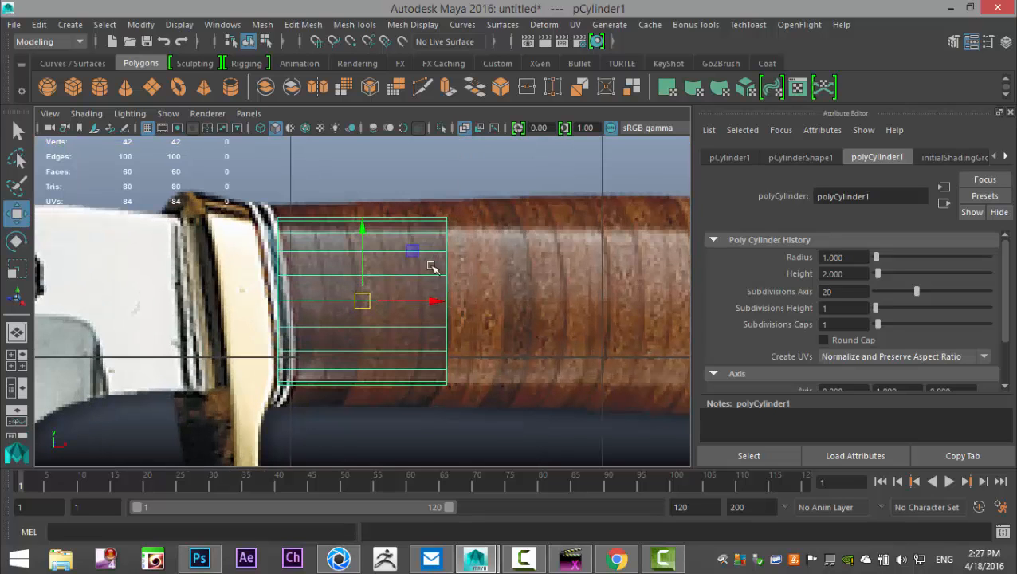
pyautogui.press('r')
pyautogui.moveTo(426, 301); pyautogui.dragTo(287, 305)
pyautogui.press('w')
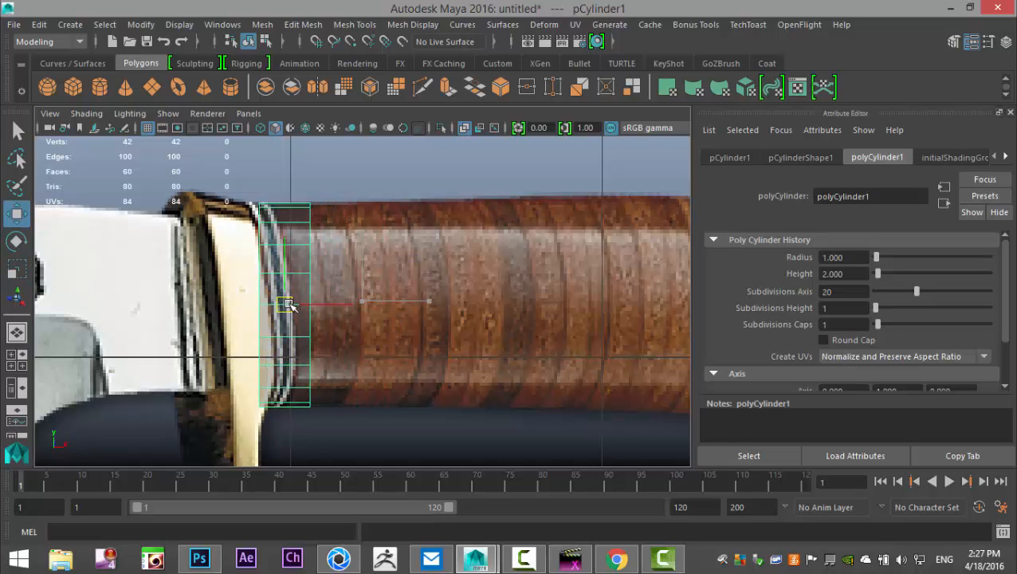
pyautogui.moveTo(289, 306); pyautogui.dragTo(289, 305)
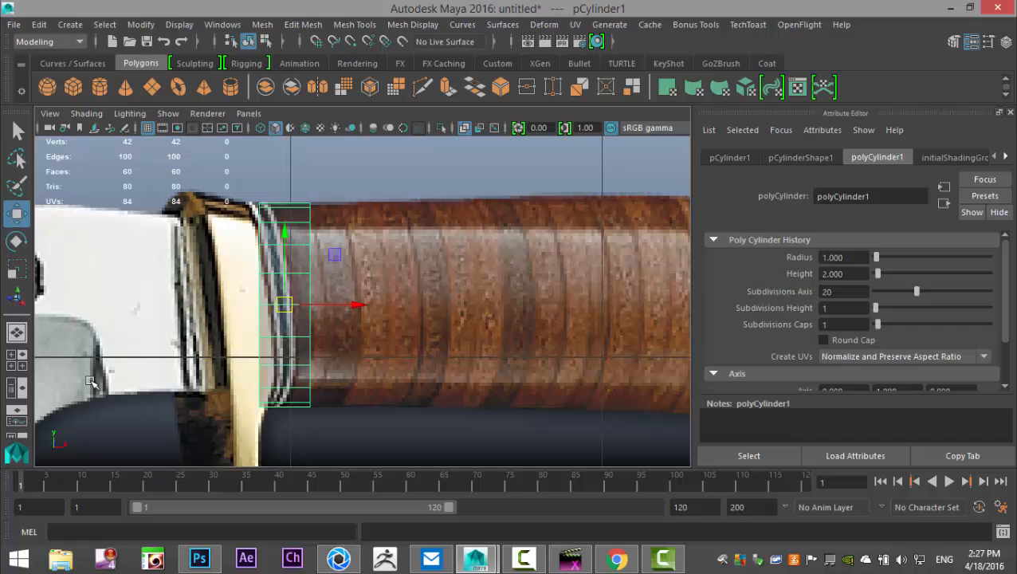
# In the perspective view, select the triangular faces of the cylinder's +X end cap
pyautogui.click(16, 359)
pyautogui.press('space')
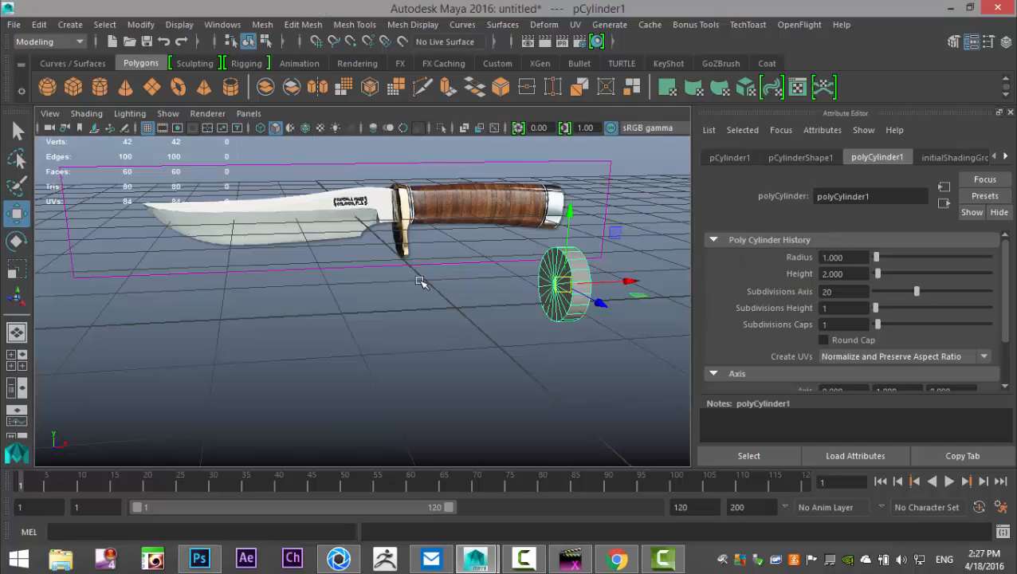
pyautogui.keyDown('alt'); pyautogui.moveTo(561, 370); pyautogui.dragTo(546, 334, button='middle'); pyautogui.keyUp('alt')
pyautogui.keyDown('alt'); pyautogui.moveTo(545, 333); pyautogui.dragTo(345, 329); pyautogui.keyUp('alt')
pyautogui.keyDown('alt'); pyautogui.moveTo(420, 347); pyautogui.dragTo(377, 306, button='middle'); pyautogui.keyUp('alt')
pyautogui.keyDown('alt'); pyautogui.moveTo(377, 306); pyautogui.dragTo(377, 327); pyautogui.keyUp('alt')
pyautogui.moveTo(441, 261); pyautogui.dragTo(440, 188, button='right')
pyautogui.keyDown('alt'); pyautogui.moveTo(485, 307); pyautogui.dragTo(527, 305); pyautogui.keyUp('alt')
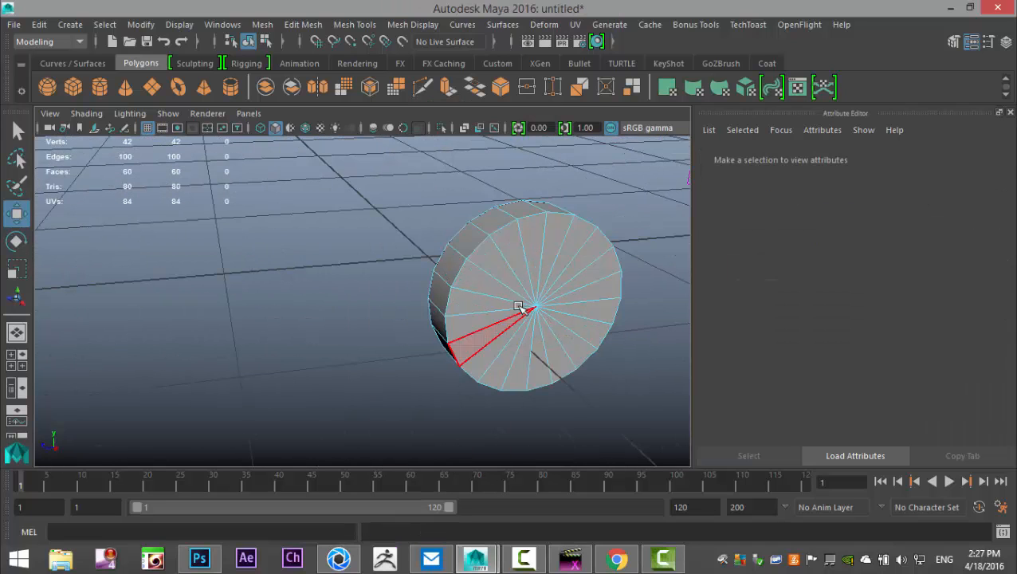
pyautogui.click(495, 268)
pyautogui.keyDown('shift'); pyautogui.click(514, 244); pyautogui.keyUp('shift')
pyautogui.keyDown('shift'); pyautogui.click(535, 236); pyautogui.keyUp('shift')
pyautogui.keyDown('shift'); pyautogui.click(551, 244); pyautogui.keyUp('shift')
pyautogui.keyDown('shift'); pyautogui.click(563, 257); pyautogui.keyUp('shift')
pyautogui.keyDown('shift'); pyautogui.click(569, 264); pyautogui.keyUp('shift')
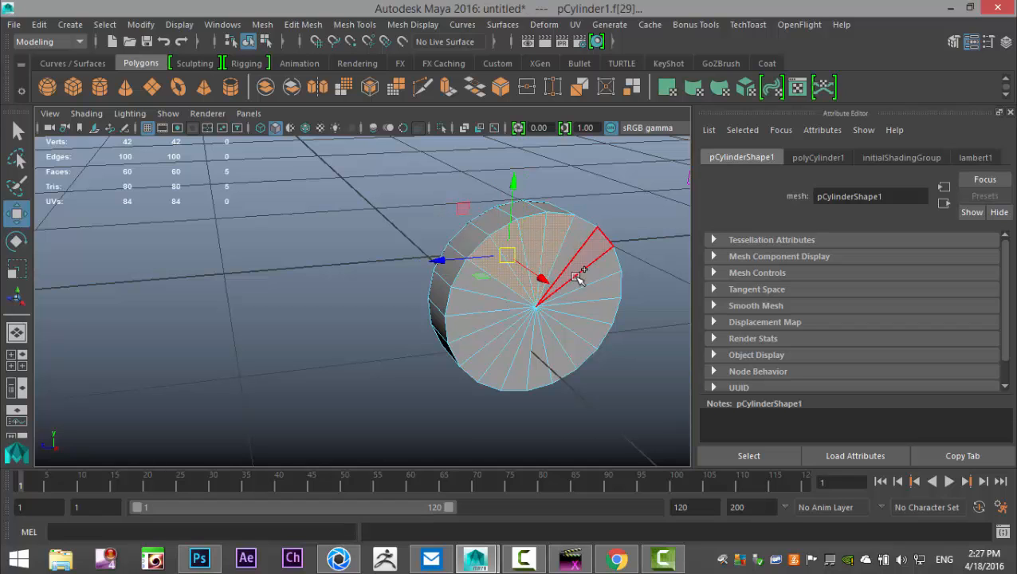
pyautogui.keyDown('shift'); pyautogui.click(572, 266); pyautogui.keyUp('shift')
pyautogui.keyDown('shift'); pyautogui.click(604, 272); pyautogui.keyUp('shift')
pyautogui.keyDown('shift'); pyautogui.click(606, 290); pyautogui.keyUp('shift')
pyautogui.keyDown('shift'); pyautogui.click(605, 311); pyautogui.keyUp('shift')
pyautogui.keyDown('shift'); pyautogui.click(600, 336); pyautogui.keyUp('shift')
pyautogui.keyDown('shift'); pyautogui.click(580, 356); pyautogui.keyUp('shift')
pyautogui.keyDown('shift'); pyautogui.click(557, 367); pyautogui.keyUp('shift')
pyautogui.keyDown('shift'); pyautogui.click(538, 374); pyautogui.keyUp('shift')
pyautogui.keyDown('shift'); pyautogui.click(510, 374); pyautogui.keyUp('shift')
pyautogui.keyDown('shift'); pyautogui.click(494, 375); pyautogui.keyUp('shift')
pyautogui.keyDown('shift'); pyautogui.click(460, 349); pyautogui.keyUp('shift')
pyautogui.keyDown('shift'); pyautogui.click(456, 329); pyautogui.keyUp('shift')
pyautogui.keyDown('shift'); pyautogui.click(455, 306); pyautogui.keyUp('shift')
pyautogui.keyDown('shift'); pyautogui.click(461, 289); pyautogui.keyUp('shift')
pyautogui.keyDown('shift'); pyautogui.click(462, 288); pyautogui.keyUp('shift')
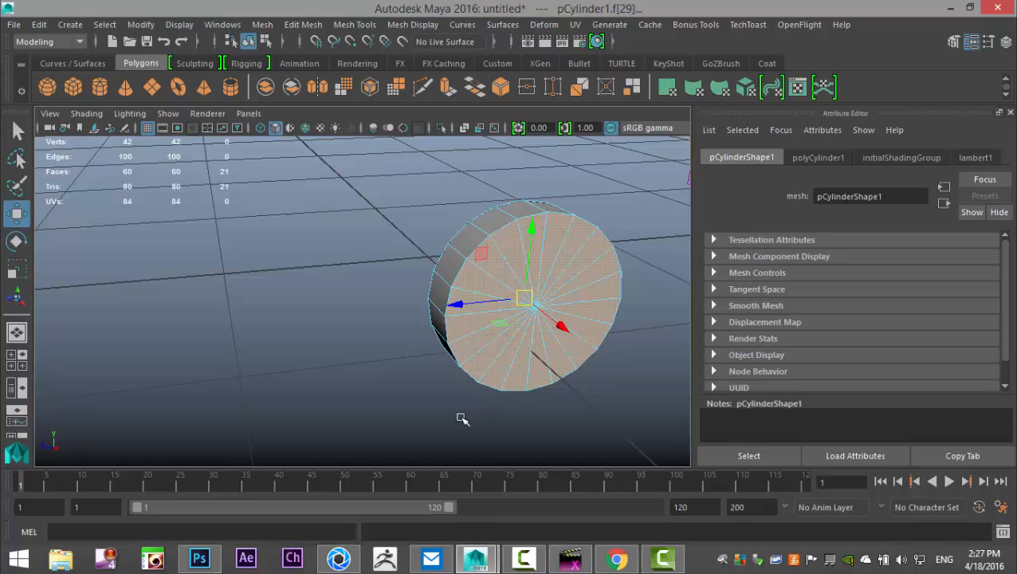
# Switch to wireframe display and deselect the stray face outside the +X end cap
pyautogui.press('4')
pyautogui.keyDown('alt'); pyautogui.moveTo(289, 271); pyautogui.dragTo(476, 371); pyautogui.keyUp('alt')
pyautogui.scroll(5, 475, 370)
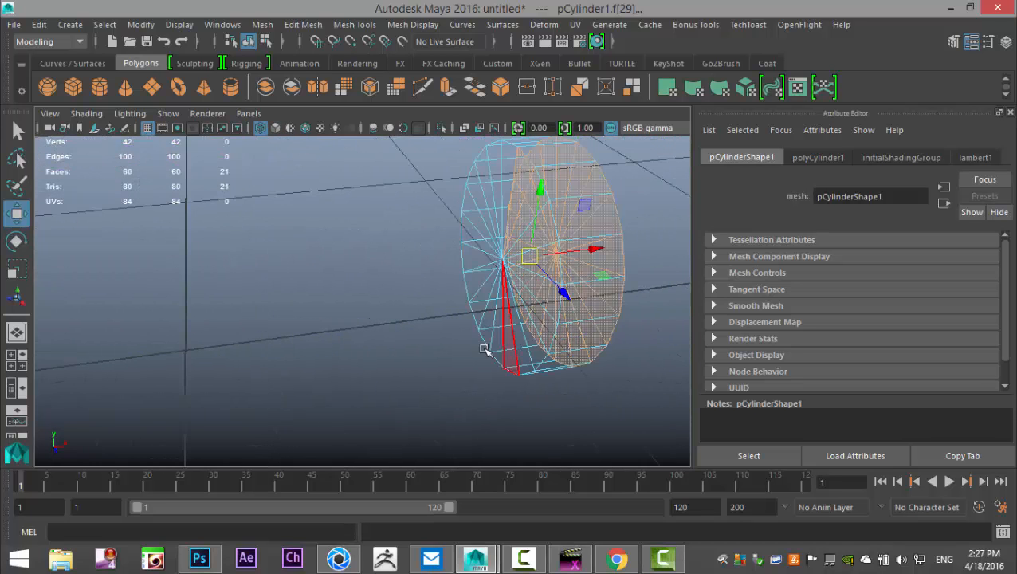
pyautogui.keyDown('alt'); pyautogui.moveTo(383, 296); pyautogui.dragTo(398, 242); pyautogui.keyUp('alt')
pyautogui.keyDown('ctrl'); pyautogui.click(483, 214); pyautogui.keyUp('ctrl')
pyautogui.keyDown('alt'); pyautogui.moveTo(514, 241); pyautogui.dragTo(381, 177); pyautogui.keyUp('alt')
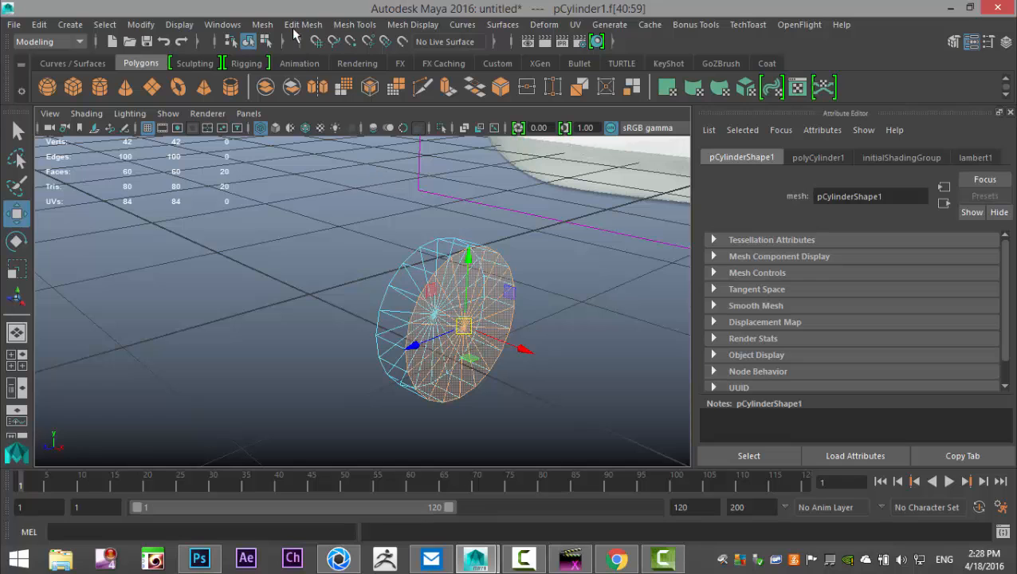
# Extrude the selected cap faces a short distance along X and align the new end with the handle outline in the front view
pyautogui.click(303, 25)
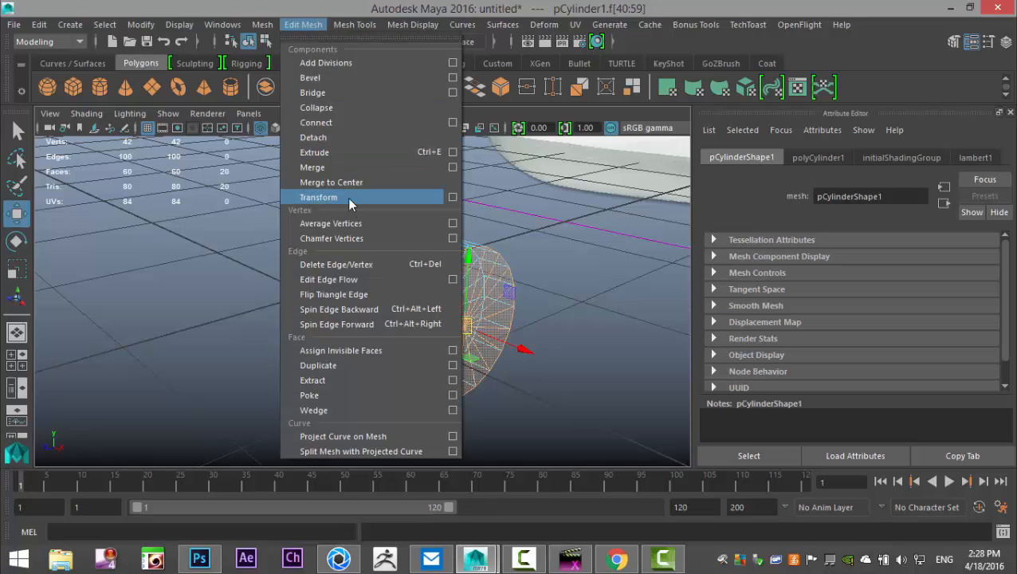
pyautogui.click(333, 152)
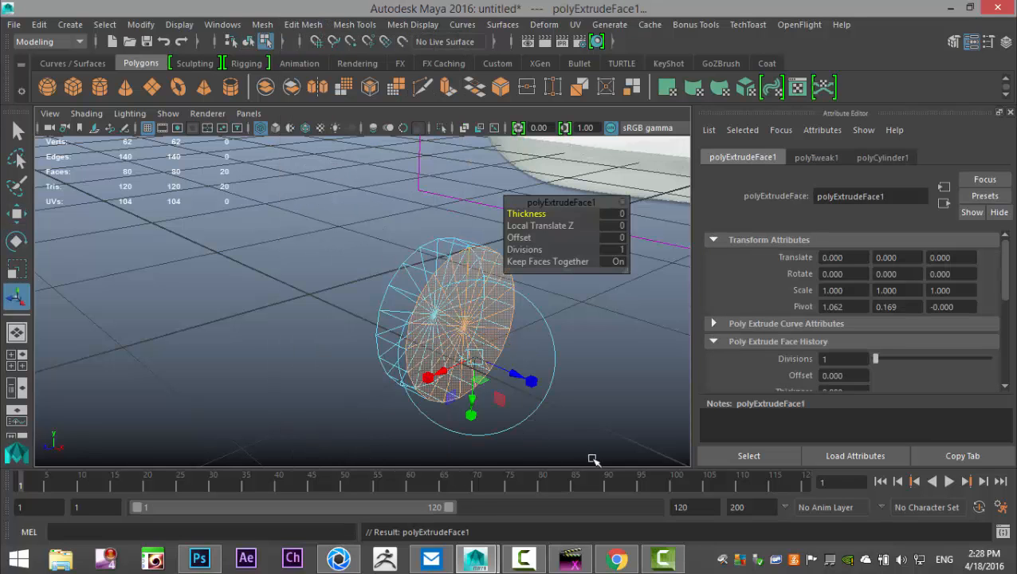
pyautogui.press('w')
pyautogui.moveTo(535, 356); pyautogui.dragTo(556, 363)
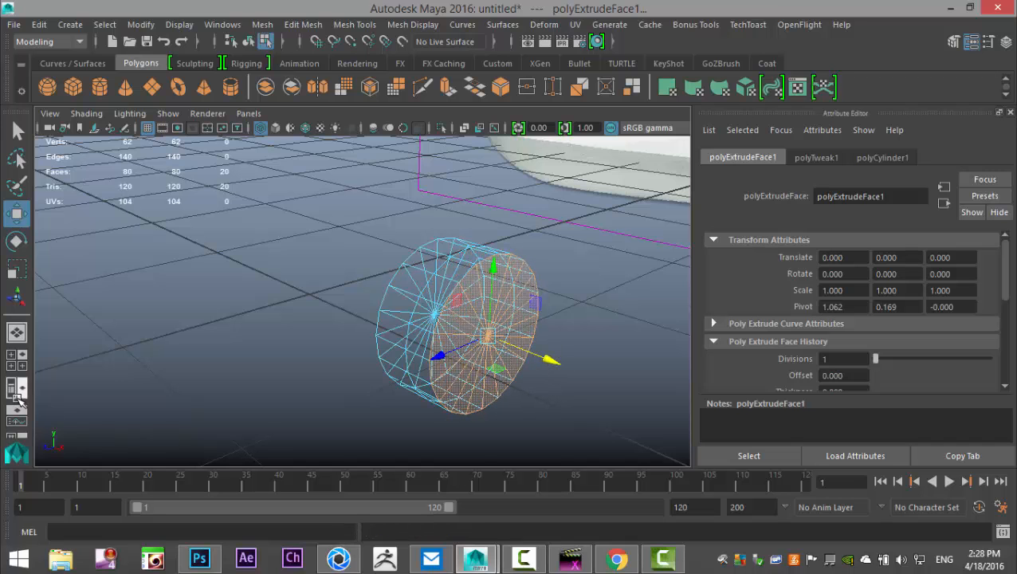
pyautogui.click(17, 357)
pyautogui.press('space')
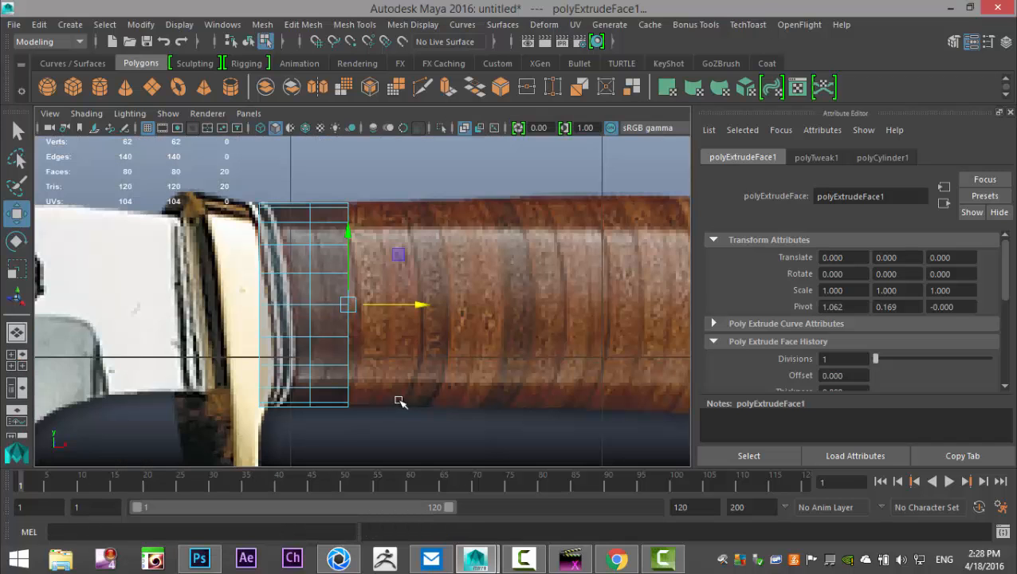
pyautogui.scroll(1, 399, 401)
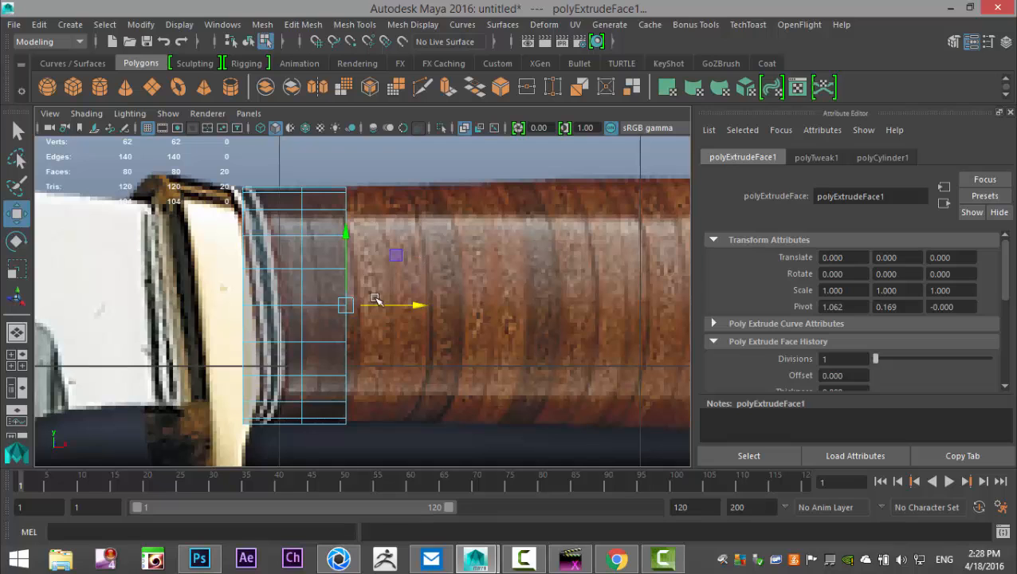
pyautogui.moveTo(347, 309)
pyautogui.mouseDown()
pyautogui.moveTo(360, 307)
pyautogui.moveTo(352, 308)
pyautogui.mouseUp()
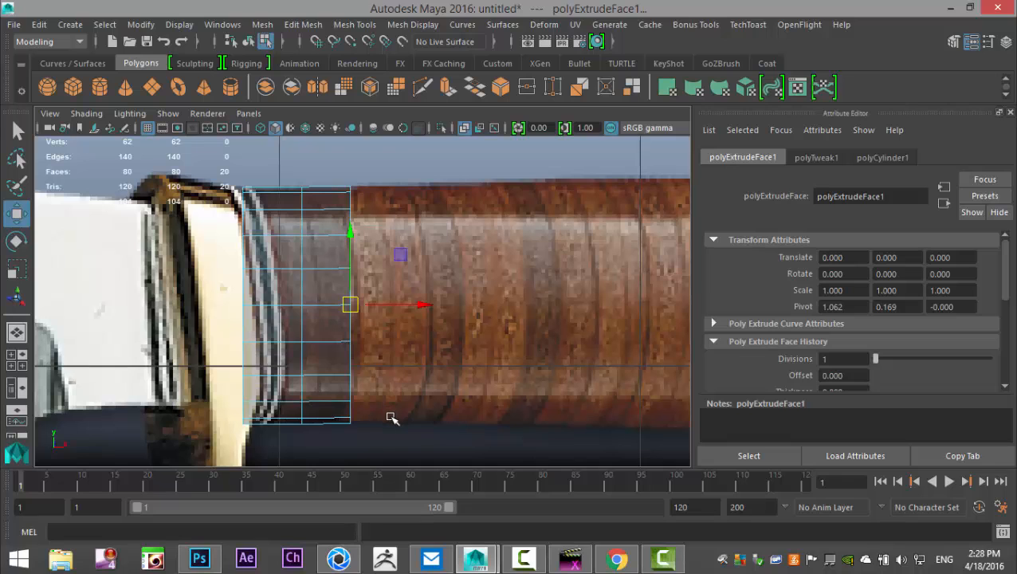
# Extrude the selected end faces twice along X over the start of the wooden grip, fitting each new end to its outline
pyautogui.hotkey('ctrl', 'e')
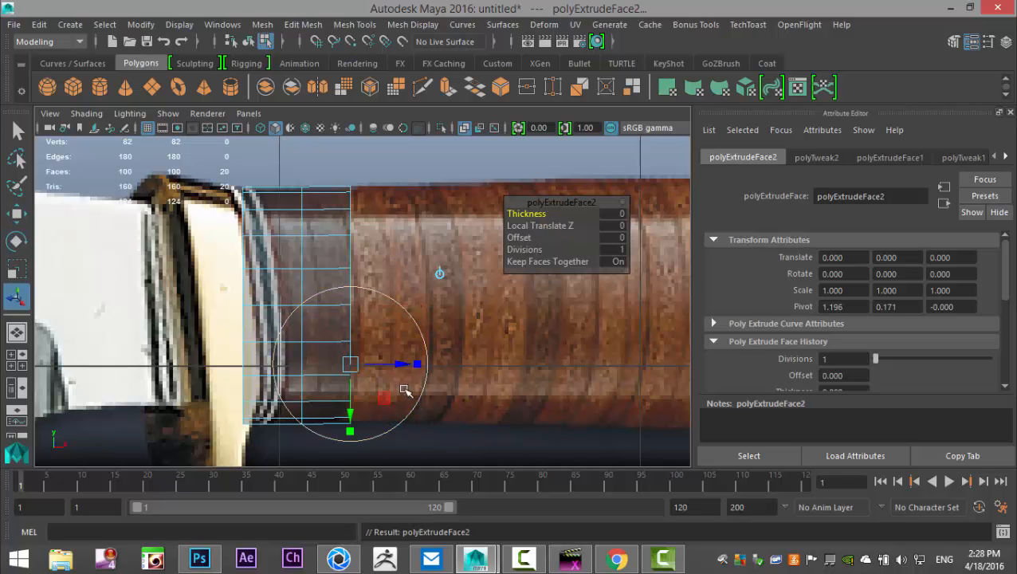
pyautogui.press('w')
pyautogui.moveTo(351, 304); pyautogui.dragTo(424, 304)
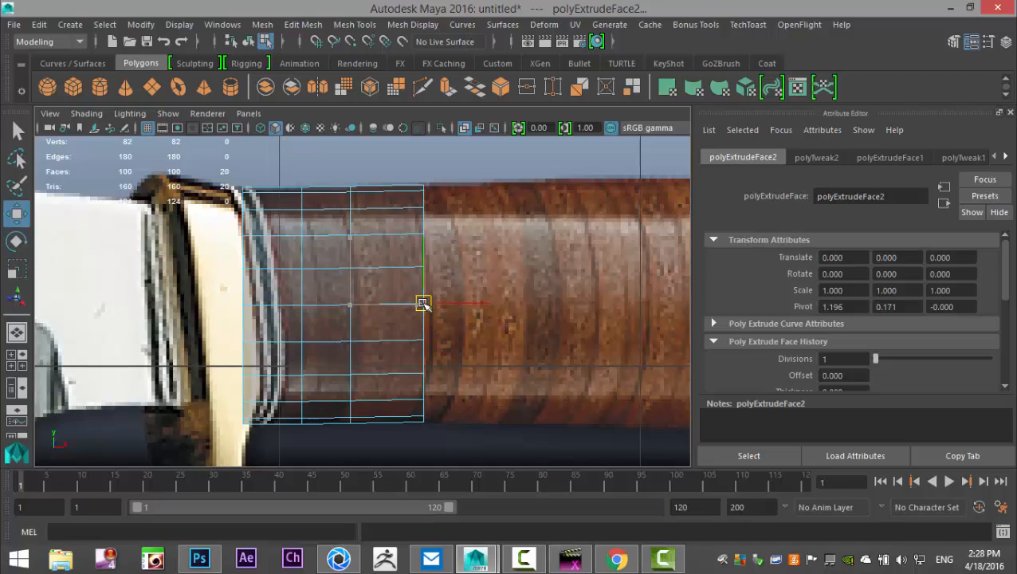
pyautogui.press('r')
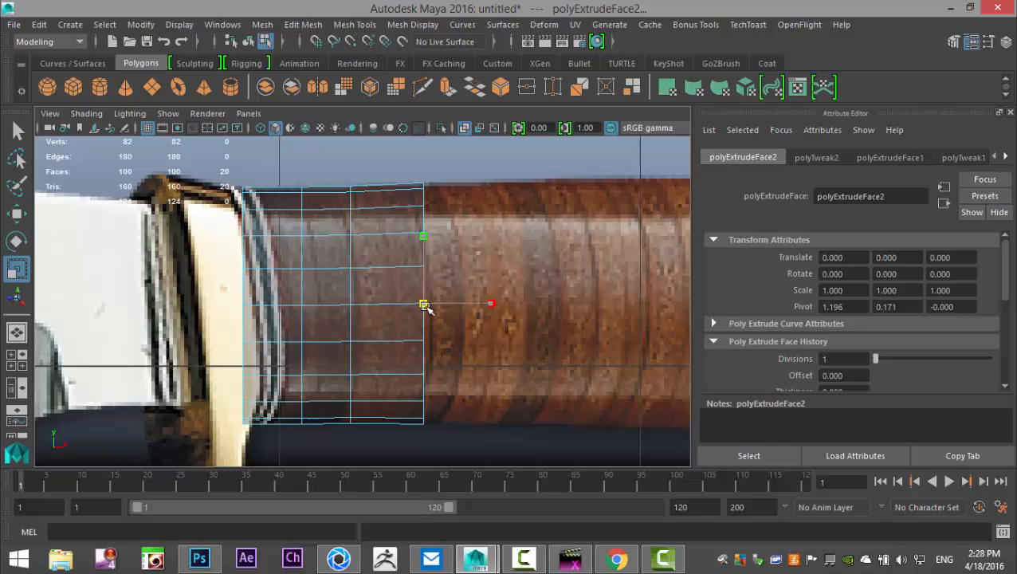
pyautogui.hotkey('ctrl', 'e')
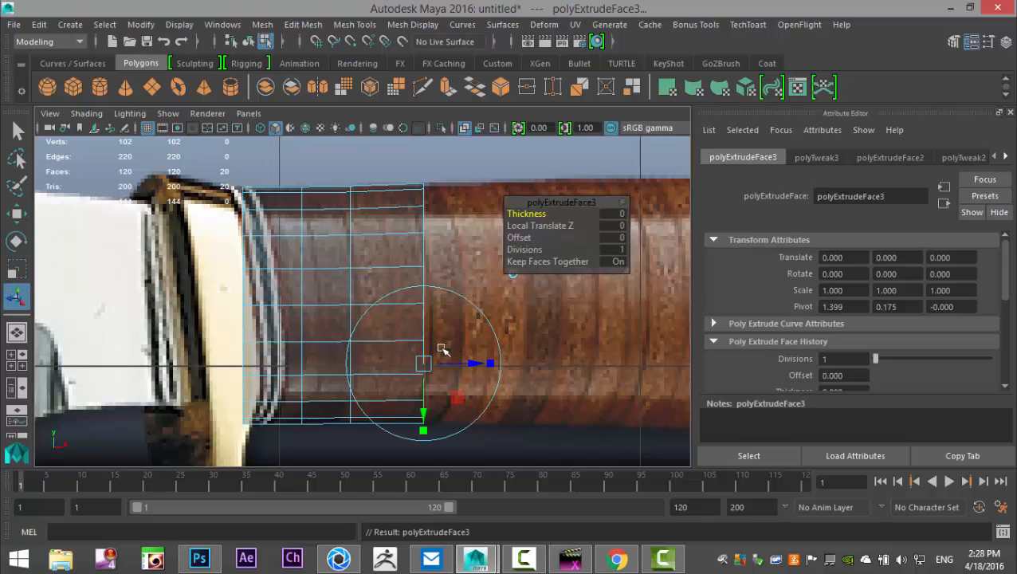
pyautogui.press('w')
pyautogui.moveTo(424, 303); pyautogui.dragTo(531, 307)
pyautogui.press('r')
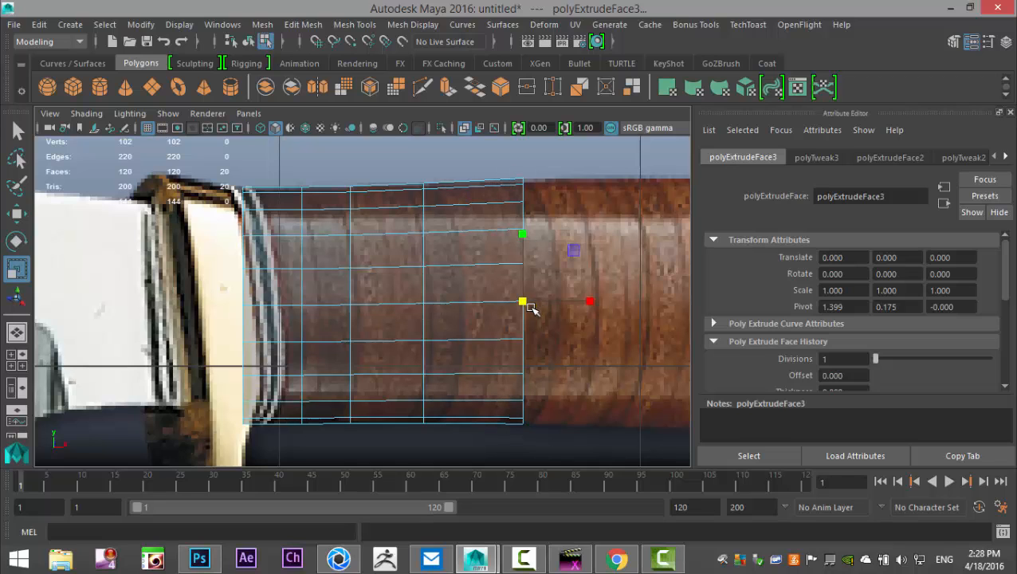
# Extrude the end faces one more section along the grip, then scale and reposition the new end to match the outline
pyautogui.hotkey('ctrl', 'e')
pyautogui.press('w')
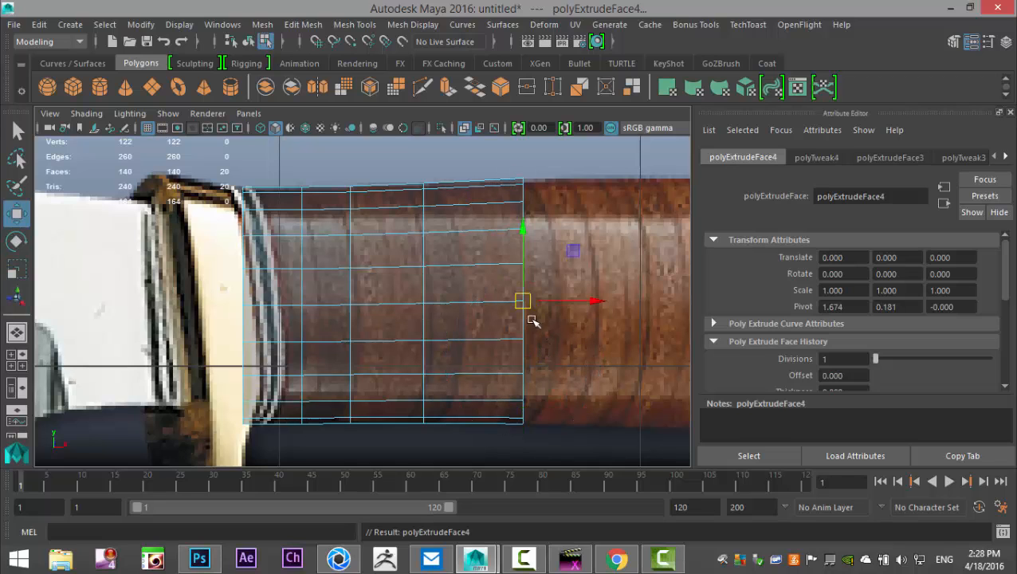
pyautogui.moveTo(522, 301); pyautogui.dragTo(619, 298)
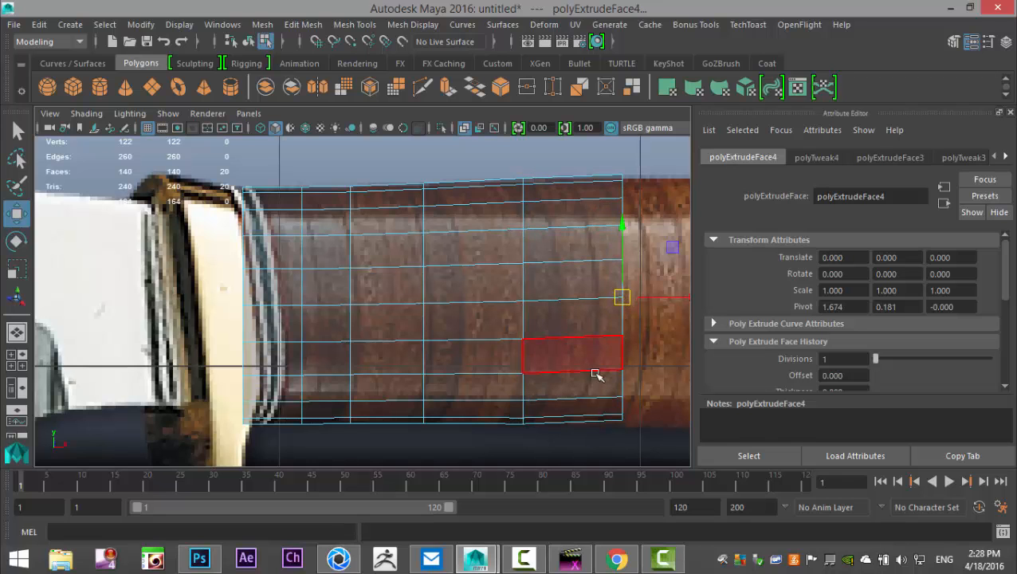
pyautogui.keyDown('alt'); pyautogui.moveTo(546, 391); pyautogui.dragTo(348, 373, button='middle'); pyautogui.keyUp('alt')
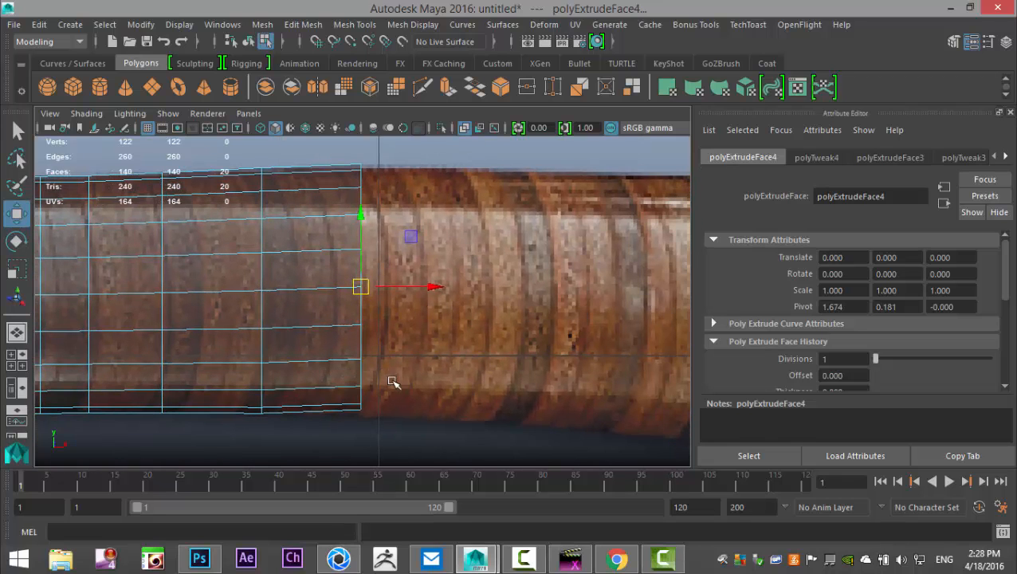
pyautogui.press('r')
pyautogui.moveTo(374, 291); pyautogui.dragTo(371, 300)
pyautogui.press('w')
pyautogui.moveTo(375, 297); pyautogui.dragTo(367, 296)
pyautogui.press('r')
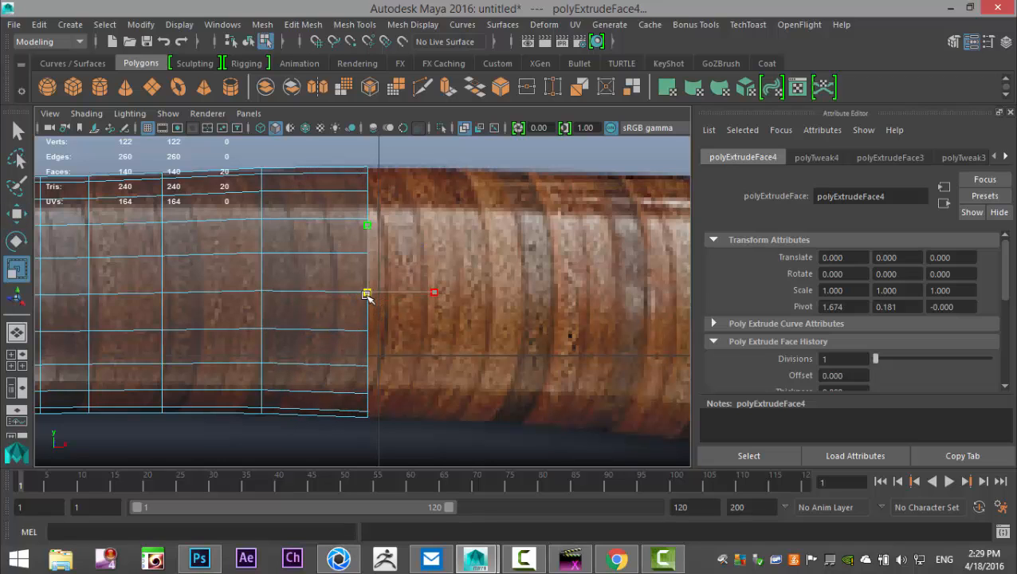
# Add two more extruded sections through the middle of the grip, following its downward curve
pyautogui.hotkey('ctrl', 'e')
pyautogui.press('w')
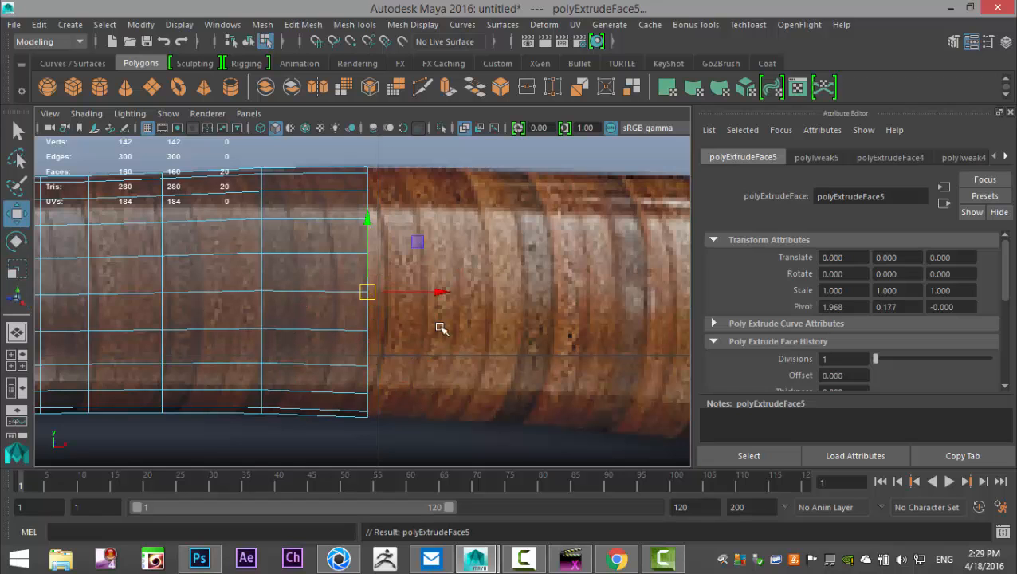
pyautogui.moveTo(367, 293); pyautogui.dragTo(485, 296)
pyautogui.hotkey('ctrl', 'e')
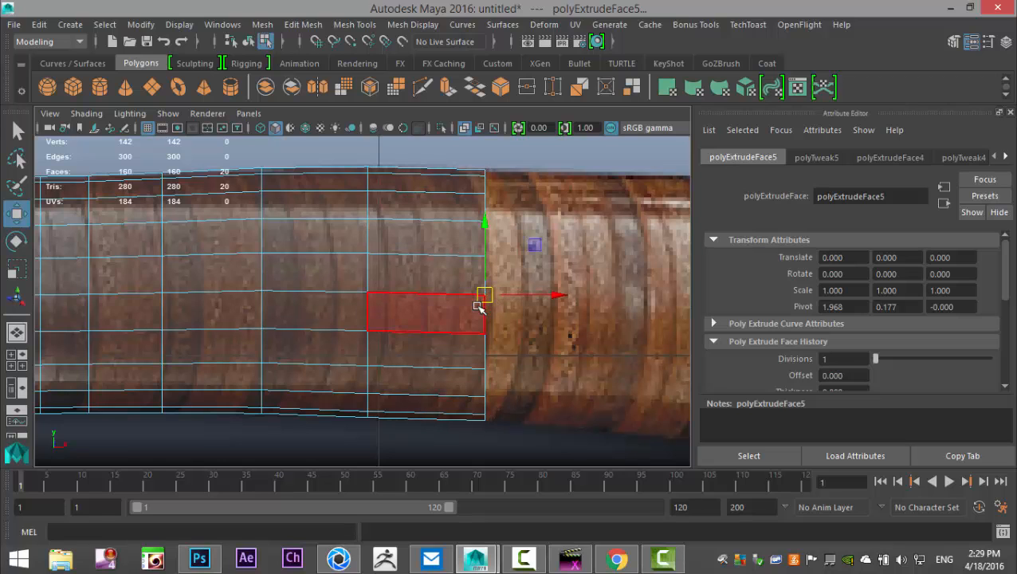
pyautogui.press('w')
pyautogui.moveTo(486, 296); pyautogui.dragTo(599, 301)
pyautogui.keyDown('alt'); pyautogui.moveTo(572, 352); pyautogui.dragTo(381, 334, button='middle'); pyautogui.keyUp('alt')
pyautogui.press('r')
# Extrude the end faces further down the curved grip and enlarge the new end to the grip's height
pyautogui.moveTo(408, 284); pyautogui.dragTo(550, 294)
pyautogui.hotkey('ctrl', 'e')
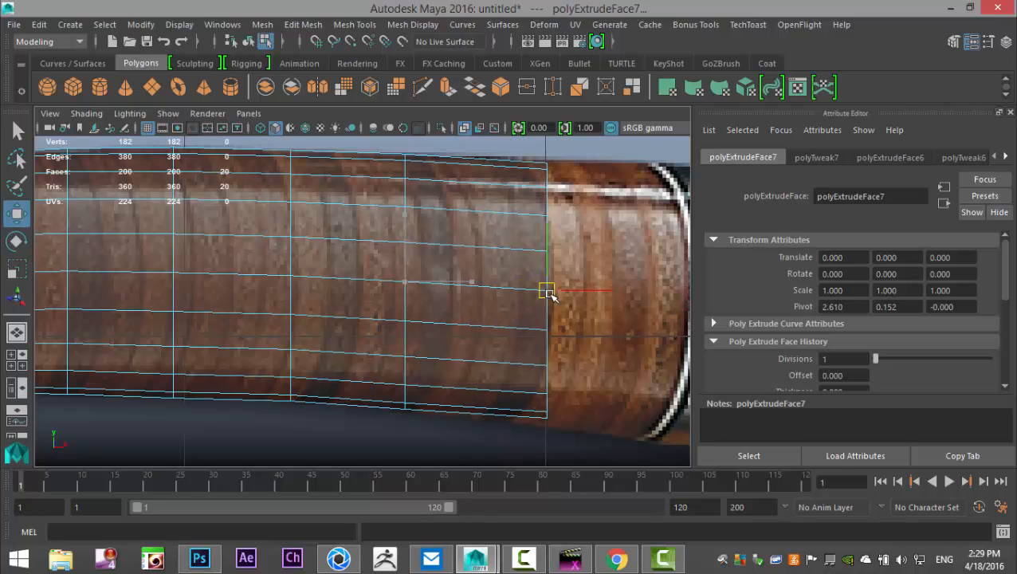
pyautogui.press('r')
pyautogui.moveTo(547, 292); pyautogui.dragTo(548, 295)
pyautogui.press('w')
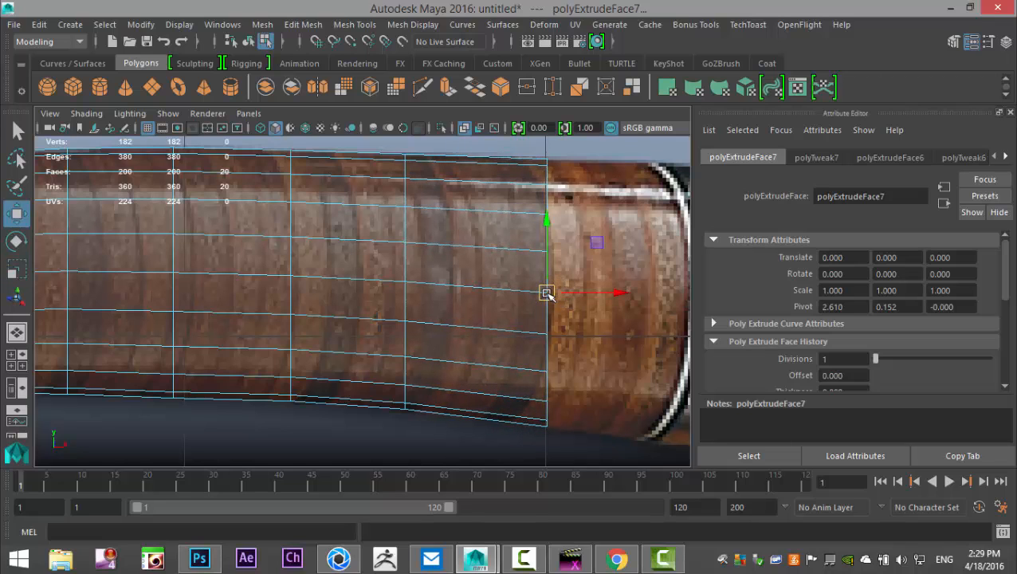
# Extrude the end faces up to the start of the pommel ring and scale the new end to fit the reference
pyautogui.hotkey('ctrl', 'e')
pyautogui.press('w')
pyautogui.moveTo(545, 293); pyautogui.dragTo(645, 299)
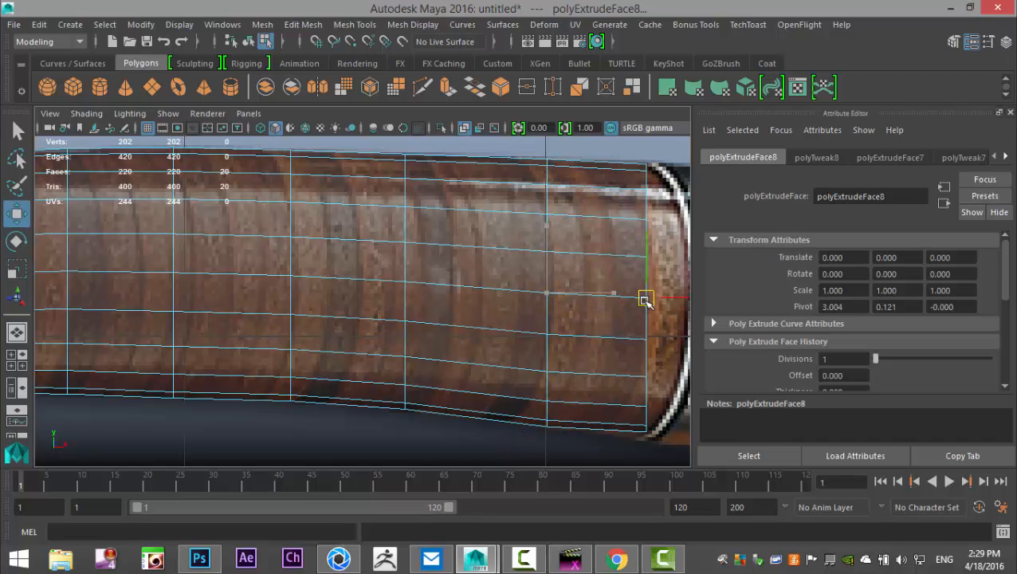
pyautogui.keyDown('alt'); pyautogui.moveTo(606, 362); pyautogui.dragTo(452, 352, button='middle'); pyautogui.keyUp('alt')
pyautogui.press('r')
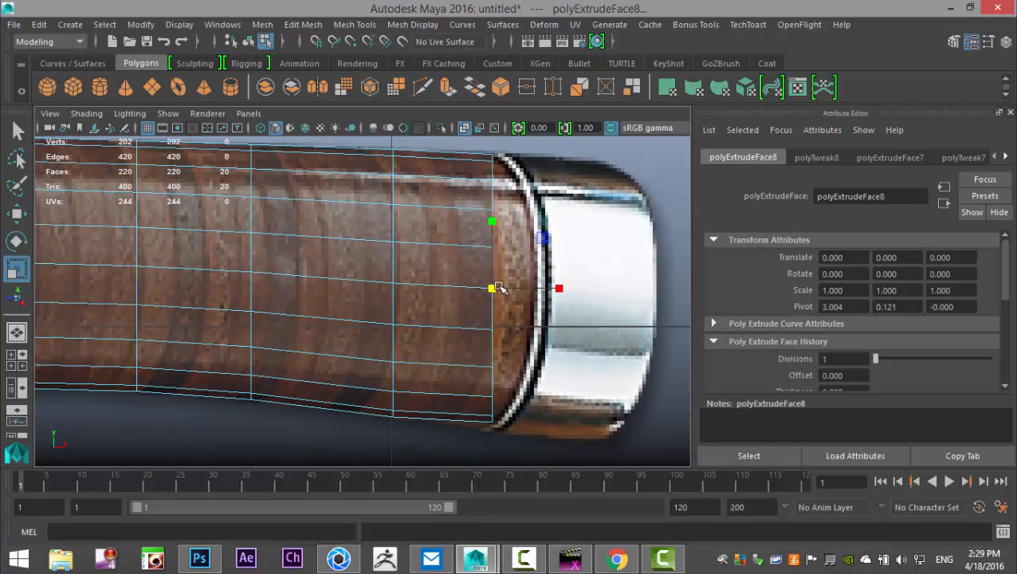
pyautogui.moveTo(496, 289)
pyautogui.mouseDown()
pyautogui.moveTo(511, 297)
pyautogui.moveTo(497, 296)
pyautogui.mouseUp()
pyautogui.press('w')
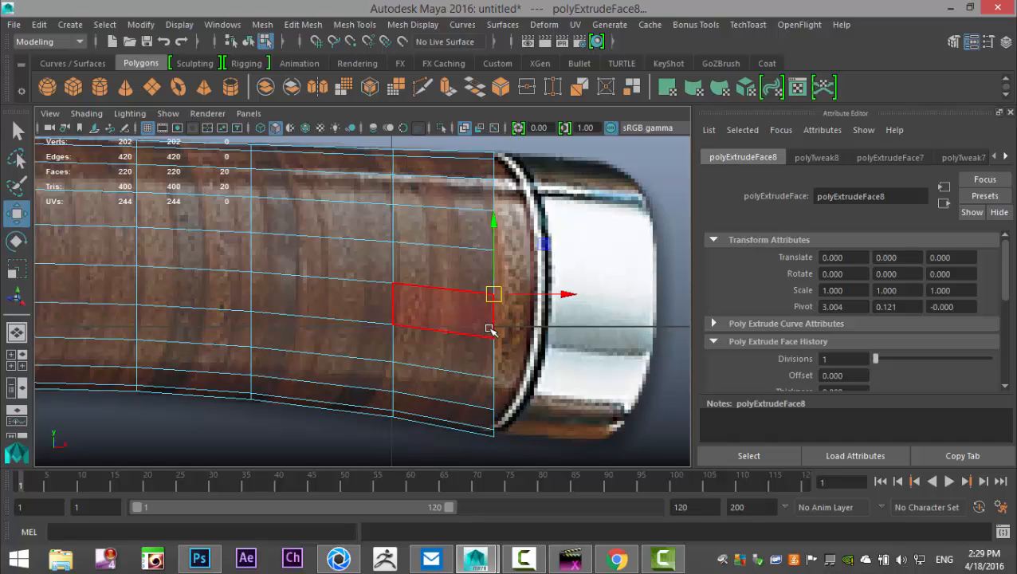
# Extrude a very short section beside the pommel ring and fine-tune its size and position against the outline
pyautogui.hotkey('ctrl', 'e')
pyautogui.press('w')
pyautogui.moveTo(495, 295); pyautogui.dragTo(515, 297)
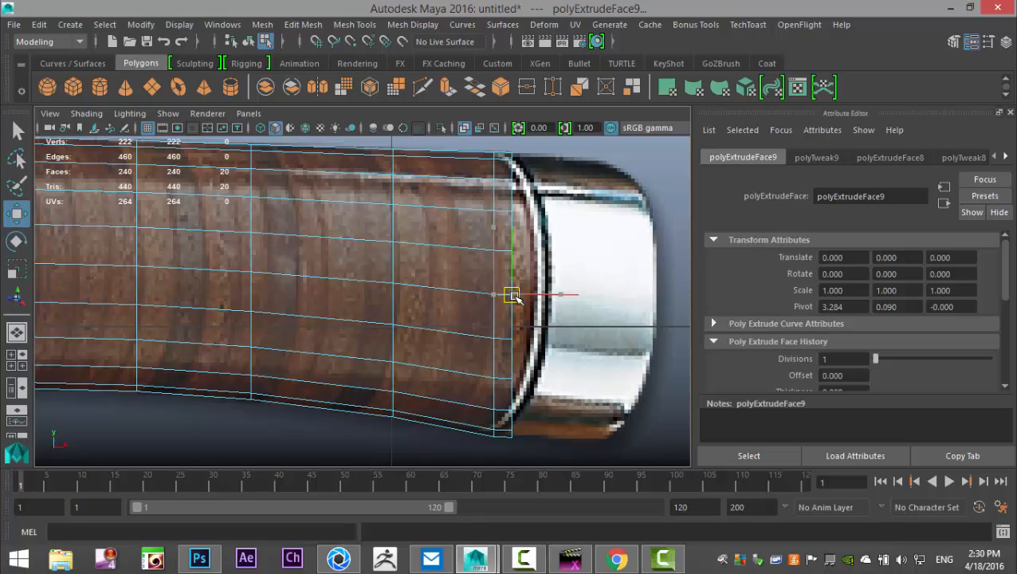
pyautogui.press('r')
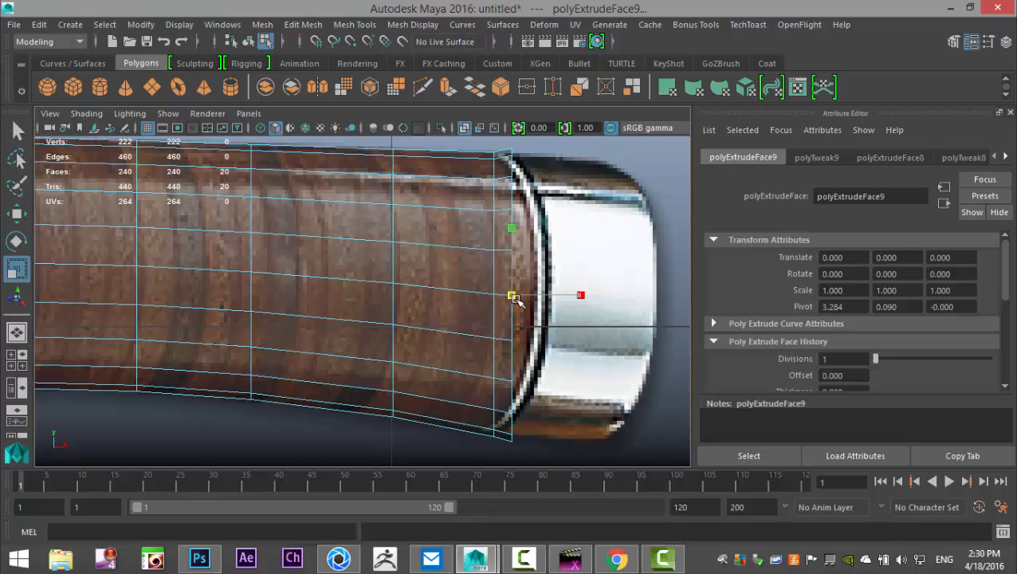
pyautogui.press('w')
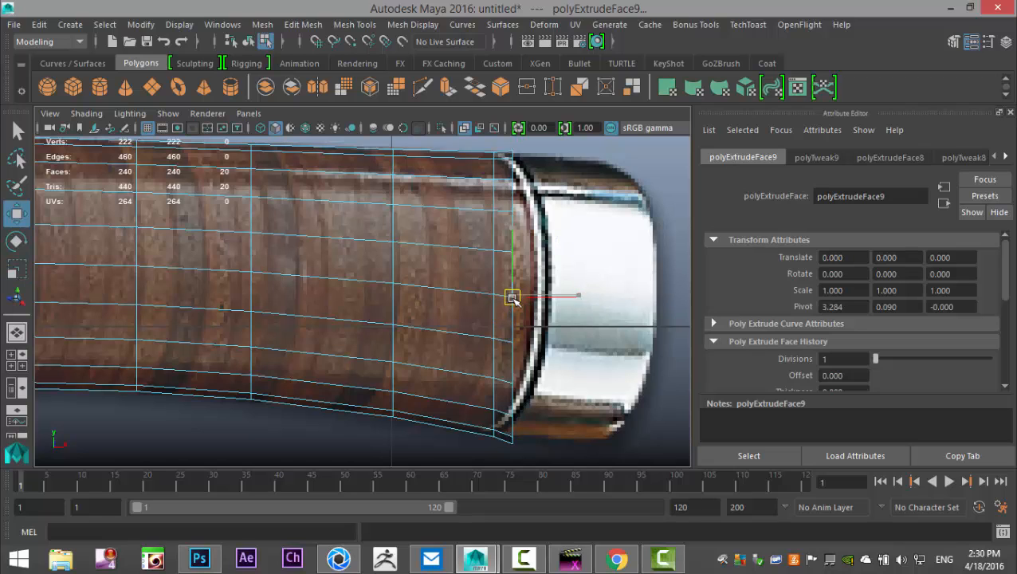
pyautogui.moveTo(512, 299); pyautogui.dragTo(508, 298)
pyautogui.press('r')
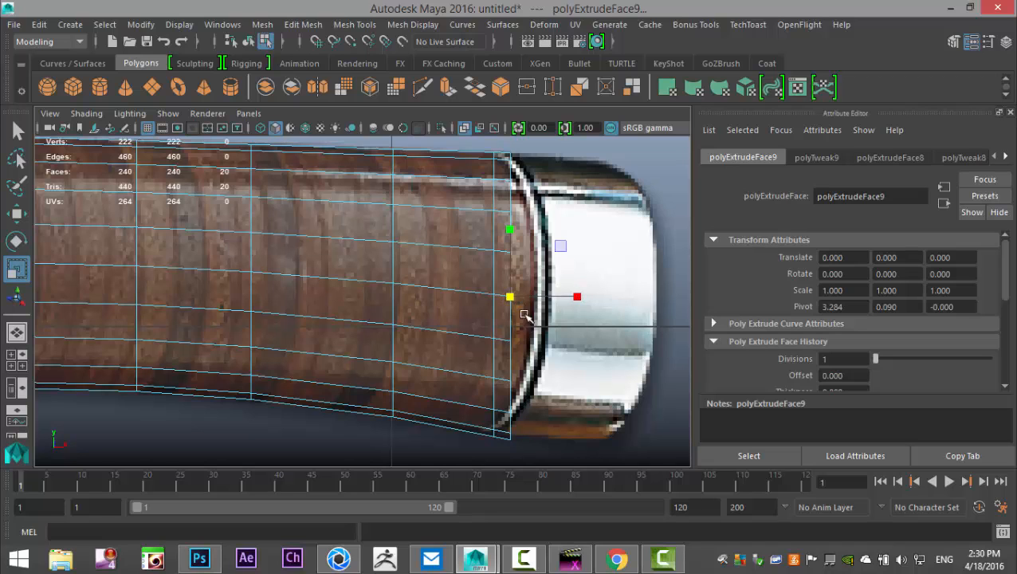
# Extrude the end faces across most of the metal pommel, shifting them slightly down to follow the handle's slope
pyautogui.hotkey('ctrl', 'e')
pyautogui.press('w')
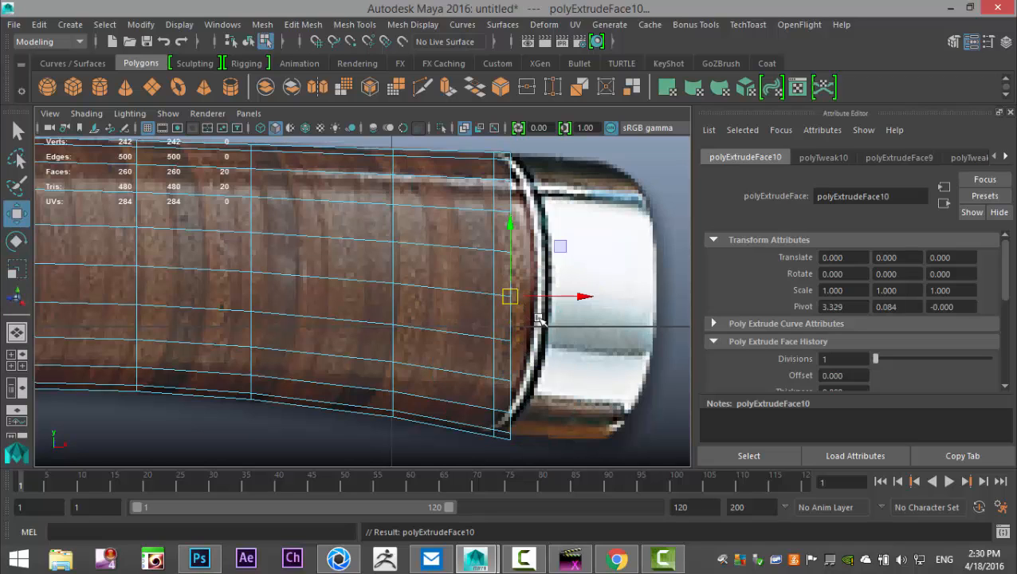
pyautogui.moveTo(514, 296); pyautogui.dragTo(620, 308)
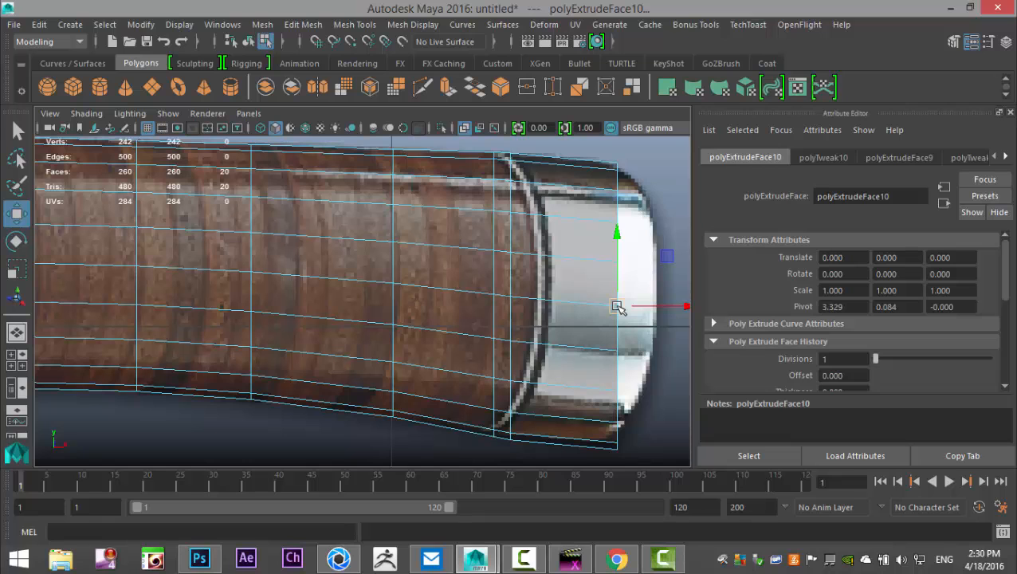
# Return to the perspective view with shaded display and select the whole handle mesh in object mode
pyautogui.press('space')
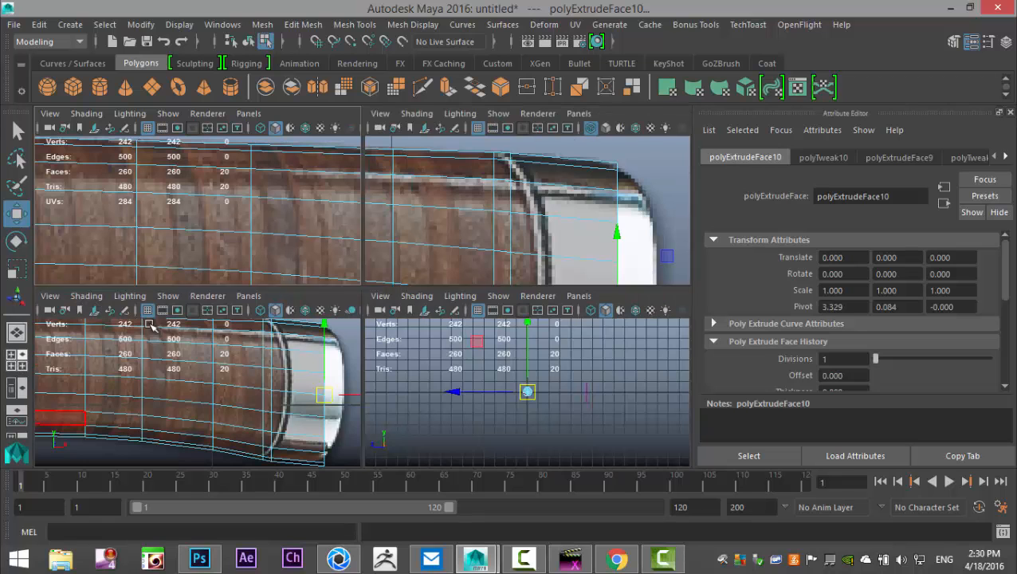
pyautogui.press('space')
pyautogui.keyDown('alt'); pyautogui.moveTo(348, 325); pyautogui.dragTo(378, 340); pyautogui.keyUp('alt')
pyautogui.click(533, 375)
pyautogui.press('5')
pyautogui.moveTo(379, 311); pyautogui.dragTo(454, 121, button='right')
pyautogui.click(444, 300)
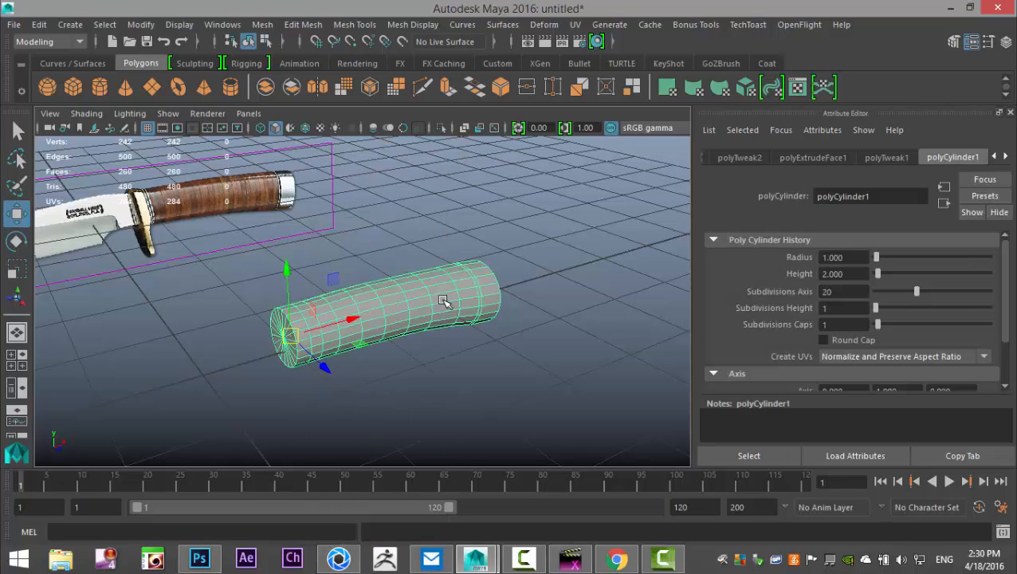
# Scale the handle mesh along Z to adjust its thickness and check its shape from the side
pyautogui.press('r')
pyautogui.moveTo(312, 367); pyautogui.dragTo(387, 371)
pyautogui.keyDown('alt'); pyautogui.moveTo(447, 381); pyautogui.dragTo(316, 359); pyautogui.keyUp('alt')
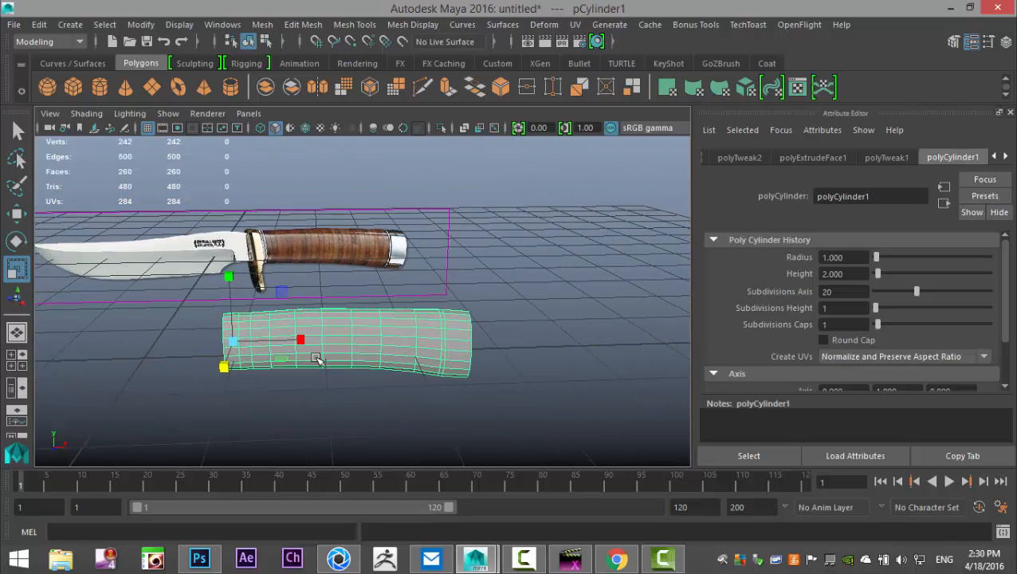
# Start the Insert Edge Loop tool with its settings displayed and focus on the handle's pommel end
pyautogui.click(303, 24)
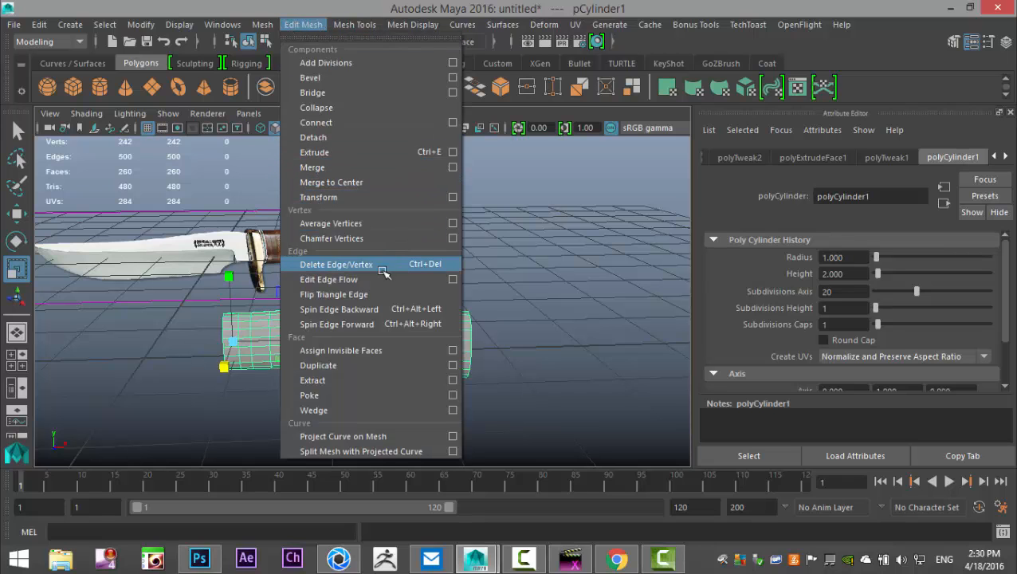
pyautogui.moveTo(358, 25)
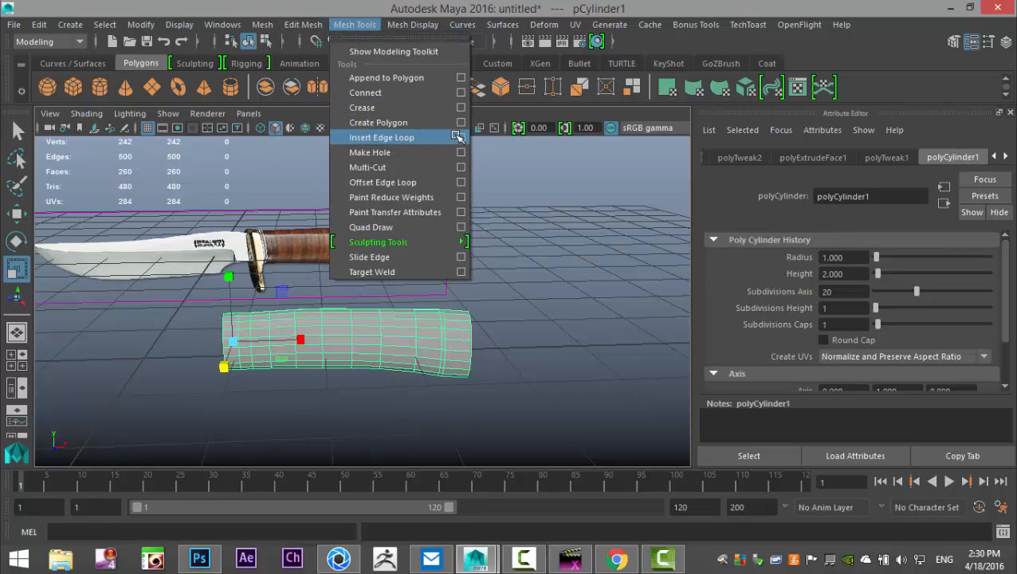
pyautogui.click(462, 137)
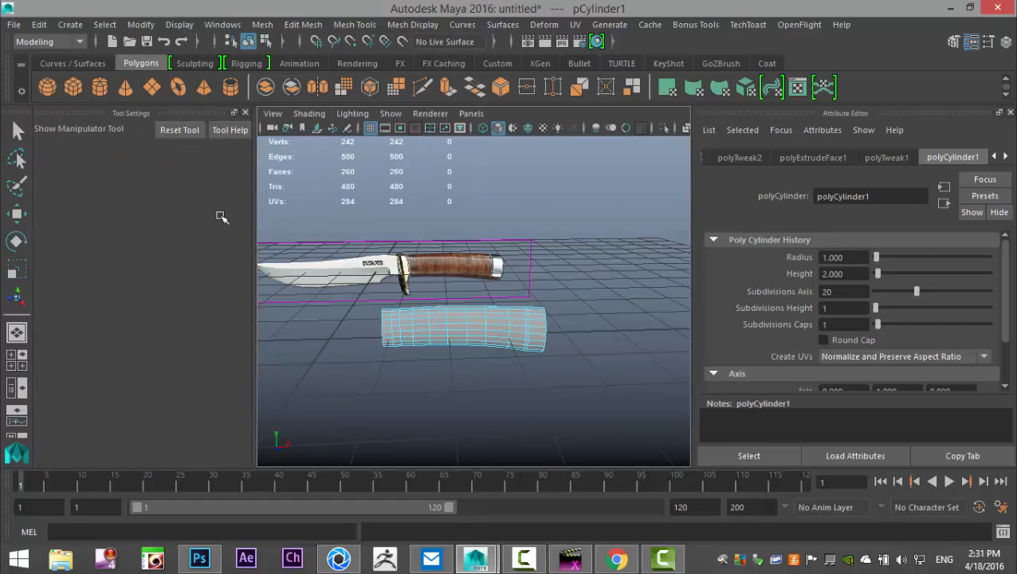
pyautogui.scroll(5, 502, 364)
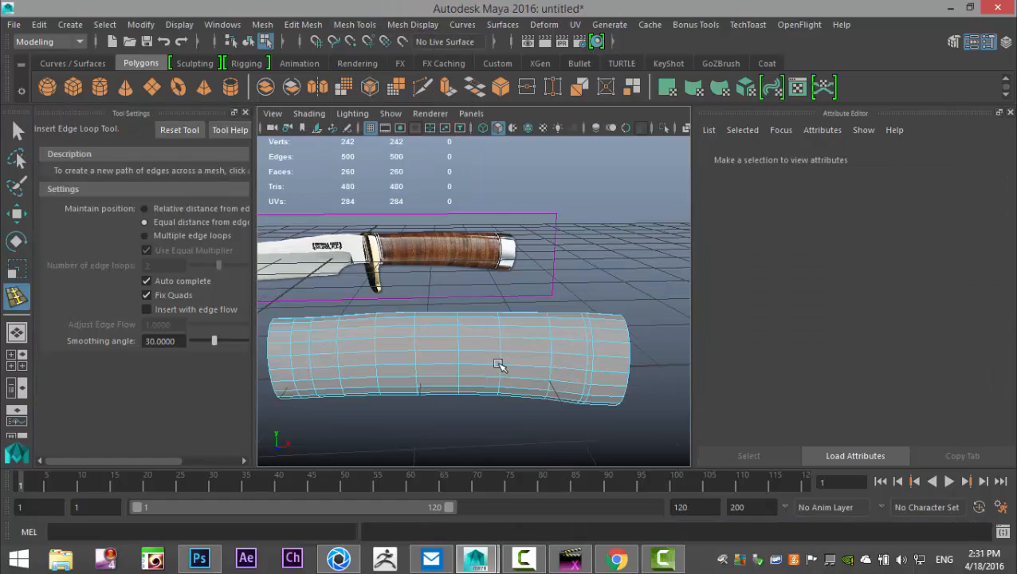
pyautogui.scroll(5, 563, 349)
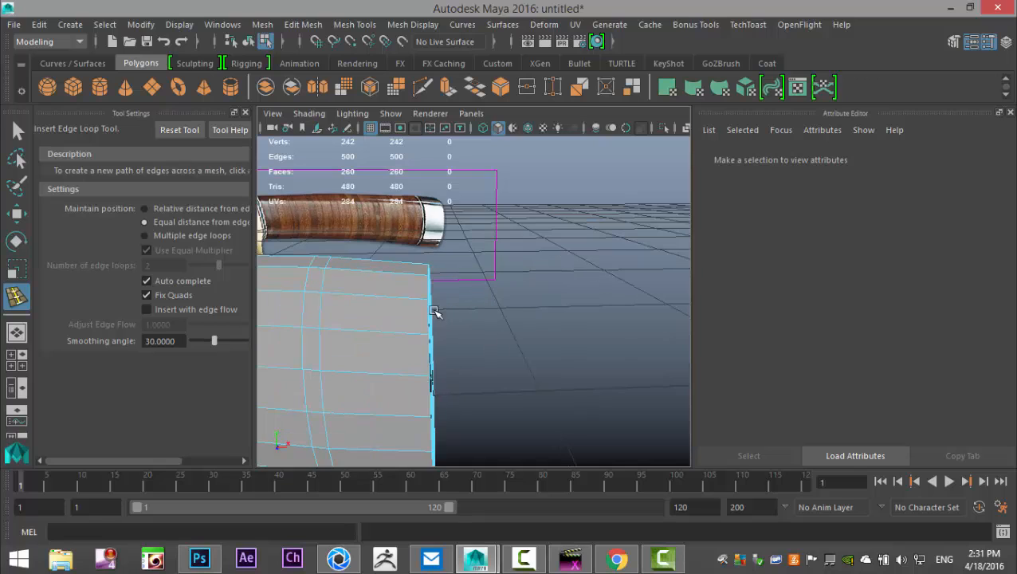
pyautogui.click(419, 303)
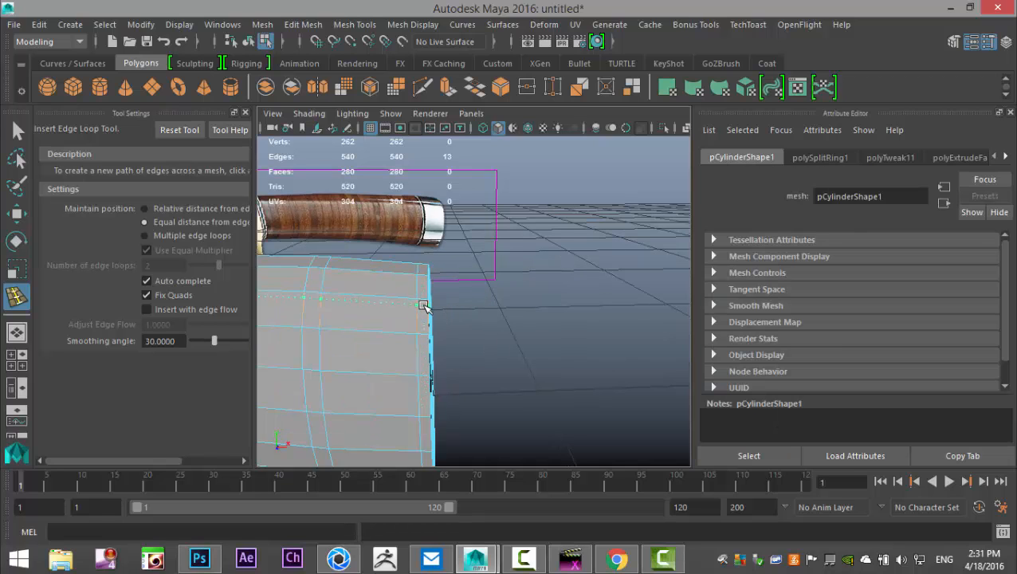
pyautogui.click(422, 306)
pyautogui.hotkey('ctrl', 'z')
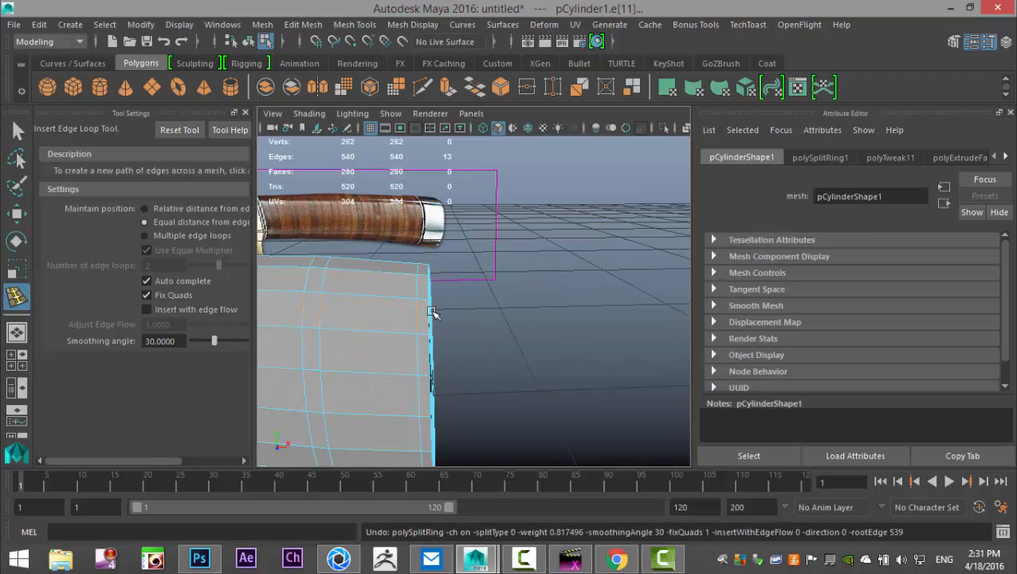
pyautogui.hotkey('ctrl', 'z')
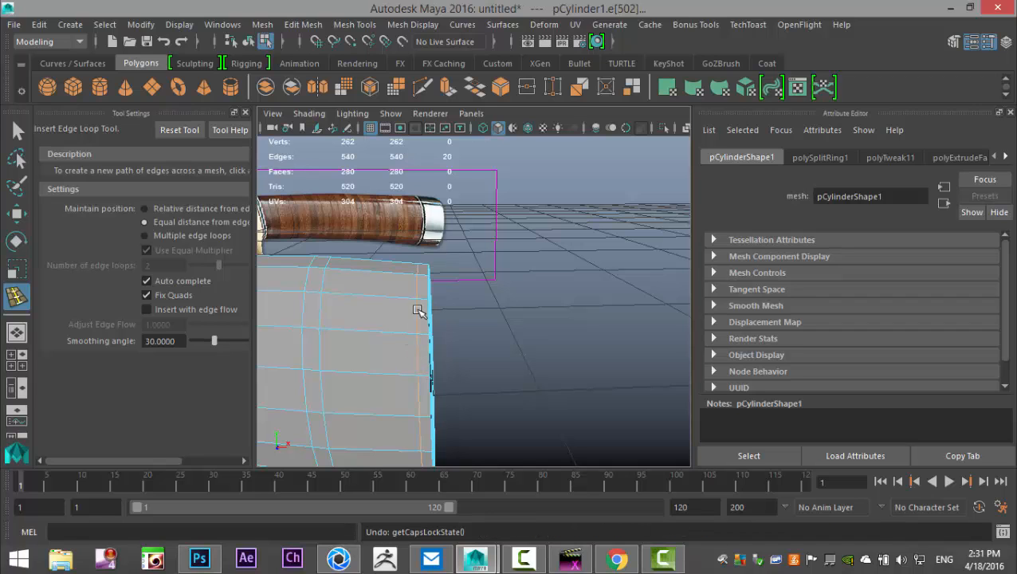
pyautogui.hotkey('ctrl', 'z')
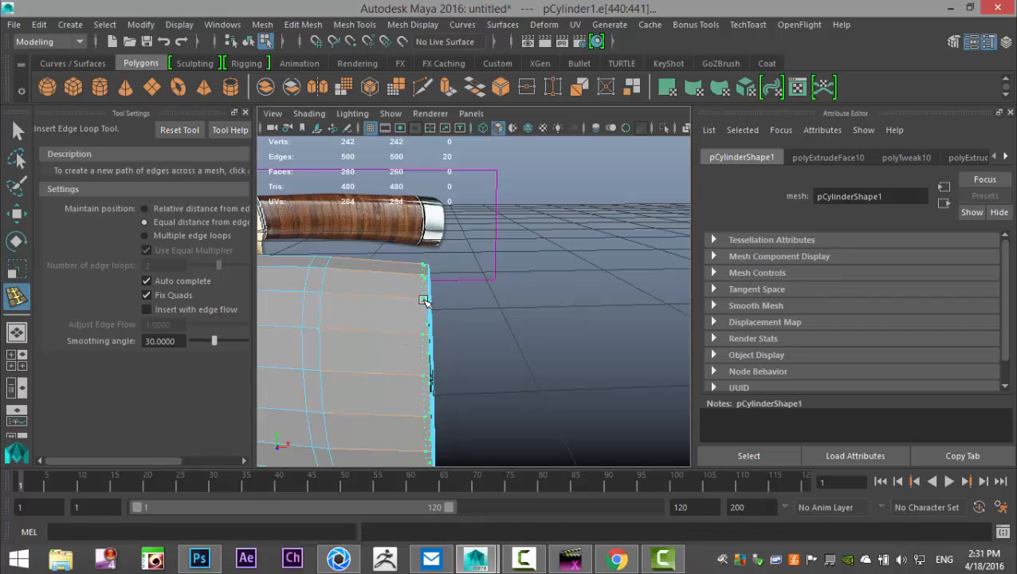
# Insert an edge loop around the handle right next to the pommel-end cap
pyautogui.click(426, 303)
pyautogui.scroll(-5, 429, 334)
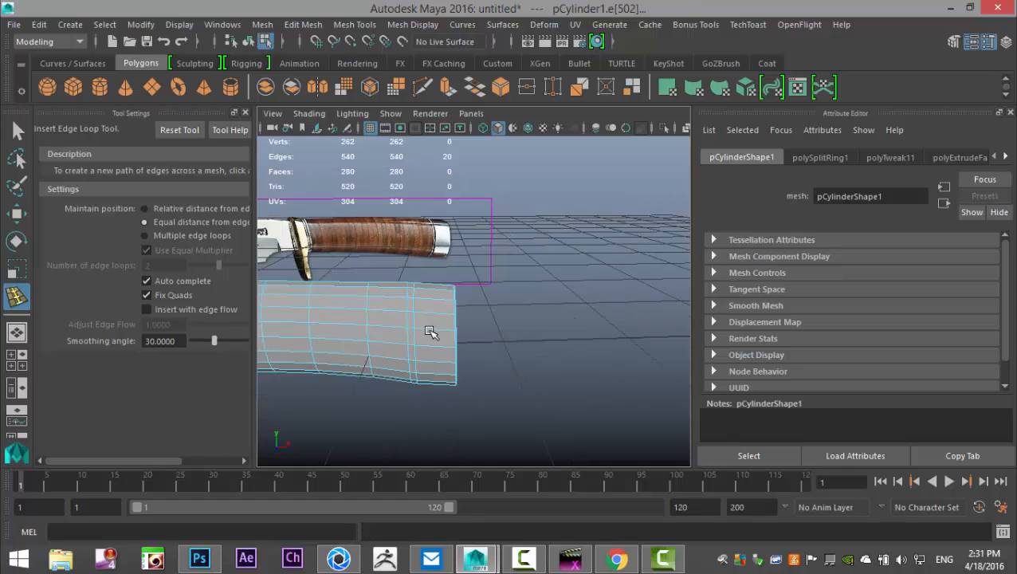
# Insert an edge loop around the handle close to its guard-end cap, using the reference image in the side view
pyautogui.keyDown('alt'); pyautogui.moveTo(353, 364); pyautogui.dragTo(355, 388); pyautogui.keyUp('alt')
pyautogui.scroll(5, 534, 368)
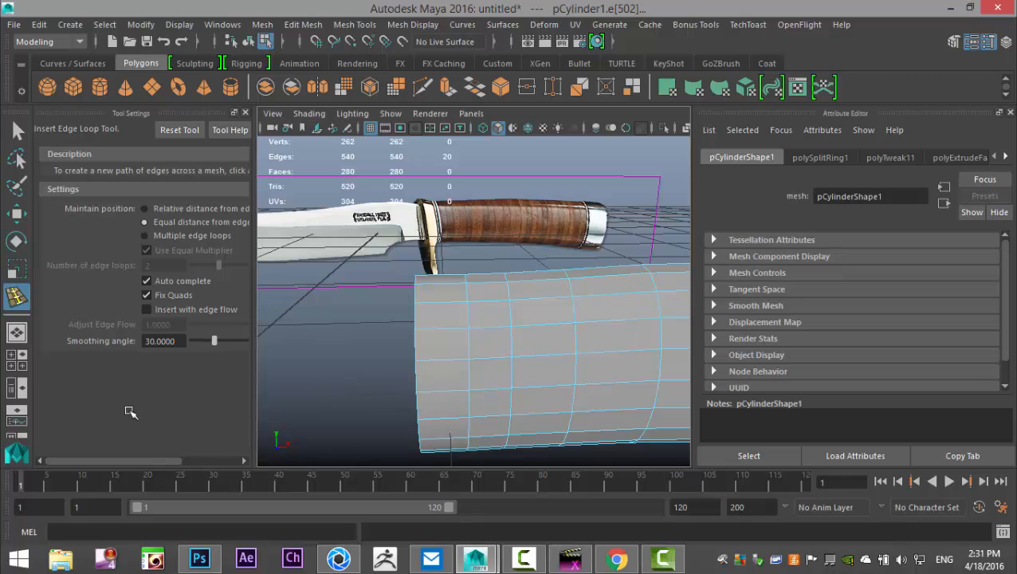
pyautogui.click(17, 359)
pyautogui.press('space')
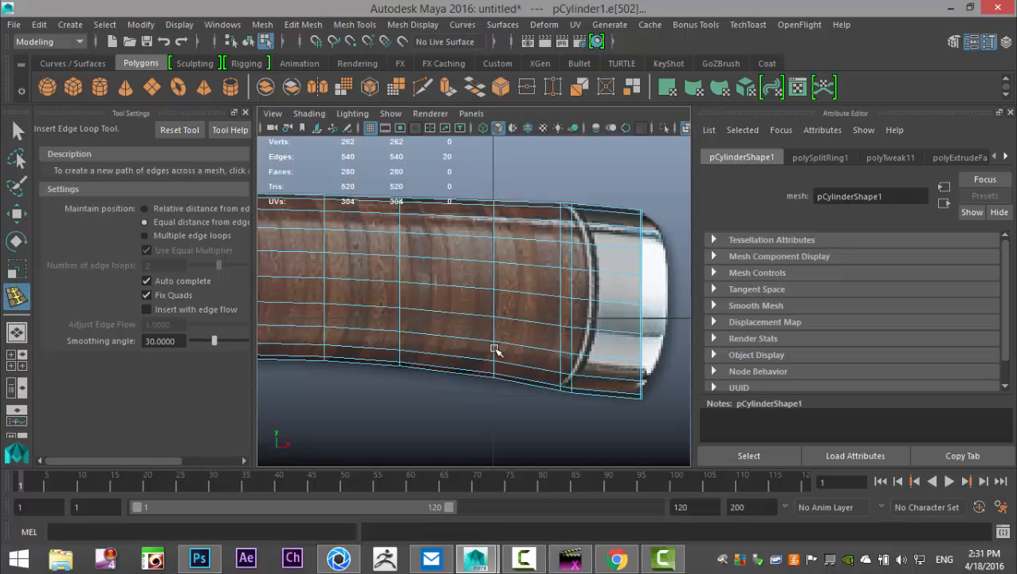
pyautogui.keyDown('alt'); pyautogui.moveTo(523, 383); pyautogui.dragTo(625, 357, button='middle'); pyautogui.keyUp('alt')
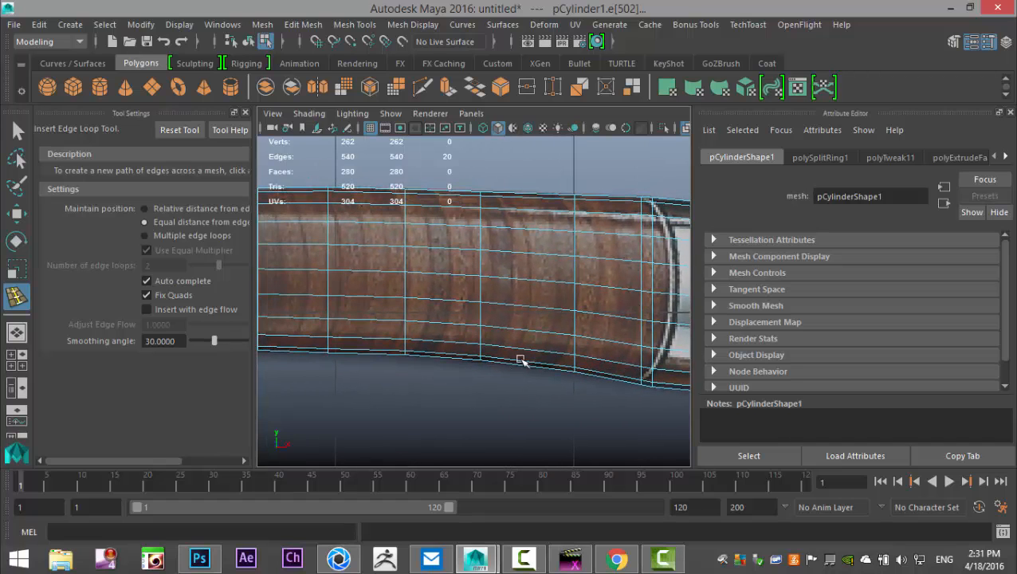
pyautogui.keyDown('alt'); pyautogui.moveTo(521, 360); pyautogui.dragTo(617, 368, button='middle'); pyautogui.keyUp('alt')
pyautogui.moveTo(460, 365)
pyautogui.keyDown('alt'); pyautogui.mouseDown(button='middle')
pyautogui.moveTo(570, 366)
pyautogui.moveTo(517, 359)
pyautogui.mouseUp(button='middle'); pyautogui.keyUp('alt')
pyautogui.scroll(2, 431, 319)
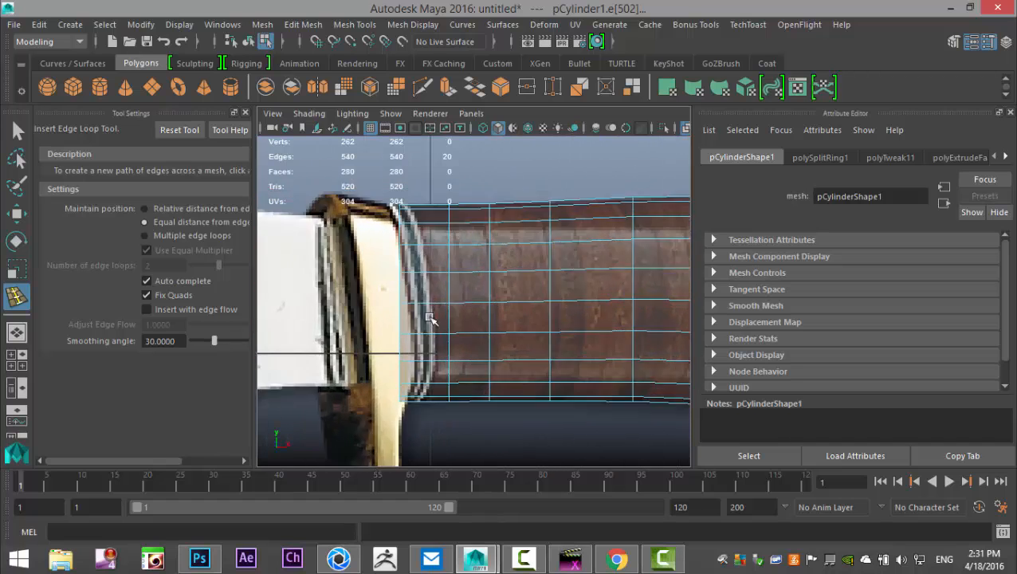
pyautogui.scroll(2, 431, 318)
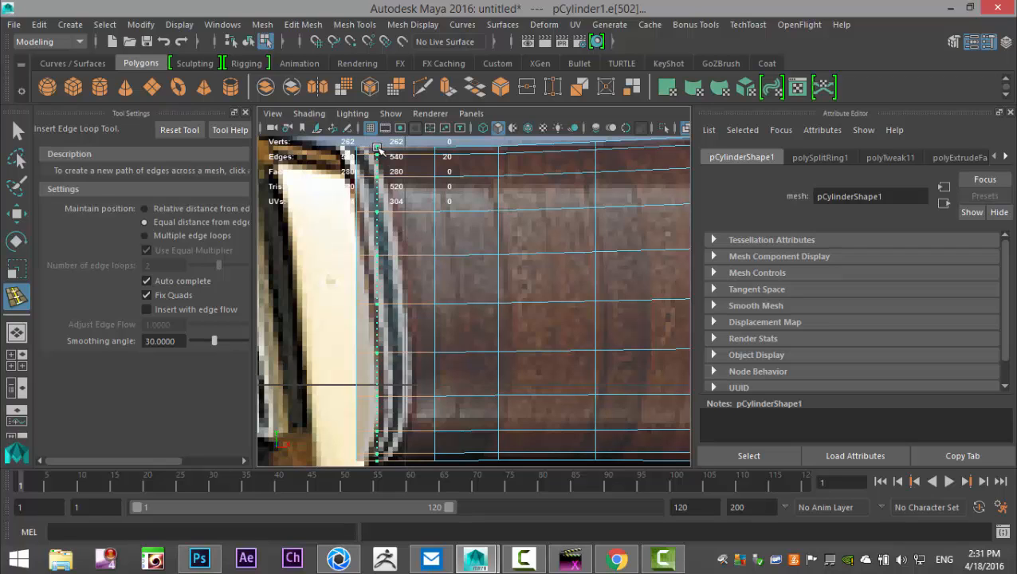
pyautogui.moveTo(380, 150); pyautogui.dragTo(382, 151)
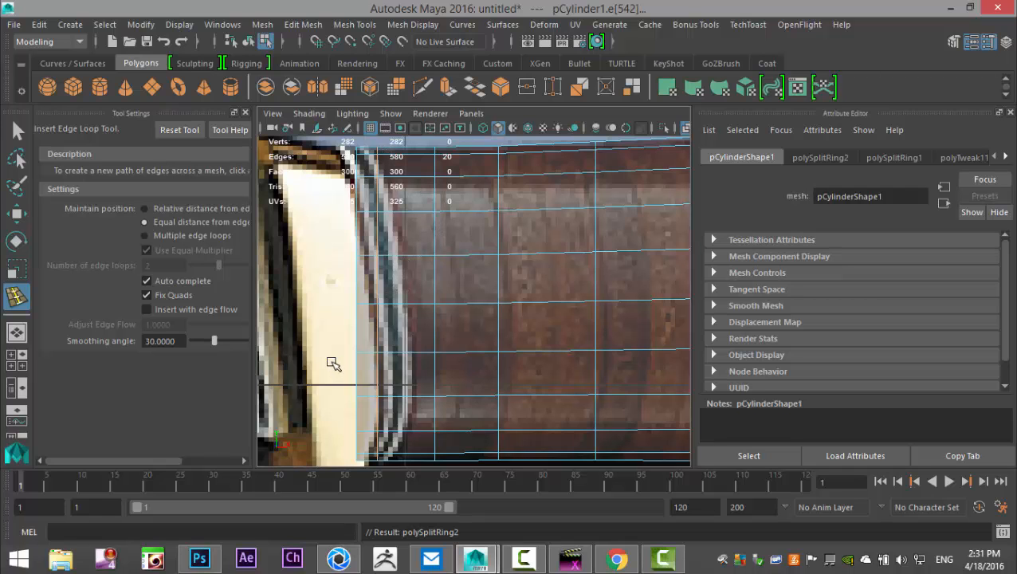
# Leave the edge loop tool and select all the triangular faces of the handle's guard-end cap in face mode in the perspective view
pyautogui.click(16, 130)
pyautogui.click(16, 365)
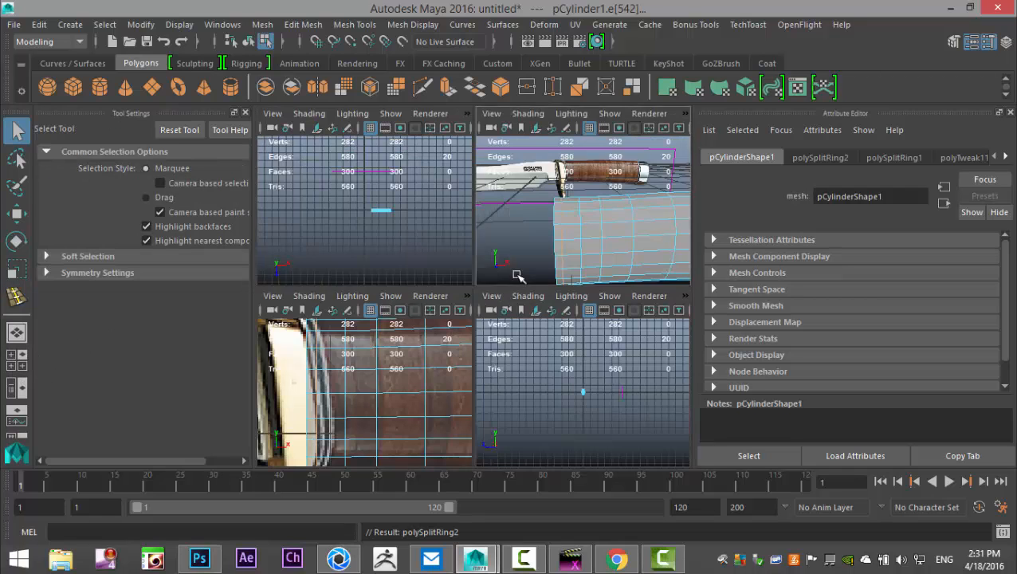
pyautogui.press('space')
pyautogui.keyDown('alt'); pyautogui.moveTo(466, 284); pyautogui.dragTo(416, 273); pyautogui.keyUp('alt')
pyautogui.moveTo(423, 267); pyautogui.dragTo(422, 187, button='right')
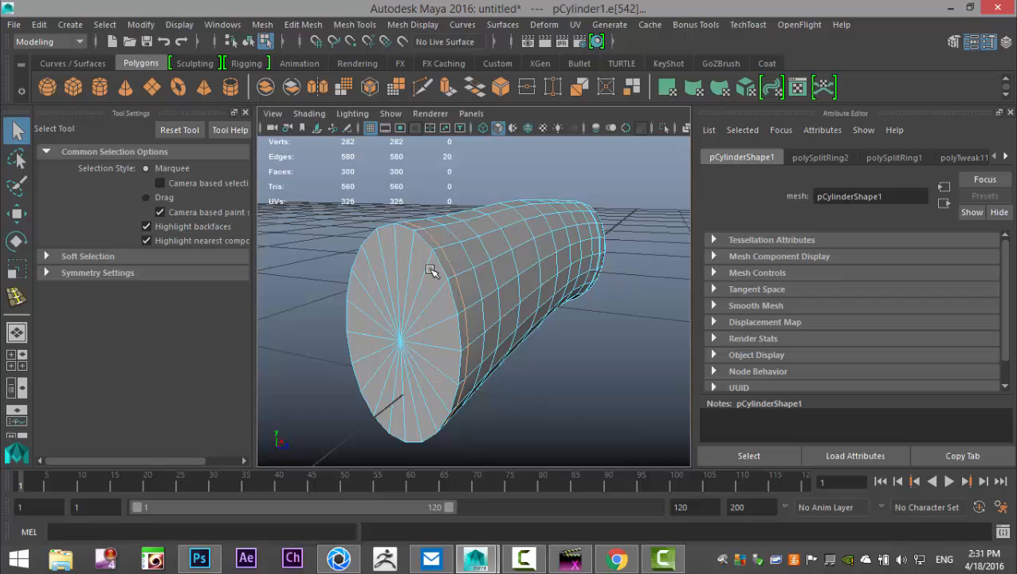
pyautogui.click(394, 249)
pyautogui.keyDown('shift'); pyautogui.click(389, 252); pyautogui.keyUp('shift')
pyautogui.keyDown('shift'); pyautogui.click(379, 264); pyautogui.keyUp('shift')
pyautogui.keyDown('shift'); pyautogui.click(370, 283); pyautogui.keyUp('shift')
pyautogui.keyDown('shift'); pyautogui.click(359, 300); pyautogui.keyUp('shift')
pyautogui.keyDown('shift'); pyautogui.click(357, 322); pyautogui.keyUp('shift')
pyautogui.keyDown('shift'); pyautogui.click(361, 348); pyautogui.keyUp('shift')
pyautogui.keyDown('shift'); pyautogui.click(369, 369); pyautogui.keyUp('shift')
pyautogui.keyDown('shift'); pyautogui.click(375, 389); pyautogui.keyUp('shift')
pyautogui.keyDown('shift'); pyautogui.click(387, 414); pyautogui.keyUp('shift')
pyautogui.keyDown('shift'); pyautogui.click(413, 427); pyautogui.keyUp('shift')
pyautogui.keyDown('shift'); pyautogui.click(433, 422); pyautogui.keyUp('shift')
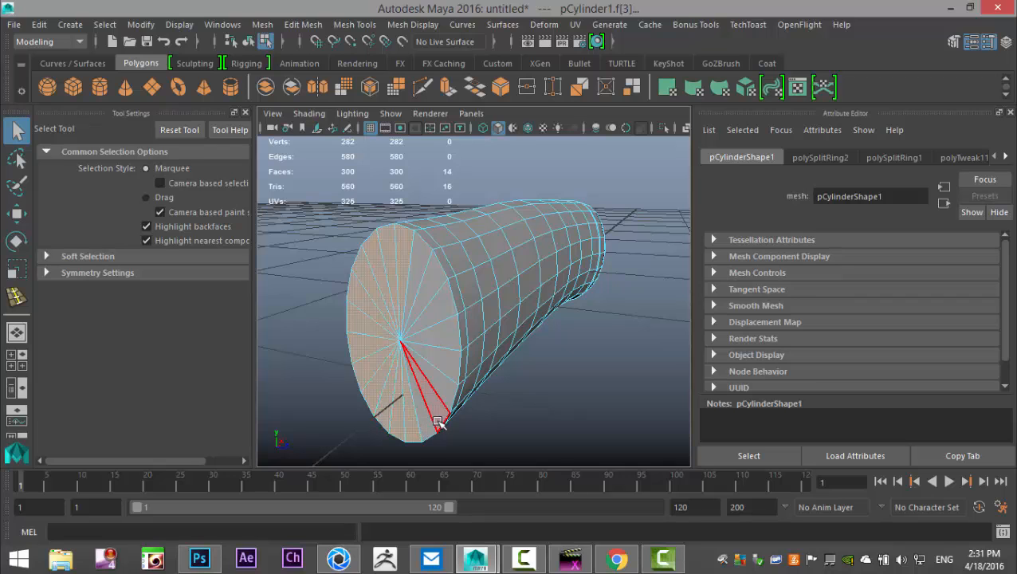
pyautogui.keyDown('shift'); pyautogui.click(446, 408); pyautogui.keyUp('shift')
pyautogui.keyDown('shift'); pyautogui.click(451, 388); pyautogui.keyUp('shift')
pyautogui.keyDown('shift'); pyautogui.click(454, 365); pyautogui.keyUp('shift')
pyautogui.keyDown('shift'); pyautogui.click(451, 335); pyautogui.keyUp('shift')
pyautogui.keyDown('shift'); pyautogui.click(441, 300); pyautogui.keyUp('shift')
pyautogui.keyDown('shift'); pyautogui.click(435, 280); pyautogui.keyUp('shift')
pyautogui.keyDown('shift'); pyautogui.click(420, 275); pyautogui.keyUp('shift')
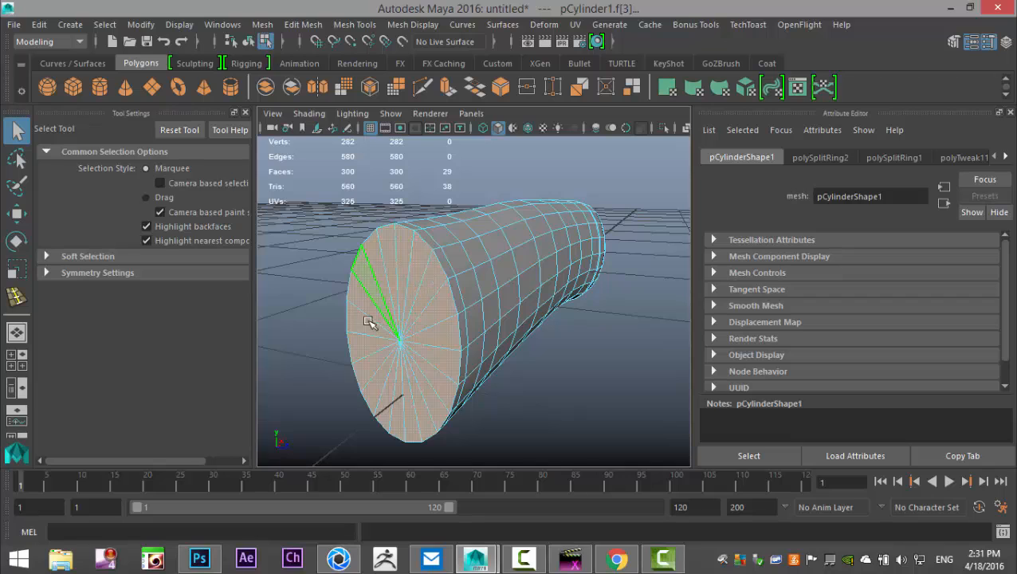
# Check the selection in wireframe and deselect every stray face on the handle's sides so only the 20 guard-end cap faces remain
pyautogui.press('4')
pyautogui.moveTo(605, 375)
pyautogui.keyDown('alt'); pyautogui.mouseDown()
pyautogui.moveTo(515, 345)
pyautogui.moveTo(495, 356)
pyautogui.moveTo(466, 289)
pyautogui.moveTo(522, 282)
pyautogui.moveTo(462, 239)
pyautogui.mouseUp(); pyautogui.keyUp('alt')
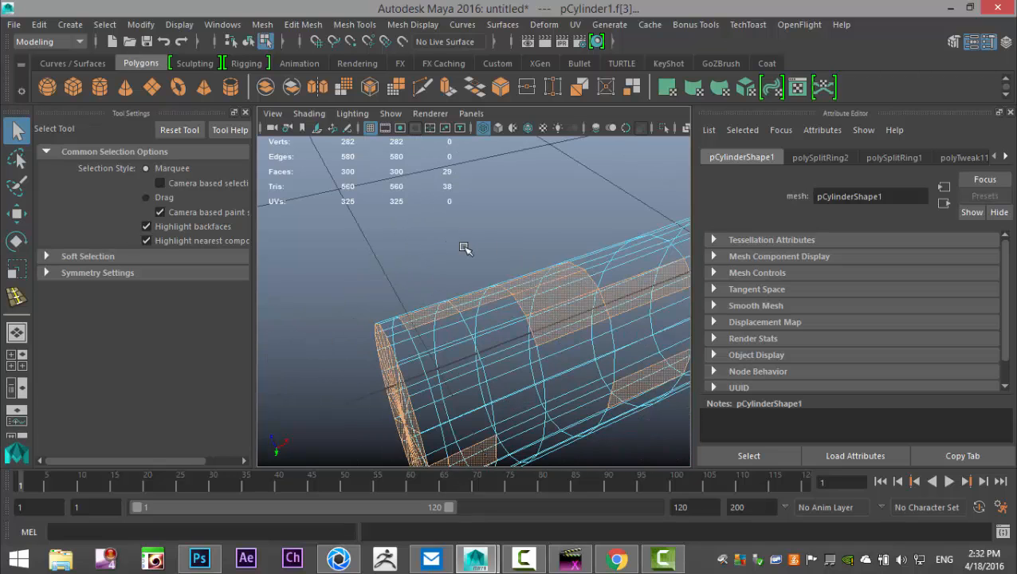
pyautogui.keyDown('shift'); pyautogui.click(438, 317); pyautogui.keyUp('shift')
pyautogui.keyDown('shift'); pyautogui.click(482, 303); pyautogui.keyUp('shift')
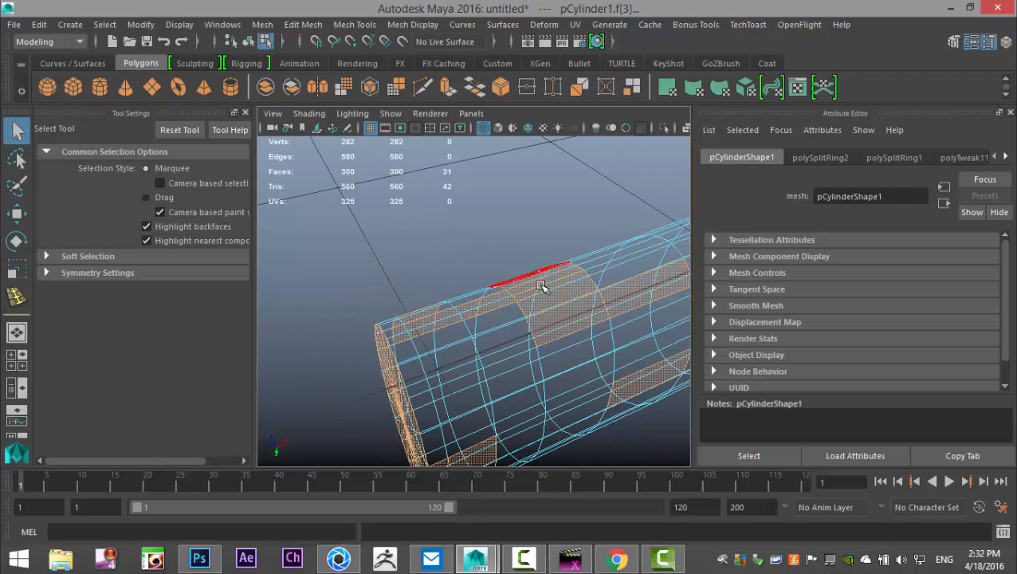
pyautogui.keyDown('ctrl'); pyautogui.click(561, 320); pyautogui.keyUp('ctrl')
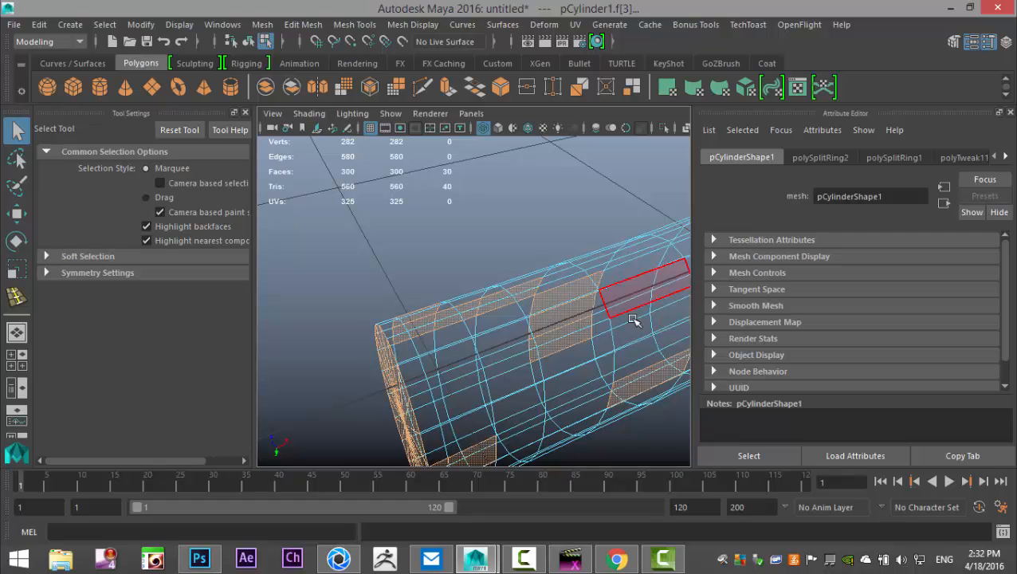
pyautogui.keyDown('ctrl'); pyautogui.click(485, 458); pyautogui.keyUp('ctrl')
pyautogui.keyDown('alt'); pyautogui.moveTo(329, 348); pyautogui.dragTo(501, 363); pyautogui.keyUp('alt')
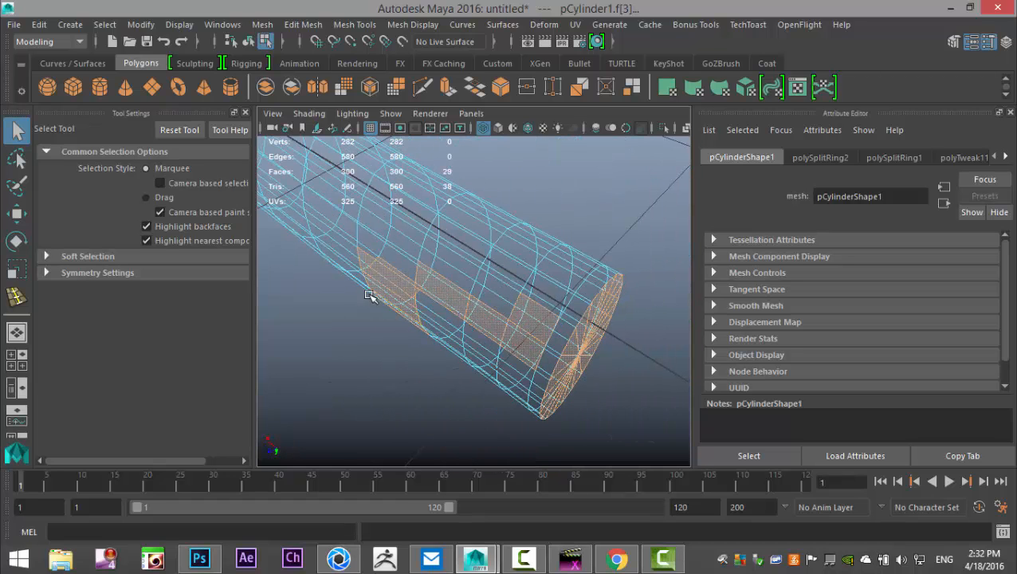
pyautogui.keyDown('ctrl'); pyautogui.click(446, 295); pyautogui.keyUp('ctrl')
pyautogui.keyDown('ctrl'); pyautogui.click(491, 324); pyautogui.keyUp('ctrl')
pyautogui.keyDown('ctrl'); pyautogui.click(523, 343); pyautogui.keyUp('ctrl')
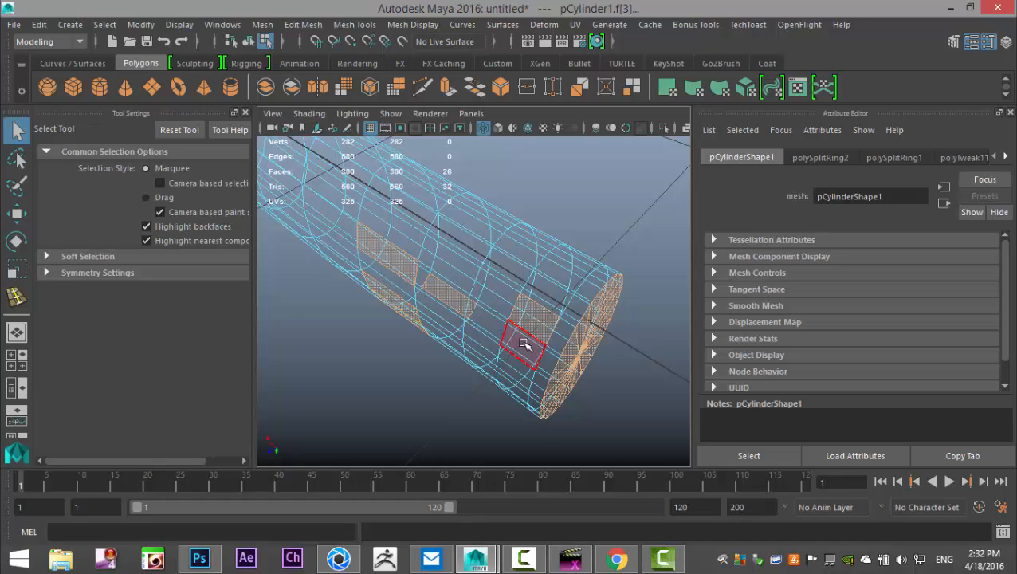
pyautogui.keyDown('ctrl'); pyautogui.click(528, 318); pyautogui.keyUp('ctrl')
pyautogui.keyDown('ctrl'); pyautogui.click(390, 257); pyautogui.keyUp('ctrl')
pyautogui.keyDown('alt'); pyautogui.moveTo(373, 405); pyautogui.dragTo(386, 363); pyautogui.keyUp('alt')
pyautogui.keyDown('ctrl'); pyautogui.click(392, 388); pyautogui.keyUp('ctrl')
pyautogui.keyDown('alt'); pyautogui.moveTo(447, 428); pyautogui.dragTo(529, 363); pyautogui.keyUp('alt')
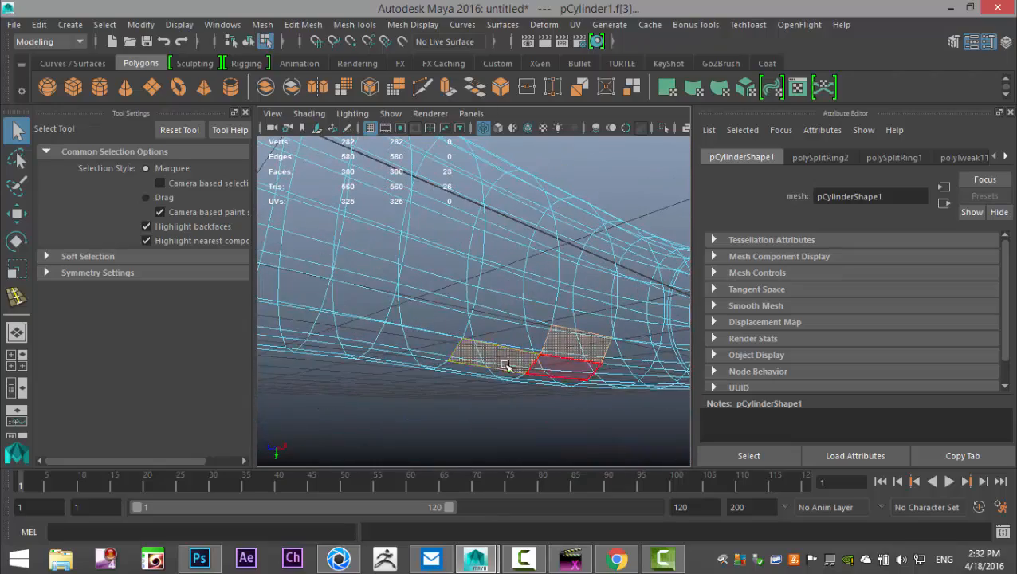
pyautogui.keyDown('alt'); pyautogui.moveTo(527, 436); pyautogui.dragTo(479, 424); pyautogui.keyUp('alt')
pyautogui.keyDown('ctrl'); pyautogui.click(452, 420); pyautogui.keyUp('ctrl')
pyautogui.keyDown('ctrl'); pyautogui.click(431, 408); pyautogui.keyUp('ctrl')
pyautogui.scroll(-5, 410, 396)
pyautogui.keyDown('alt'); pyautogui.moveTo(384, 439); pyautogui.dragTo(389, 425); pyautogui.keyUp('alt')
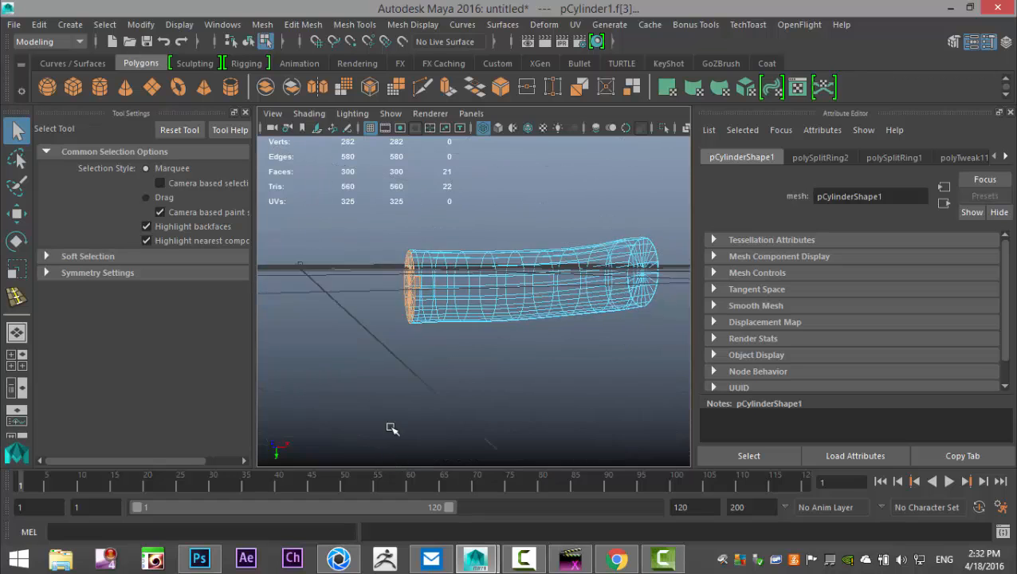
pyautogui.scroll(5, 386, 389)
pyautogui.keyDown('alt'); pyautogui.moveTo(373, 387); pyautogui.dragTo(606, 428, button='middle'); pyautogui.keyUp('alt')
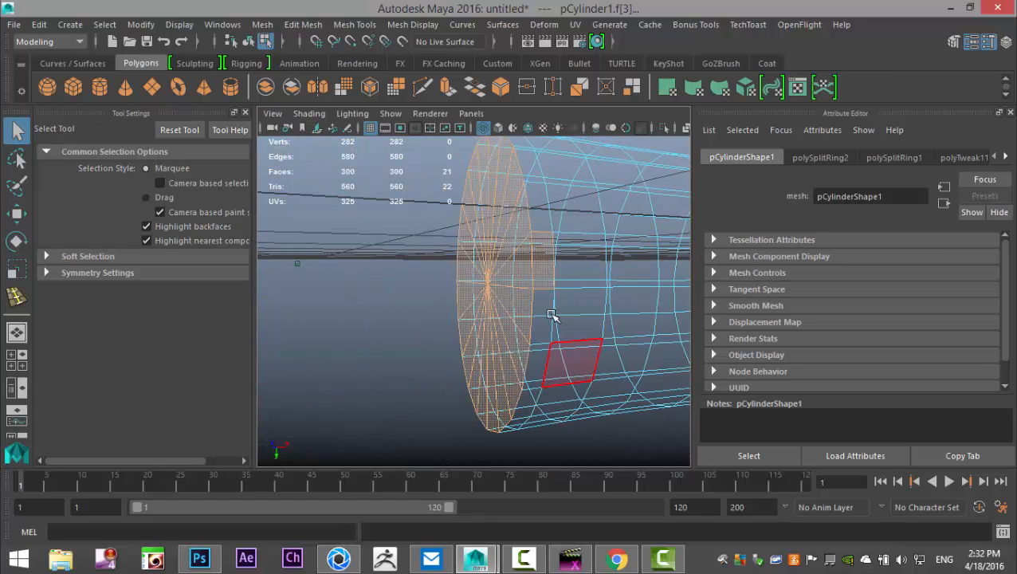
pyautogui.keyDown('ctrl'); pyautogui.click(546, 268); pyautogui.keyUp('ctrl')
pyautogui.scroll(-5, 450, 319)
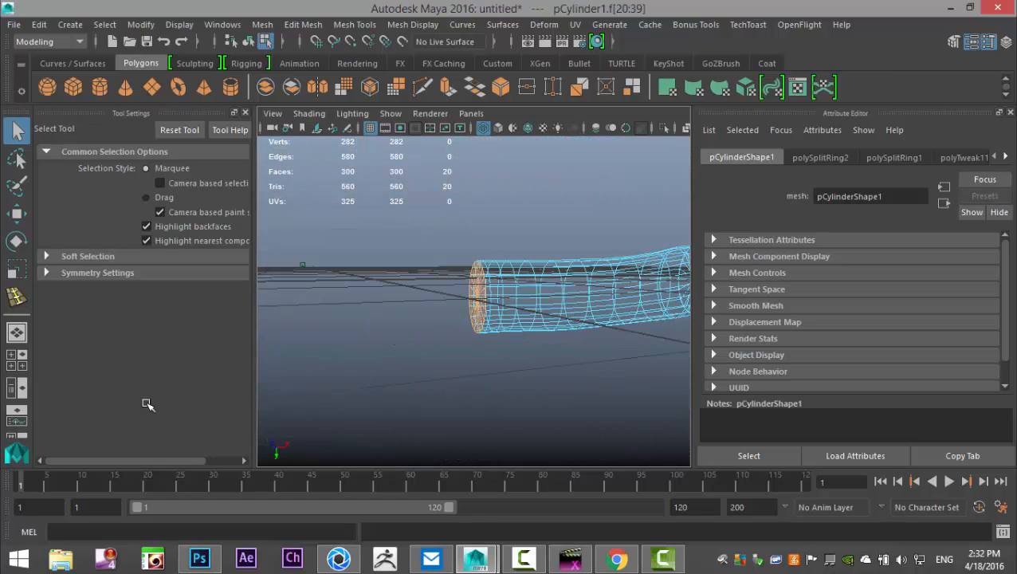
# Extrude the guard-end cap faces and move them a short distance along X toward the blade, over the reference guard
pyautogui.click(16, 354)
pyautogui.press('space')
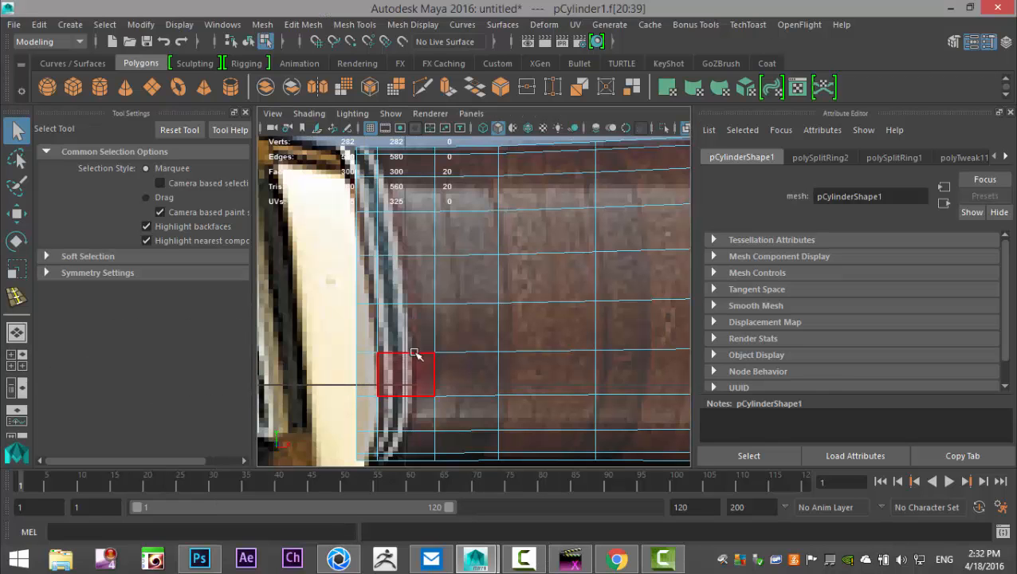
pyautogui.click(303, 24)
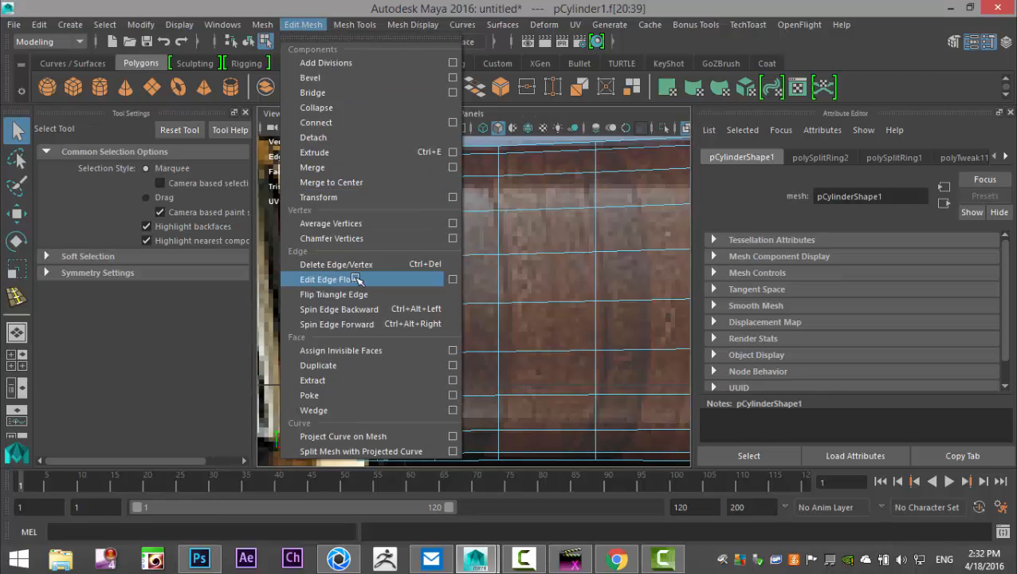
pyautogui.click(338, 153)
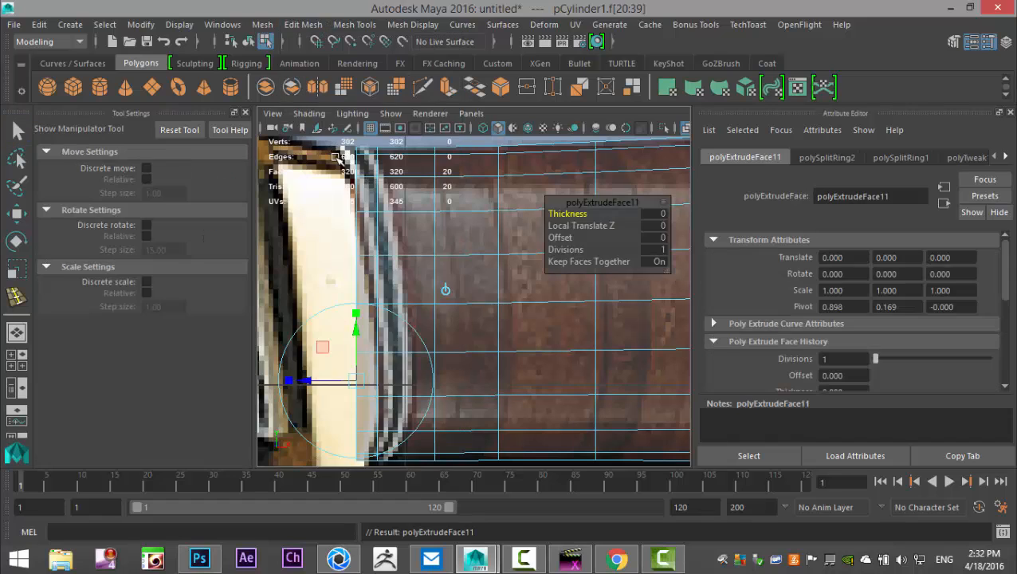
pyautogui.press('w')
pyautogui.moveTo(426, 301); pyautogui.dragTo(412, 317)
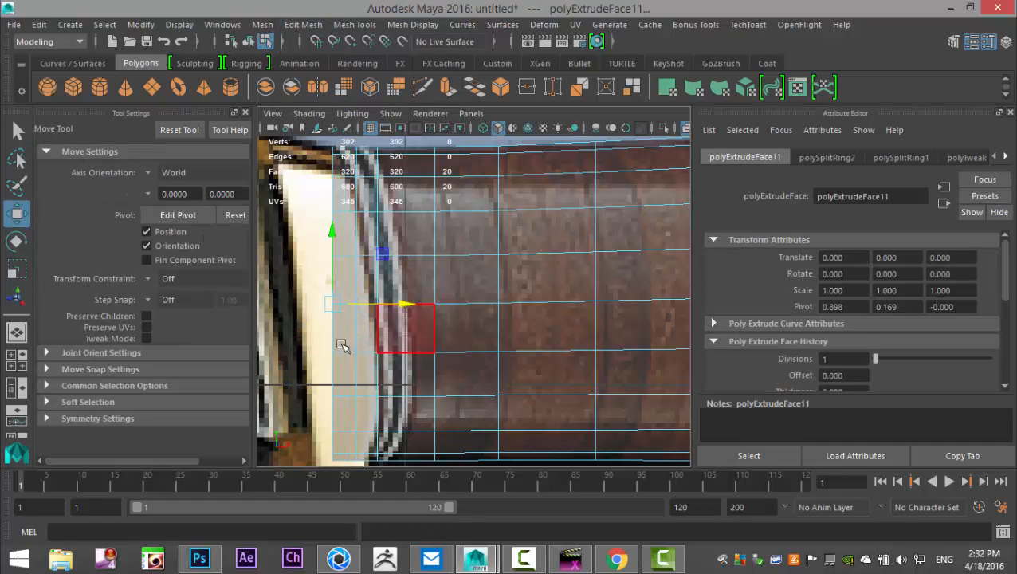
# Scale the extruded cap faces up along Y in the shaded perspective view to flare the end taller for the guard
pyautogui.click(16, 360)
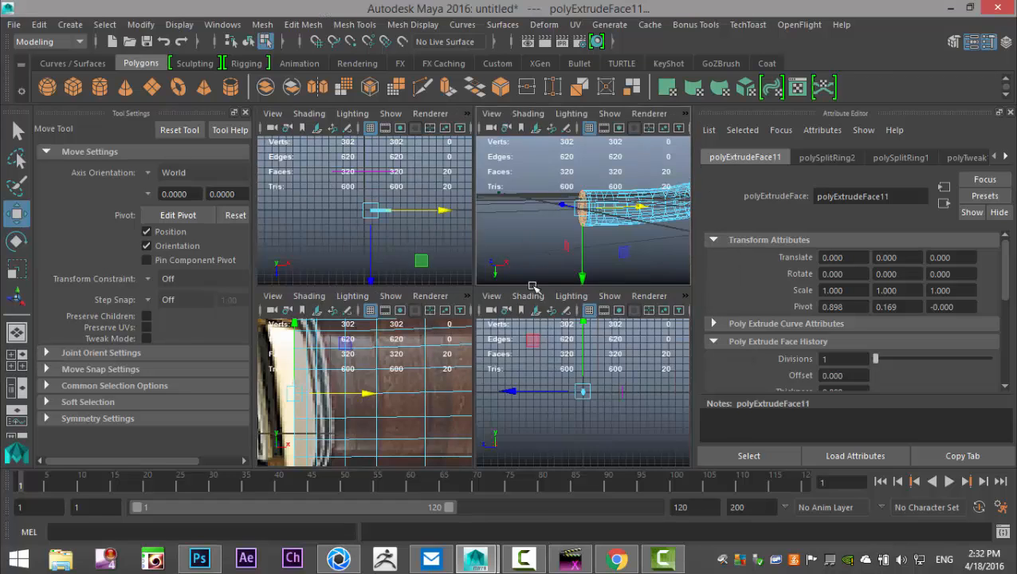
pyautogui.press('space')
pyautogui.press('5')
pyautogui.moveTo(472, 390)
pyautogui.keyDown('alt'); pyautogui.mouseDown()
pyautogui.moveTo(486, 400)
pyautogui.moveTo(530, 374)
pyautogui.moveTo(519, 380)
pyautogui.moveTo(543, 379)
pyautogui.moveTo(468, 276)
pyautogui.mouseUp(); pyautogui.keyUp('alt')
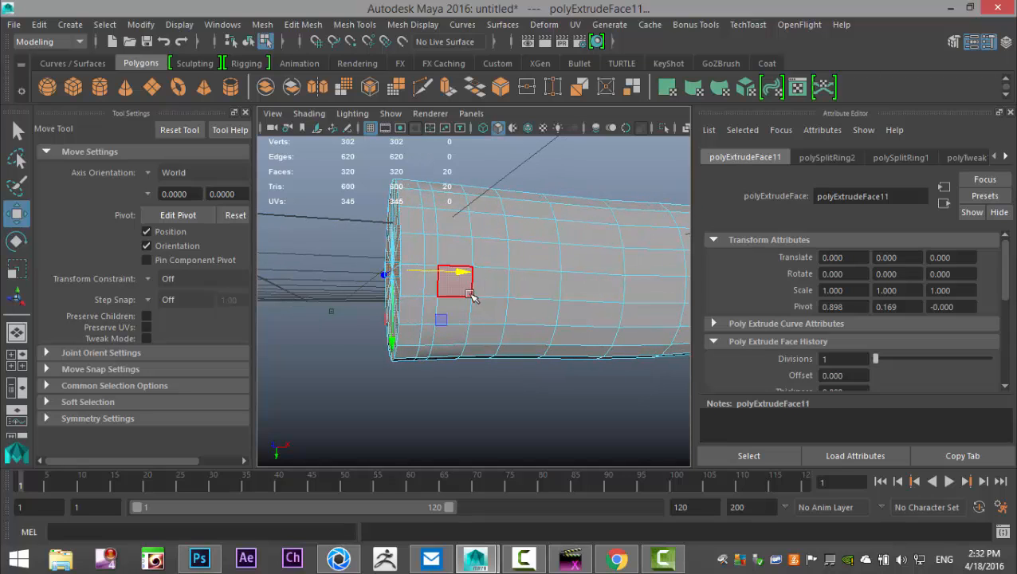
pyautogui.keyDown('alt'); pyautogui.moveTo(468, 370); pyautogui.dragTo(535, 399); pyautogui.keyUp('alt')
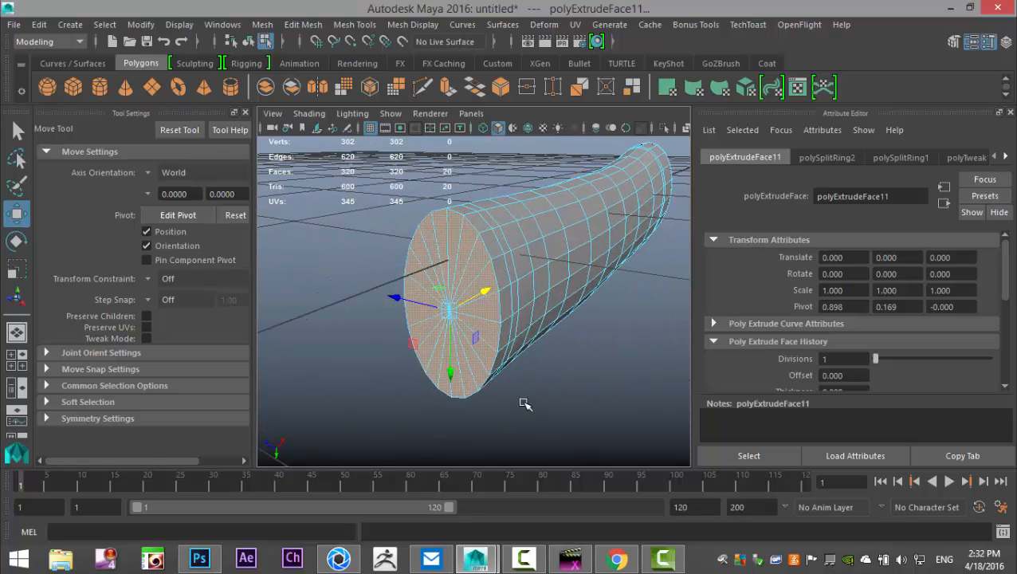
pyautogui.press('r')
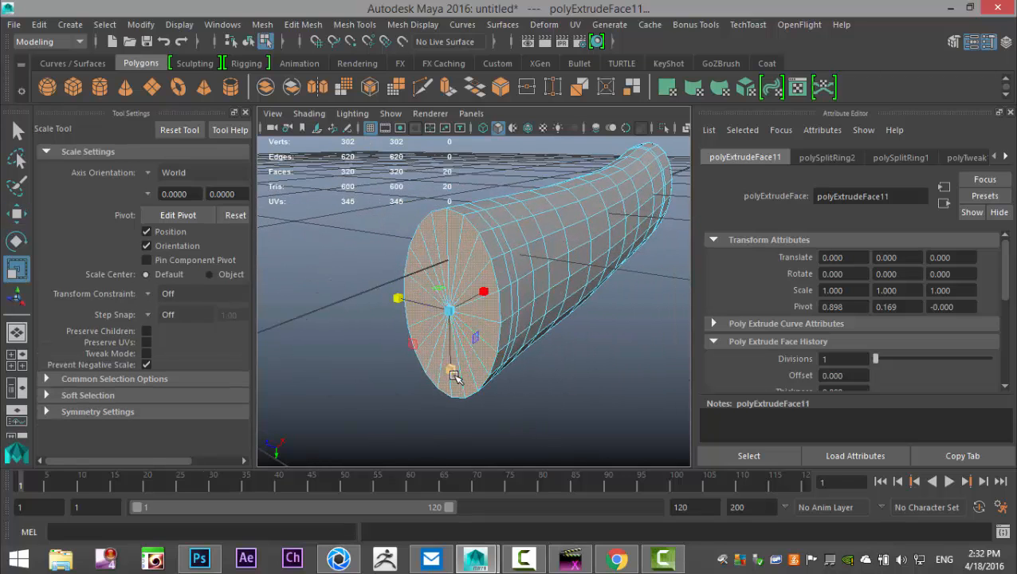
pyautogui.moveTo(452, 371); pyautogui.dragTo(451, 389)
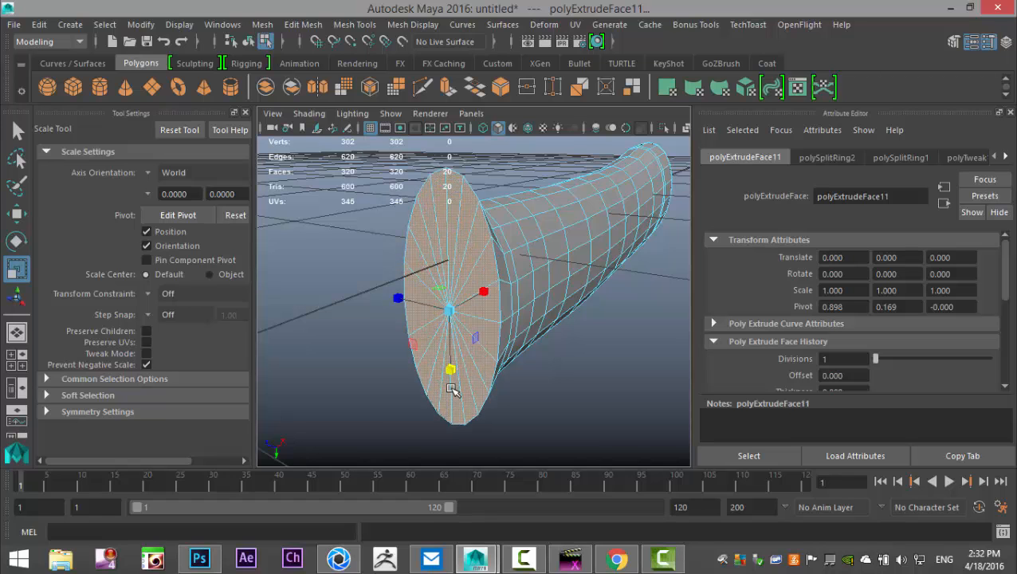
# Reposition the enlarged cap faces to line up with the top and blade-side edge of the guard in the reference image
pyautogui.keyDown('alt'); pyautogui.moveTo(561, 356); pyautogui.dragTo(506, 369); pyautogui.keyUp('alt')
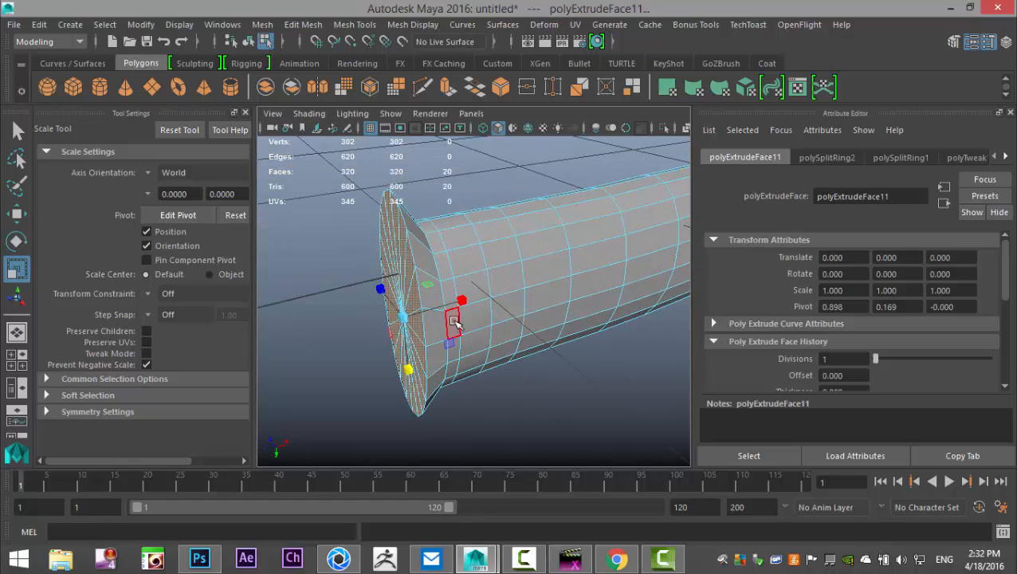
pyautogui.press('w')
pyautogui.moveTo(407, 373); pyautogui.dragTo(409, 390)
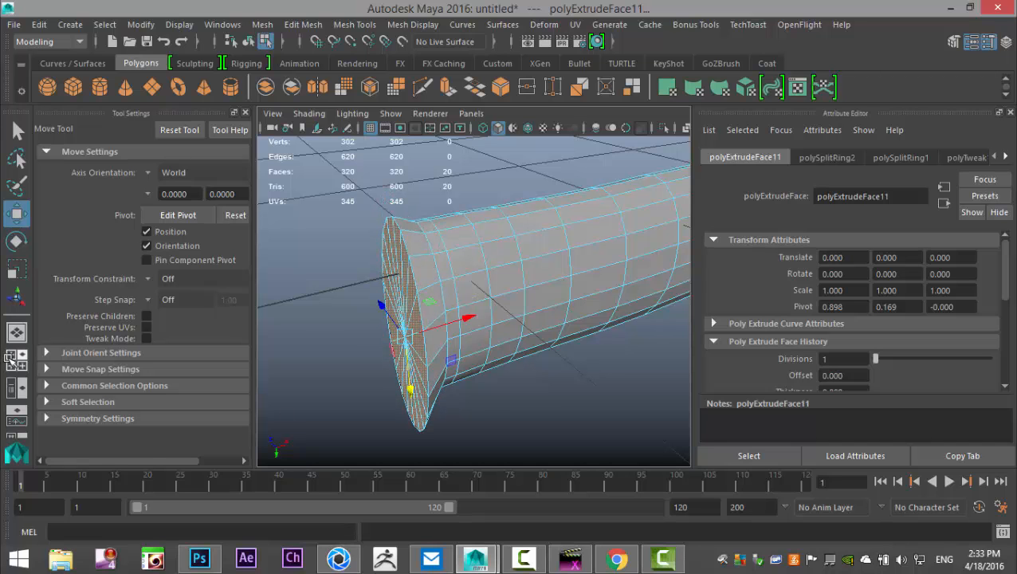
pyautogui.click(16, 360)
pyautogui.press('space')
pyautogui.scroll(5, 410, 374)
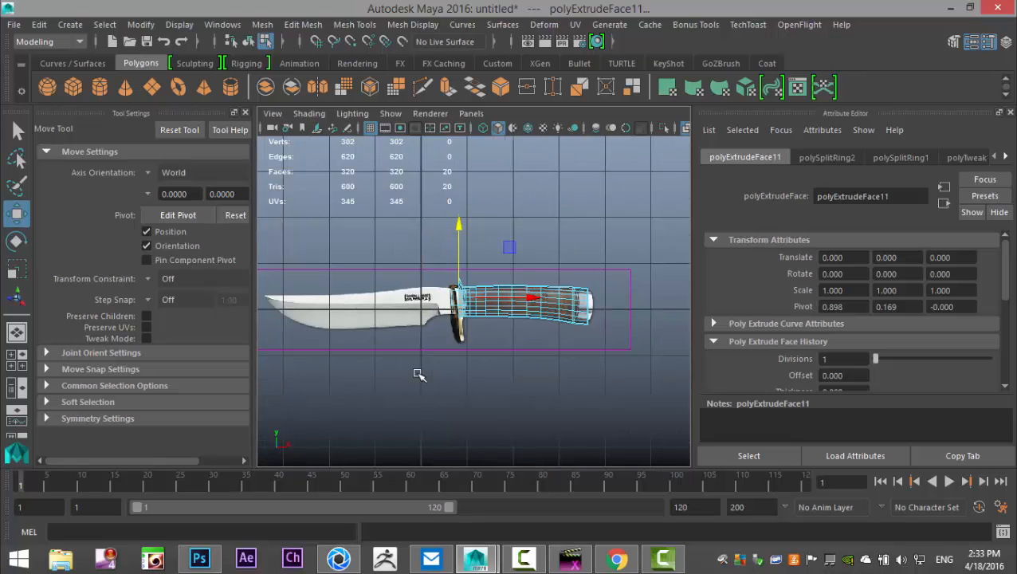
pyautogui.scroll(4, 422, 373)
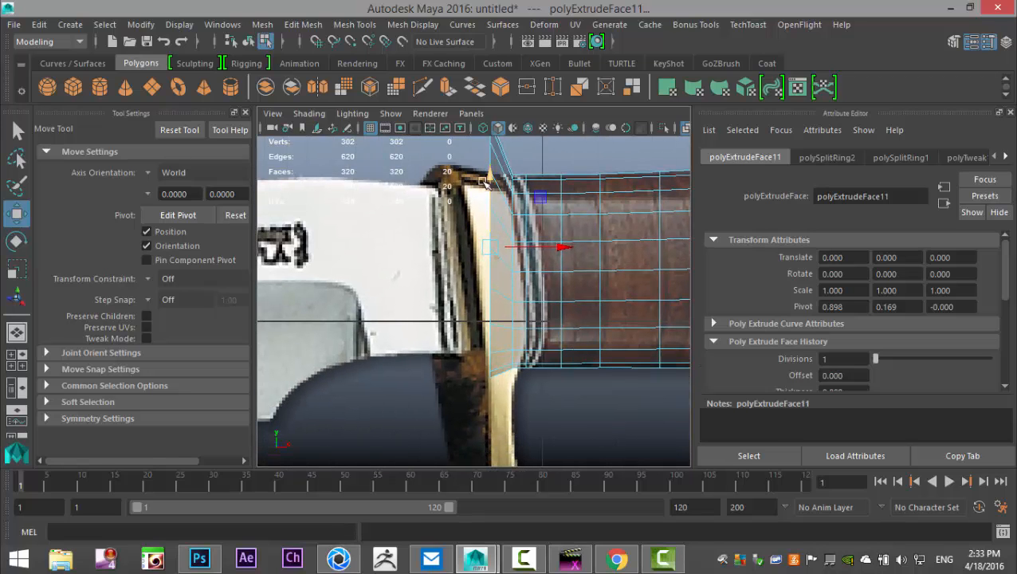
pyautogui.moveTo(490, 173); pyautogui.dragTo(491, 233)
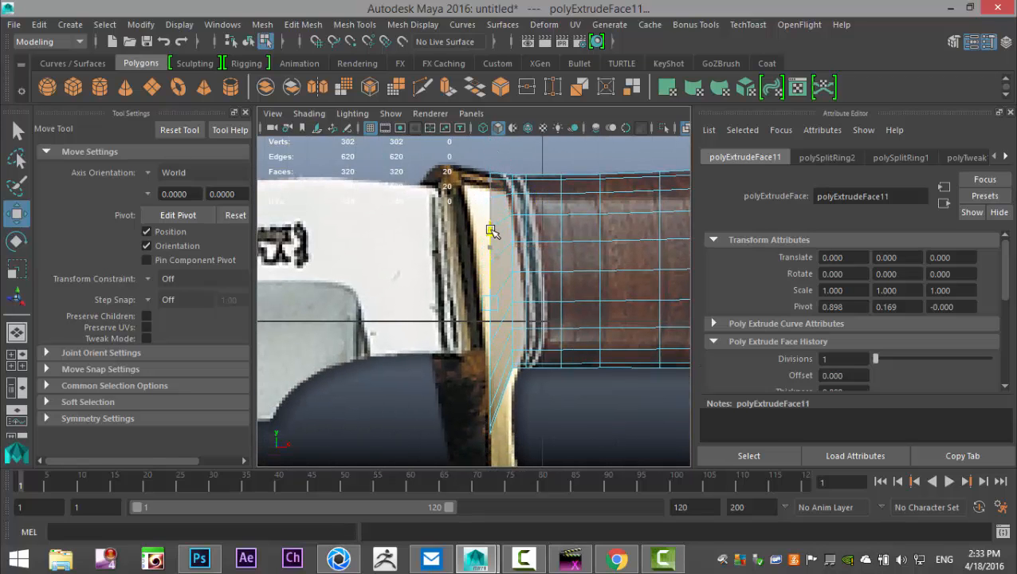
pyautogui.click(488, 301)
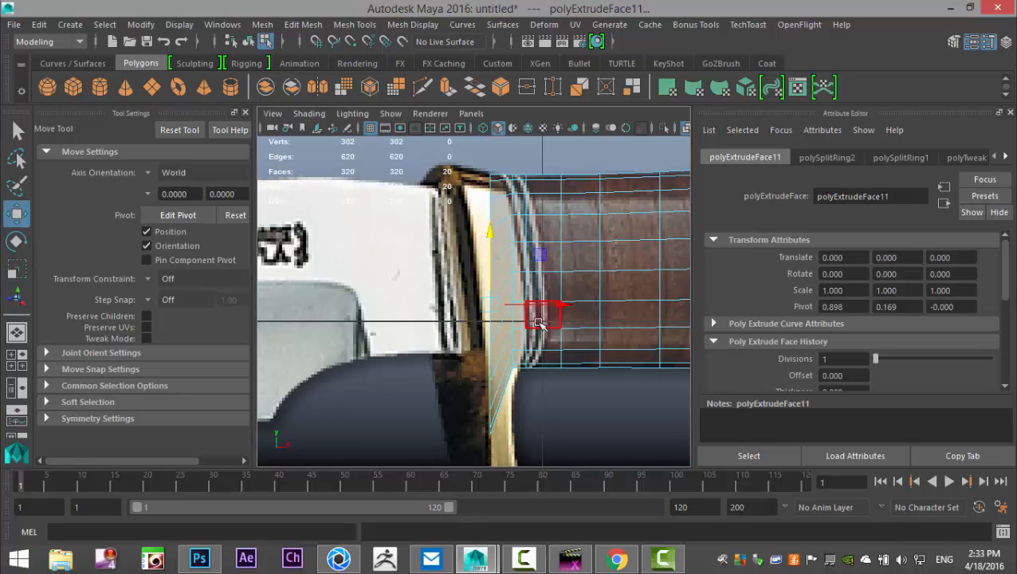
pyautogui.moveTo(488, 301); pyautogui.dragTo(458, 295)
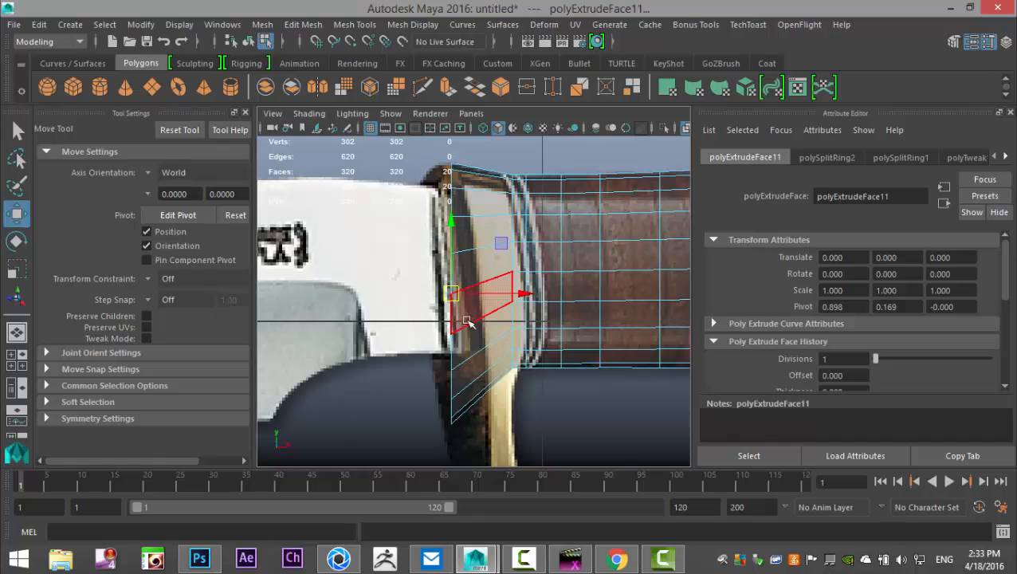
# Select the ring of vertices at the guard's blade-side end and scale it taller along Y over the reference image
pyautogui.moveTo(492, 359)
pyautogui.keyDown('alt'); pyautogui.mouseDown()
pyautogui.moveTo(431, 228)
pyautogui.moveTo(465, 284)
pyautogui.moveTo(489, 366)
pyautogui.mouseUp(); pyautogui.keyUp('alt')
pyautogui.moveTo(461, 143); pyautogui.dragTo(413, 152, button='right')
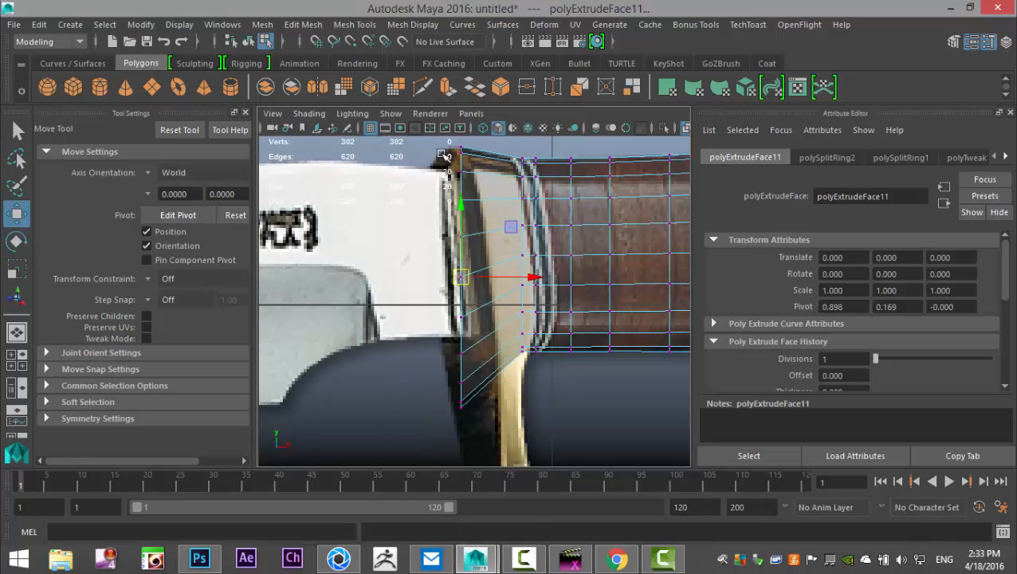
pyautogui.moveTo(446, 146); pyautogui.dragTo(481, 447)
pyautogui.keyDown('alt'); pyautogui.moveTo(480, 449); pyautogui.dragTo(448, 383, button='middle'); pyautogui.keyUp('alt')
pyautogui.press('r')
pyautogui.moveTo(435, 212); pyautogui.dragTo(545, 224)
pyautogui.scroll(-5, 498, 241)
pyautogui.scroll(2, 491, 239)
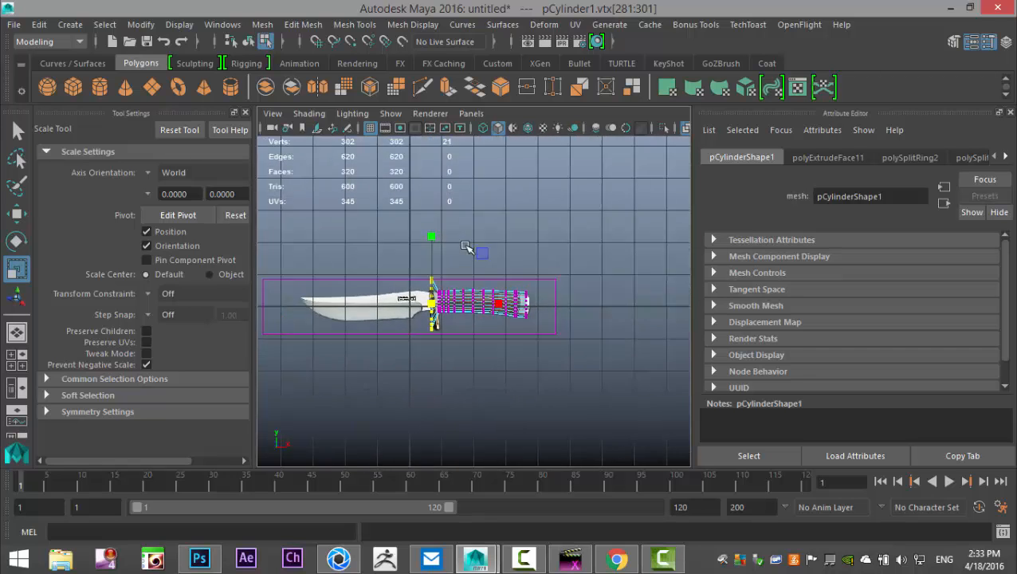
pyautogui.scroll(6, 484, 236)
pyautogui.keyDown('alt'); pyautogui.moveTo(485, 236); pyautogui.dragTo(618, 388, button='middle'); pyautogui.keyUp('alt')
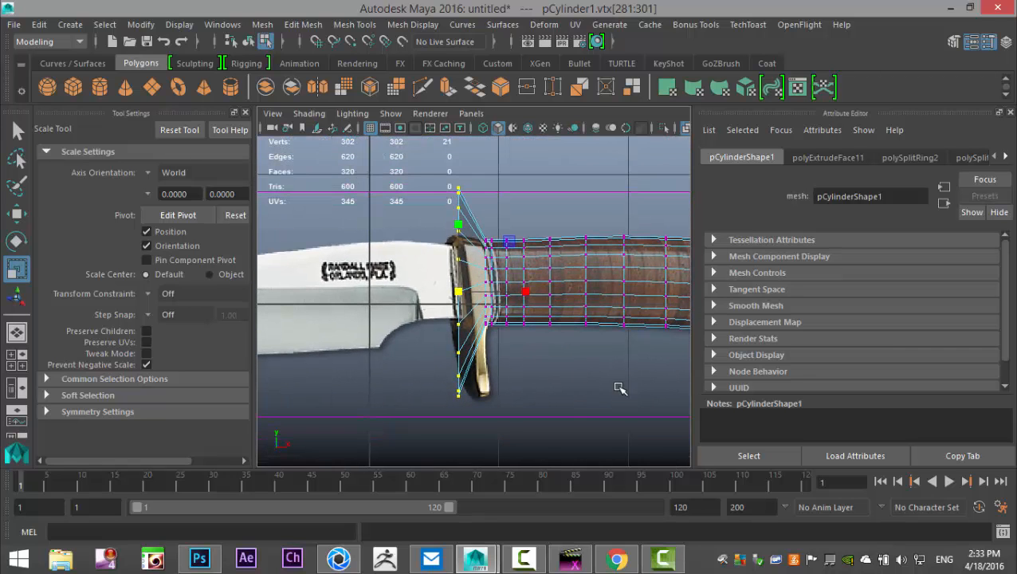
# Fit the end vertices to the reference guard's height and rotate them to follow its slanted blade-side edge
pyautogui.moveTo(465, 299)
pyautogui.mouseDown()
pyautogui.moveTo(433, 311)
pyautogui.moveTo(459, 301)
pyautogui.moveTo(457, 313)
pyautogui.mouseUp()
pyautogui.press('w')
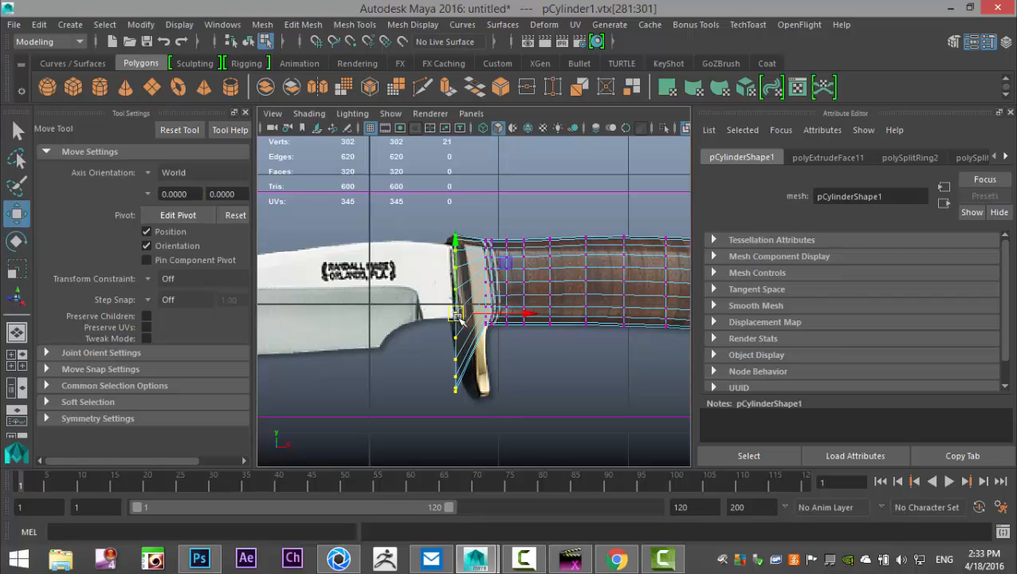
pyautogui.press('e')
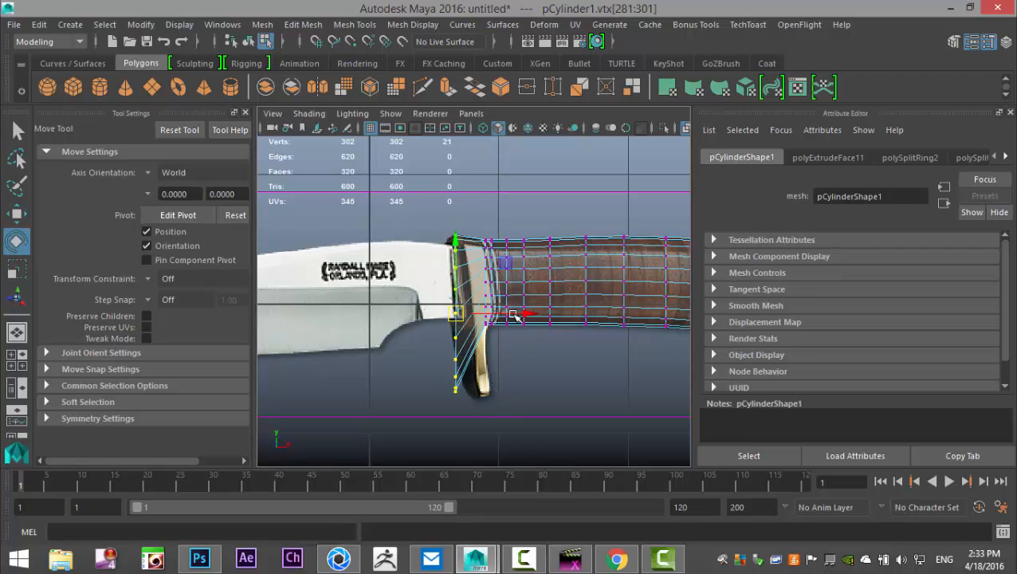
pyautogui.moveTo(532, 303); pyautogui.dragTo(538, 297)
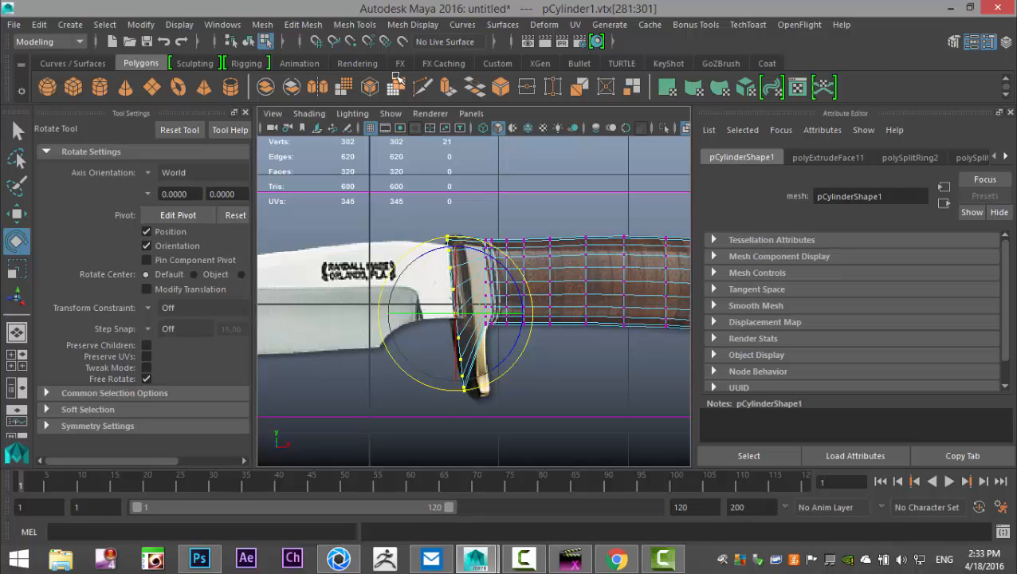
# Insert an edge loop around the guard between its blade-side end and the handle
pyautogui.click(352, 24)
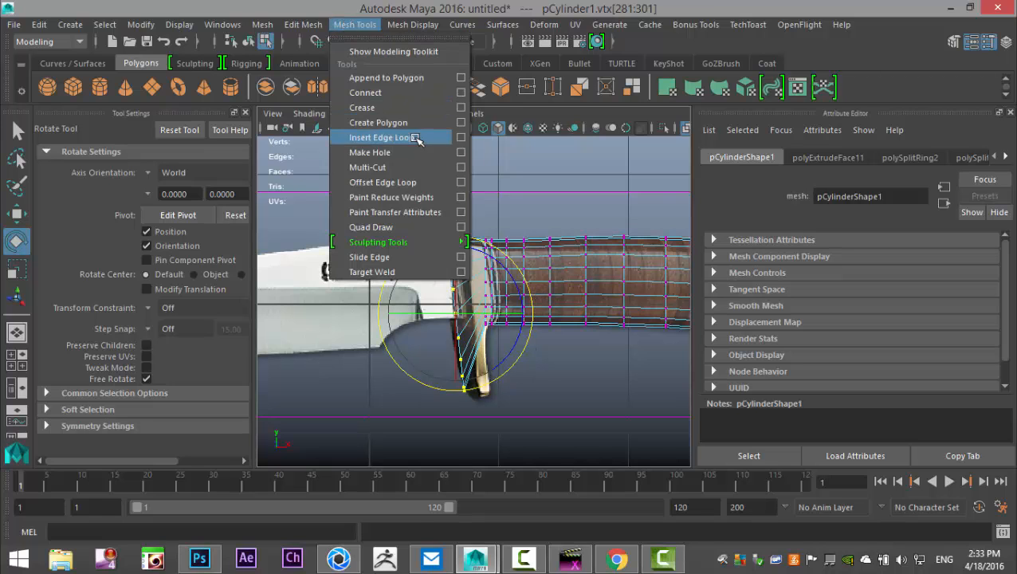
pyautogui.click(443, 137)
pyautogui.scroll(5, 459, 227)
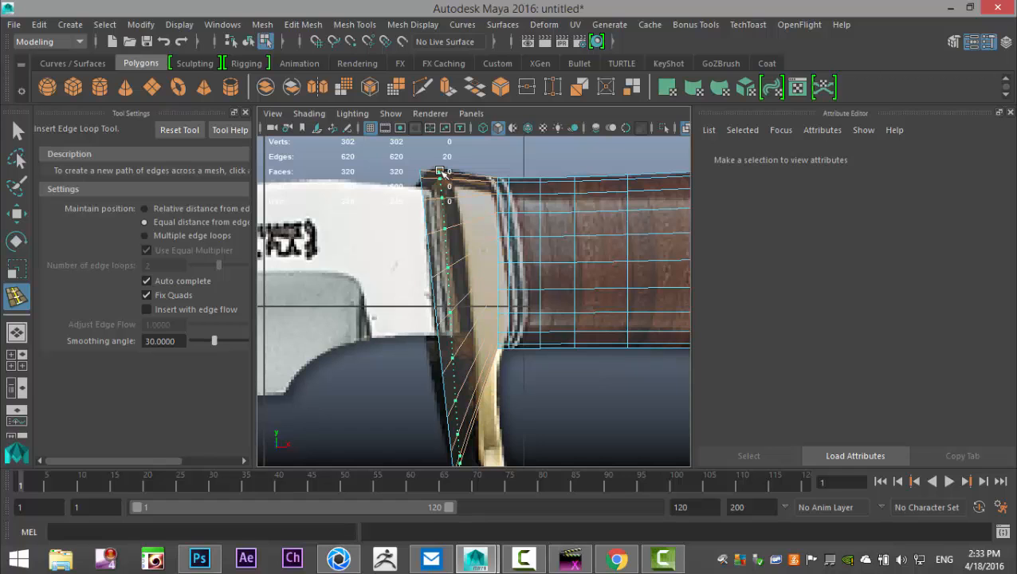
pyautogui.click(445, 175)
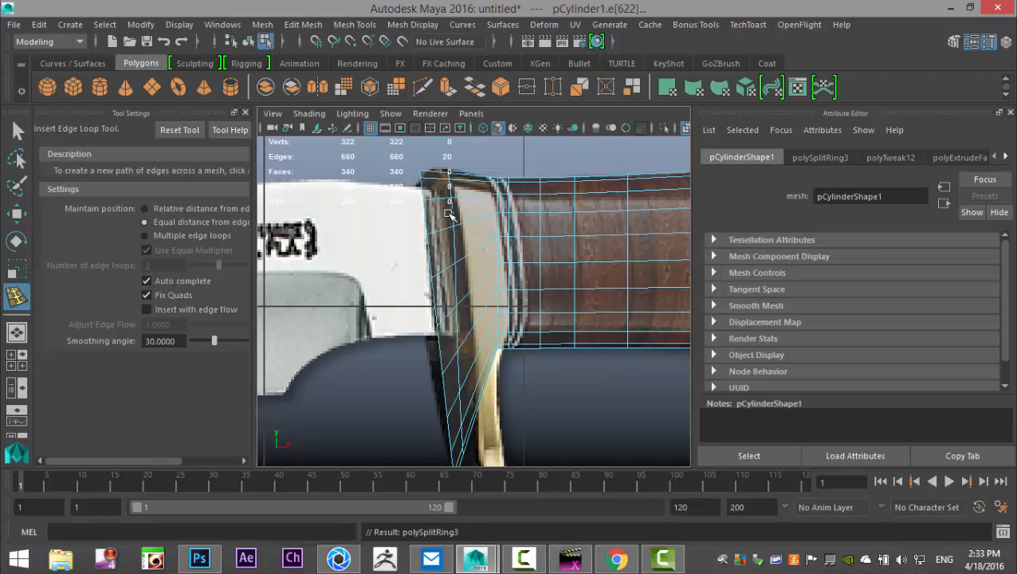
# Select the full new edge loop on the guard and shift it downward toward the reference guard's lower tip
pyautogui.keyDown('alt'); pyautogui.moveTo(491, 344); pyautogui.dragTo(469, 158, button='middle'); pyautogui.keyUp('alt')
pyautogui.scroll(5, 498, 287)
pyautogui.keyDown('alt'); pyautogui.moveTo(495, 250); pyautogui.dragTo(565, 346, button='middle'); pyautogui.keyUp('alt')
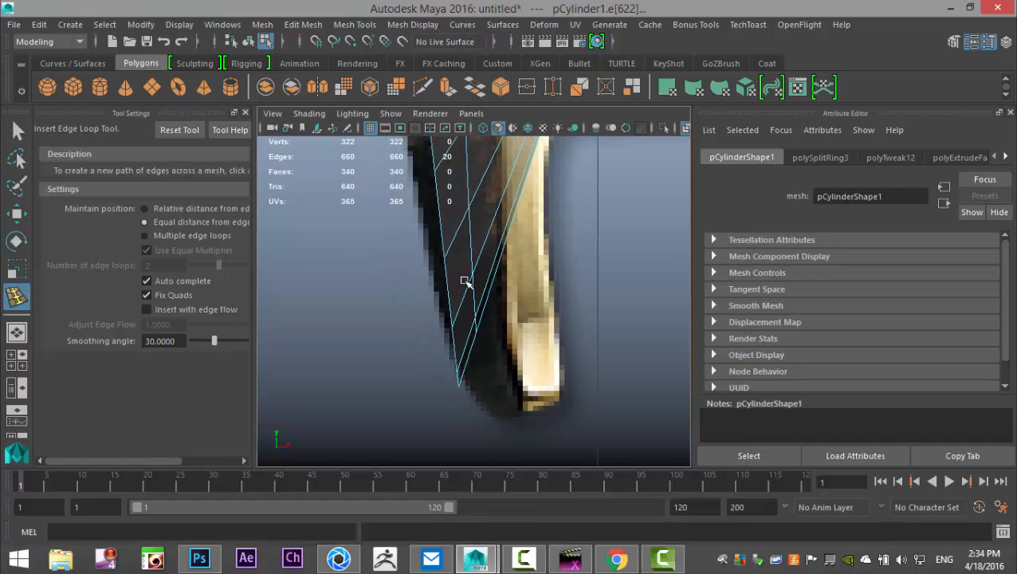
pyautogui.moveTo(474, 144); pyautogui.dragTo(472, 106, button='right')
pyautogui.press('q')
pyautogui.click(471, 240)
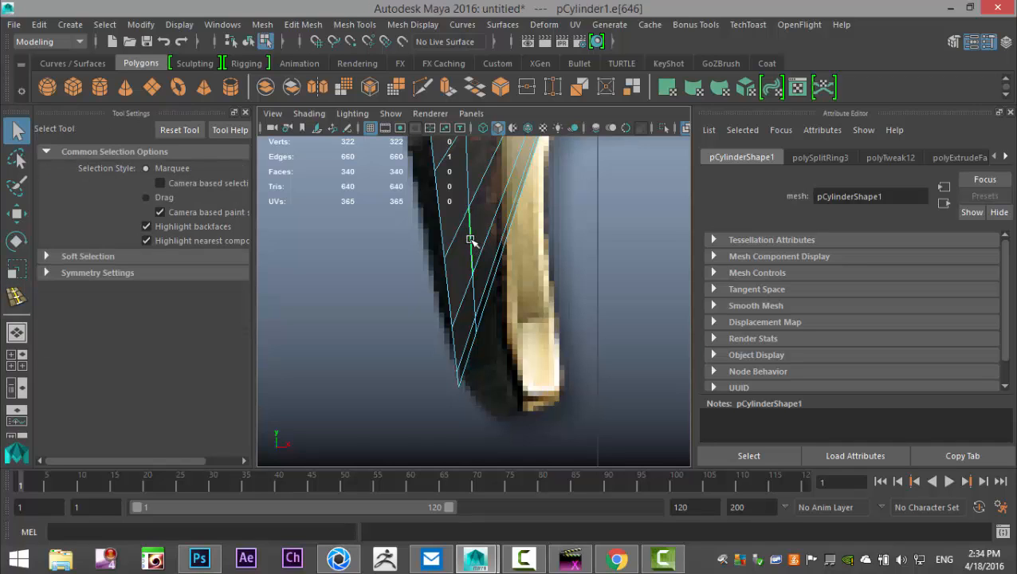
pyautogui.doubleClick(470, 187)
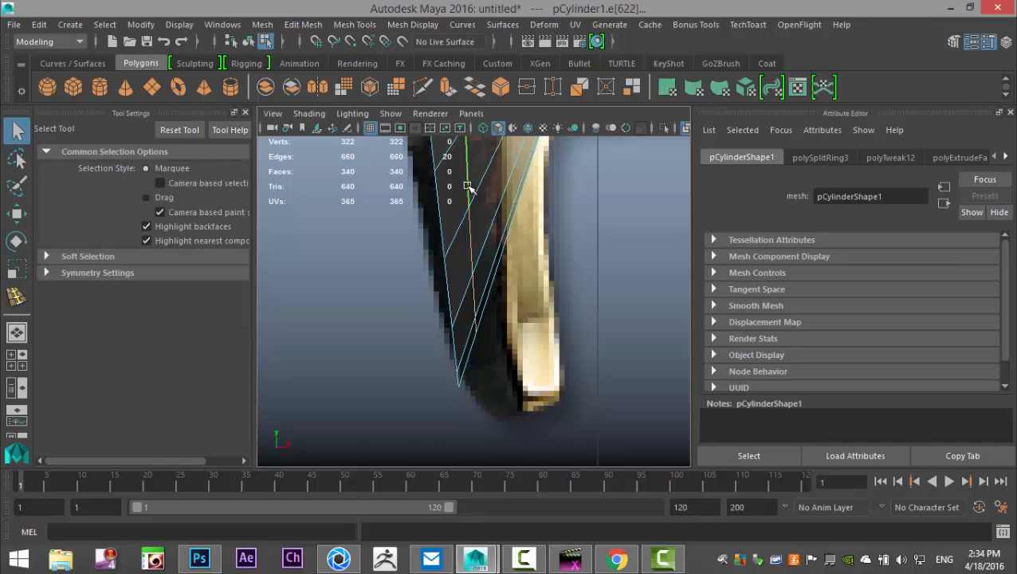
pyautogui.press('a')
pyautogui.scroll(6, 474, 234)
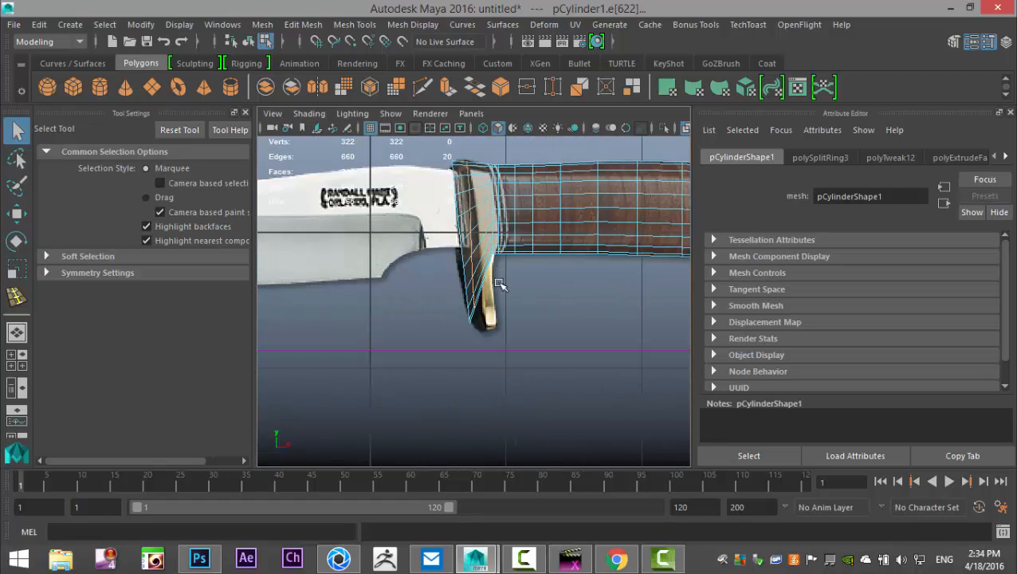
pyautogui.press('r')
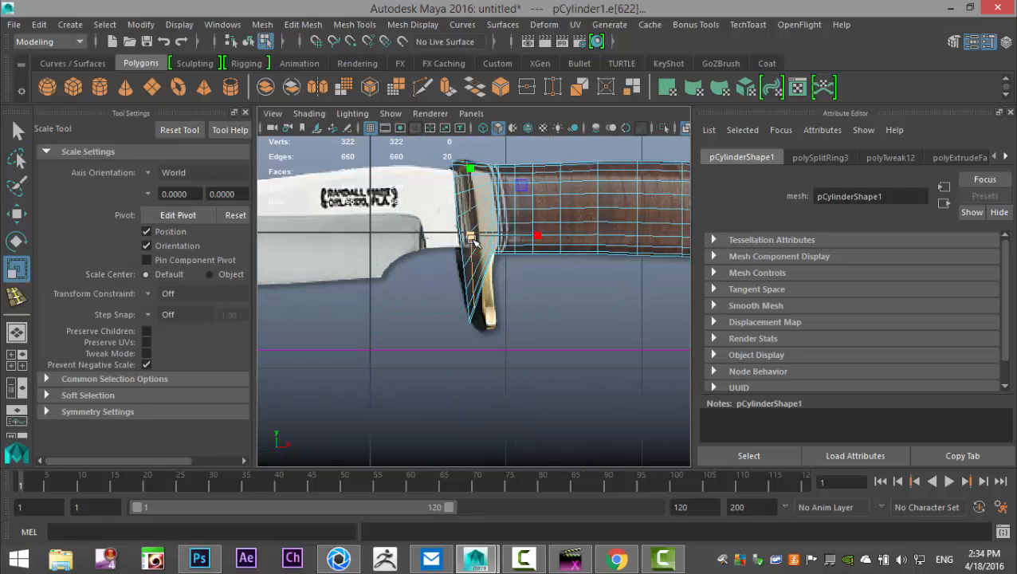
pyautogui.moveTo(472, 237)
pyautogui.mouseDown()
pyautogui.moveTo(489, 248)
pyautogui.moveTo(475, 250)
pyautogui.mouseUp()
pyautogui.press('w')
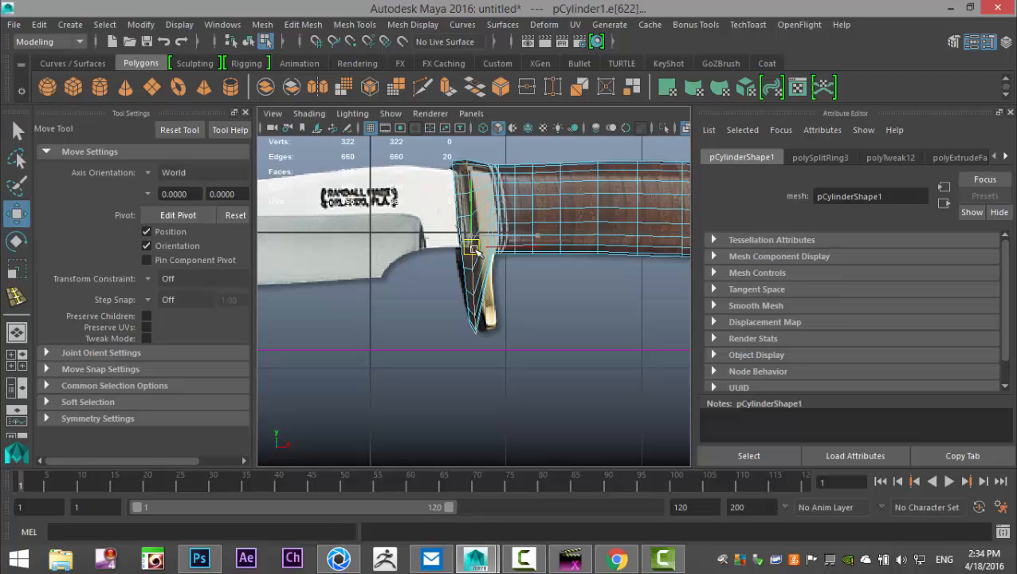
# Scale the guard's middle edge loop down so its lower end lines up with the blade-side end's tip
pyautogui.scroll(5, 484, 341)
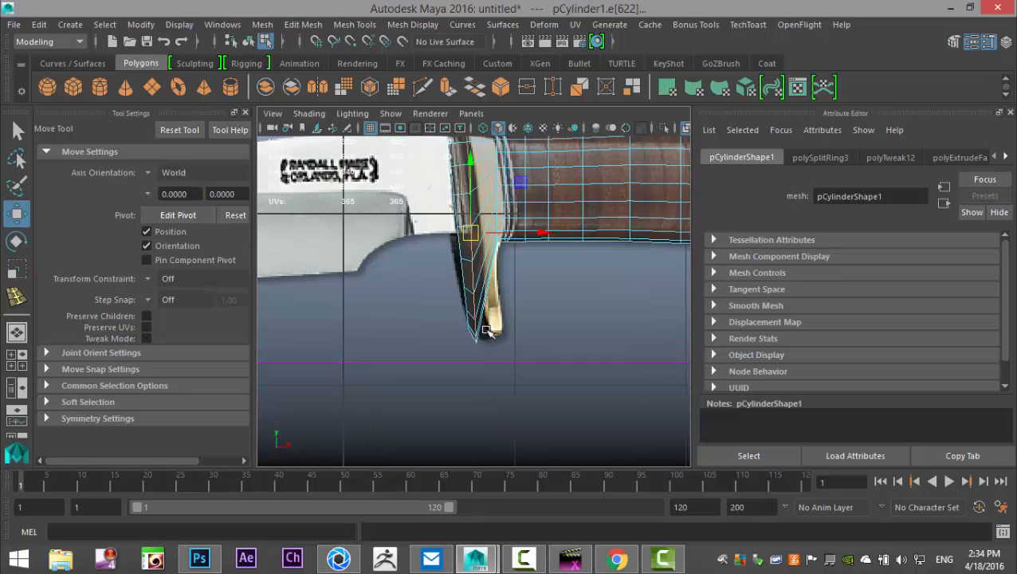
pyautogui.keyDown('alt'); pyautogui.moveTo(448, 428); pyautogui.dragTo(434, 340); pyautogui.keyUp('alt')
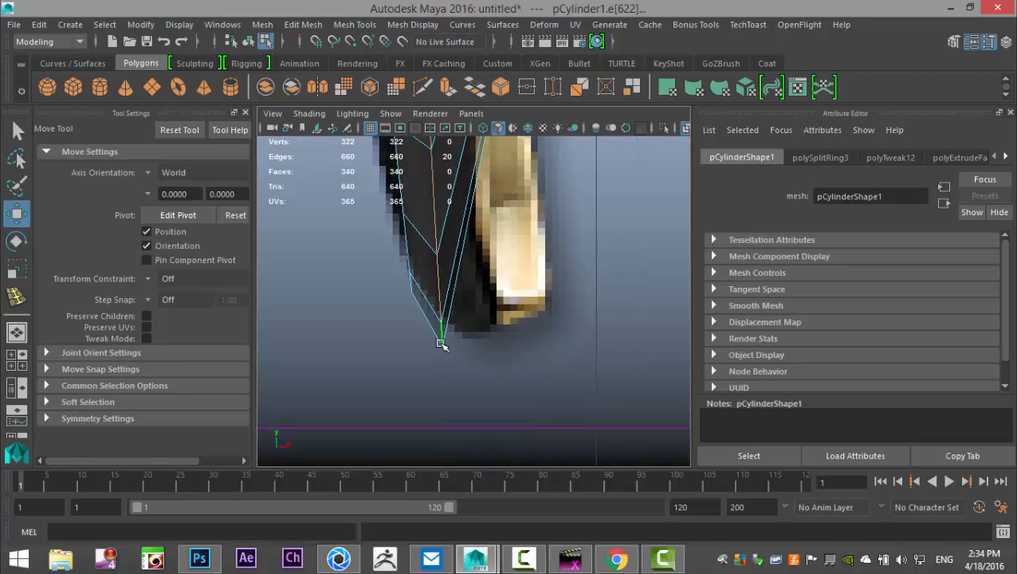
pyautogui.press('r')
pyautogui.scroll(-10, 465, 295)
pyautogui.scroll(6, 472, 290)
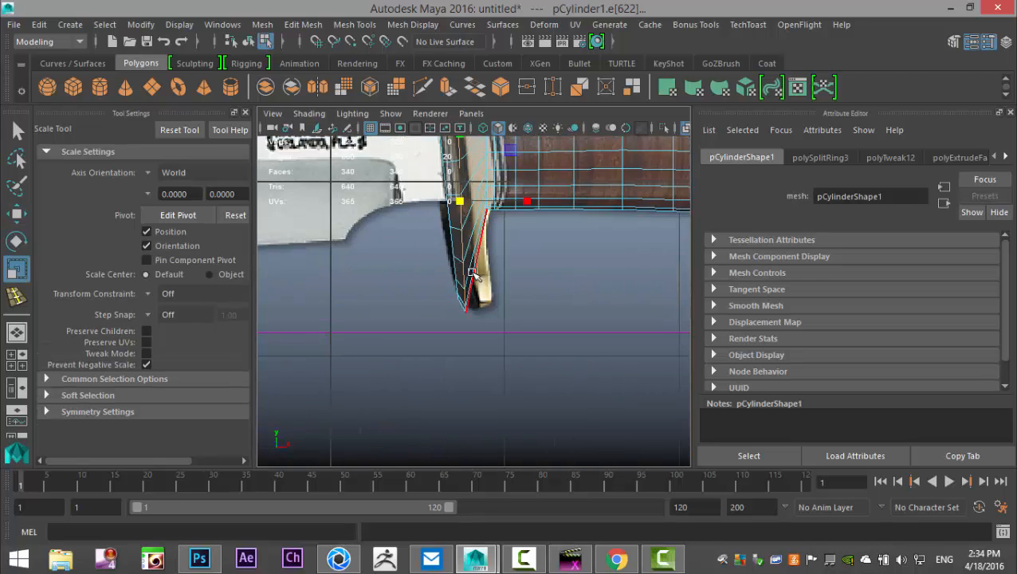
pyautogui.moveTo(462, 205); pyautogui.dragTo(448, 204)
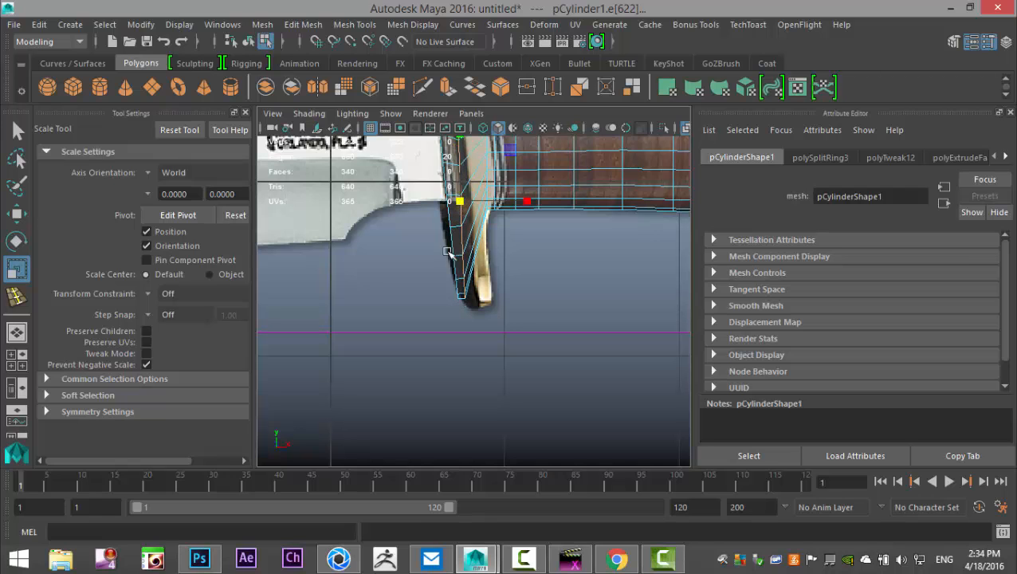
# Move the scaled edge loop up to meet the top edge of the reference guard
pyautogui.keyDown('alt'); pyautogui.moveTo(496, 223); pyautogui.dragTo(518, 351, button='middle'); pyautogui.keyUp('alt')
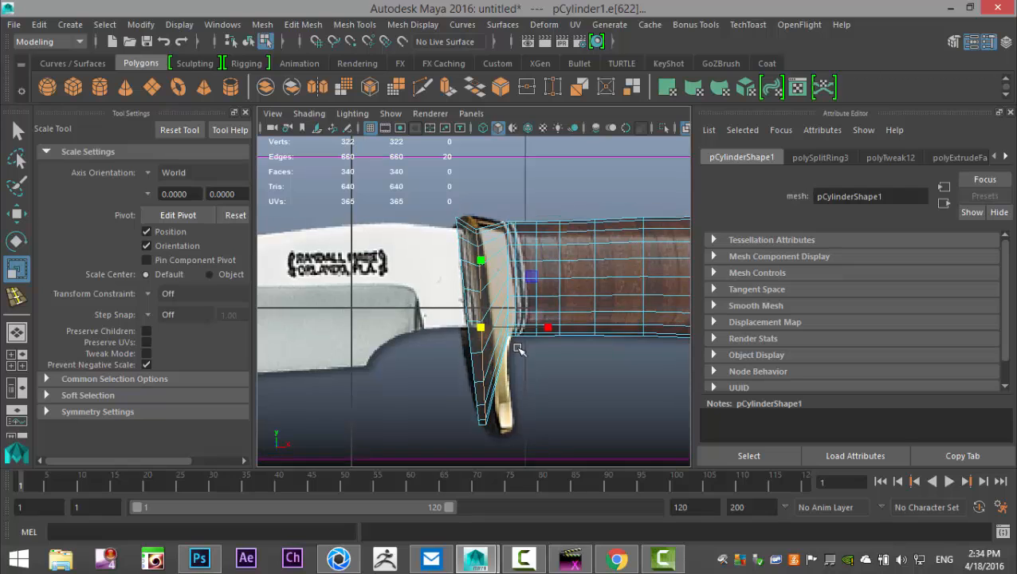
pyautogui.scroll(4, 522, 336)
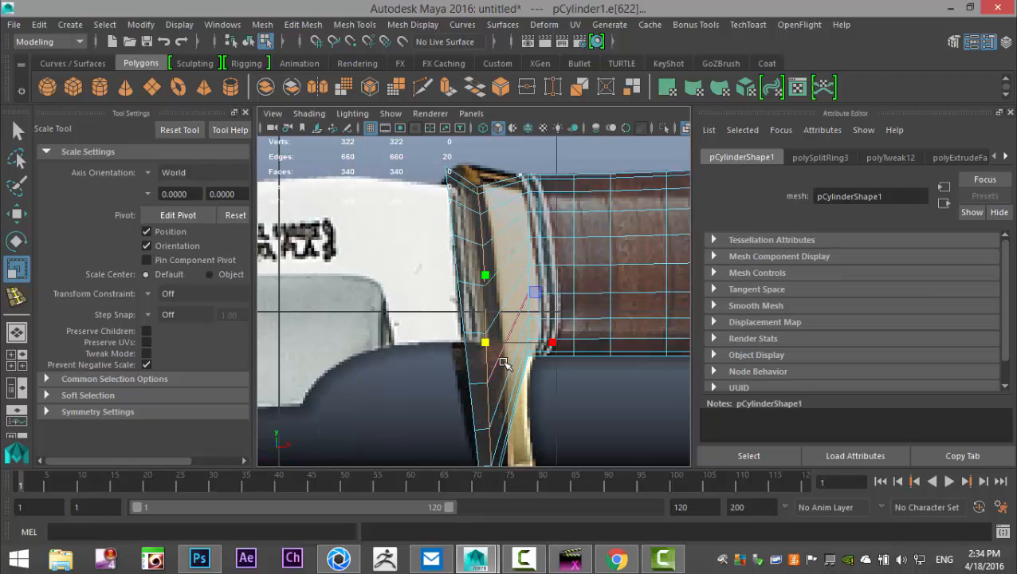
pyautogui.press('w')
pyautogui.moveTo(484, 272); pyautogui.dragTo(480, 253)
# Select the middle loop's five lowest vertices and move them down along Y to square off the guard's lower tip
pyautogui.keyDown('alt'); pyautogui.moveTo(498, 340); pyautogui.dragTo(437, 196, button='middle'); pyautogui.keyUp('alt')
pyautogui.moveTo(423, 143); pyautogui.dragTo(364, 144, button='right')
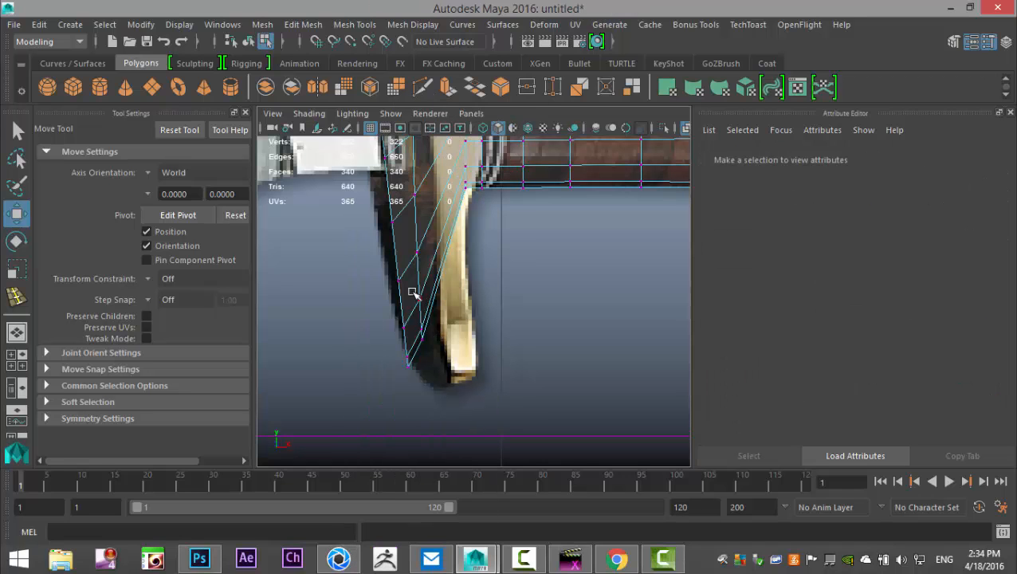
pyautogui.moveTo(425, 327); pyautogui.dragTo(444, 365)
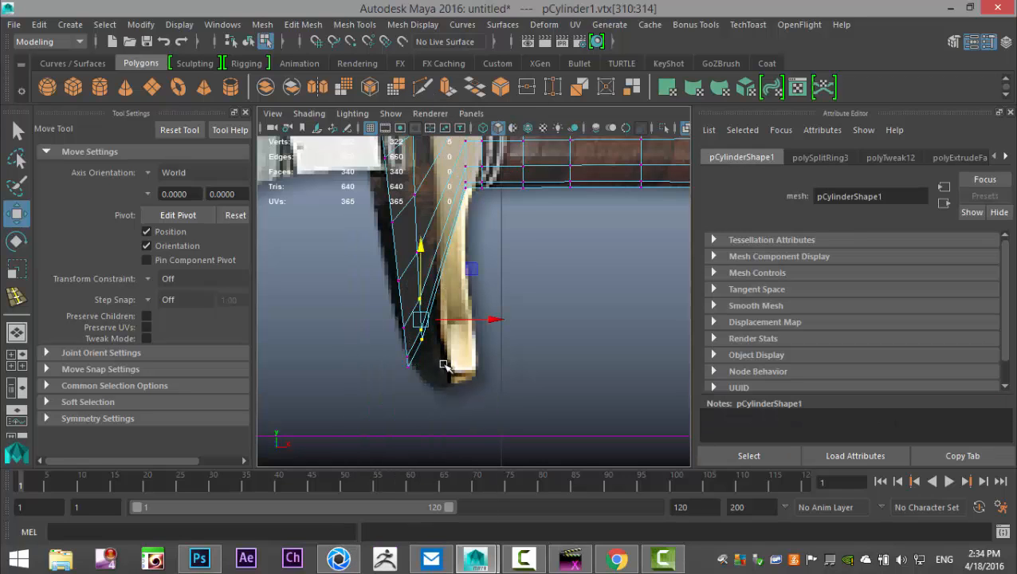
pyautogui.moveTo(422, 244); pyautogui.dragTo(424, 271)
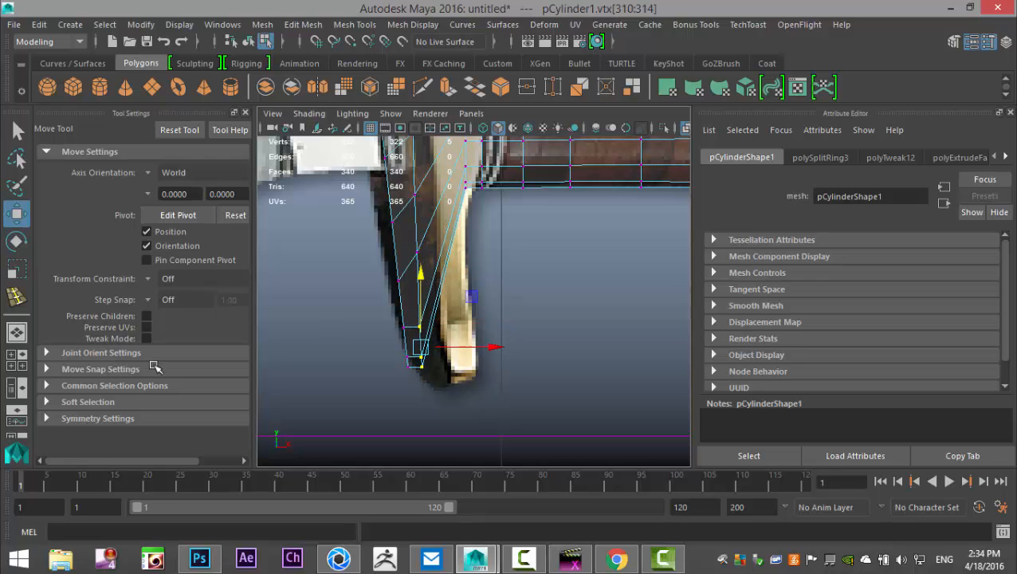
# In the perspective view, select the vertices of the guard's end and middle loop and scale them narrower along Z
pyautogui.click(17, 359)
pyautogui.press('space')
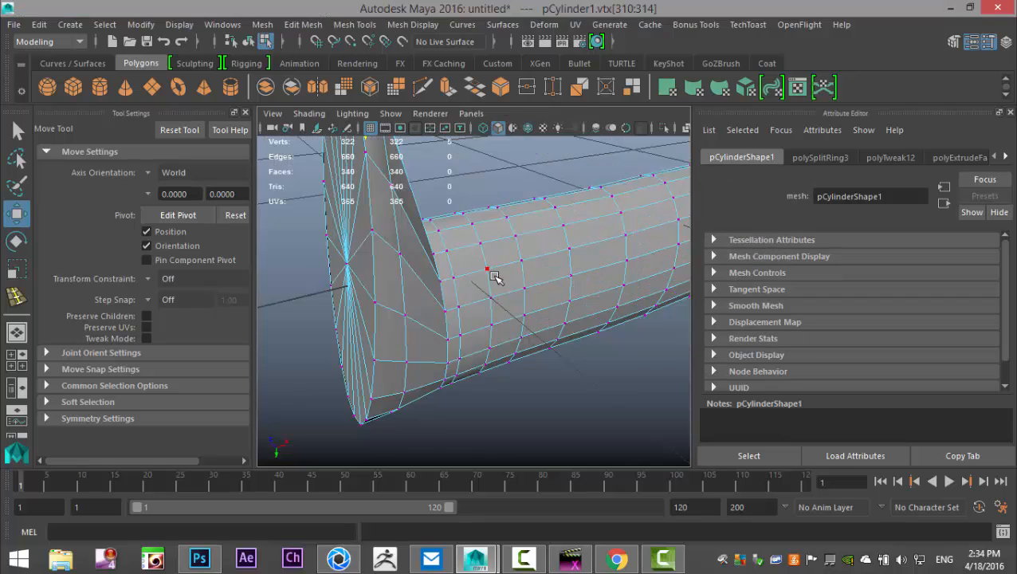
pyautogui.press('a')
pyautogui.keyDown('alt'); pyautogui.moveTo(542, 277); pyautogui.dragTo(552, 404); pyautogui.keyUp('alt')
pyautogui.keyDown('alt'); pyautogui.moveTo(592, 375); pyautogui.dragTo(639, 388); pyautogui.keyUp('alt')
pyautogui.click(639, 388)
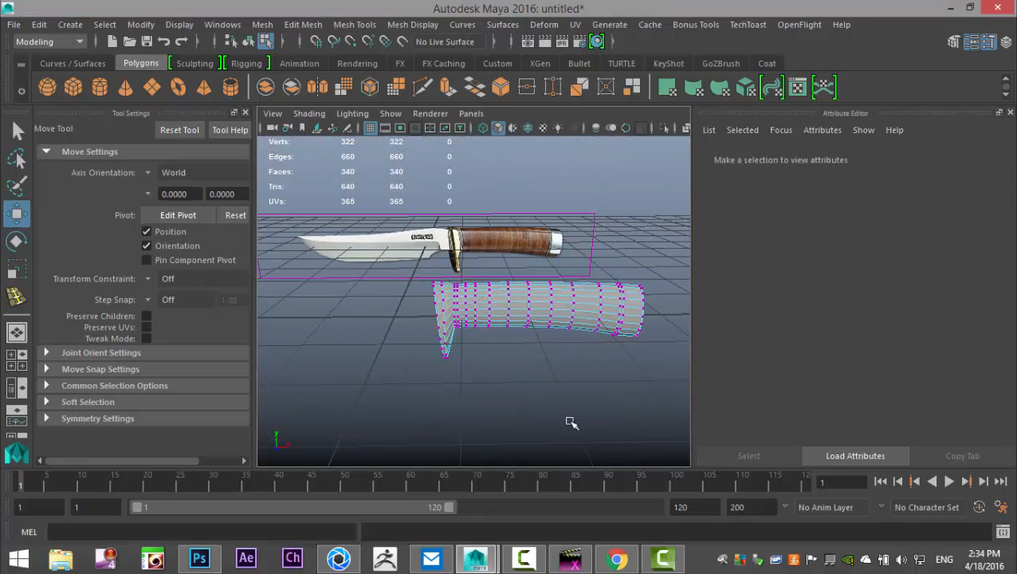
pyautogui.scroll(6, 517, 420)
pyautogui.keyDown('alt'); pyautogui.moveTo(540, 320); pyautogui.dragTo(587, 244); pyautogui.keyUp('alt')
pyautogui.scroll(-6, 589, 259)
pyautogui.keyDown('alt'); pyautogui.moveTo(589, 318); pyautogui.dragTo(448, 356); pyautogui.keyUp('alt')
pyautogui.moveTo(552, 378); pyautogui.dragTo(581, 341)
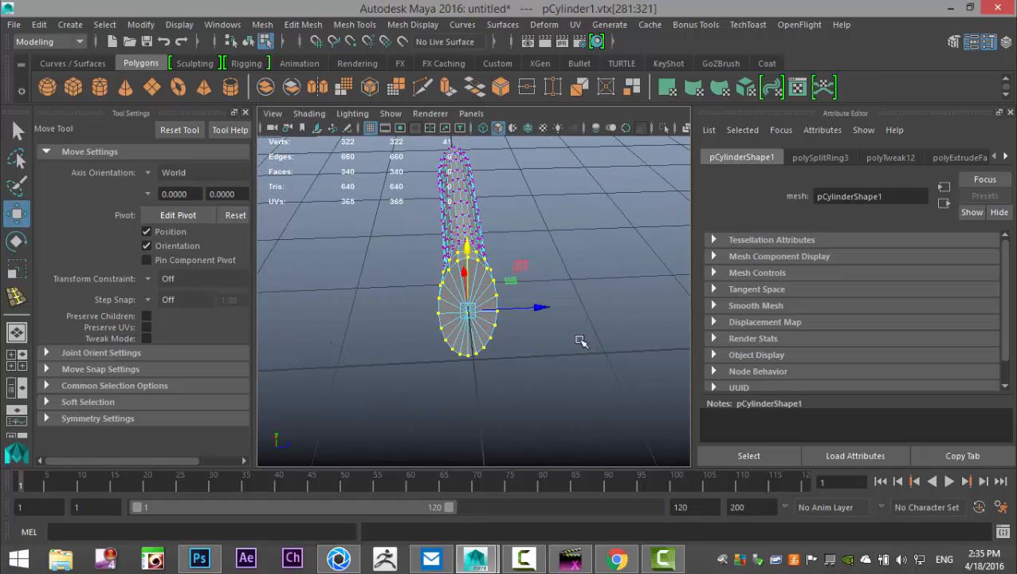
pyautogui.press('r')
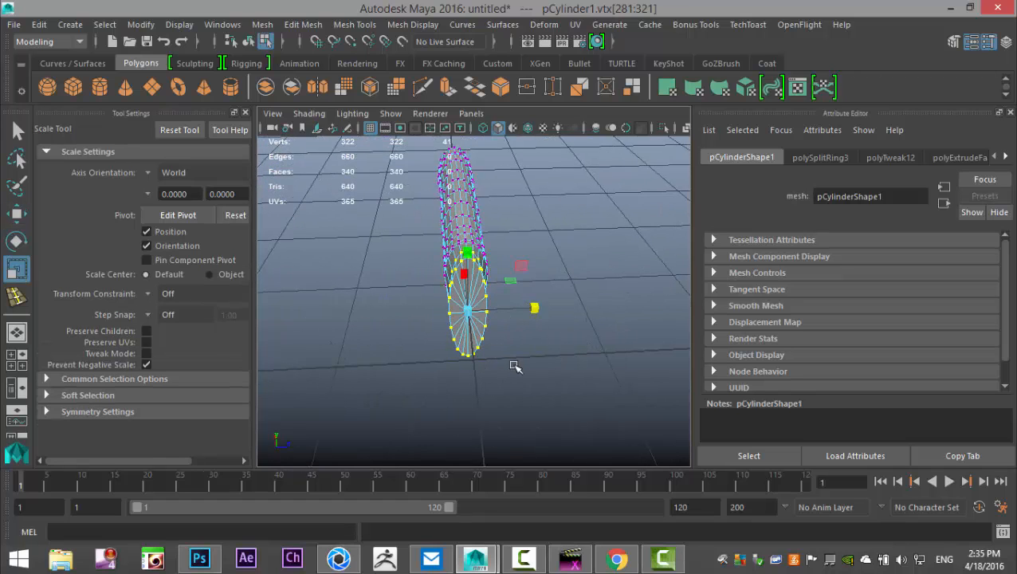
# Insert a supporting edge loop around the guard, very close to its blade-side edge
pyautogui.keyDown('alt'); pyautogui.moveTo(568, 357); pyautogui.dragTo(411, 345); pyautogui.keyUp('alt')
pyautogui.click(491, 409)
pyautogui.keyDown('alt'); pyautogui.moveTo(491, 409); pyautogui.dragTo(410, 459); pyautogui.keyUp('alt')
pyautogui.keyDown('alt'); pyautogui.moveTo(470, 403); pyautogui.dragTo(557, 384, button='middle'); pyautogui.keyUp('alt')
pyautogui.click(394, 29)
pyautogui.moveTo(355, 24)
pyautogui.click(399, 138)
pyautogui.scroll(5, 415, 294)
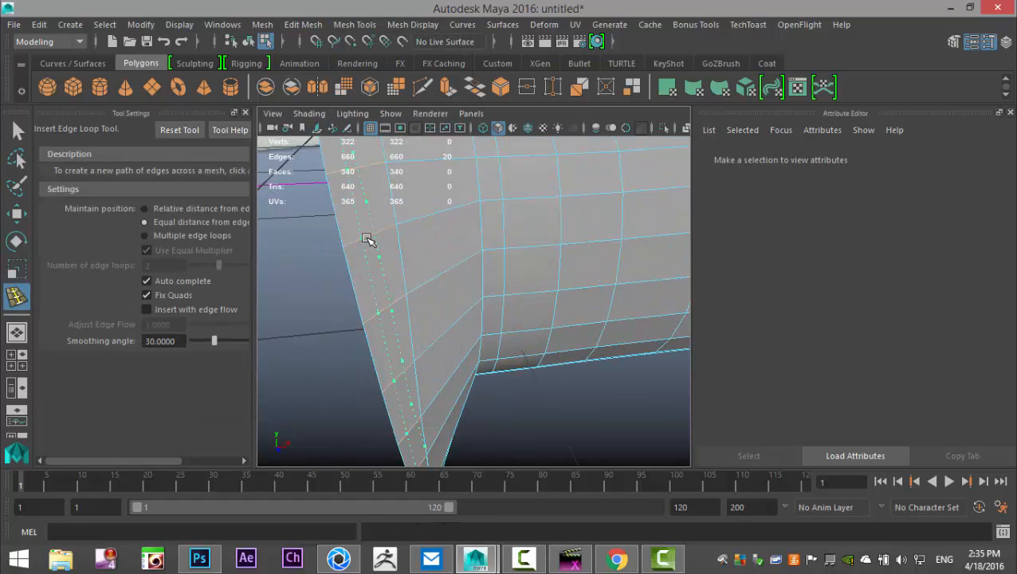
pyautogui.click(348, 253)
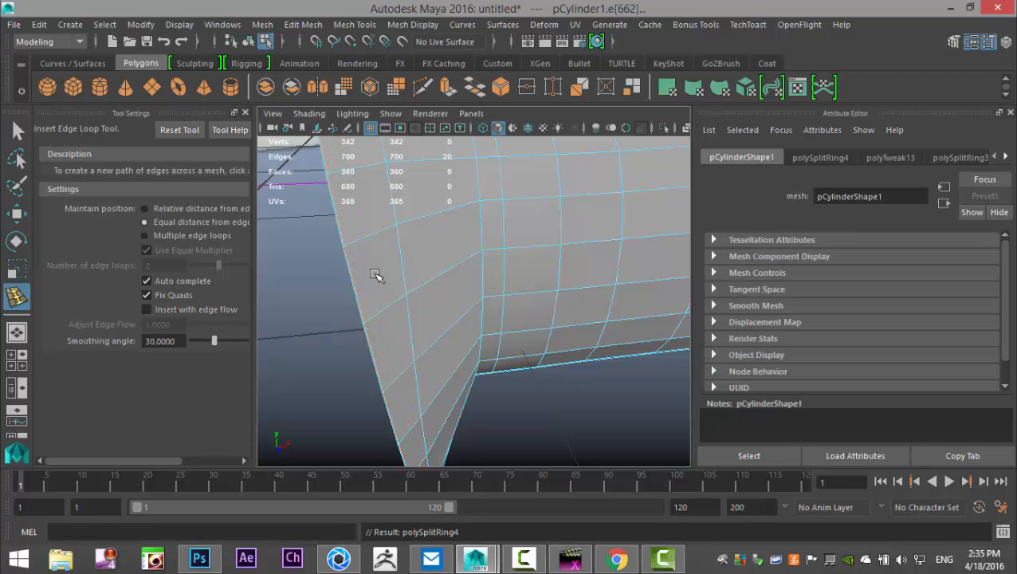
# Insert two more supporting edge loops, one around the guard and one near its joint with the handle
pyautogui.scroll(-3, 426, 279)
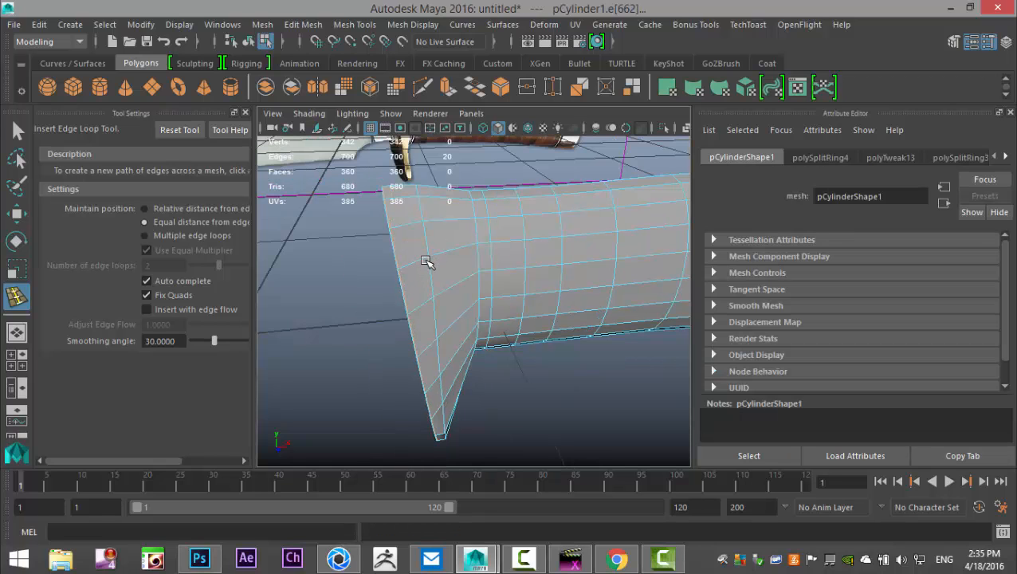
pyautogui.click(431, 260)
pyautogui.keyDown('alt'); pyautogui.moveTo(503, 285); pyautogui.dragTo(542, 346); pyautogui.keyUp('alt')
pyautogui.moveTo(497, 317); pyautogui.dragTo(514, 358)
# Return to object mode, turn on the smooth mesh preview, and inspect the guard and handle from several angles
pyautogui.moveTo(526, 156); pyautogui.dragTo(595, 124, button='right')
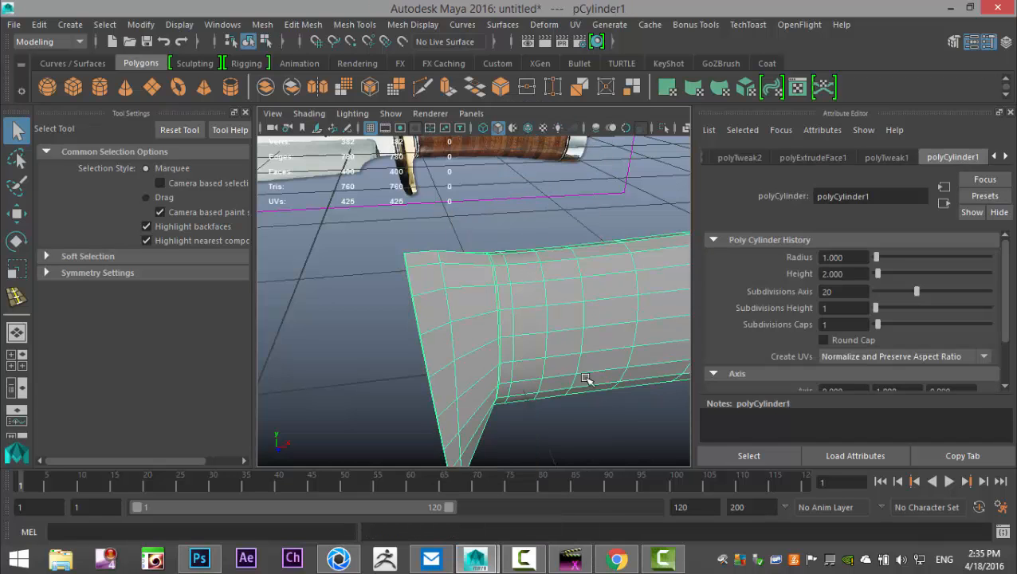
pyautogui.press('3')
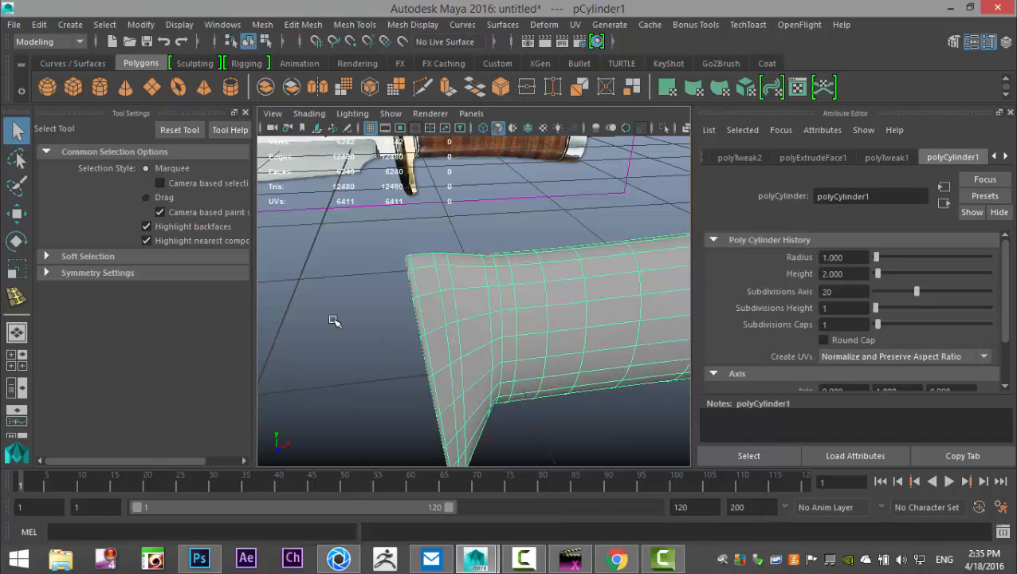
pyautogui.click(335, 318)
pyautogui.keyDown('alt'); pyautogui.moveTo(351, 317); pyautogui.dragTo(398, 329); pyautogui.keyUp('alt')
pyautogui.scroll(5, 415, 376)
pyautogui.keyDown('alt'); pyautogui.moveTo(424, 375); pyautogui.dragTo(574, 177, button='middle'); pyautogui.keyUp('alt')
pyautogui.keyDown('alt'); pyautogui.moveTo(574, 177); pyautogui.dragTo(540, 304); pyautogui.keyUp('alt')
pyautogui.keyDown('alt'); pyautogui.moveTo(460, 296); pyautogui.dragTo(663, 367, button='middle'); pyautogui.keyUp('alt')
pyautogui.keyDown('alt'); pyautogui.moveTo(482, 350); pyautogui.dragTo(498, 313); pyautogui.keyUp('alt')
# Turn off the smooth preview on the handle mesh and apply a permanent Smooth to it
pyautogui.click(535, 261)
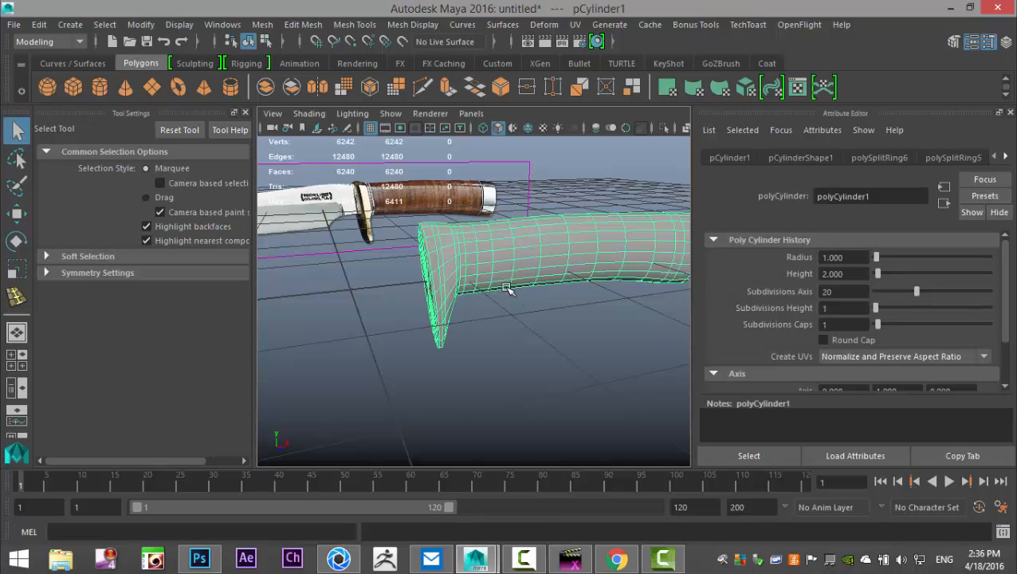
pyautogui.click(261, 24)
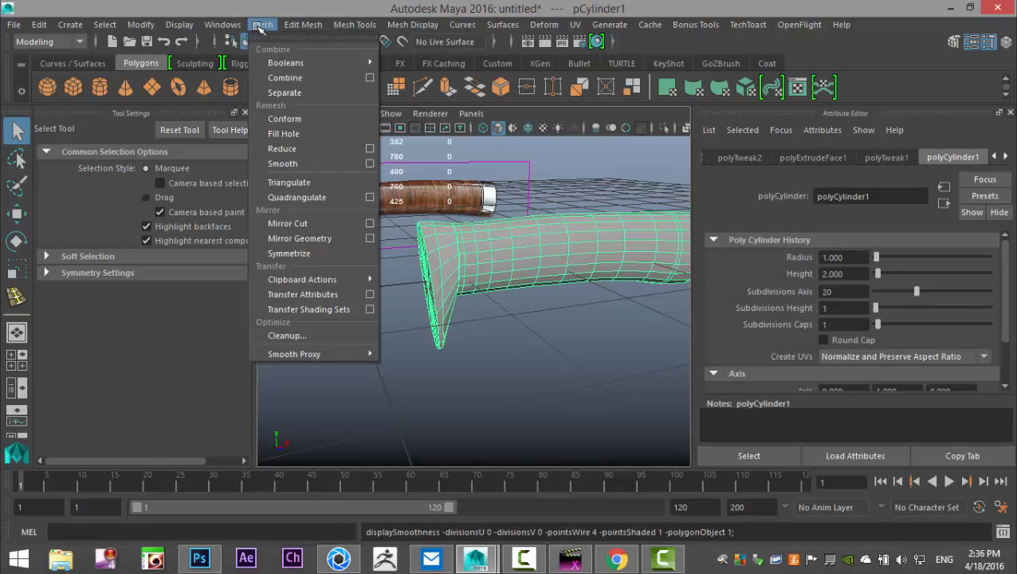
pyautogui.click(305, 163)
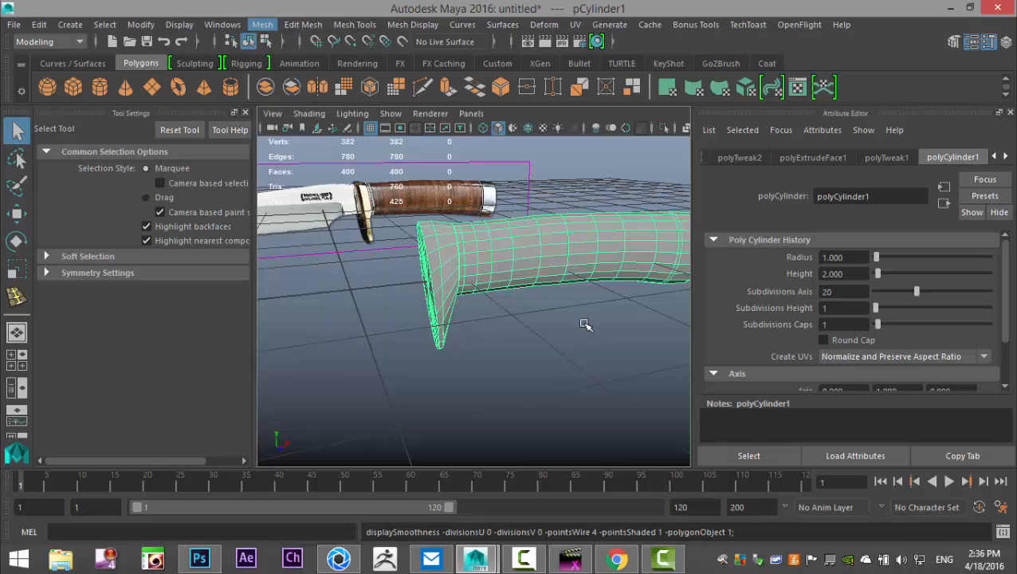
pyautogui.click(555, 347)
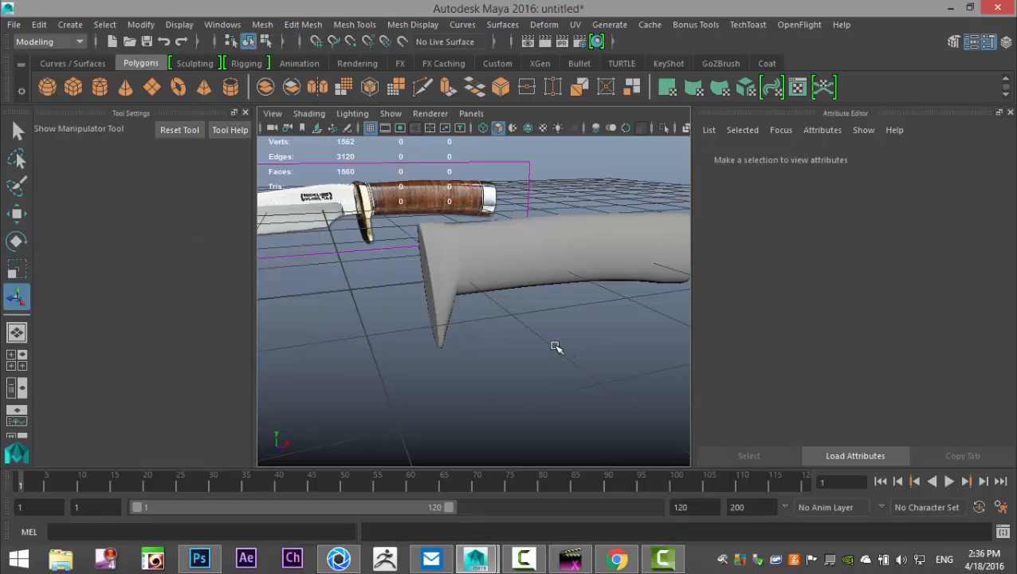
# Examine how the smoothed handle and guard line up with the knife reference image in the side-on orthographic view
pyautogui.scroll(2, 548, 356)
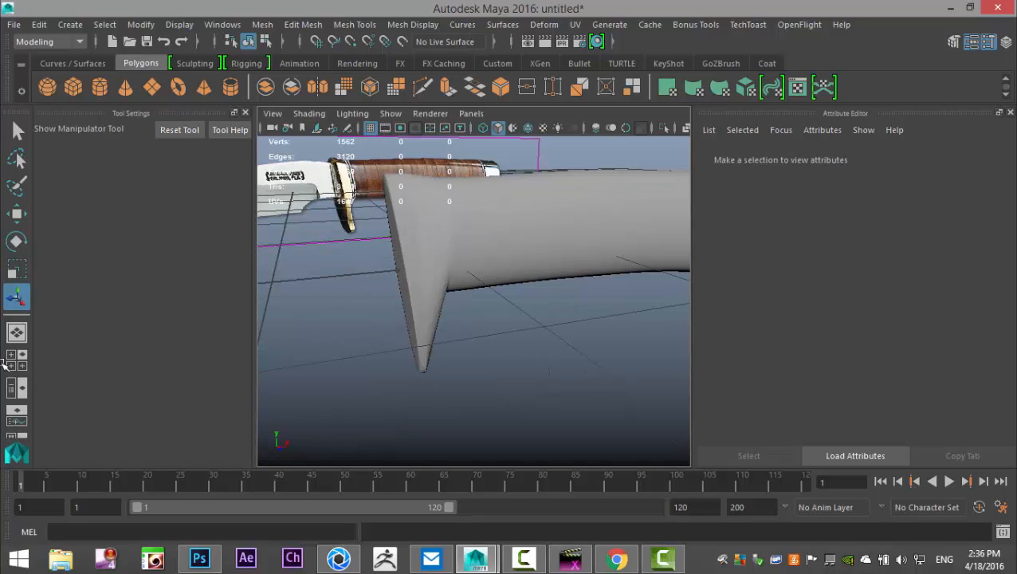
pyautogui.click(16, 359)
pyautogui.press('space')
pyautogui.press('f')
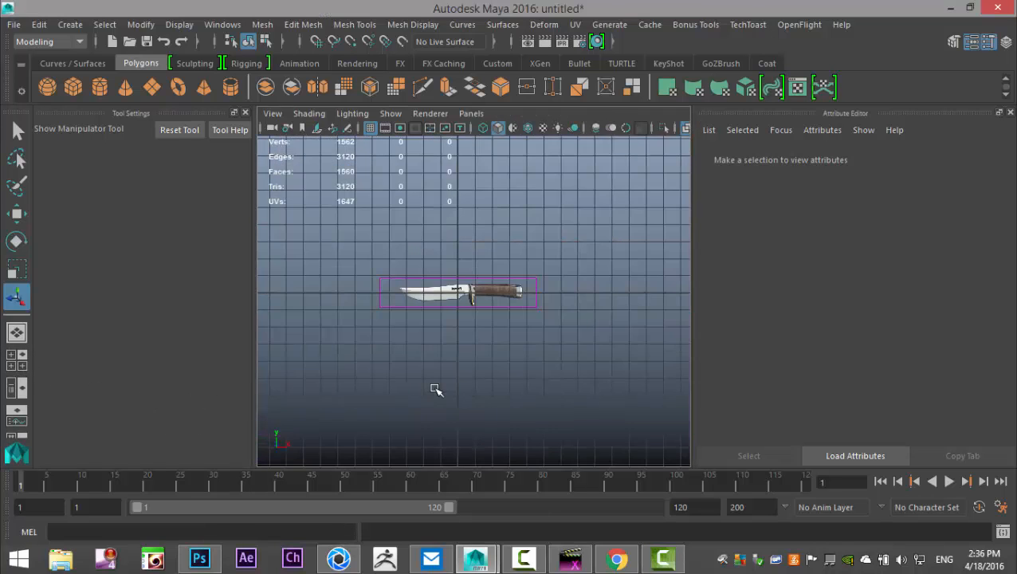
pyautogui.scroll(5, 436, 389)
pyautogui.keyDown('alt'); pyautogui.moveTo(468, 374); pyautogui.dragTo(340, 390, button='middle'); pyautogui.keyUp('alt')
pyautogui.click(491, 307)
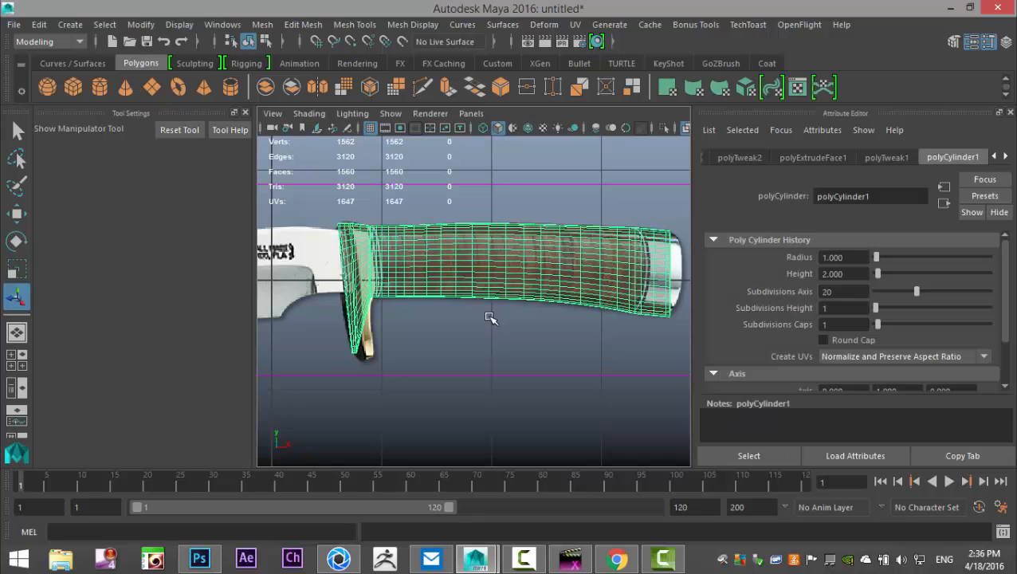
pyautogui.scroll(2, 477, 354)
pyautogui.keyDown('alt'); pyautogui.moveTo(491, 361); pyautogui.dragTo(511, 359, button='middle'); pyautogui.keyUp('alt')
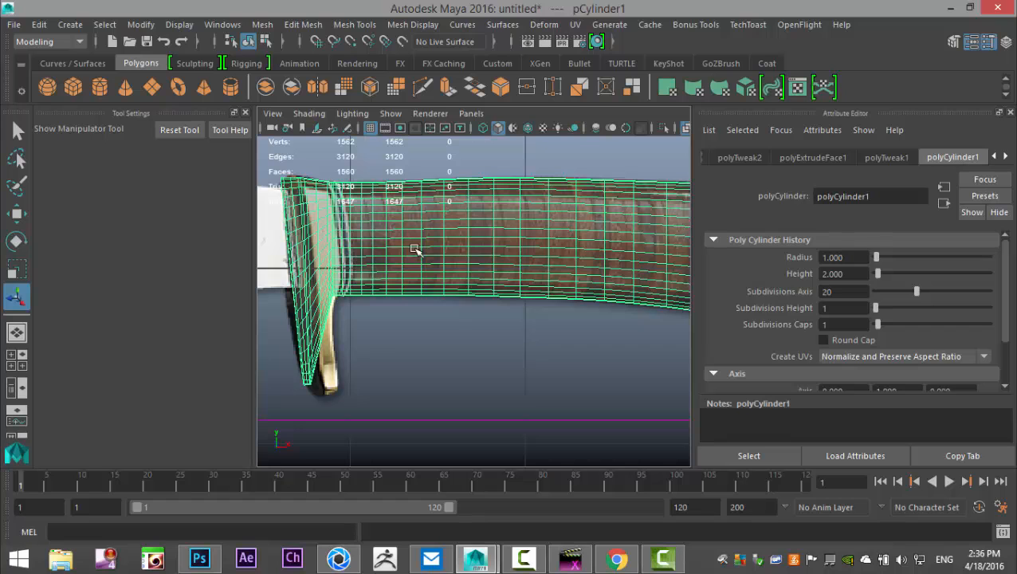
pyautogui.keyDown('alt'); pyautogui.moveTo(568, 362); pyautogui.dragTo(588, 385); pyautogui.keyUp('alt')
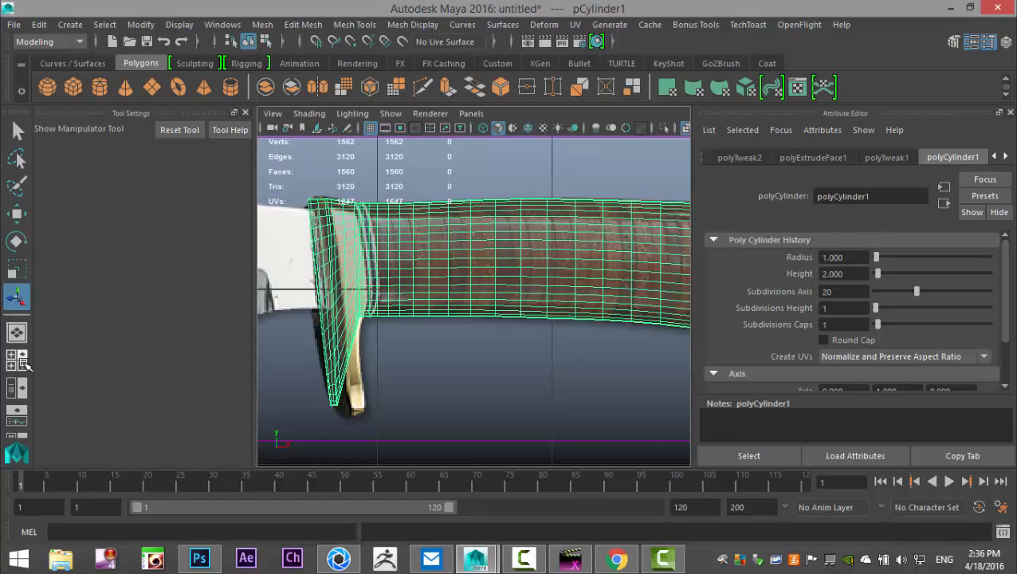
# In the perspective view, create a polygon cube and scale it thin along Z as the base of the blade
pyautogui.press('space')
pyautogui.press('space')
pyautogui.scroll(-5, 356, 316)
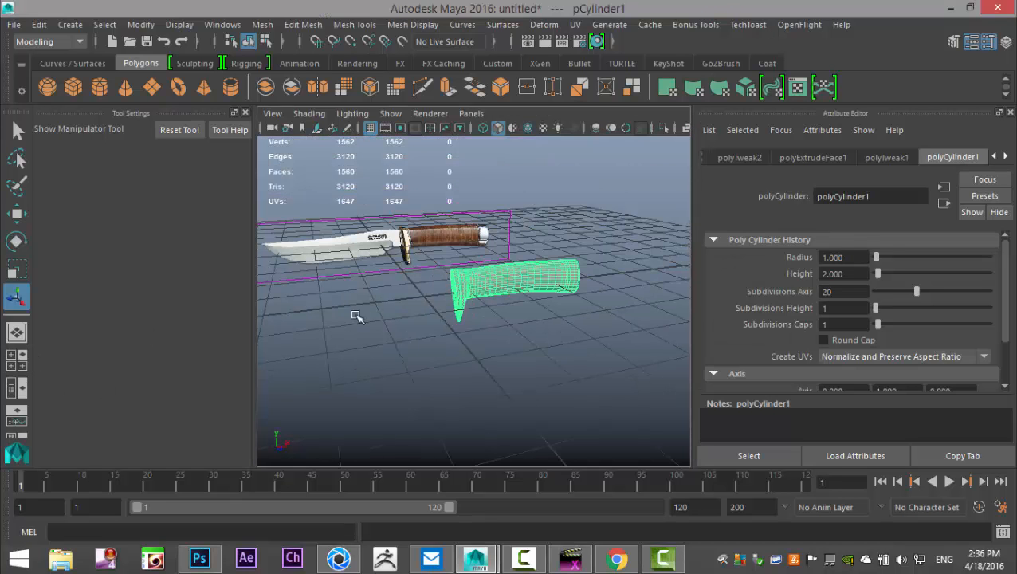
pyautogui.keyDown('alt'); pyautogui.moveTo(373, 305); pyautogui.dragTo(466, 290); pyautogui.keyUp('alt')
pyautogui.click(74, 86)
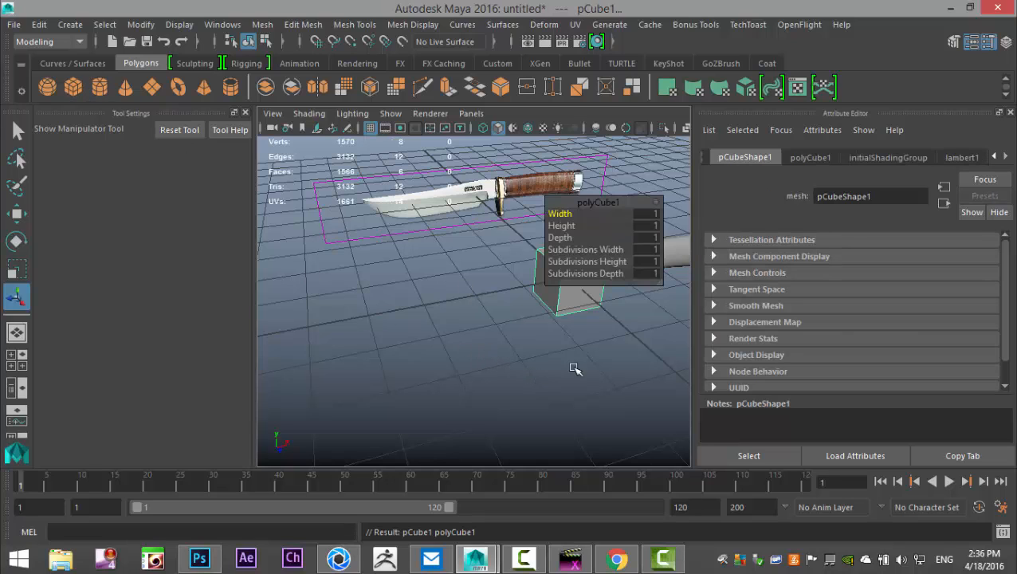
pyautogui.press('r')
pyautogui.moveTo(609, 312); pyautogui.dragTo(567, 292)
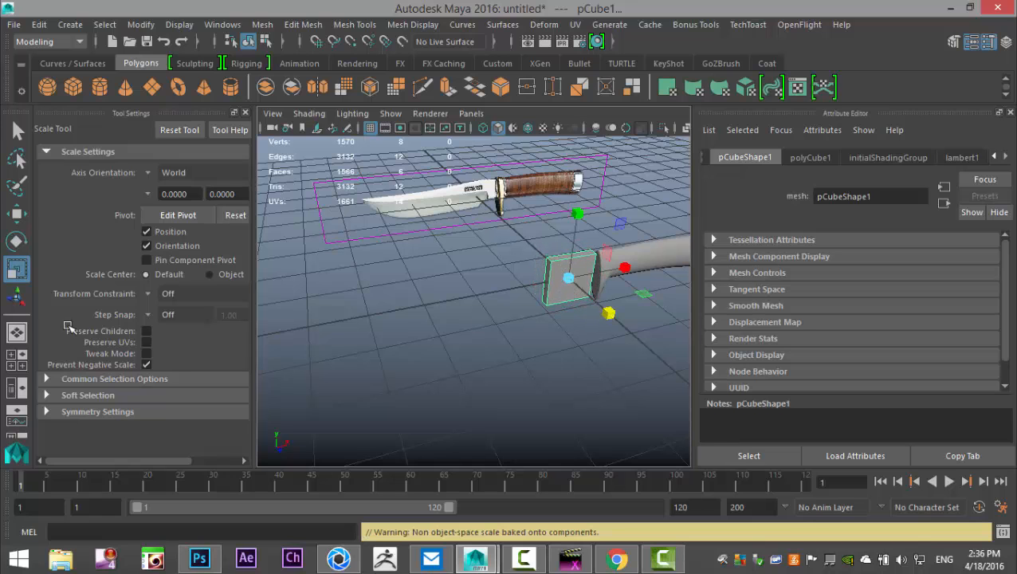
# In the top view, move the cube along X until it meets the guard and scale it thinner along Z
pyautogui.press('space')
pyautogui.press('space')
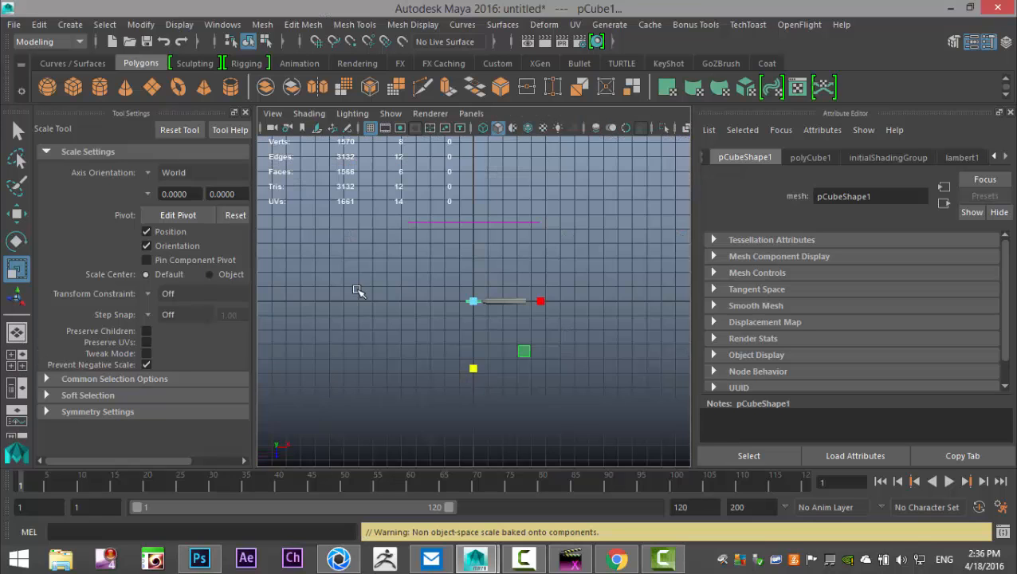
pyautogui.press('f')
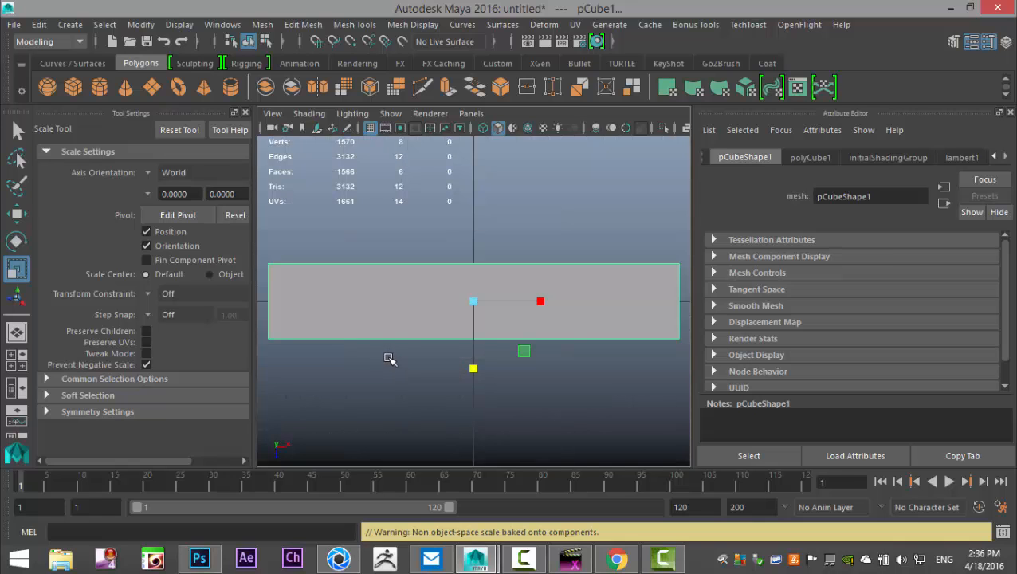
pyautogui.click(245, 112)
pyautogui.scroll(-5, 393, 338)
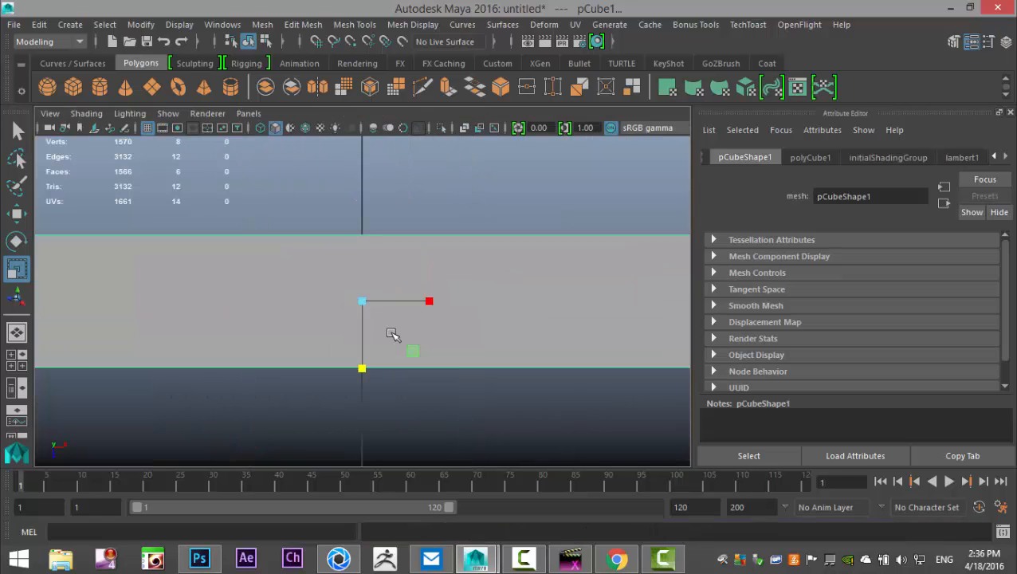
pyautogui.scroll(5, 393, 338)
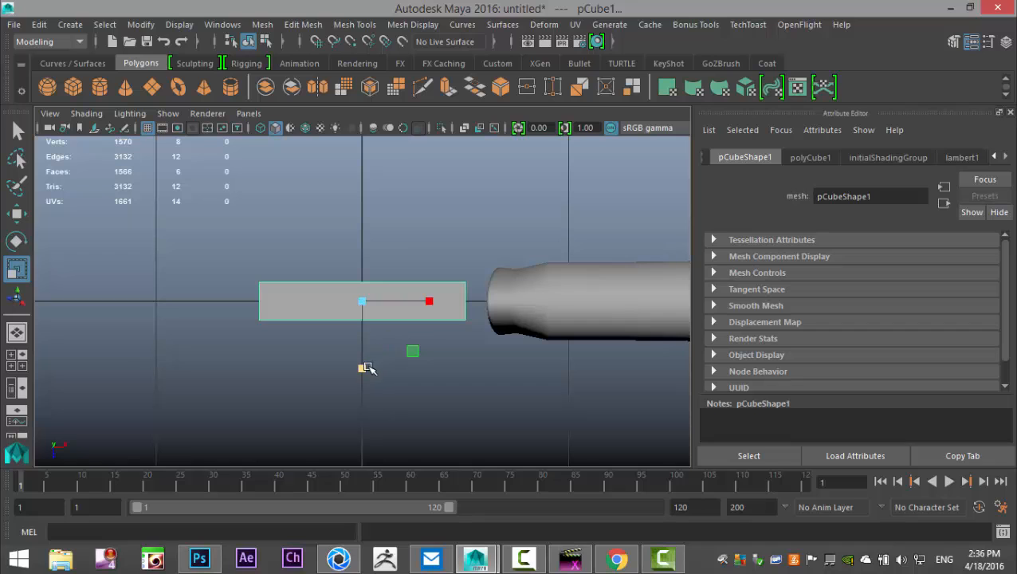
pyautogui.press('w')
pyautogui.moveTo(440, 302); pyautogui.dragTo(465, 307)
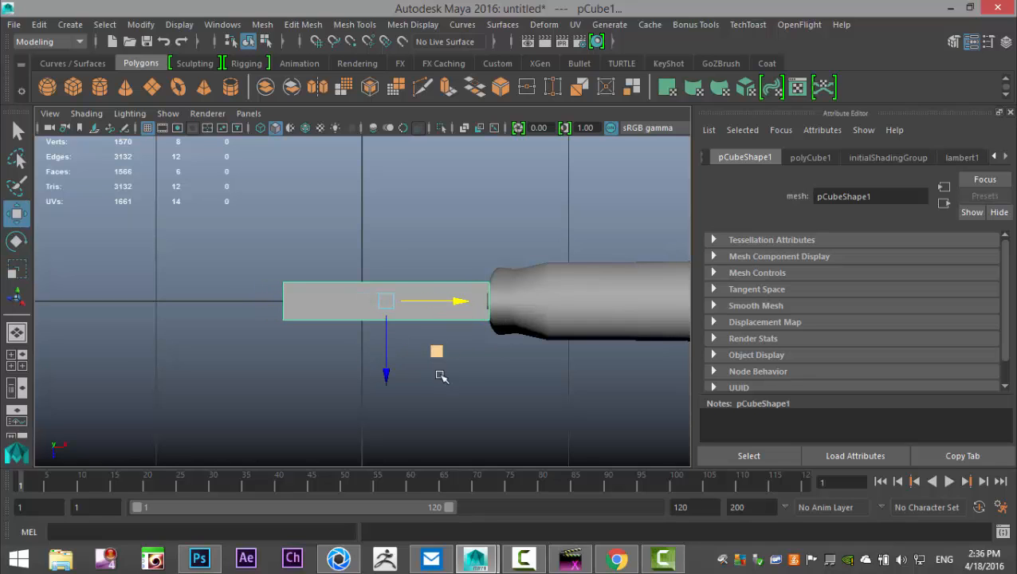
pyautogui.press('r')
pyautogui.moveTo(386, 367); pyautogui.dragTo(397, 341)
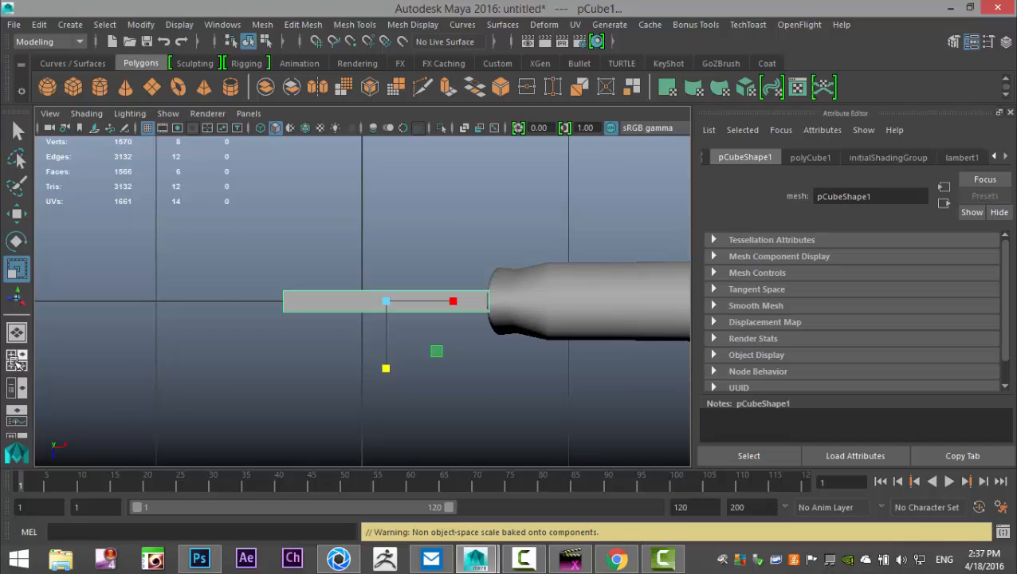
# In the view facing the reference image, move the cube's lower guard-side vertices up and into the guard to follow its slant
pyautogui.click(17, 360)
pyautogui.press('space')
pyautogui.keyDown('alt'); pyautogui.moveTo(455, 275); pyautogui.dragTo(493, 345); pyautogui.keyUp('alt')
pyautogui.click(10, 359)
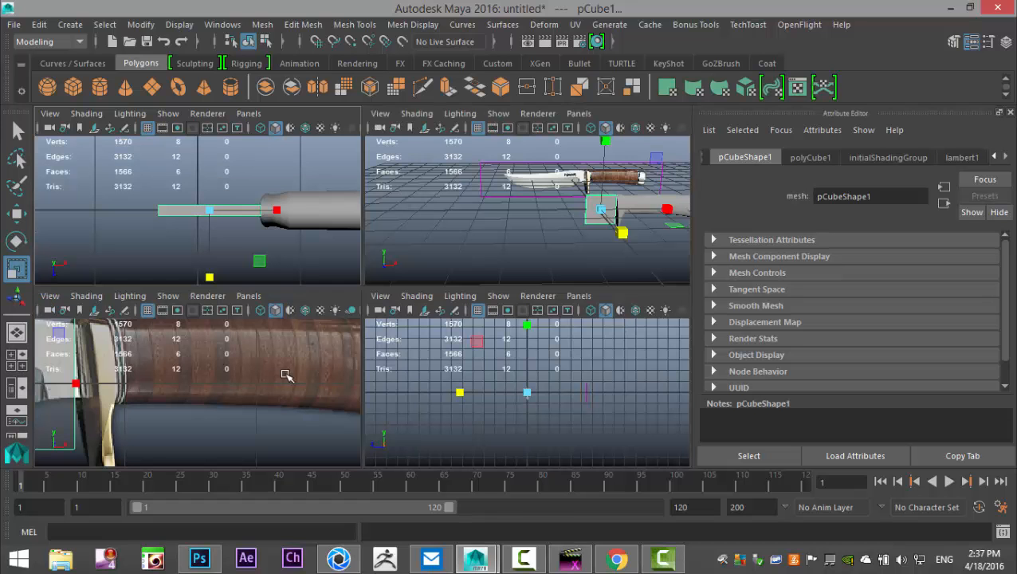
pyautogui.press('space')
pyautogui.keyDown('alt'); pyautogui.moveTo(245, 379); pyautogui.dragTo(549, 266, button='middle'); pyautogui.keyUp('alt')
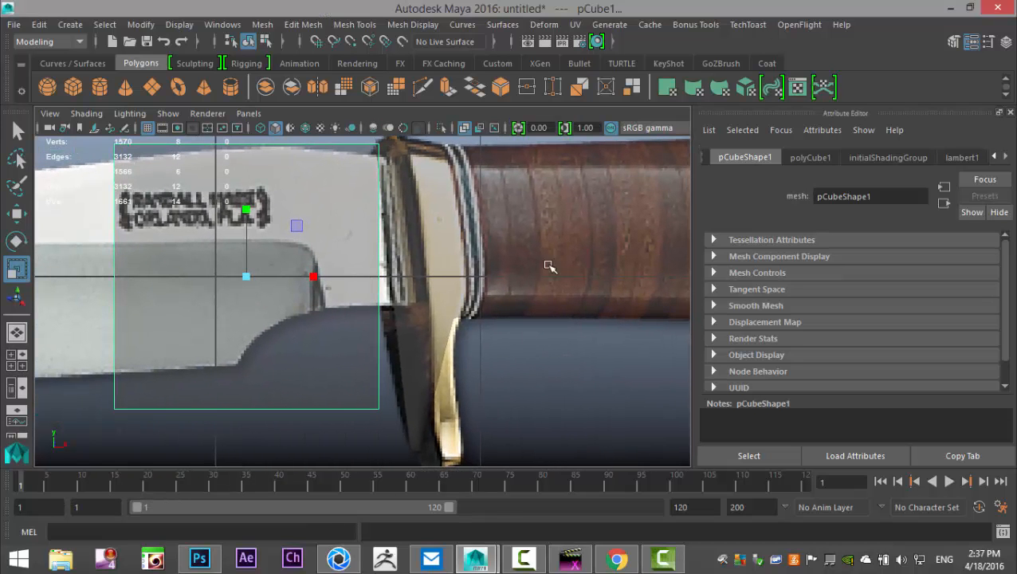
pyautogui.click(464, 129)
pyautogui.moveTo(371, 142); pyautogui.dragTo(310, 148, button='right')
pyautogui.moveTo(346, 386); pyautogui.dragTo(452, 452)
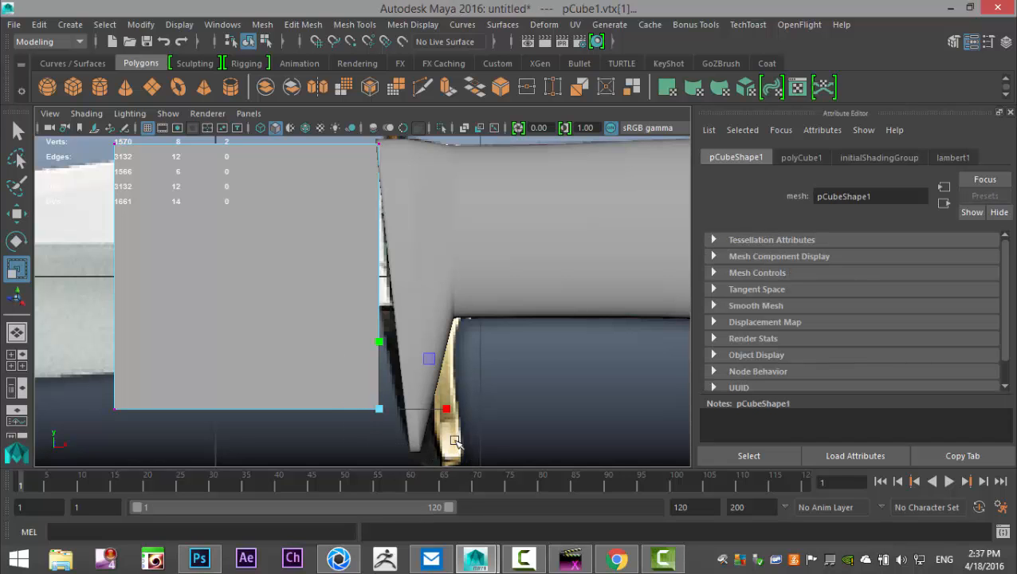
pyautogui.press('w')
pyautogui.moveTo(378, 339); pyautogui.dragTo(371, 233)
pyautogui.moveTo(444, 309); pyautogui.dragTo(466, 304)
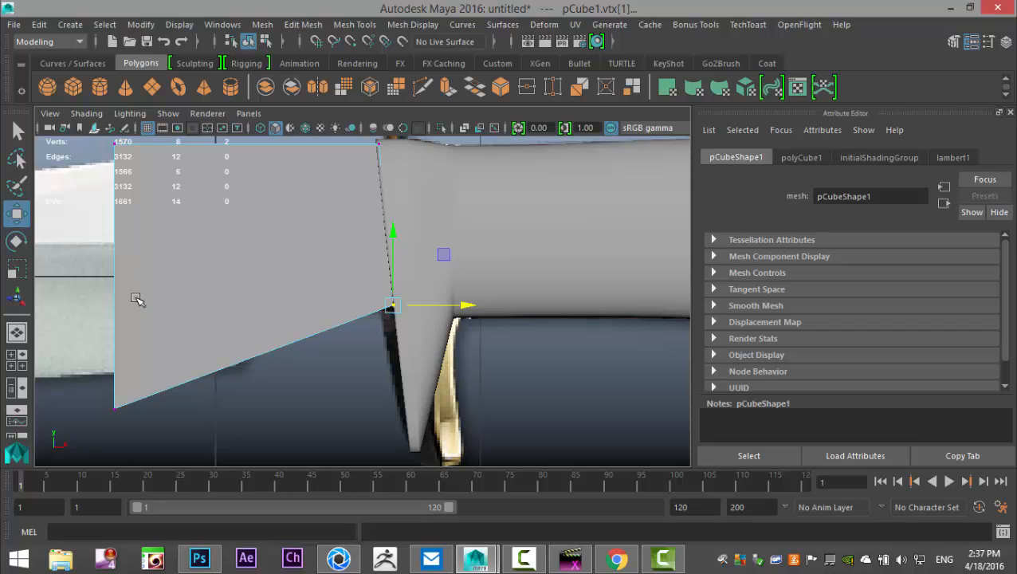
# Shorten the cube by moving its blade-side vertices toward the guard, and raise the lower pair level with the blade neck
pyautogui.scroll(-5, 122, 409)
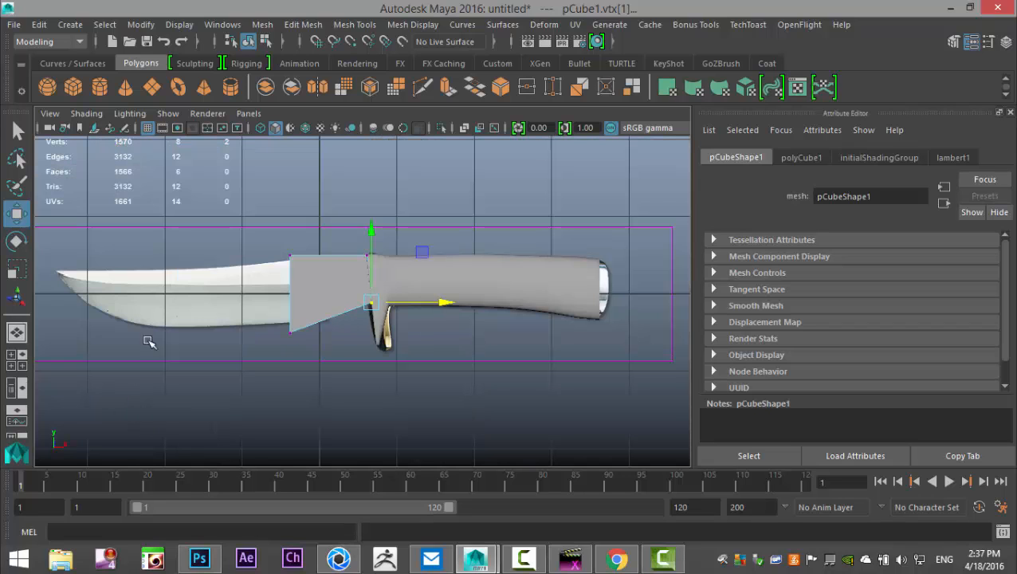
pyautogui.moveTo(262, 213); pyautogui.dragTo(318, 400)
pyautogui.scroll(5, 318, 400)
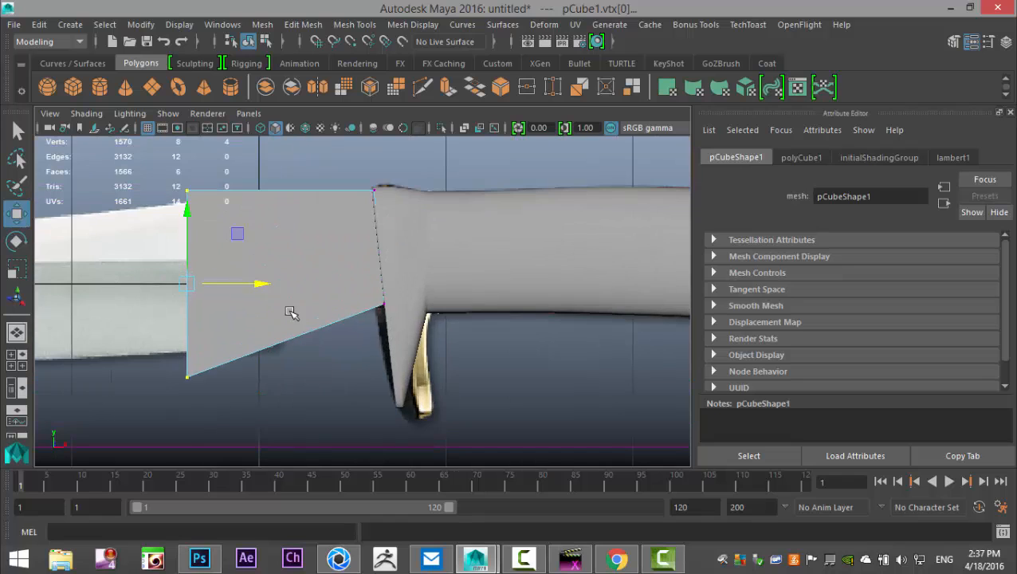
pyautogui.moveTo(268, 284); pyautogui.dragTo(406, 312)
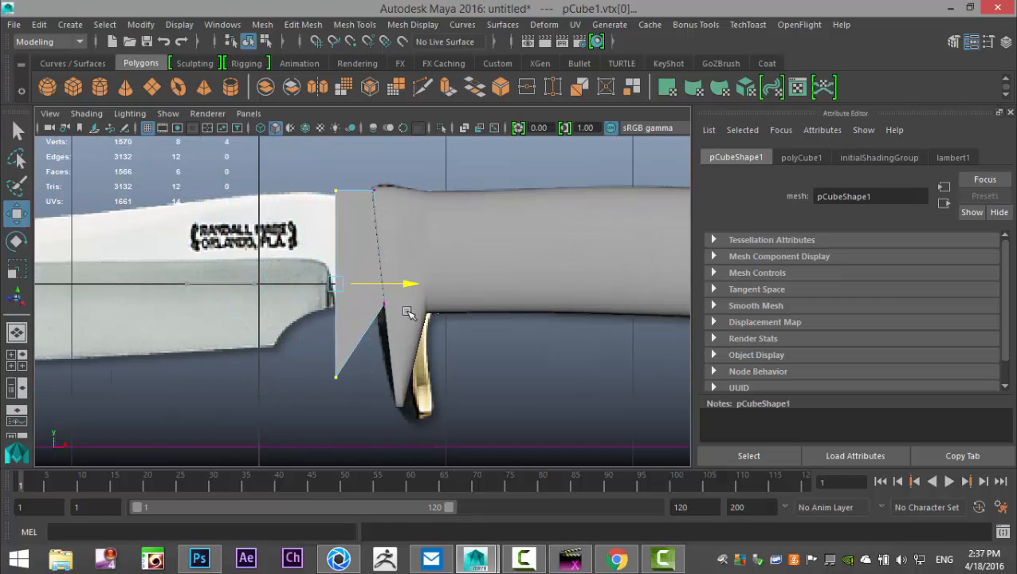
pyautogui.moveTo(308, 359); pyautogui.dragTo(372, 433)
pyautogui.moveTo(341, 313); pyautogui.dragTo(348, 233)
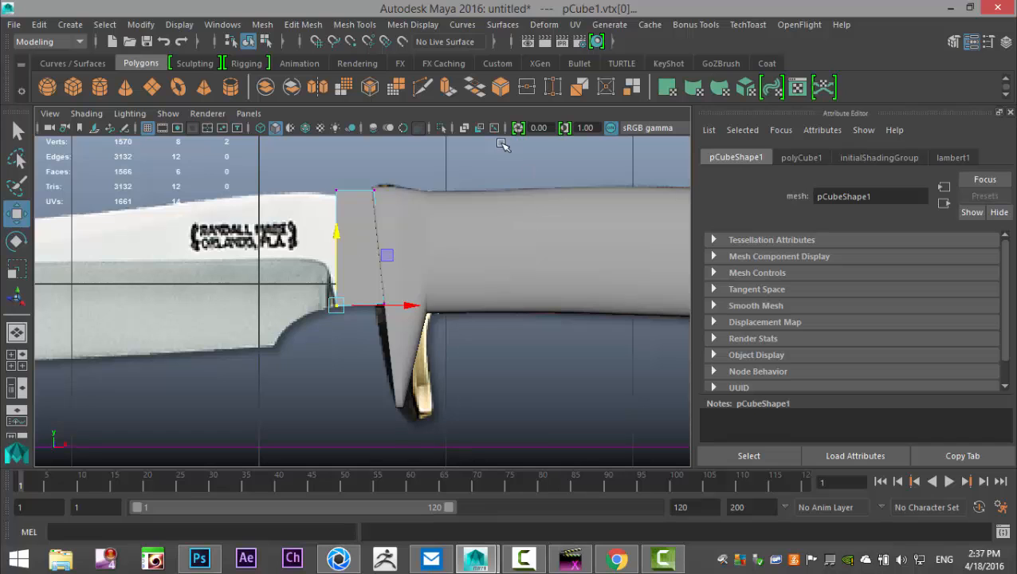
# Turn on X-ray shading and adjust the cube's corner vertices to match the outline of the blade neck in the reference
pyautogui.click(466, 128)
pyautogui.scroll(3, 425, 284)
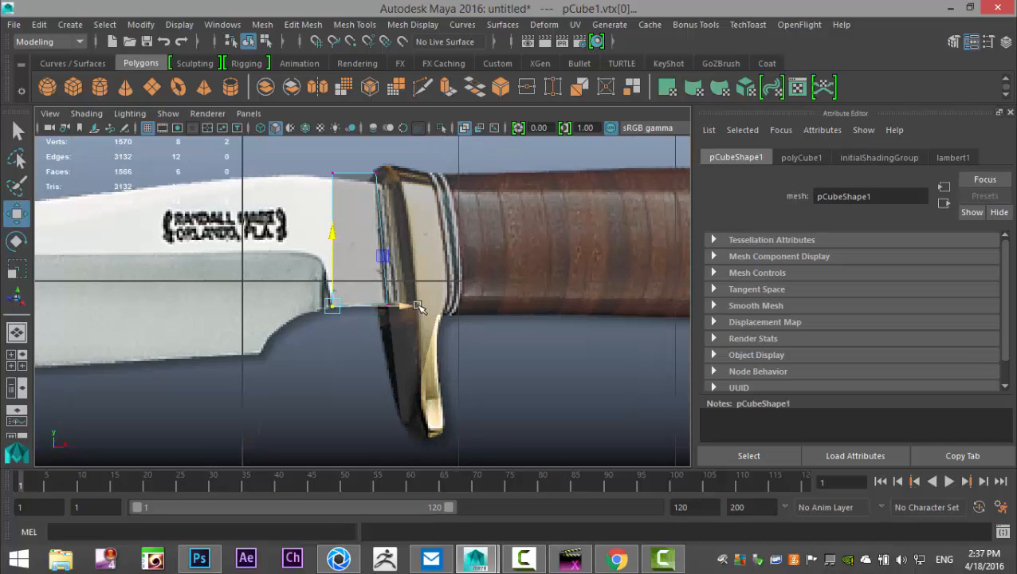
pyautogui.keyDown('alt'); pyautogui.moveTo(507, 330); pyautogui.dragTo(537, 342, button='middle'); pyautogui.keyUp('alt')
pyautogui.moveTo(382, 153); pyautogui.dragTo(423, 209)
pyautogui.moveTo(476, 169); pyautogui.dragTo(511, 211)
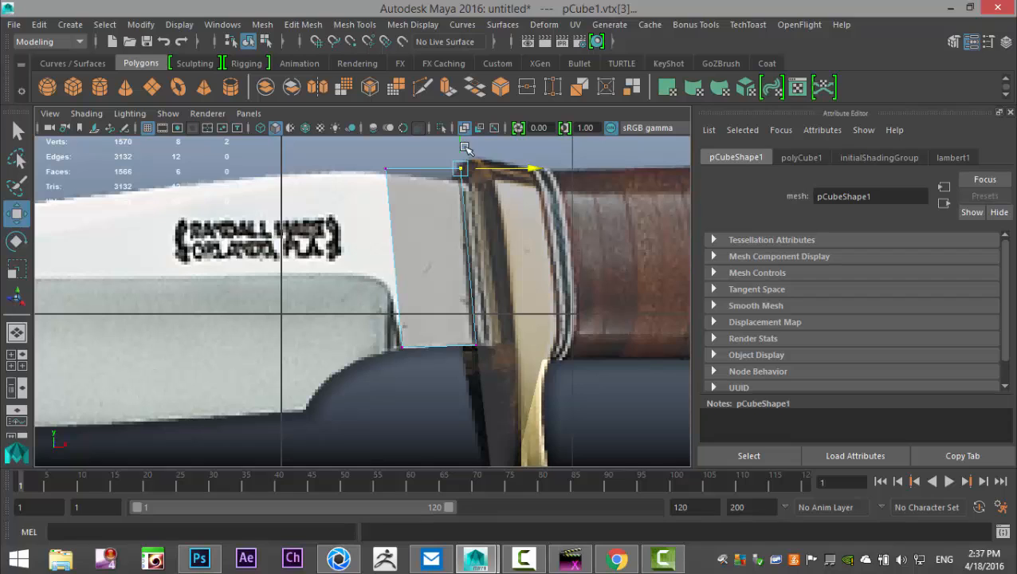
pyautogui.moveTo(461, 145); pyautogui.dragTo(469, 157)
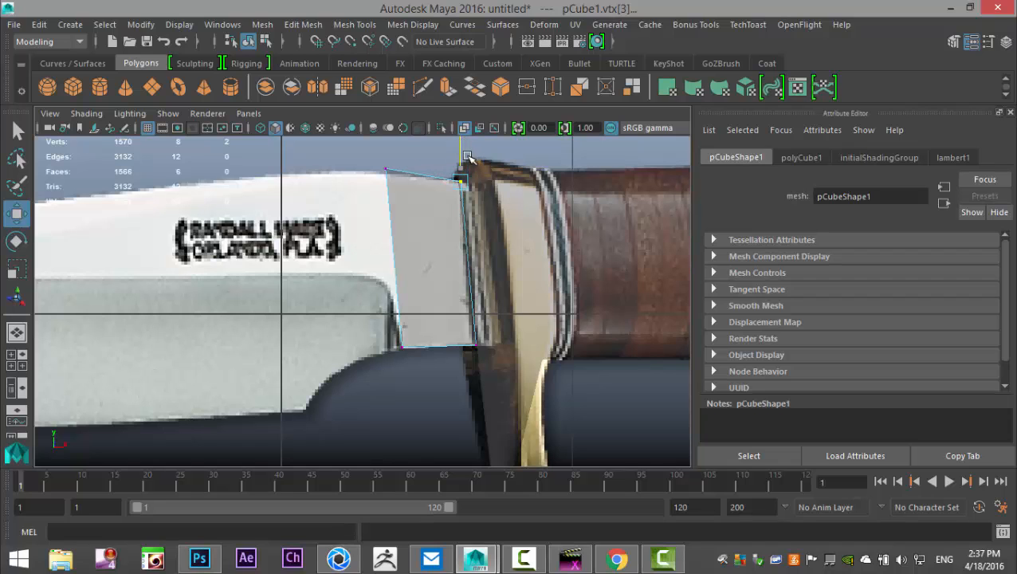
pyautogui.moveTo(369, 152); pyautogui.dragTo(390, 150)
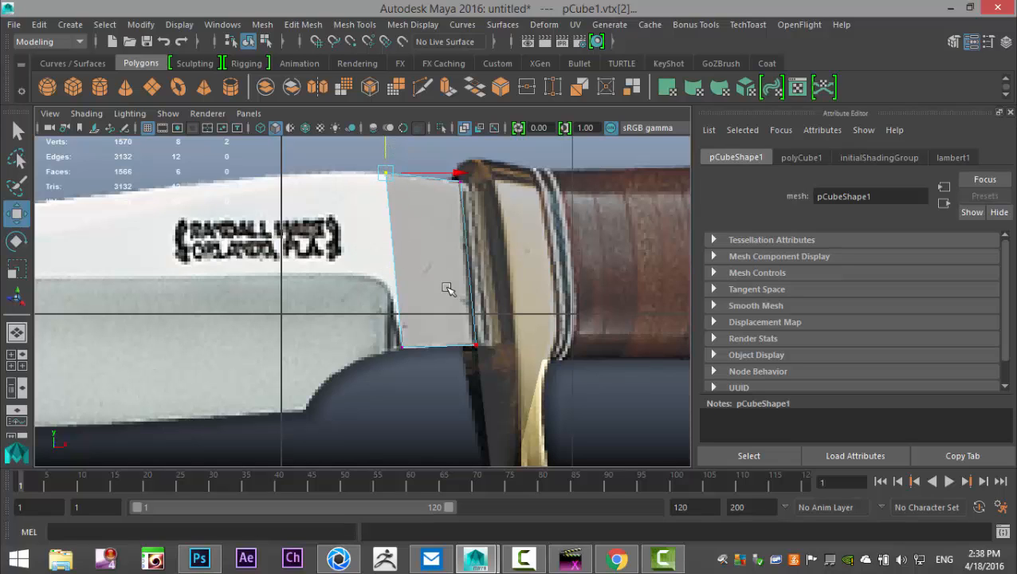
pyautogui.moveTo(460, 174); pyautogui.dragTo(445, 193)
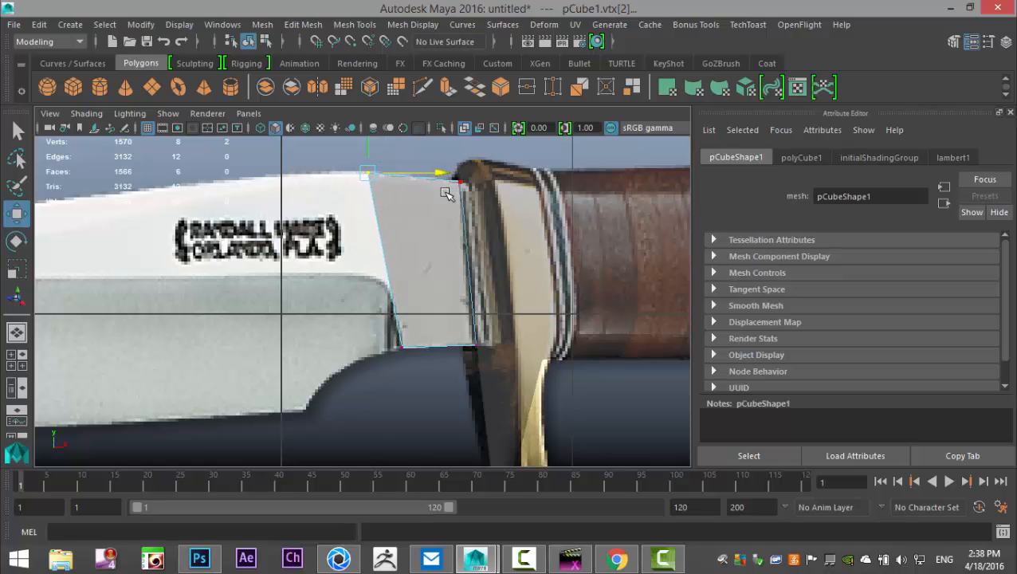
# In the perspective view, select the cube's blade-side end face
pyautogui.click(29, 359)
pyautogui.press('space')
pyautogui.scroll(3, 494, 309)
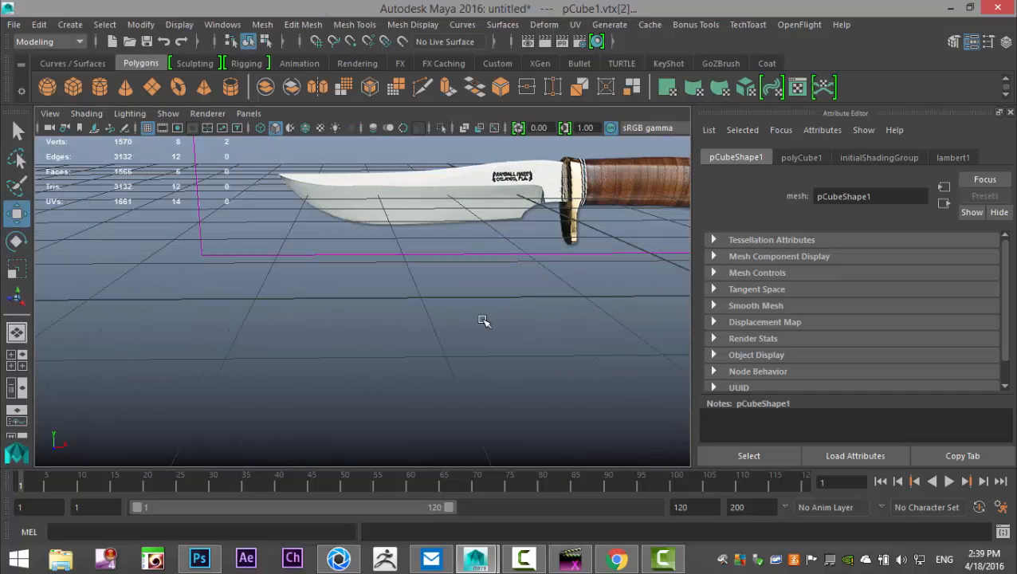
pyautogui.keyDown('alt'); pyautogui.moveTo(381, 346); pyautogui.dragTo(477, 332); pyautogui.keyUp('alt')
pyautogui.keyDown('alt'); pyautogui.moveTo(448, 352); pyautogui.dragTo(235, 401, button='middle'); pyautogui.keyUp('alt')
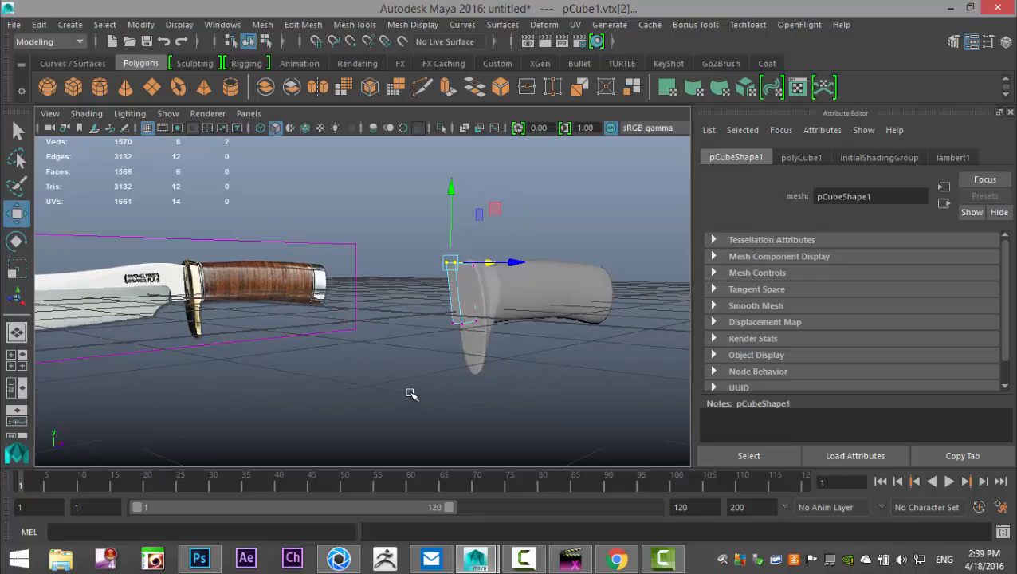
pyautogui.scroll(2, 408, 392)
pyautogui.click(421, 350)
pyautogui.rightClick(500, 263)
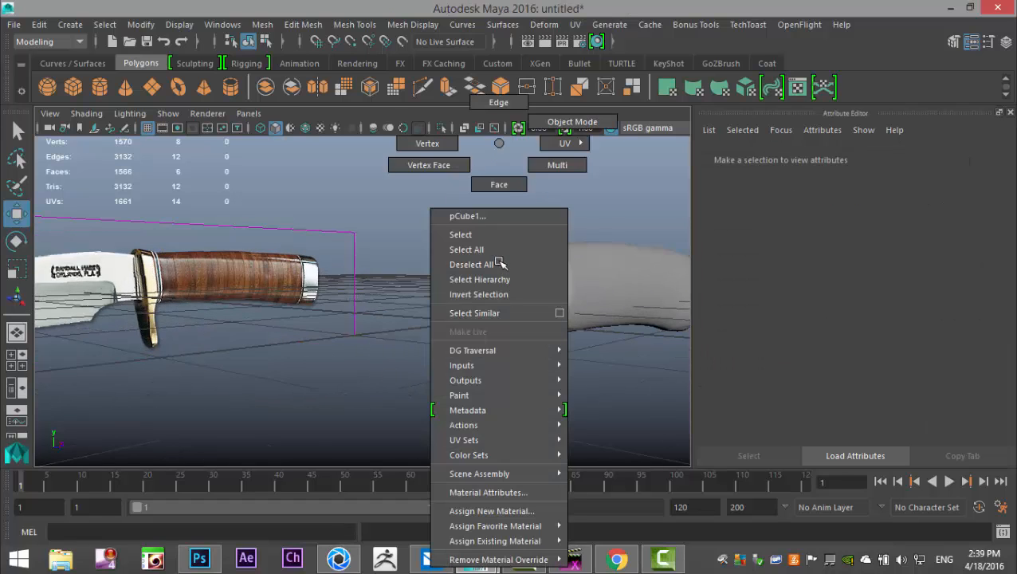
pyautogui.click(498, 184)
pyautogui.click(511, 297)
pyautogui.click(511, 296)
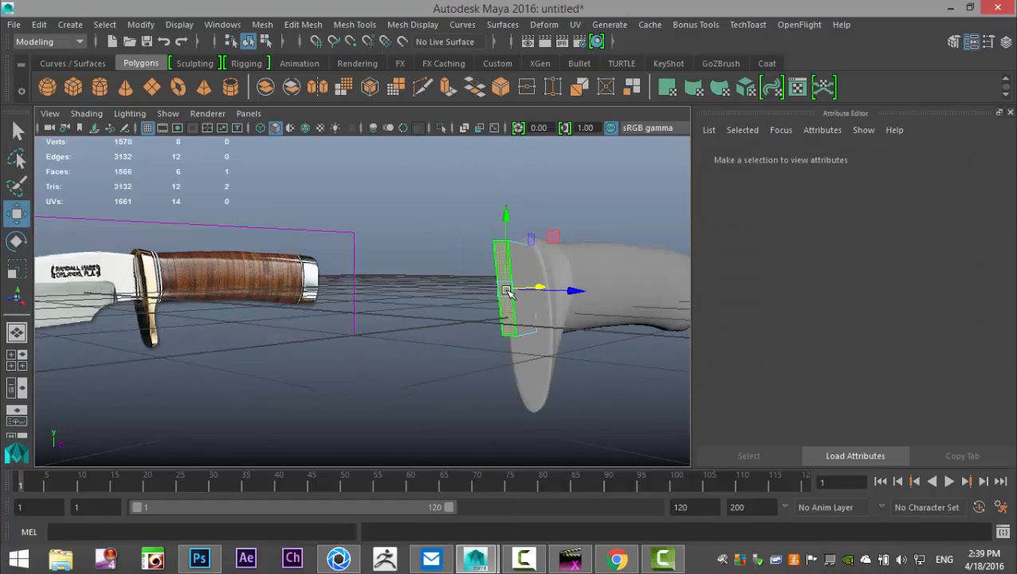
pyautogui.keyDown('alt'); pyautogui.moveTo(381, 379); pyautogui.dragTo(305, 380); pyautogui.keyUp('alt')
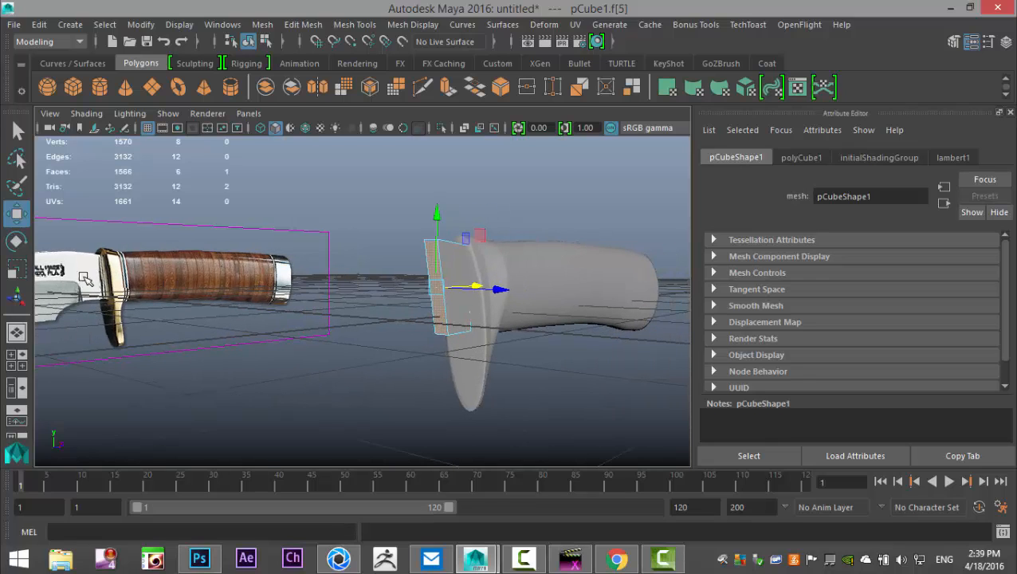
# Insert a horizontal edge loop around the cube at about mid-height
pyautogui.click(311, 25)
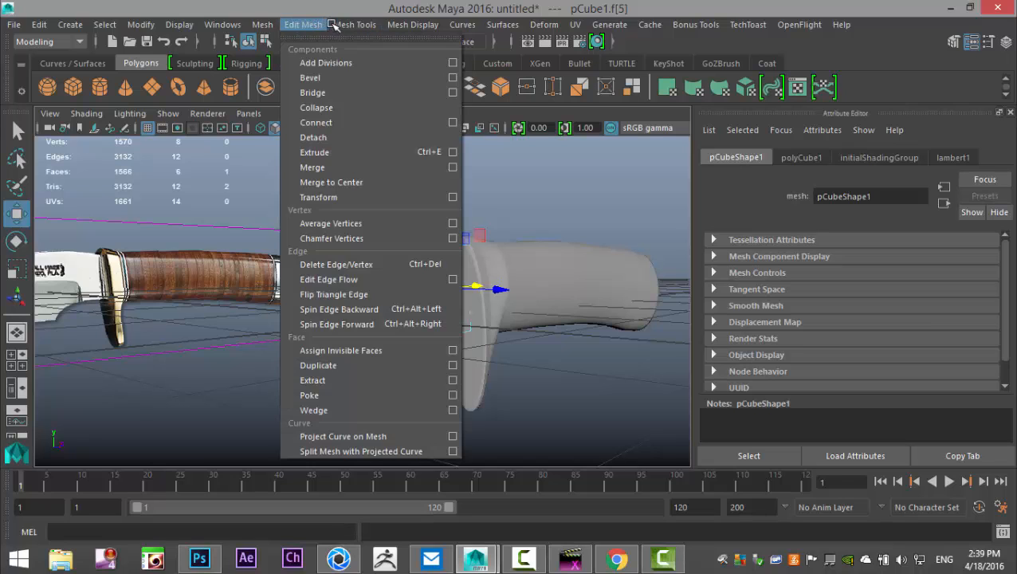
pyautogui.click(404, 137)
pyautogui.scroll(2, 461, 327)
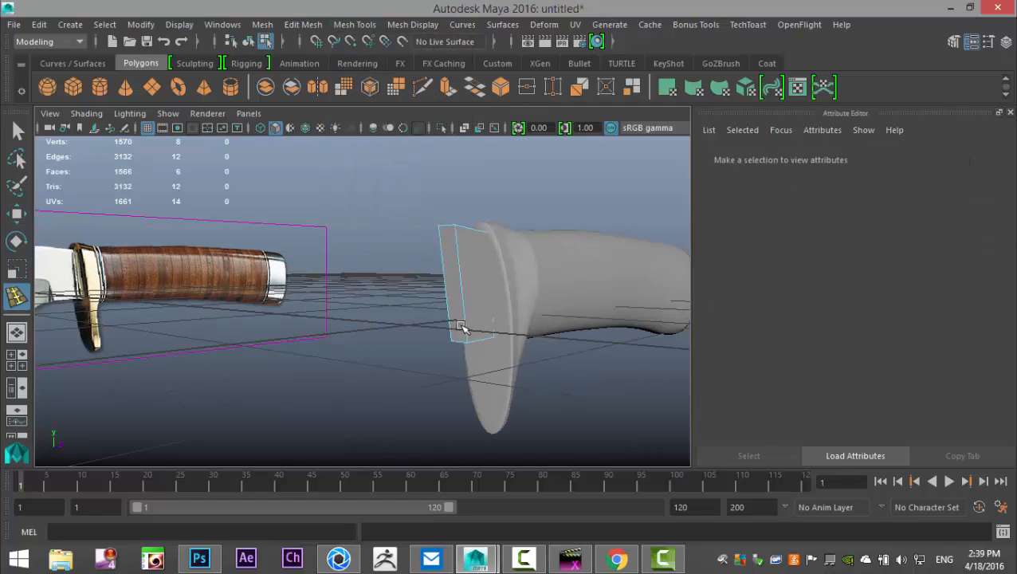
pyautogui.click(462, 282)
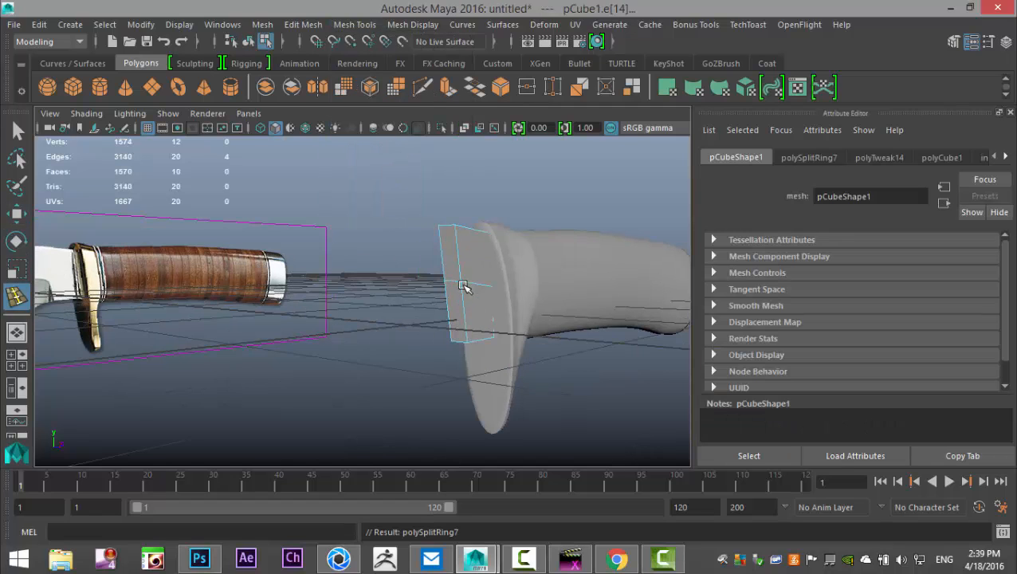
# In the view facing the reference image, lower the edge loop's blade-side vertices to the corner where the blade's bevel begins
pyautogui.click(17, 361)
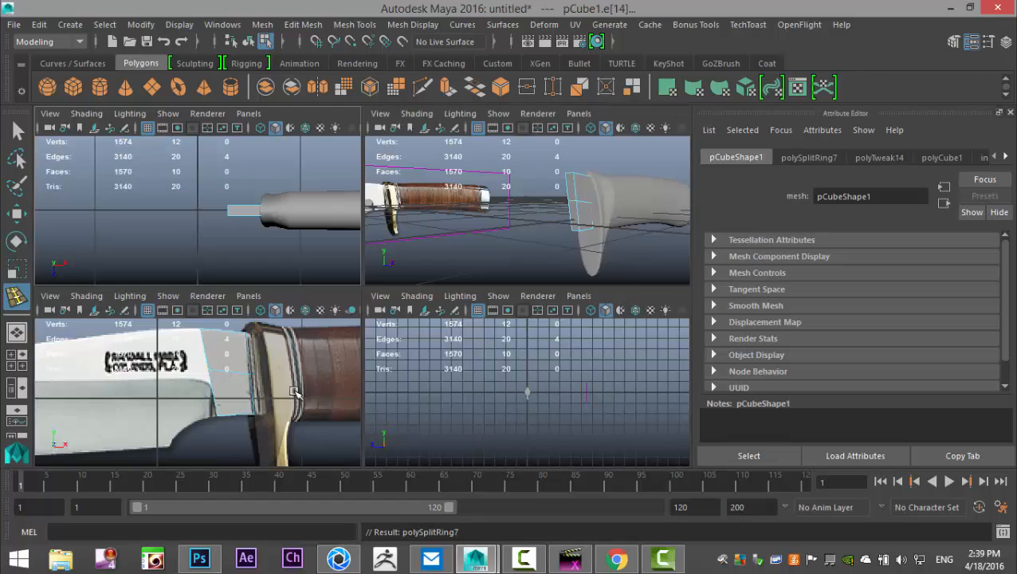
pyautogui.press('space')
pyautogui.scroll(2, 421, 363)
pyautogui.scroll(1, 421, 364)
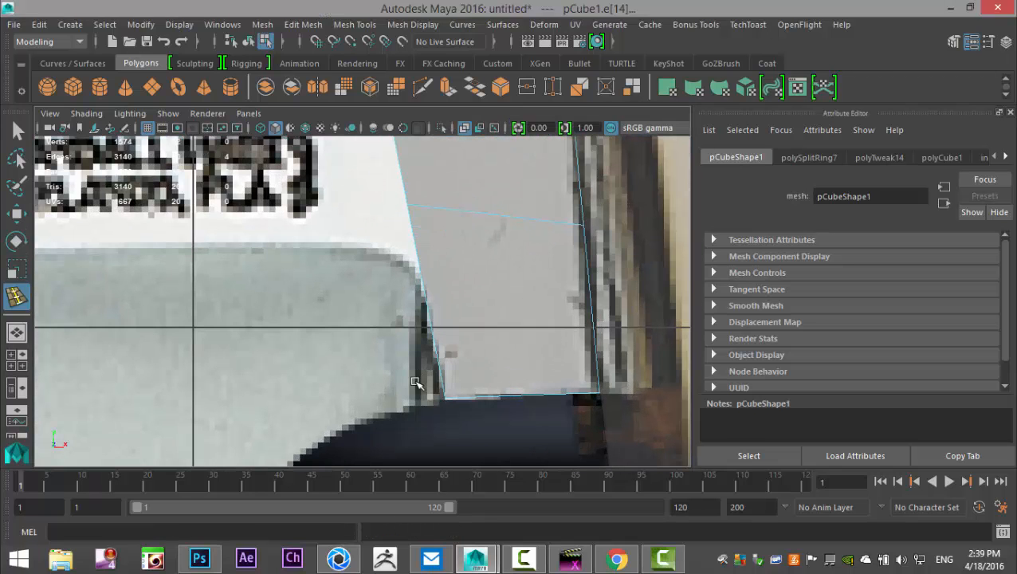
pyautogui.keyDown('alt'); pyautogui.moveTo(411, 375); pyautogui.dragTo(334, 411, button='middle'); pyautogui.keyUp('alt')
pyautogui.press('q')
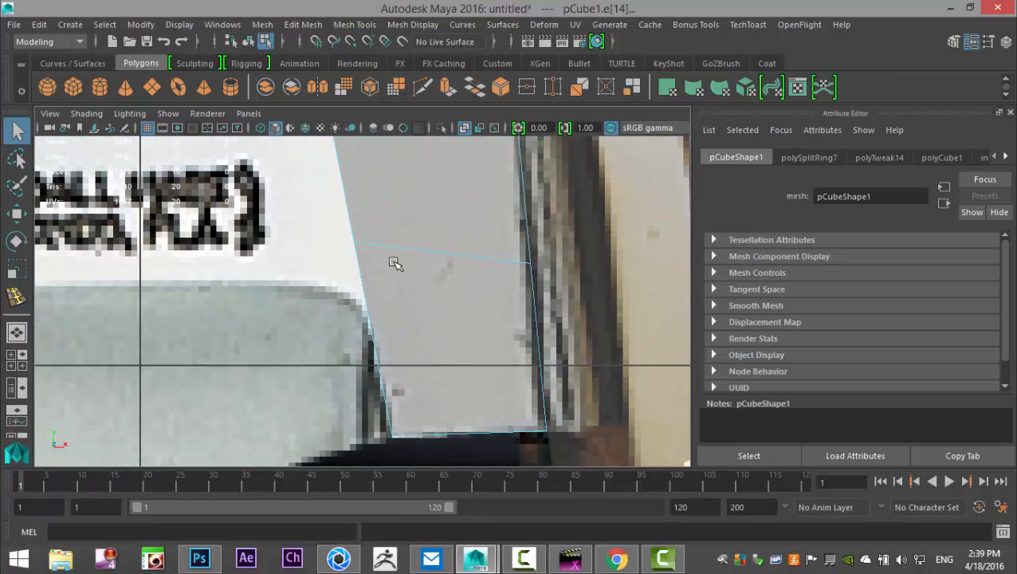
pyautogui.moveTo(364, 245); pyautogui.dragTo(302, 145, button='right')
pyautogui.moveTo(331, 222); pyautogui.dragTo(390, 307)
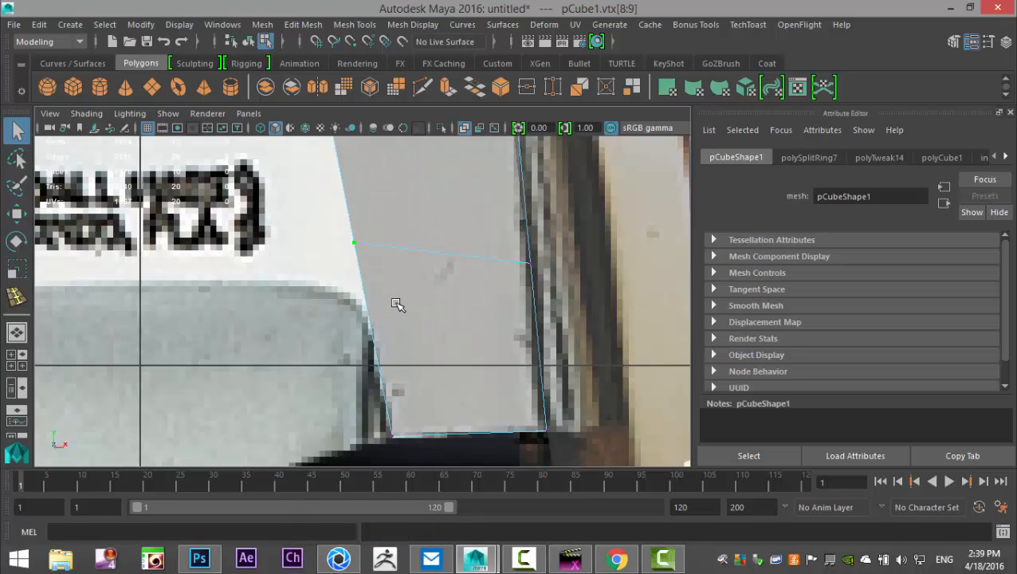
pyautogui.press('w')
pyautogui.moveTo(356, 243); pyautogui.dragTo(358, 298)
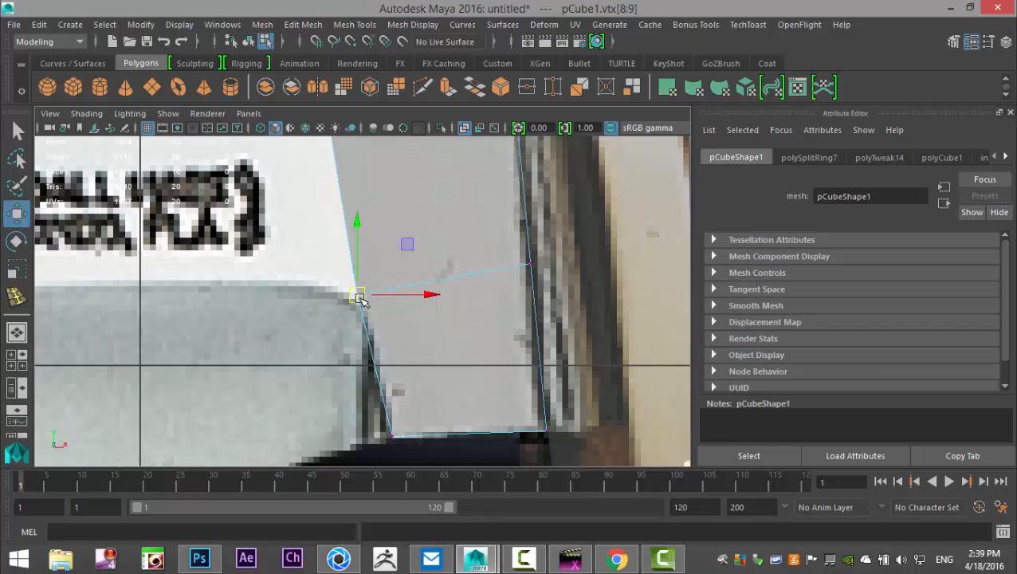
# Lower the edge loop's guard-side vertices to level the loop with the bevel line, keeping them on the slanted guard edge
pyautogui.moveTo(524, 237); pyautogui.dragTo(551, 306)
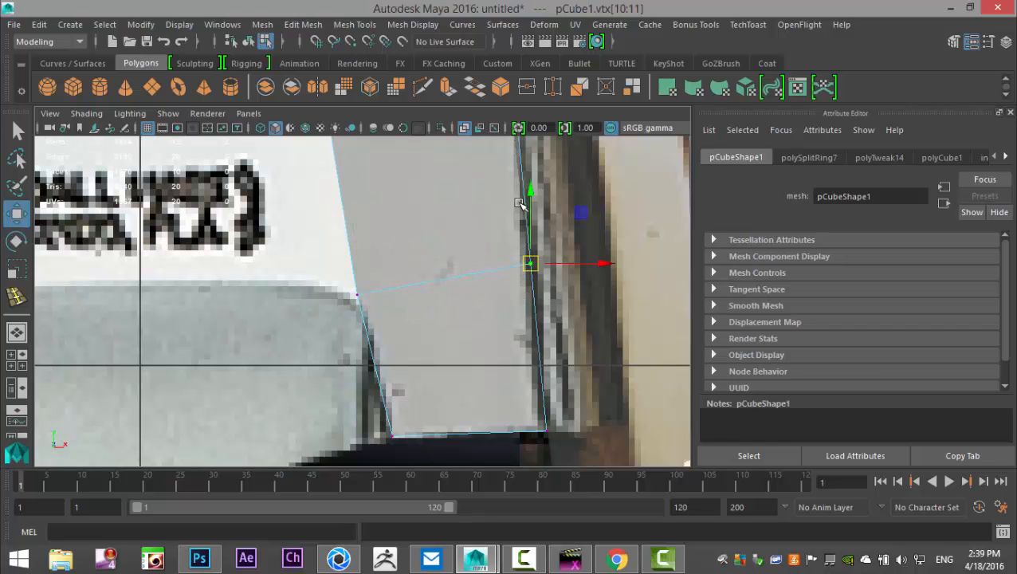
pyautogui.moveTo(530, 194); pyautogui.dragTo(543, 227)
pyautogui.moveTo(605, 295); pyautogui.dragTo(605, 295)
pyautogui.scroll(-8, 495, 311)
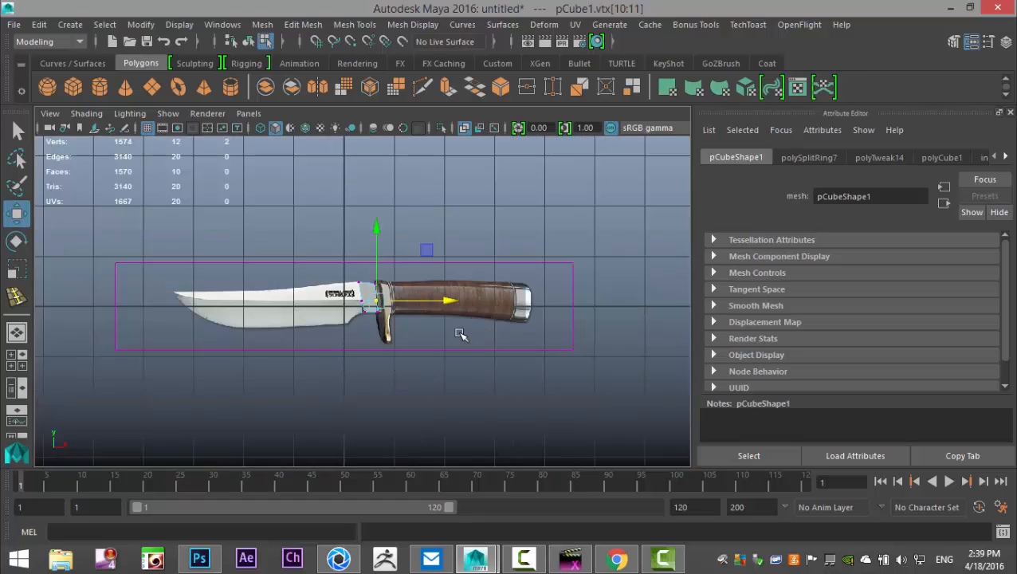
pyautogui.scroll(2, 426, 318)
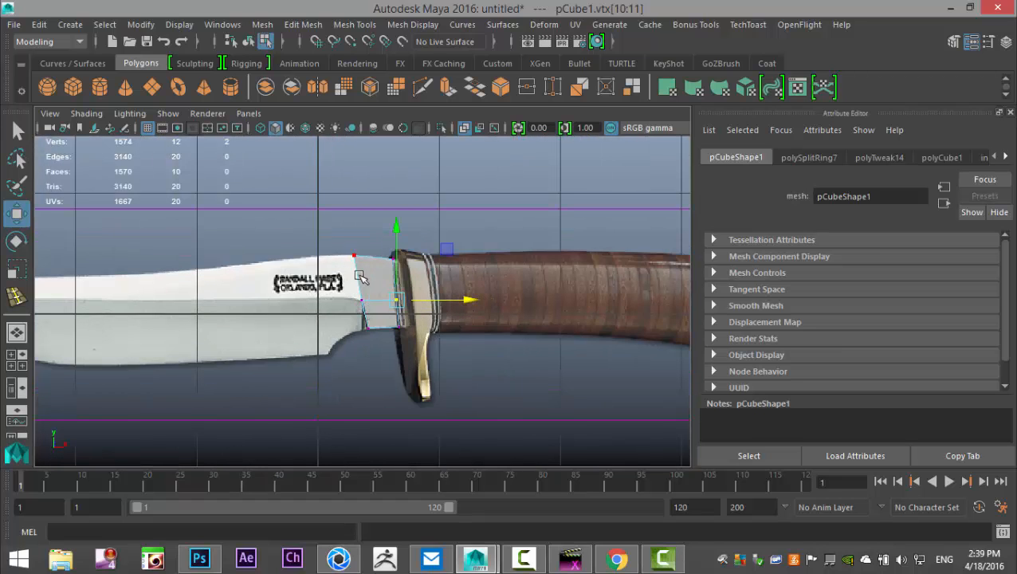
# In the perspective view, extrude the cube's two blade-side end faces and pull them away from the guard as a first blade section
pyautogui.click(16, 358)
pyautogui.press('space')
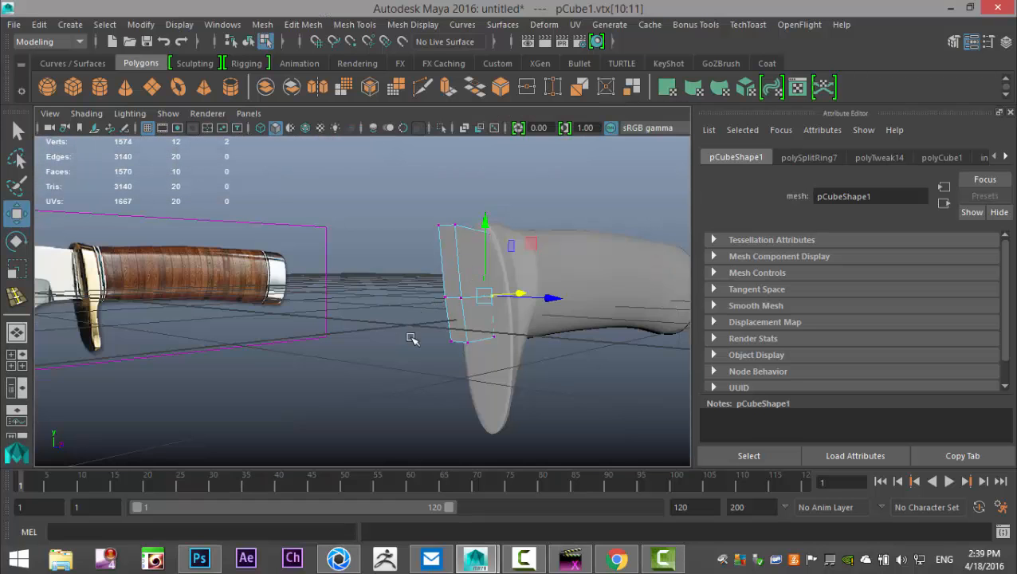
pyautogui.keyDown('alt'); pyautogui.moveTo(372, 346); pyautogui.dragTo(434, 381); pyautogui.keyUp('alt')
pyautogui.keyDown('alt'); pyautogui.moveTo(509, 373); pyautogui.dragTo(513, 358); pyautogui.keyUp('alt')
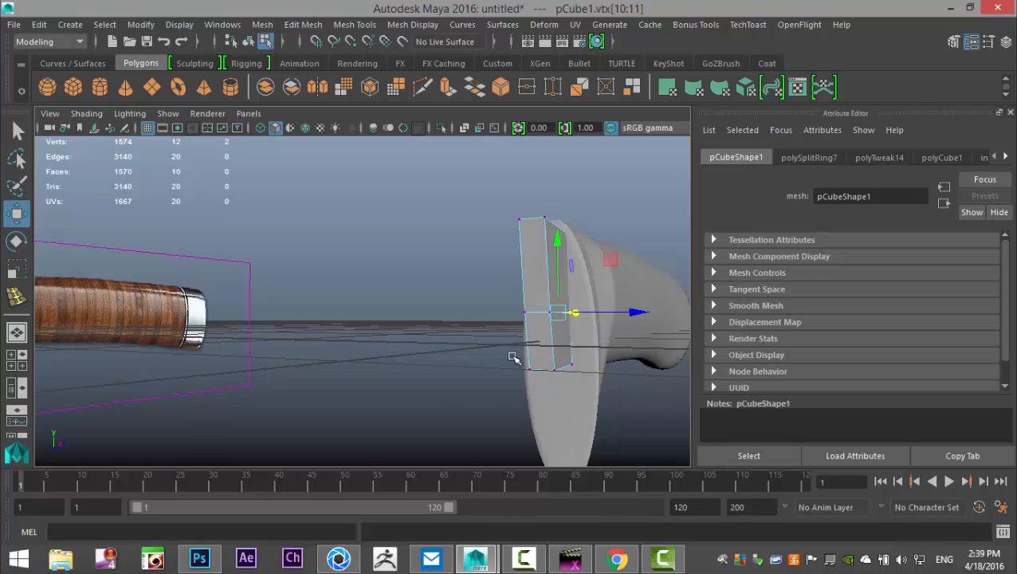
pyautogui.moveTo(537, 263); pyautogui.dragTo(533, 192, button='right')
pyautogui.click(539, 348)
pyautogui.keyDown('shift'); pyautogui.click(542, 349); pyautogui.keyUp('shift')
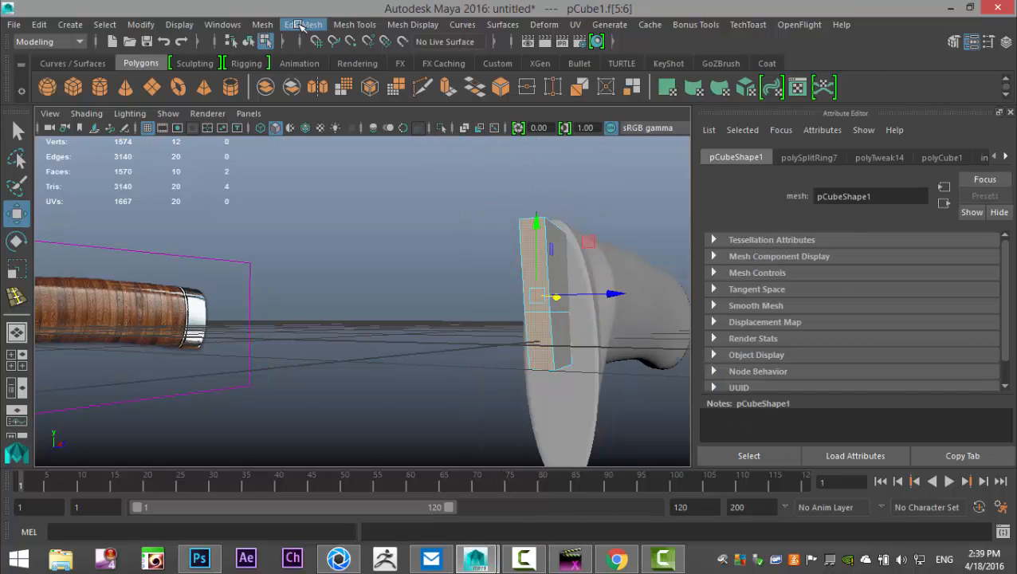
pyautogui.click(302, 26)
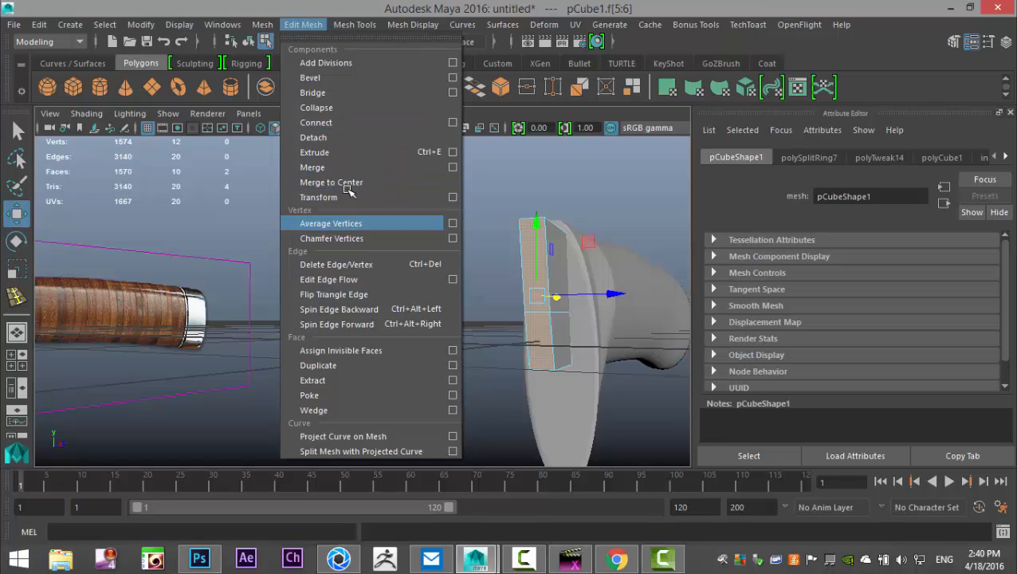
pyautogui.click(335, 152)
pyautogui.press('w')
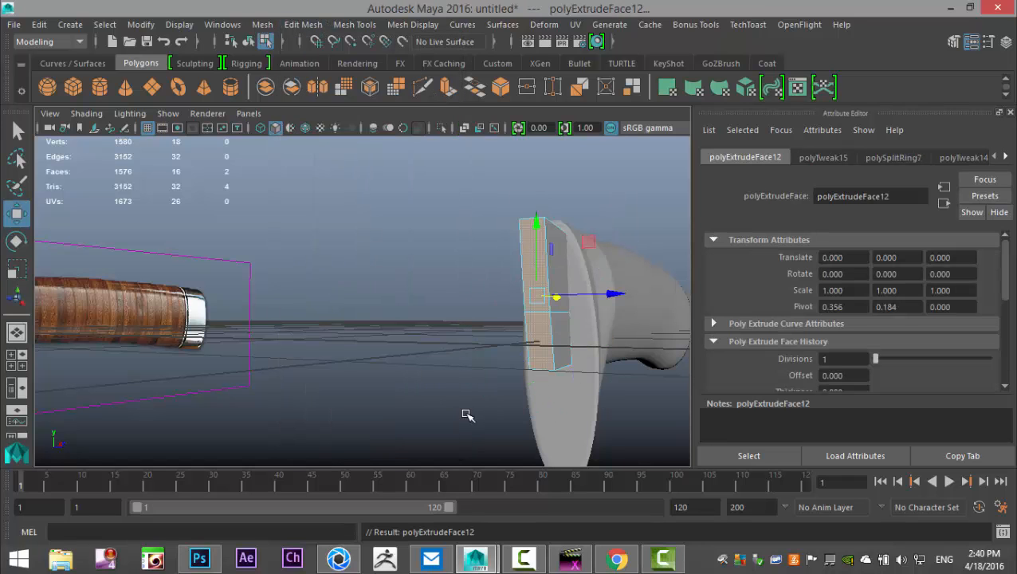
pyautogui.keyDown('alt'); pyautogui.moveTo(537, 364); pyautogui.dragTo(509, 364); pyautogui.keyUp('alt')
pyautogui.keyDown('alt'); pyautogui.moveTo(348, 332); pyautogui.dragTo(220, 304, button='middle'); pyautogui.keyUp('alt')
pyautogui.moveTo(483, 243); pyautogui.dragTo(420, 246)
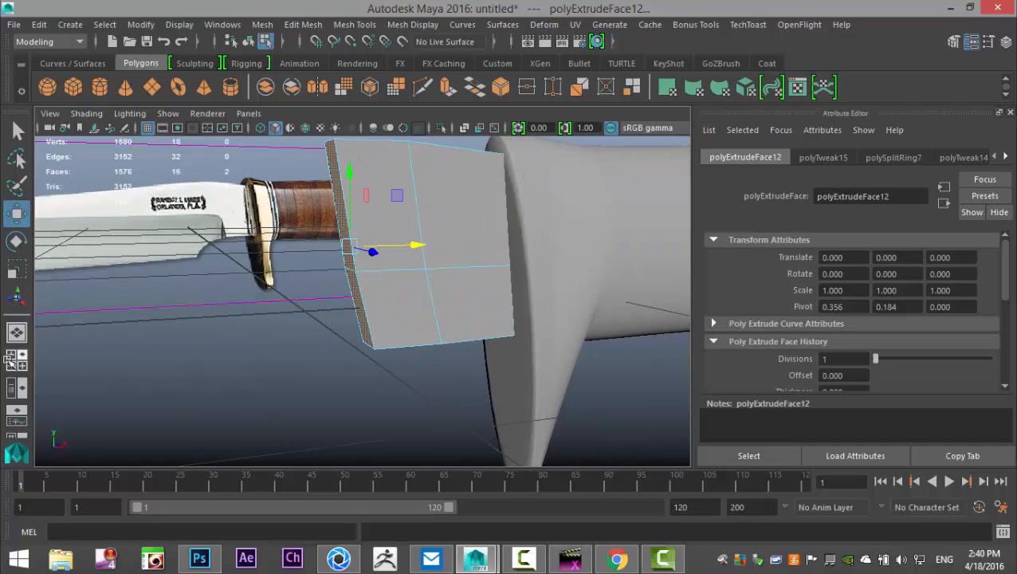
# In the view facing the reference image, adjust the extruded end faces so the section's upper edge follows the blade's spine
pyautogui.click(21, 367)
pyautogui.press('space')
pyautogui.scroll(3, 379, 394)
pyautogui.keyDown('alt'); pyautogui.moveTo(373, 368); pyautogui.dragTo(439, 400, button='middle'); pyautogui.keyUp('alt')
pyautogui.scroll(3, 466, 396)
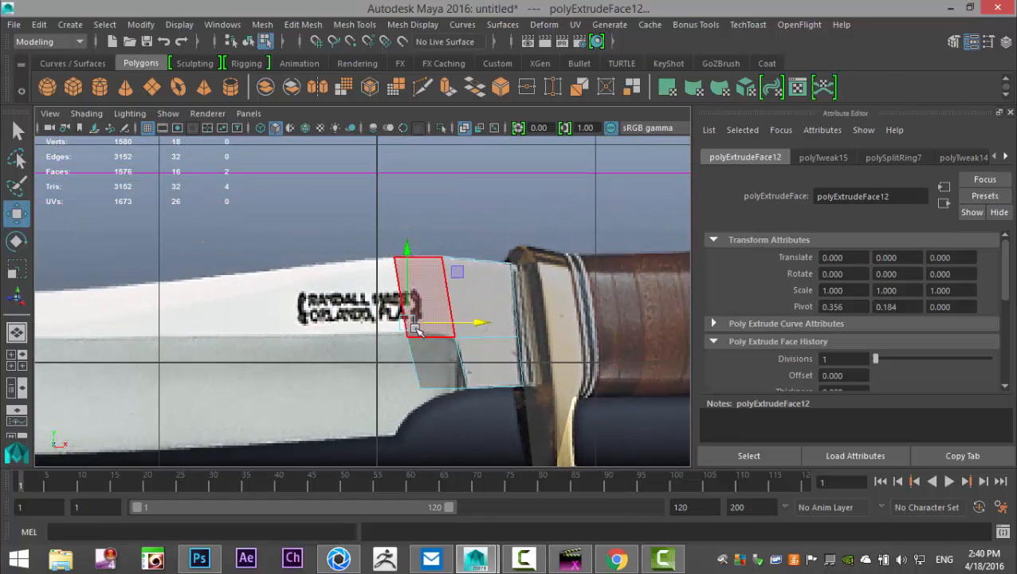
pyautogui.moveTo(407, 321); pyautogui.dragTo(406, 326)
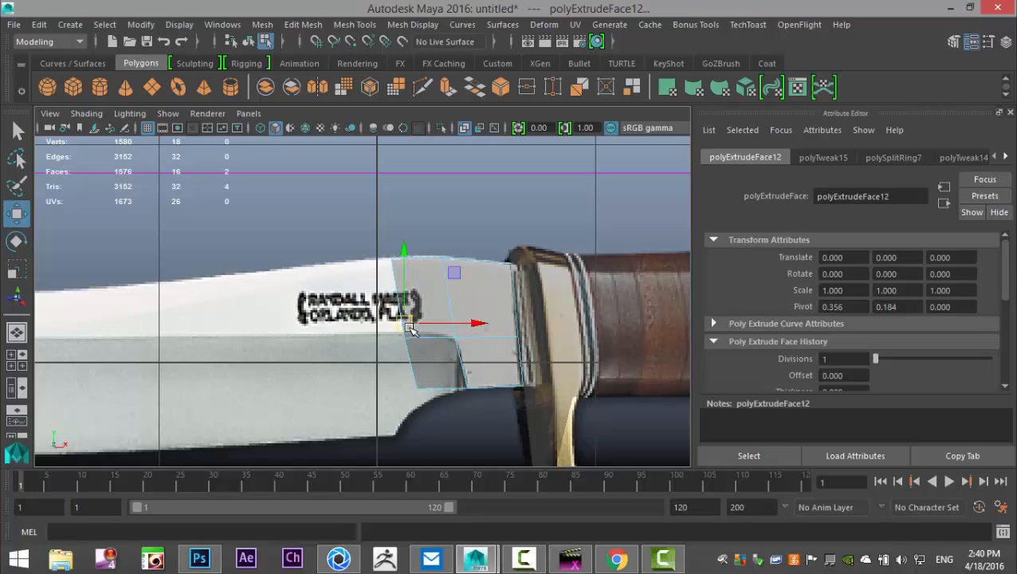
# Extrude the end faces three more times toward the tip, following the spine past the engraved lettering
pyautogui.hotkey('ctrl', 'e')
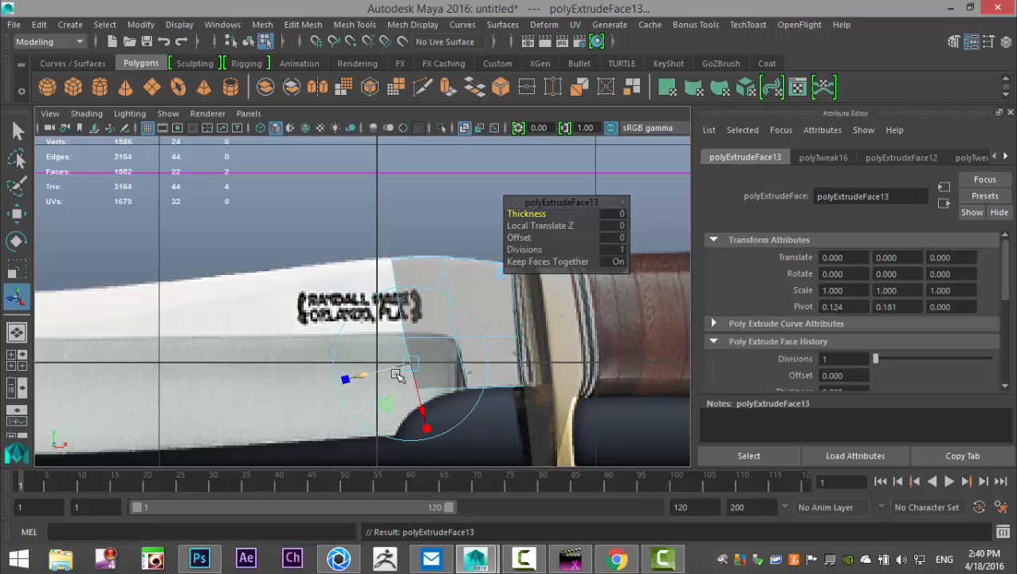
pyautogui.press('w')
pyautogui.moveTo(391, 328); pyautogui.dragTo(280, 340)
pyautogui.hotkey('ctrl', 'e')
pyautogui.press('w')
pyautogui.click(281, 350)
pyautogui.hotkey('ctrl', 'e')
pyautogui.press('w')
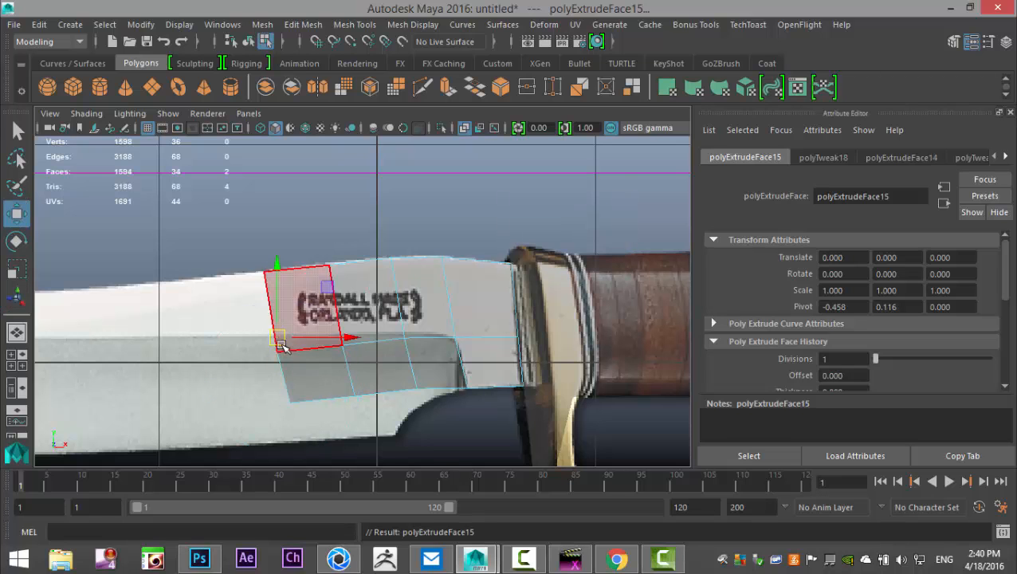
pyautogui.moveTo(279, 338); pyautogui.dragTo(209, 343)
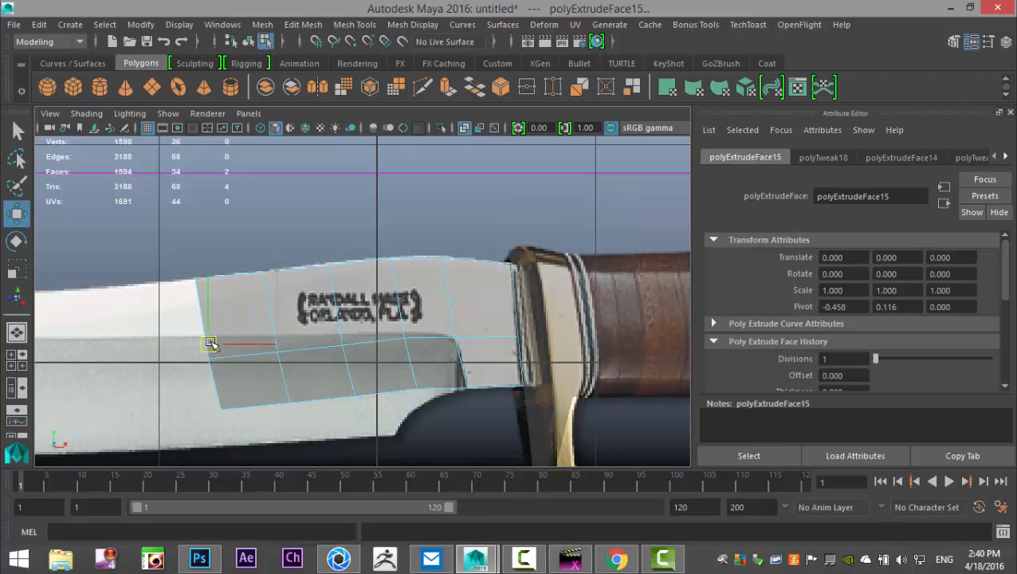
# Add three further extruded sections along the middle of the blade, keeping their upper edges on the reference spine
pyautogui.keyDown('alt'); pyautogui.moveTo(200, 389); pyautogui.dragTo(443, 393, button='middle'); pyautogui.keyUp('alt')
pyautogui.hotkey('ctrl', 'e')
pyautogui.press('w')
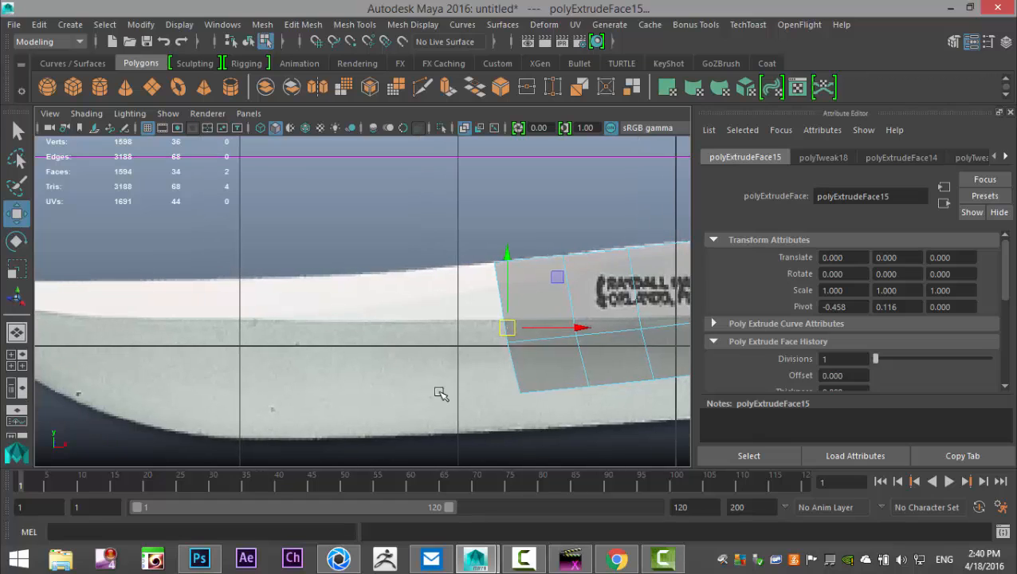
pyautogui.moveTo(513, 334); pyautogui.dragTo(431, 340)
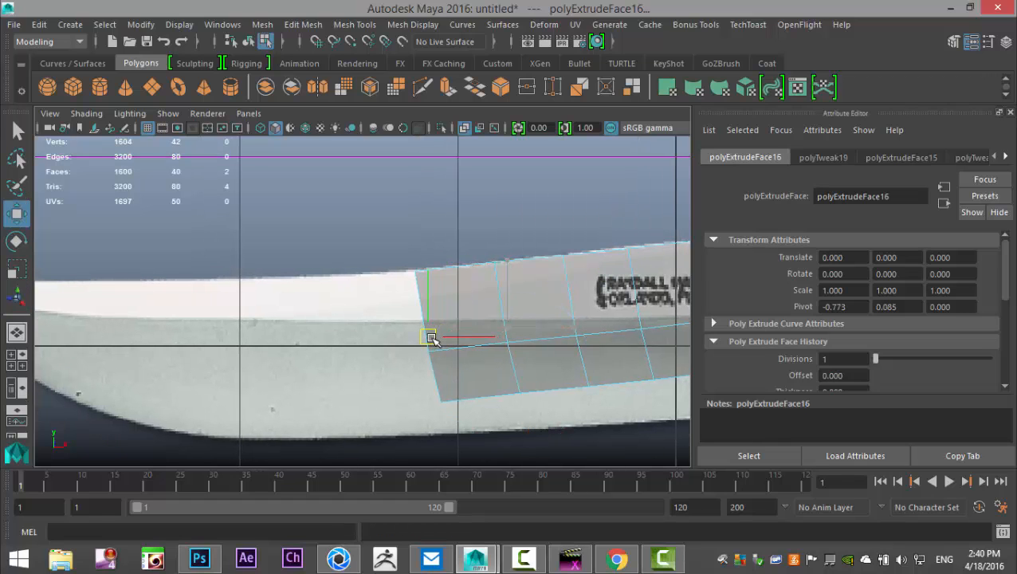
pyautogui.hotkey('ctrl', 'e')
pyautogui.press('w')
pyautogui.moveTo(437, 340); pyautogui.dragTo(349, 338)
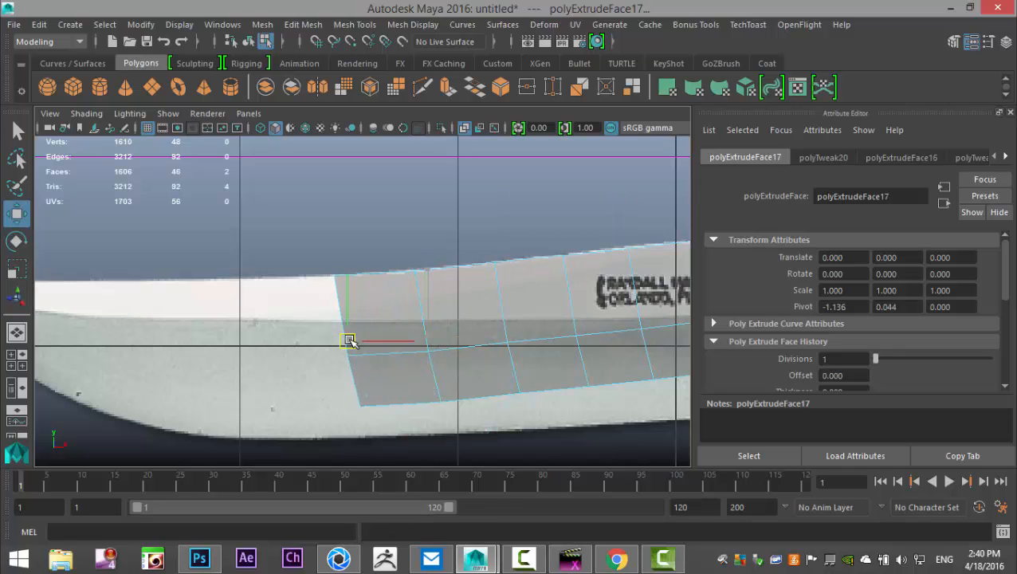
pyautogui.hotkey('ctrl', 'e')
pyautogui.press('w')
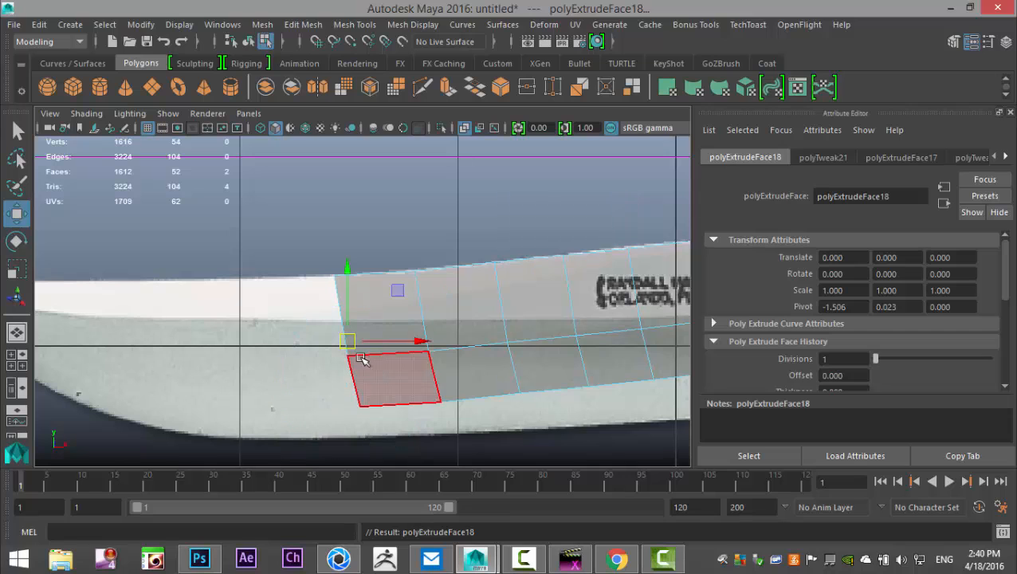
pyautogui.moveTo(350, 341); pyautogui.dragTo(264, 343)
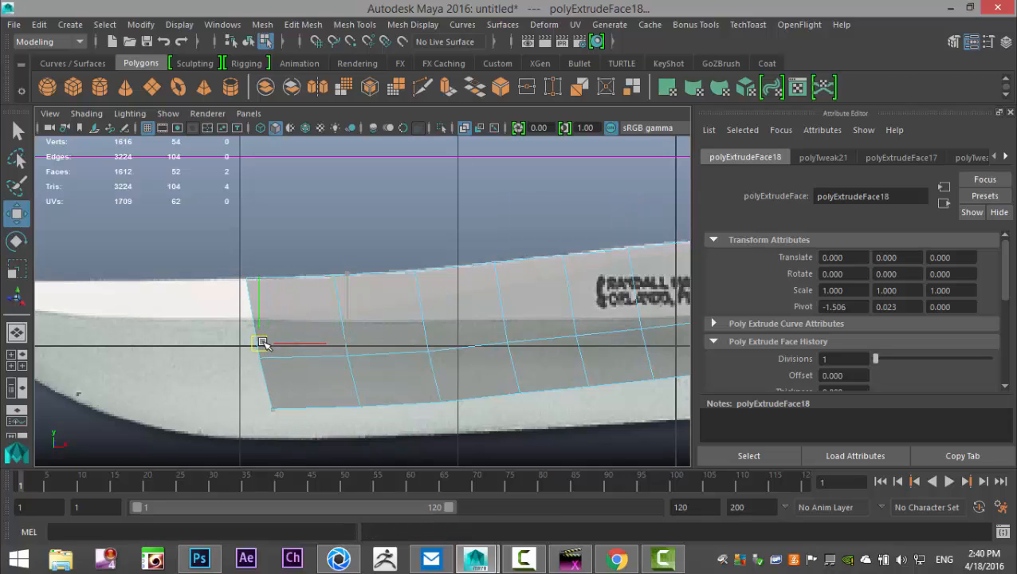
# Extrude the end faces in four more sections along the spine to reach the blade tip, and return to the four-view layout
pyautogui.hotkey('ctrl', 'e')
pyautogui.press('w')
pyautogui.moveTo(262, 347); pyautogui.dragTo(181, 351)
pyautogui.keyDown('alt'); pyautogui.moveTo(181, 379); pyautogui.dragTo(465, 380, button='middle'); pyautogui.keyUp('alt')
pyautogui.hotkey('ctrl', 'e')
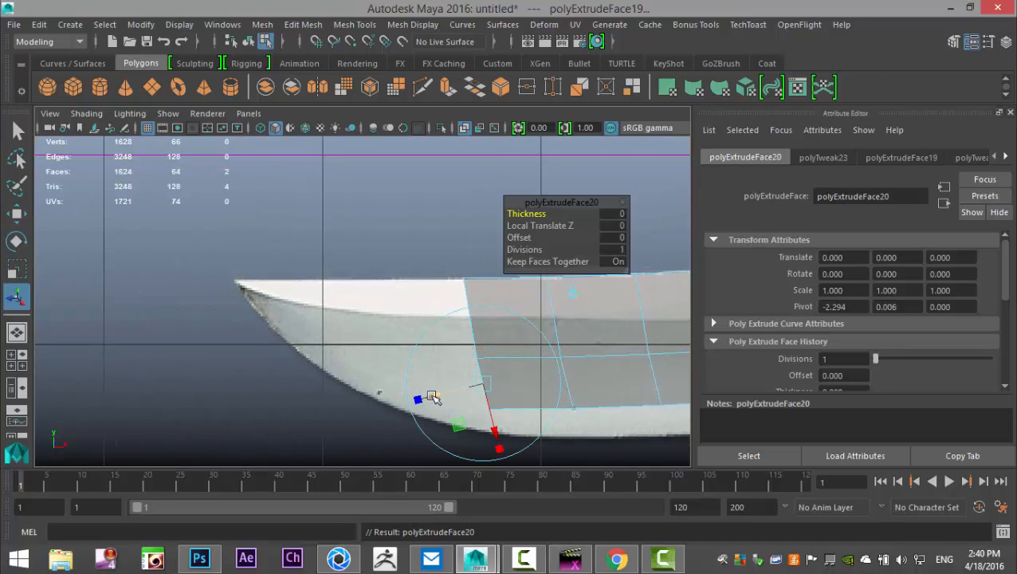
pyautogui.moveTo(476, 344); pyautogui.dragTo(339, 346)
pyautogui.hotkey('ctrl', 'e')
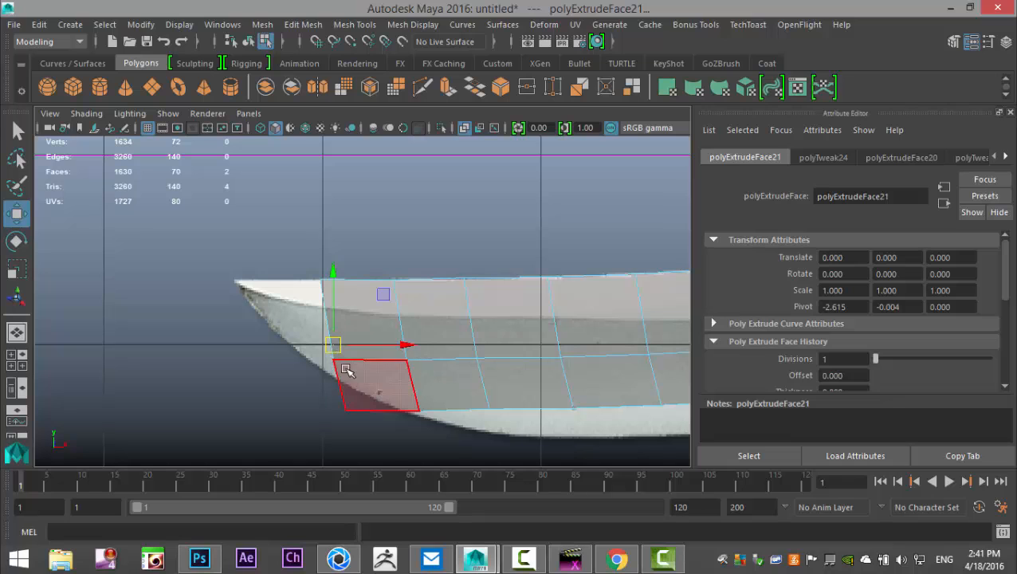
pyautogui.hotkey('ctrl', 'e')
pyautogui.press('w')
pyautogui.moveTo(334, 348); pyautogui.dragTo(251, 348)
pyautogui.click(12, 366)
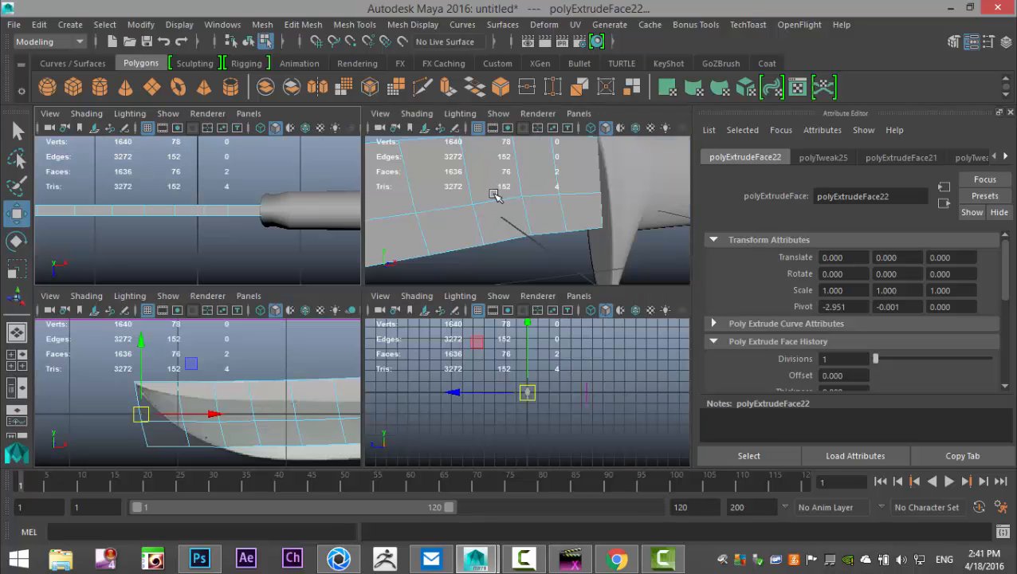
pyautogui.press('space')
pyautogui.keyDown('alt'); pyautogui.moveTo(306, 310); pyautogui.dragTo(544, 161); pyautogui.keyUp('alt')
pyautogui.keyDown('alt'); pyautogui.moveTo(473, 299); pyautogui.dragTo(517, 277); pyautogui.keyUp('alt')
pyautogui.keyDown('alt'); pyautogui.moveTo(444, 177); pyautogui.dragTo(561, 280); pyautogui.keyUp('alt')
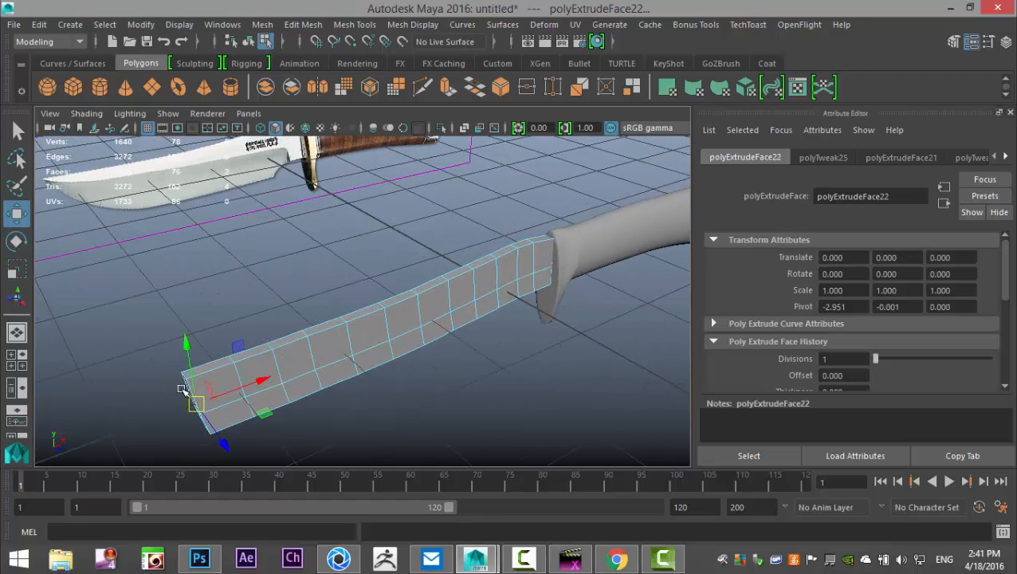
pyautogui.click(15, 359)
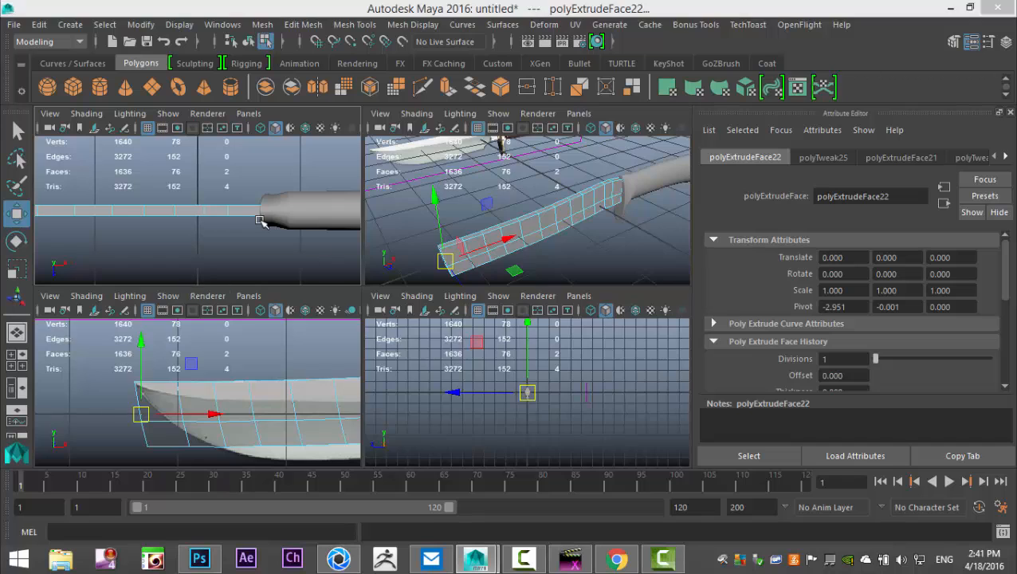
# In the top view, switch the blade to vertex editing and wireframe display, and scale the tip vertices' thickness almost to a point
pyautogui.press('space')
pyautogui.scroll(-3, 383, 375)
pyautogui.scroll(4, 380, 377)
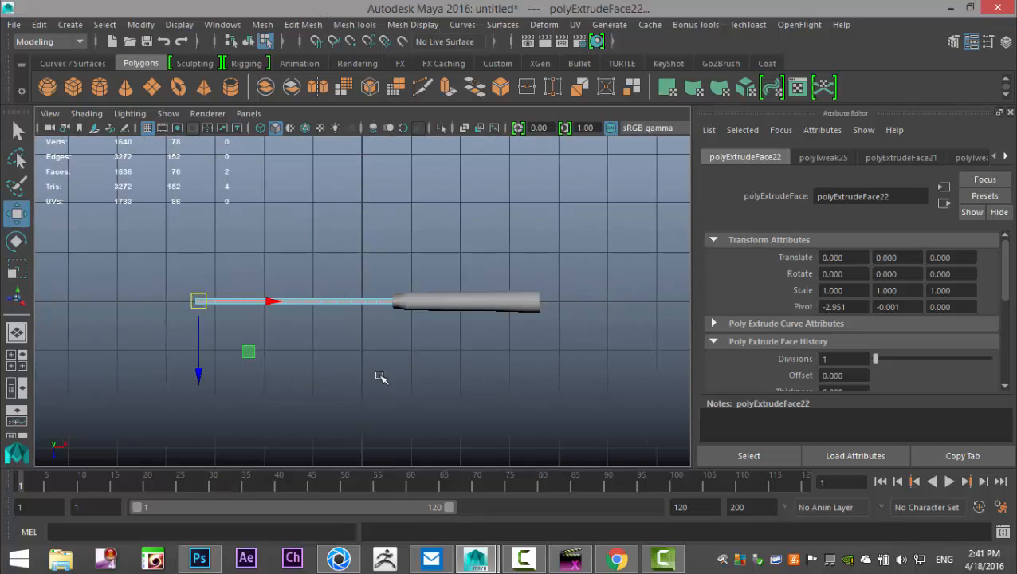
pyautogui.keyDown('alt'); pyautogui.moveTo(382, 380); pyautogui.dragTo(511, 340, button='middle'); pyautogui.keyUp('alt')
pyautogui.moveTo(280, 275); pyautogui.dragTo(212, 144, button='right')
pyautogui.scroll(2, 342, 360)
pyautogui.keyDown('alt'); pyautogui.moveTo(342, 361); pyautogui.dragTo(434, 331, button='middle'); pyautogui.keyUp('alt')
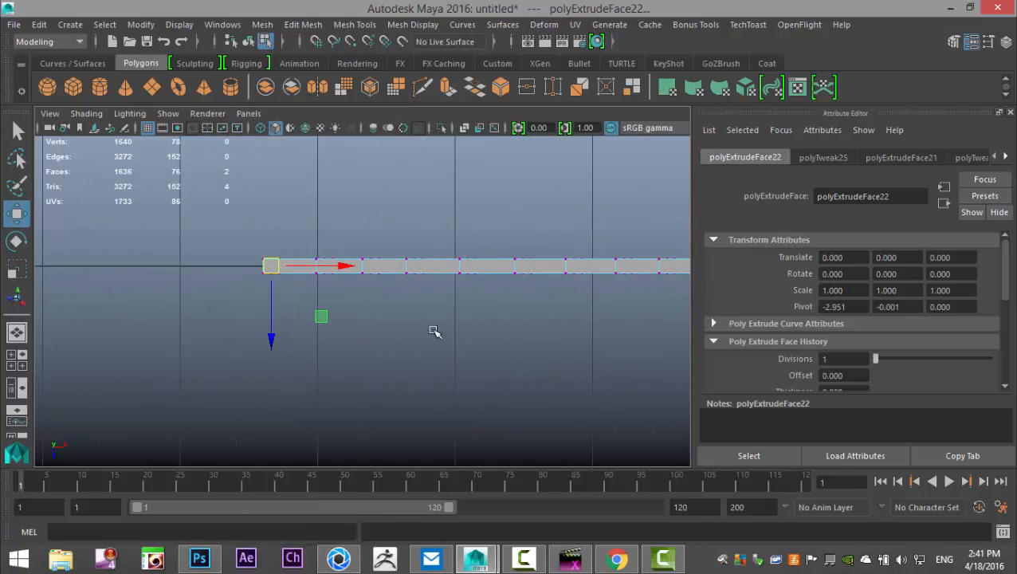
pyautogui.moveTo(224, 256); pyautogui.dragTo(280, 365)
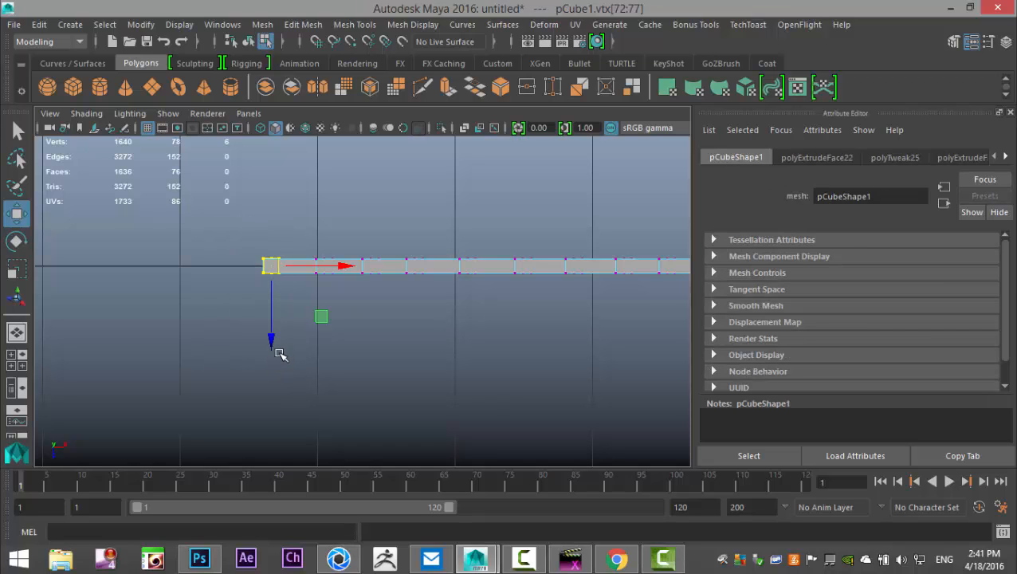
pyautogui.press('4')
pyautogui.scroll(1, 291, 353)
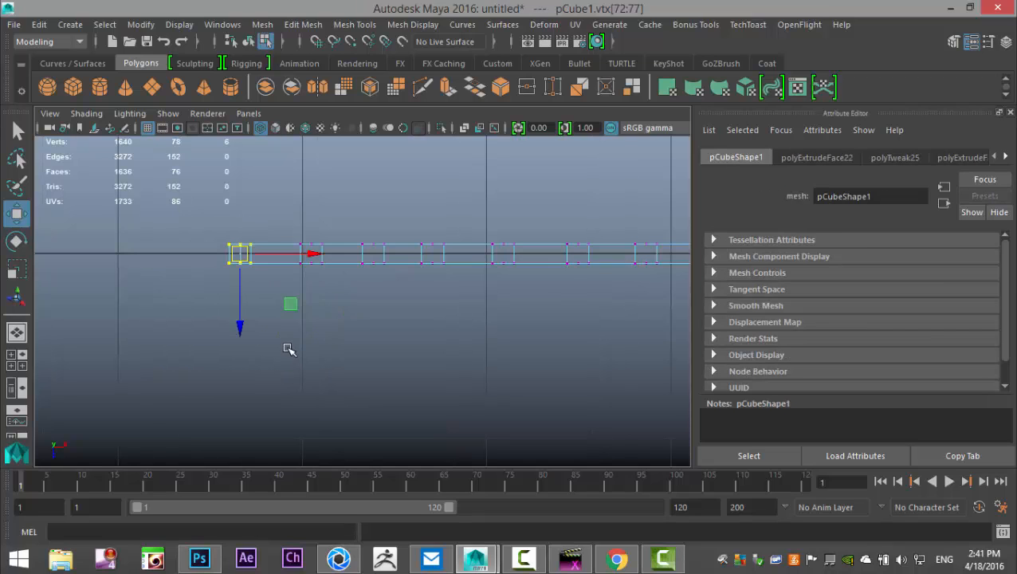
pyautogui.press('r')
pyautogui.moveTo(240, 322); pyautogui.dragTo(240, 271)
# Scale down the thickness of the next four vertex columns progressively less, tapering the blade toward the tip, and return to the four-view layout
pyautogui.moveTo(285, 226); pyautogui.dragTo(316, 282)
pyautogui.moveTo(347, 229); pyautogui.dragTo(376, 300)
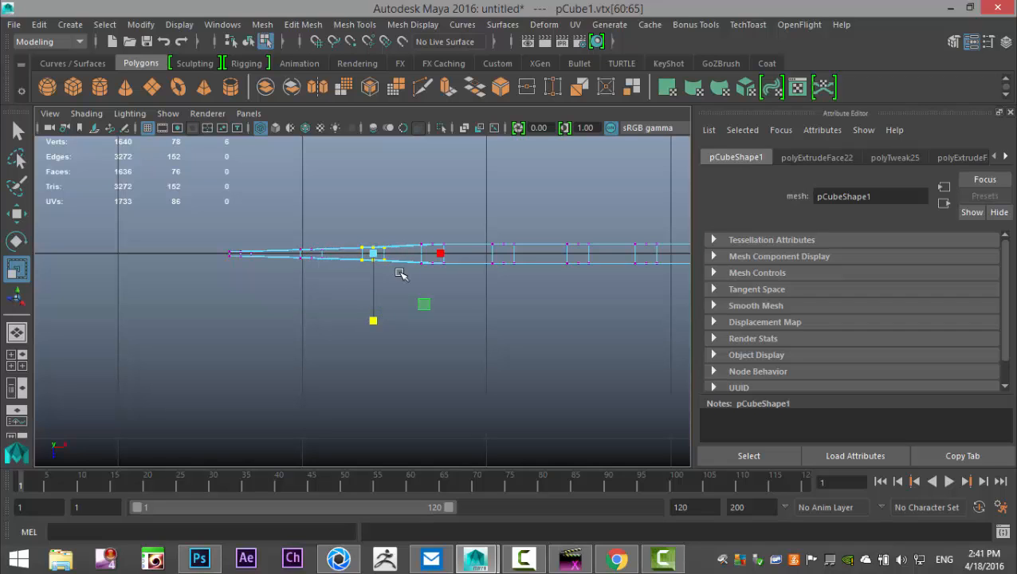
pyautogui.moveTo(415, 234); pyautogui.dragTo(434, 310)
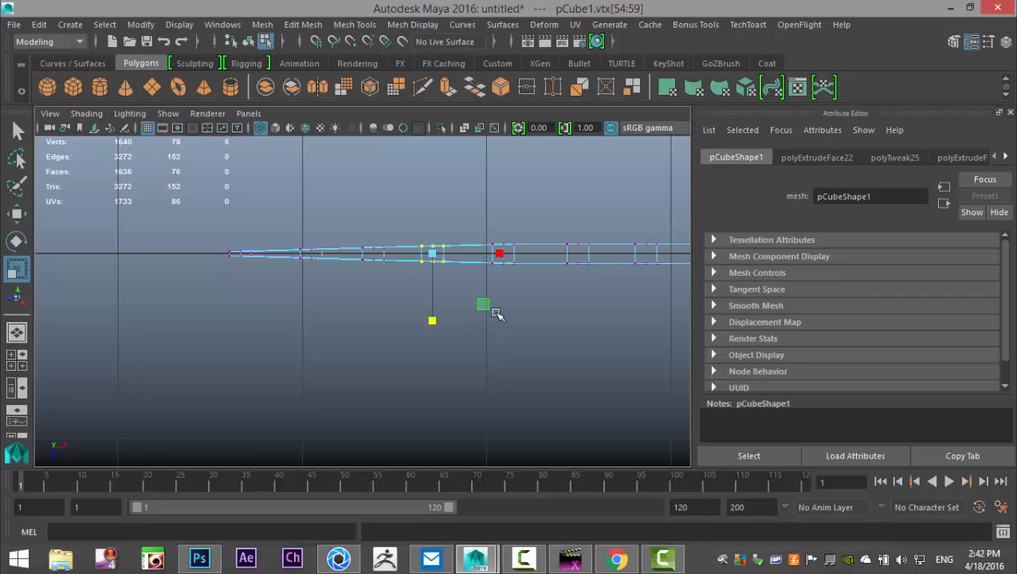
pyautogui.moveTo(482, 227); pyautogui.dragTo(504, 319)
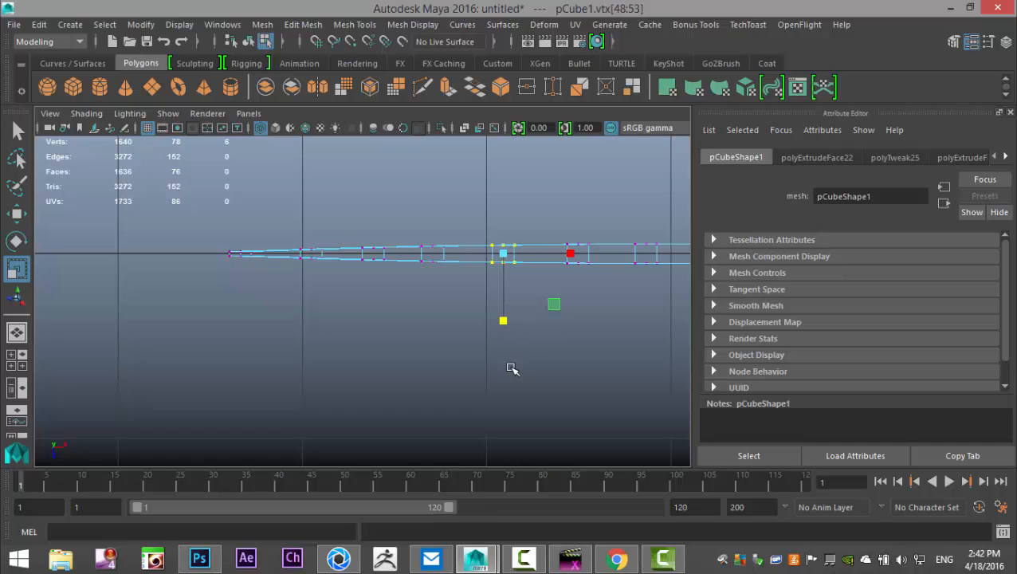
pyautogui.keyDown('alt'); pyautogui.moveTo(516, 369); pyautogui.dragTo(260, 389, button='middle'); pyautogui.keyUp('alt')
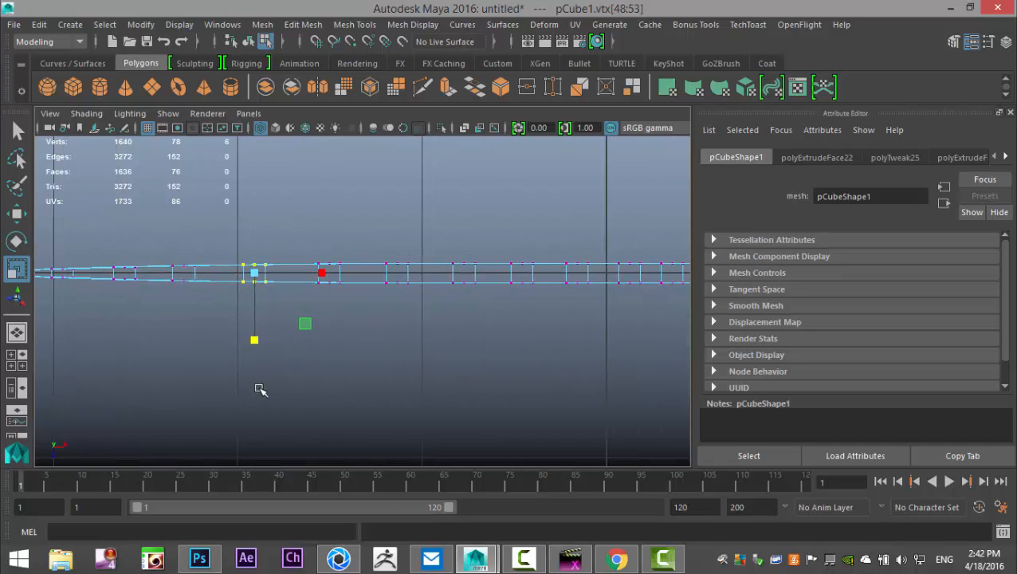
pyautogui.click(16, 360)
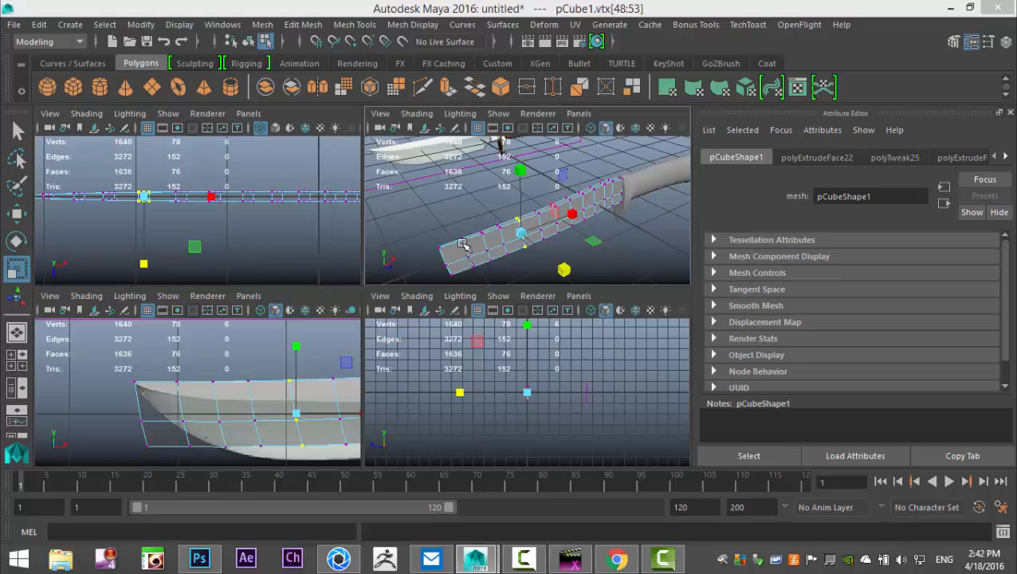
pyautogui.press('space')
pyautogui.keyDown('alt'); pyautogui.moveTo(367, 321); pyautogui.dragTo(316, 321); pyautogui.keyUp('alt')
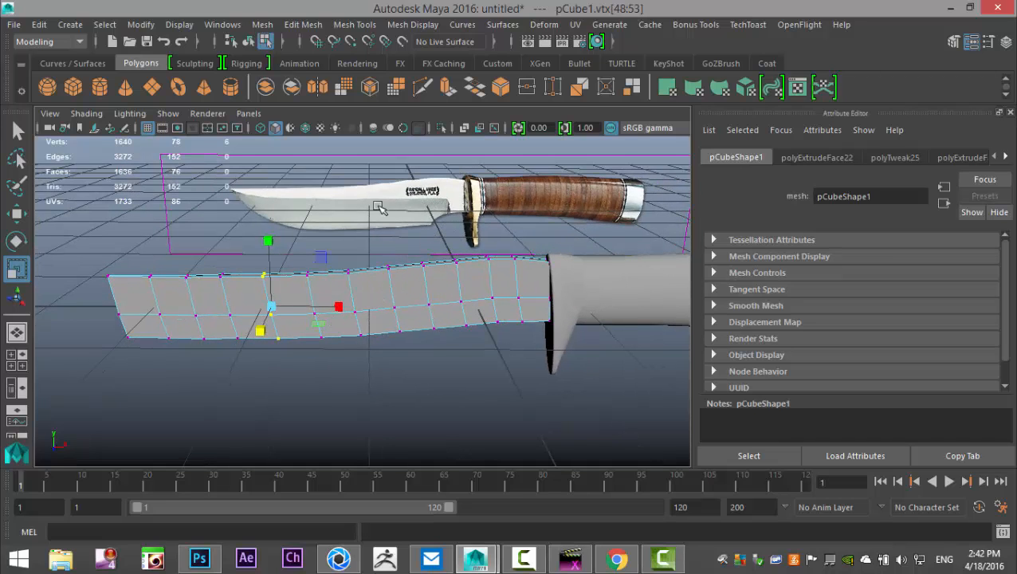
pyautogui.click(17, 365)
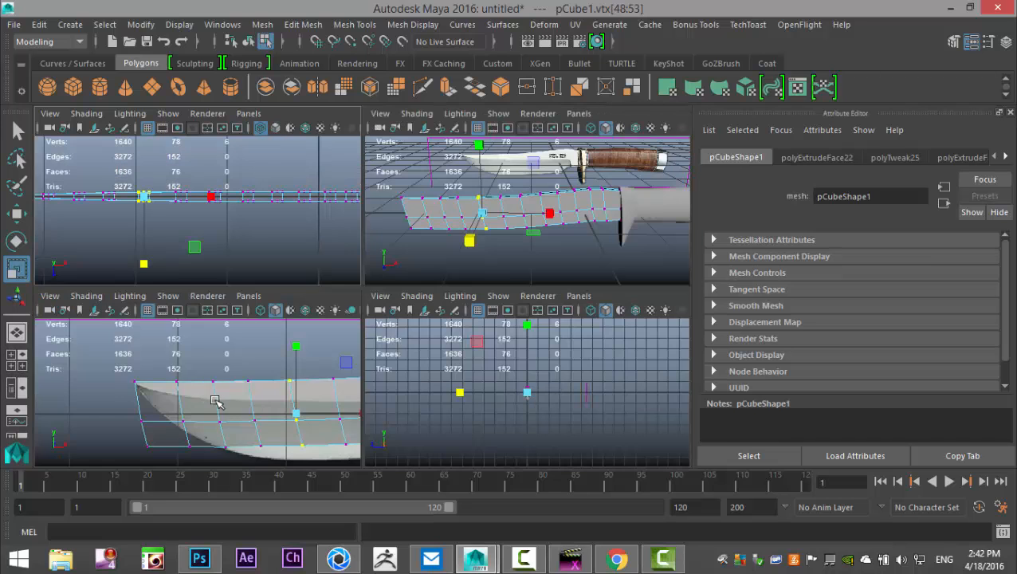
# In the view facing the reference image, raise the middle-row vertex pair beside the groove's rounded end to the groove's upper edge
pyautogui.press('space')
pyautogui.scroll(-8, 431, 360)
pyautogui.keyDown('alt'); pyautogui.moveTo(472, 361); pyautogui.dragTo(379, 361, button='middle'); pyautogui.keyUp('alt')
pyautogui.scroll(9, 396, 354)
pyautogui.keyDown('alt'); pyautogui.moveTo(471, 363); pyautogui.dragTo(327, 364, button='middle'); pyautogui.keyUp('alt')
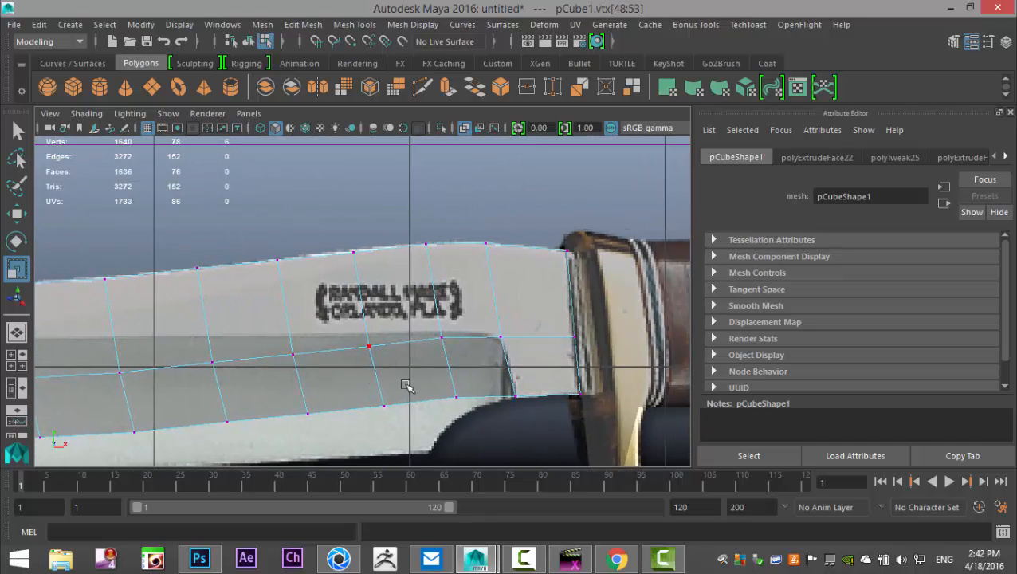
pyautogui.scroll(5, 409, 386)
pyautogui.keyDown('alt'); pyautogui.moveTo(451, 401); pyautogui.dragTo(355, 251, button='middle'); pyautogui.keyUp('alt')
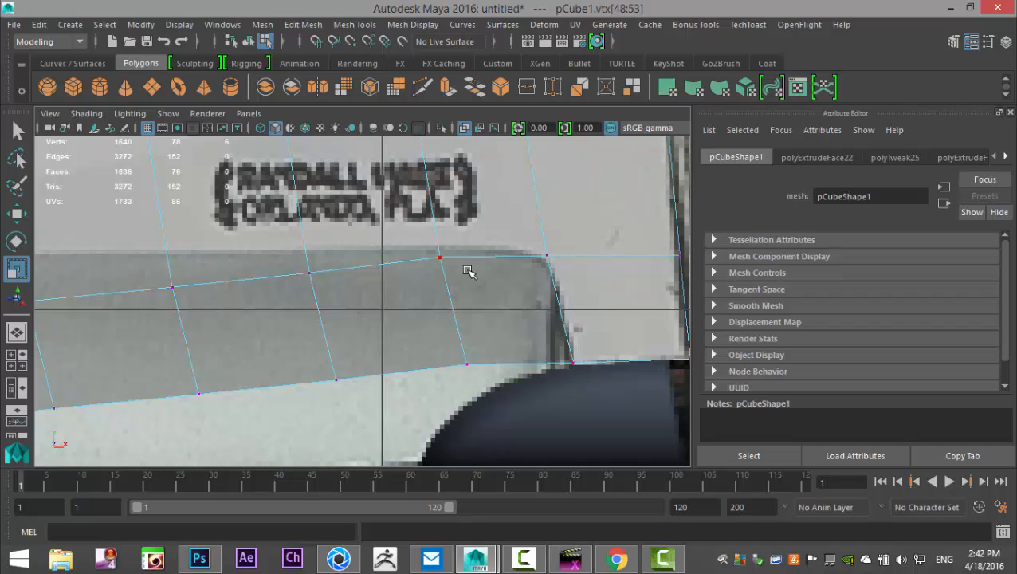
pyautogui.moveTo(427, 241); pyautogui.dragTo(479, 323)
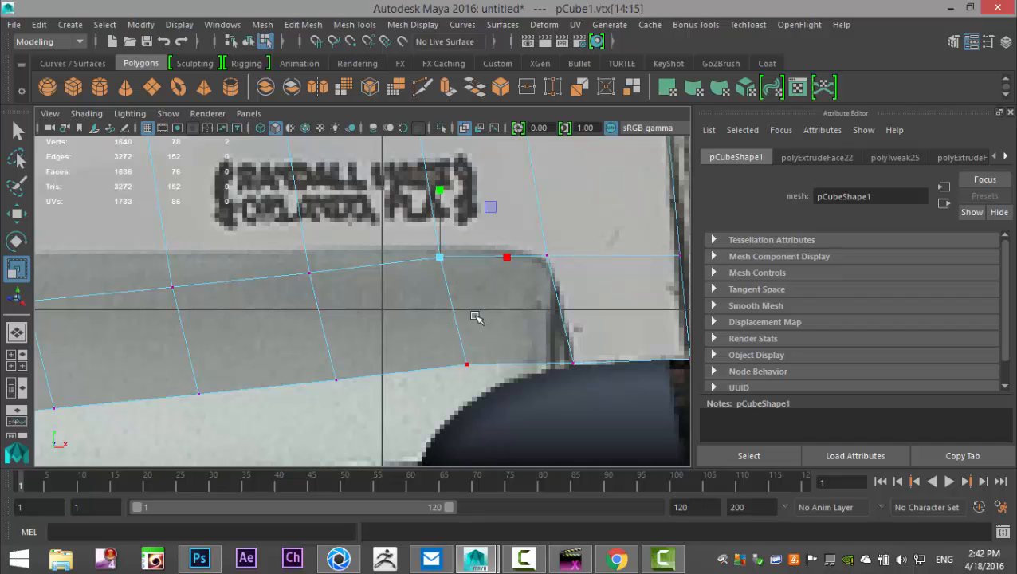
pyautogui.press('w')
pyautogui.moveTo(443, 261); pyautogui.dragTo(443, 252)
# Raise the next two middle-row vertex pairs toward the tip onto the groove's upper edge below the engraved lettering
pyautogui.moveTo(275, 266); pyautogui.dragTo(356, 346)
pyautogui.click(311, 224)
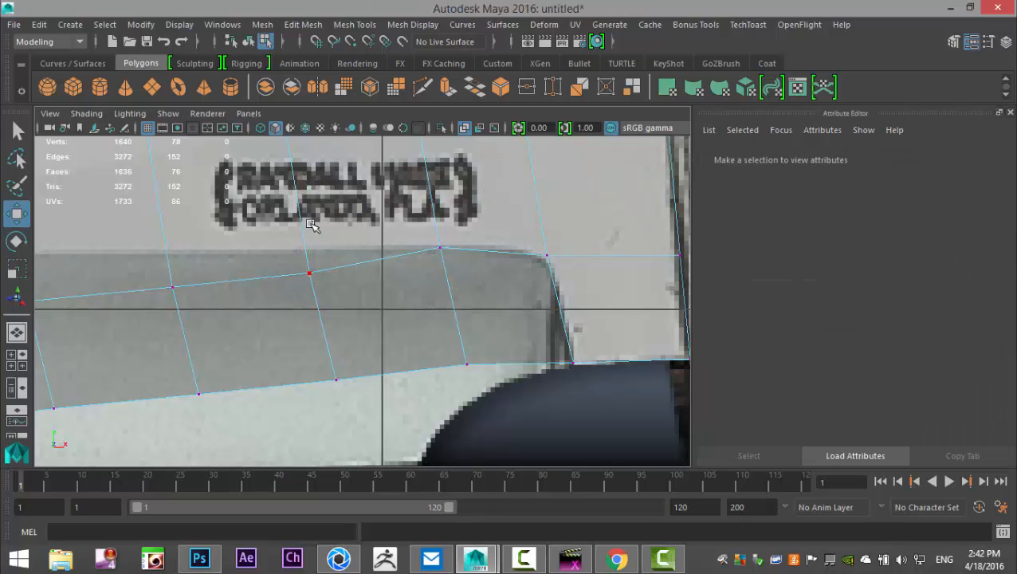
pyautogui.moveTo(293, 258); pyautogui.dragTo(323, 285)
pyautogui.moveTo(312, 203); pyautogui.dragTo(316, 177)
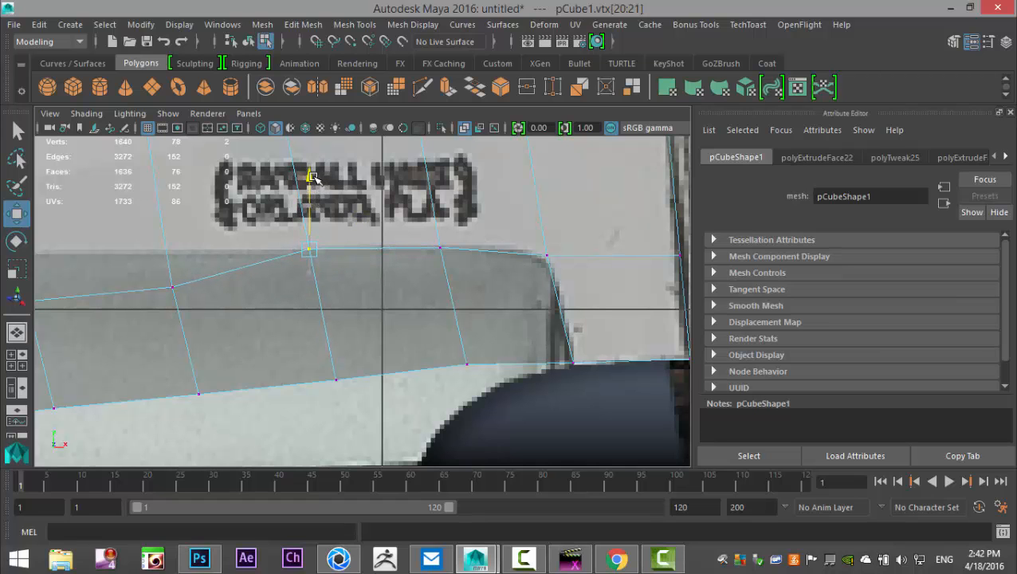
pyautogui.keyDown('alt'); pyautogui.moveTo(260, 349); pyautogui.dragTo(479, 349, button='middle'); pyautogui.keyUp('alt')
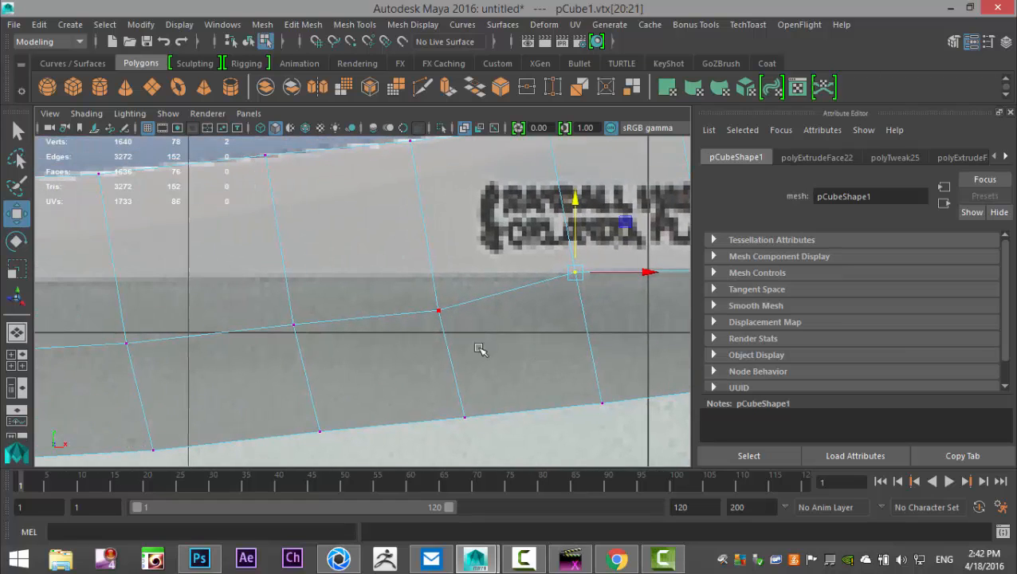
pyautogui.click(445, 314)
pyautogui.moveTo(438, 238); pyautogui.dragTo(436, 202)
# Raise three more middle-row vertex pairs along the center of the blade to the groove's upper edge
pyautogui.moveTo(244, 309); pyautogui.dragTo(328, 344)
pyautogui.moveTo(295, 253); pyautogui.dragTo(297, 205)
pyautogui.moveTo(93, 330); pyautogui.dragTo(144, 369)
pyautogui.moveTo(137, 268); pyautogui.dragTo(137, 200)
pyautogui.keyDown('alt'); pyautogui.moveTo(148, 381); pyautogui.dragTo(685, 370, button='middle'); pyautogui.keyUp('alt')
pyautogui.moveTo(406, 328); pyautogui.dragTo(447, 382)
pyautogui.moveTo(426, 276); pyautogui.dragTo(428, 206)
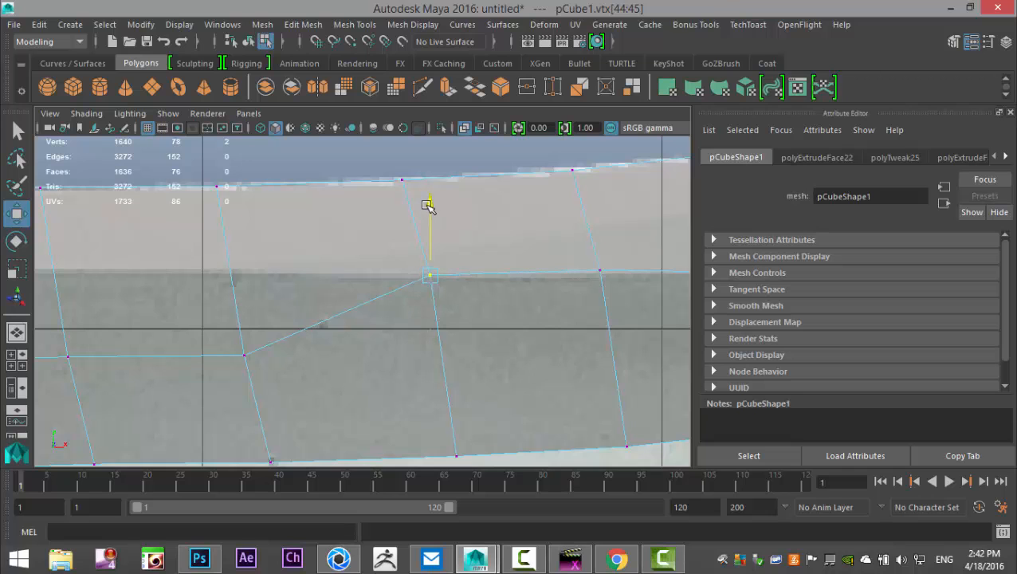
# Continue toward the tip by raising three further middle-row vertex pairs onto the boundary between the light and dark blade areas
pyautogui.moveTo(213, 327); pyautogui.dragTo(300, 411)
pyautogui.moveTo(245, 282); pyautogui.dragTo(246, 202)
pyautogui.keyDown('alt'); pyautogui.moveTo(199, 379); pyautogui.dragTo(454, 365, button='middle'); pyautogui.keyUp('alt')
pyautogui.click(415, 360)
pyautogui.moveTo(413, 285); pyautogui.dragTo(408, 200)
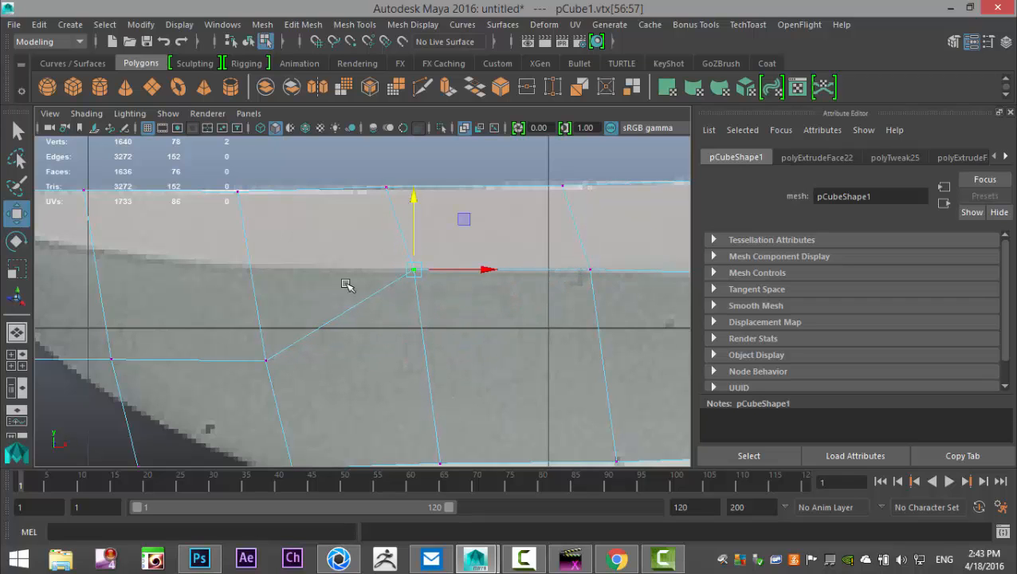
pyautogui.click(275, 357)
pyautogui.moveTo(265, 285); pyautogui.dragTo(273, 192)
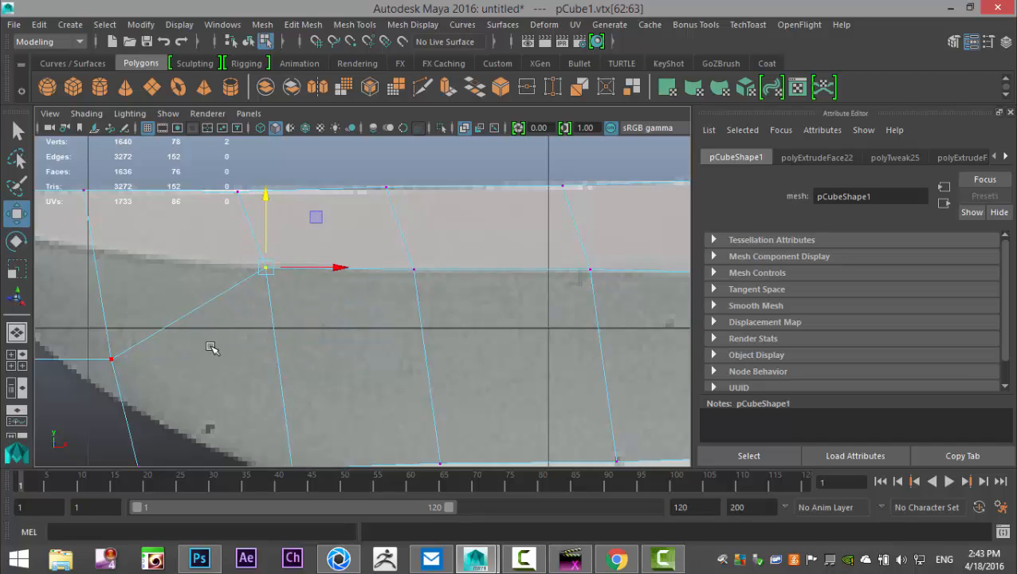
# Move the last two middle-row vertex pairs onto the curved bevel line, placing the end pair at the blade's tip
pyautogui.keyDown('alt'); pyautogui.moveTo(219, 347); pyautogui.dragTo(522, 355, button='middle'); pyautogui.keyUp('alt')
pyautogui.click(398, 352)
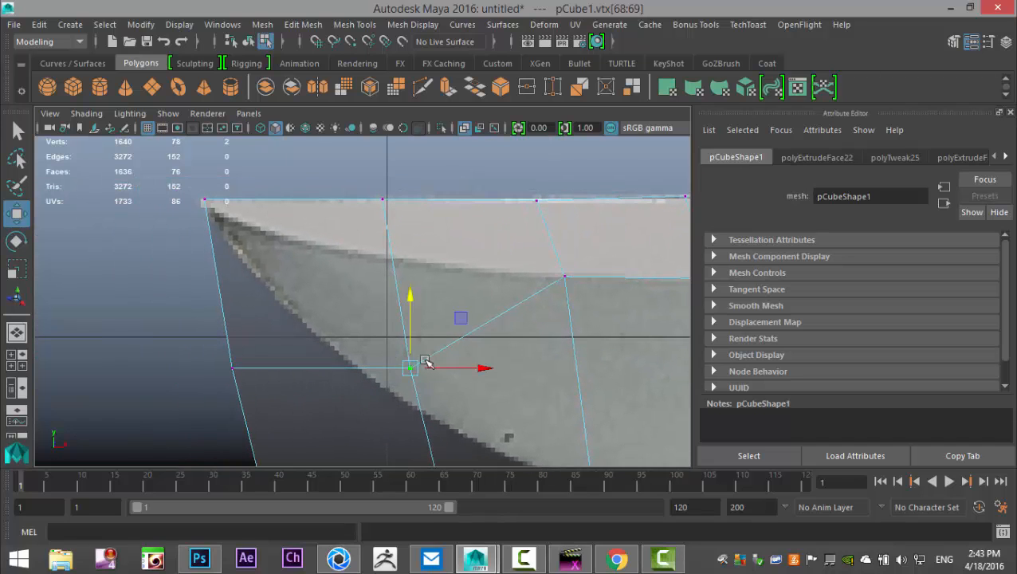
pyautogui.moveTo(408, 295); pyautogui.dragTo(415, 198)
pyautogui.moveTo(212, 350); pyautogui.dragTo(268, 409)
pyautogui.moveTo(231, 368); pyautogui.dragTo(274, 280)
pyautogui.moveTo(293, 245); pyautogui.dragTo(212, 216)
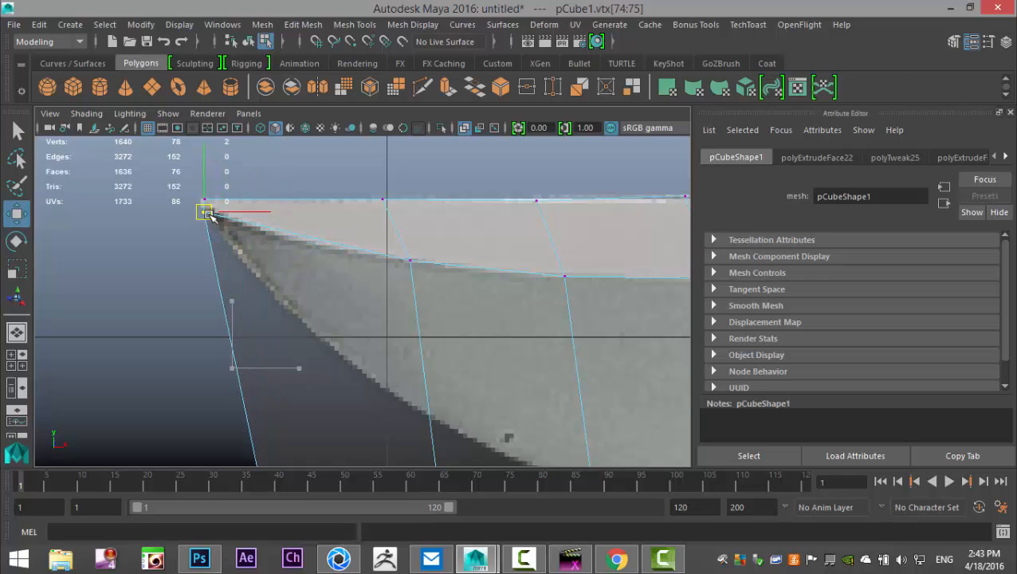
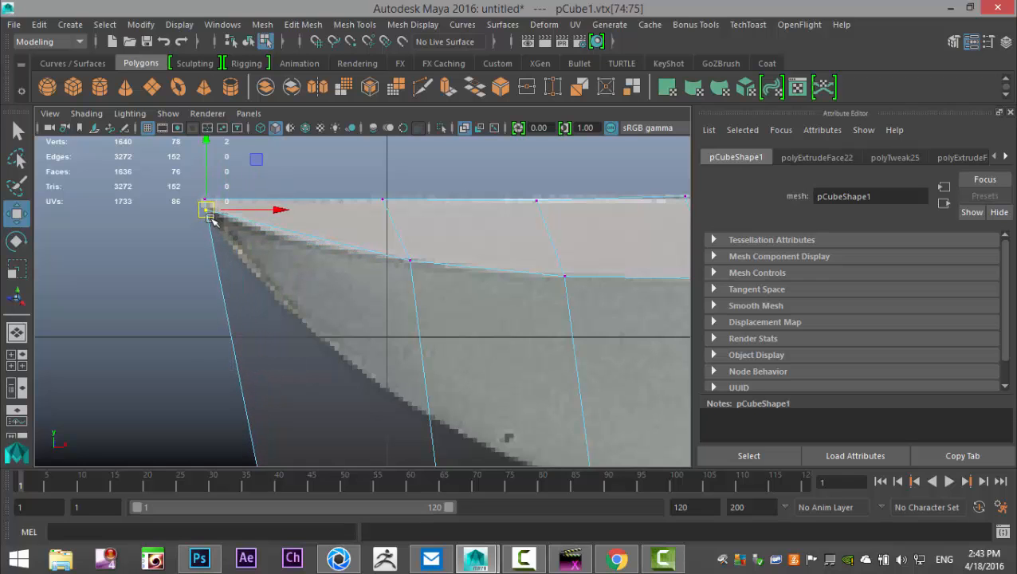
# Lower the two bottom-row vertex pairs near the guard's notch, one onto the notch curve and the other onto the cutting edge
pyautogui.scroll(-5, 263, 333)
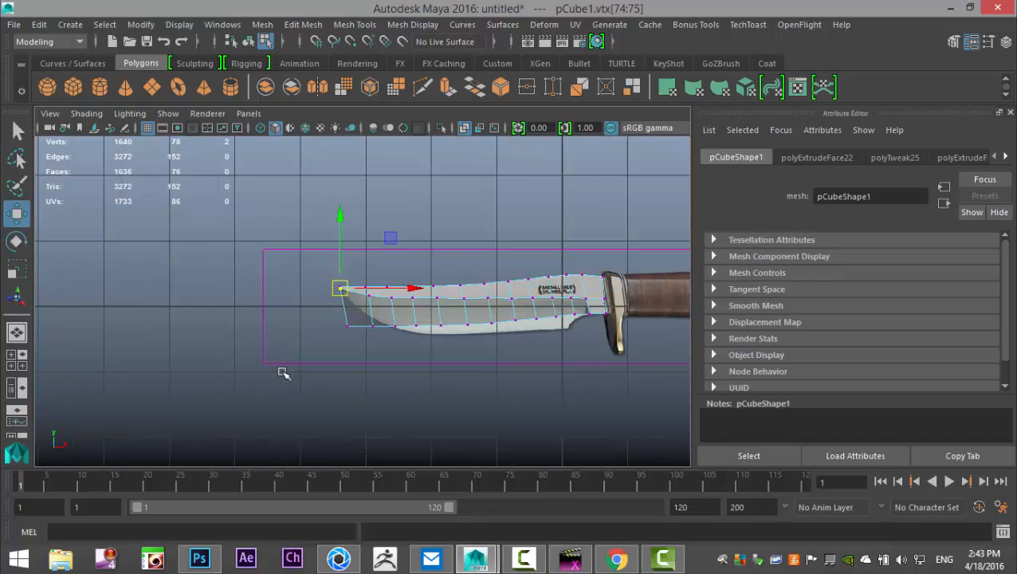
pyautogui.scroll(2, 292, 378)
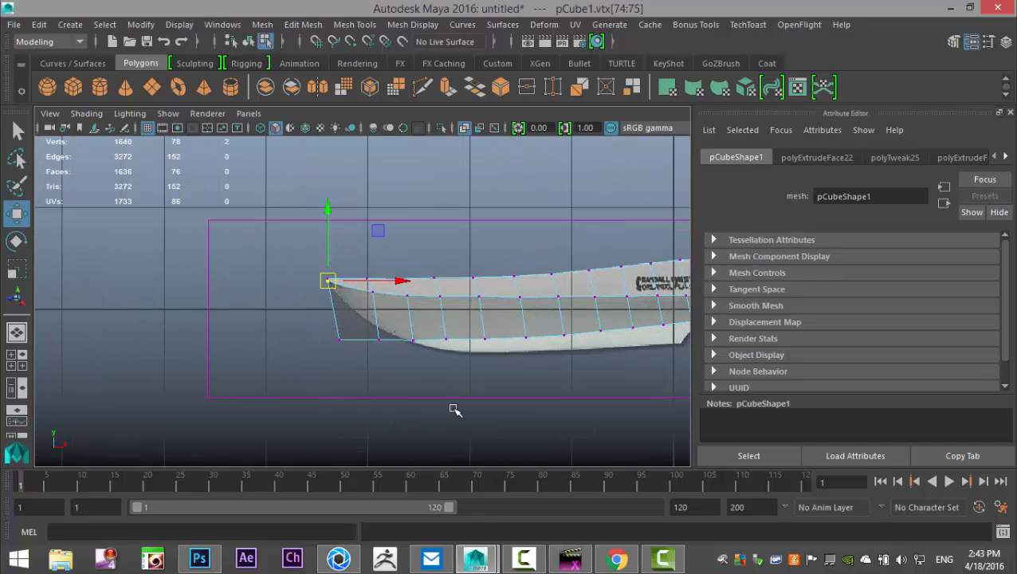
pyautogui.keyDown('alt'); pyautogui.moveTo(472, 408); pyautogui.dragTo(266, 373, button='middle'); pyautogui.keyUp('alt')
pyautogui.keyDown('alt'); pyautogui.moveTo(335, 381); pyautogui.dragTo(461, 372, button='right'); pyautogui.keyUp('alt')
pyautogui.keyDown('alt'); pyautogui.moveTo(552, 401); pyautogui.dragTo(418, 404, button='middle'); pyautogui.keyUp('alt')
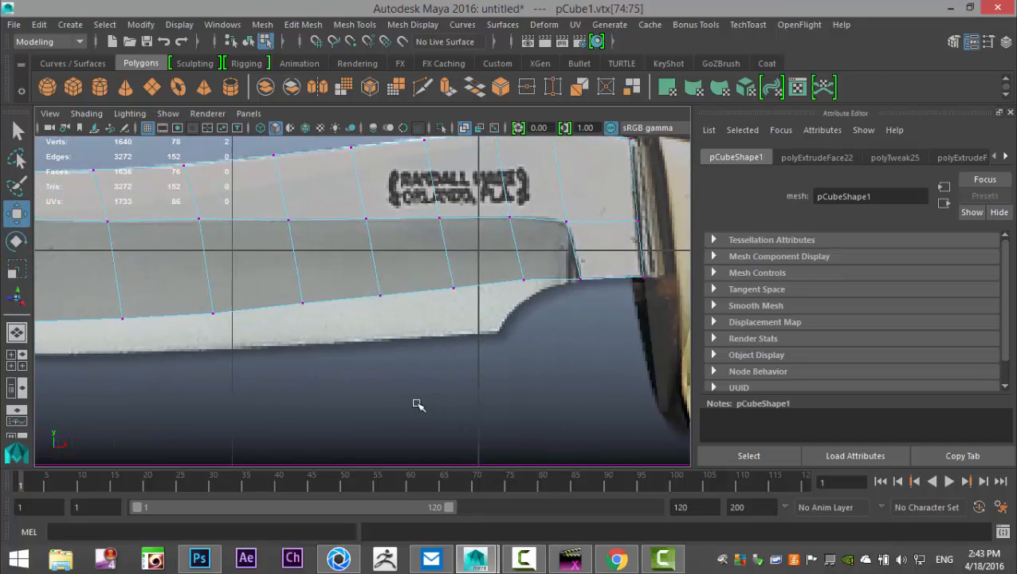
pyautogui.keyDown('alt'); pyautogui.moveTo(459, 415); pyautogui.dragTo(512, 415, button='right'); pyautogui.keyUp('alt')
pyautogui.keyDown('alt'); pyautogui.moveTo(589, 407); pyautogui.dragTo(375, 409, button='middle'); pyautogui.keyUp('alt')
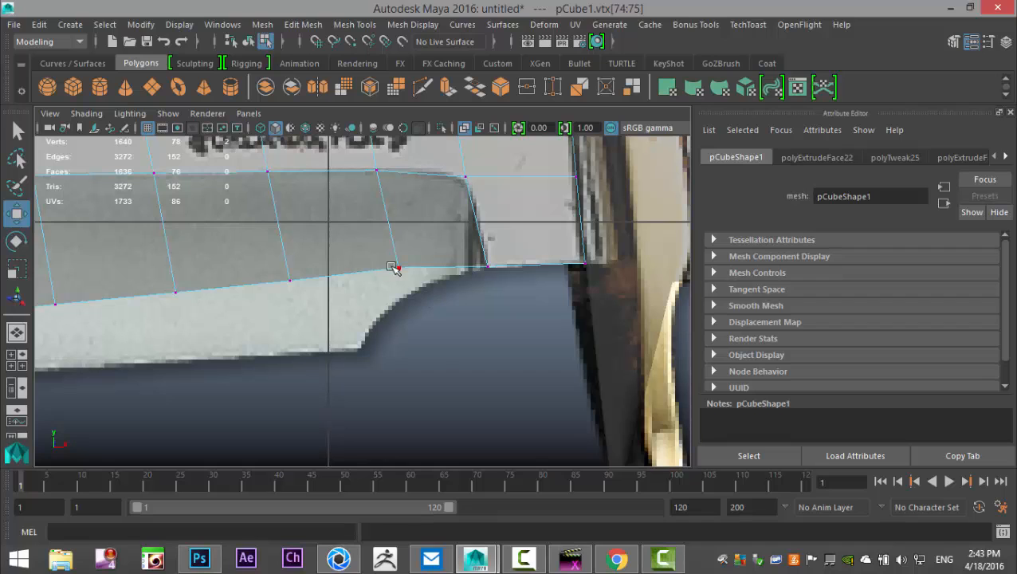
pyautogui.moveTo(386, 254); pyautogui.dragTo(414, 286)
pyautogui.moveTo(399, 195); pyautogui.dragTo(407, 225)
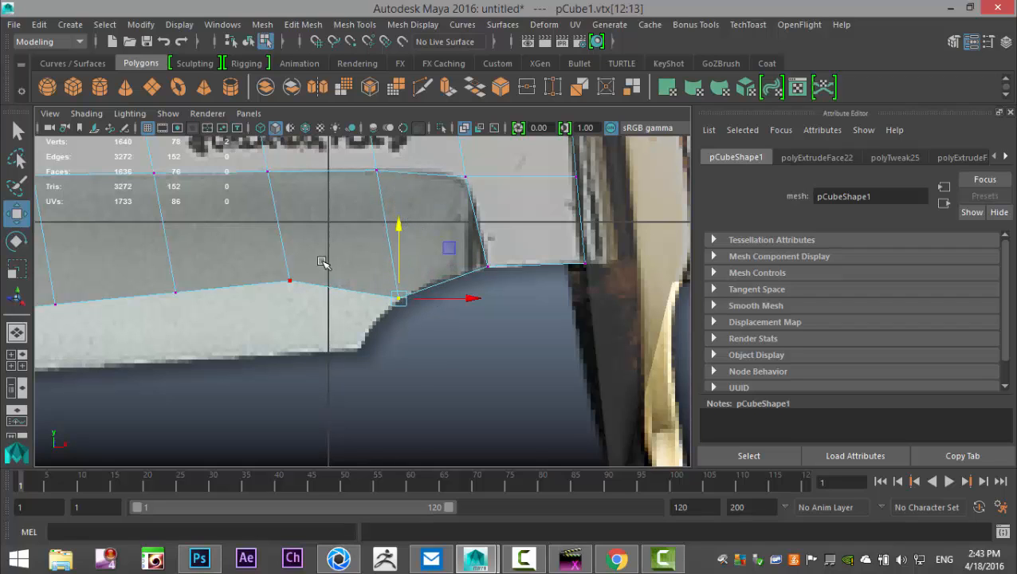
pyautogui.click(290, 282)
pyautogui.moveTo(292, 217); pyautogui.dragTo(322, 282)
# Lower the next four bottom-row vertex pairs onto the straight part of the reference cutting edge
pyautogui.keyDown('alt'); pyautogui.moveTo(370, 372); pyautogui.dragTo(576, 369, button='middle'); pyautogui.keyUp('alt')
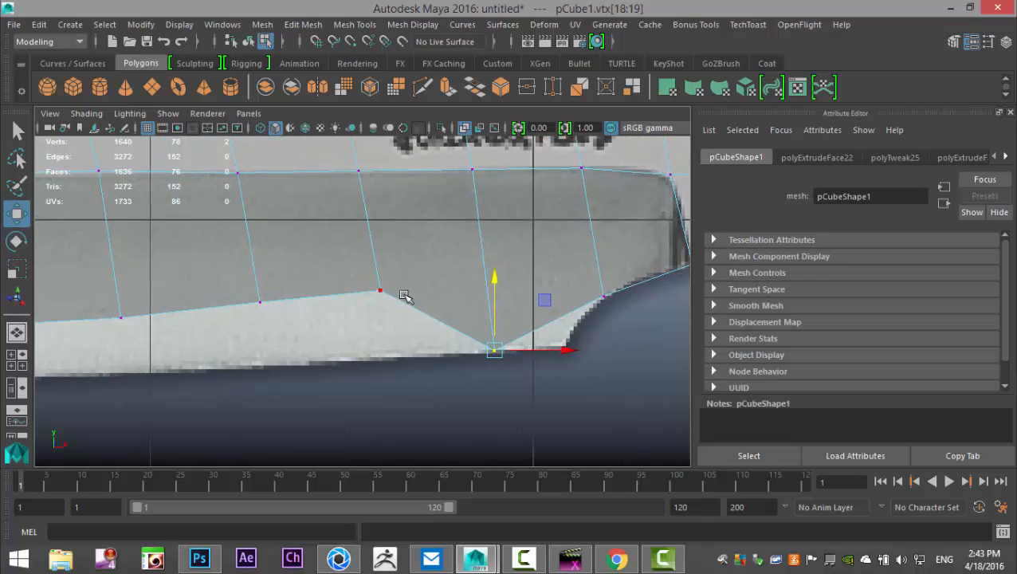
pyautogui.click(410, 319)
pyautogui.moveTo(378, 216); pyautogui.dragTo(397, 286)
pyautogui.click(285, 328)
pyautogui.moveTo(261, 230); pyautogui.dragTo(271, 291)
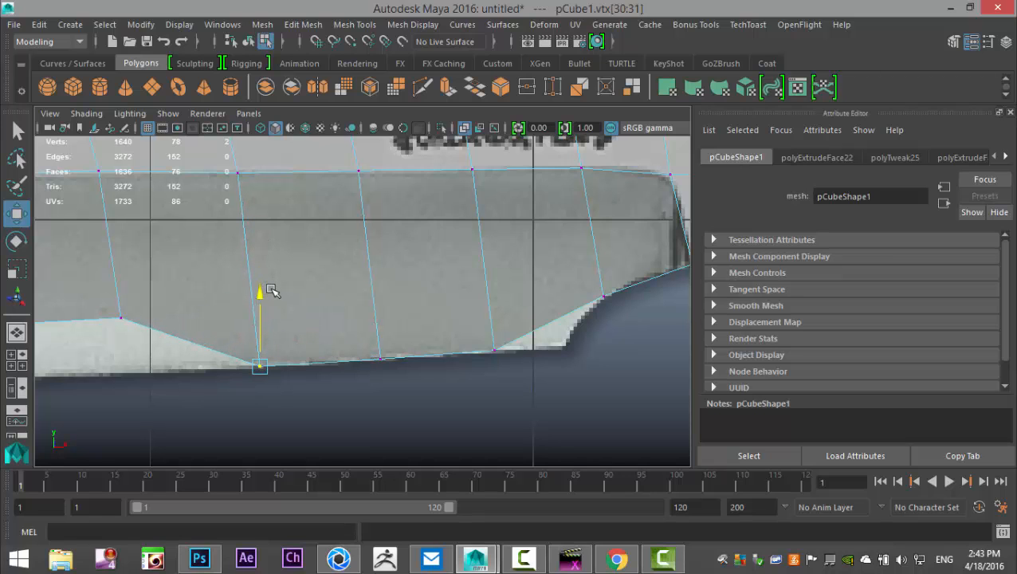
pyautogui.keyDown('alt'); pyautogui.moveTo(263, 328); pyautogui.dragTo(342, 278, button='middle'); pyautogui.keyUp('alt')
pyautogui.moveTo(204, 284); pyautogui.dragTo(410, 353)
pyautogui.moveTo(309, 239); pyautogui.dragTo(334, 302)
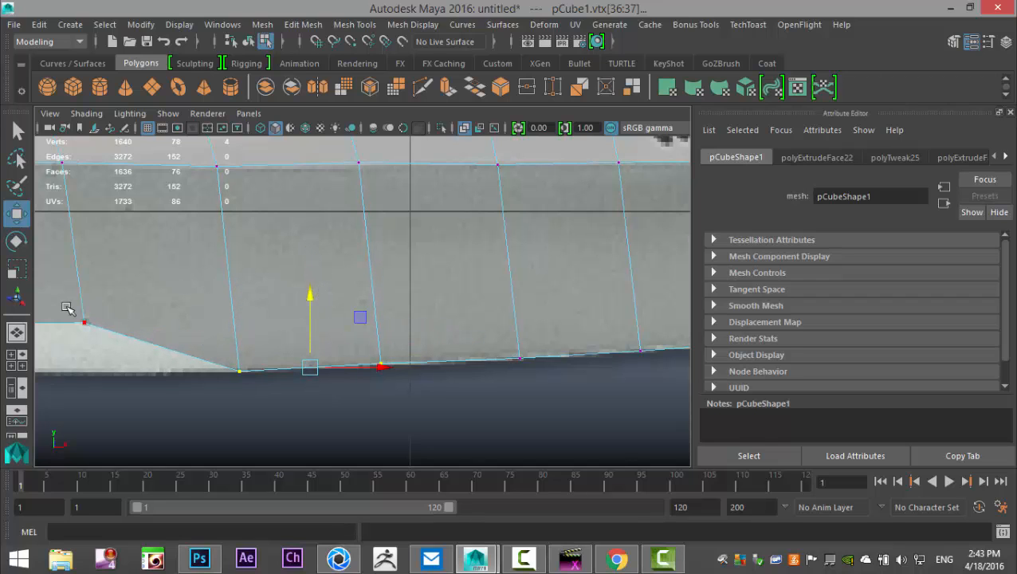
# Lower two more bottom-row vertex pairs to the cutting edge where it begins curving toward the tip
pyautogui.moveTo(115, 356); pyautogui.dragTo(117, 358)
pyautogui.moveTo(88, 252); pyautogui.dragTo(105, 297)
pyautogui.moveTo(154, 379)
pyautogui.keyDown('alt'); pyautogui.mouseDown(button='middle')
pyautogui.moveTo(444, 401)
pyautogui.moveTo(539, 363)
pyautogui.mouseUp(button='middle'); pyautogui.keyUp('alt')
pyautogui.moveTo(298, 285); pyautogui.dragTo(359, 349)
pyautogui.moveTo(324, 237); pyautogui.dragTo(325, 284)
# Fit the last three bottom-row vertex pairs to the curved cutting edge leading up to the blade's tip
pyautogui.keyDown('alt'); pyautogui.moveTo(293, 395); pyautogui.dragTo(486, 430, button='middle'); pyautogui.keyUp('alt')
pyautogui.moveTo(374, 324); pyautogui.dragTo(432, 405)
pyautogui.moveTo(400, 274); pyautogui.dragTo(397, 283)
pyautogui.moveTo(256, 320); pyautogui.dragTo(294, 382)
pyautogui.moveTo(269, 270); pyautogui.dragTo(280, 229)
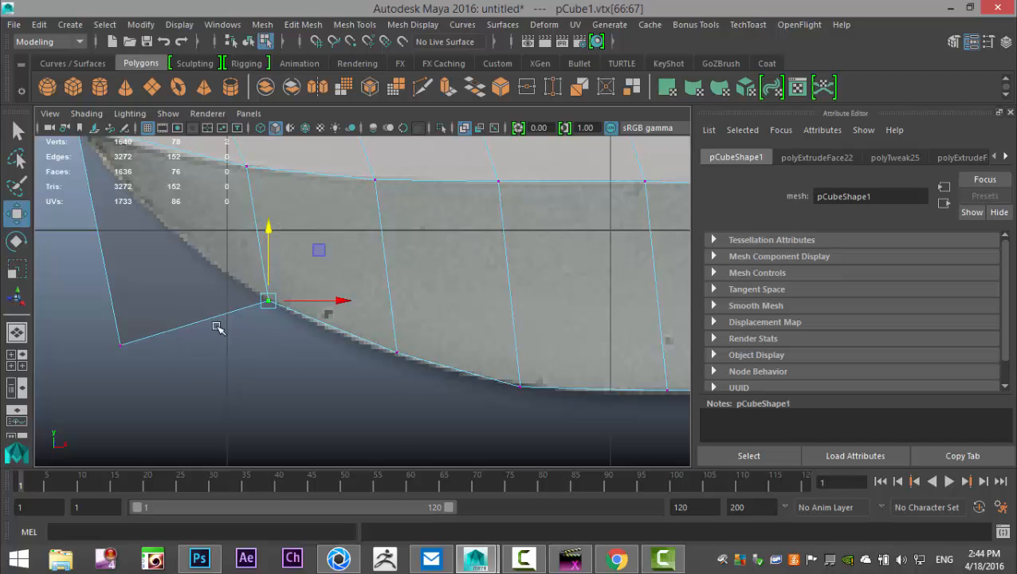
pyautogui.keyDown('alt'); pyautogui.moveTo(218, 327); pyautogui.dragTo(332, 409, button='middle'); pyautogui.keyUp('alt')
pyautogui.click(321, 440)
pyautogui.moveTo(306, 420); pyautogui.dragTo(329, 289)
pyautogui.keyDown('alt'); pyautogui.moveTo(445, 373); pyautogui.dragTo(137, 303, button='middle'); pyautogui.keyUp('alt')
pyautogui.keyDown('alt'); pyautogui.moveTo(546, 366); pyautogui.dragTo(254, 359, button='middle'); pyautogui.keyUp('alt')
pyautogui.keyDown('alt'); pyautogui.moveTo(499, 381); pyautogui.dragTo(548, 449, button='middle'); pyautogui.keyUp('alt')
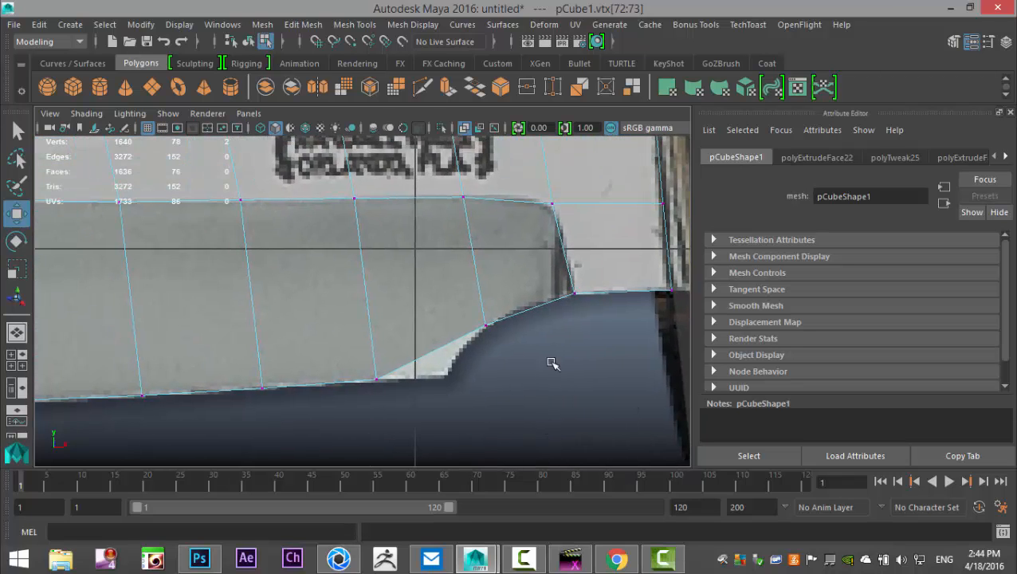
# Insert a vertical edge loop across the blade between the last two loops before the notch near the guard
pyautogui.click(308, 26)
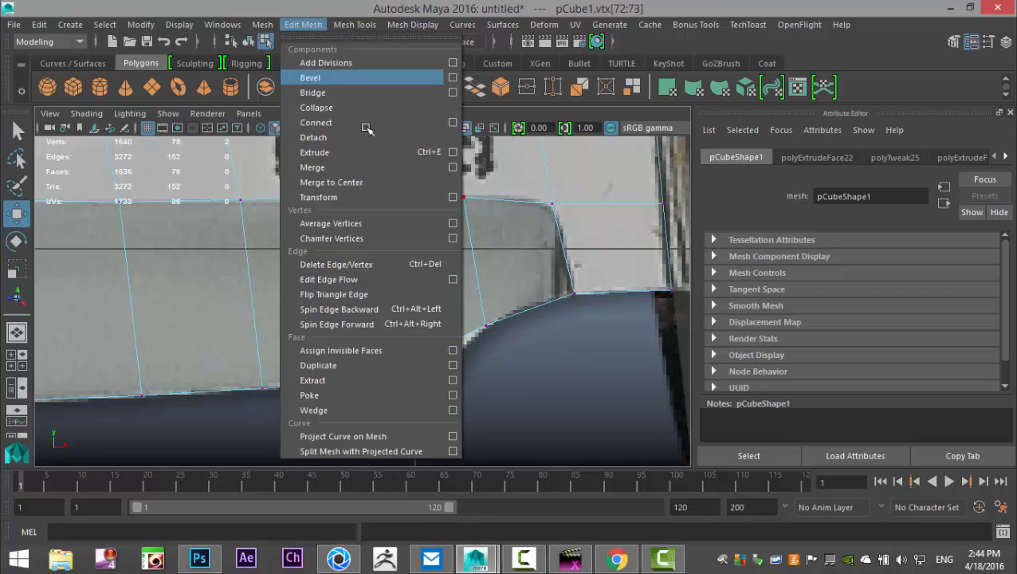
pyautogui.moveTo(355, 24)
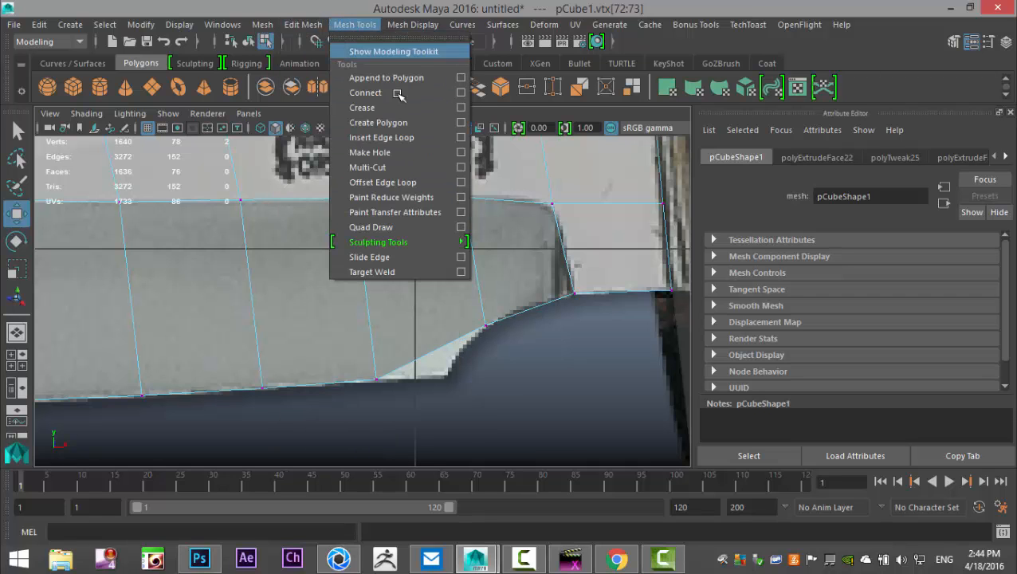
pyautogui.click(414, 137)
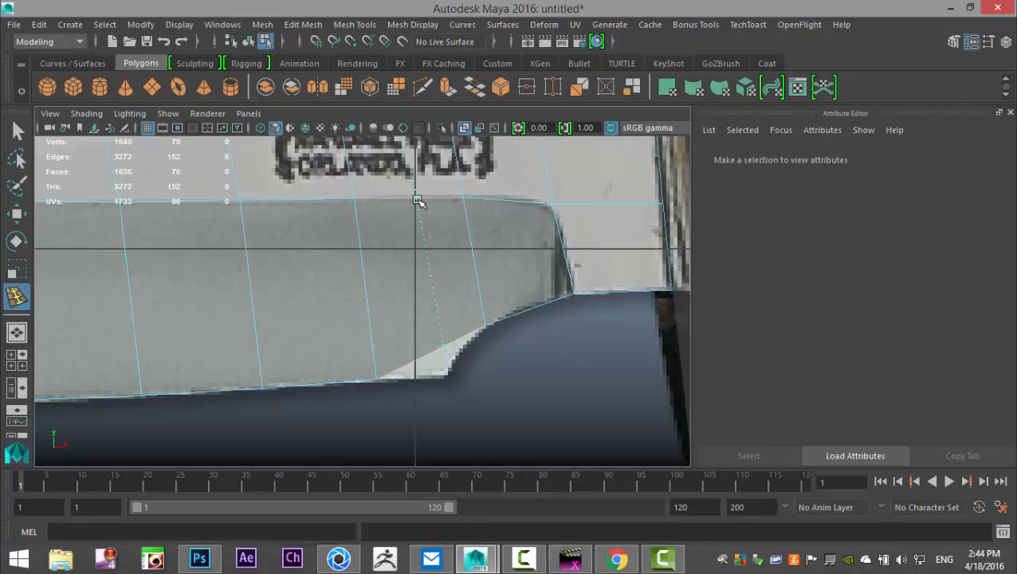
pyautogui.click(406, 201)
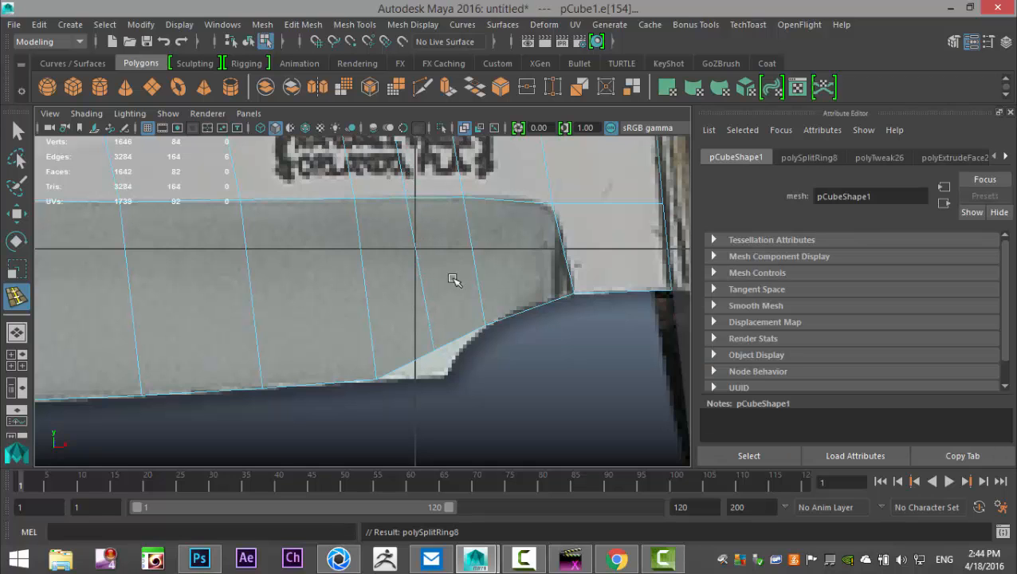
# Move the new loop's bottom vertex pair onto the reference corner where the cutting edge meets the notch
pyautogui.press('q')
pyautogui.moveTo(432, 339); pyautogui.dragTo(397, 218, button='right')
pyautogui.moveTo(421, 328); pyautogui.dragTo(505, 443)
pyautogui.moveTo(425, 329); pyautogui.dragTo(448, 405)
pyautogui.press('w')
pyautogui.moveTo(438, 357); pyautogui.dragTo(446, 377)
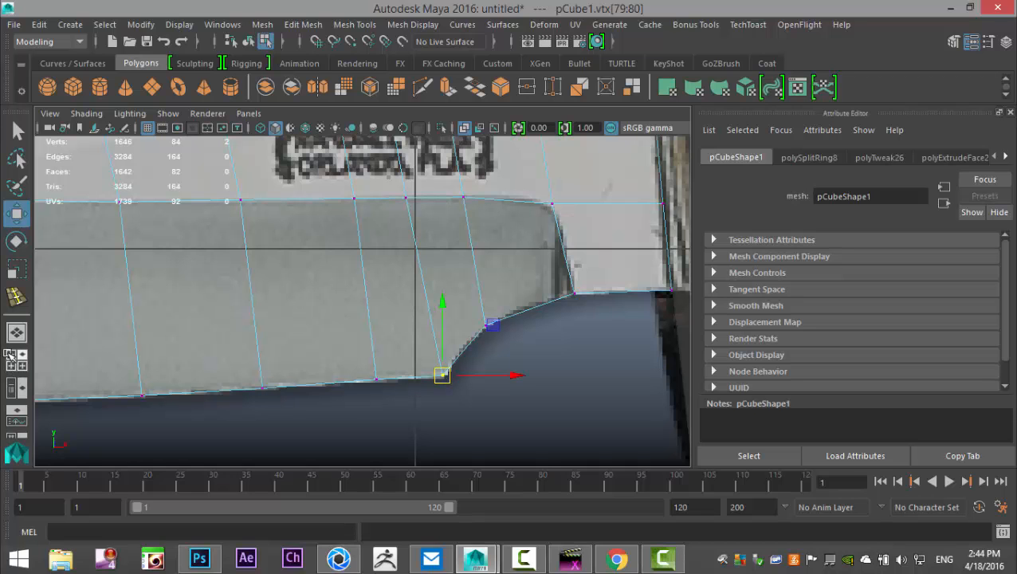
# Examine the blade in the perspective view and compare its outline with the reference image in the front view
pyautogui.click(19, 360)
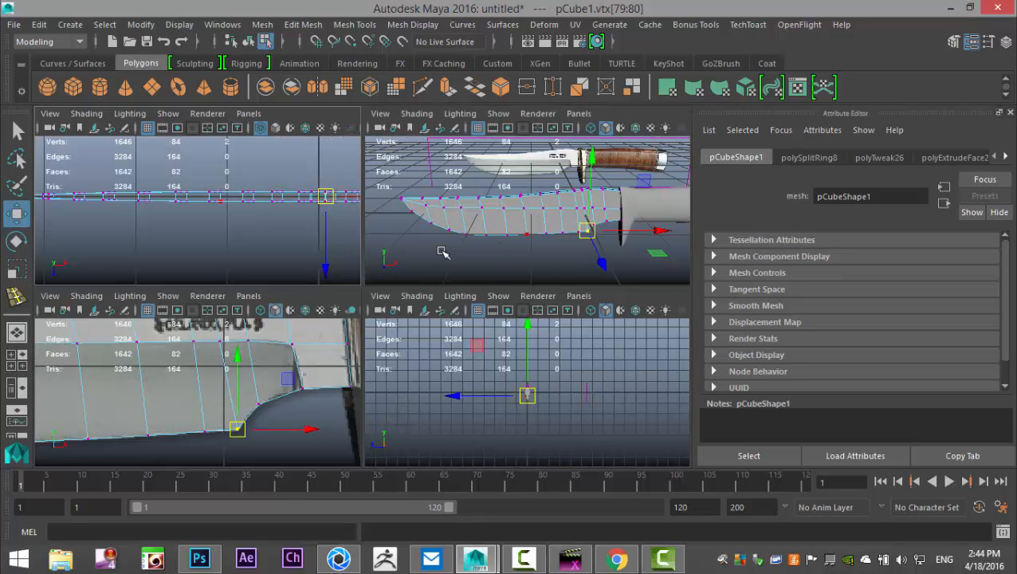
pyautogui.press('space')
pyautogui.scroll(-3, 441, 263)
pyautogui.scroll(8, 431, 291)
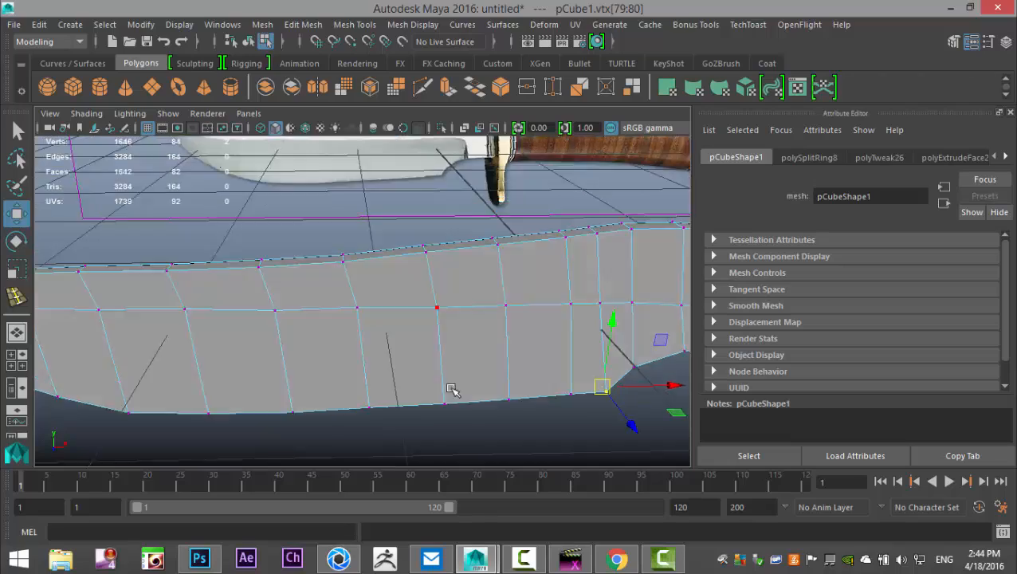
pyautogui.keyDown('alt'); pyautogui.moveTo(452, 390); pyautogui.dragTo(351, 383); pyautogui.keyUp('alt')
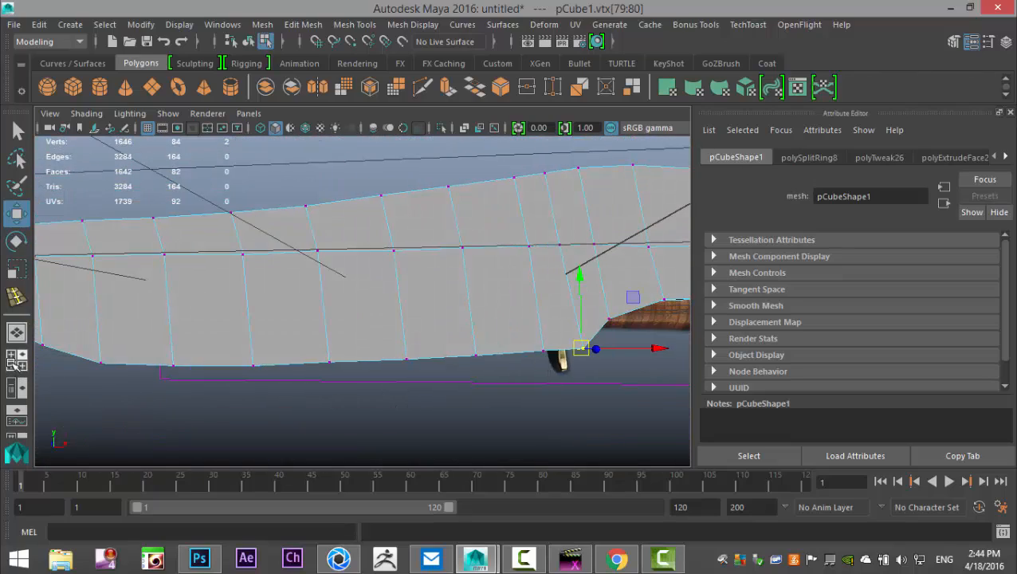
pyautogui.click(16, 355)
pyautogui.press('space')
pyautogui.scroll(-5, 287, 374)
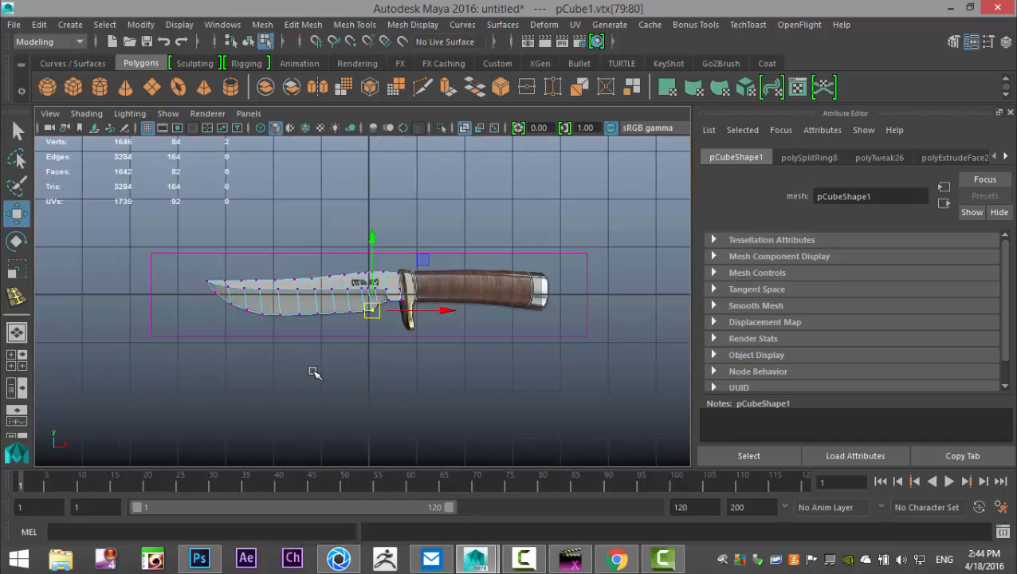
pyautogui.scroll(6, 343, 373)
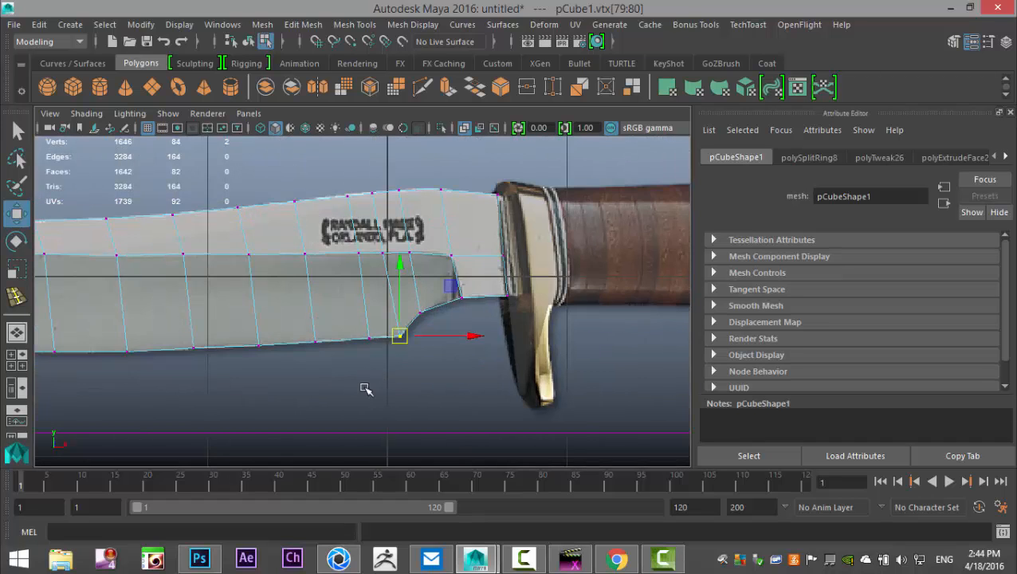
pyautogui.scroll(-5, 527, 358)
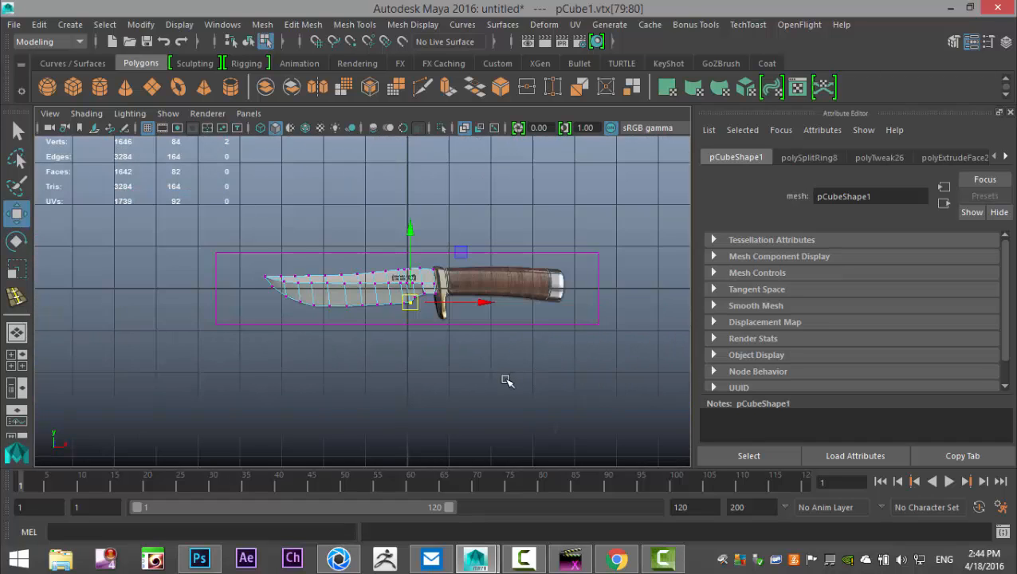
pyautogui.scroll(3, 508, 382)
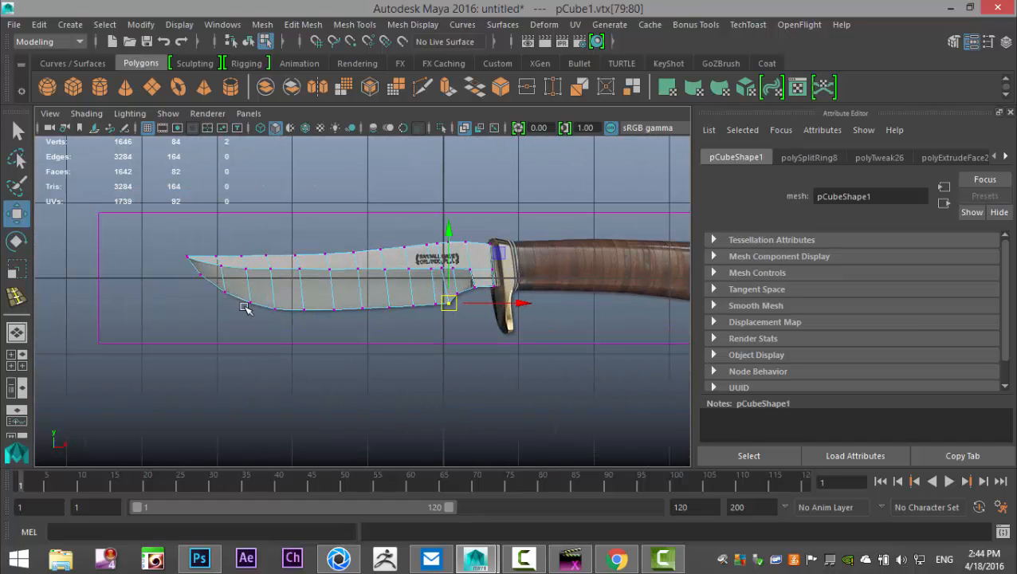
# Scale all vertex pairs along the cutting edge, from the tip to the notch, together across the blade's thickness to form a sharp edge
pyautogui.moveTo(249, 291); pyautogui.dragTo(469, 289)
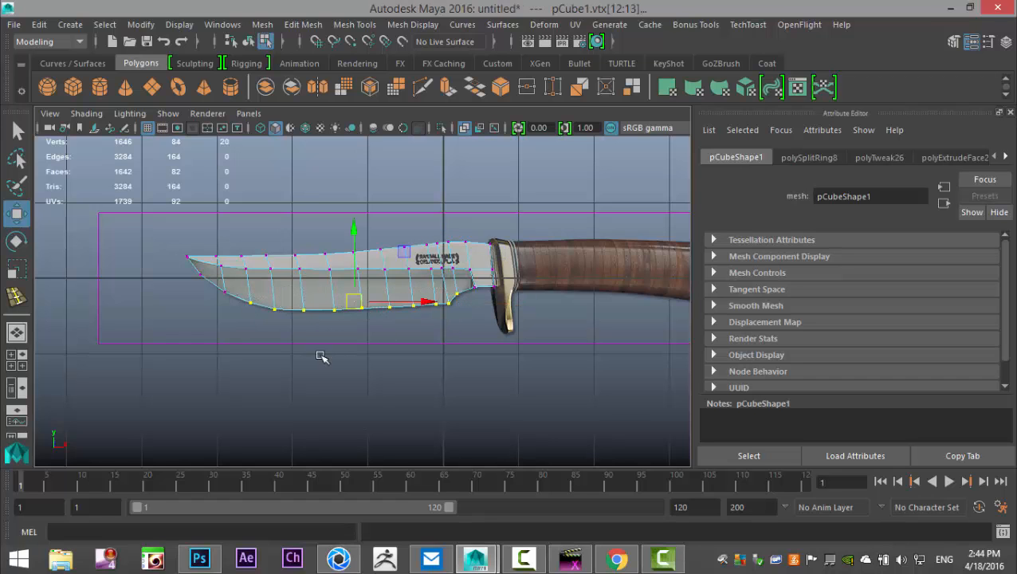
pyautogui.scroll(3, 478, 392)
pyautogui.scroll(2, 453, 391)
pyautogui.keyDown('shift'); pyautogui.moveTo(448, 354); pyautogui.dragTo(485, 402); pyautogui.keyUp('shift')
pyautogui.keyDown('shift'); pyautogui.moveTo(370, 287); pyautogui.dragTo(431, 381); pyautogui.keyUp('shift')
pyautogui.keyDown('alt'); pyautogui.moveTo(514, 387); pyautogui.dragTo(382, 366, button='middle'); pyautogui.keyUp('alt')
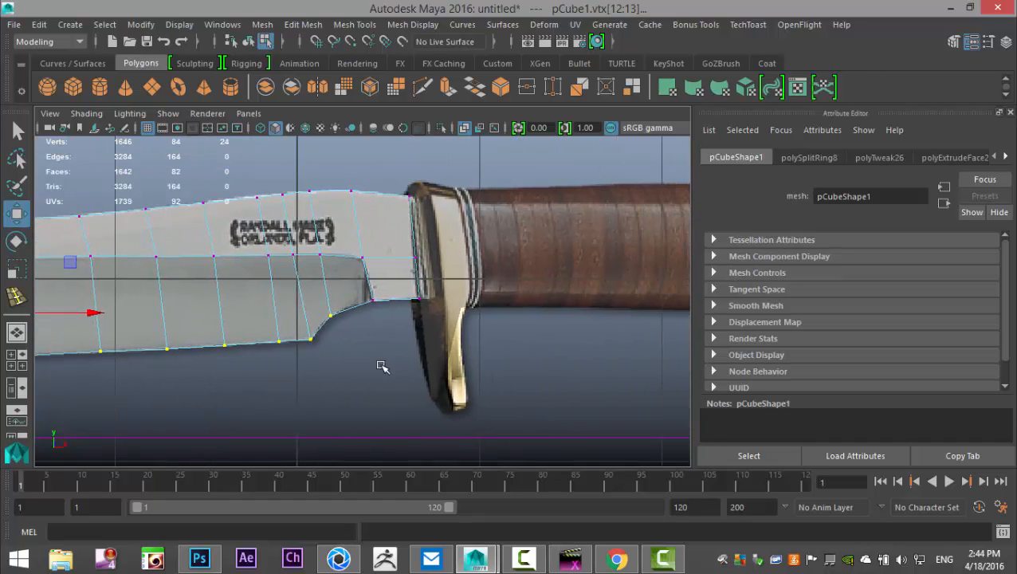
pyautogui.scroll(2, 382, 365)
pyautogui.press('a')
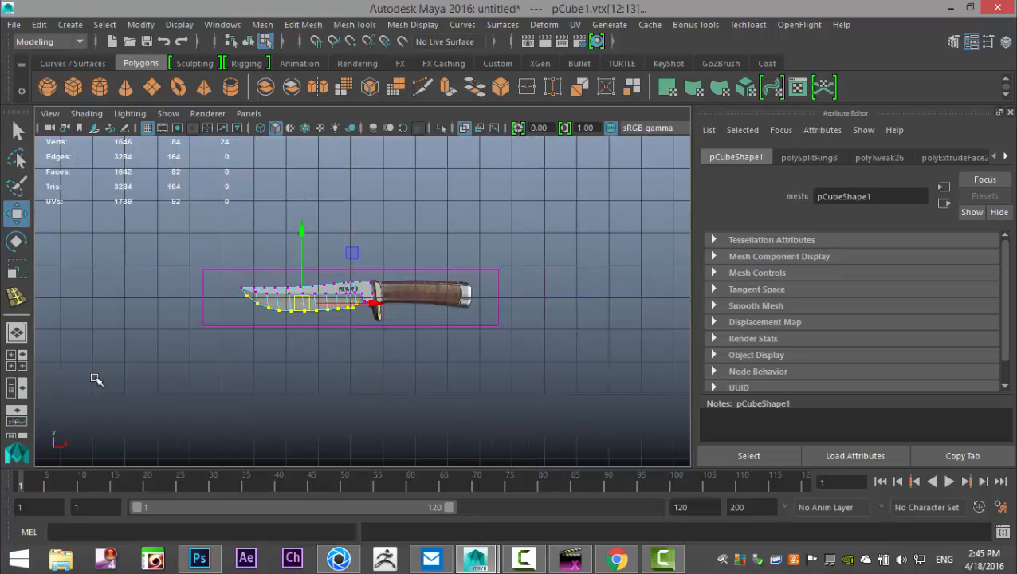
pyautogui.click(16, 359)
pyautogui.press('space')
pyautogui.scroll(3, 423, 311)
pyautogui.keyDown('alt'); pyautogui.moveTo(426, 313); pyautogui.dragTo(445, 302); pyautogui.keyUp('alt')
pyautogui.keyDown('alt'); pyautogui.moveTo(445, 302); pyautogui.dragTo(425, 385, button='middle'); pyautogui.keyUp('alt')
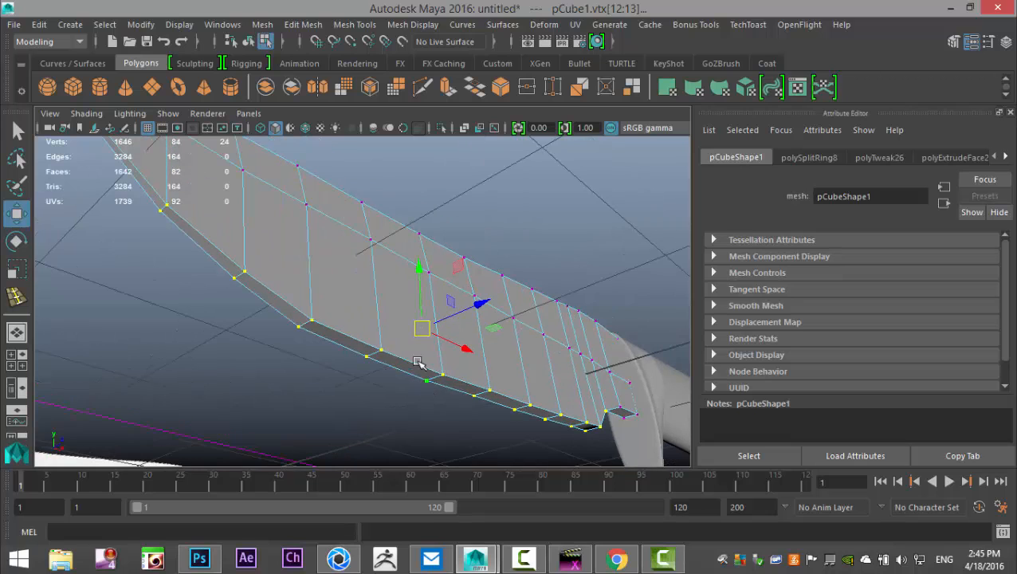
pyautogui.press('r')
pyautogui.moveTo(476, 306); pyautogui.dragTo(431, 322)
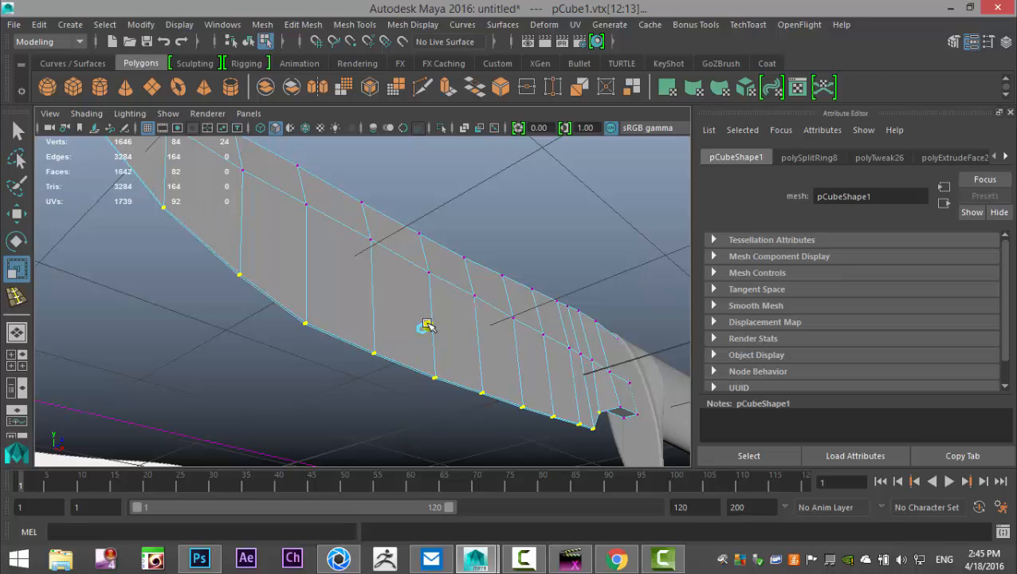
# Return to object mode and examine the blade in smooth preview, then restore the unsmoothed display
pyautogui.click(203, 369)
pyautogui.scroll(-6, 212, 368)
pyautogui.scroll(5, 213, 371)
pyautogui.keyDown('alt'); pyautogui.moveTo(236, 347); pyautogui.dragTo(355, 388); pyautogui.keyUp('alt')
pyautogui.moveTo(376, 361); pyautogui.dragTo(425, 206, button='right')
pyautogui.click(444, 361)
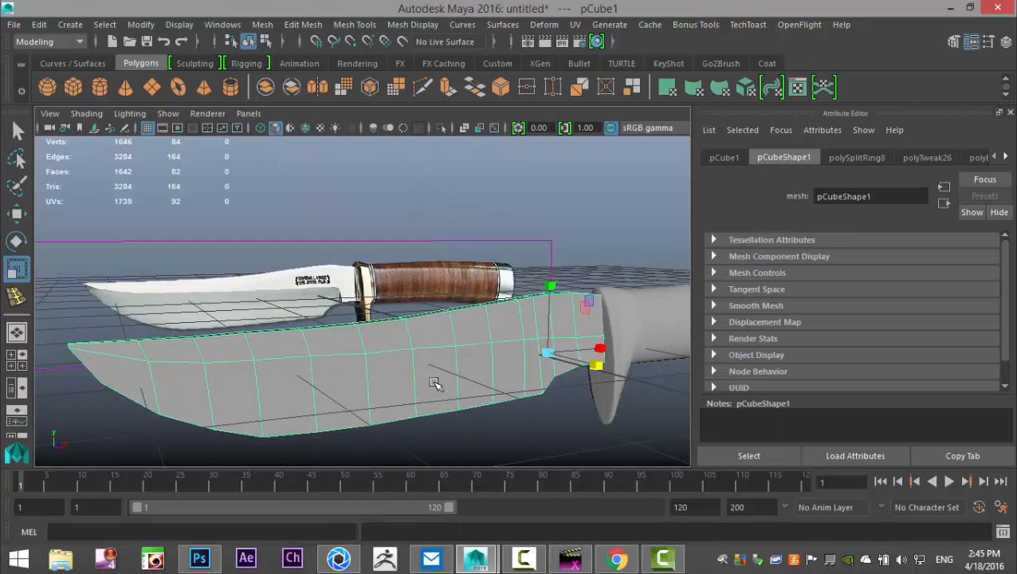
pyautogui.press('3')
pyautogui.keyDown('alt'); pyautogui.moveTo(425, 381); pyautogui.dragTo(335, 396); pyautogui.keyUp('alt')
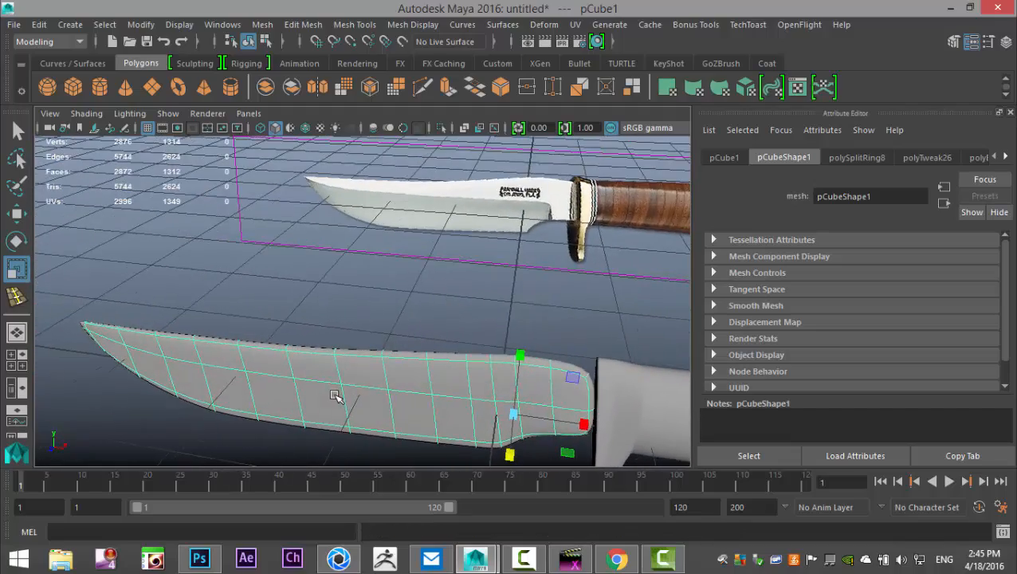
pyautogui.press('1')
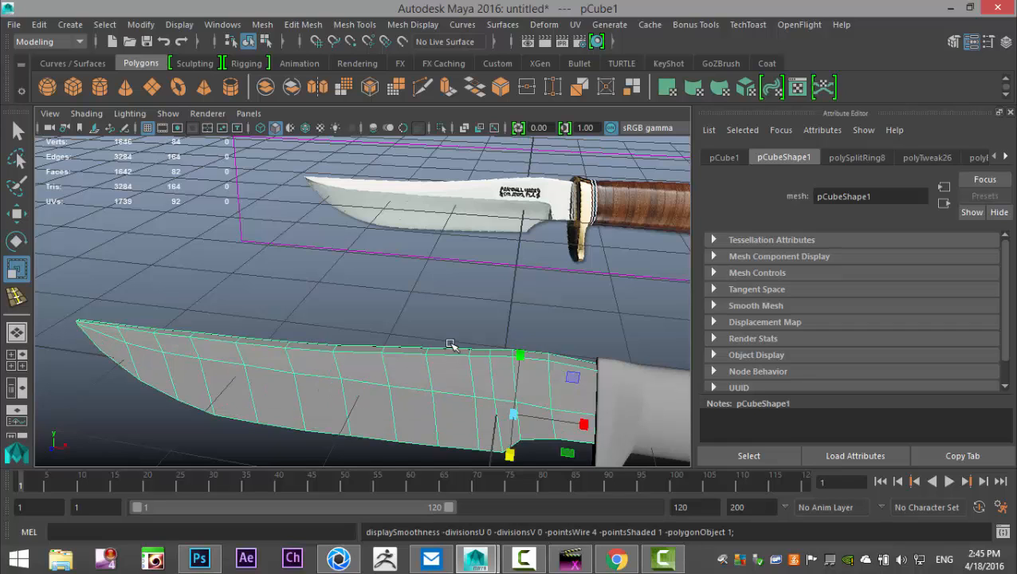
# Insert two lengthwise edge loops along the blade's spine, one close to each of its borders
pyautogui.click(351, 24)
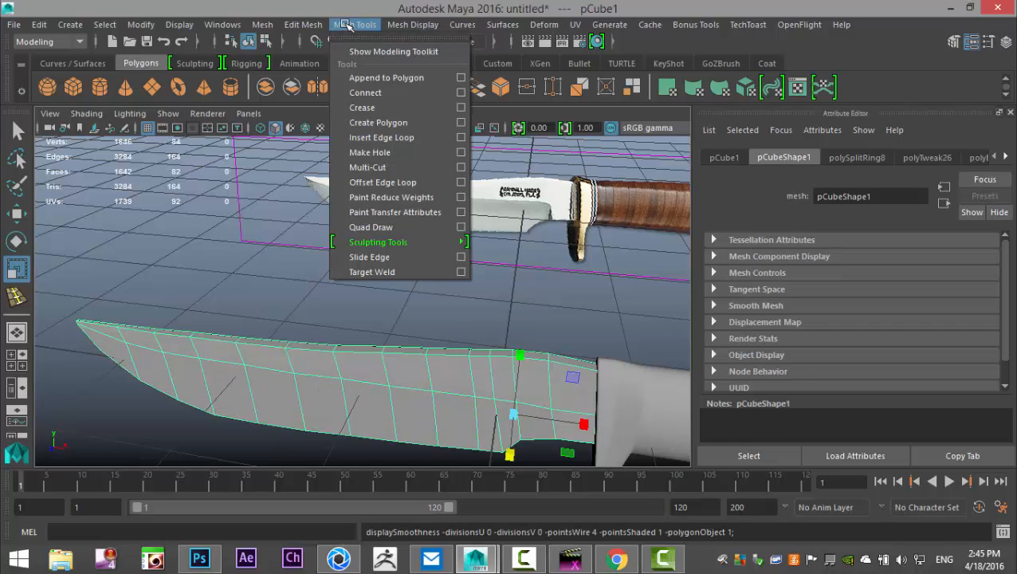
pyautogui.click(417, 138)
pyautogui.scroll(5, 407, 296)
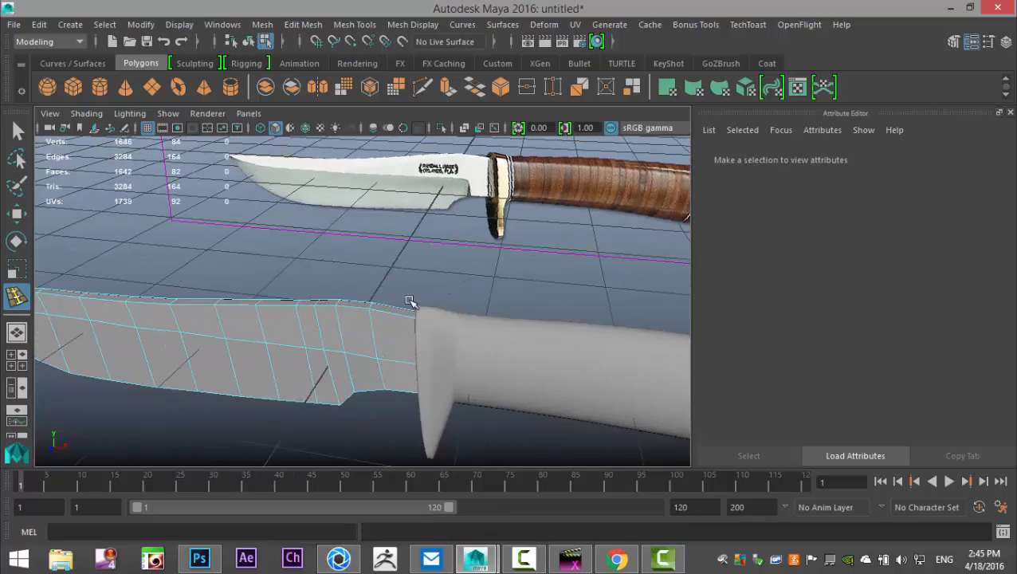
pyautogui.press('4')
pyautogui.scroll(3, 436, 363)
pyautogui.keyDown('alt'); pyautogui.moveTo(437, 364); pyautogui.dragTo(449, 336); pyautogui.keyUp('alt')
pyautogui.click(451, 327)
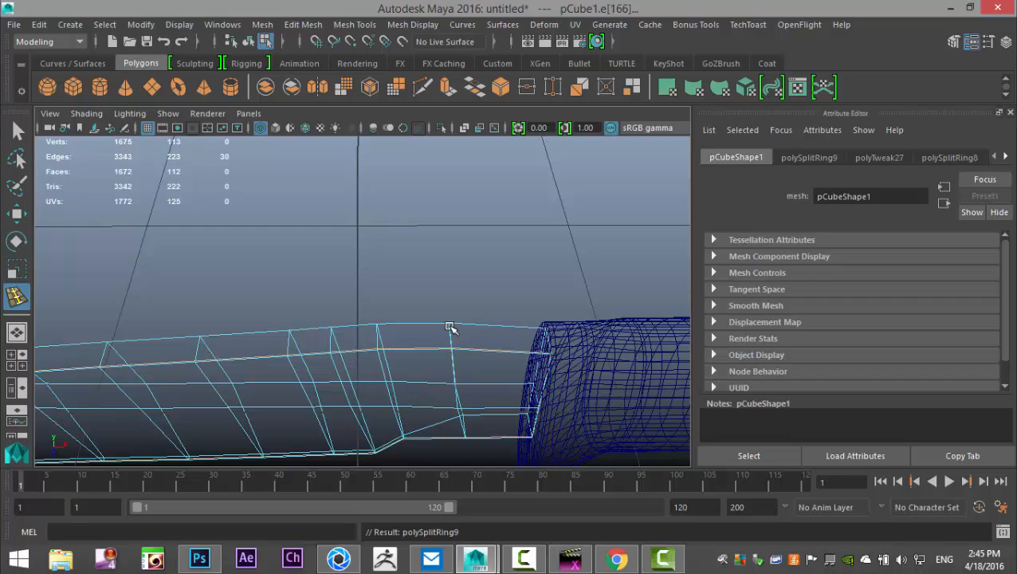
pyautogui.press('5')
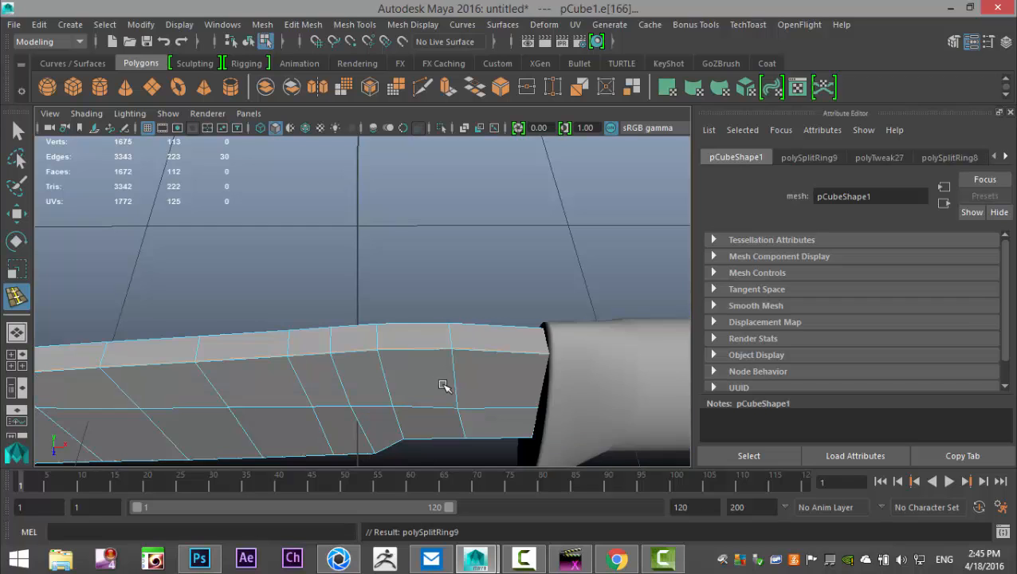
pyautogui.scroll(2, 439, 381)
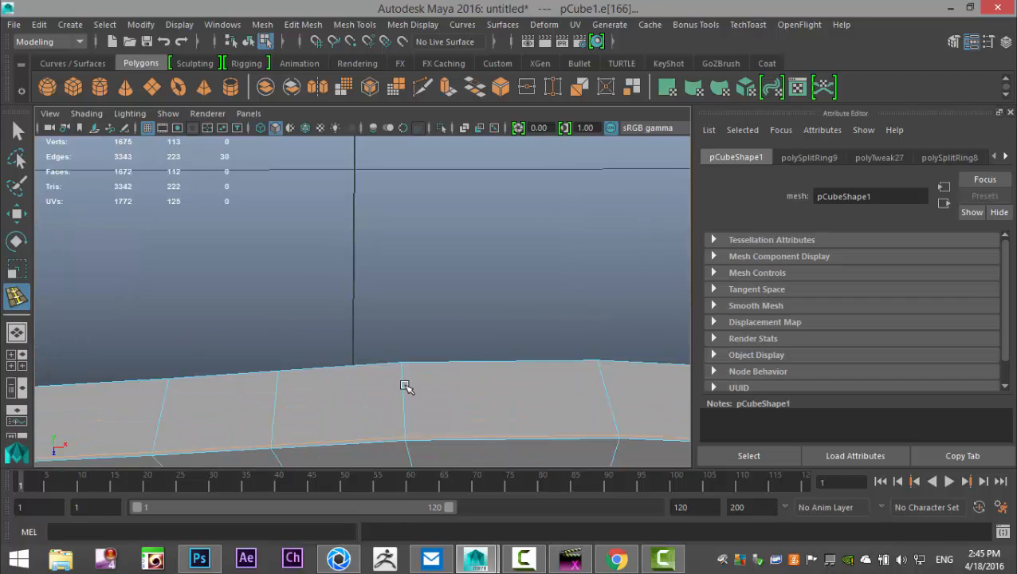
pyautogui.click(404, 365)
# Try to insert another lengthwise edge loop close to the groove line on the blade's side
pyautogui.keyDown('alt'); pyautogui.moveTo(404, 365); pyautogui.dragTo(418, 399); pyautogui.keyUp('alt')
pyautogui.scroll(3, 401, 434)
pyautogui.keyDown('alt'); pyautogui.moveTo(417, 399); pyautogui.dragTo(516, 458, button='middle'); pyautogui.keyUp('alt')
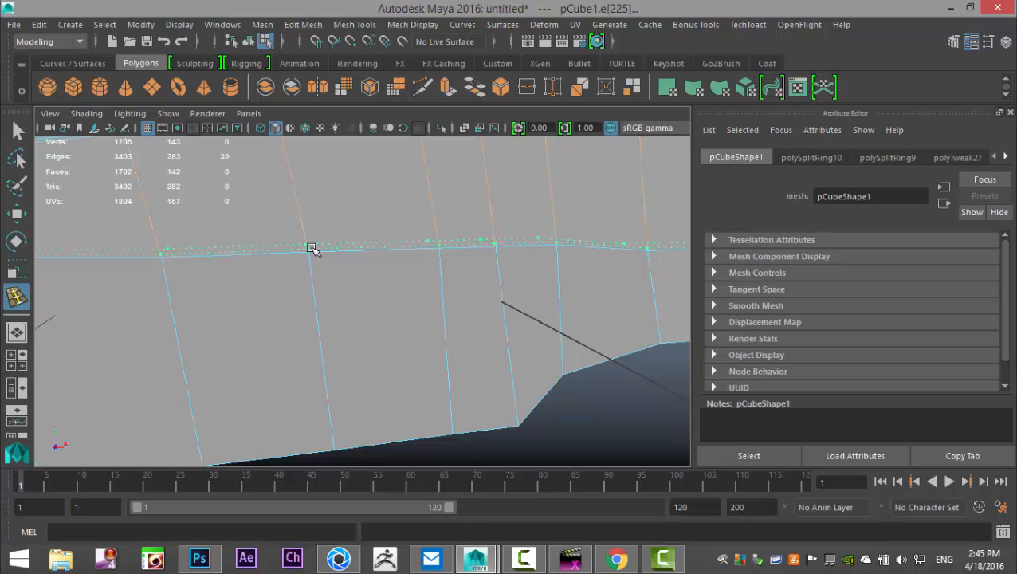
pyautogui.moveTo(314, 250); pyautogui.dragTo(317, 253)
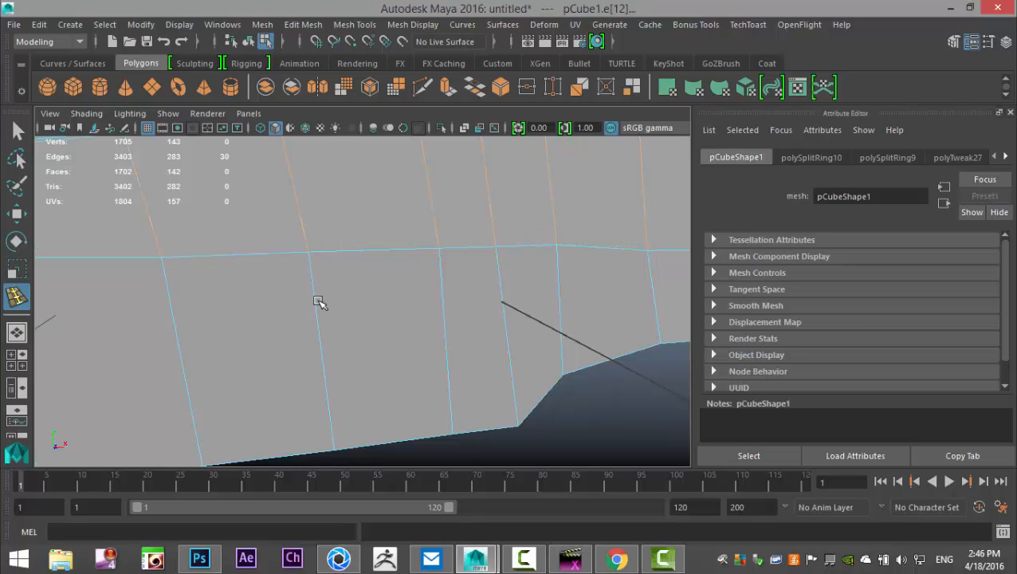
# Leave the edge loop tool for object mode and check the smoothed blade near the guard before restoring the unsmoothed display
pyautogui.press('q')
pyautogui.moveTo(329, 282); pyautogui.dragTo(391, 133, button='right')
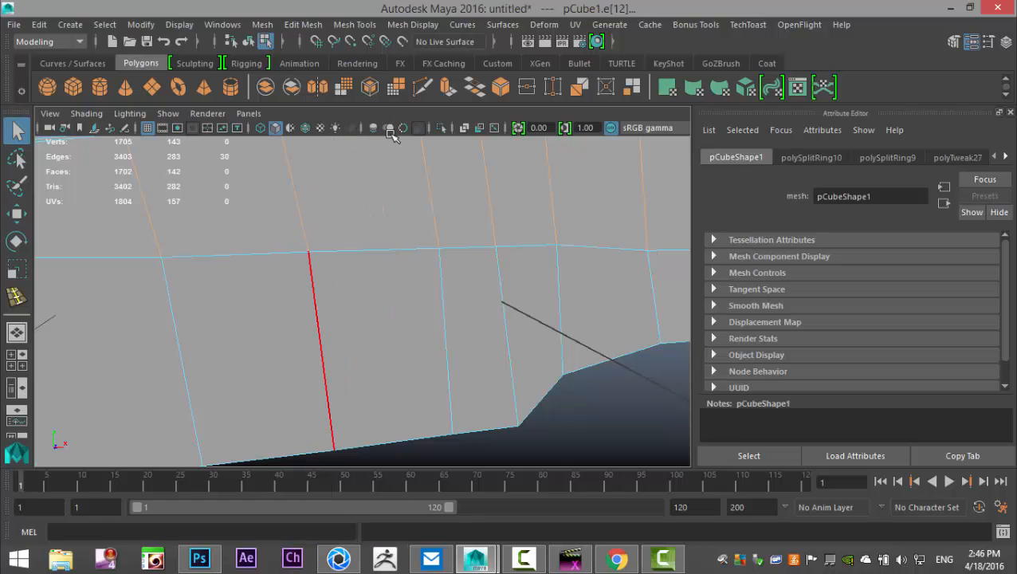
pyautogui.scroll(-5, 441, 358)
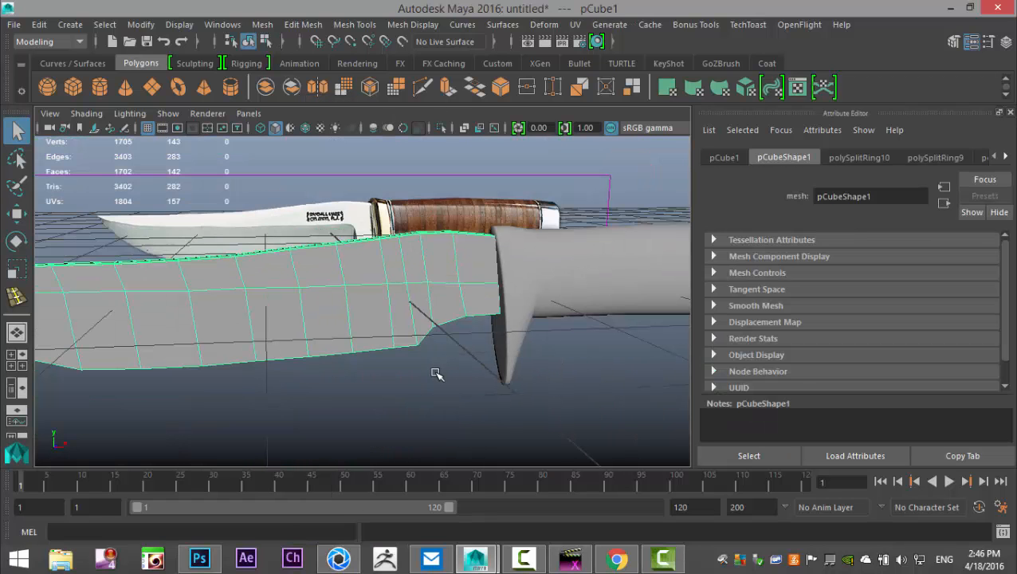
pyautogui.press('3')
pyautogui.click(403, 385)
pyautogui.keyDown('alt'); pyautogui.moveTo(396, 385); pyautogui.dragTo(471, 400); pyautogui.keyUp('alt')
pyautogui.click(584, 346)
pyautogui.press('1')
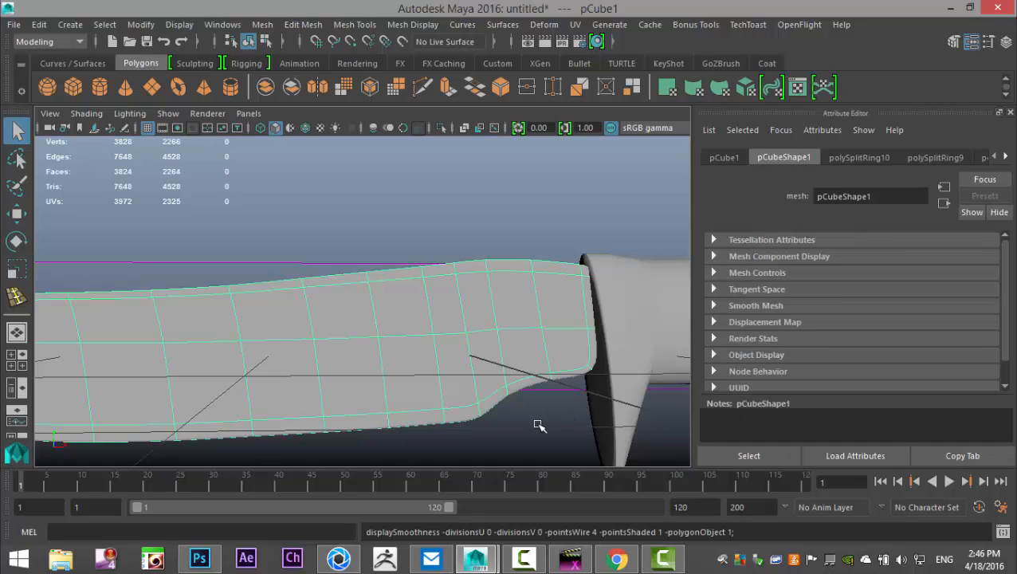
# Insert an edge loop around the blade right beside the guard and lengthwise loops close to the borders of its bottom face
pyautogui.scroll(4, 550, 423)
pyautogui.keyDown('alt'); pyautogui.moveTo(569, 414); pyautogui.dragTo(363, 329, button='middle'); pyautogui.keyUp('alt')
pyautogui.keyDown('alt'); pyautogui.moveTo(362, 329); pyautogui.dragTo(427, 378); pyautogui.keyUp('alt')
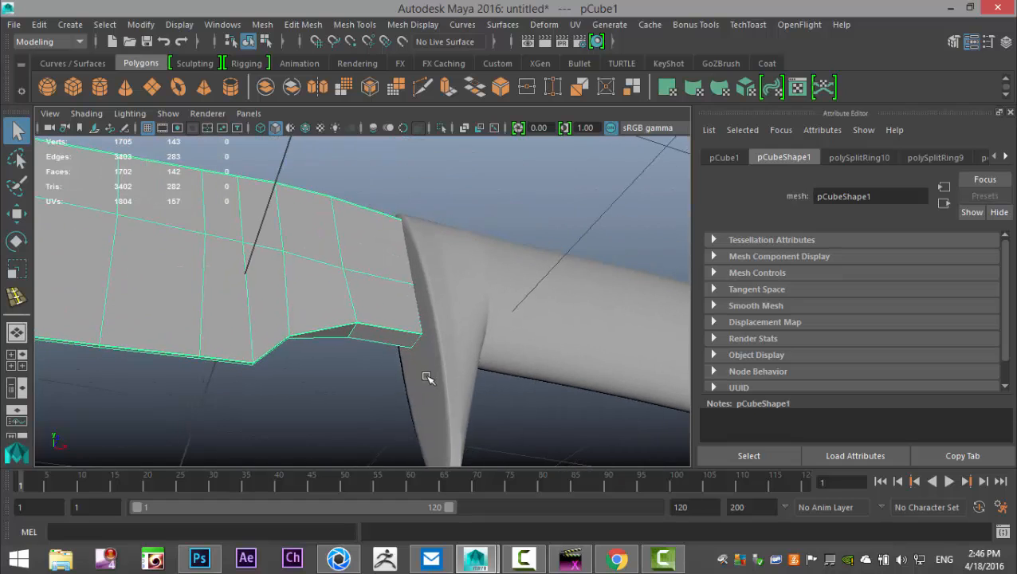
pyautogui.click(343, 26)
pyautogui.click(381, 138)
pyautogui.scroll(2, 434, 356)
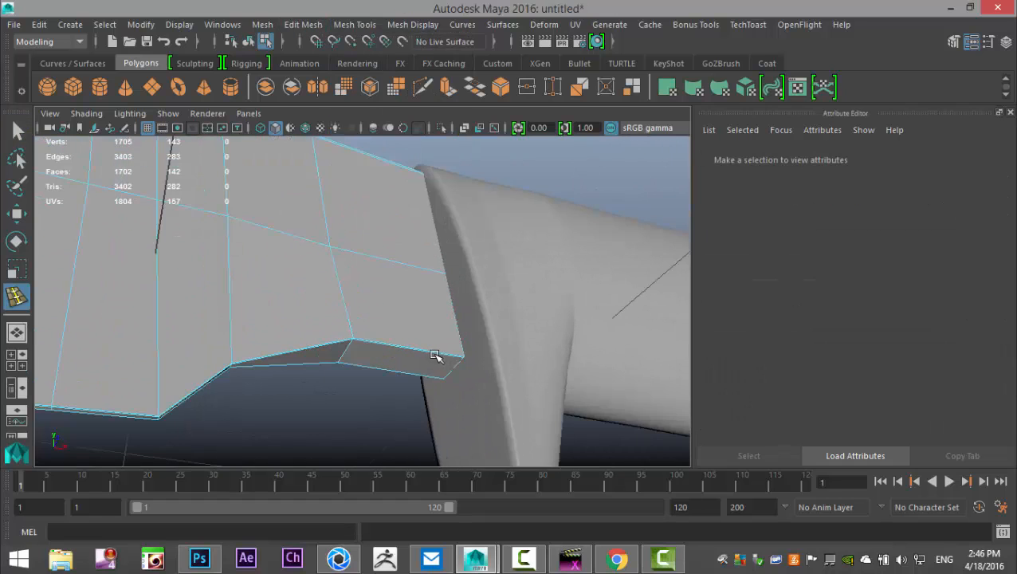
pyautogui.moveTo(458, 358); pyautogui.dragTo(463, 362)
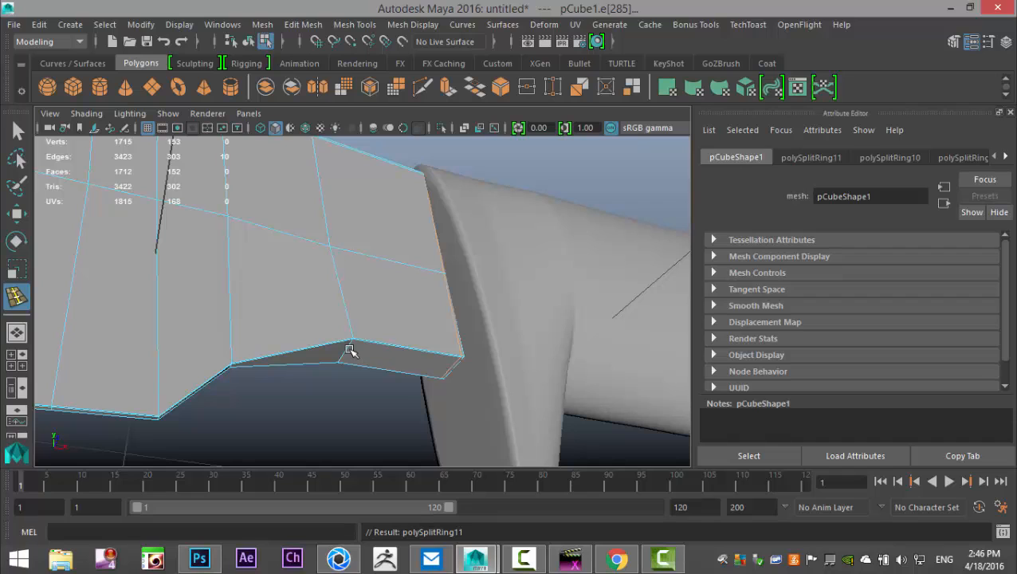
pyautogui.moveTo(348, 351); pyautogui.dragTo(344, 358)
# Return to object mode and inspect the notch and guard joint with the blade shown in smooth preview
pyautogui.press('q')
pyautogui.moveTo(397, 140); pyautogui.dragTo(466, 120, button='right')
pyautogui.click(448, 378)
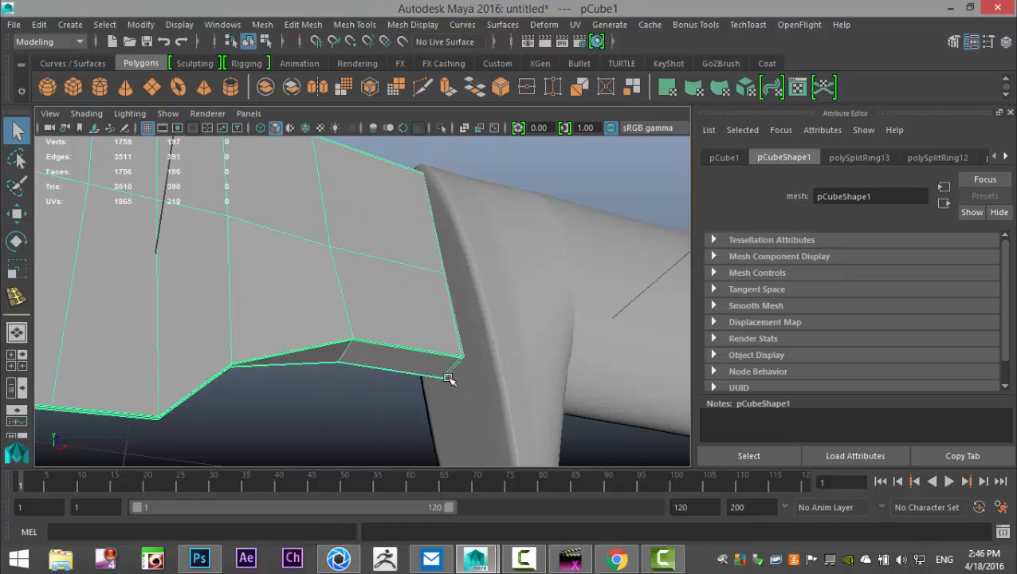
pyautogui.press('3')
pyautogui.click(387, 412)
pyautogui.scroll(-5, 386, 407)
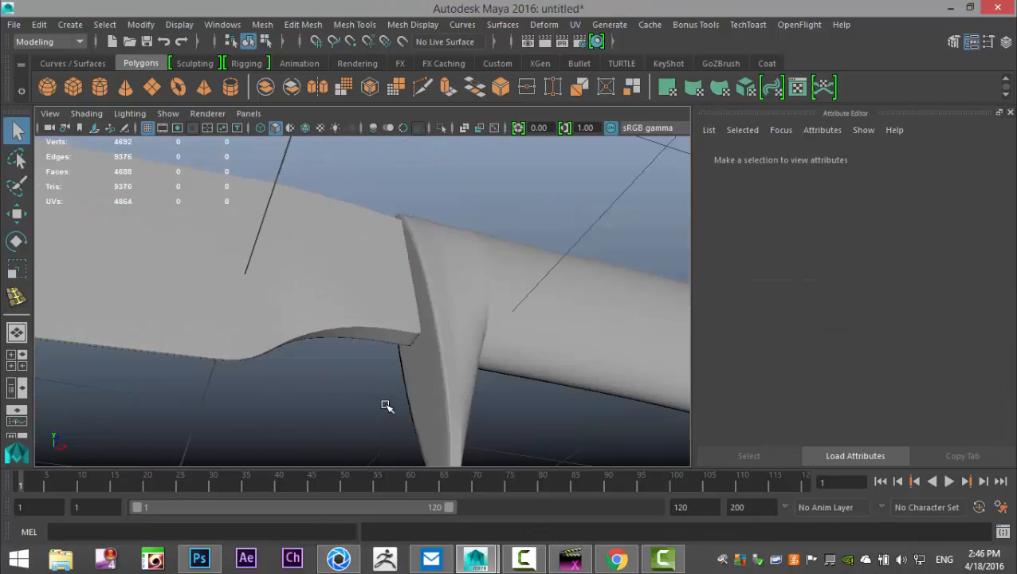
# Select the full lengthwise edge loop along the blade's groove line and harden it
pyautogui.keyDown('alt'); pyautogui.moveTo(313, 400); pyautogui.dragTo(471, 364); pyautogui.keyUp('alt')
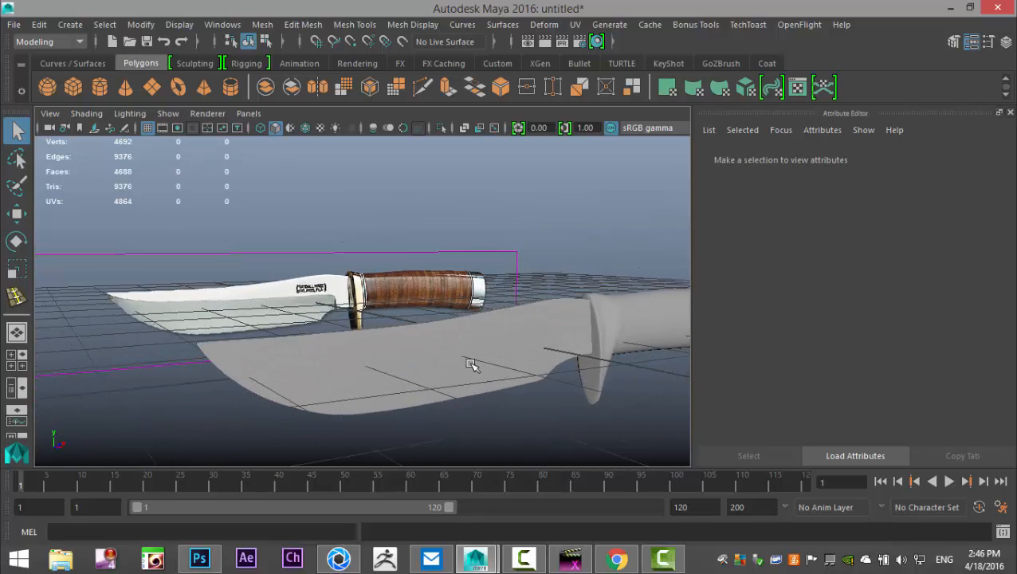
pyautogui.click(443, 354)
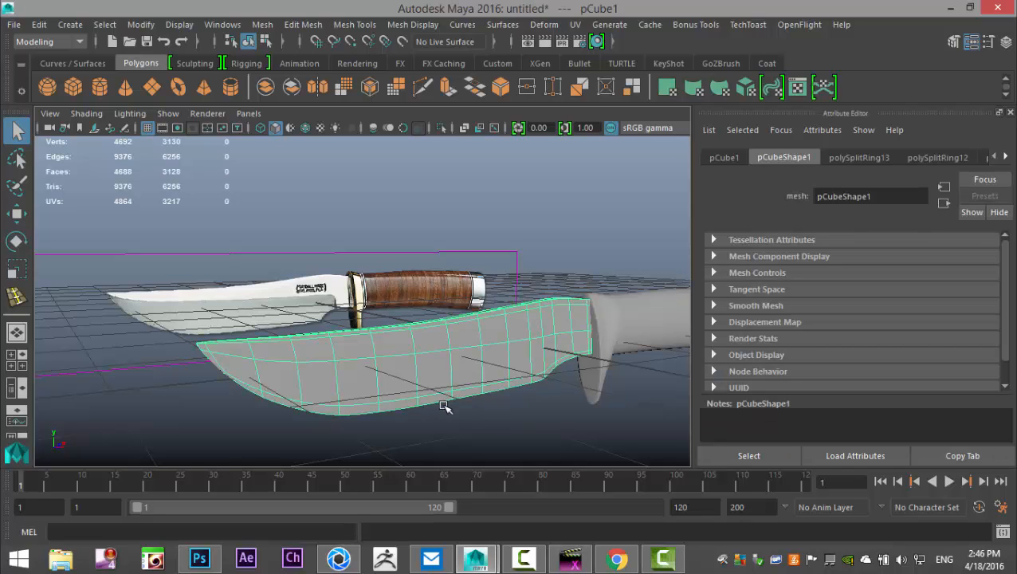
pyautogui.scroll(2, 444, 407)
pyautogui.keyDown('alt'); pyautogui.moveTo(464, 390); pyautogui.dragTo(434, 339); pyautogui.keyUp('alt')
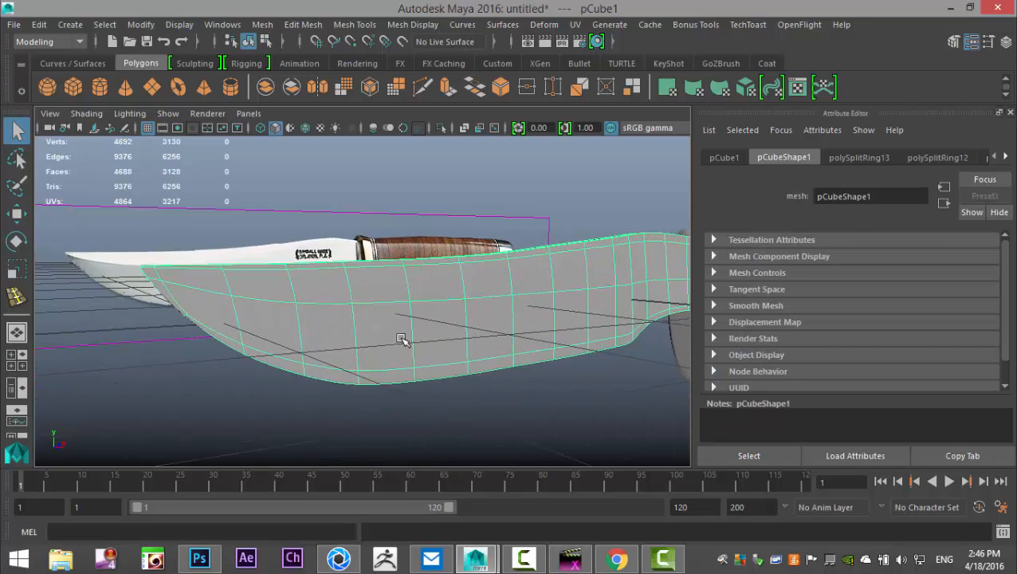
pyautogui.moveTo(363, 307); pyautogui.dragTo(372, 220, button='right')
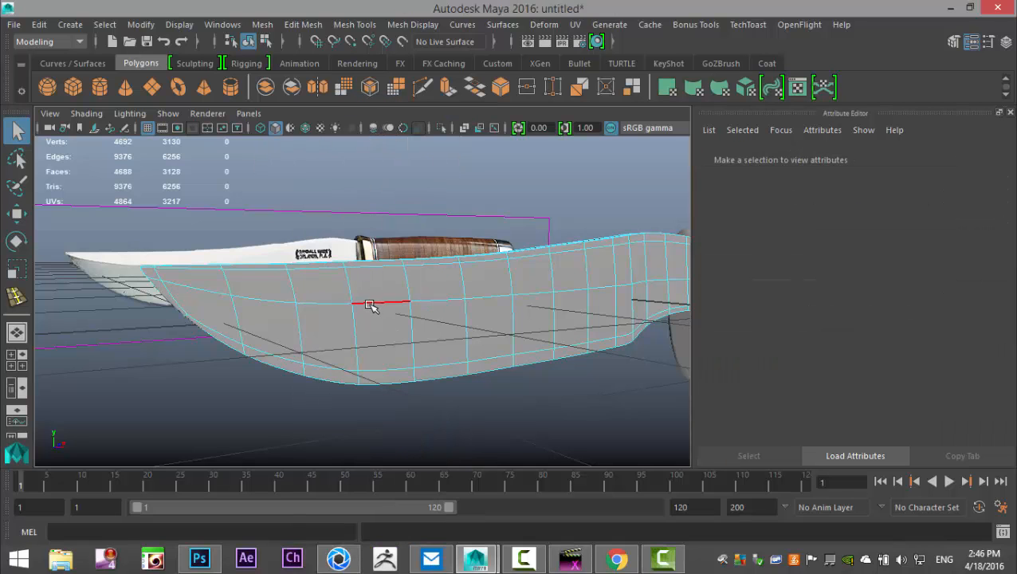
pyautogui.doubleClick(369, 303)
pyautogui.keyDown('alt'); pyautogui.moveTo(370, 306); pyautogui.dragTo(238, 338); pyautogui.keyUp('alt')
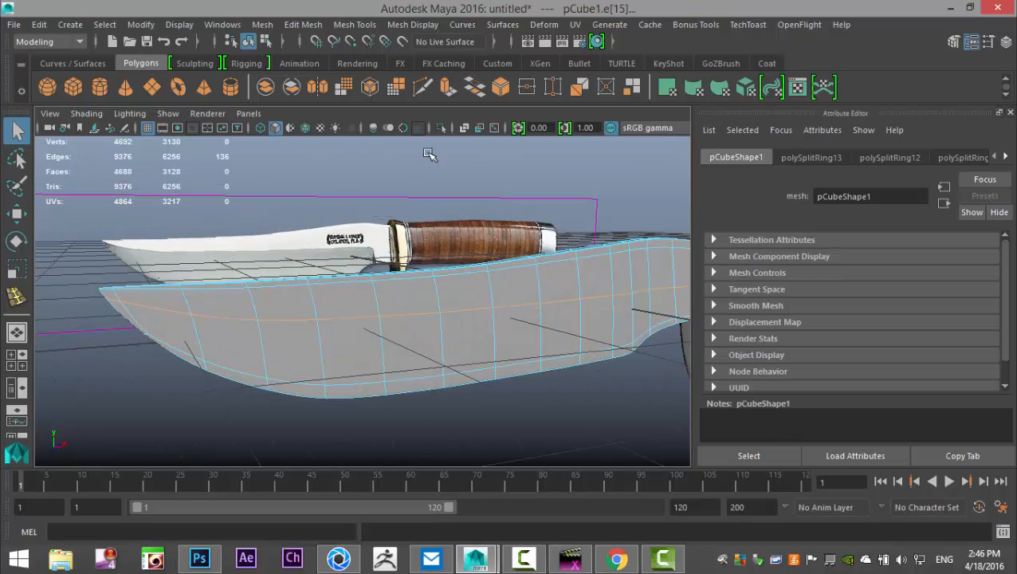
pyautogui.click(292, 24)
pyautogui.moveTo(344, 24)
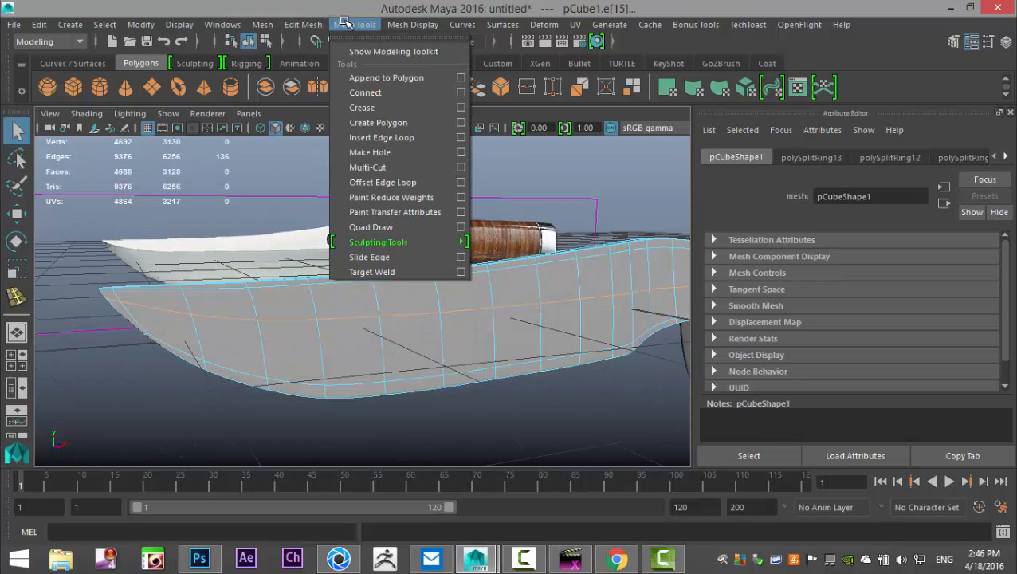
pyautogui.moveTo(397, 30)
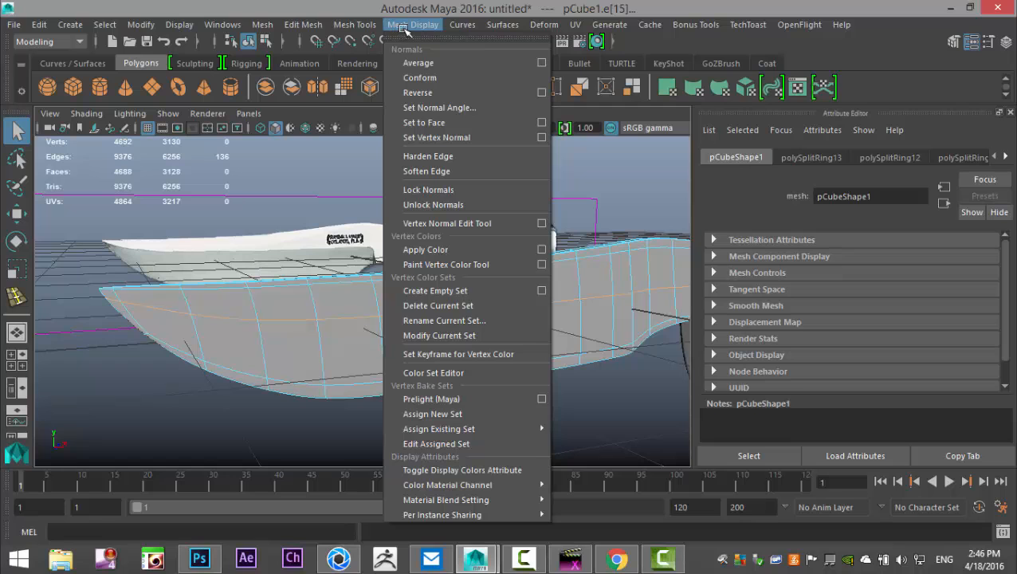
pyautogui.click(475, 159)
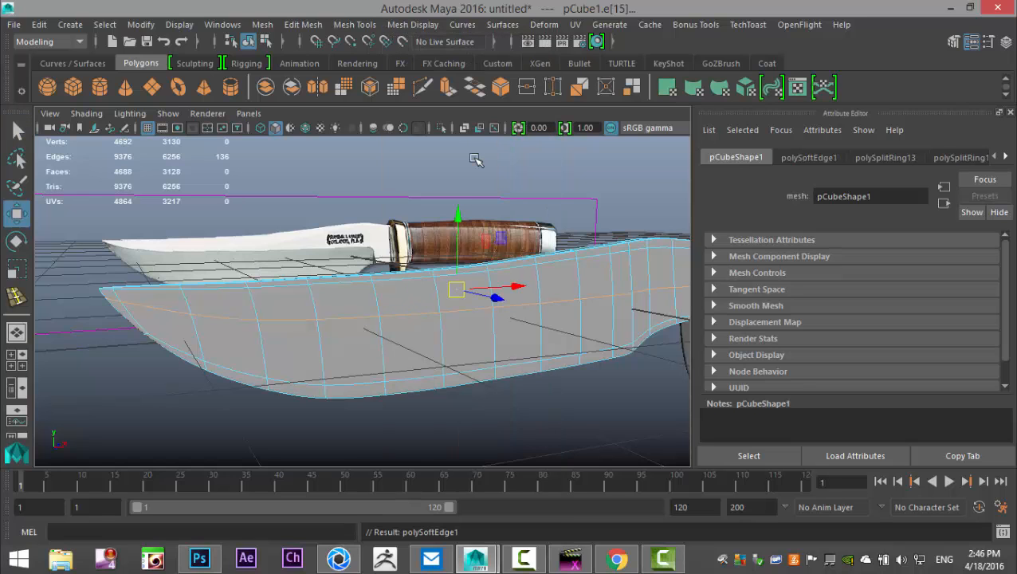
# Return to object mode and inspect the smoothed blade with its hardened groove line from a wider view
pyautogui.click(530, 424)
pyautogui.moveTo(515, 318); pyautogui.dragTo(586, 122, button='right')
pyautogui.click(558, 327)
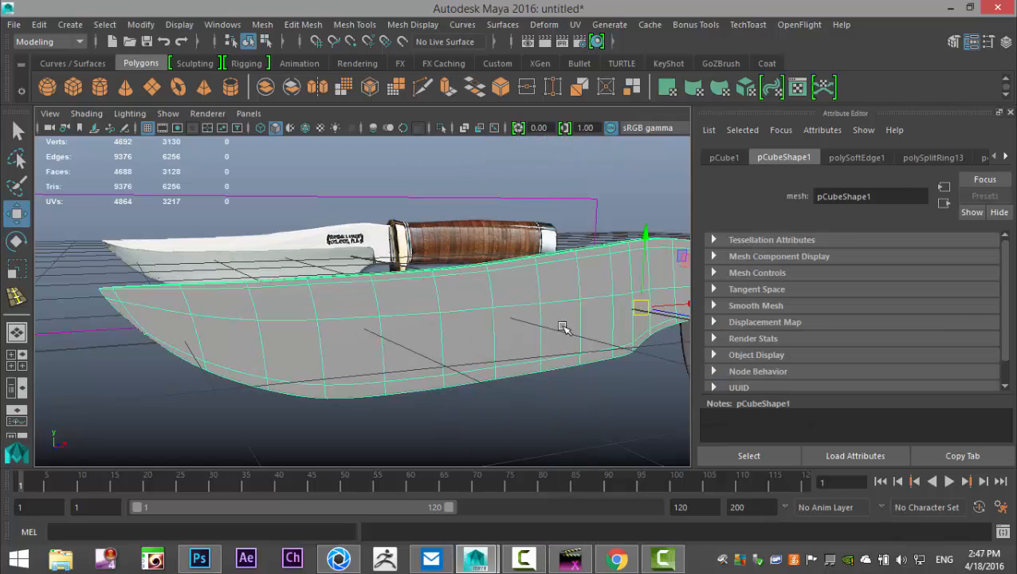
pyautogui.click(536, 420)
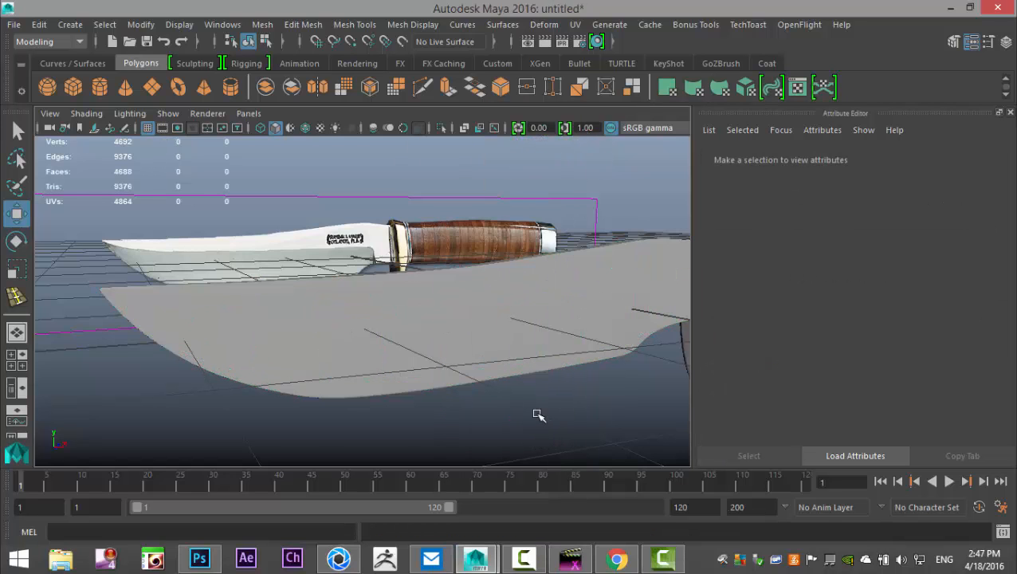
pyautogui.keyDown('alt'); pyautogui.moveTo(538, 415); pyautogui.dragTo(513, 394, button='right'); pyautogui.keyUp('alt')
pyautogui.keyDown('alt'); pyautogui.moveTo(513, 395); pyautogui.dragTo(533, 386); pyautogui.keyUp('alt')
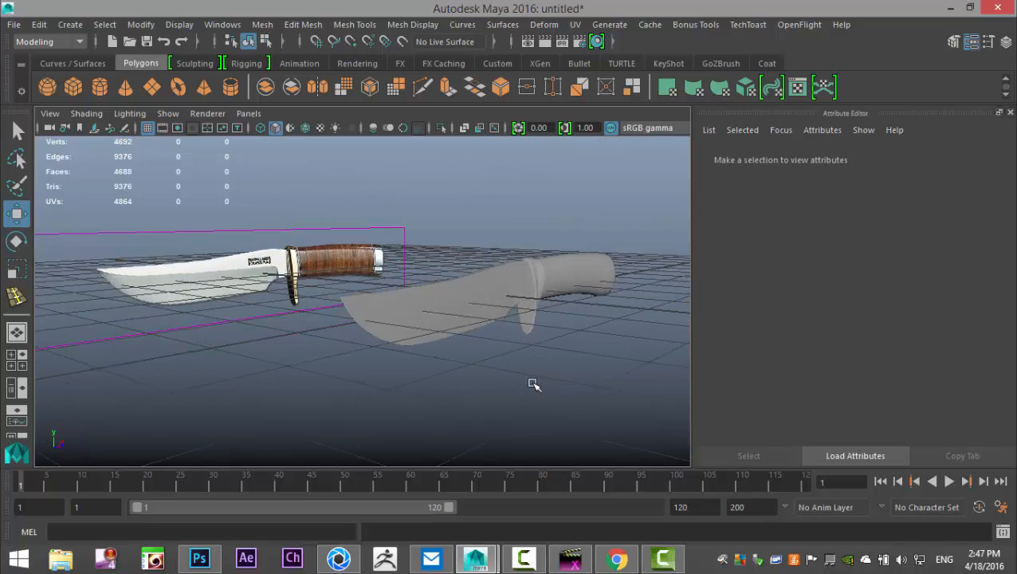
pyautogui.scroll(2, 516, 363)
# Show the blade unsmoothed, select its lengthwise groove edge loop and bevel it with fraction 0.5 and 1 segment
pyautogui.click(514, 368)
pyautogui.press('1')
pyautogui.scroll(2, 510, 439)
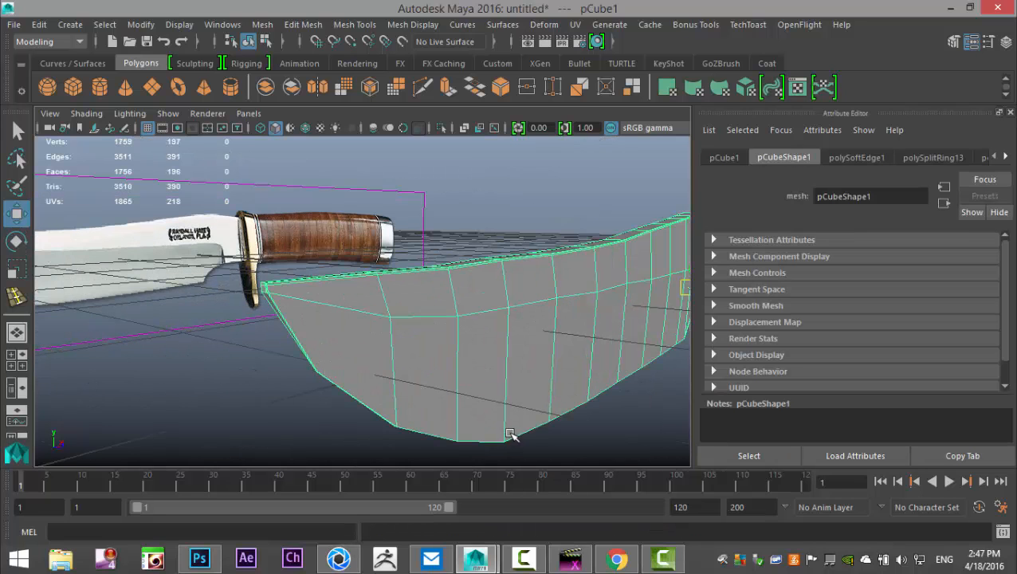
pyautogui.moveTo(407, 320); pyautogui.dragTo(409, 100, button='right')
pyautogui.doubleClick(424, 318)
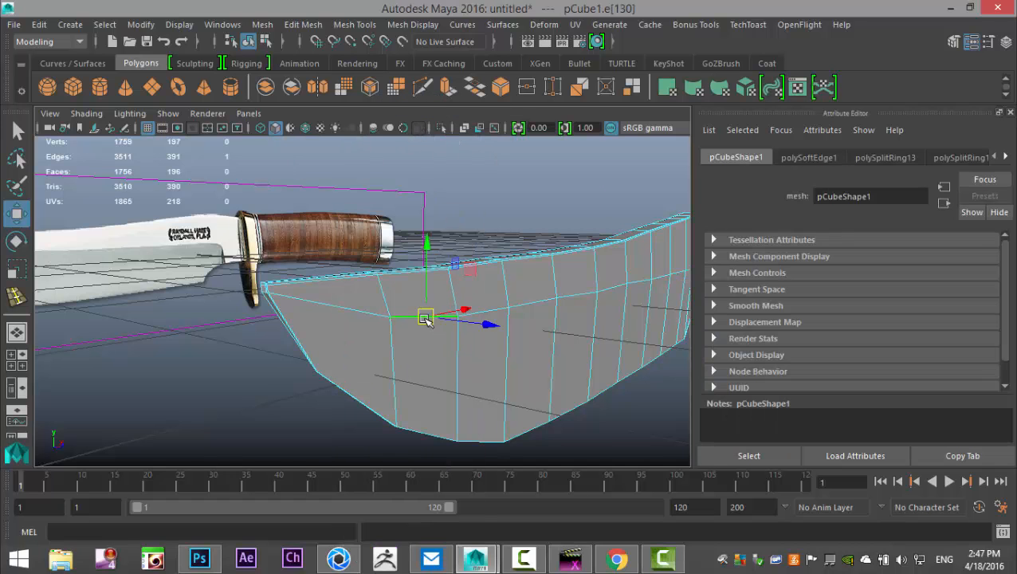
pyautogui.keyDown('alt'); pyautogui.moveTo(384, 334); pyautogui.dragTo(414, 334); pyautogui.keyUp('alt')
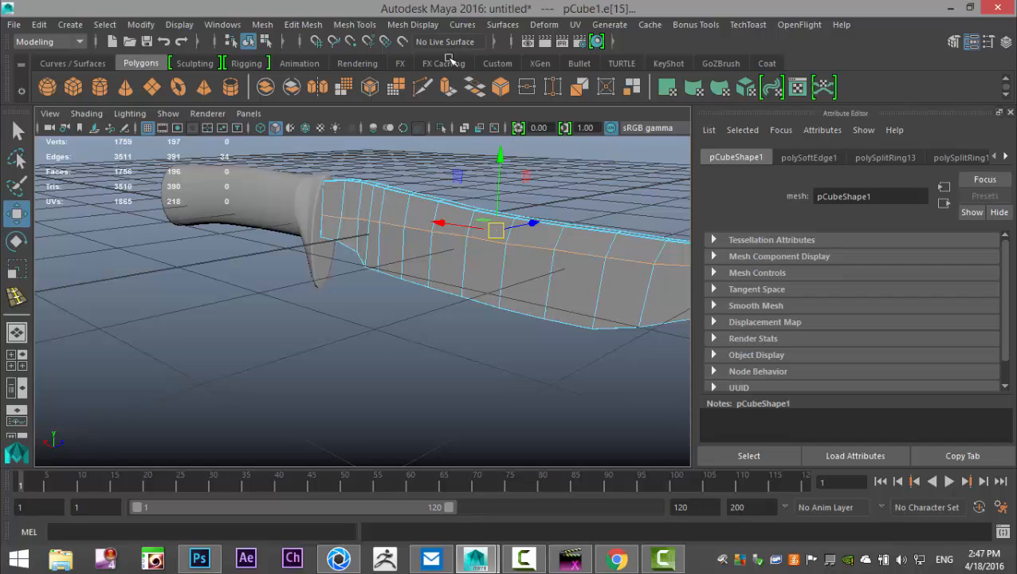
pyautogui.click(303, 24)
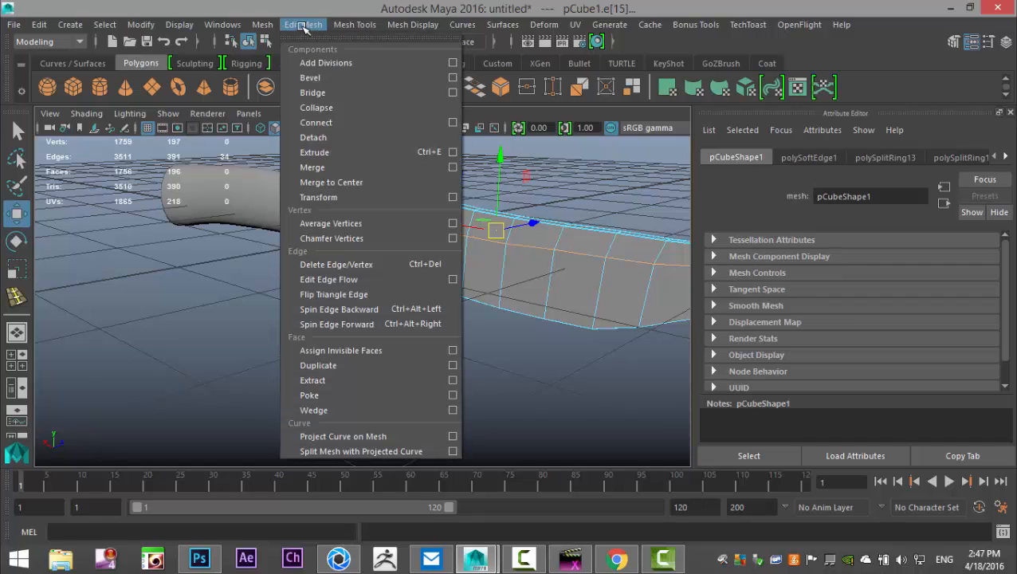
pyautogui.click(326, 78)
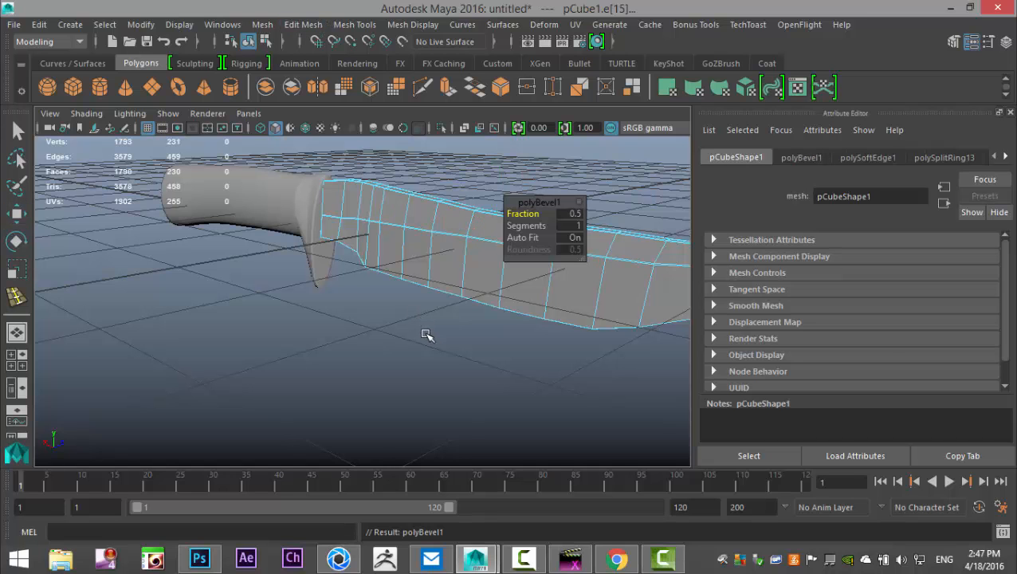
pyautogui.keyDown('alt'); pyautogui.moveTo(329, 321); pyautogui.dragTo(351, 348); pyautogui.keyUp('alt')
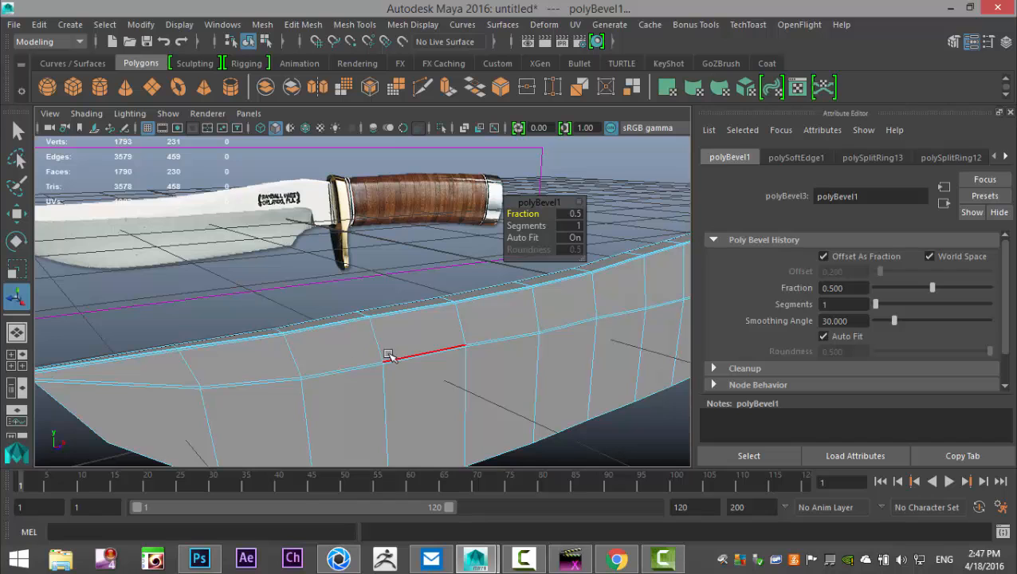
# Return to object mode and check the beveled blade in smooth preview
pyautogui.moveTo(387, 356); pyautogui.dragTo(454, 121, button='right')
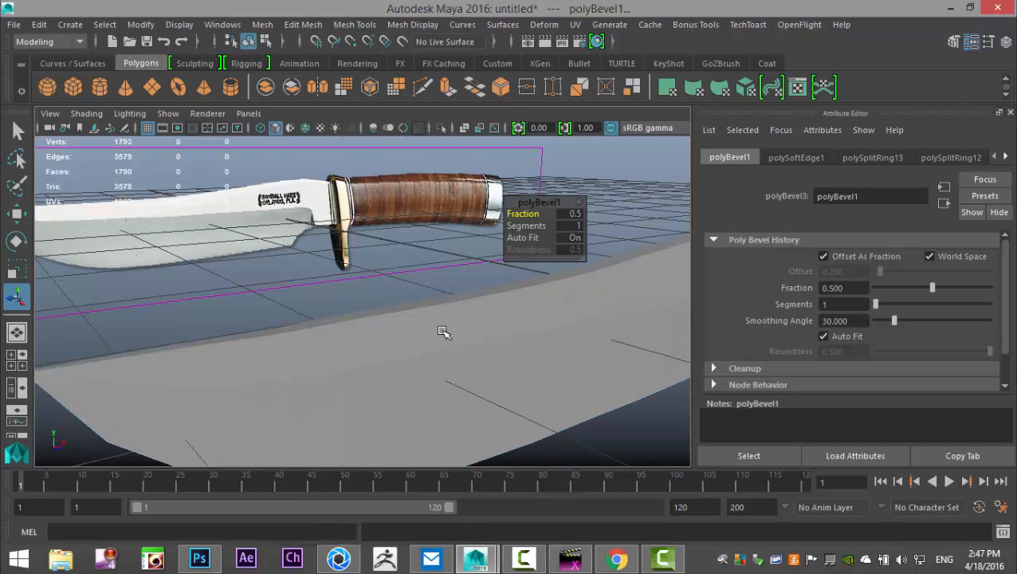
pyautogui.press('3')
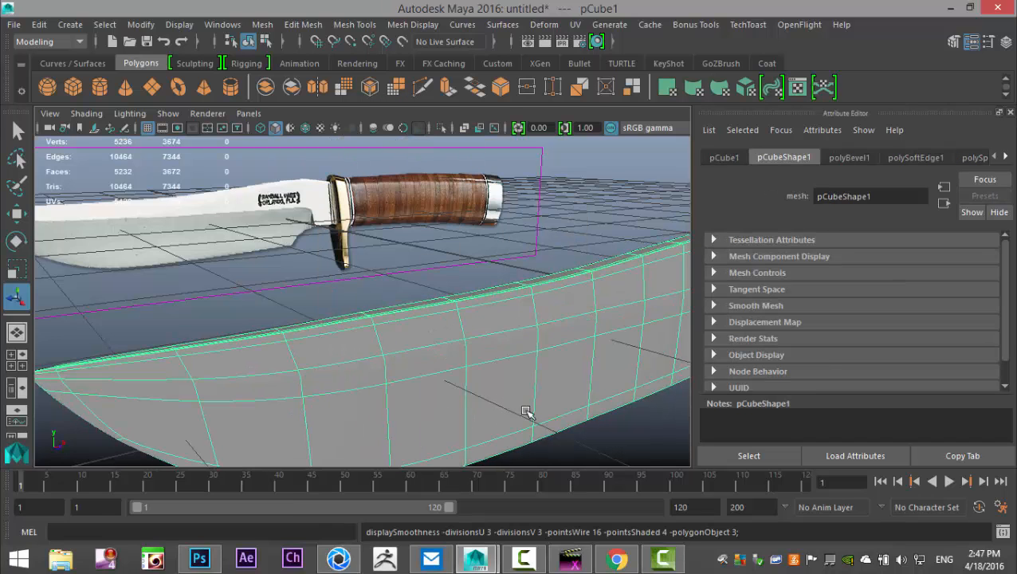
pyautogui.press('f')
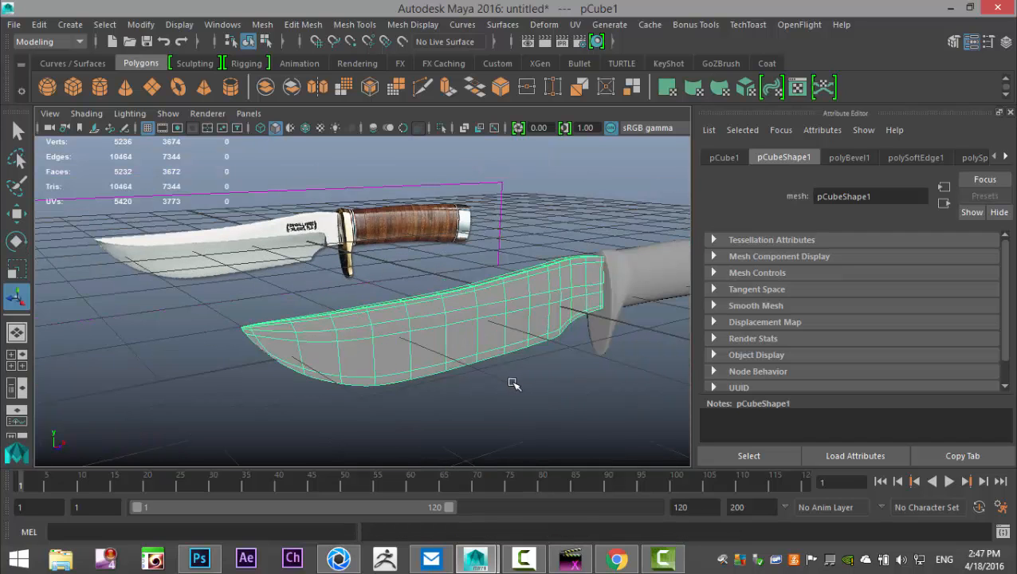
pyautogui.scroll(2, 499, 388)
pyautogui.scroll(3, 488, 384)
# Turn off the blade's smooth preview and apply a mesh Smooth with 1 division
pyautogui.press('1')
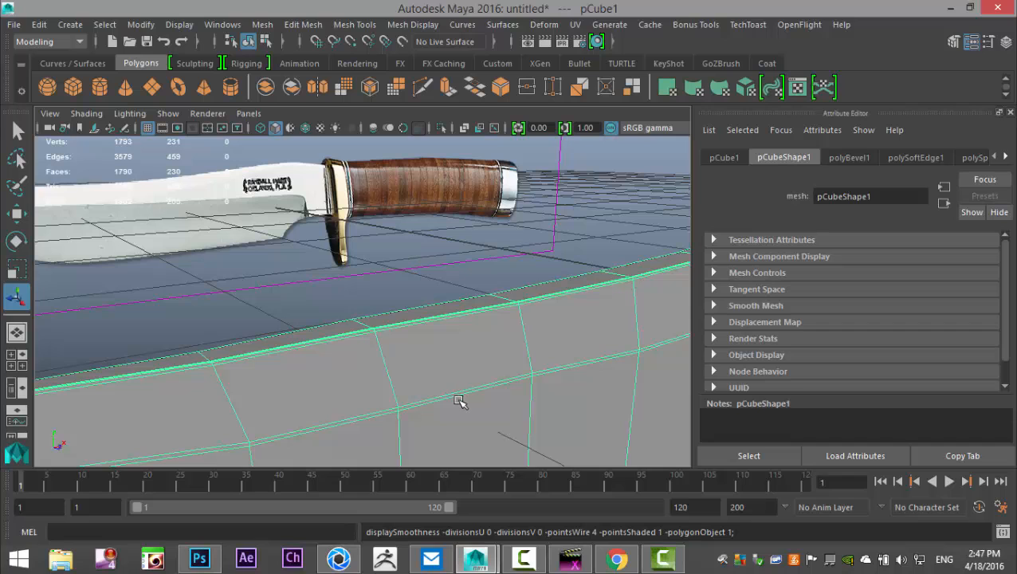
pyautogui.moveTo(464, 374); pyautogui.dragTo(505, 122, button='right')
pyautogui.click(309, 27)
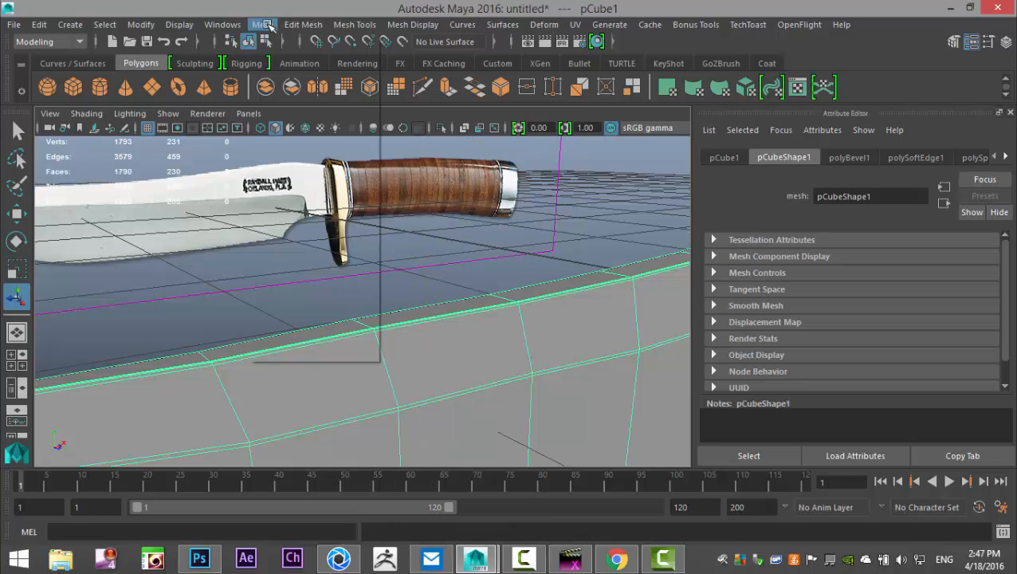
pyautogui.click(310, 166)
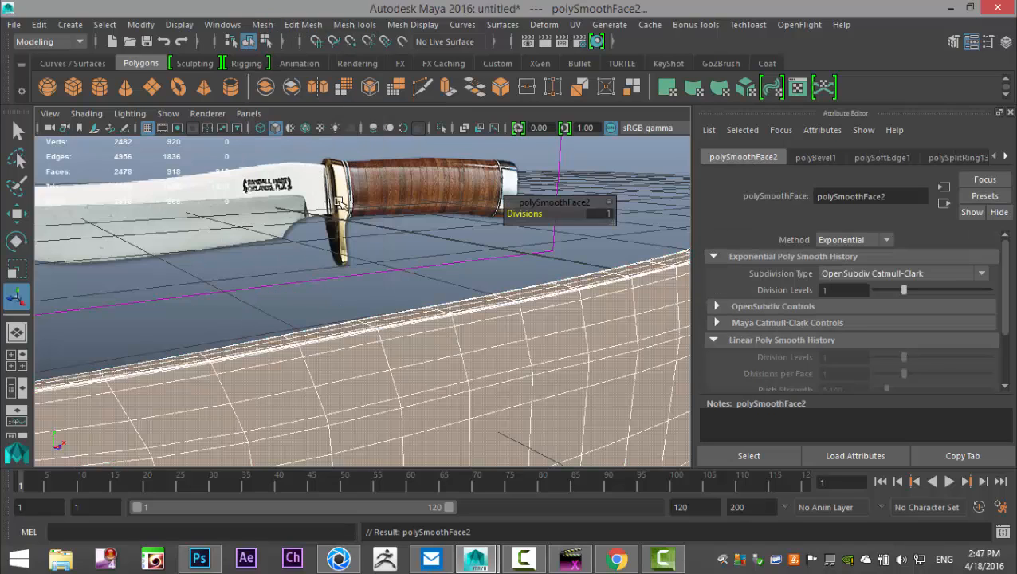
# Try to flatten the two lengthwise edge loops along the bevel by scaling them together vertically
pyautogui.press('f')
pyautogui.scroll(5, 444, 395)
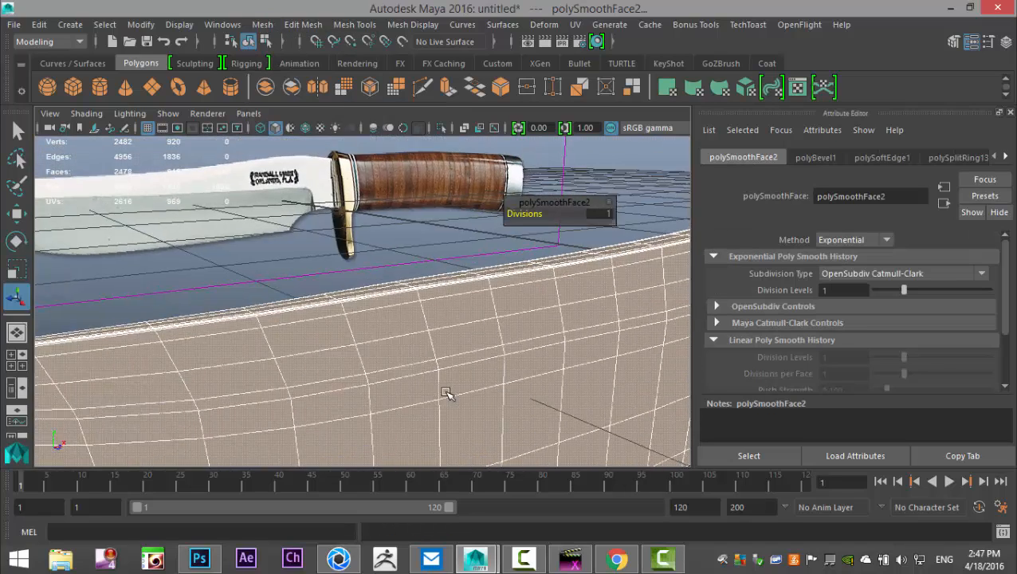
pyautogui.scroll(1, 444, 395)
pyautogui.moveTo(420, 379); pyautogui.dragTo(419, 106, button='right')
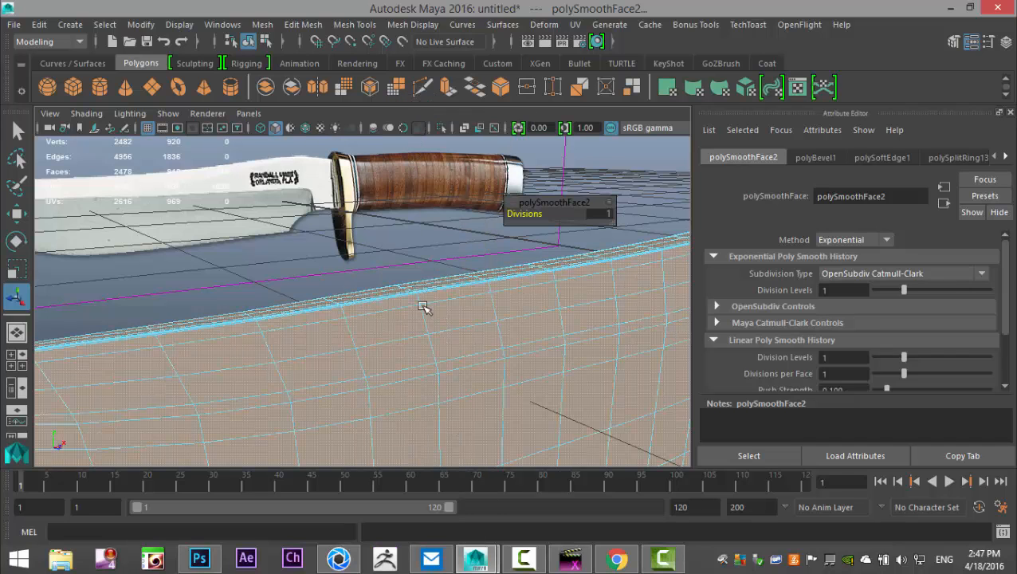
pyautogui.click(406, 373)
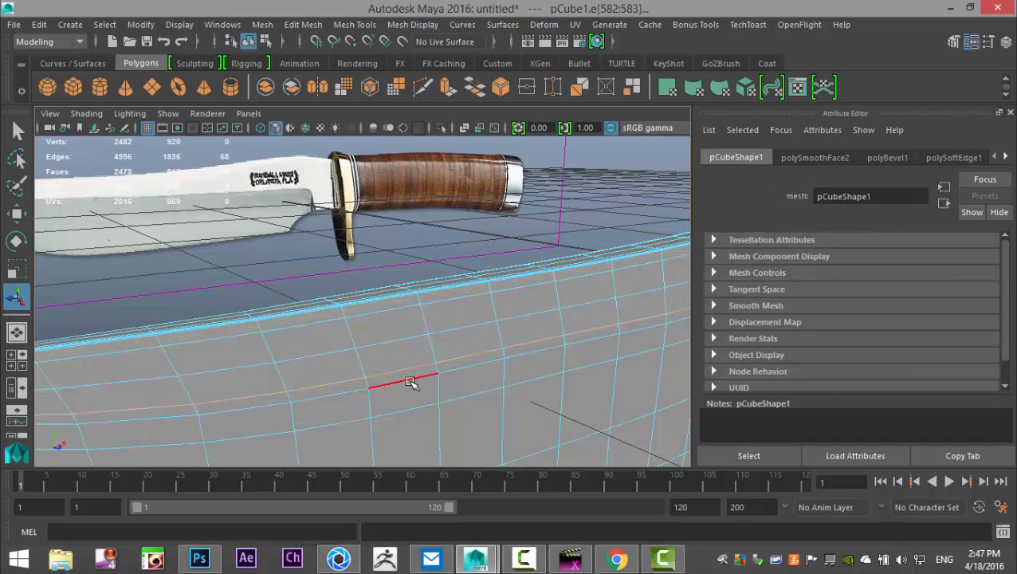
pyautogui.keyDown('alt'); pyautogui.moveTo(401, 382); pyautogui.dragTo(245, 360); pyautogui.keyUp('alt')
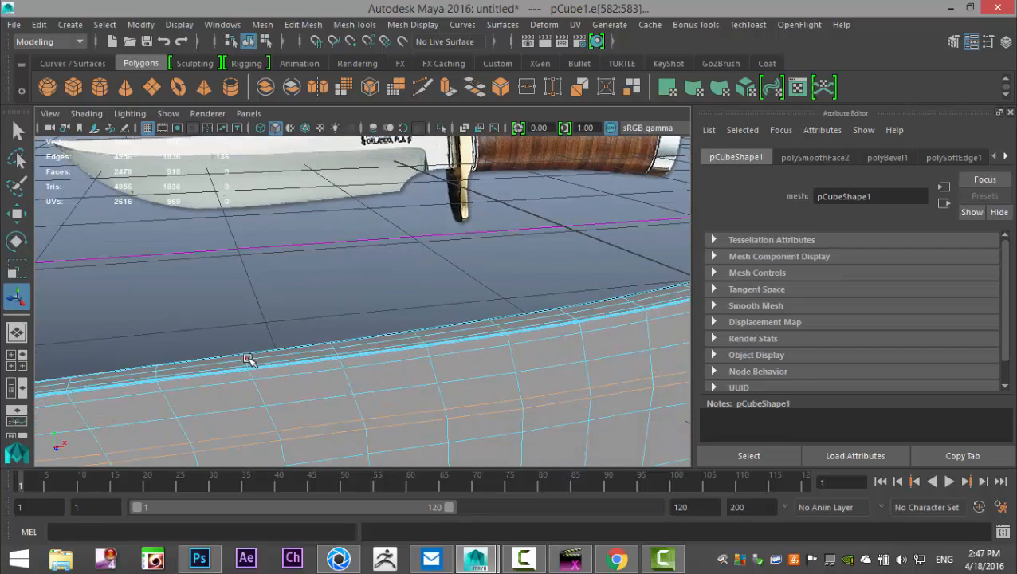
pyautogui.press('r')
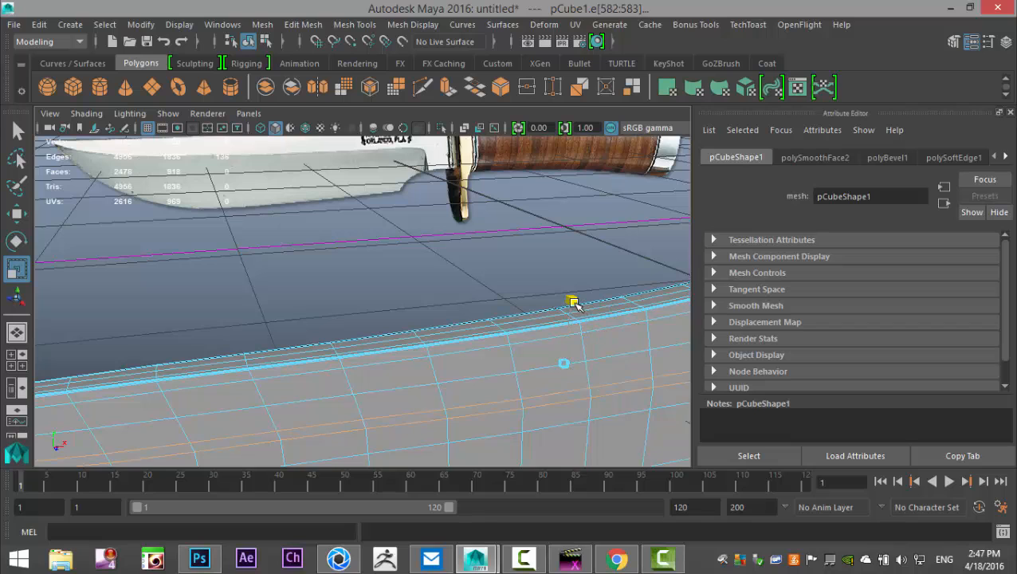
pyautogui.moveTo(576, 303); pyautogui.dragTo(594, 359)
# Compare the scaled edge loops with the reference image in the front view and undo the scaling
pyautogui.click(455, 258)
pyautogui.scroll(-5, 454, 284)
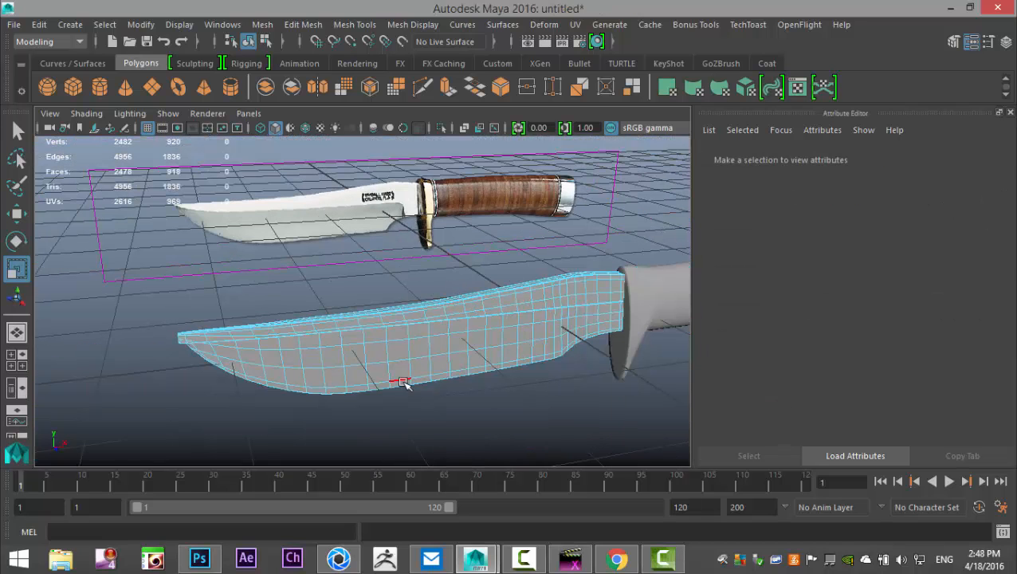
pyautogui.keyDown('alt'); pyautogui.moveTo(394, 396); pyautogui.dragTo(431, 371); pyautogui.keyUp('alt')
pyautogui.click(17, 355)
pyautogui.press('space')
pyautogui.scroll(5, 348, 427)
pyautogui.scroll(2, 665, 424)
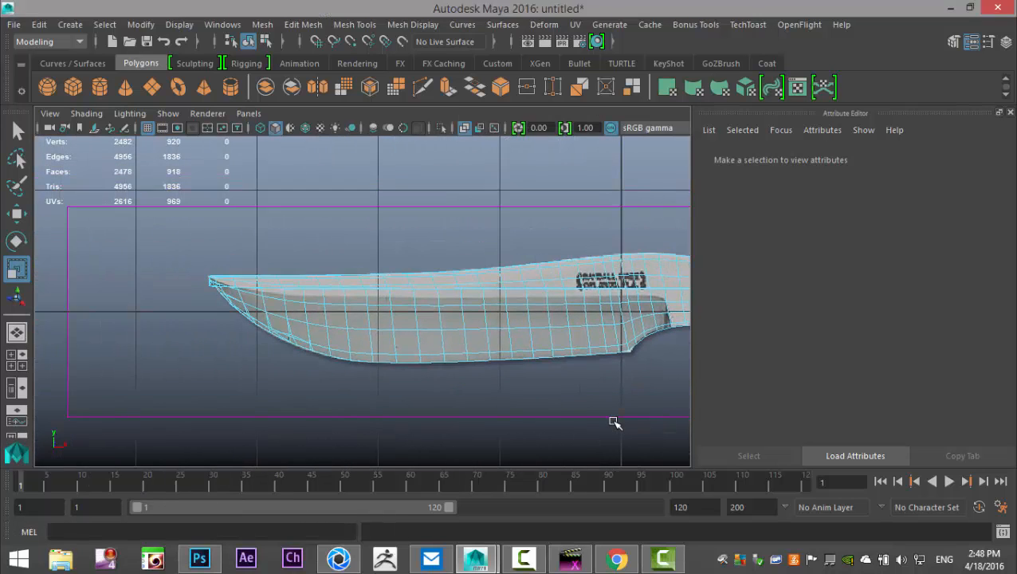
pyautogui.scroll(5, 590, 414)
pyautogui.doubleClick(474, 412)
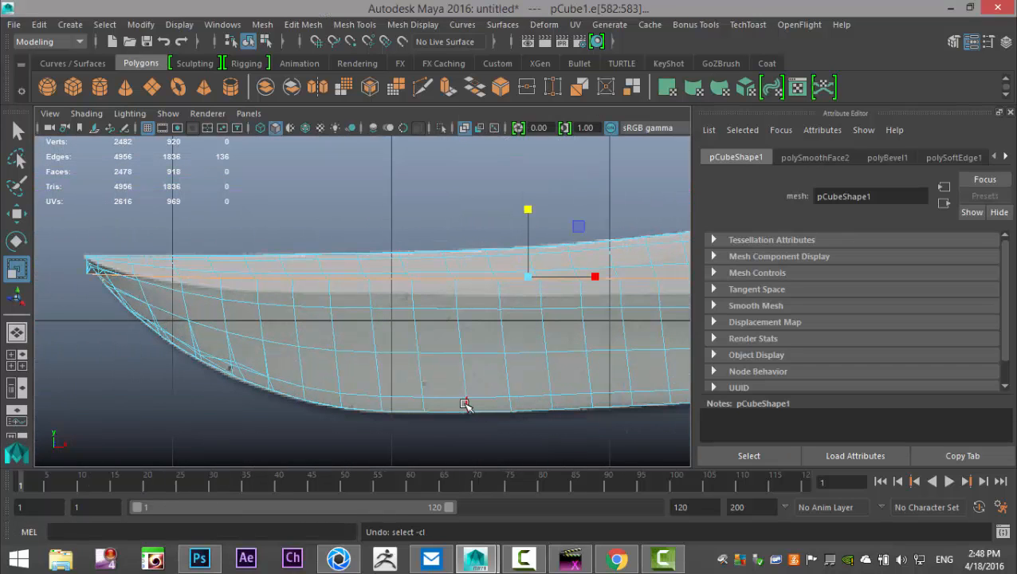
pyautogui.hotkey('ctrl', 'z')
# Check the groove loops against the reference near the blade tip, then return to the perspective view in object mode
pyautogui.scroll(2, 479, 416)
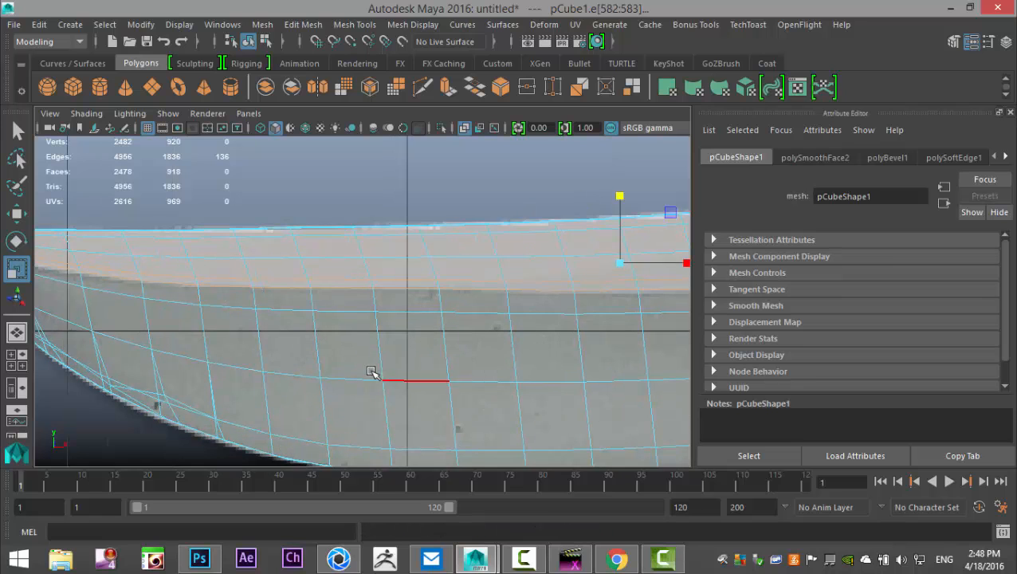
pyautogui.scroll(-3, 536, 402)
pyautogui.scroll(3, 311, 355)
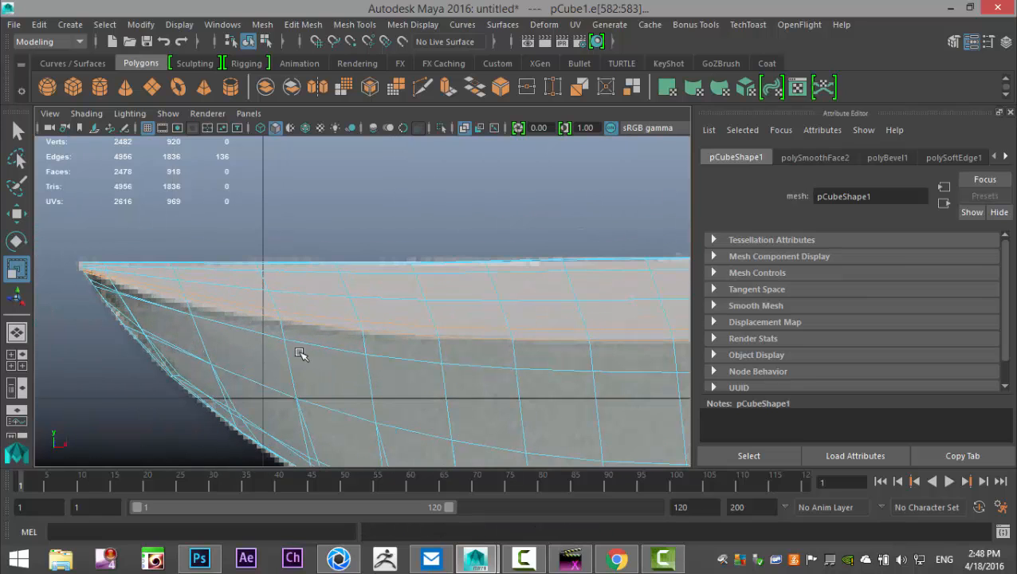
pyautogui.click(26, 364)
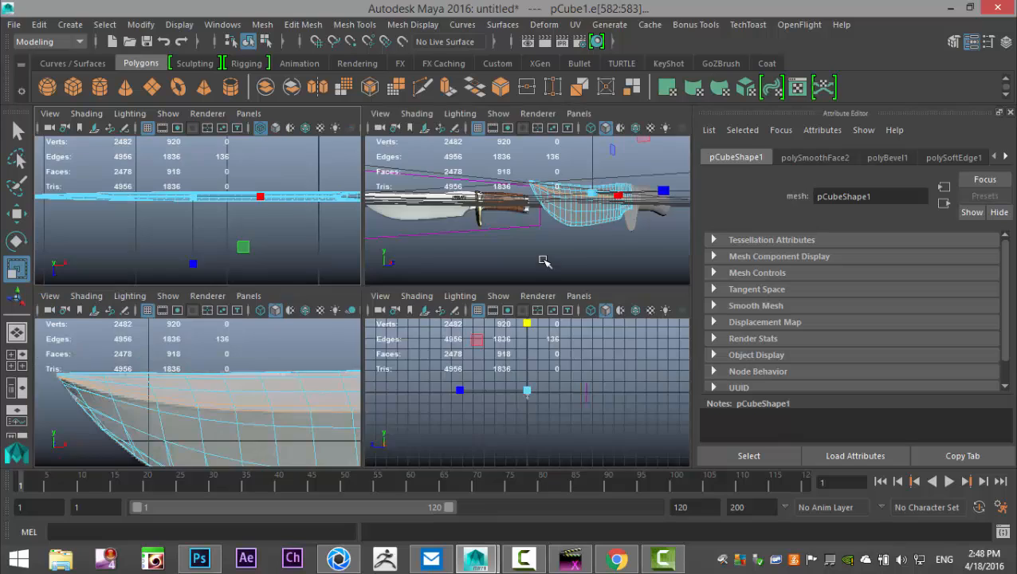
pyautogui.press('space')
pyautogui.click(442, 407)
pyautogui.keyDown('alt'); pyautogui.moveTo(504, 397); pyautogui.dragTo(373, 416); pyautogui.keyUp('alt')
pyautogui.rightClick(396, 285)
pyautogui.moveTo(396, 285); pyautogui.dragTo(454, 121, button='right')
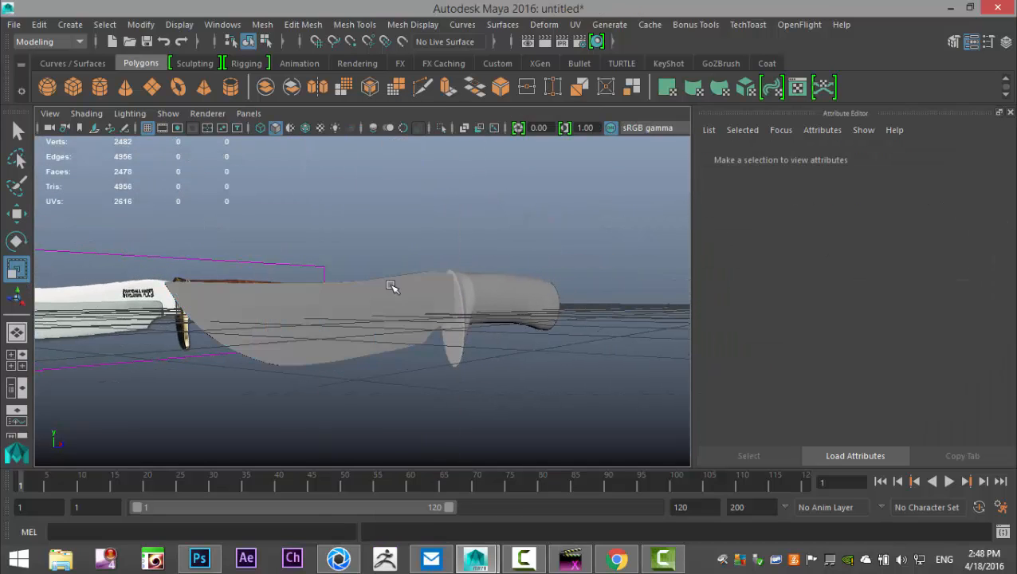
# Select the blade and compare its groove end near the guard with the reference image in the front view
pyautogui.click(574, 395)
pyautogui.moveTo(574, 394)
pyautogui.keyDown('alt'); pyautogui.mouseDown()
pyautogui.moveTo(495, 363)
pyautogui.moveTo(551, 391)
pyautogui.moveTo(556, 367)
pyautogui.moveTo(584, 368)
pyautogui.moveTo(565, 363)
pyautogui.moveTo(580, 360)
pyautogui.moveTo(592, 381)
pyautogui.moveTo(602, 370)
pyautogui.moveTo(519, 359)
pyautogui.moveTo(432, 384)
pyautogui.moveTo(381, 413)
pyautogui.moveTo(370, 441)
pyautogui.moveTo(403, 375)
pyautogui.moveTo(404, 397)
pyautogui.moveTo(418, 389)
pyautogui.moveTo(410, 393)
pyautogui.moveTo(475, 443)
pyautogui.moveTo(577, 411)
pyautogui.moveTo(586, 354)
pyautogui.moveTo(595, 376)
pyautogui.moveTo(661, 354)
pyautogui.moveTo(669, 284)
pyautogui.moveTo(659, 276)
pyautogui.moveTo(608, 318)
pyautogui.moveTo(576, 389)
pyautogui.mouseUp(); pyautogui.keyUp('alt')
pyautogui.click(605, 365)
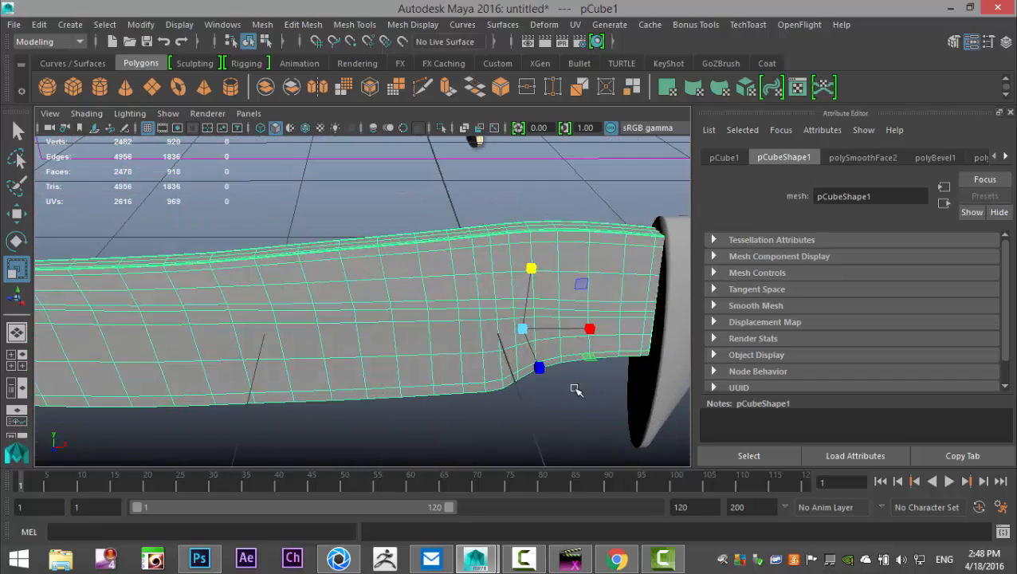
pyautogui.click(16, 359)
pyautogui.press('space')
pyautogui.scroll(-10, 360, 365)
pyautogui.keyDown('alt'); pyautogui.moveTo(449, 399); pyautogui.dragTo(318, 386, button='middle'); pyautogui.keyUp('alt')
pyautogui.scroll(8, 404, 370)
pyautogui.keyDown('alt'); pyautogui.moveTo(267, 339); pyautogui.dragTo(530, 388, button='middle'); pyautogui.keyUp('alt')
pyautogui.scroll(7, 520, 391)
pyautogui.keyDown('alt'); pyautogui.moveTo(458, 393); pyautogui.dragTo(539, 415, button='middle'); pyautogui.keyUp('alt')
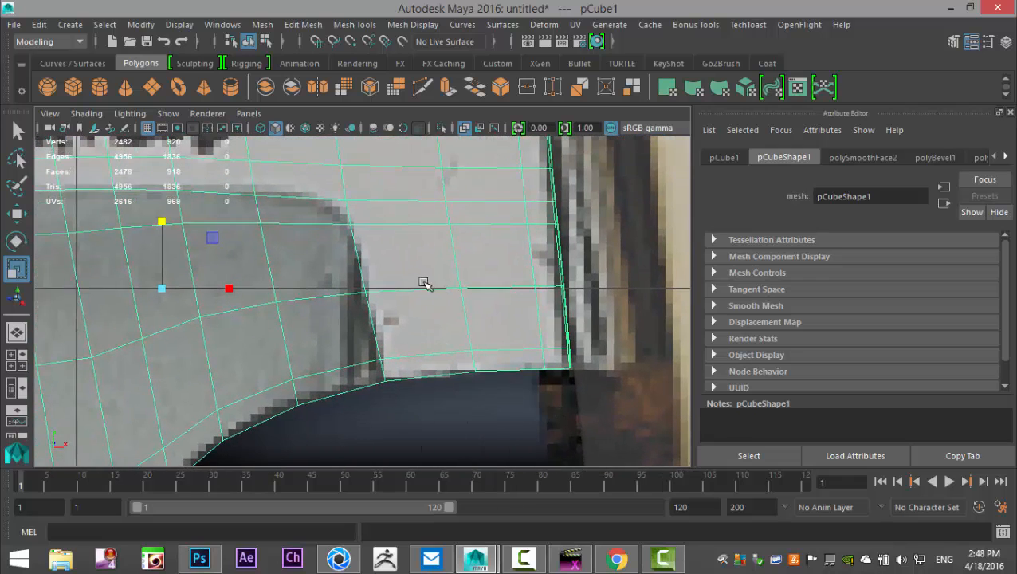
pyautogui.rightClick(415, 262)
pyautogui.click(413, 182)
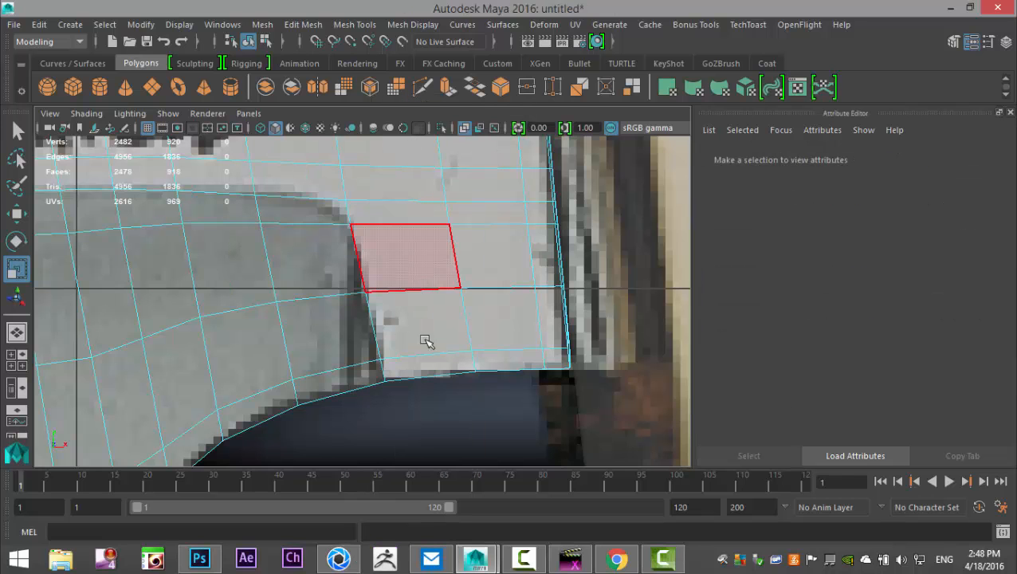
pyautogui.click(412, 330)
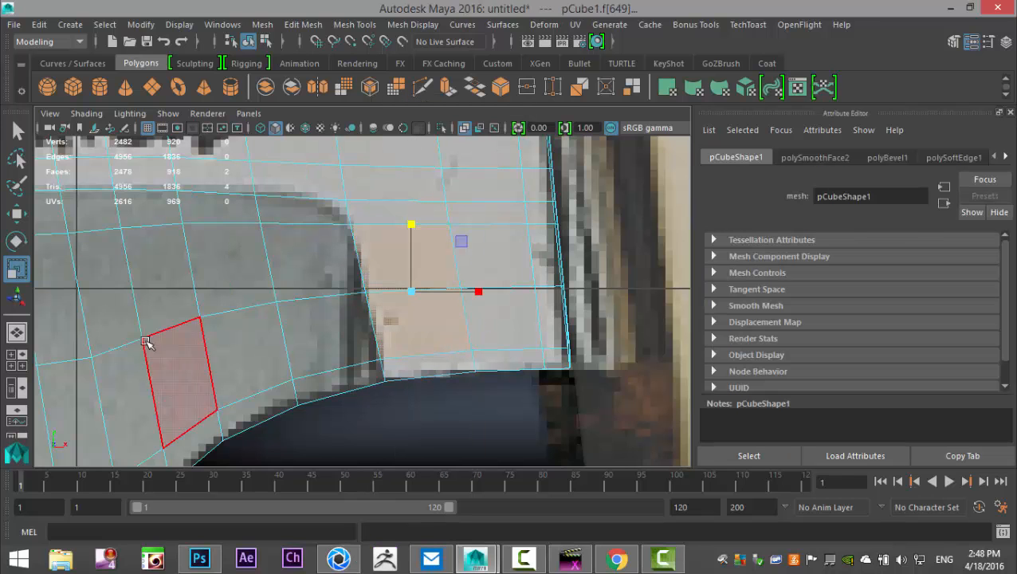
pyautogui.click(17, 363)
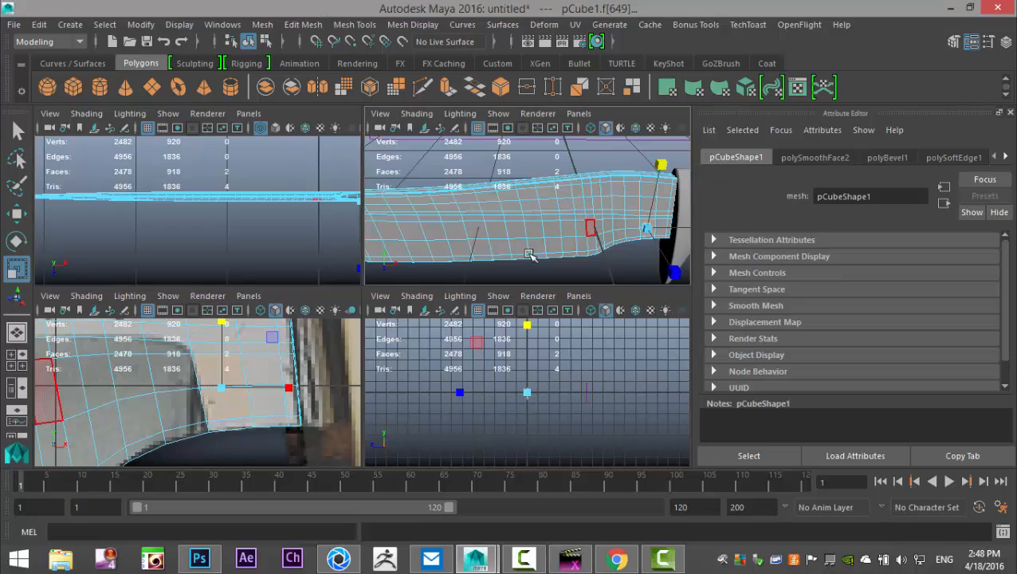
pyautogui.press('space')
pyautogui.scroll(2, 468, 372)
pyautogui.keyDown('alt'); pyautogui.moveTo(480, 386); pyautogui.dragTo(352, 351, button='middle'); pyautogui.keyUp('alt')
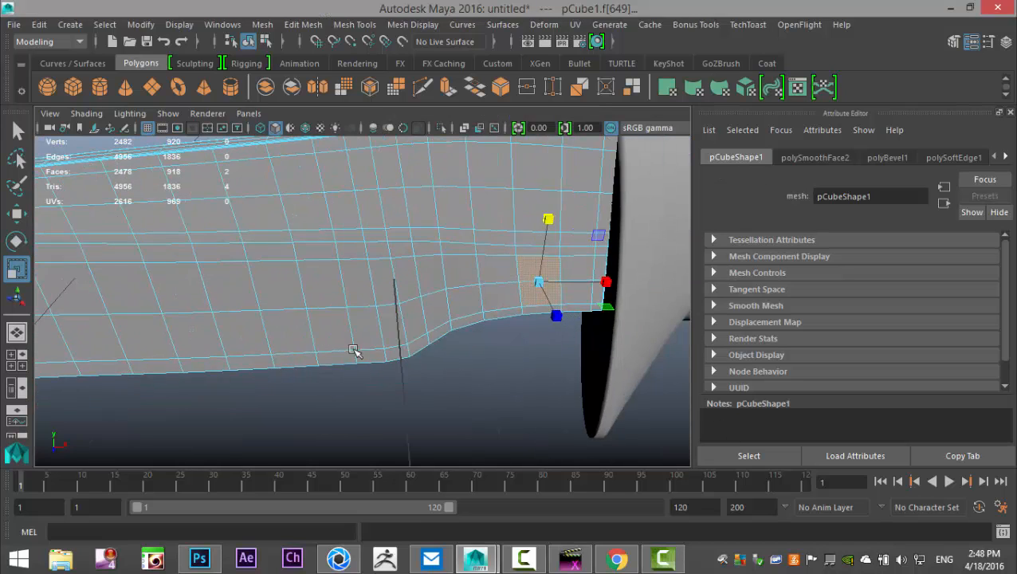
pyautogui.keyDown('alt'); pyautogui.moveTo(484, 384); pyautogui.dragTo(513, 362); pyautogui.keyUp('alt')
pyautogui.keyDown('alt'); pyautogui.moveTo(528, 354); pyautogui.dragTo(497, 381, button='middle'); pyautogui.keyUp('alt')
pyautogui.scroll(4, 499, 381)
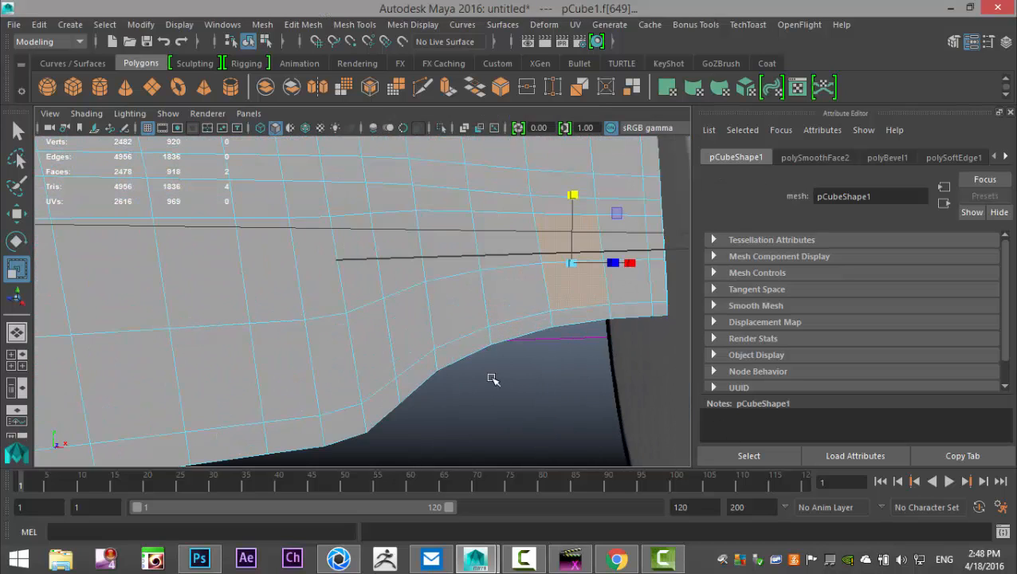
pyautogui.keyDown('shift'); pyautogui.click(584, 318); pyautogui.keyUp('shift')
pyautogui.keyDown('alt'); pyautogui.moveTo(439, 356); pyautogui.dragTo(334, 347); pyautogui.keyUp('alt')
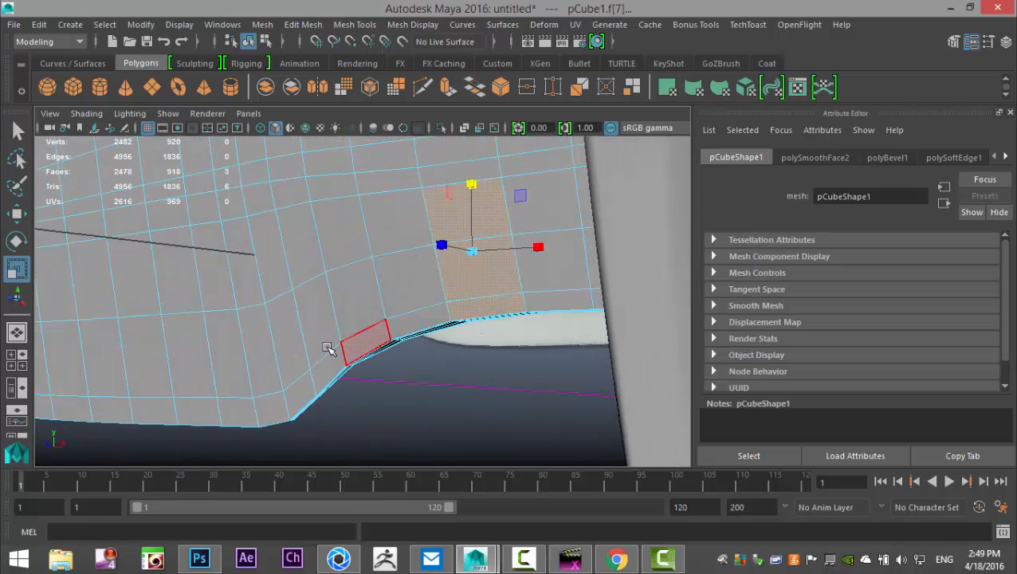
pyautogui.scroll(-6, 450, 362)
pyautogui.scroll(8, 446, 372)
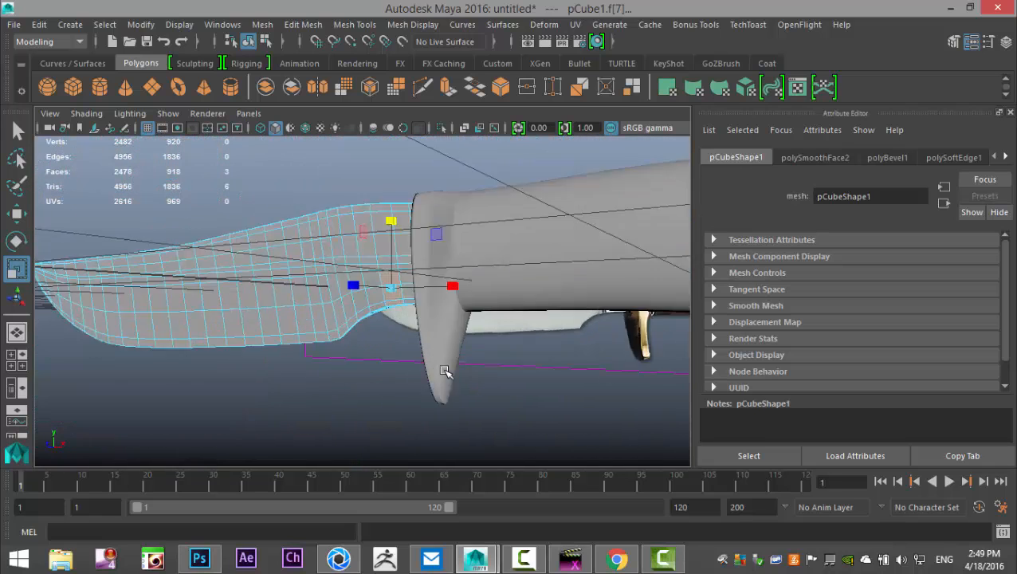
pyautogui.scroll(-6, 444, 372)
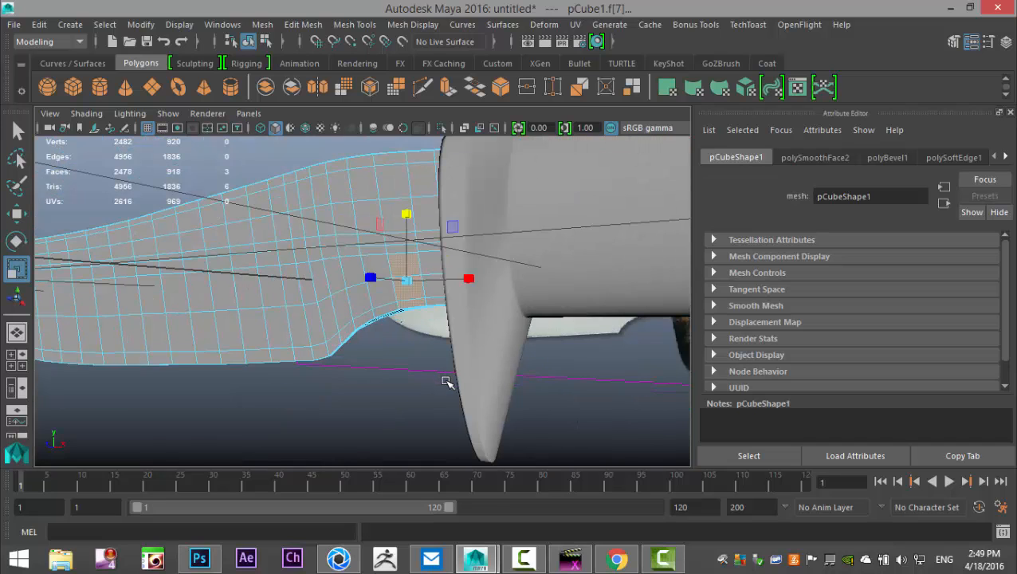
pyautogui.click(414, 393)
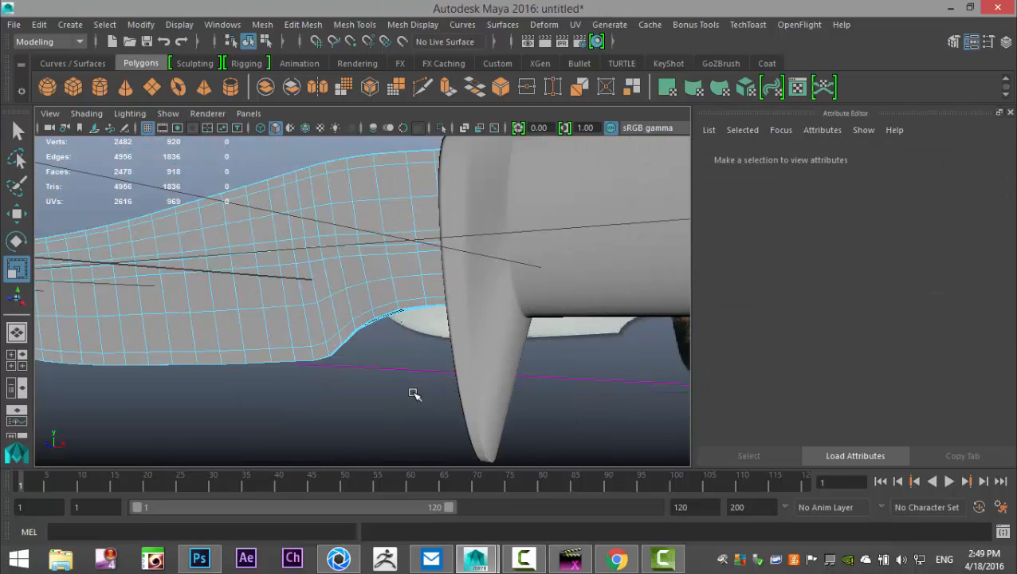
# Select the three connected vertical edges on the blade's side near the guard, down to the underside, in edge mode
pyautogui.scroll(2, 414, 393)
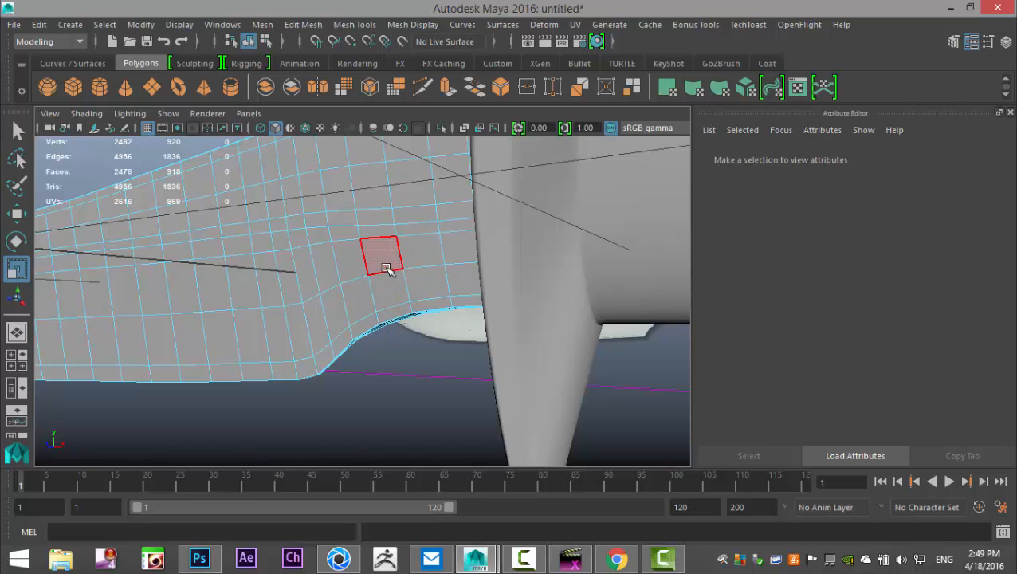
pyautogui.moveTo(367, 267); pyautogui.dragTo(369, 256, button='right')
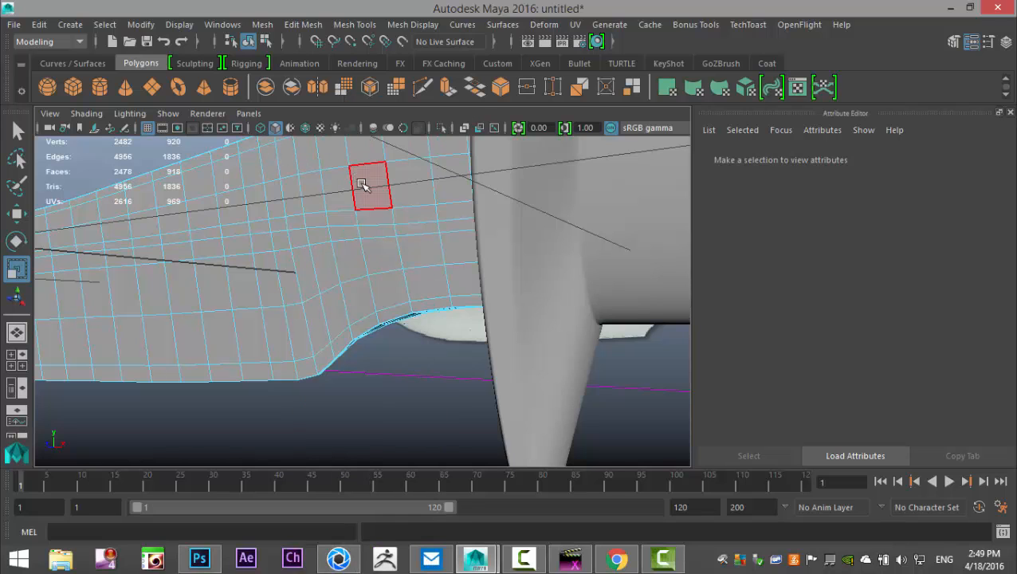
pyautogui.moveTo(333, 122); pyautogui.dragTo(330, 126, button='right')
pyautogui.moveTo(374, 231)
pyautogui.mouseDown(button='right')
pyautogui.moveTo(326, 130)
pyautogui.moveTo(372, 112)
pyautogui.mouseUp(button='right')
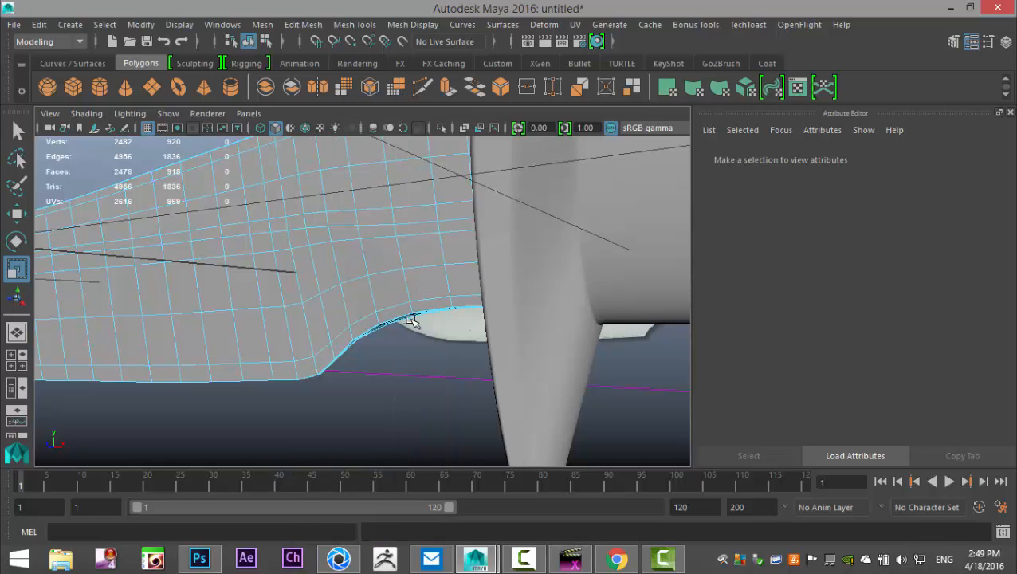
pyautogui.click(365, 263)
pyautogui.keyDown('shift'); pyautogui.click(373, 289); pyautogui.keyUp('shift')
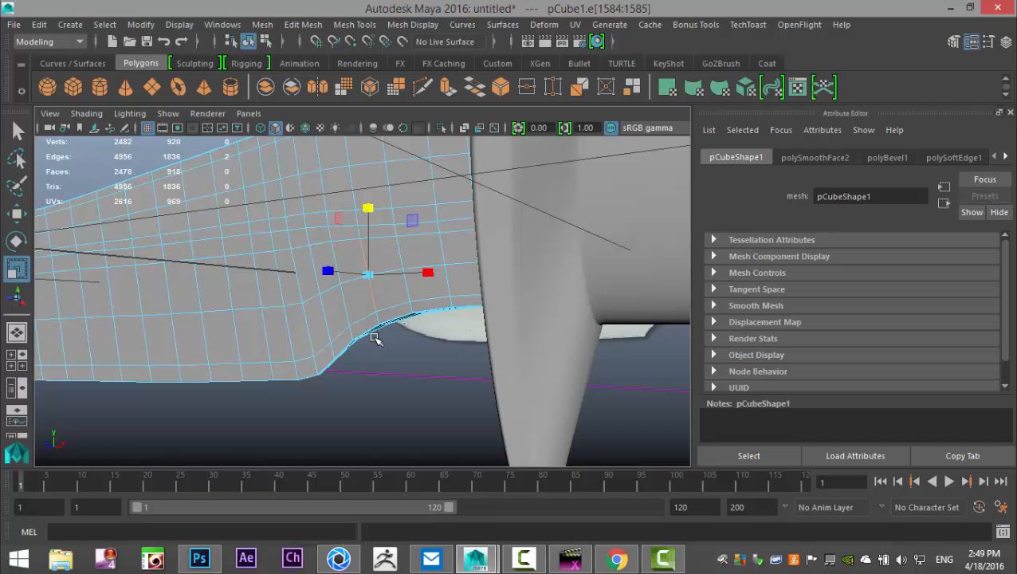
pyautogui.click(379, 320)
pyautogui.keyDown('alt'); pyautogui.moveTo(396, 373); pyautogui.dragTo(375, 305); pyautogui.keyUp('alt')
pyautogui.keyDown('alt'); pyautogui.moveTo(365, 287); pyautogui.dragTo(447, 376, button='middle'); pyautogui.keyUp('alt')
pyautogui.scroll(4, 448, 375)
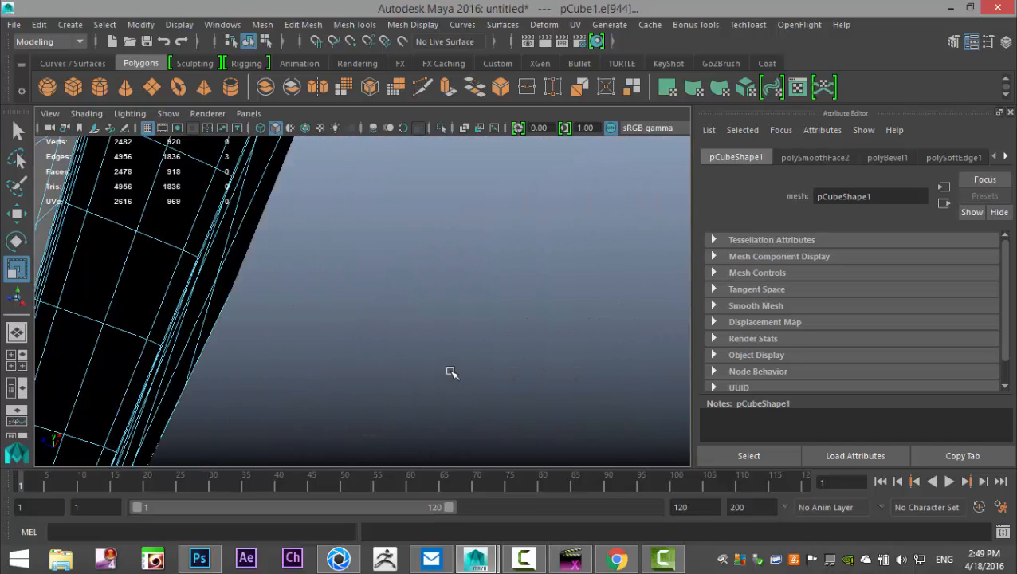
pyautogui.scroll(-1, 451, 372)
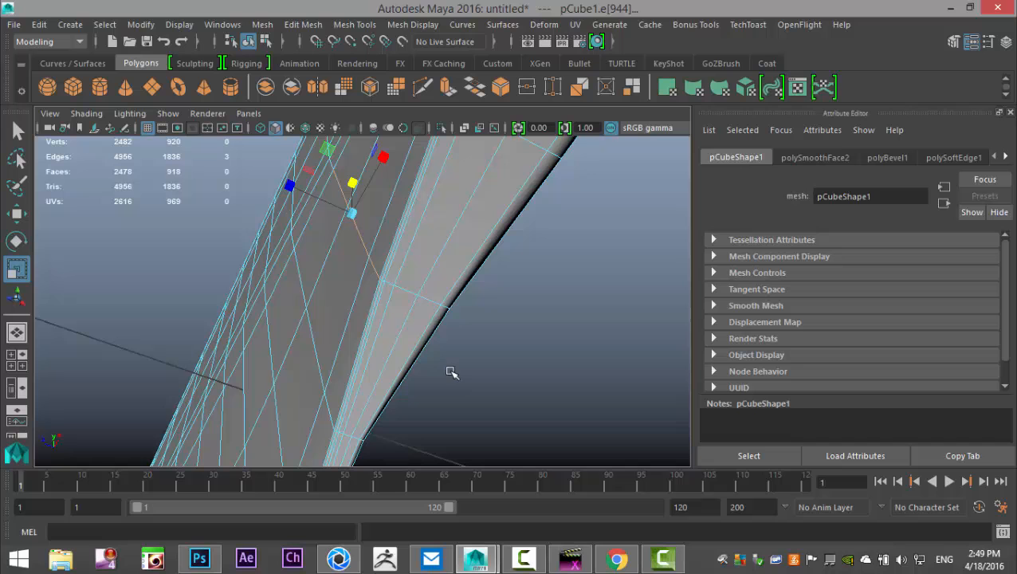
pyautogui.keyDown('shift'); pyautogui.click(388, 281); pyautogui.keyUp('shift')
pyautogui.keyDown('shift'); pyautogui.click(411, 292); pyautogui.keyUp('shift')
pyautogui.keyDown('shift'); pyautogui.click(432, 302); pyautogui.keyUp('shift')
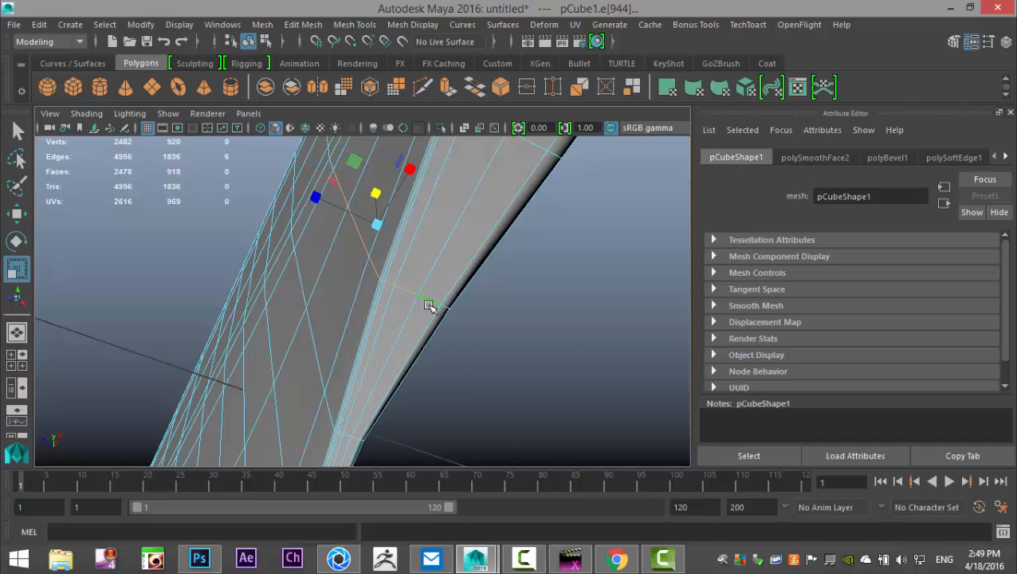
pyautogui.scroll(1, 427, 304)
pyautogui.scroll(-2, 441, 328)
pyautogui.scroll(2, 424, 318)
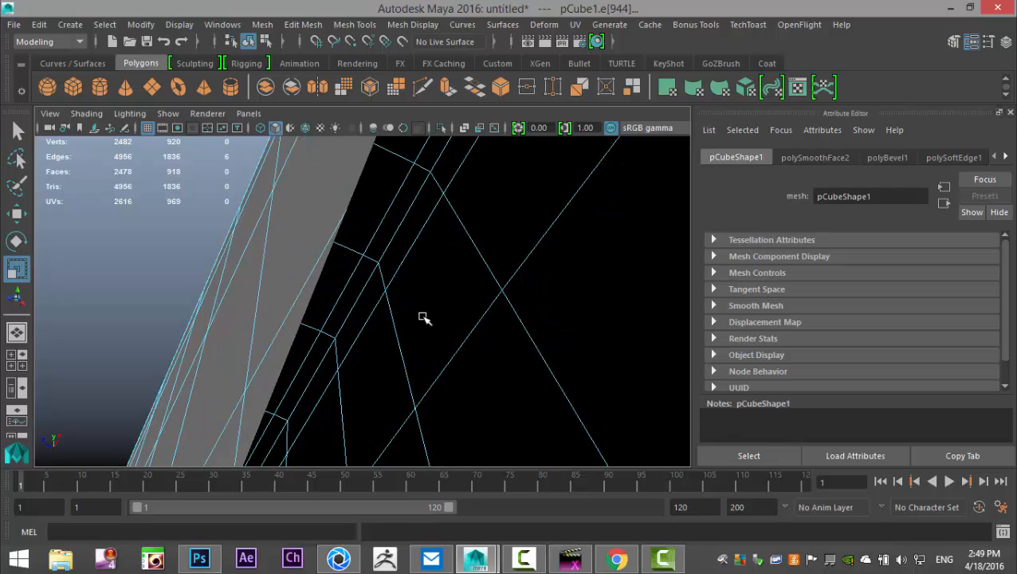
pyautogui.scroll(-2, 424, 318)
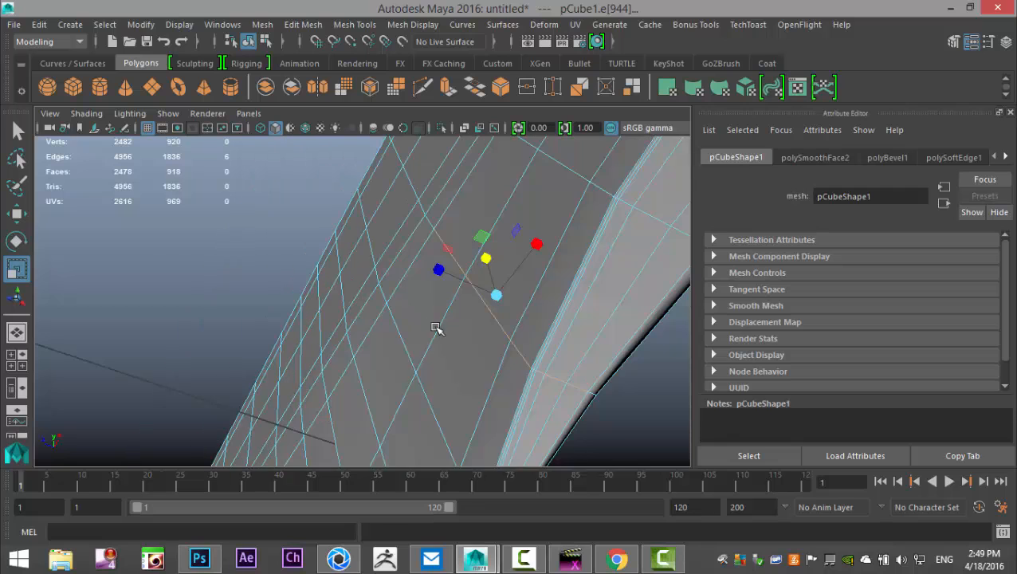
pyautogui.keyDown('shift'); pyautogui.click(528, 362); pyautogui.keyUp('shift')
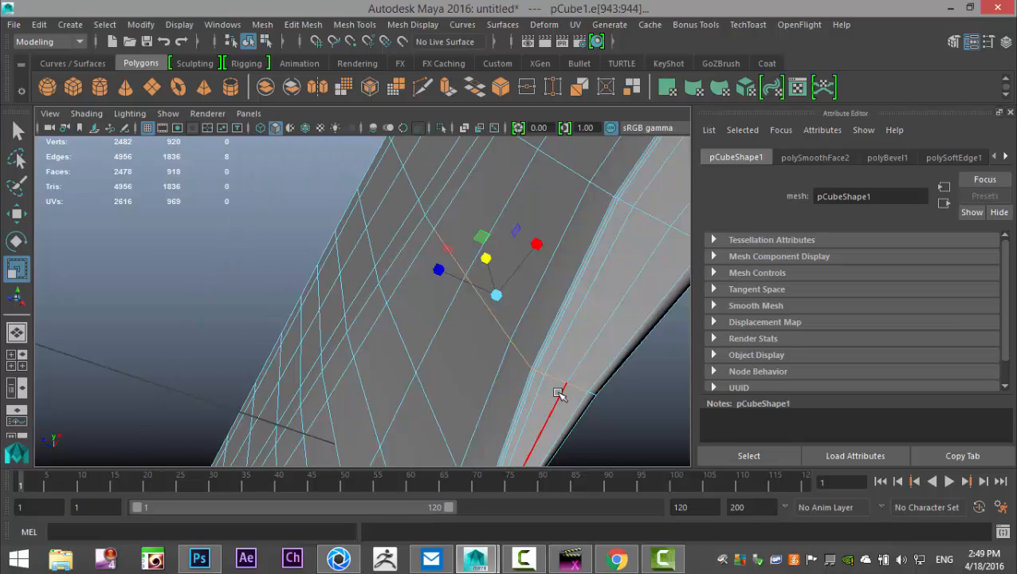
pyautogui.moveTo(560, 391); pyautogui.dragTo(559, 395)
pyautogui.click(622, 407)
# Select two consecutive lengthwise edges on top of the handle mesh, just behind the guard's front rim
pyautogui.keyDown('alt'); pyautogui.moveTo(626, 394); pyautogui.dragTo(460, 346); pyautogui.keyUp('alt')
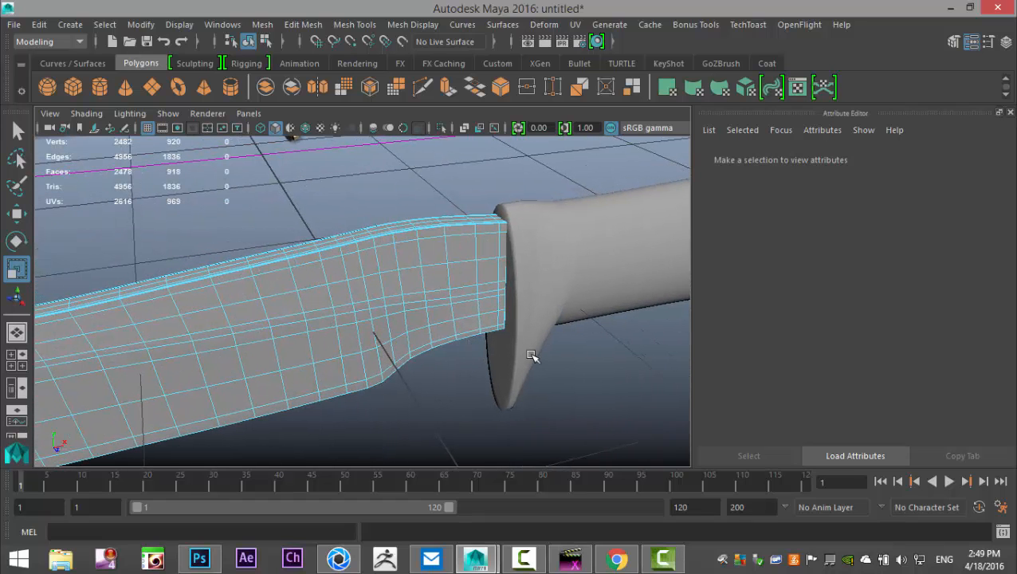
pyautogui.scroll(-5, 536, 338)
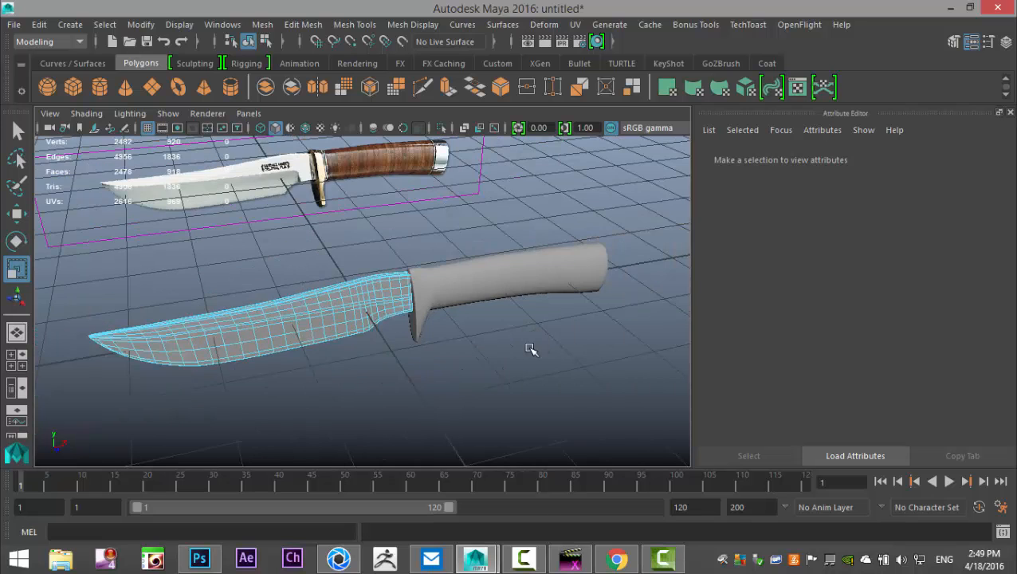
pyautogui.scroll(3, 520, 378)
pyautogui.click(512, 329)
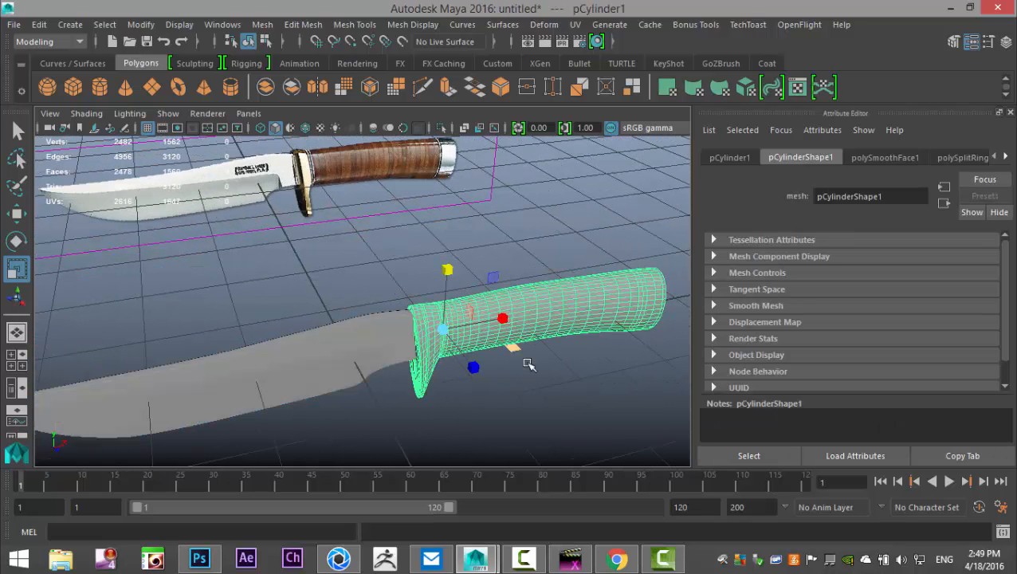
pyautogui.scroll(6, 526, 357)
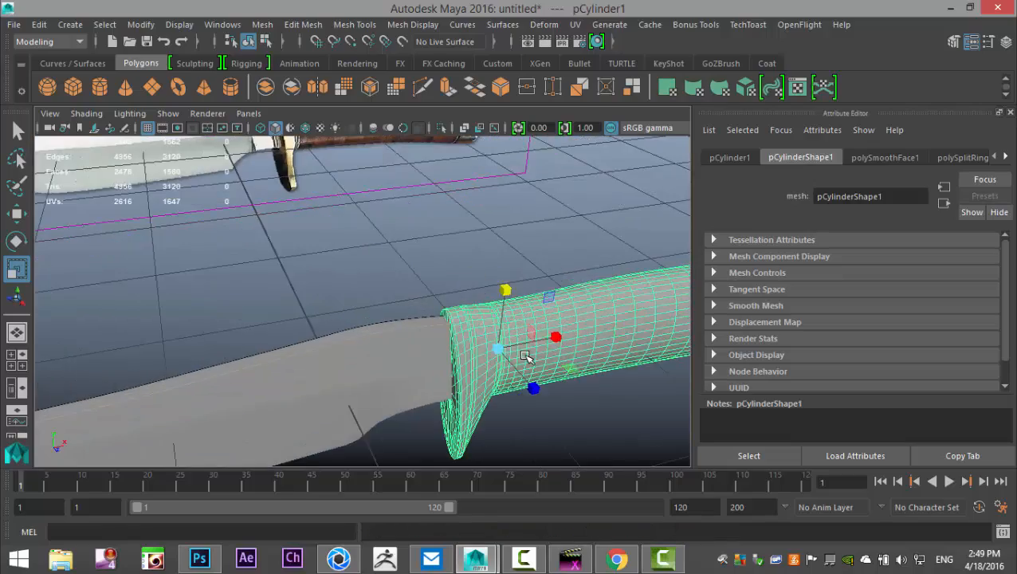
pyautogui.keyDown('alt'); pyautogui.moveTo(499, 345); pyautogui.dragTo(296, 302, button='middle'); pyautogui.keyUp('alt')
pyautogui.keyDown('alt'); pyautogui.moveTo(296, 302); pyautogui.dragTo(483, 365); pyautogui.keyUp('alt')
pyautogui.scroll(4, 415, 331)
pyautogui.moveTo(393, 313); pyautogui.dragTo(380, 97, button='right')
pyautogui.click(389, 313)
pyautogui.keyDown('shift'); pyautogui.click(388, 342); pyautogui.keyUp('shift')
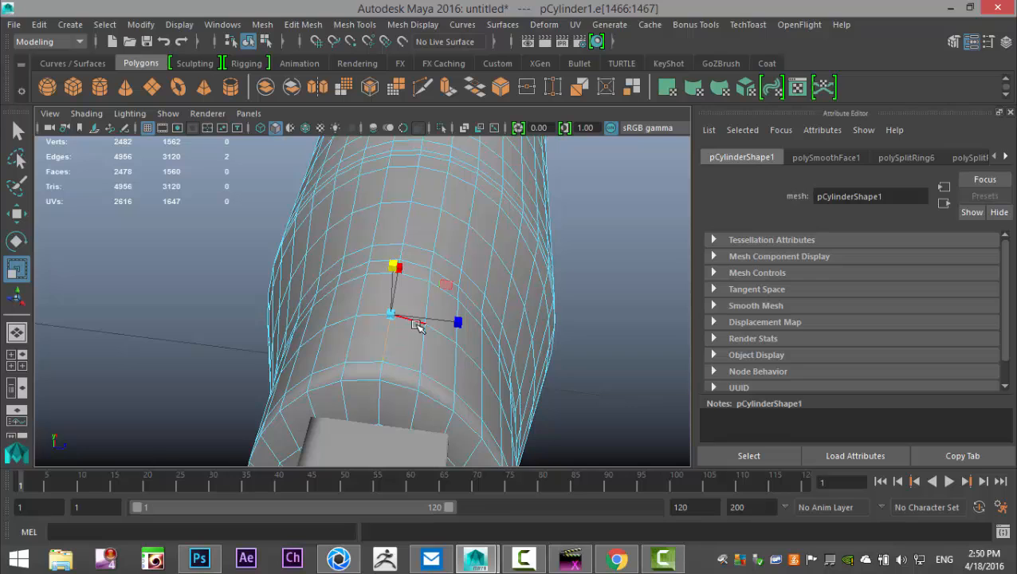
# Try lowering the two selected edges on top of the guard slightly, and undo the move
pyautogui.press('w')
pyautogui.press('space')
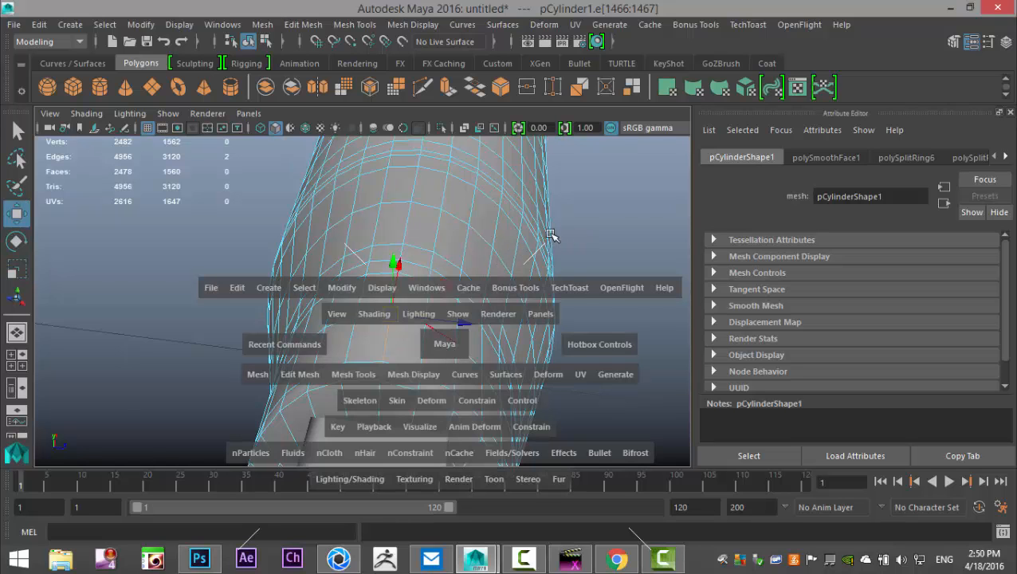
pyautogui.moveTo(550, 235); pyautogui.dragTo(516, 245)
pyautogui.click(16, 360)
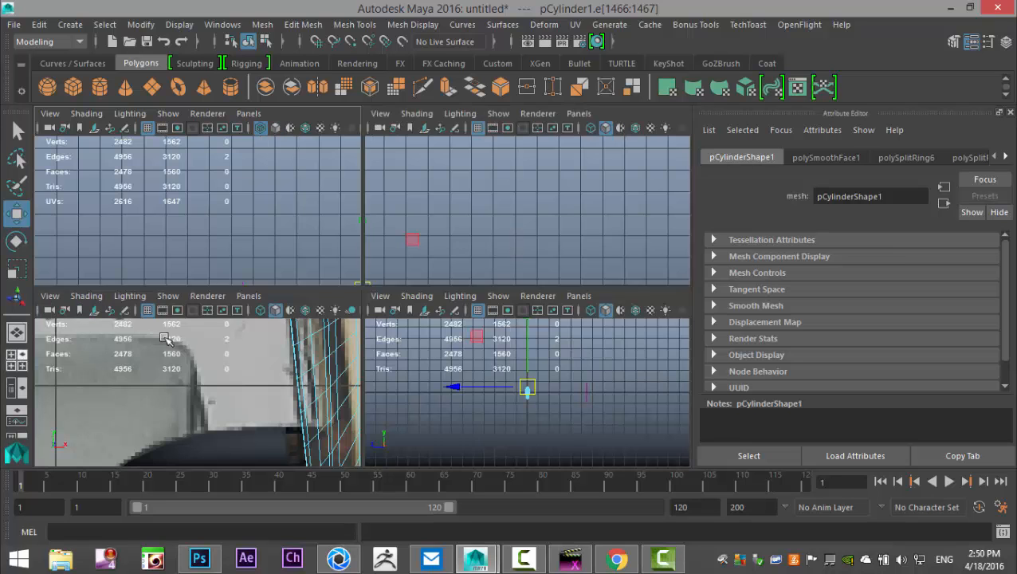
pyautogui.press('space')
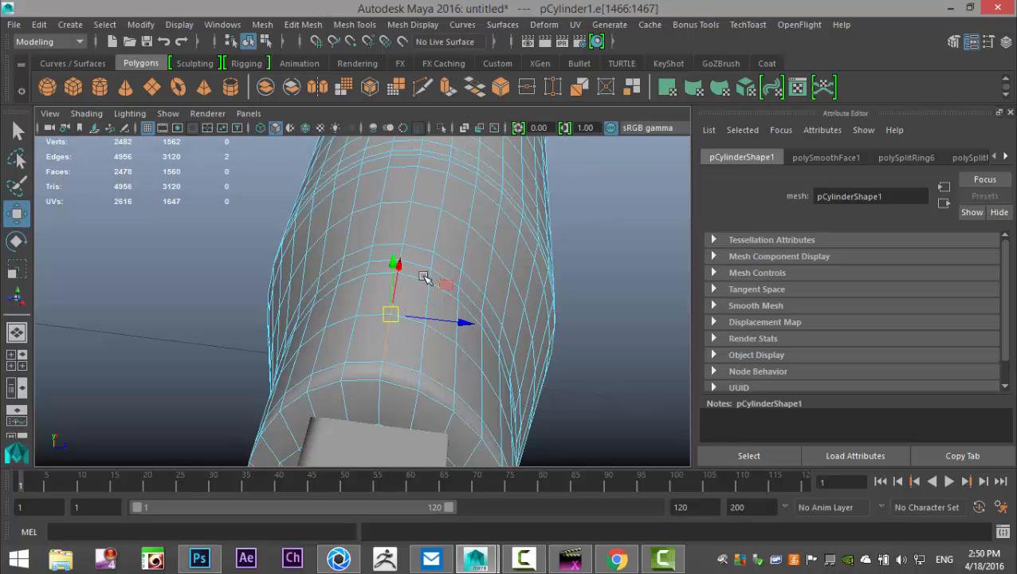
pyautogui.keyDown('alt'); pyautogui.moveTo(618, 343); pyautogui.dragTo(542, 318); pyautogui.keyUp('alt')
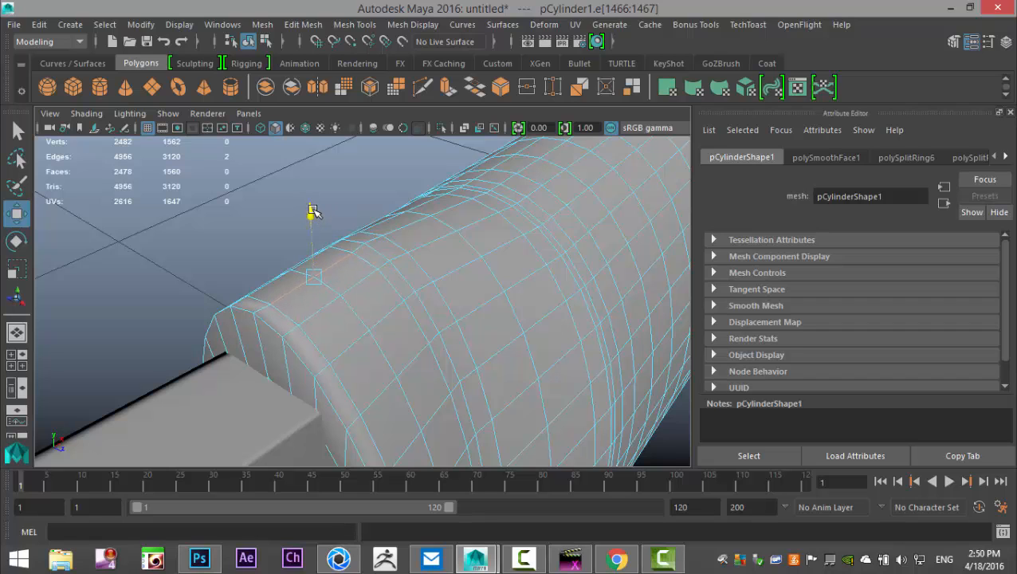
pyautogui.moveTo(313, 210); pyautogui.dragTo(315, 214)
pyautogui.hotkey('ctrl', 'z')
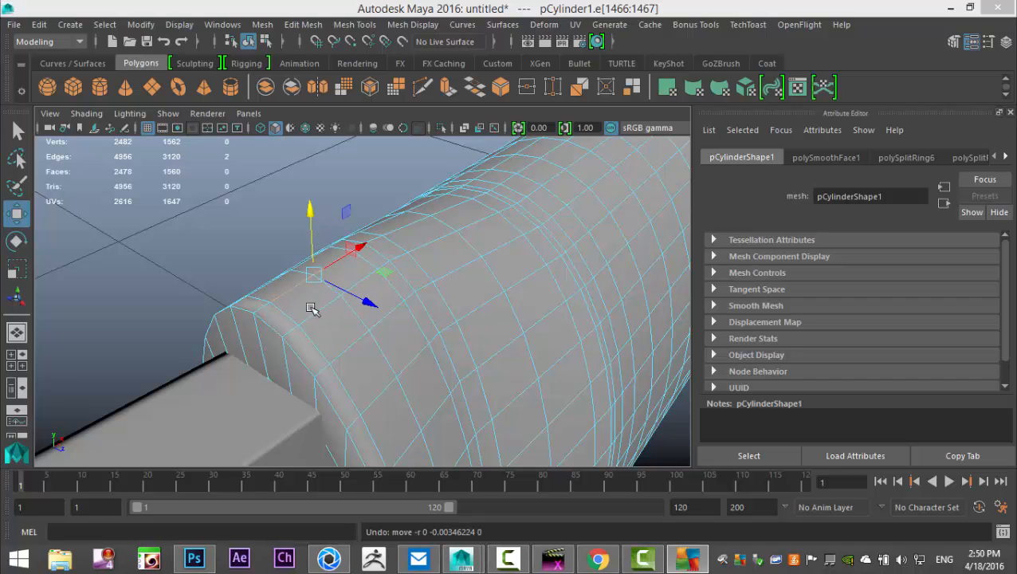
# Add the adjoining edge at the guard's rim to the selection and try lowering the three edges
pyautogui.moveTo(266, 145); pyautogui.dragTo(263, 108, button='right')
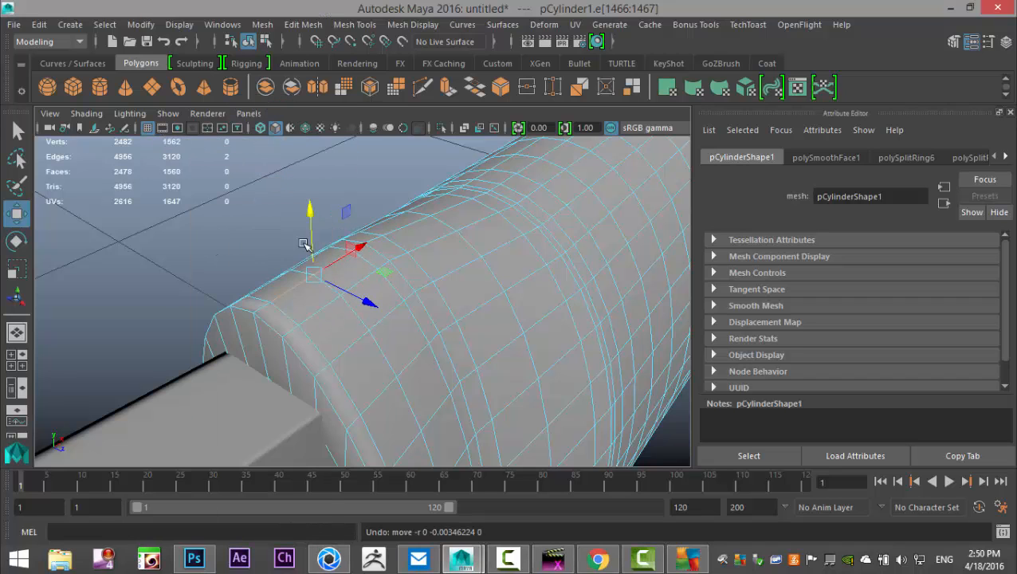
pyautogui.click(260, 309)
pyautogui.click(336, 265)
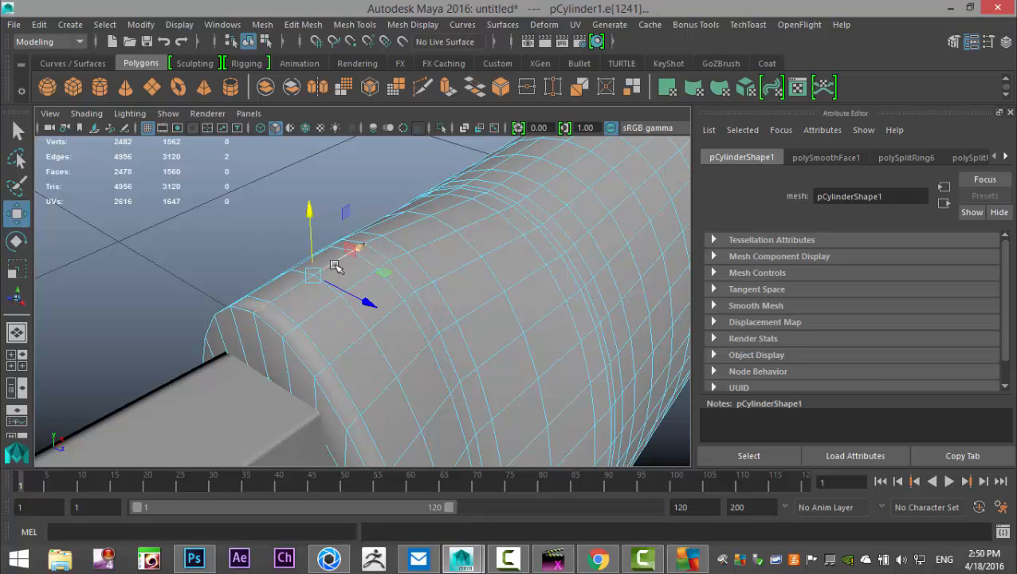
pyautogui.moveTo(311, 209); pyautogui.dragTo(313, 219)
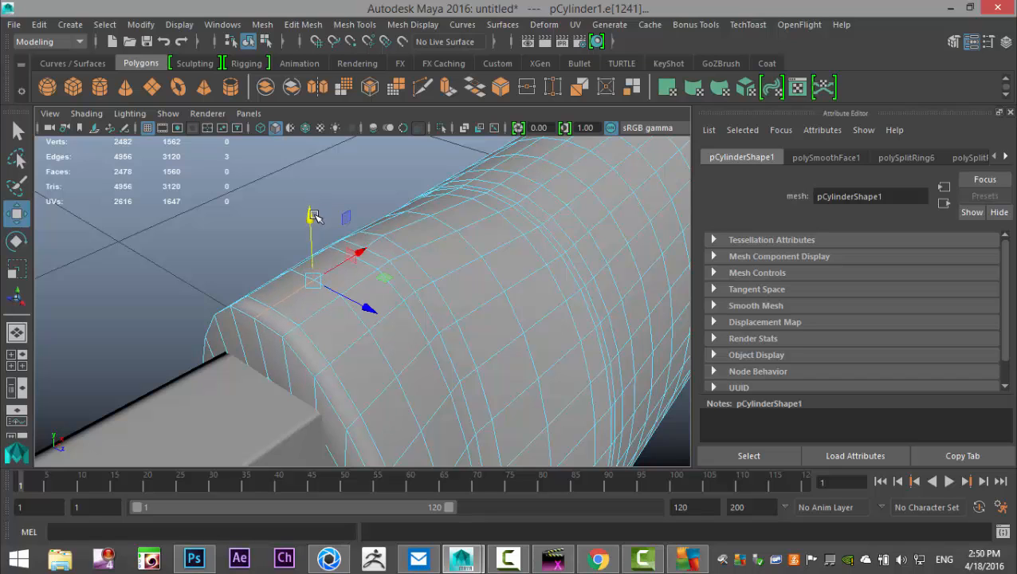
pyautogui.hotkey('ctrl', 'z')
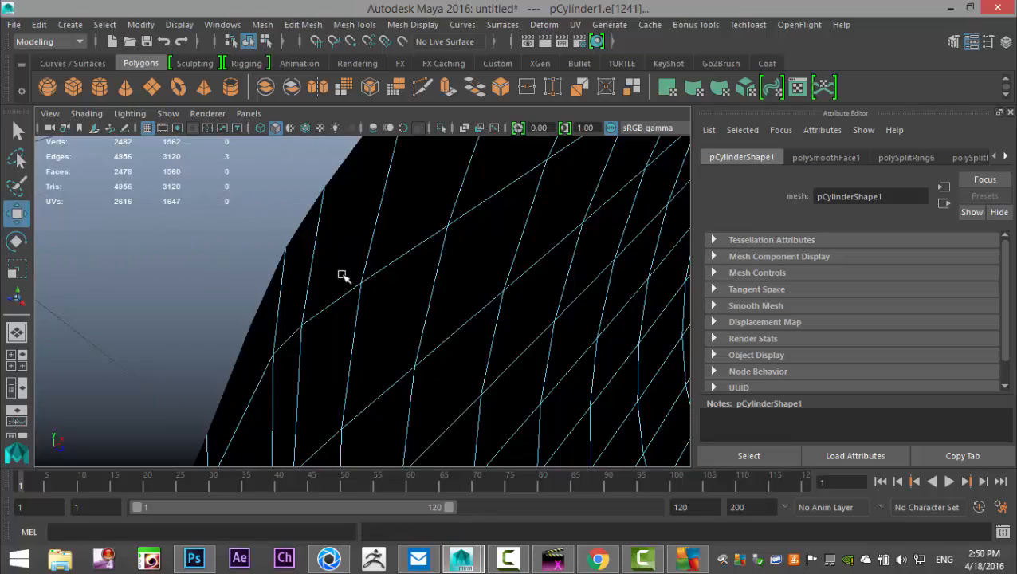
# Move the three selected top edges of the guard slightly down along Y and clear the selection
pyautogui.keyDown('alt'); pyautogui.moveTo(419, 292); pyautogui.dragTo(459, 312); pyautogui.keyUp('alt')
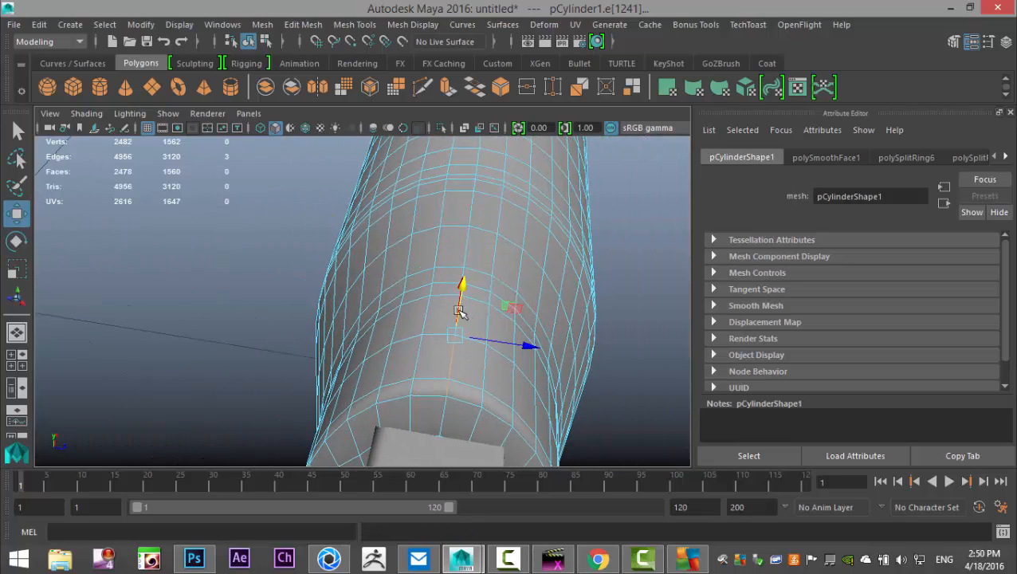
pyautogui.keyDown('alt'); pyautogui.moveTo(493, 345); pyautogui.dragTo(390, 318); pyautogui.keyUp('alt')
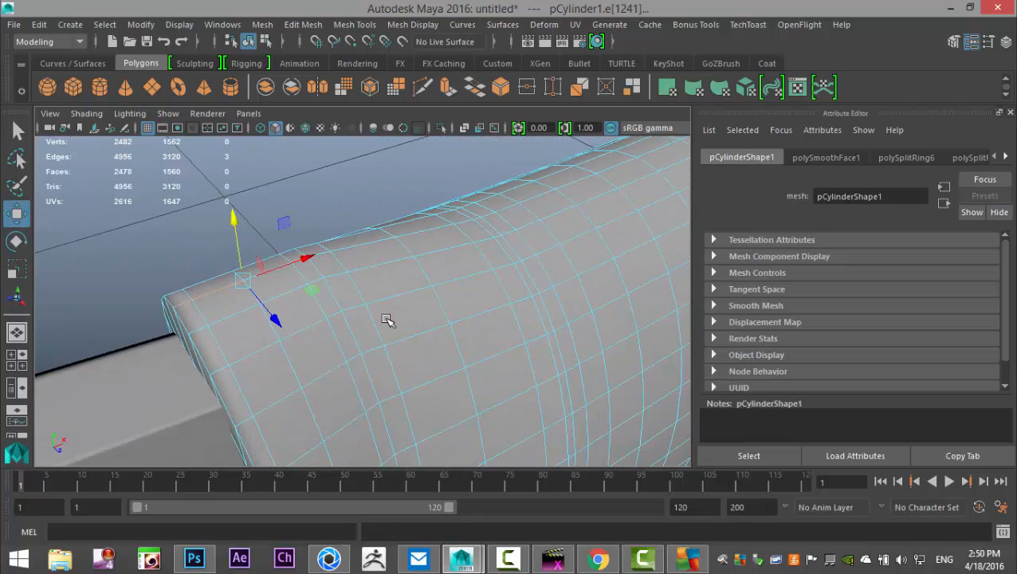
pyautogui.click(276, 273)
pyautogui.moveTo(276, 272); pyautogui.dragTo(237, 221)
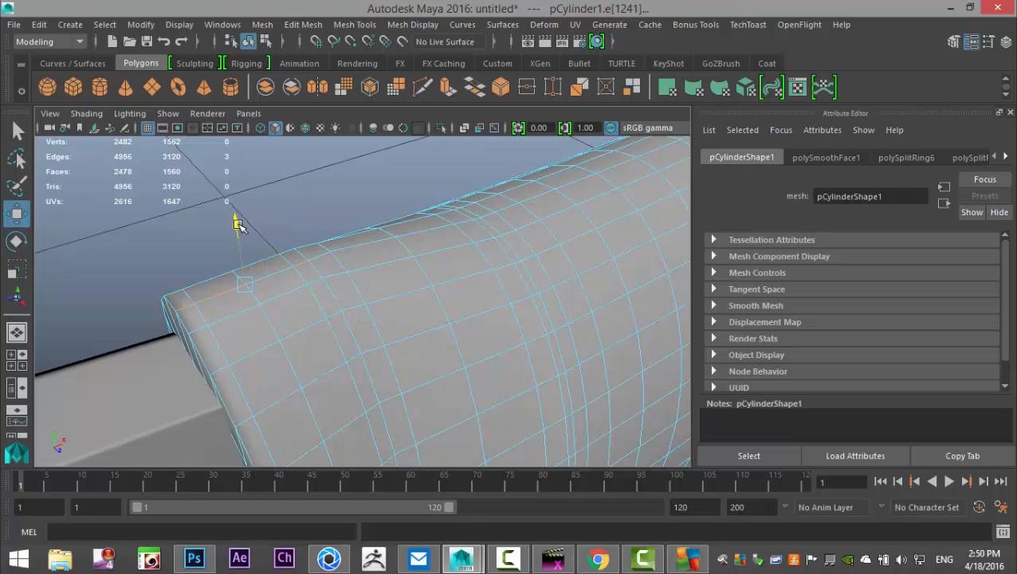
pyautogui.click(160, 255)
pyautogui.scroll(-3, 191, 264)
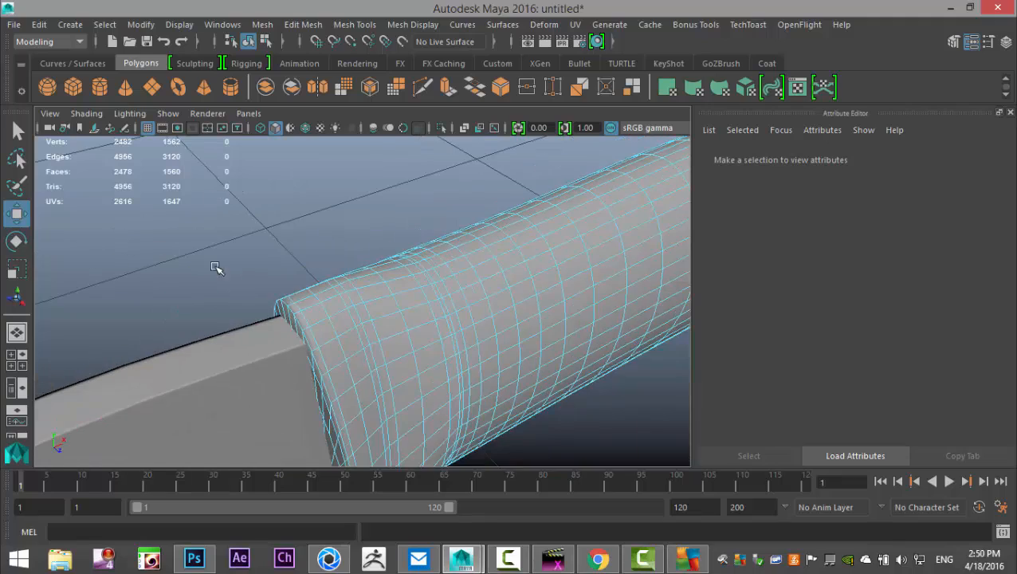
# Select the face loops around the guard beside the blade and grow the selection to cover the guard's front band
pyautogui.keyDown('alt'); pyautogui.moveTo(419, 318); pyautogui.dragTo(432, 354); pyautogui.keyUp('alt')
pyautogui.scroll(-3, 365, 299)
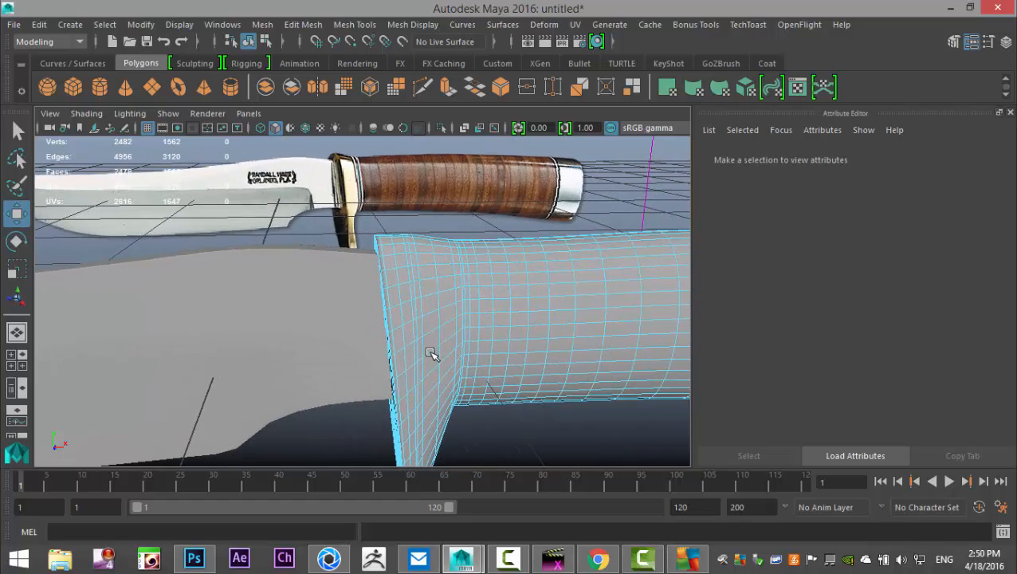
pyautogui.scroll(2, 421, 338)
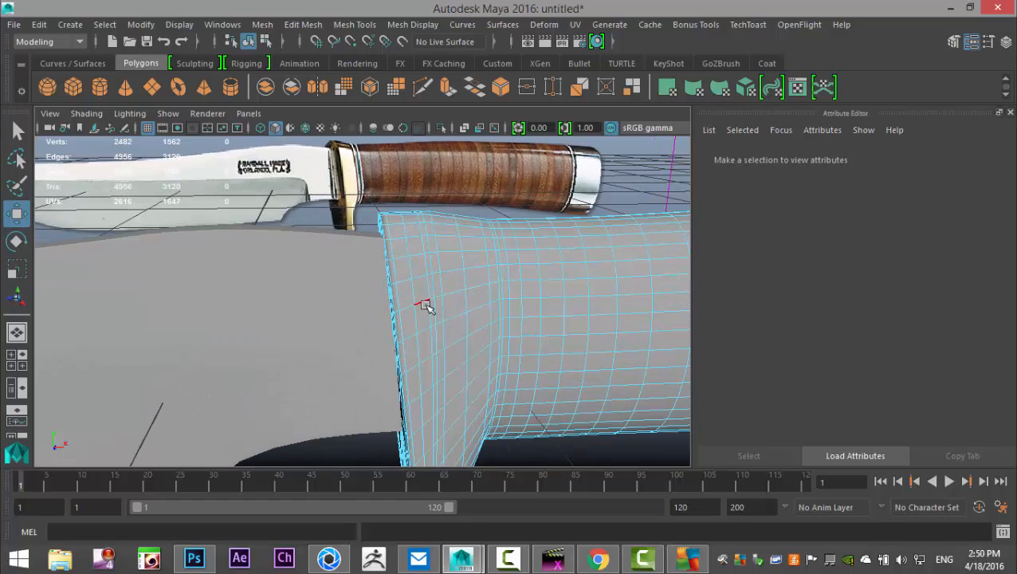
pyautogui.moveTo(415, 287); pyautogui.dragTo(415, 191, button='right')
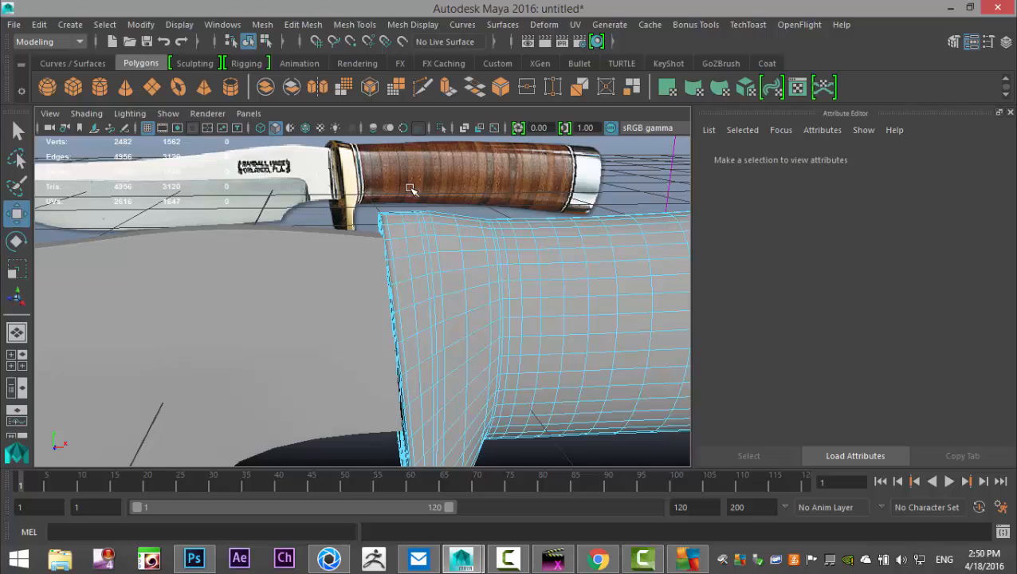
pyautogui.click(400, 271)
pyautogui.click(397, 247)
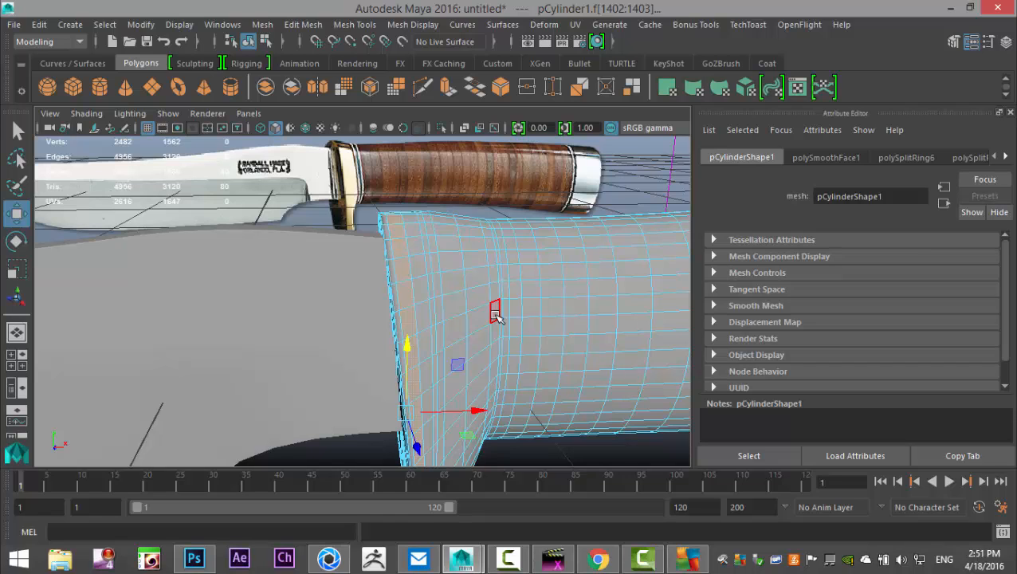
pyautogui.hotkey('shift', '.')
pyautogui.keyDown('alt'); pyautogui.moveTo(550, 294); pyautogui.dragTo(420, 302); pyautogui.keyUp('alt')
# Assign a new Lambert material to the selected guard faces and set its color to yellow
pyautogui.moveTo(406, 277); pyautogui.dragTo(383, 512, button='right')
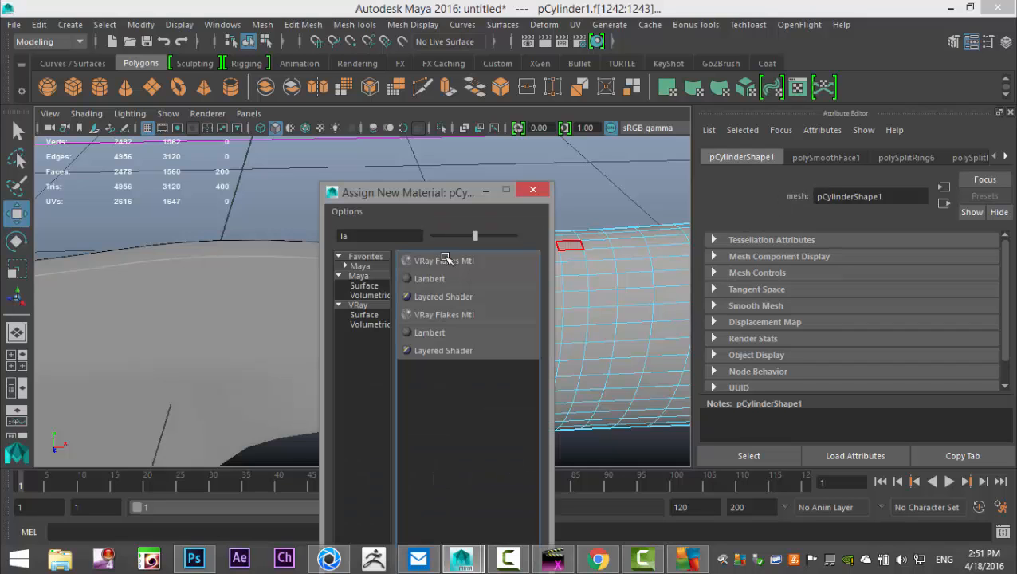
pyautogui.click(430, 278)
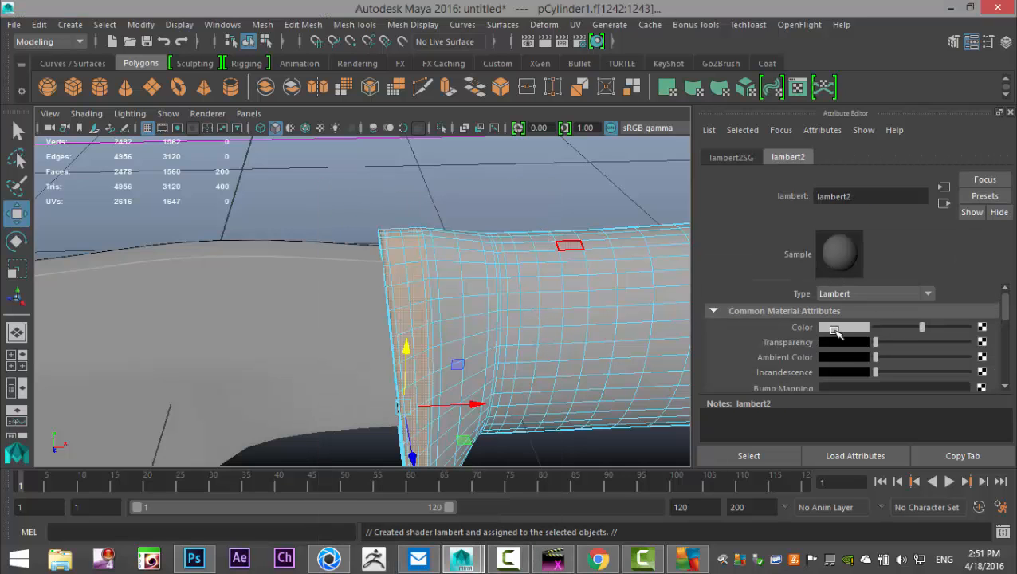
pyautogui.click(833, 328)
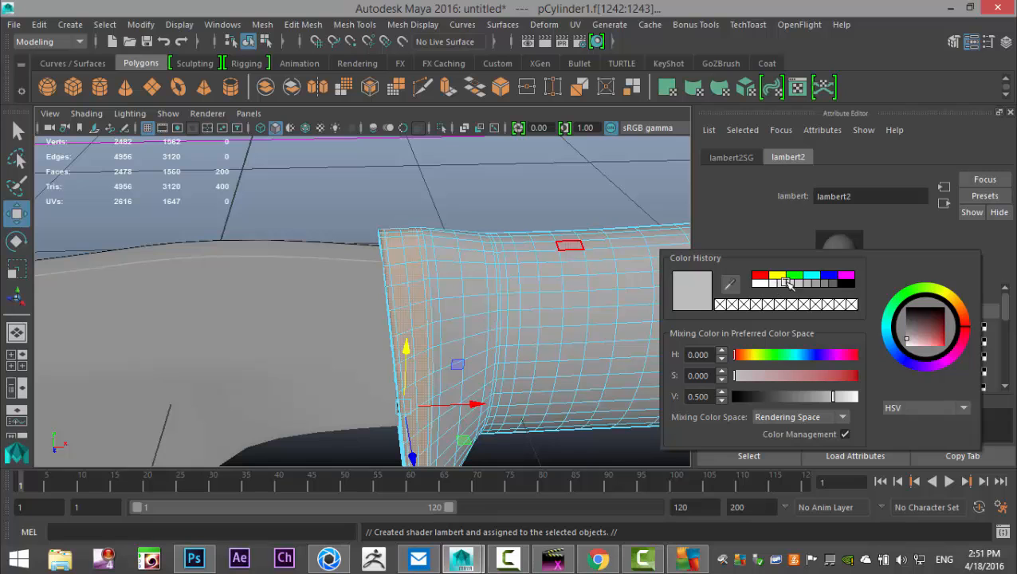
pyautogui.click(780, 277)
pyautogui.keyDown('alt'); pyautogui.moveTo(466, 247); pyautogui.dragTo(462, 275); pyautogui.keyUp('alt')
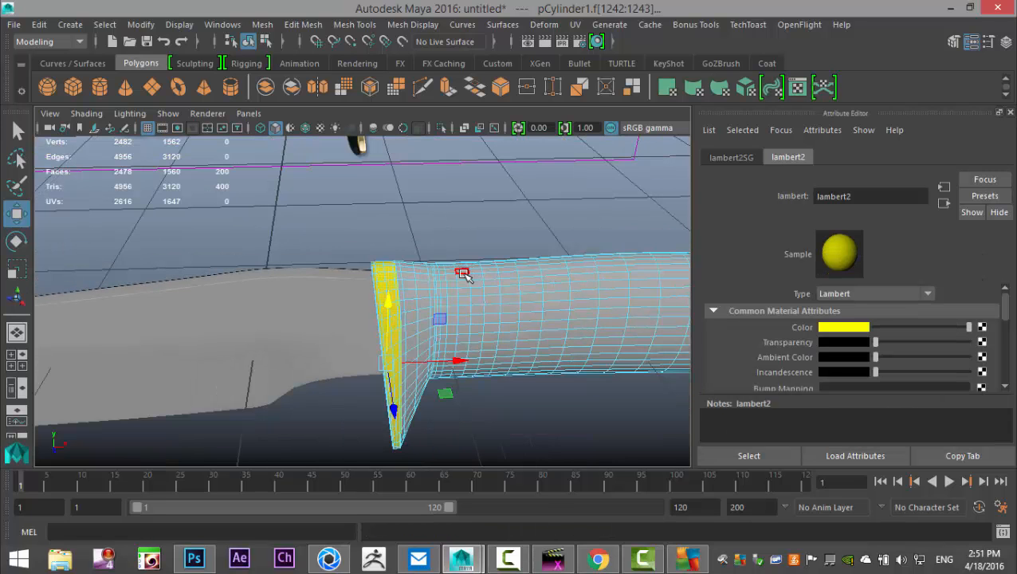
# Select a face loop near the handle's butt end and grow the selection over the whole end section including its flat cap
pyautogui.scroll(3, 461, 329)
pyautogui.keyDown('alt'); pyautogui.moveTo(452, 302); pyautogui.dragTo(169, 300, button='middle'); pyautogui.keyUp('alt')
pyautogui.scroll(-3, 261, 329)
pyautogui.keyDown('alt'); pyautogui.moveTo(386, 351); pyautogui.dragTo(69, 365, button='middle'); pyautogui.keyUp('alt')
pyautogui.scroll(-4, 221, 349)
pyautogui.scroll(7, 251, 361)
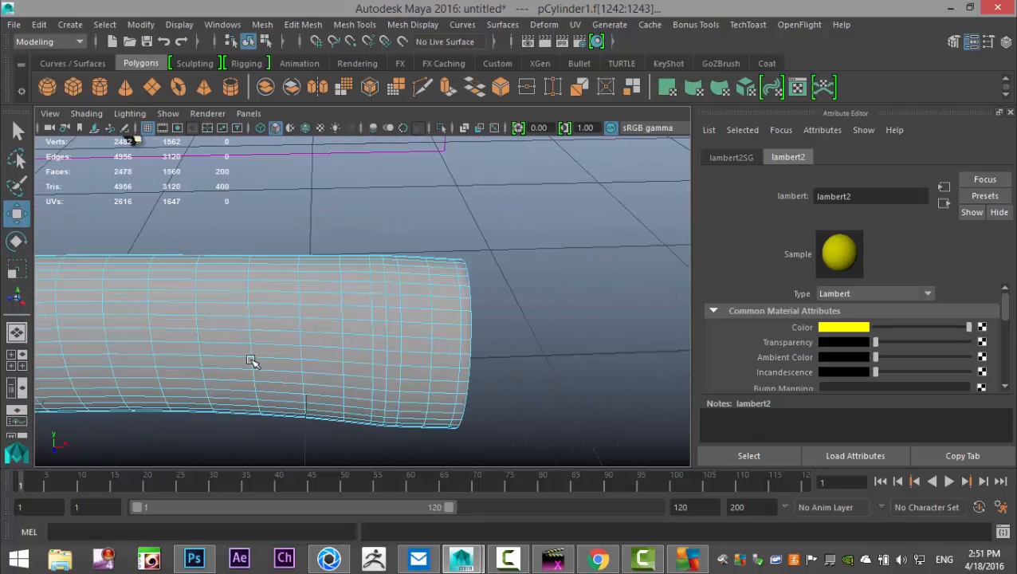
pyautogui.click(508, 267)
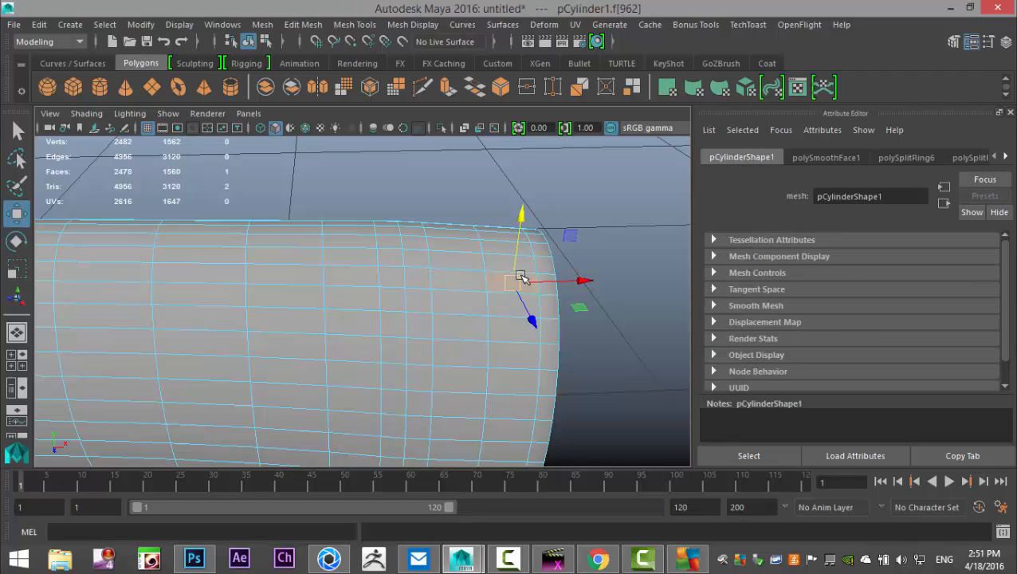
pyautogui.keyDown('shift'); pyautogui.doubleClick(509, 277); pyautogui.keyUp('shift')
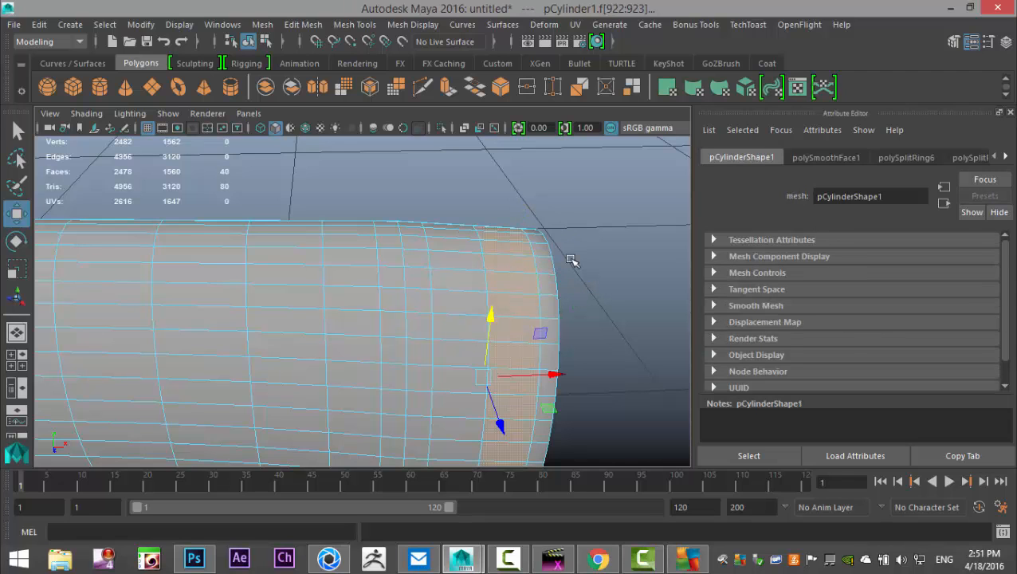
pyautogui.hotkey('shift', '.')
pyautogui.keyDown('alt'); pyautogui.moveTo(579, 291); pyautogui.dragTo(489, 321); pyautogui.keyUp('alt')
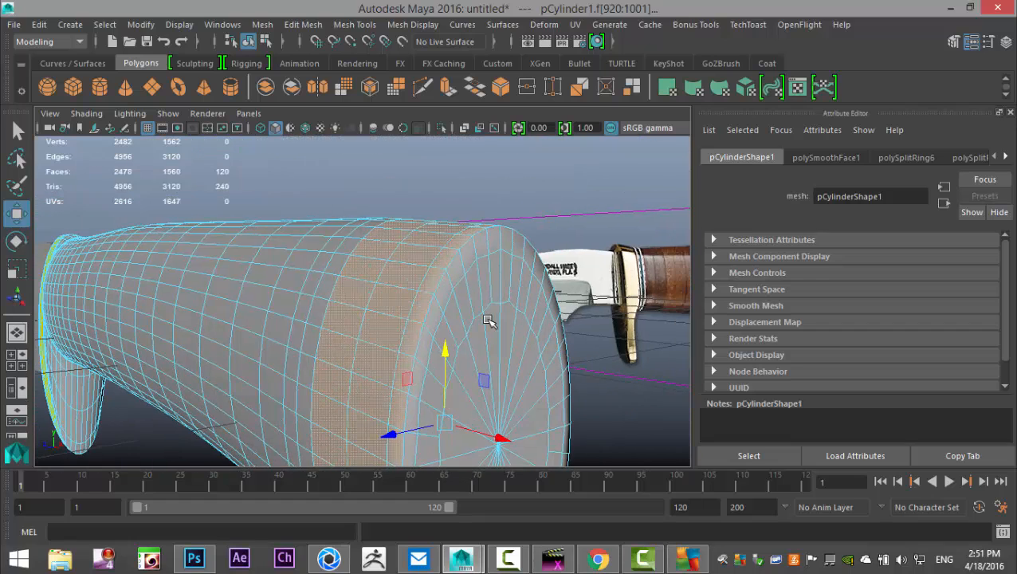
pyautogui.hotkey('shift', '.')
pyautogui.hotkey('shift', '.')
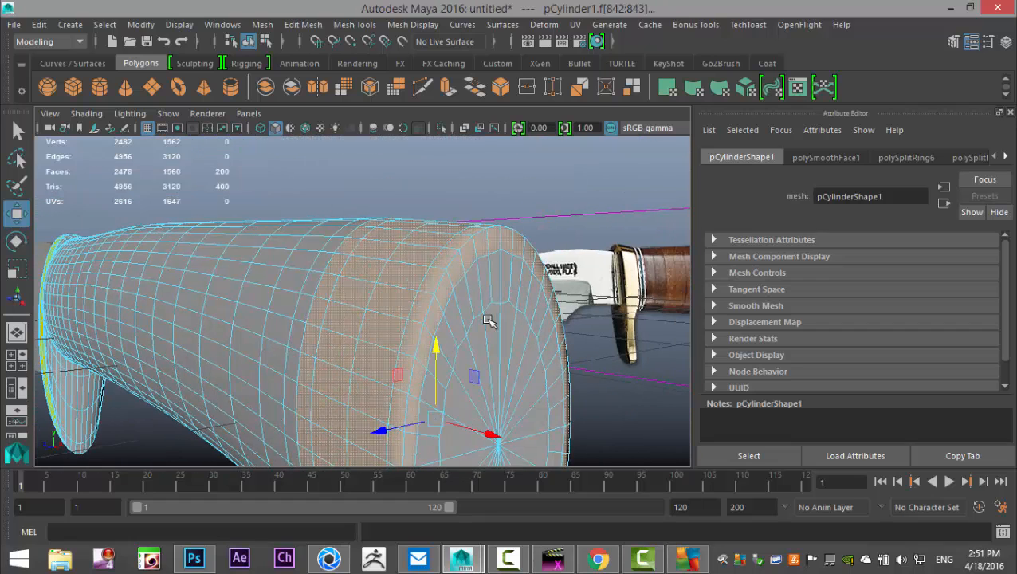
pyautogui.keyDown('alt'); pyautogui.moveTo(472, 332); pyautogui.dragTo(300, 410); pyautogui.keyUp('alt')
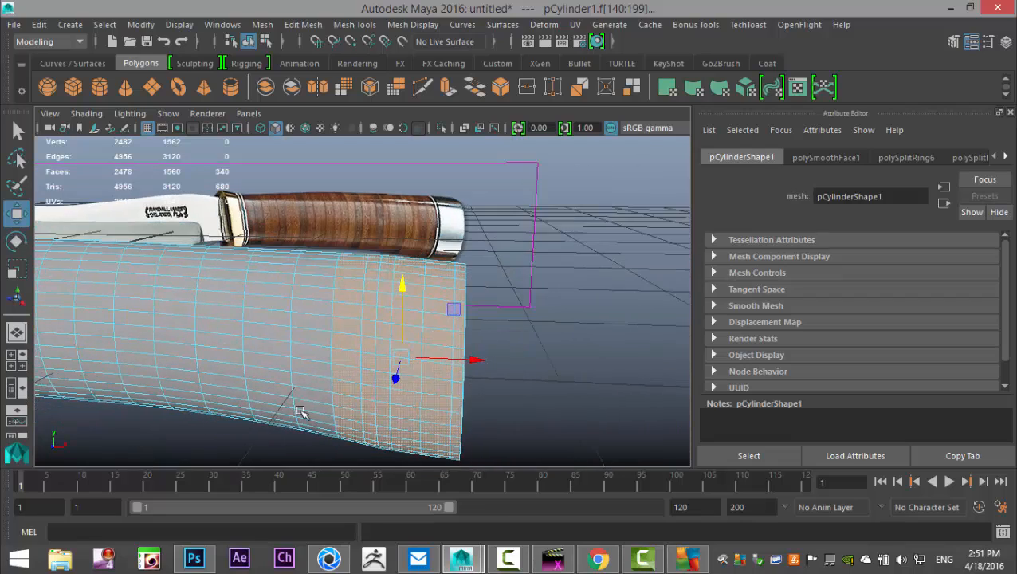
# In the side view, deselect the face loops in front of the reference's pommel line, keeping only the butt-end faces selected
pyautogui.click(16, 360)
pyautogui.press('space')
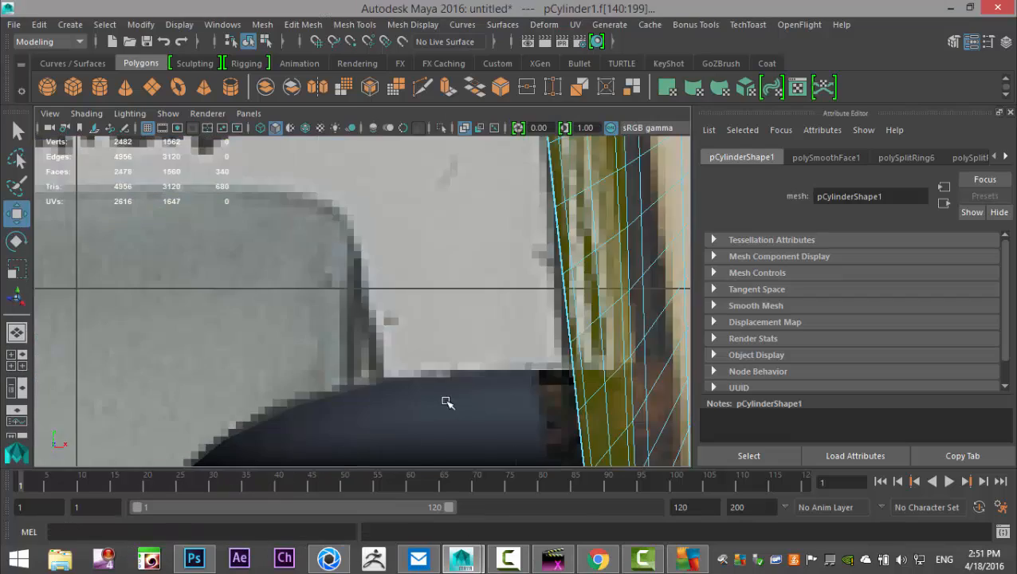
pyautogui.press('a')
pyautogui.keyDown('alt'); pyautogui.moveTo(469, 380); pyautogui.dragTo(336, 383, button='middle'); pyautogui.keyUp('alt')
pyautogui.keyDown('alt'); pyautogui.moveTo(335, 383); pyautogui.dragTo(374, 370, button='right'); pyautogui.keyUp('alt')
pyautogui.keyDown('alt'); pyautogui.moveTo(305, 378); pyautogui.dragTo(524, 376, button='middle'); pyautogui.keyUp('alt')
pyautogui.scroll(6, 500, 377)
pyautogui.keyDown('alt'); pyautogui.moveTo(416, 370); pyautogui.dragTo(642, 346, button='middle'); pyautogui.keyUp('alt')
pyautogui.scroll(-8, 634, 343)
pyautogui.scroll(4, 606, 353)
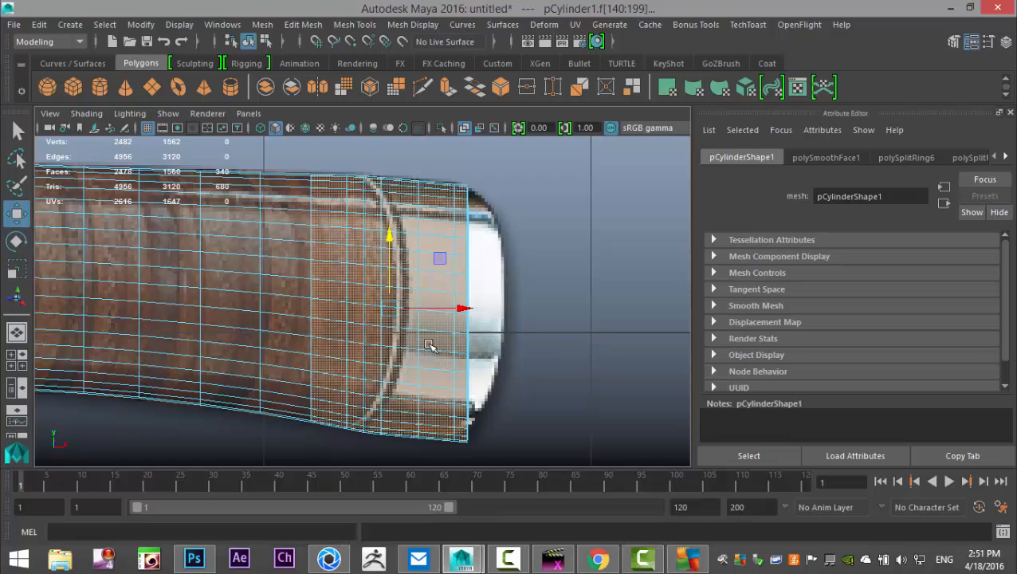
pyautogui.moveTo(304, 160); pyautogui.dragTo(376, 477)
pyautogui.moveTo(280, 150); pyautogui.dragTo(290, 494)
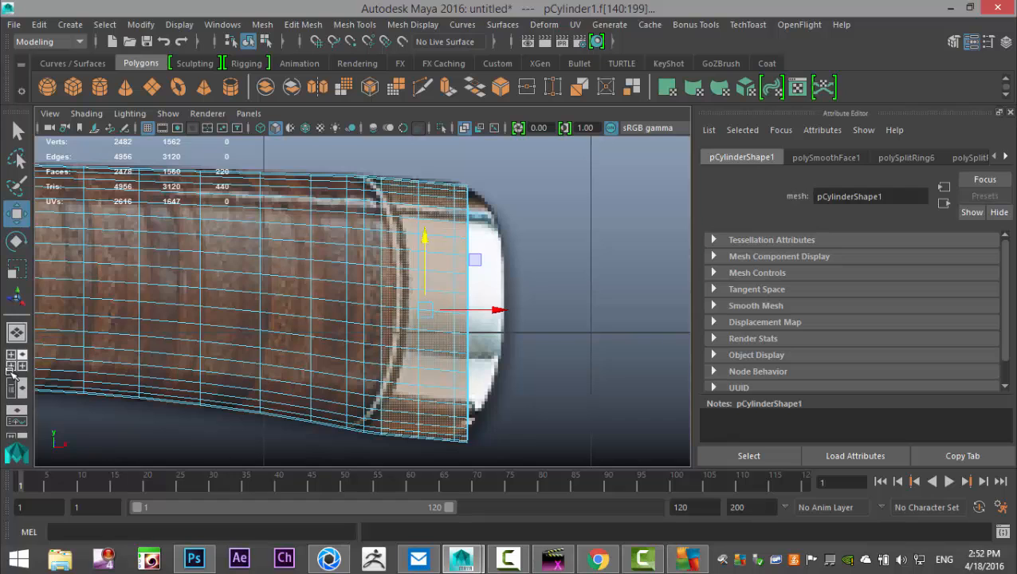
# Back in the perspective view, assign a new Lambert material to the selected butt-end faces and set its color to red
pyautogui.click(17, 366)
pyautogui.press('space')
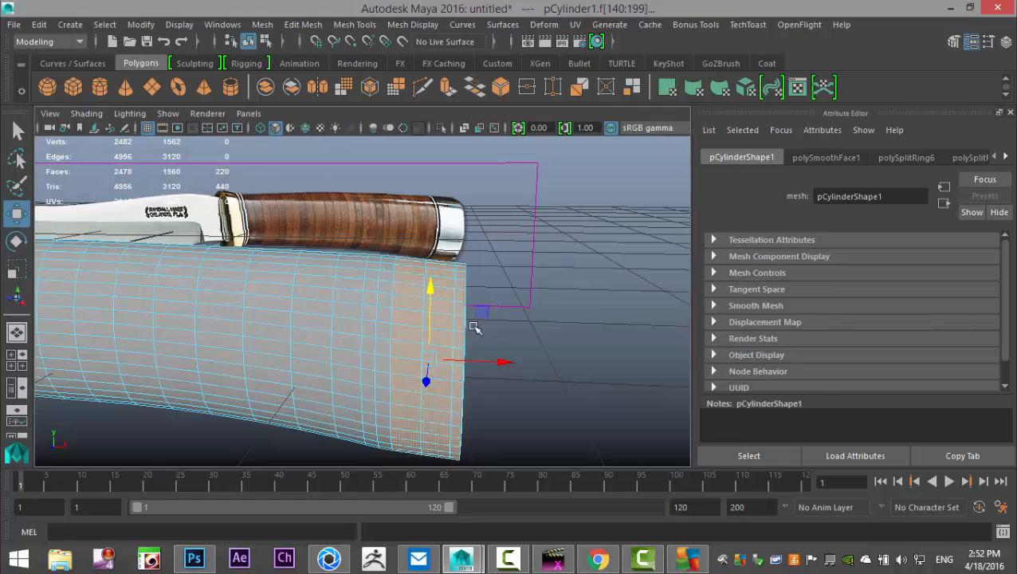
pyautogui.moveTo(441, 328); pyautogui.dragTo(438, 513, button='right')
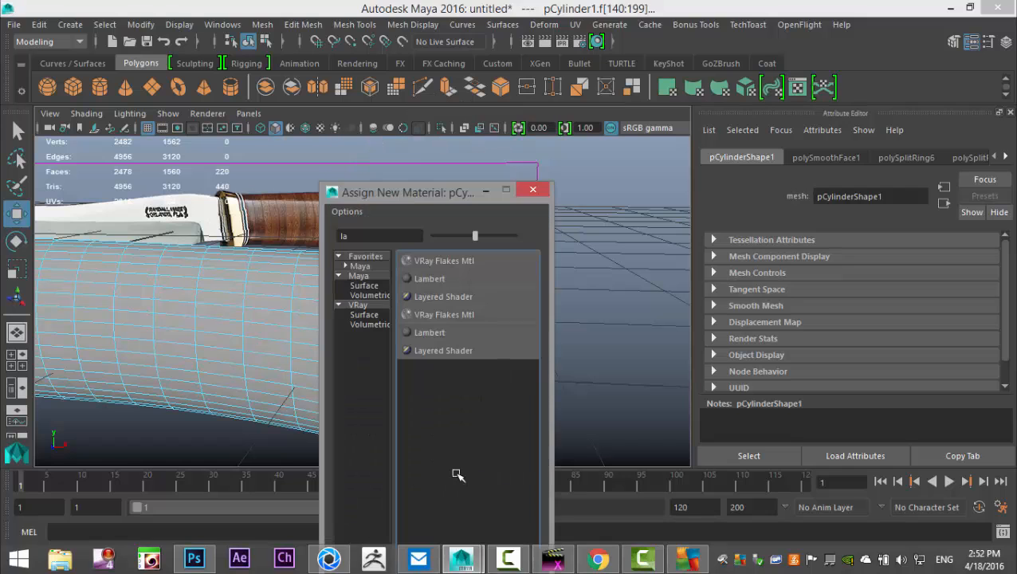
pyautogui.click(429, 279)
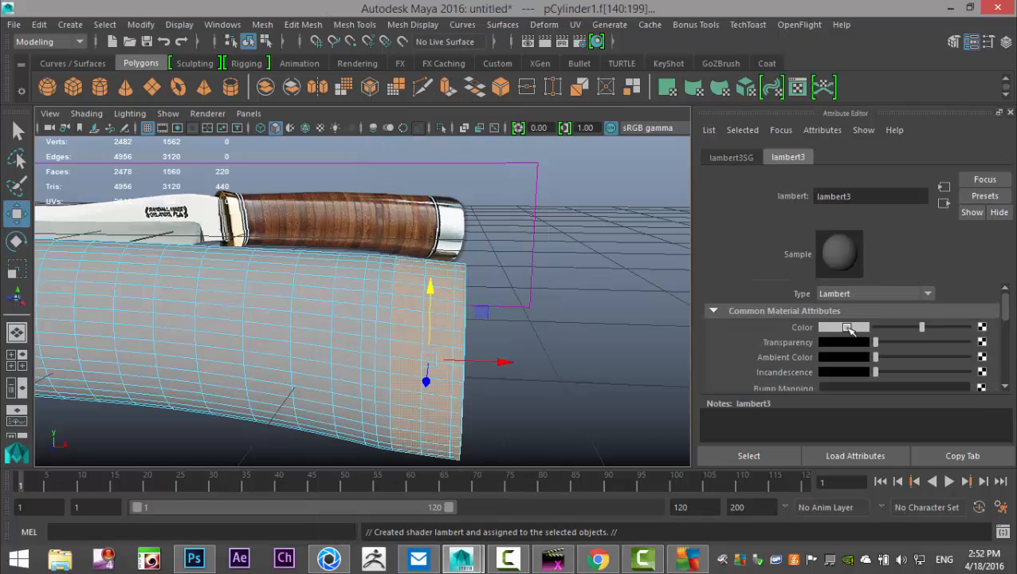
pyautogui.click(848, 328)
pyautogui.click(789, 288)
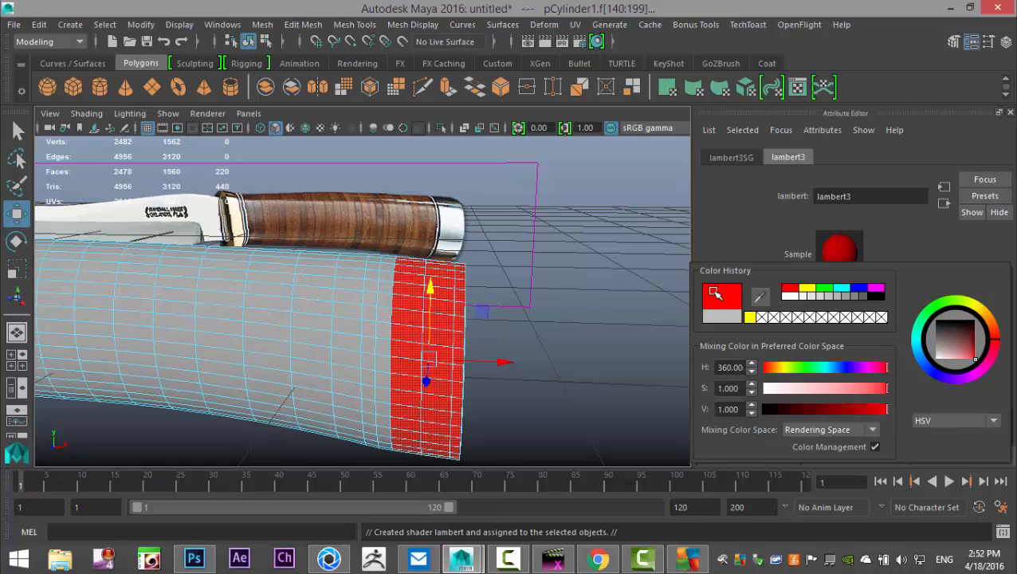
# Select the narrow face loop beside the red pommel and add the thin loop directly behind the guard's yellow band
pyautogui.click(385, 319)
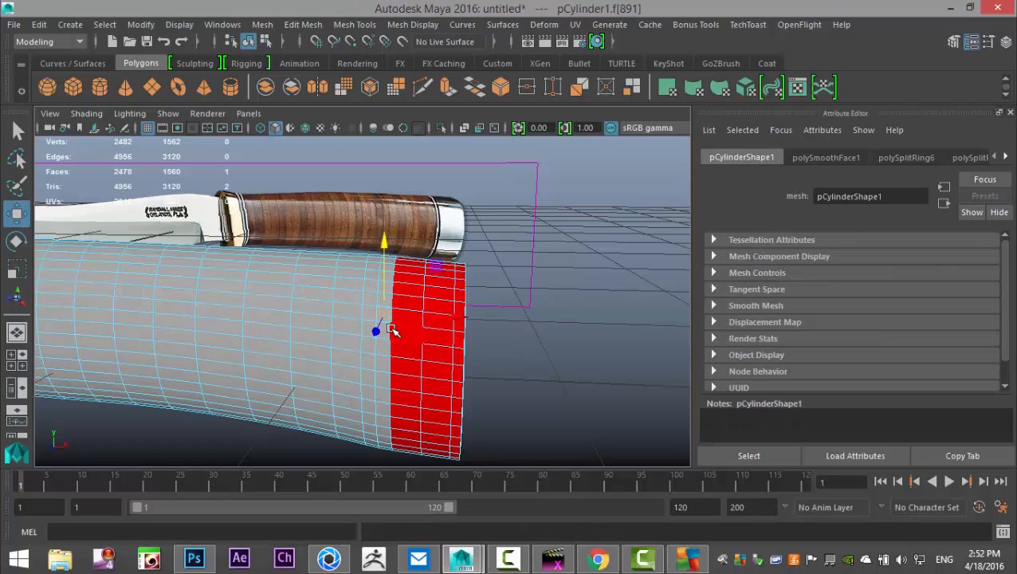
pyautogui.doubleClick(385, 330)
pyautogui.keyDown('alt'); pyautogui.moveTo(219, 367); pyautogui.dragTo(471, 403); pyautogui.keyUp('alt')
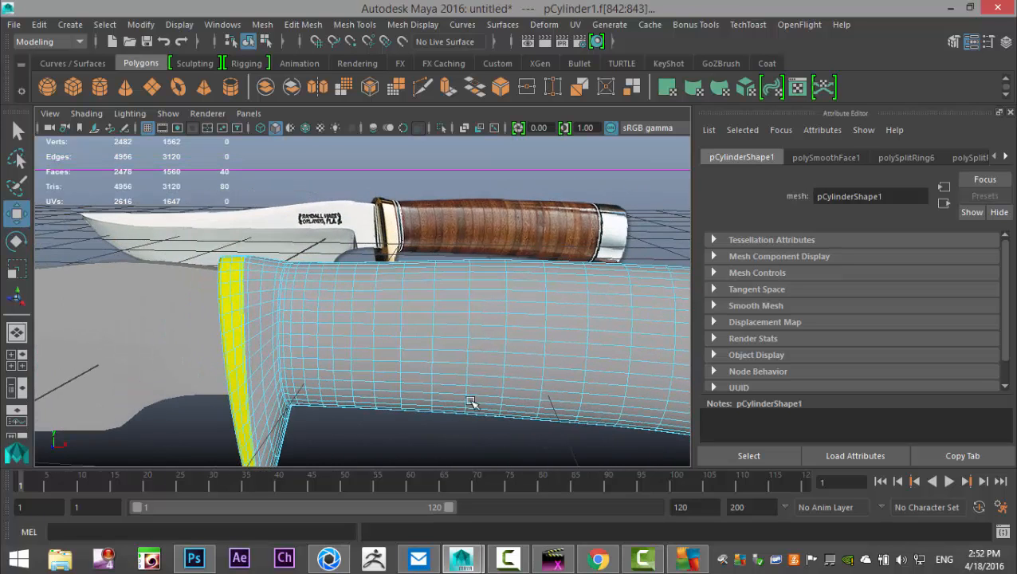
pyautogui.keyDown('shift'); pyautogui.click(246, 303); pyautogui.keyUp('shift')
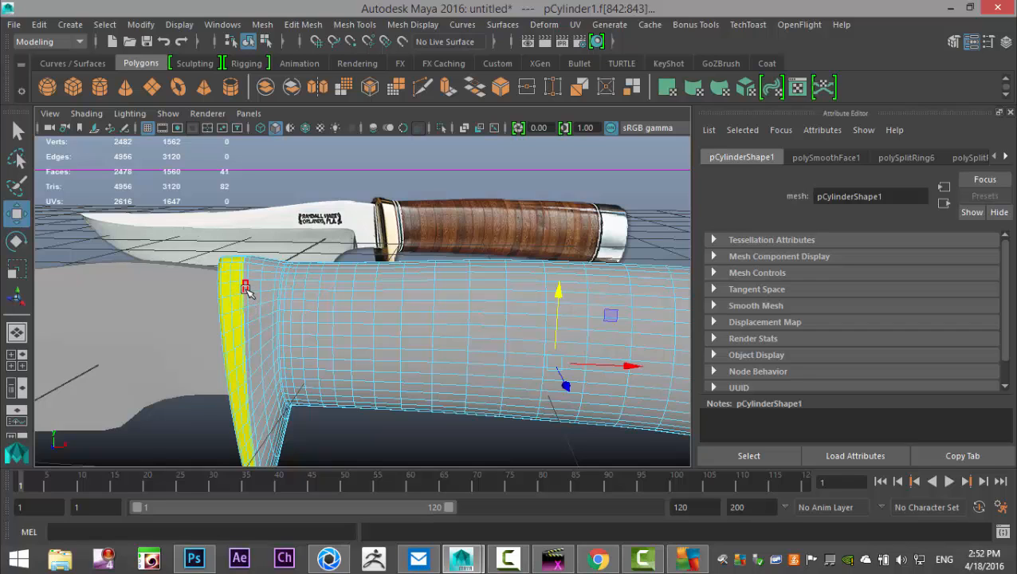
pyautogui.keyDown('shift'); pyautogui.doubleClick(246, 290); pyautogui.keyUp('shift')
# Assign a new Lambert material to the two selected thin face loops and set its color to green
pyautogui.moveTo(247, 293); pyautogui.dragTo(286, 510, button='right')
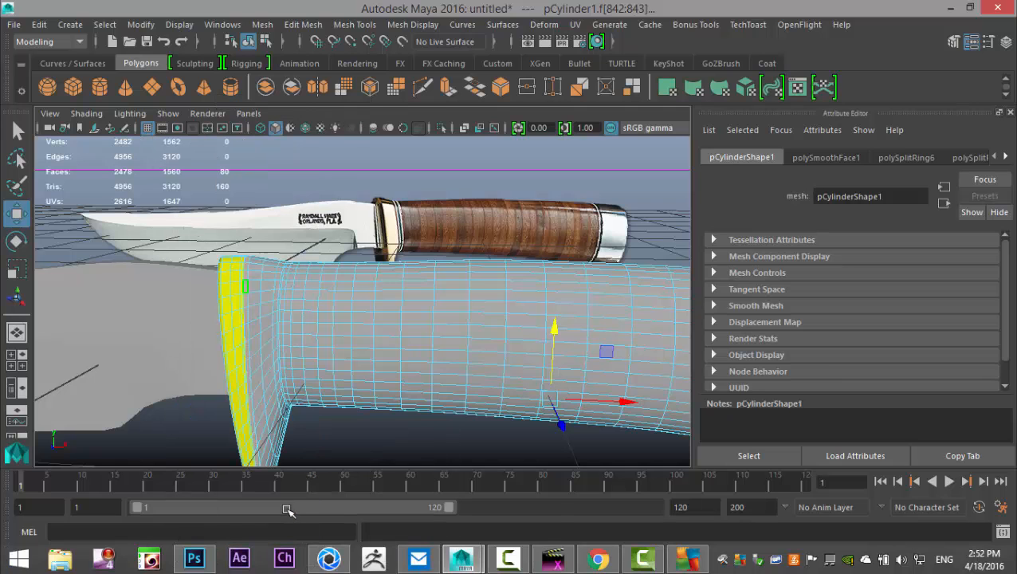
pyautogui.click(446, 279)
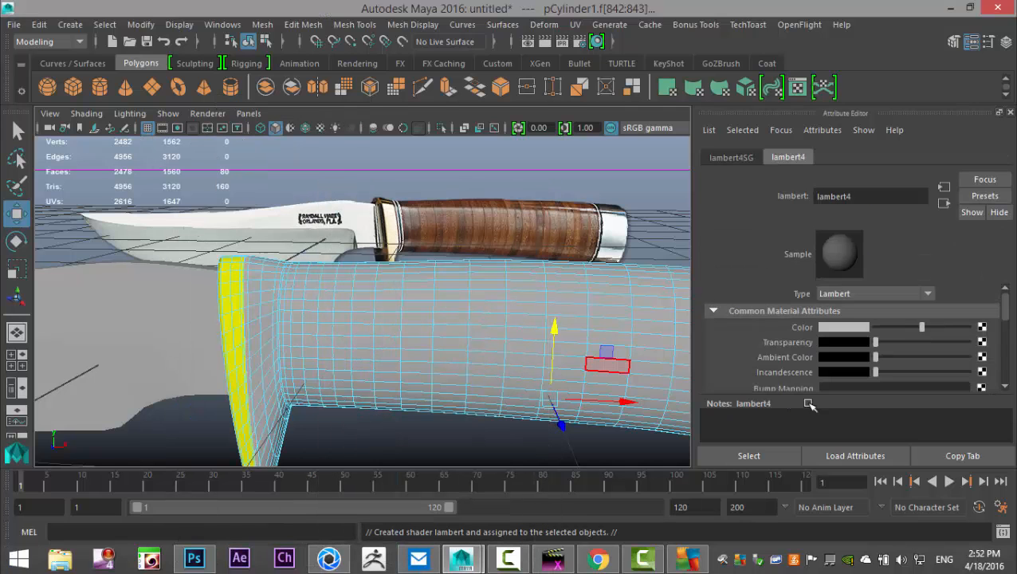
pyautogui.click(837, 328)
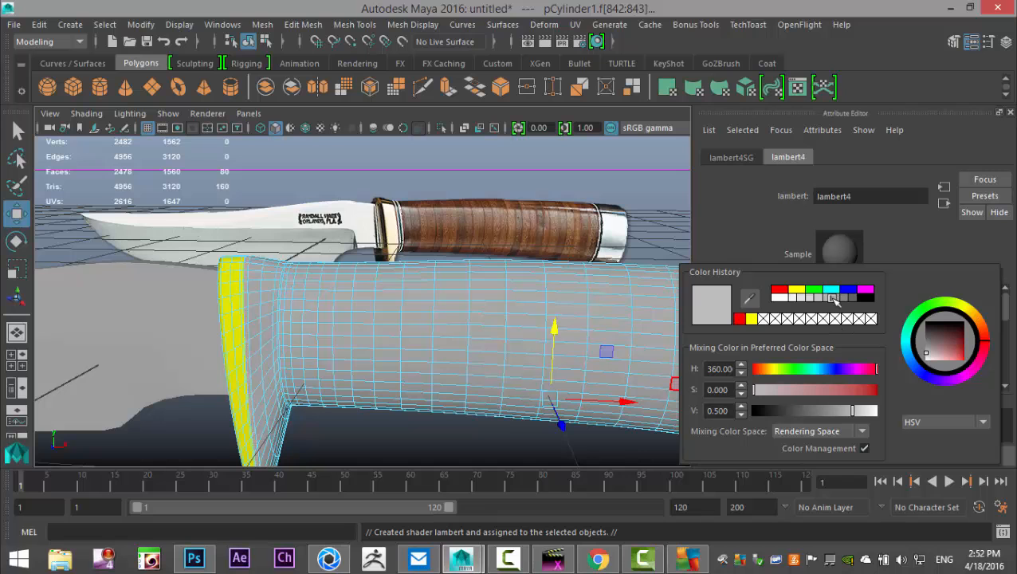
pyautogui.click(813, 289)
# Select a face loop on the guard's rear side, grow the selection across that section, and undo the last growth
pyautogui.scroll(-1, 449, 275)
pyautogui.scroll(2, 443, 289)
pyautogui.keyDown('alt'); pyautogui.moveTo(303, 392); pyautogui.dragTo(382, 420, button='middle'); pyautogui.keyUp('alt')
pyautogui.keyDown('alt'); pyautogui.moveTo(382, 419); pyautogui.dragTo(356, 359); pyautogui.keyUp('alt')
pyautogui.click(323, 314)
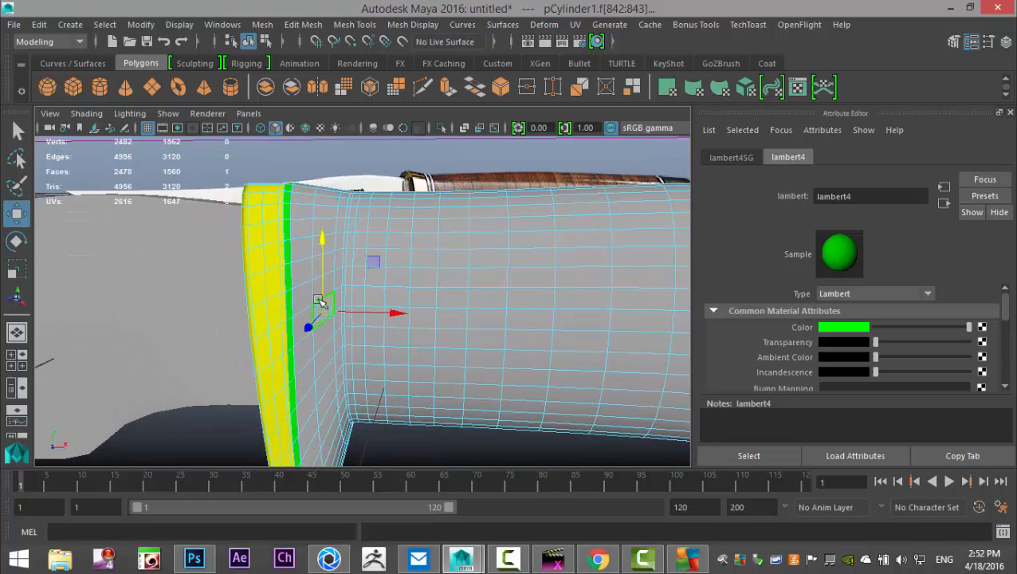
pyautogui.keyDown('shift'); pyautogui.doubleClick(320, 293); pyautogui.keyUp('shift')
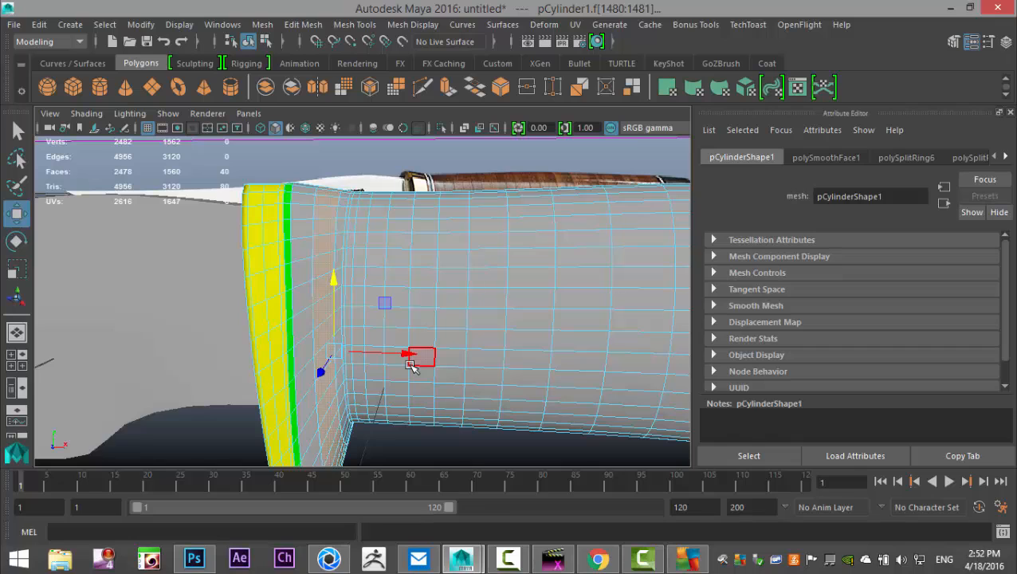
pyautogui.hotkey('shift', '.')
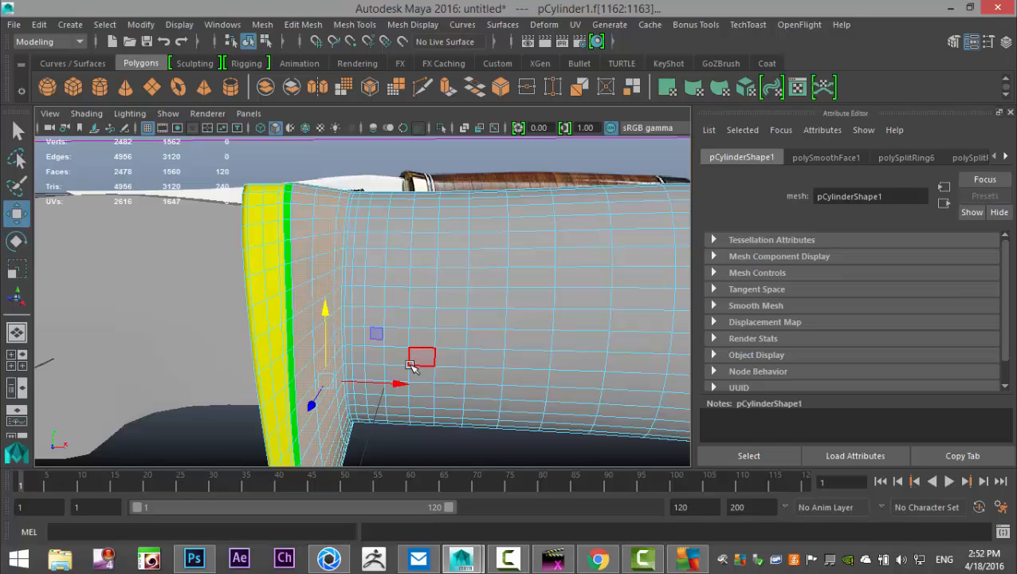
pyautogui.hotkey('shift', '.')
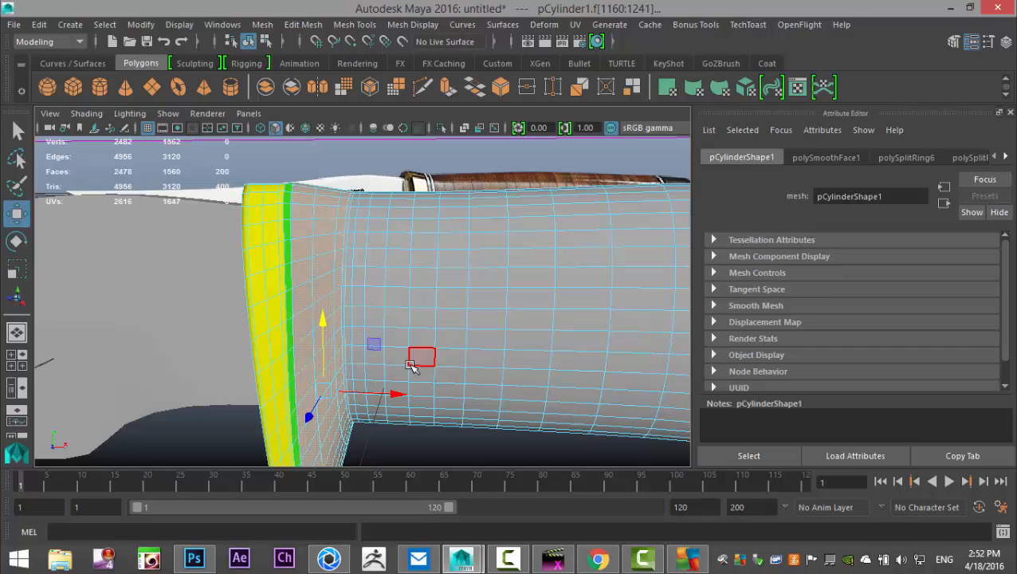
pyautogui.hotkey('shift', '.')
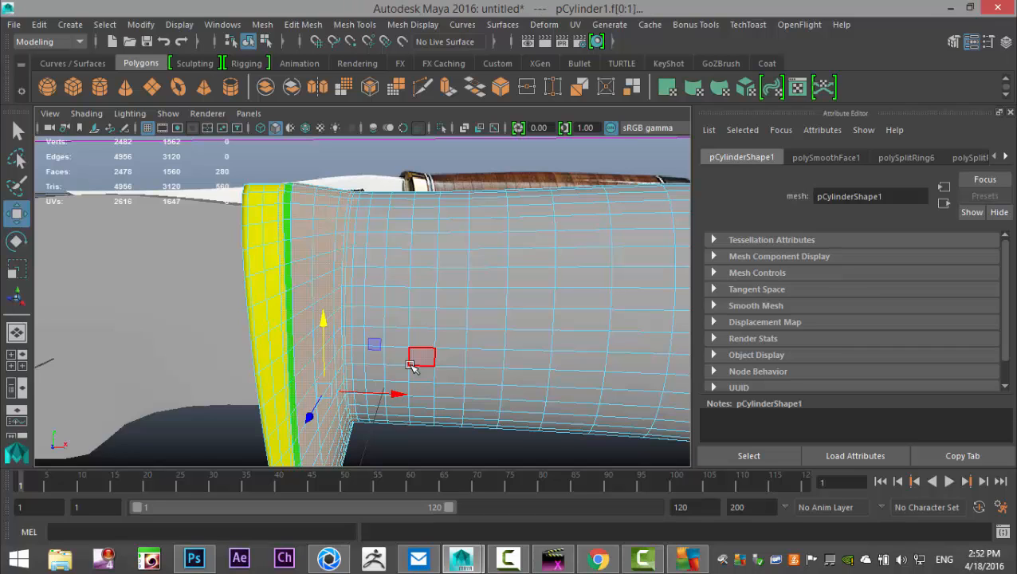
pyautogui.hotkey('ctrl', 'z')
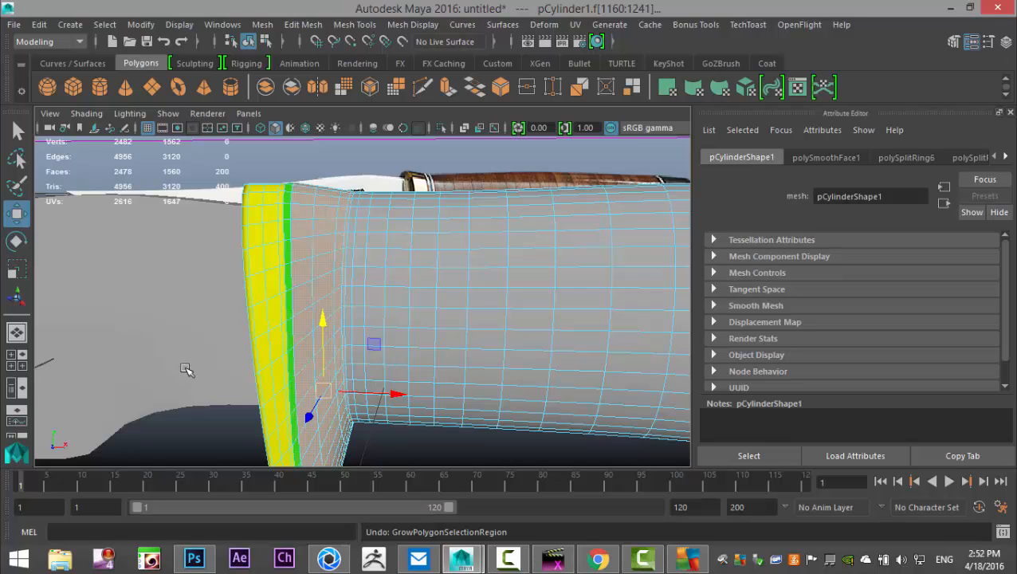
# Assign a new Lambert material to the selected rear guard faces and set its color to blue
pyautogui.moveTo(308, 223); pyautogui.dragTo(351, 511, button='right')
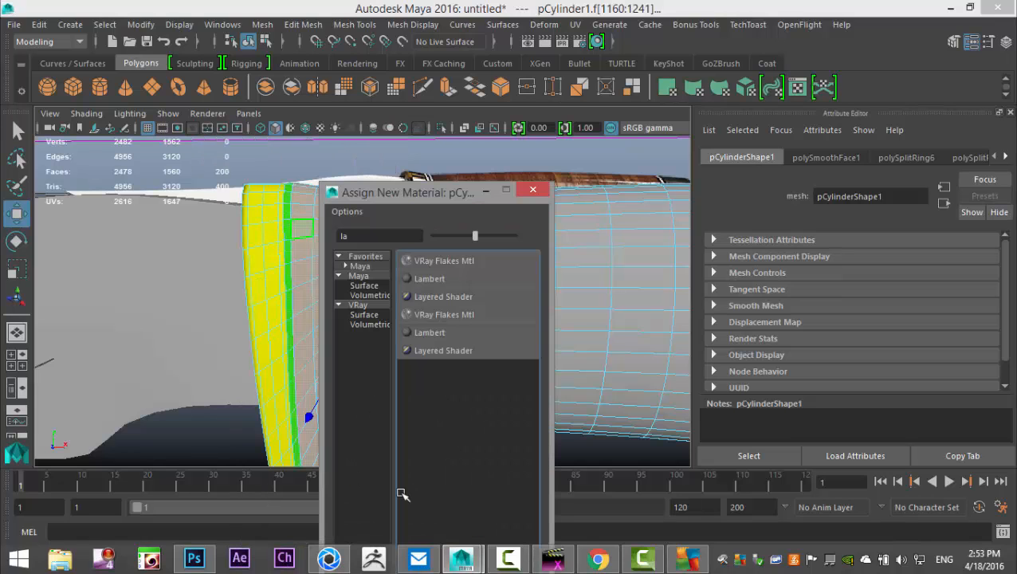
pyautogui.click(430, 279)
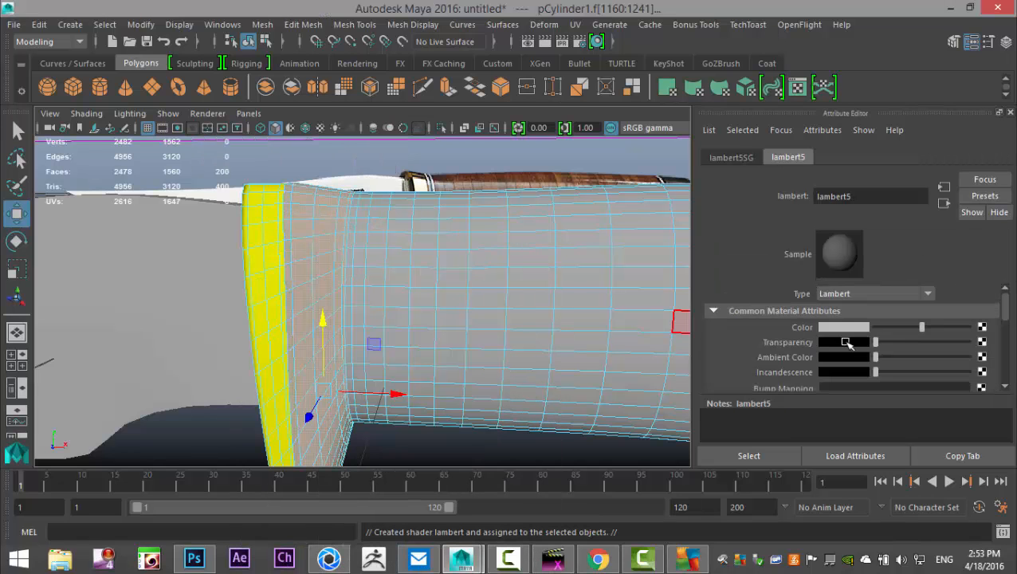
pyautogui.click(844, 328)
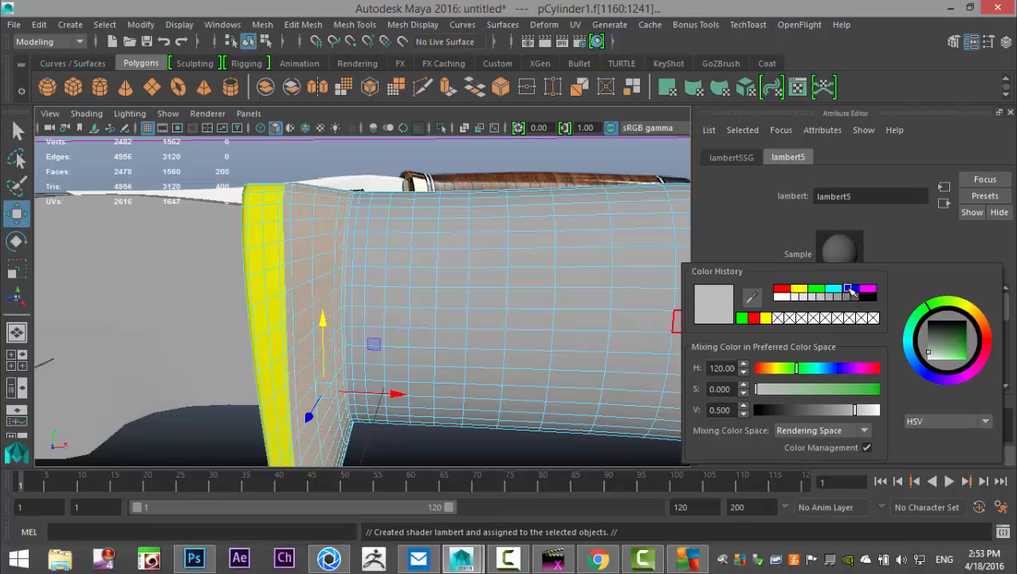
pyautogui.click(850, 290)
# Select the thin face loop between the yellow and blue guard sections and give it a new green Lambert material
pyautogui.keyDown('alt'); pyautogui.moveTo(552, 297); pyautogui.dragTo(447, 336); pyautogui.keyUp('alt')
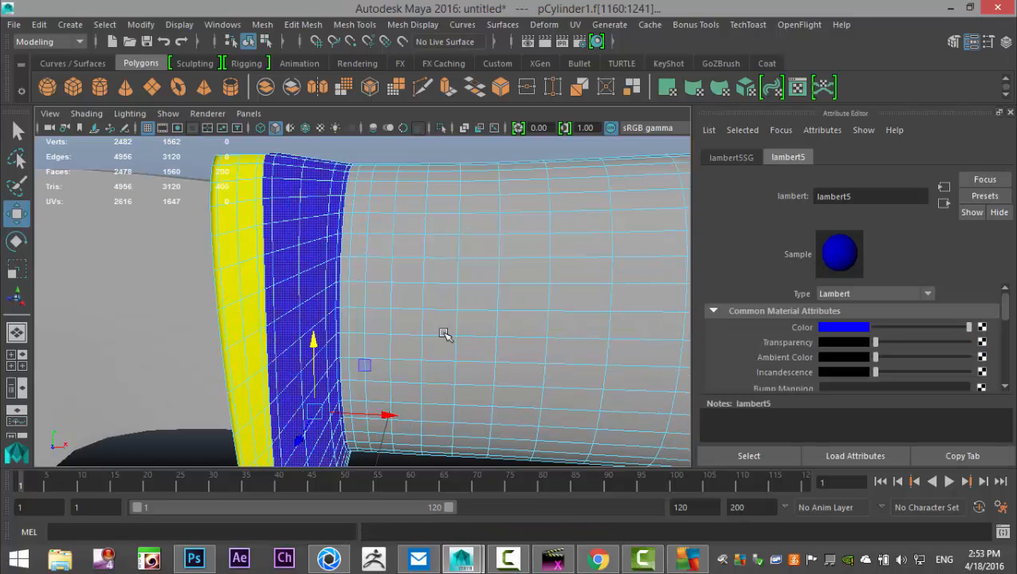
pyautogui.click(268, 243)
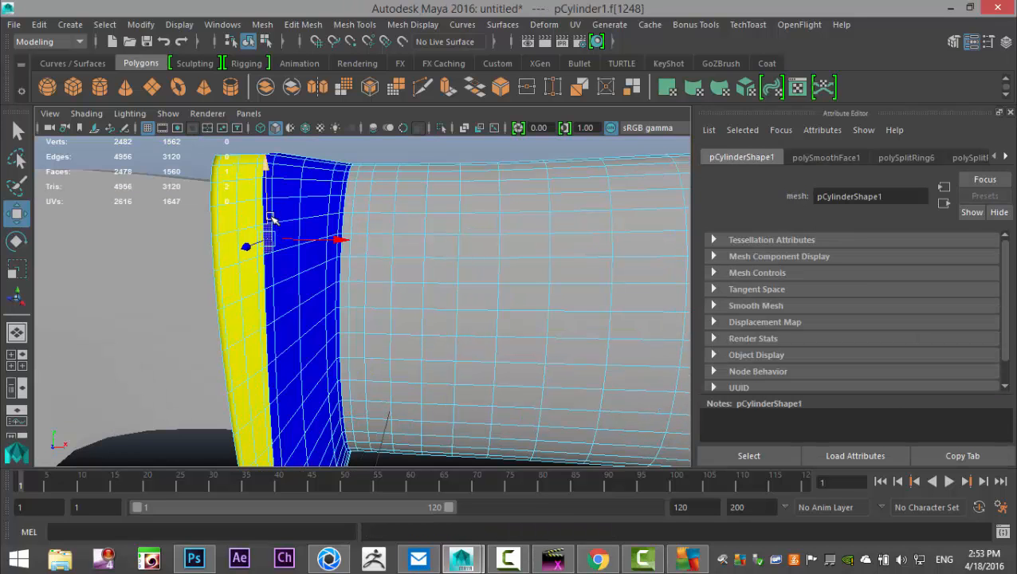
pyautogui.keyDown('shift'); pyautogui.doubleClick(267, 270); pyautogui.keyUp('shift')
pyautogui.moveTo(266, 269); pyautogui.dragTo(283, 515, button='right')
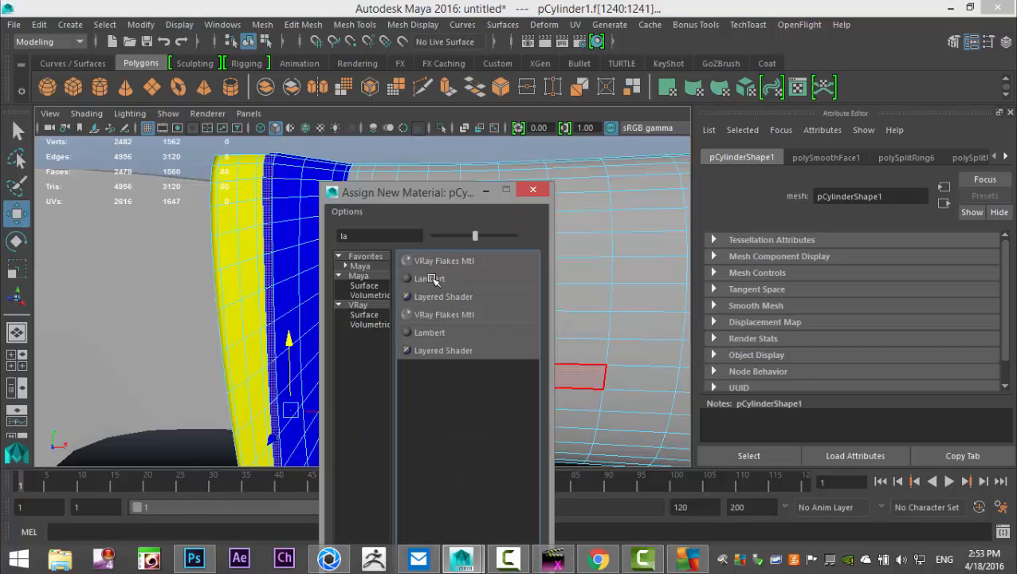
pyautogui.click(433, 279)
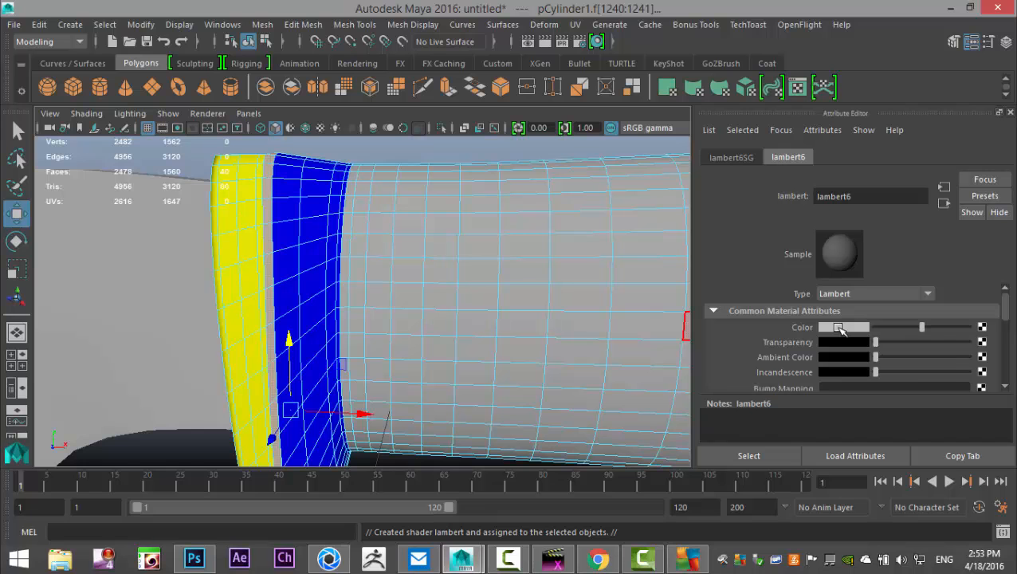
pyautogui.click(839, 327)
pyautogui.click(816, 289)
# Select a face loop on the knife's grip and grow the selection across the whole grip section
pyautogui.scroll(-6, 416, 380)
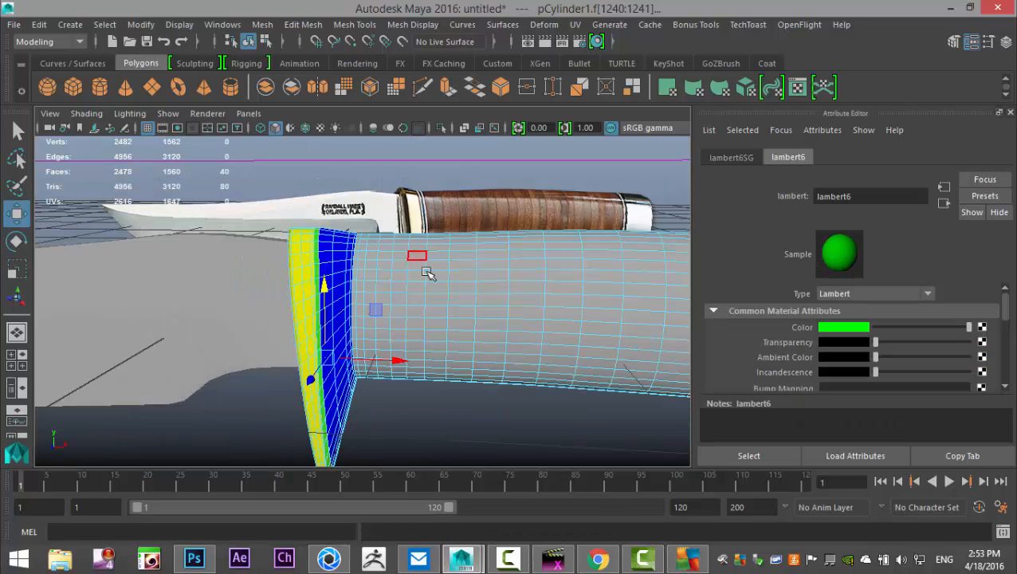
pyautogui.keyDown('alt'); pyautogui.moveTo(448, 382); pyautogui.dragTo(415, 428); pyautogui.keyUp('alt')
pyautogui.scroll(5, 415, 428)
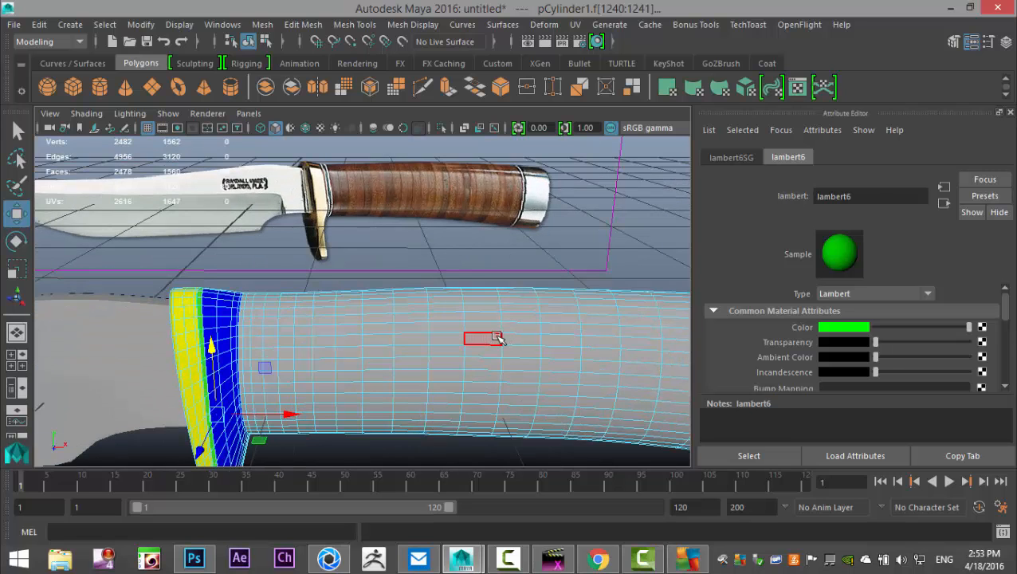
pyautogui.click(488, 334)
pyautogui.doubleClick(475, 328)
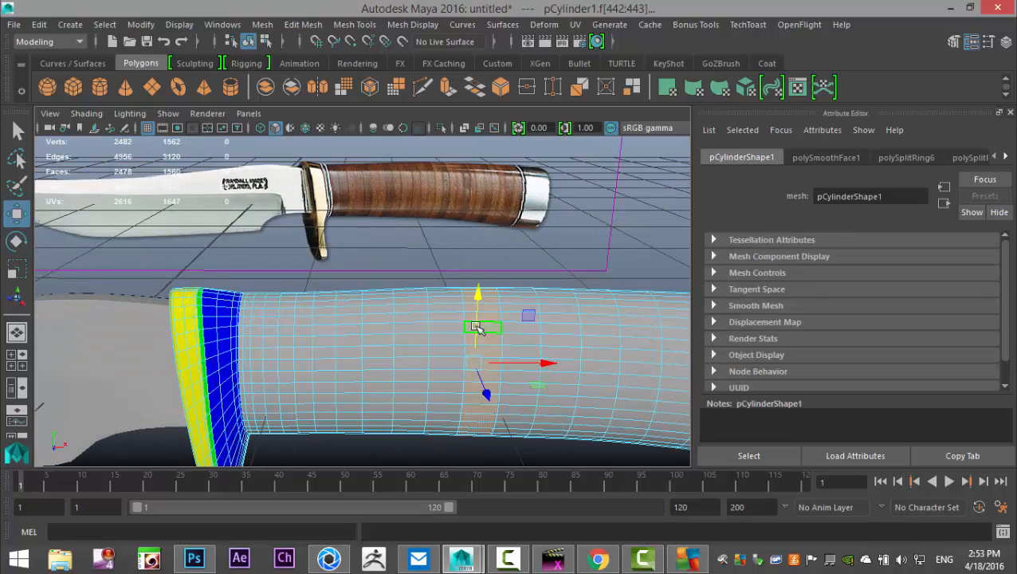
pyautogui.doubleClick(538, 422)
pyautogui.hotkey('shift', '.')
pyautogui.hotkey('shift', '.')
pyautogui.hotkey('shift', '.')
pyautogui.hotkey('shift', '.')
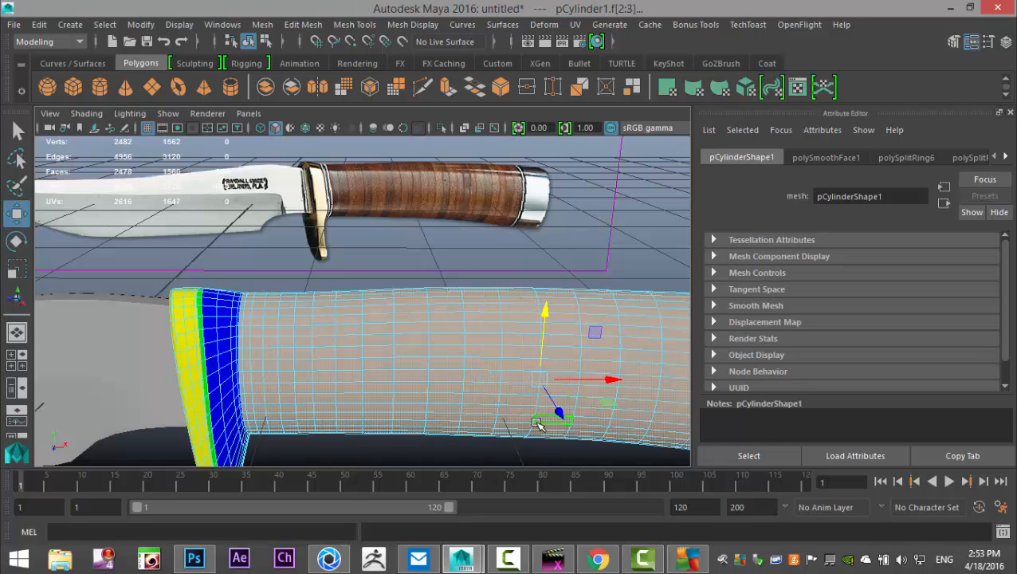
# Remove the overlapping red pommel faces from the grip face selection using the side view
pyautogui.scroll(4, 213, 396)
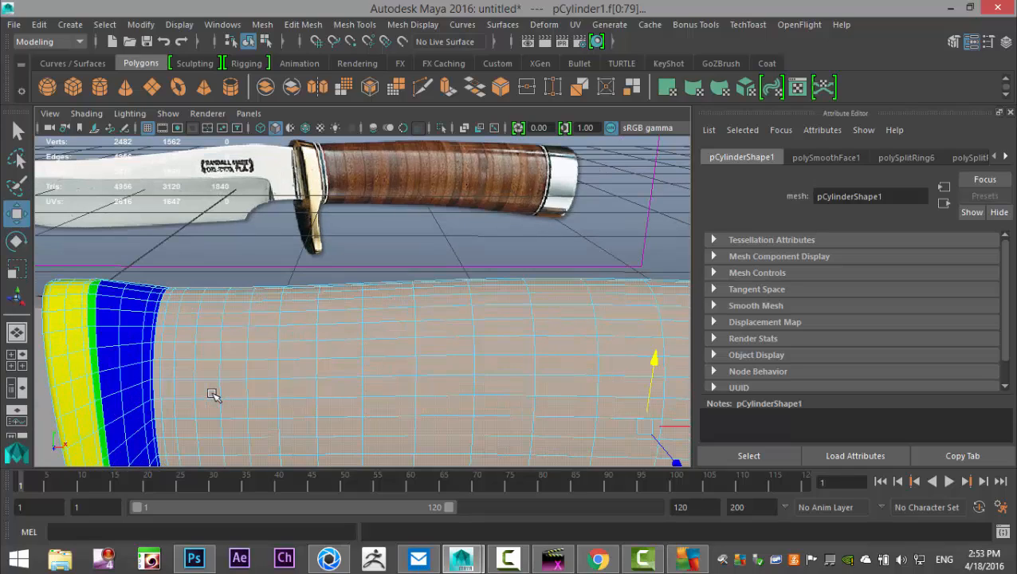
pyautogui.keyDown('alt'); pyautogui.moveTo(343, 369); pyautogui.dragTo(71, 356, button='middle'); pyautogui.keyUp('alt')
pyautogui.keyDown('alt'); pyautogui.moveTo(456, 353); pyautogui.dragTo(245, 325, button='middle'); pyautogui.keyUp('alt')
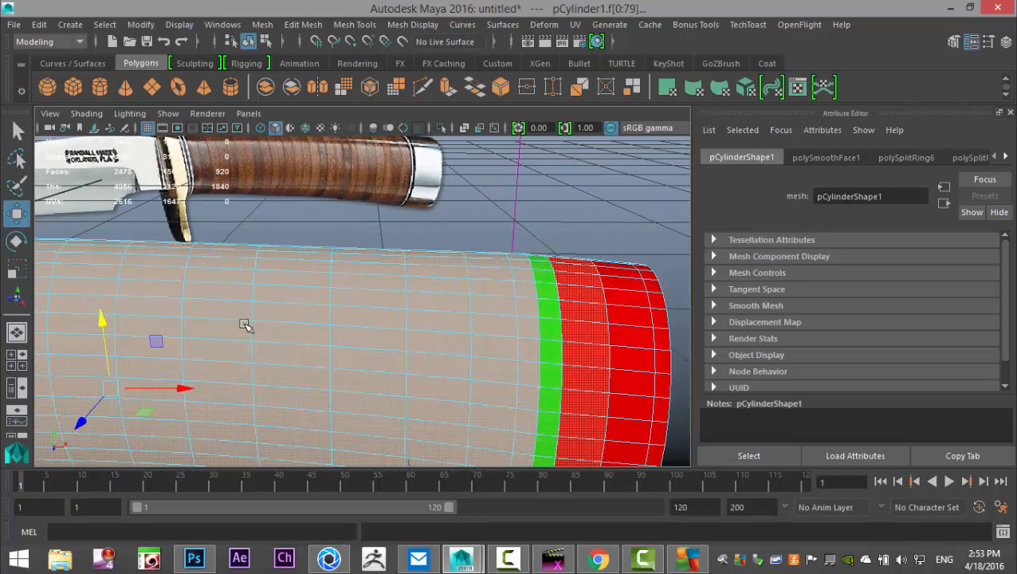
pyautogui.keyDown('alt'); pyautogui.moveTo(376, 321); pyautogui.dragTo(310, 305, button='middle'); pyautogui.keyUp('alt')
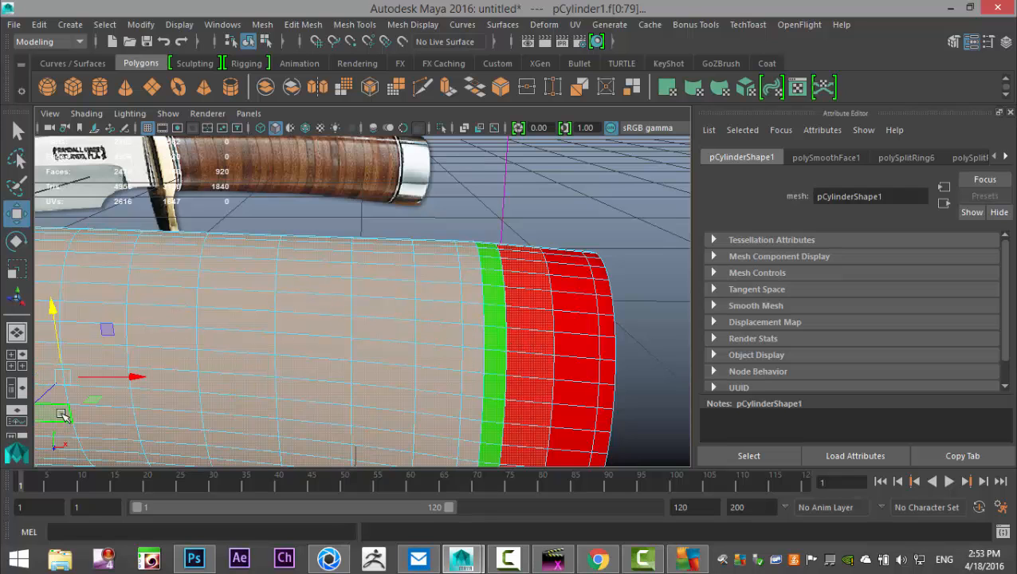
pyautogui.click(11, 361)
pyautogui.press('space')
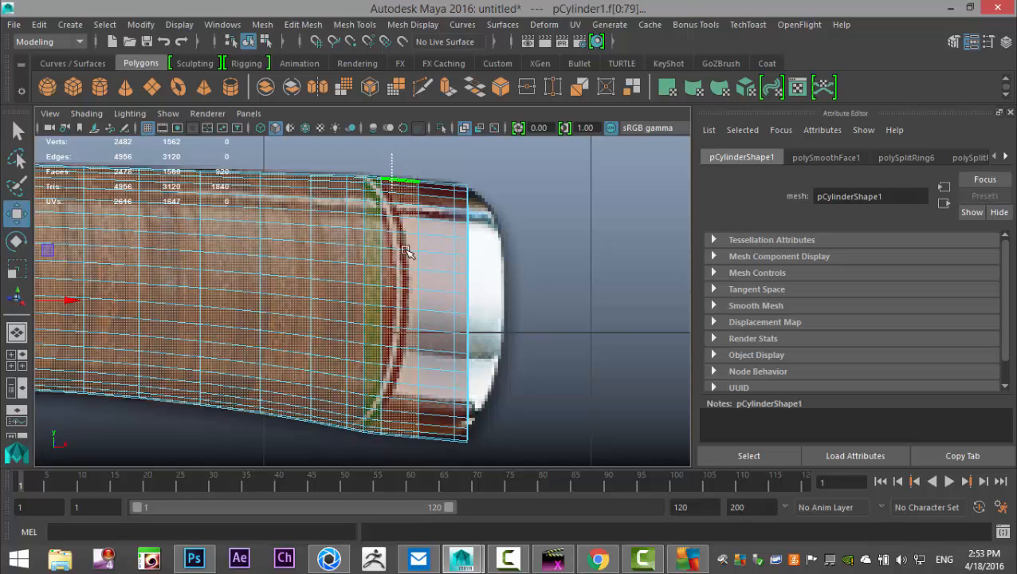
pyautogui.keyDown('ctrl'); pyautogui.moveTo(391, 153); pyautogui.dragTo(373, 475); pyautogui.keyUp('ctrl')
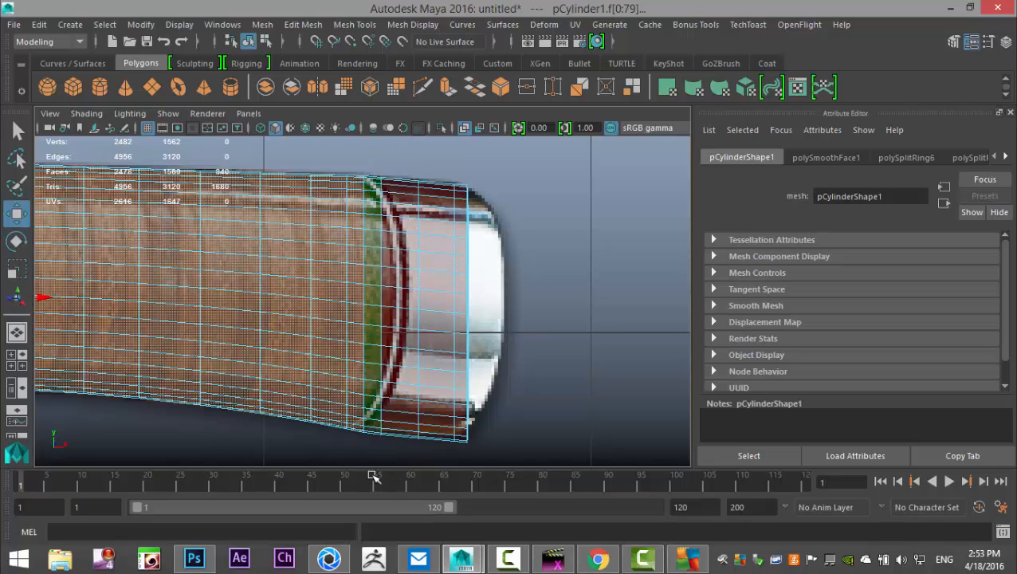
pyautogui.click(11, 354)
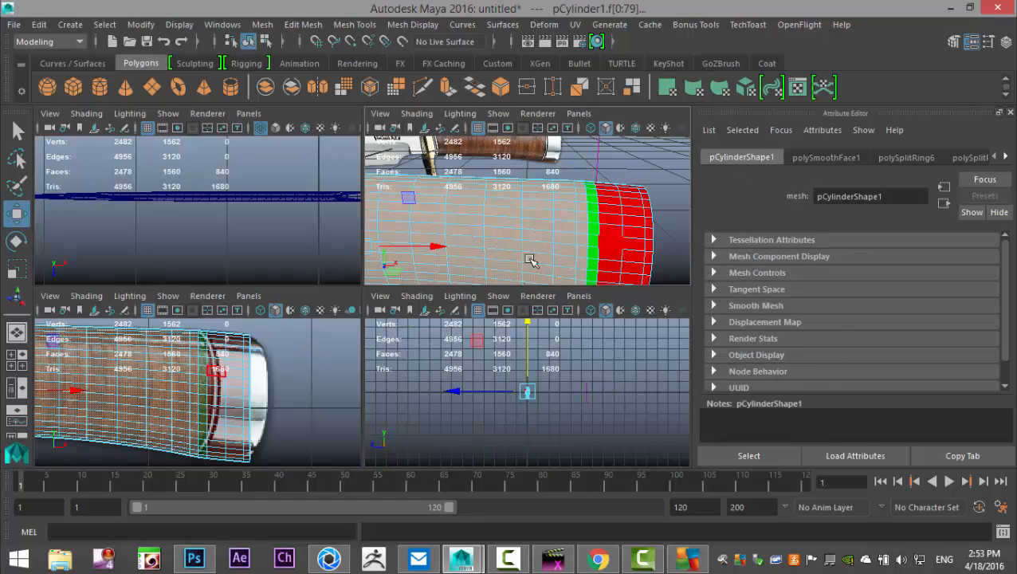
# Assign a new Lambert material to the selected grip faces in the perspective view and set its color to magenta
pyautogui.press('space')
pyautogui.moveTo(299, 296); pyautogui.dragTo(317, 510, button='right')
pyautogui.click(442, 279)
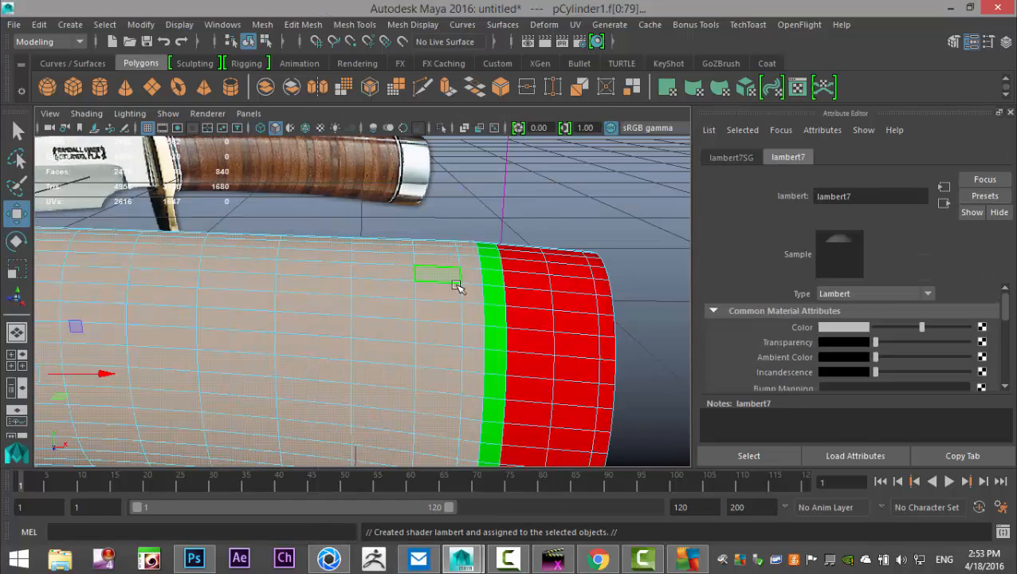
pyautogui.click(841, 328)
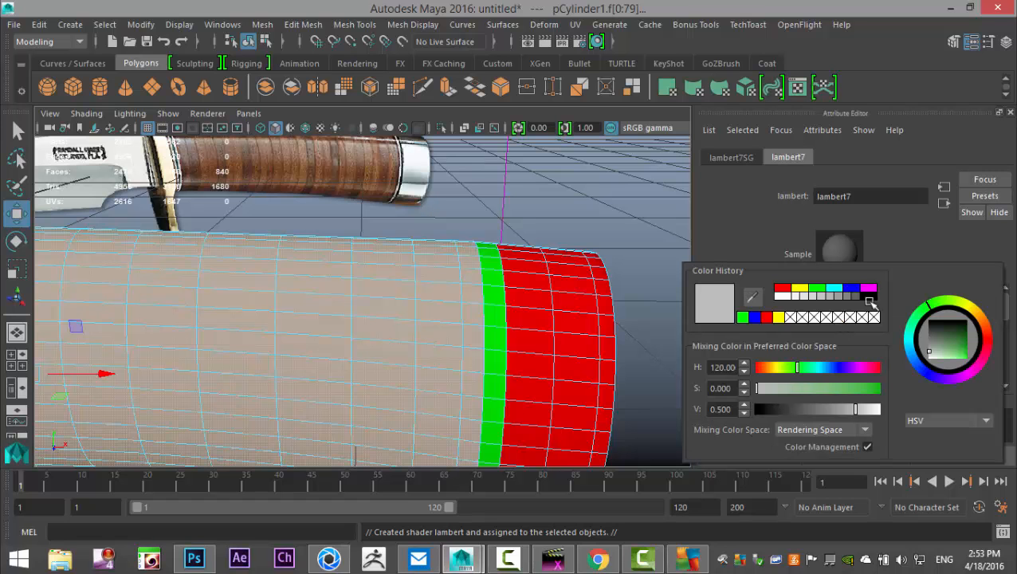
pyautogui.click(873, 289)
# Select the blade mesh and assign a new Lambert material to it
pyautogui.scroll(-3, 613, 256)
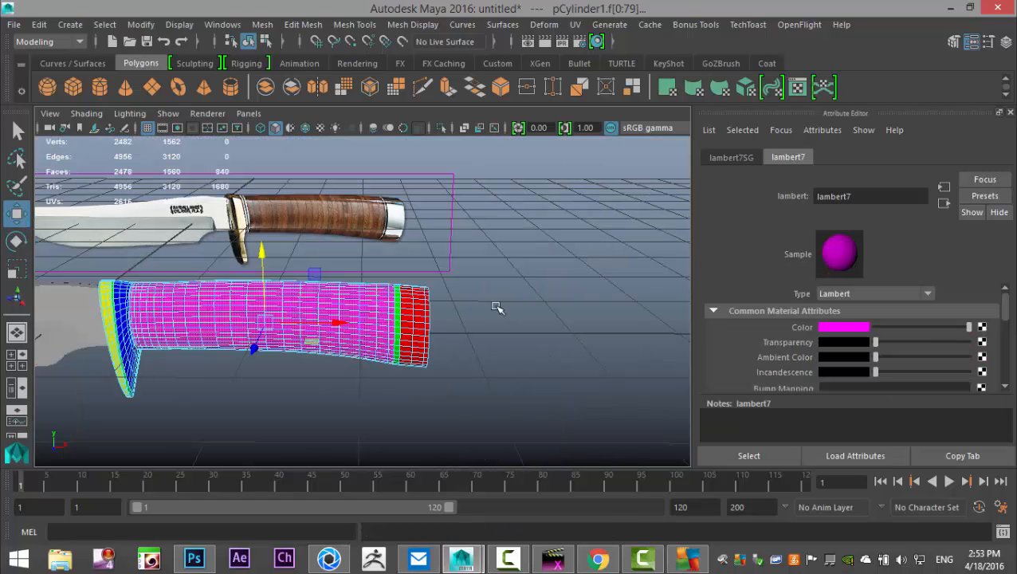
pyautogui.keyDown('alt'); pyautogui.moveTo(165, 368); pyautogui.dragTo(383, 352, button='middle'); pyautogui.keyUp('alt')
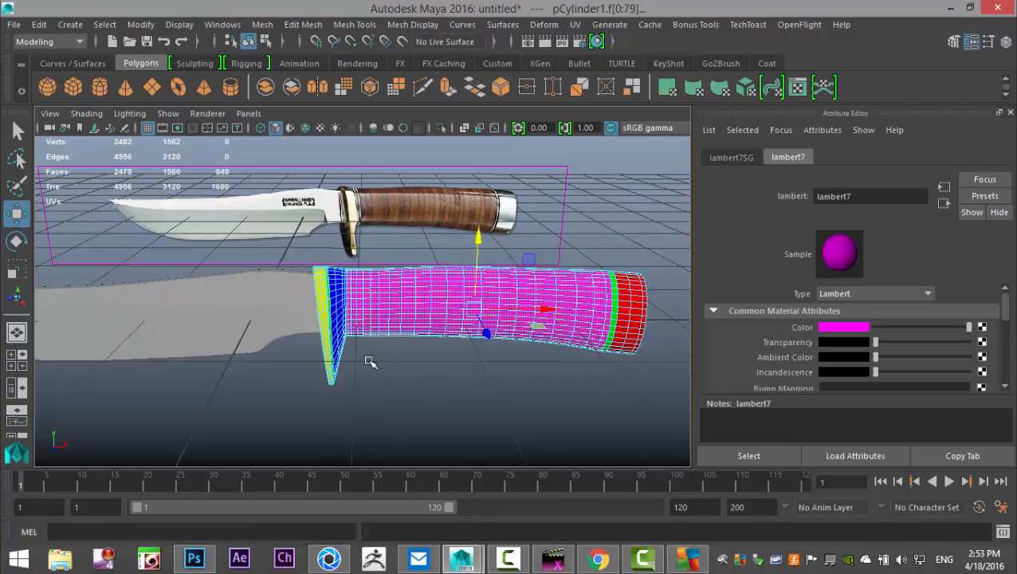
pyautogui.scroll(6, 369, 362)
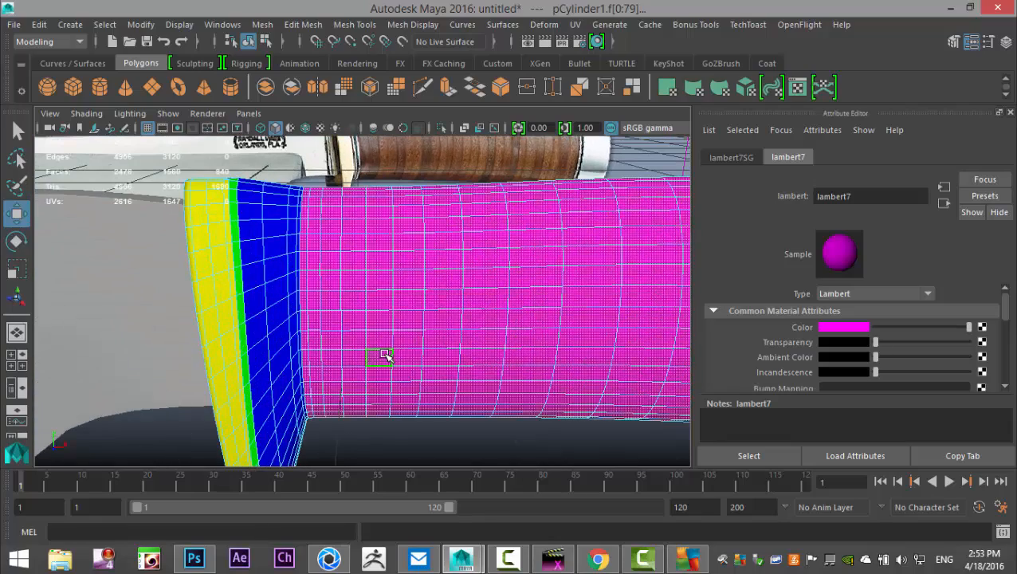
pyautogui.scroll(-3, 386, 355)
pyautogui.keyDown('alt'); pyautogui.moveTo(288, 388); pyautogui.dragTo(455, 376, button='middle'); pyautogui.keyUp('alt')
pyautogui.click(351, 357)
pyautogui.keyDown('alt'); pyautogui.moveTo(262, 388); pyautogui.dragTo(467, 397, button='middle'); pyautogui.keyUp('alt')
pyautogui.moveTo(414, 321); pyautogui.dragTo(425, 511, button='right')
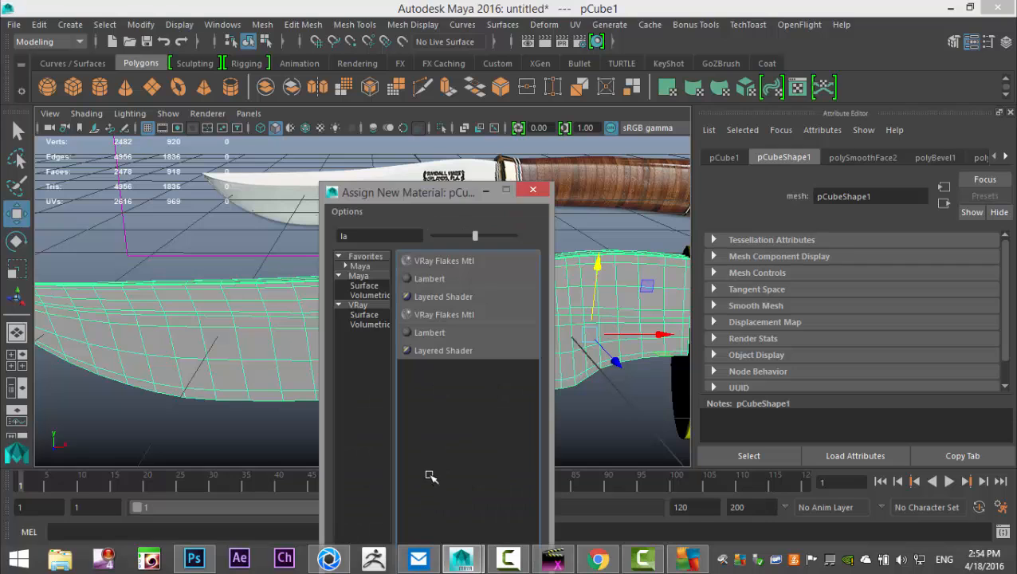
pyautogui.click(430, 279)
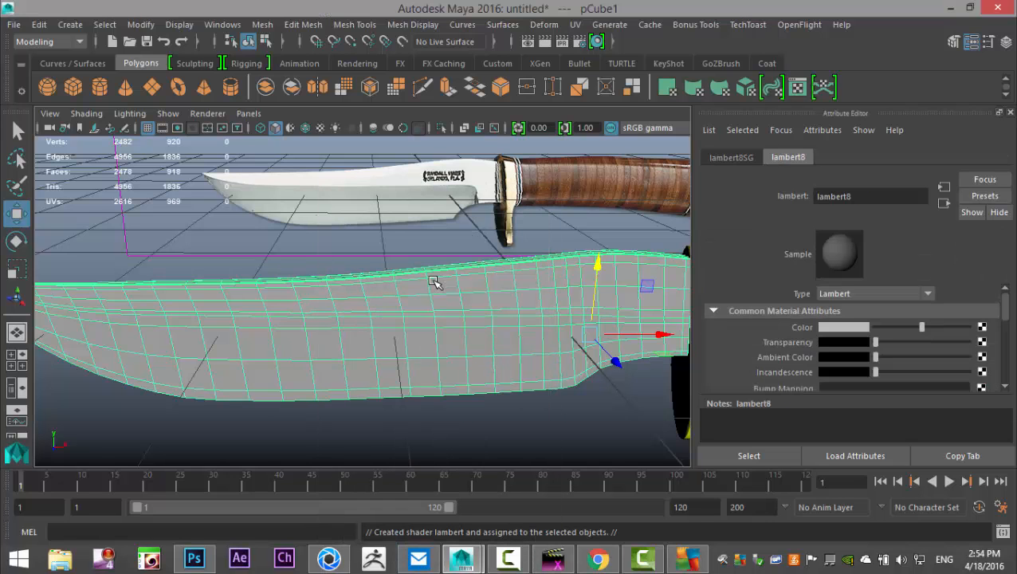
# Set the blade material's color to a muted teal green and clear the selection
pyautogui.click(841, 328)
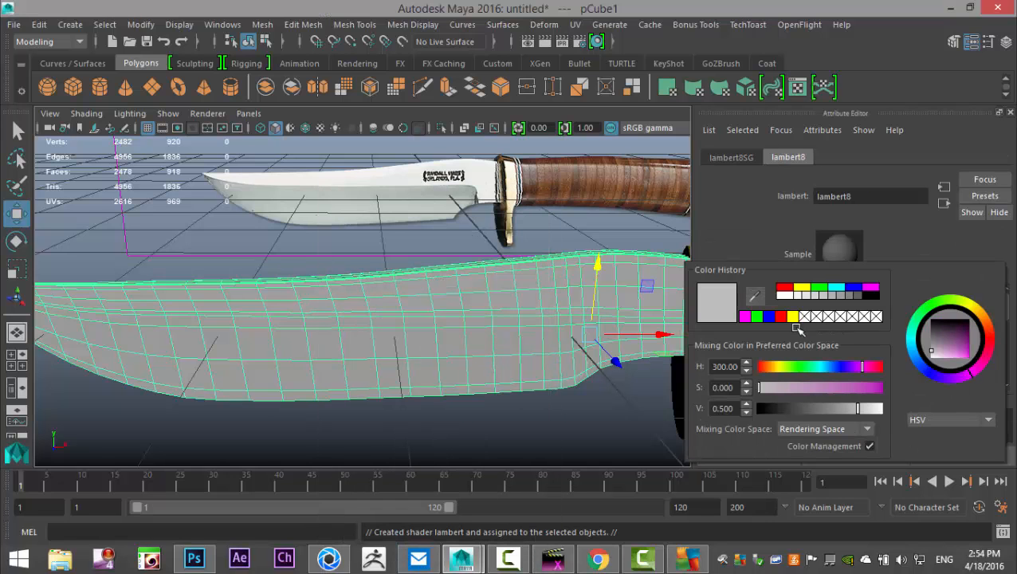
pyautogui.moveTo(850, 387); pyautogui.dragTo(808, 388)
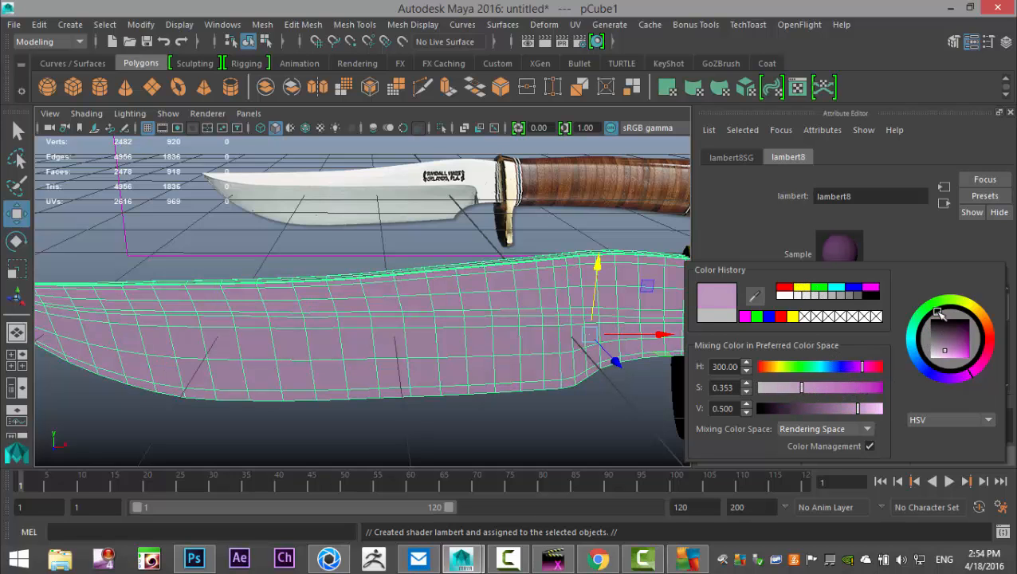
pyautogui.moveTo(927, 316); pyautogui.dragTo(962, 349)
pyautogui.click(582, 430)
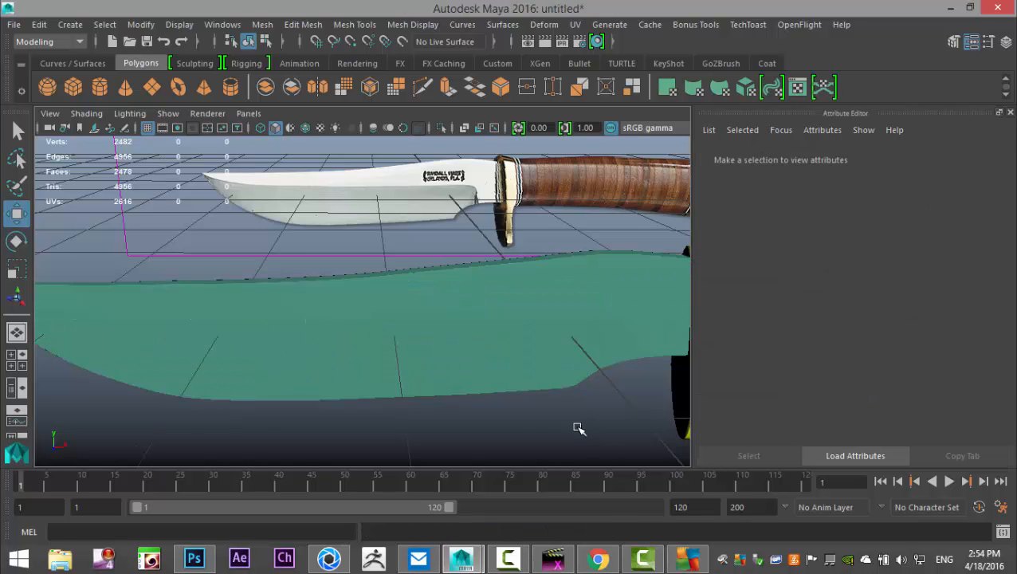
# Examine the whole knife's material colors and mesh from above and from the side
pyautogui.scroll(-6, 501, 433)
pyautogui.keyDown('alt'); pyautogui.moveTo(478, 352); pyautogui.dragTo(380, 419); pyautogui.keyUp('alt')
pyautogui.moveTo(140, 244); pyautogui.dragTo(556, 424)
pyautogui.scroll(6, 542, 424)
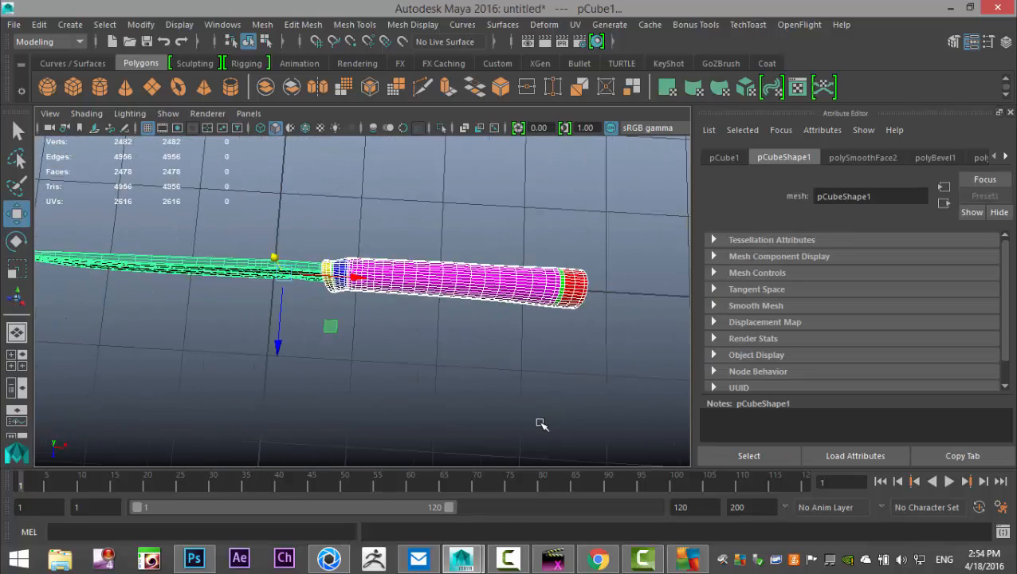
pyautogui.keyDown('alt'); pyautogui.moveTo(475, 413); pyautogui.dragTo(448, 369); pyautogui.keyUp('alt')
pyautogui.click(518, 404)
pyautogui.scroll(3, 393, 407)
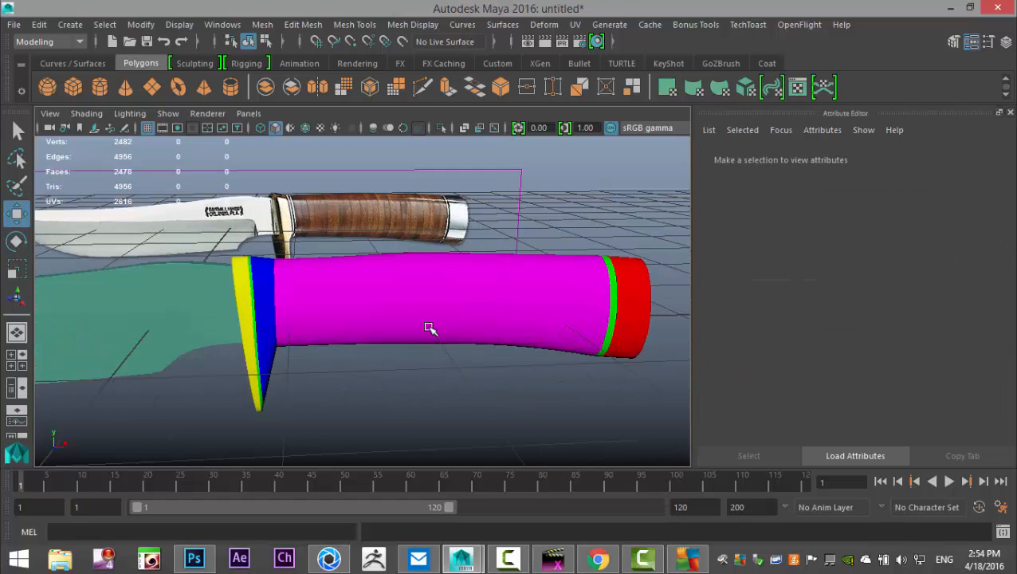
# Select five alternating face loops on the grip, starting with the thin one near the blue guard section
pyautogui.click(435, 295)
pyautogui.scroll(4, 393, 369)
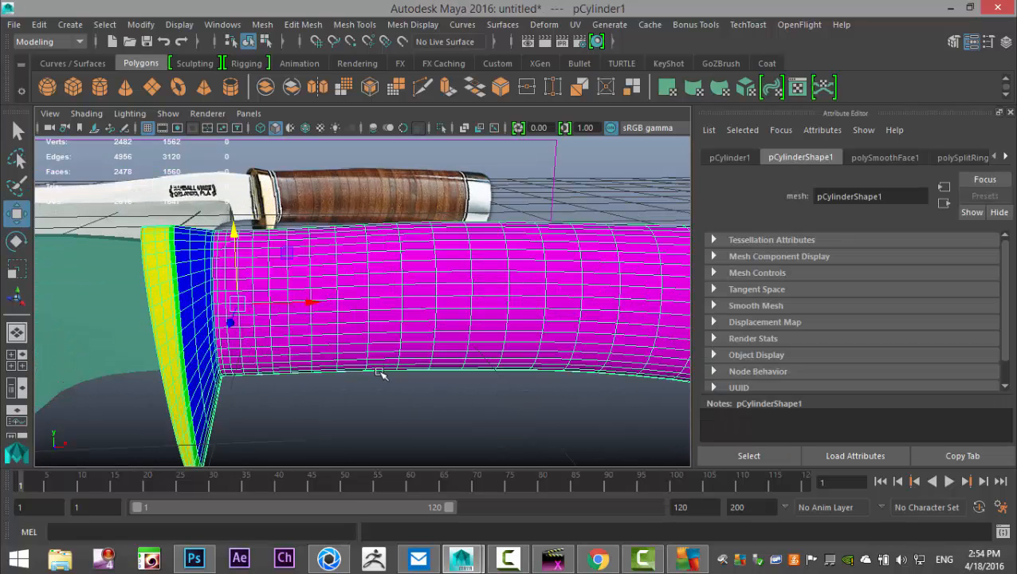
pyautogui.scroll(6, 391, 405)
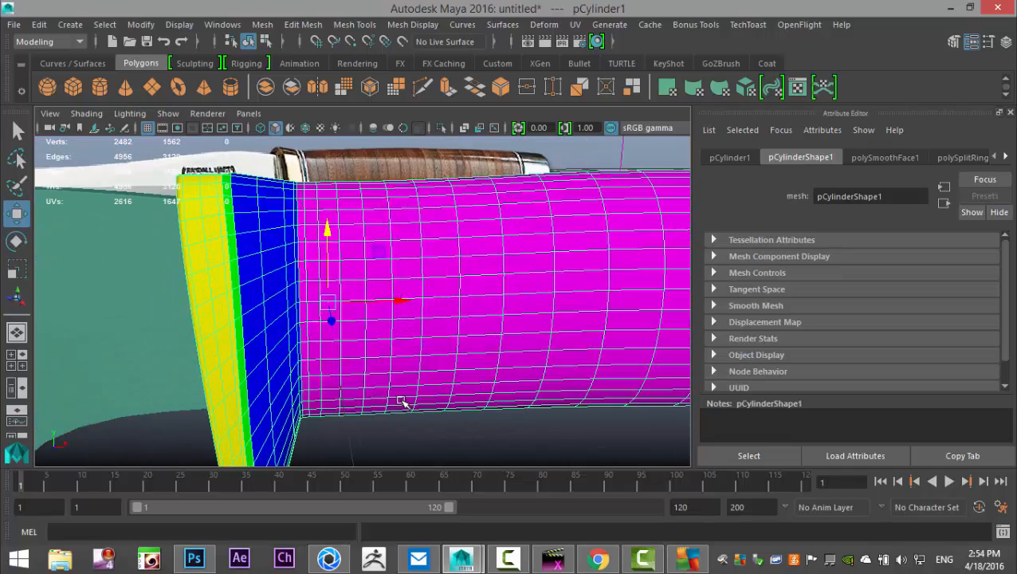
pyautogui.moveTo(299, 233); pyautogui.dragTo(299, 243, button='right')
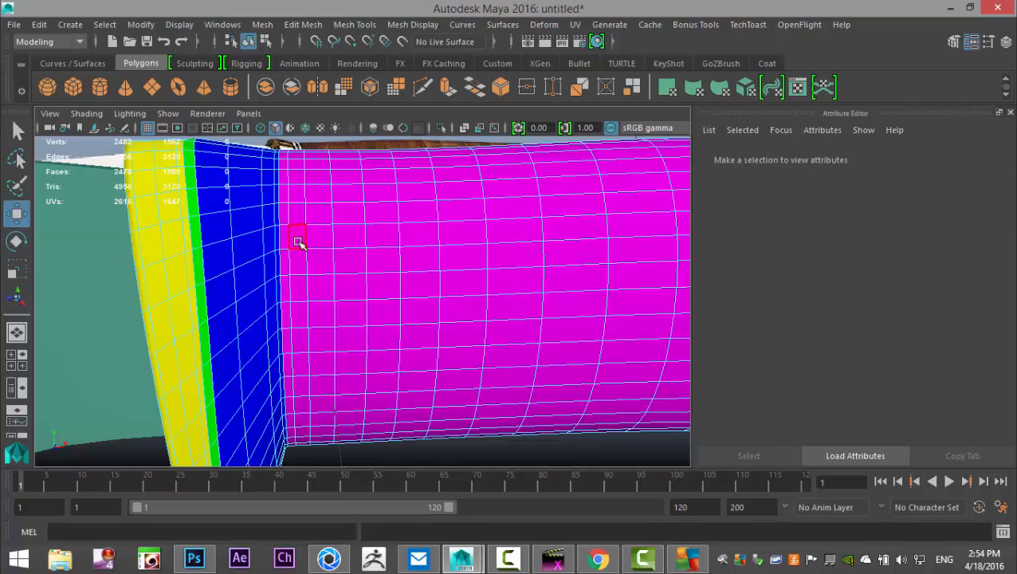
pyautogui.click(298, 242)
pyautogui.keyDown('shift'); pyautogui.doubleClick(296, 216); pyautogui.keyUp('shift')
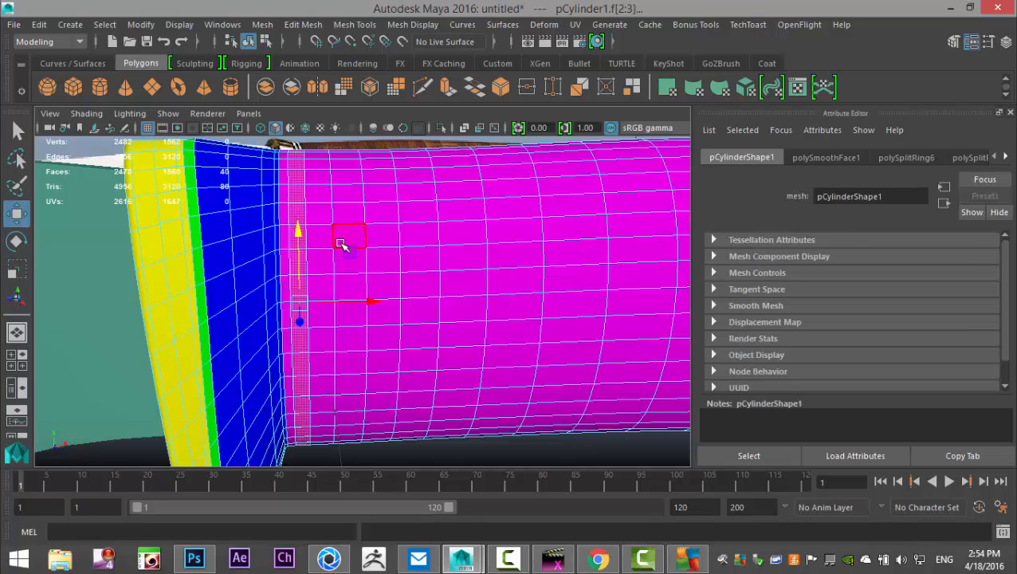
pyautogui.keyDown('shift'); pyautogui.doubleClick(348, 217); pyautogui.keyUp('shift')
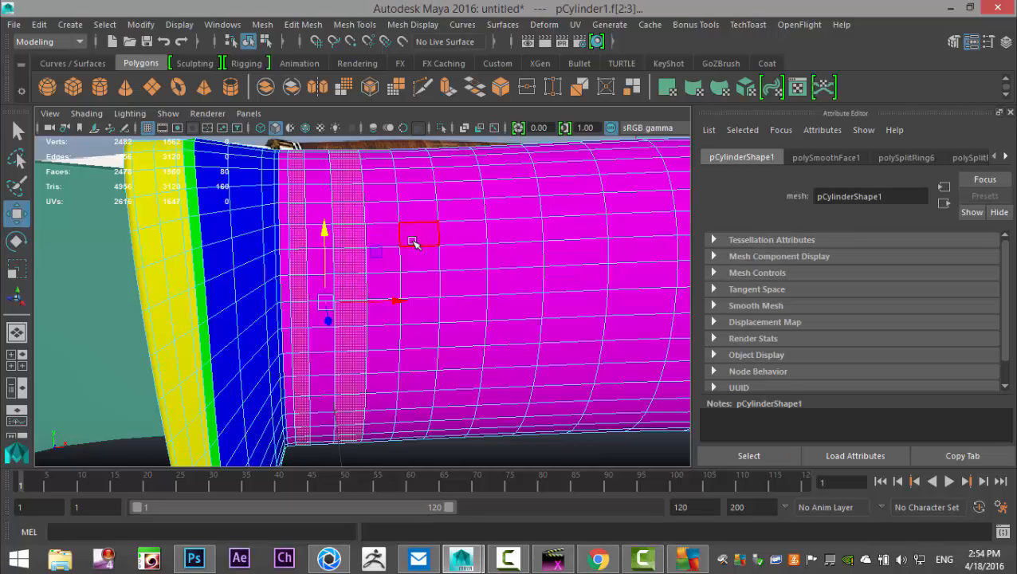
pyautogui.keyDown('shift'); pyautogui.doubleClick(420, 216); pyautogui.keyUp('shift')
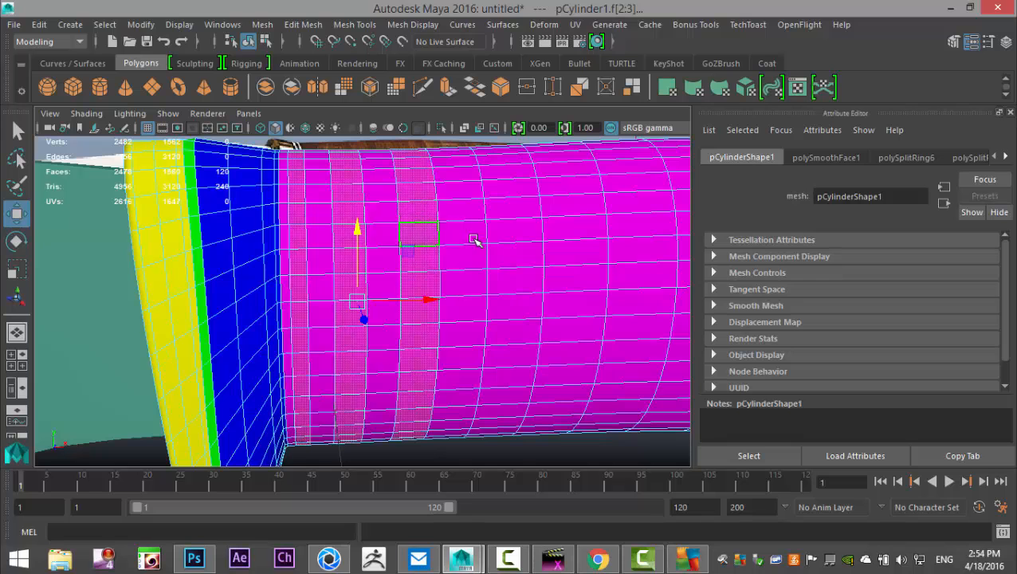
pyautogui.keyDown('shift'); pyautogui.doubleClick(529, 217); pyautogui.keyUp('shift')
pyautogui.keyDown('shift'); pyautogui.doubleClick(630, 222); pyautogui.keyUp('shift')
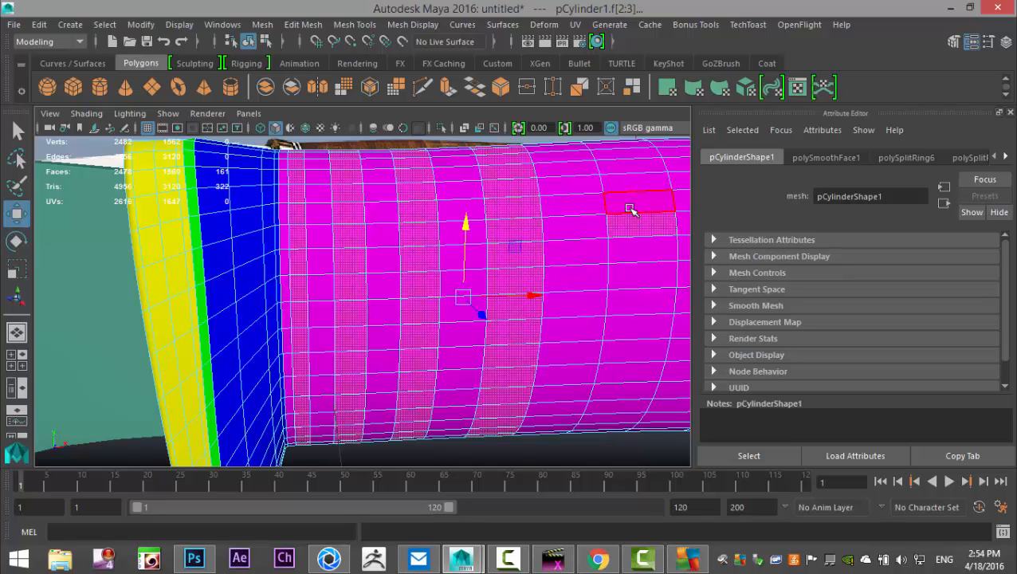
# Add the remaining alternating face loops along the grip to the selection, up to the green spacer beside the red pommel
pyautogui.keyDown('alt'); pyautogui.moveTo(640, 297); pyautogui.dragTo(229, 338, button='middle'); pyautogui.keyUp('alt')
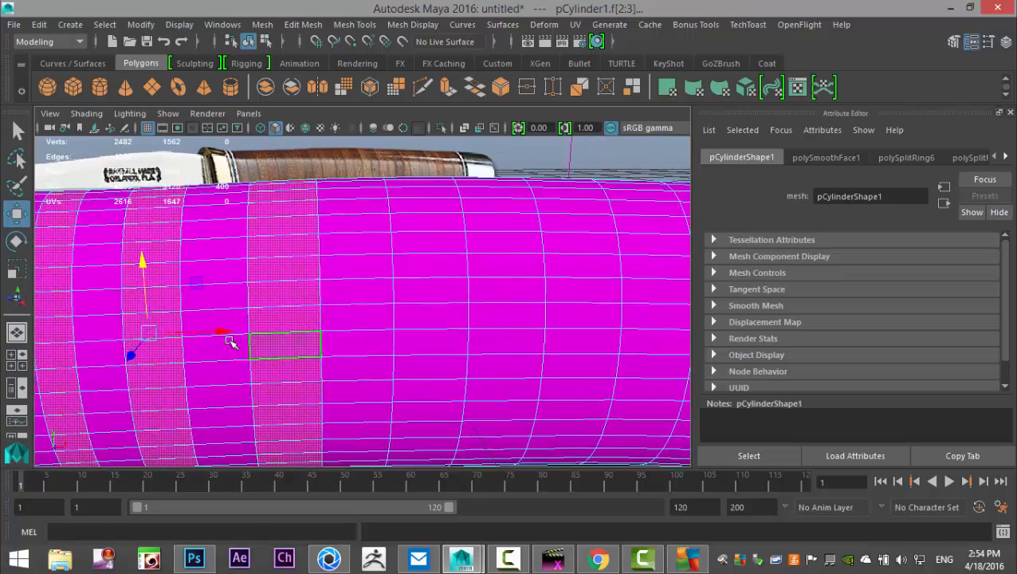
pyautogui.keyDown('shift'); pyautogui.doubleClick(420, 243); pyautogui.keyUp('shift')
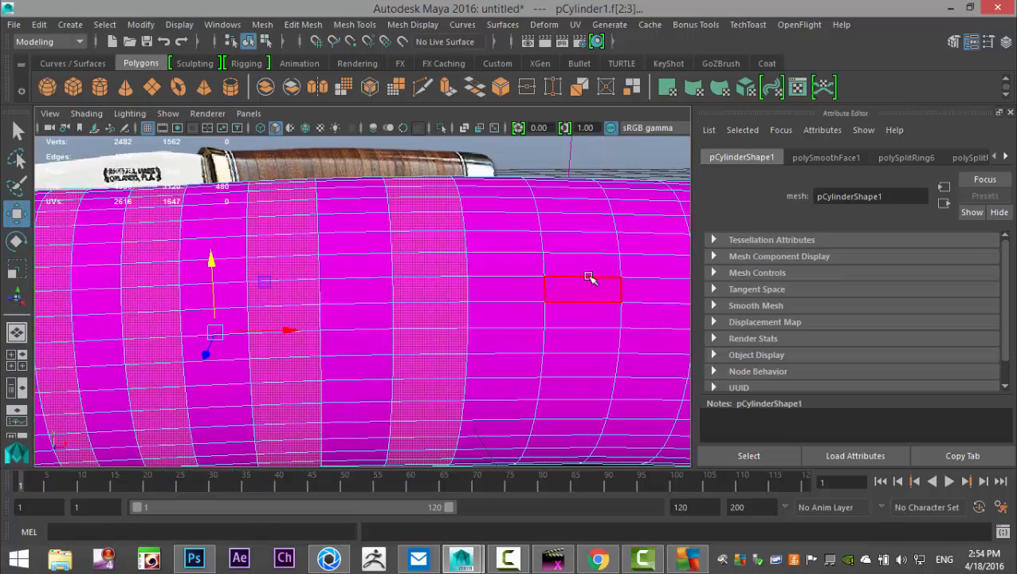
pyautogui.keyDown('alt'); pyautogui.moveTo(594, 279); pyautogui.dragTo(427, 287, button='middle'); pyautogui.keyUp('alt')
pyautogui.keyDown('shift'); pyautogui.doubleClick(440, 271); pyautogui.keyUp('shift')
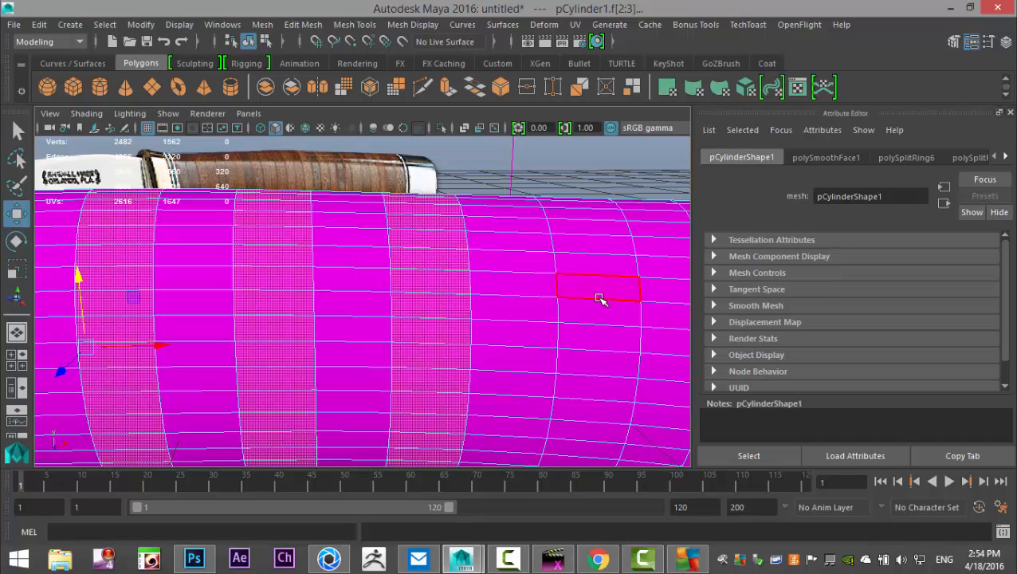
pyautogui.keyDown('alt'); pyautogui.moveTo(640, 318); pyautogui.dragTo(284, 326, button='middle'); pyautogui.keyUp('alt')
pyautogui.keyDown('shift'); pyautogui.doubleClick(481, 273); pyautogui.keyUp('shift')
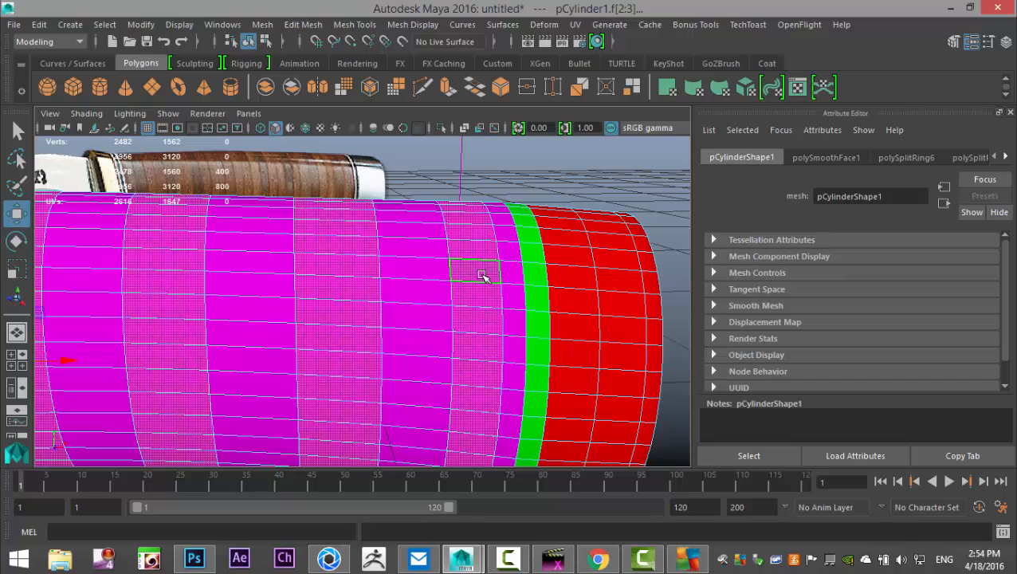
pyautogui.keyDown('shift'); pyautogui.doubleClick(516, 276); pyautogui.keyUp('shift')
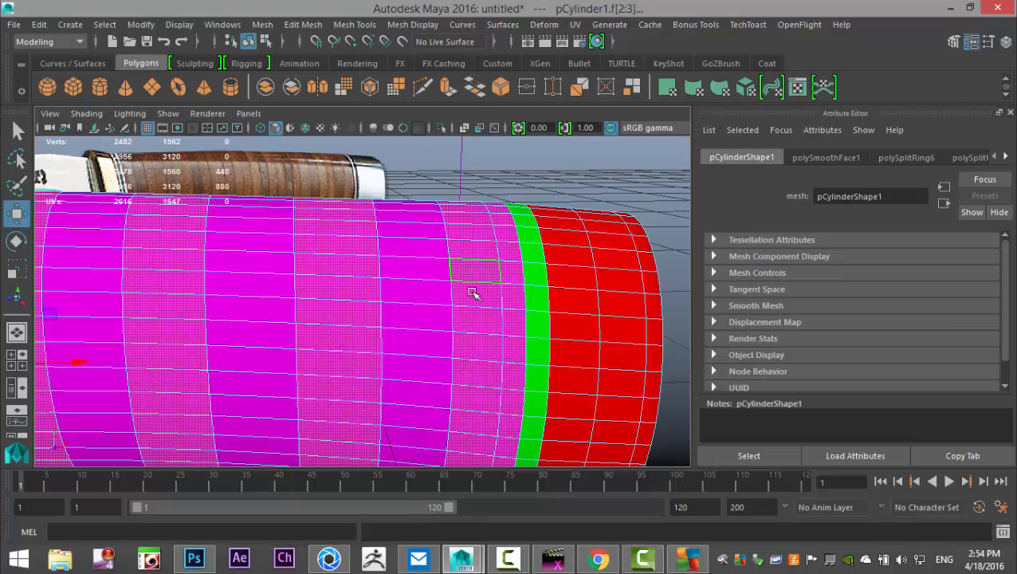
# Assign a new Lambert material to the selected grip bands, set its color to cyan and clear the selection
pyautogui.moveTo(461, 291); pyautogui.dragTo(453, 510, button='right')
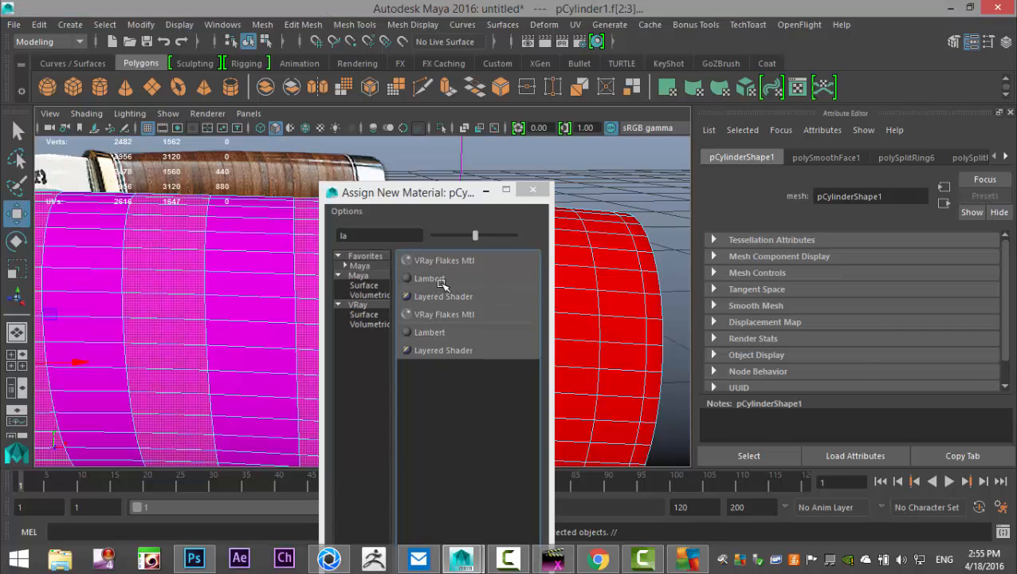
pyautogui.click(441, 280)
pyautogui.click(837, 329)
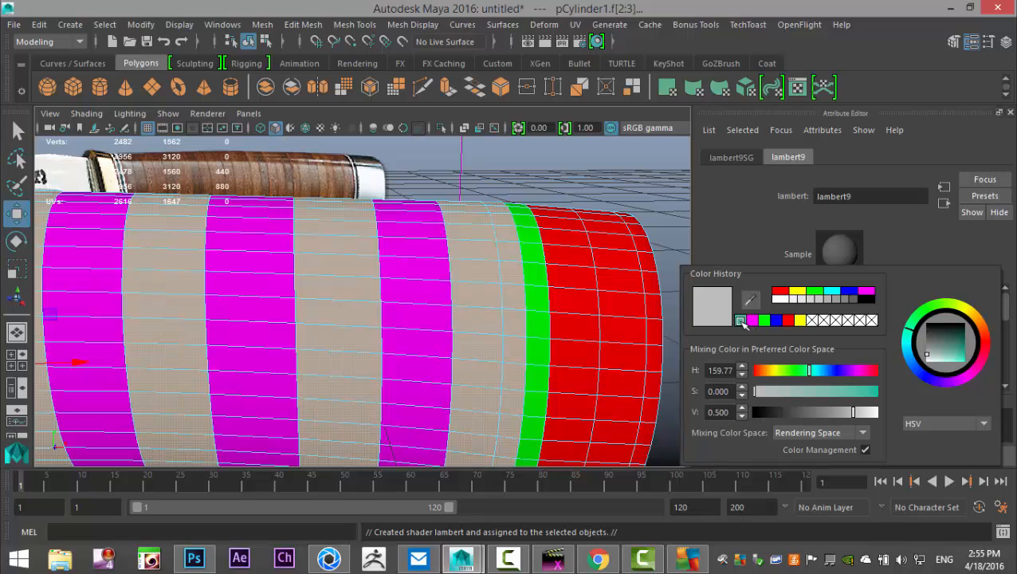
pyautogui.click(839, 293)
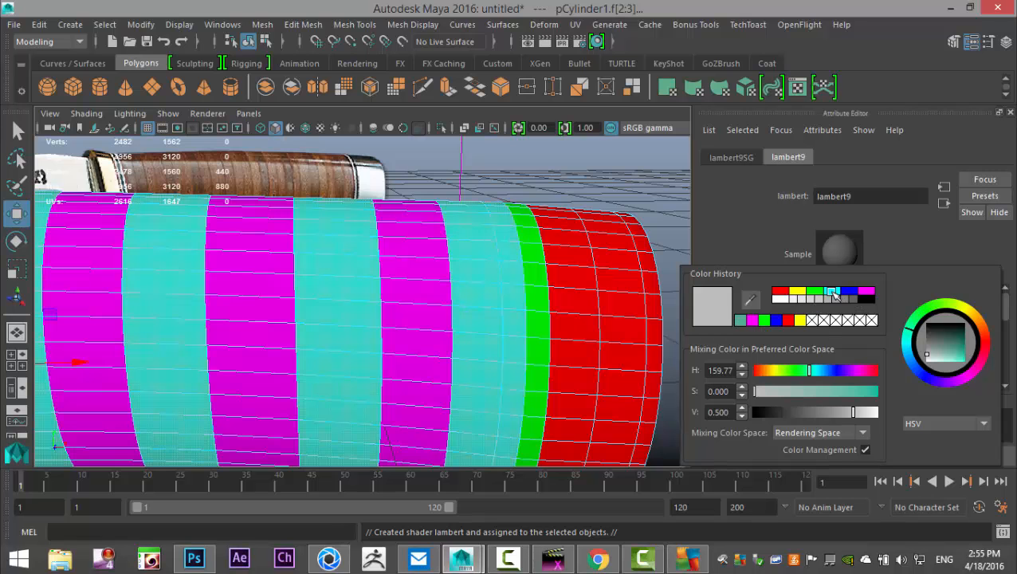
pyautogui.click(625, 198)
# Return to object selection and select both the blade and handle meshes of the knife
pyautogui.scroll(-5, 568, 230)
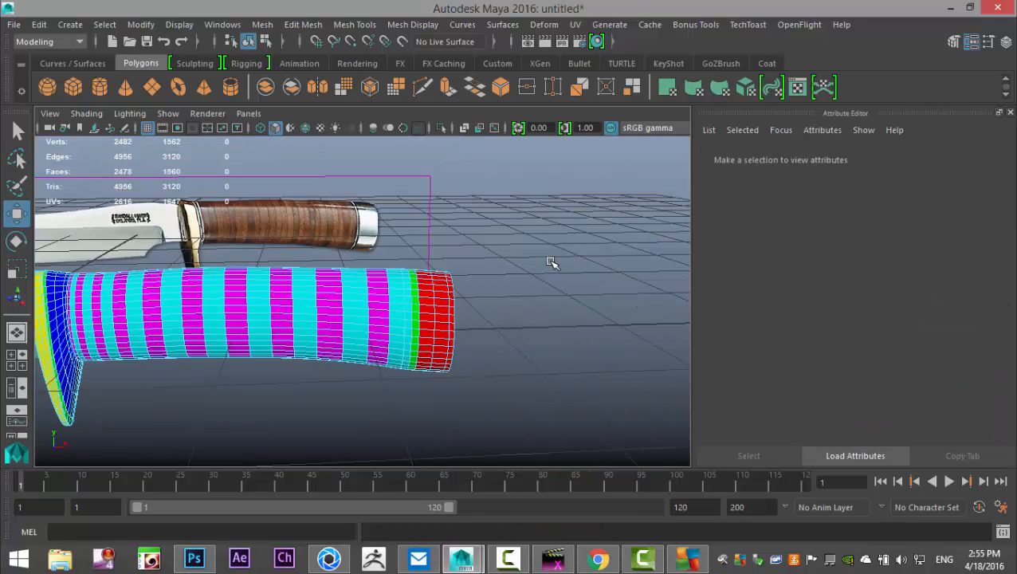
pyautogui.keyDown('alt'); pyautogui.moveTo(305, 351); pyautogui.dragTo(658, 411); pyautogui.keyUp('alt')
pyautogui.moveTo(488, 261); pyautogui.dragTo(610, 122, button='right')
pyautogui.click(513, 295)
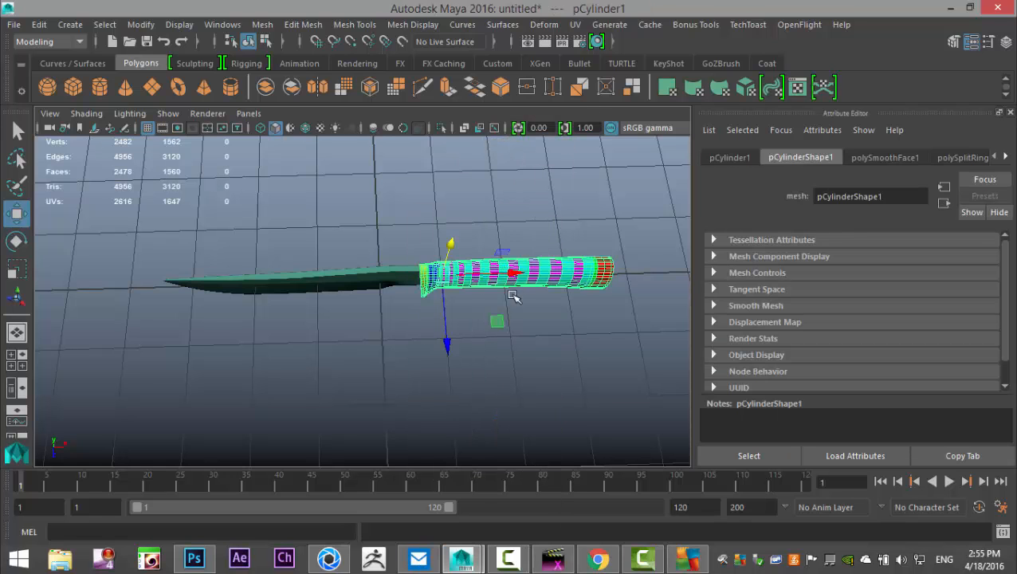
pyautogui.moveTo(93, 221); pyautogui.dragTo(317, 282)
pyautogui.moveTo(122, 215); pyautogui.dragTo(646, 416)
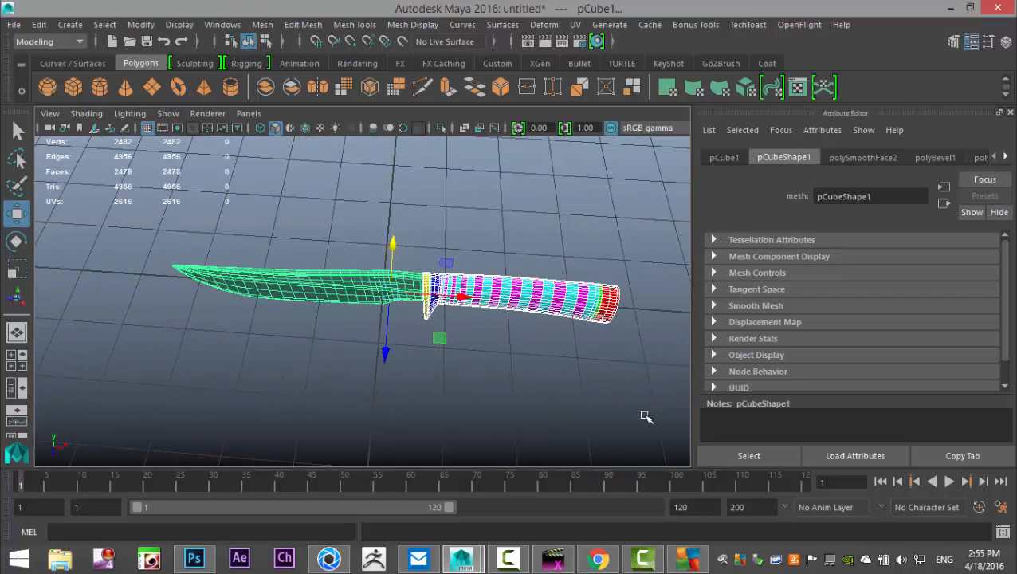
# Export the selected knife meshes to the Desktop folder as an FBX file named KnifeFBX
pyautogui.click(12, 25)
pyautogui.click(89, 254)
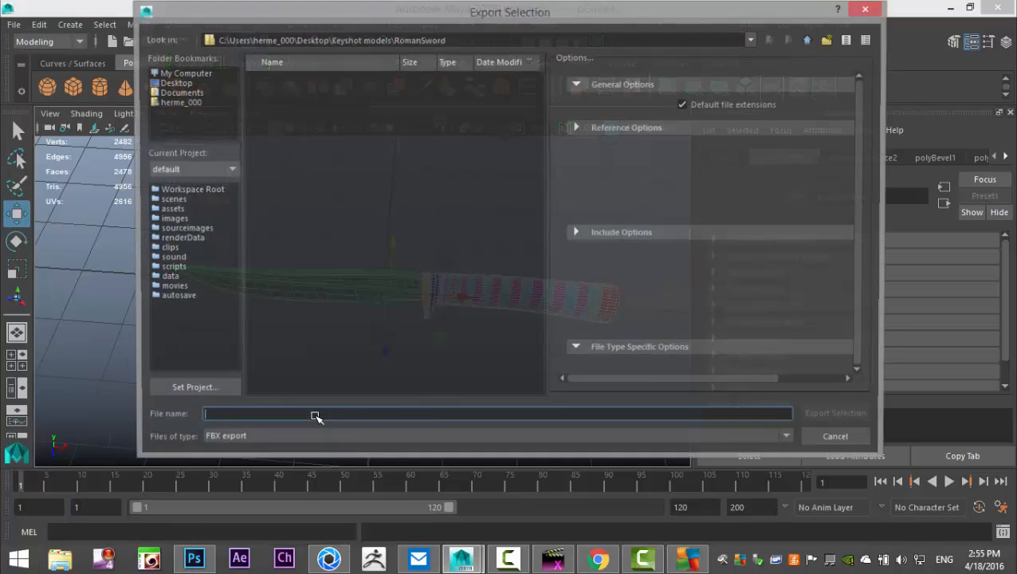
pyautogui.write('KnifeFBX')
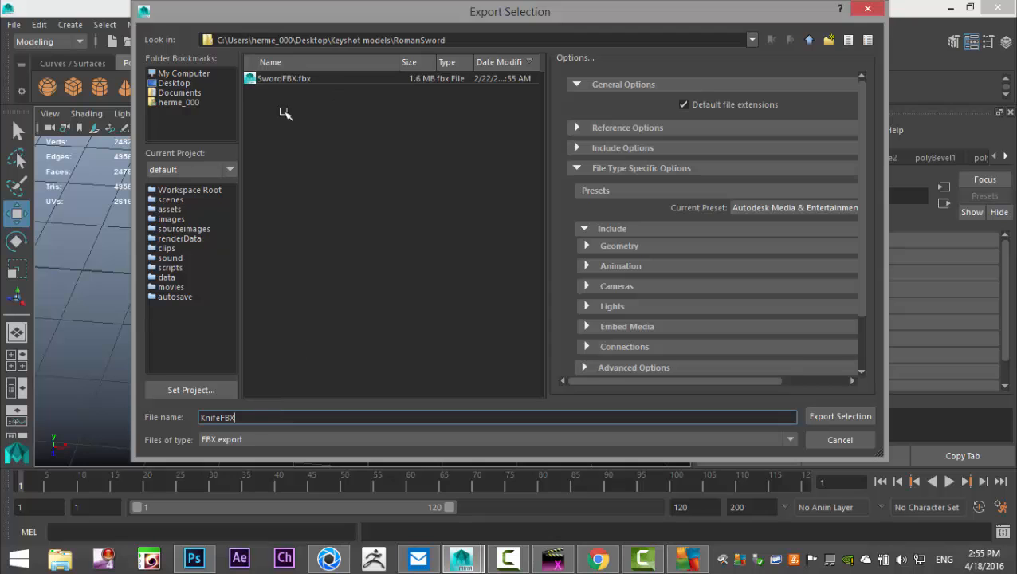
pyautogui.click(173, 82)
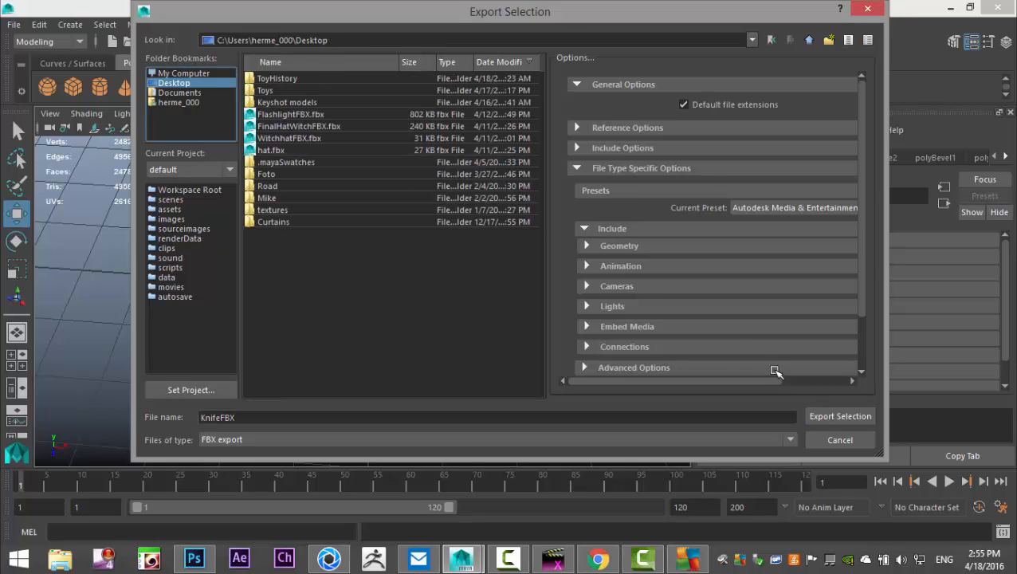
pyautogui.click(839, 416)
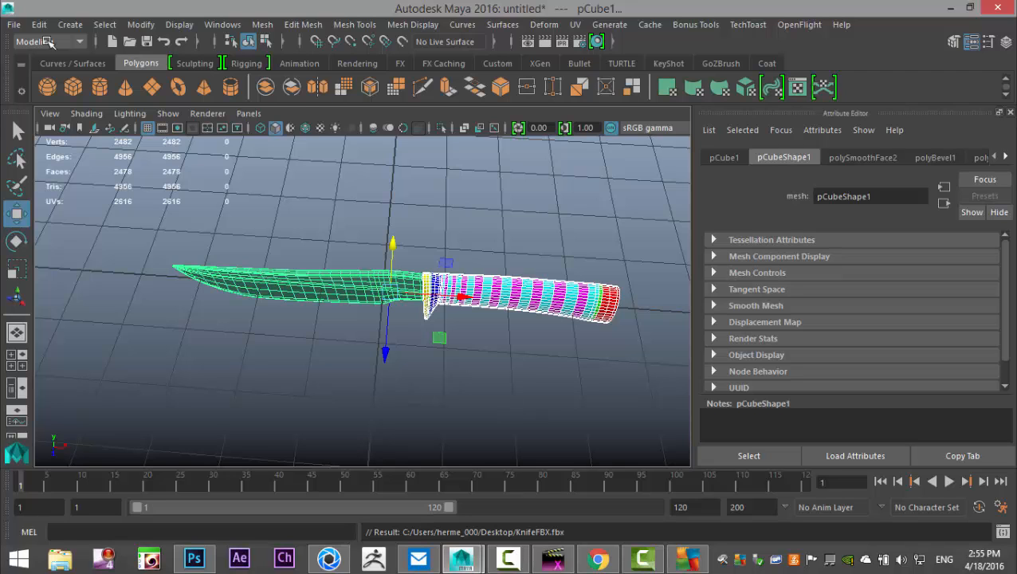
# Switch to KeyShot and start importing a model file into the empty scene
pyautogui.hotkey('alt', 'Tab')
pyautogui.click(13, 24)
pyautogui.moveTo(77, 98)
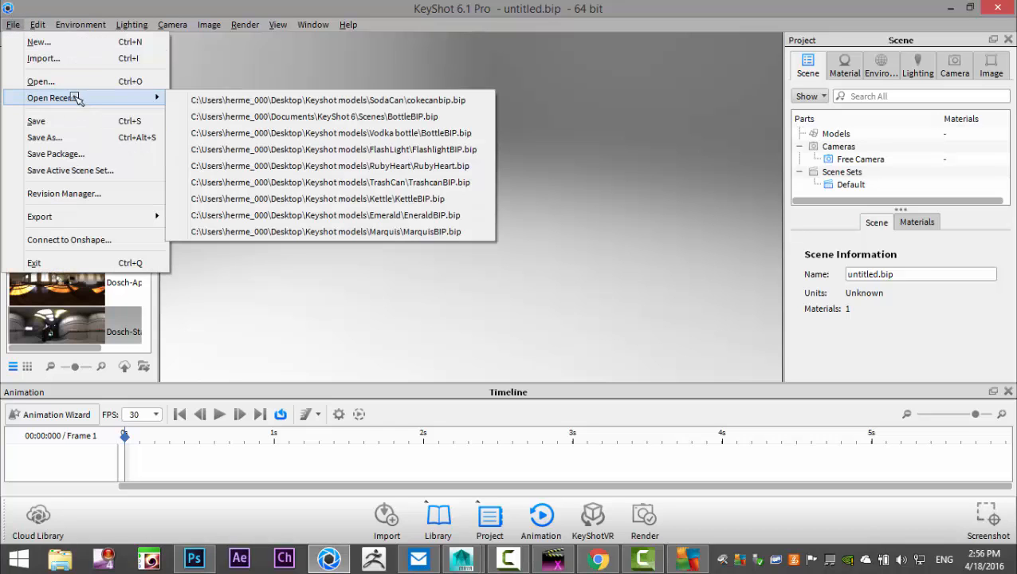
pyautogui.click(69, 59)
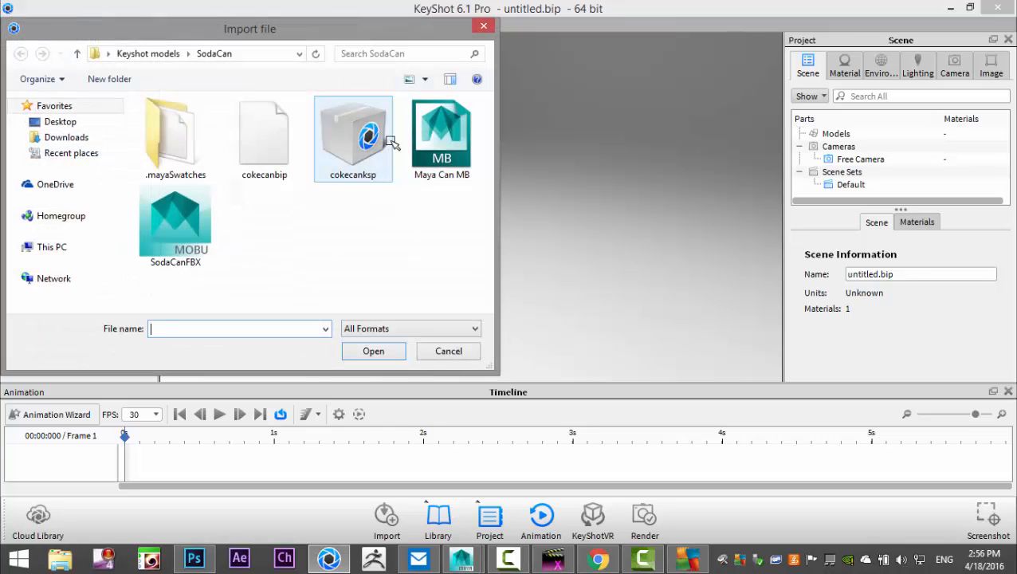
# Try to open KnifeFBX for import while the Keyshot models folder is showing
pyautogui.click(59, 122)
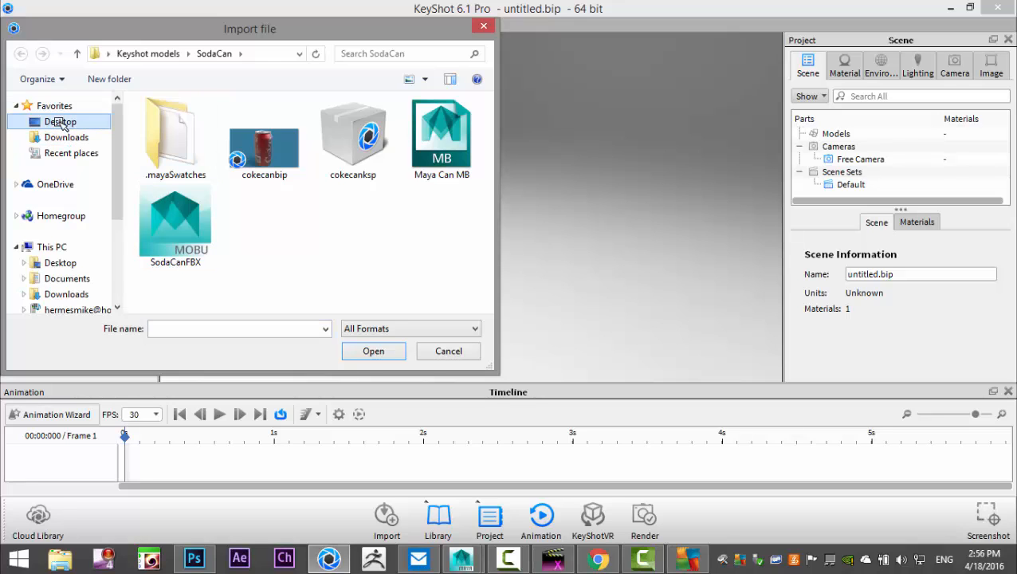
pyautogui.scroll(-3, 422, 184)
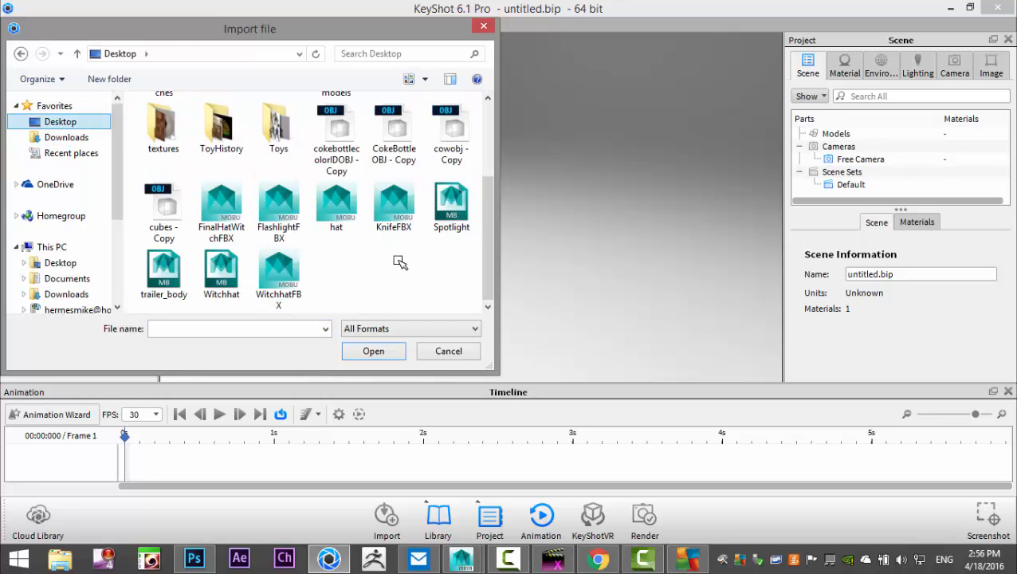
pyautogui.click(393, 205)
pyautogui.click(373, 351)
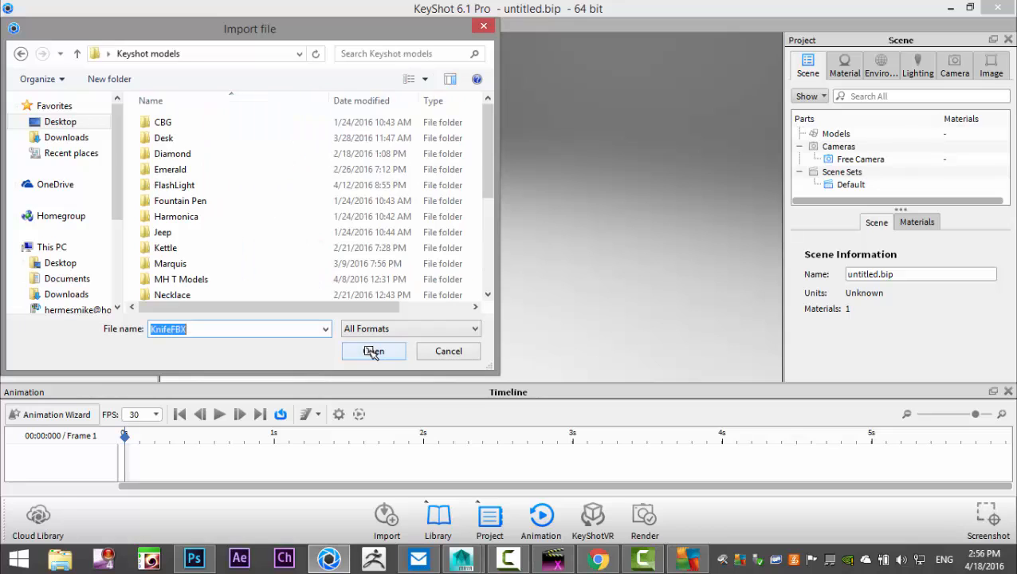
pyautogui.click(373, 351)
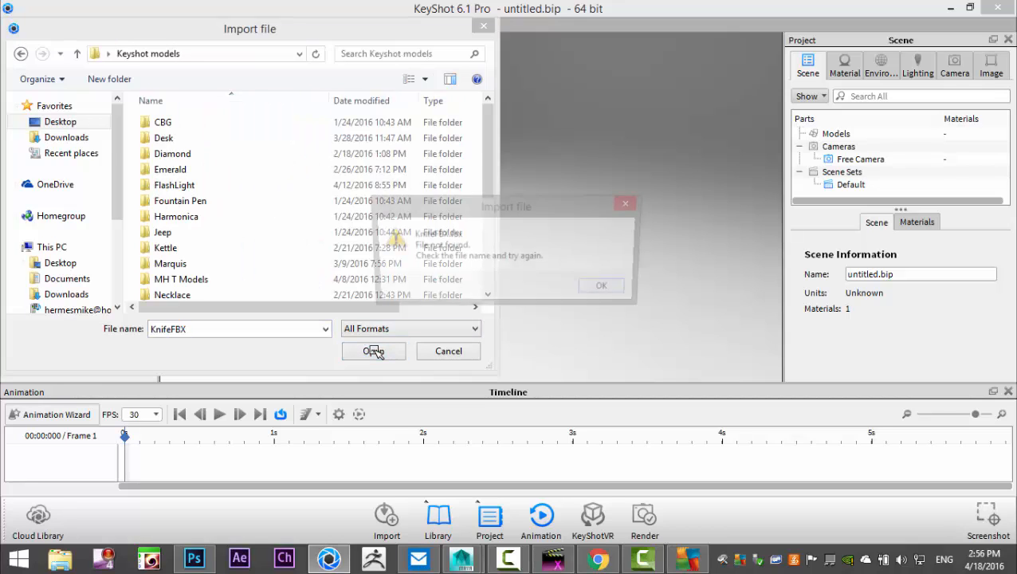
pyautogui.click(611, 291)
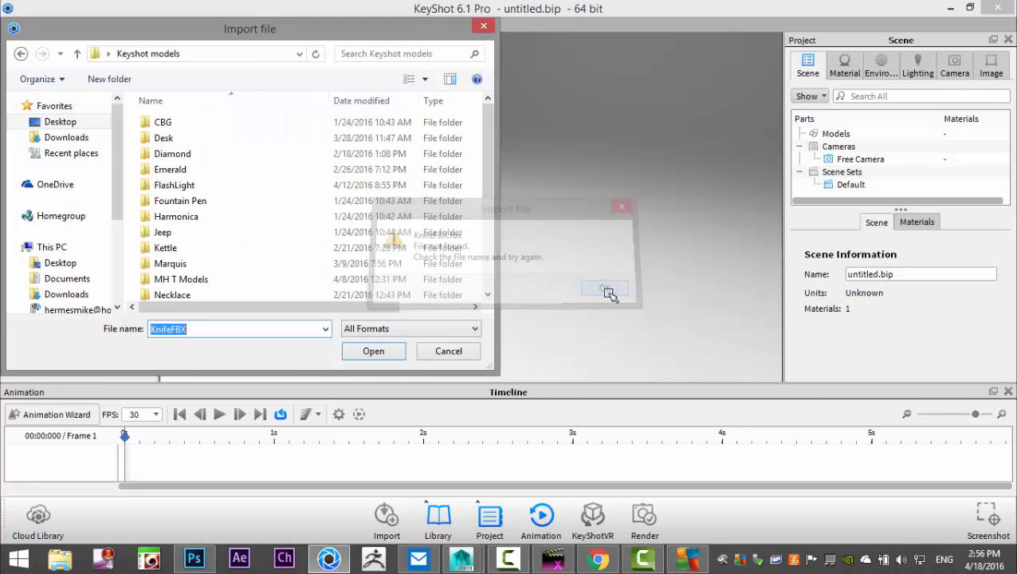
# Import KnifeFBX from the Desktop folder with centered geometry, Y up orientation and the camera adjusted to the geometry
pyautogui.click(63, 122)
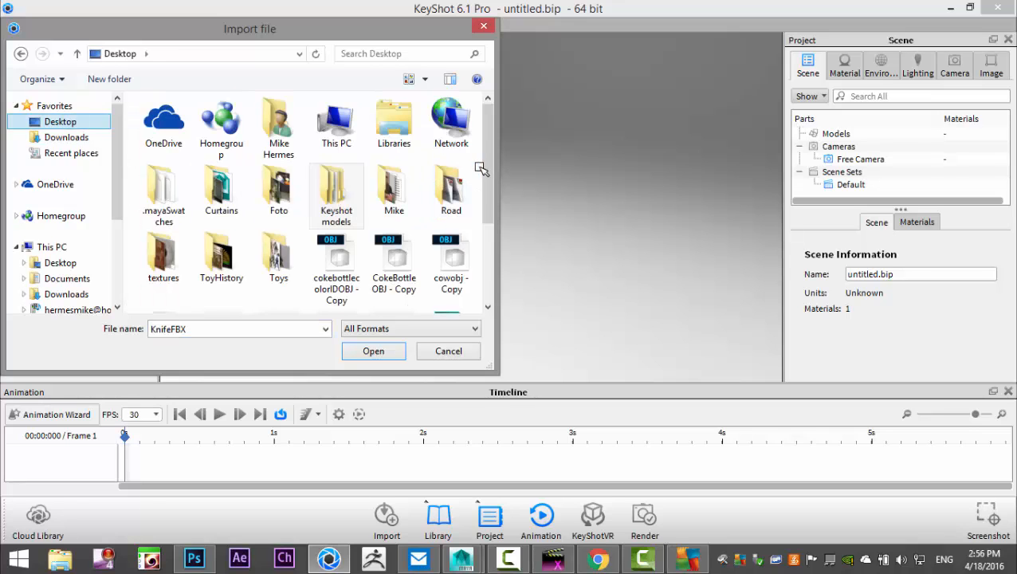
pyautogui.scroll(-3, 486, 191)
pyautogui.click(401, 209)
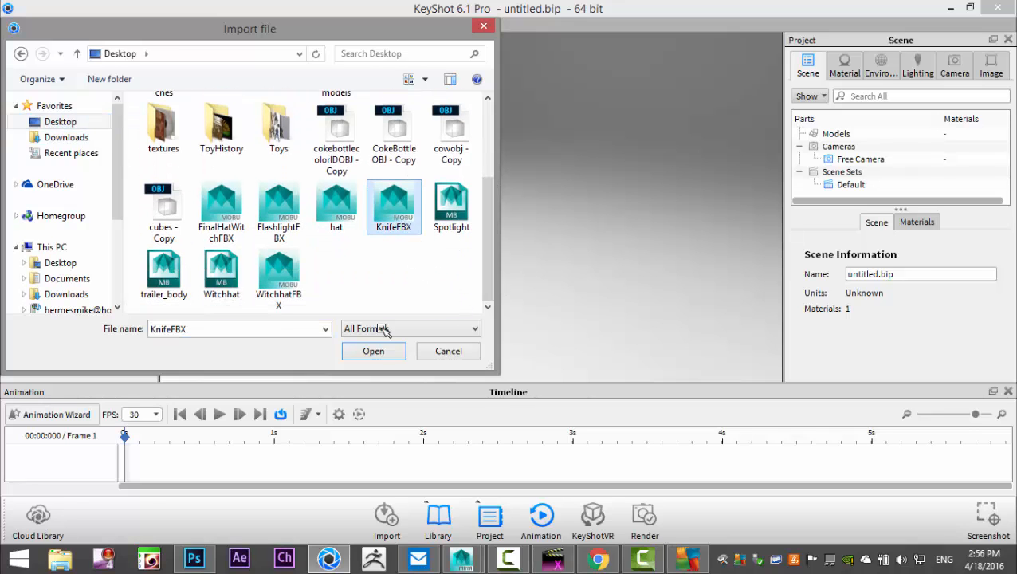
pyautogui.click(373, 350)
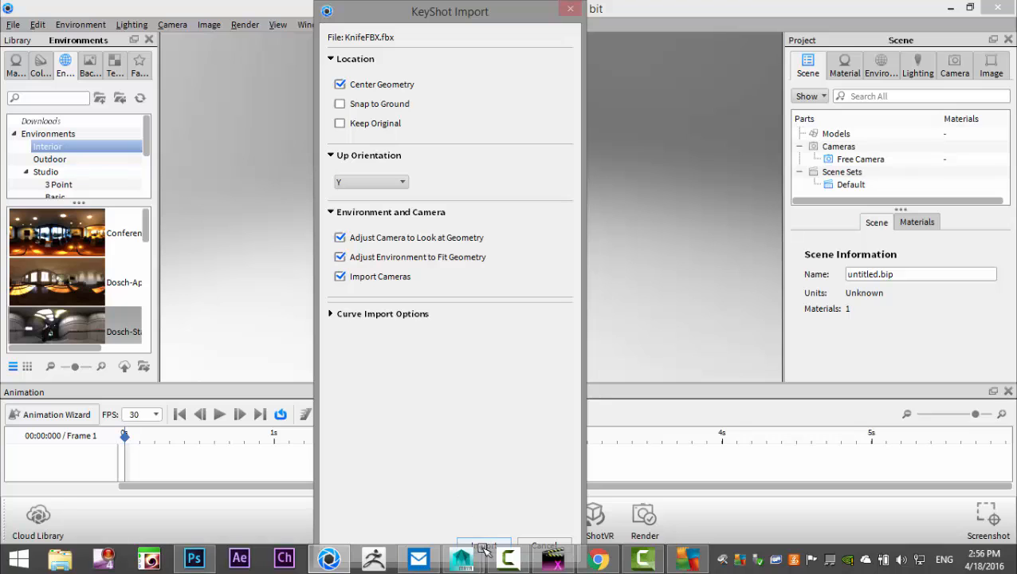
pyautogui.click(494, 539)
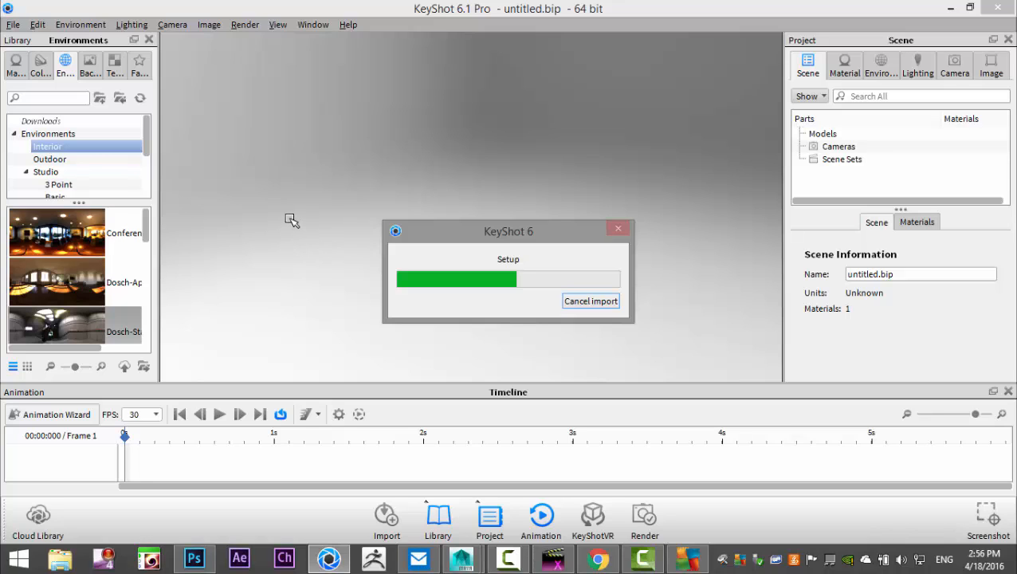
# Apply the Steel Polished material from the library's basic steel category to the knife's blade
pyautogui.scroll(6, 457, 212)
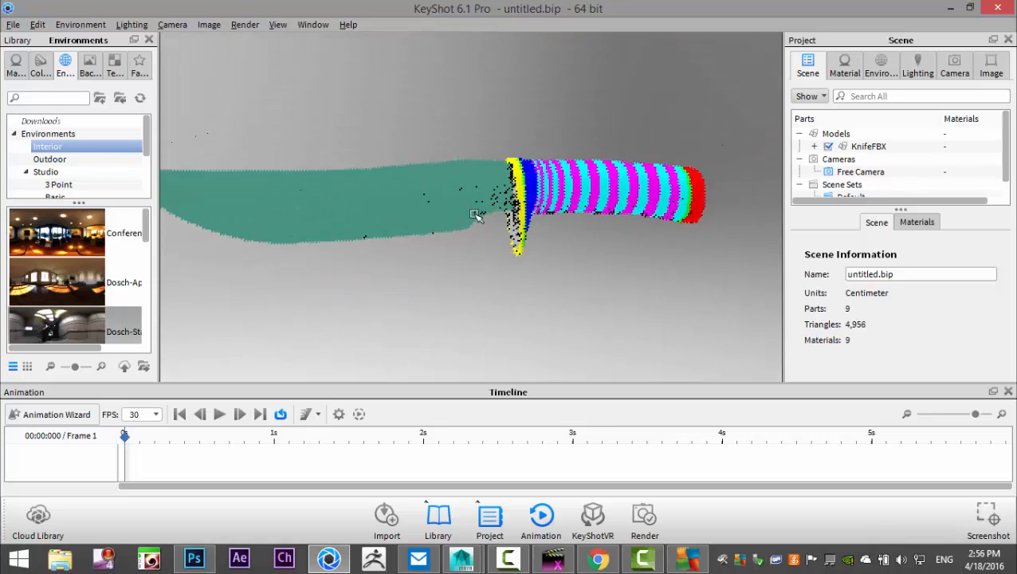
pyautogui.moveTo(474, 261); pyautogui.dragTo(497, 324)
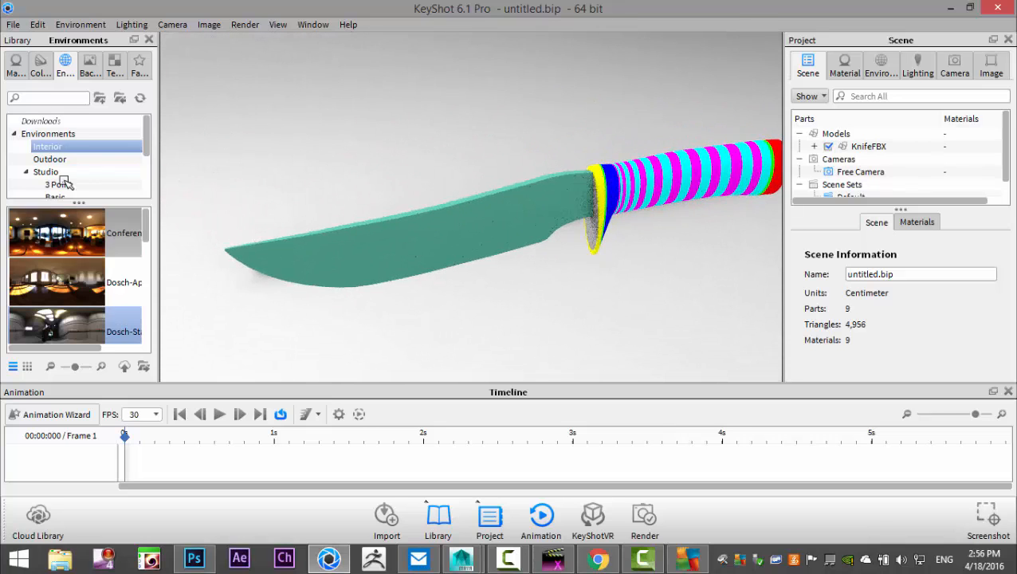
pyautogui.click(15, 67)
pyautogui.scroll(1, 84, 162)
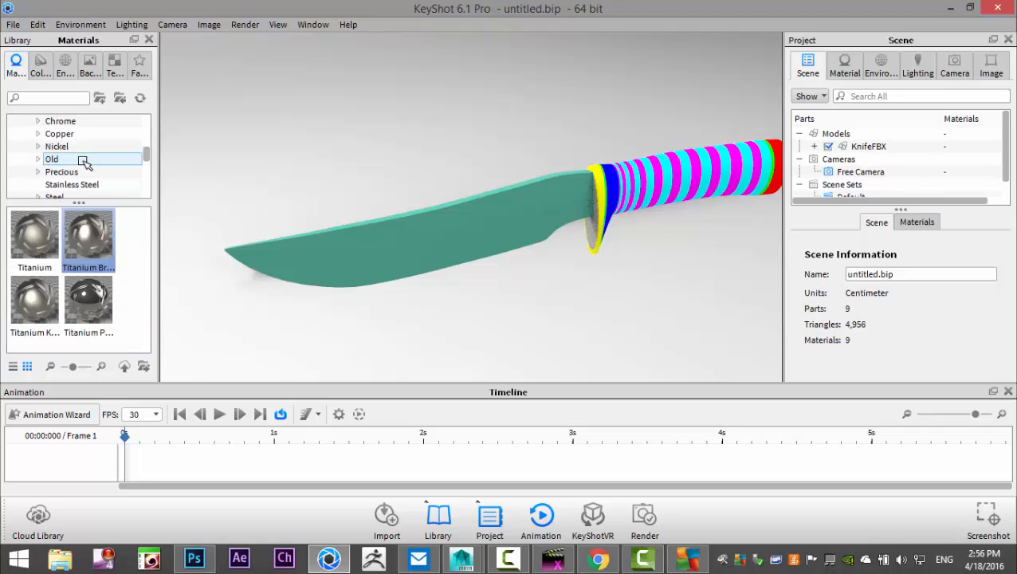
pyautogui.scroll(-1, 90, 161)
pyautogui.click(52, 160)
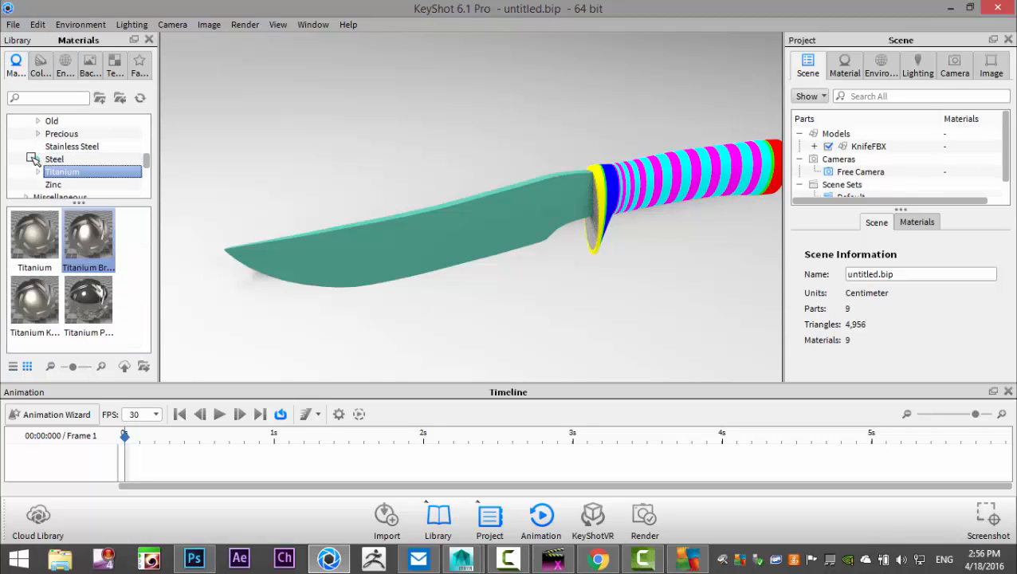
pyautogui.click(37, 158)
pyautogui.click(75, 171)
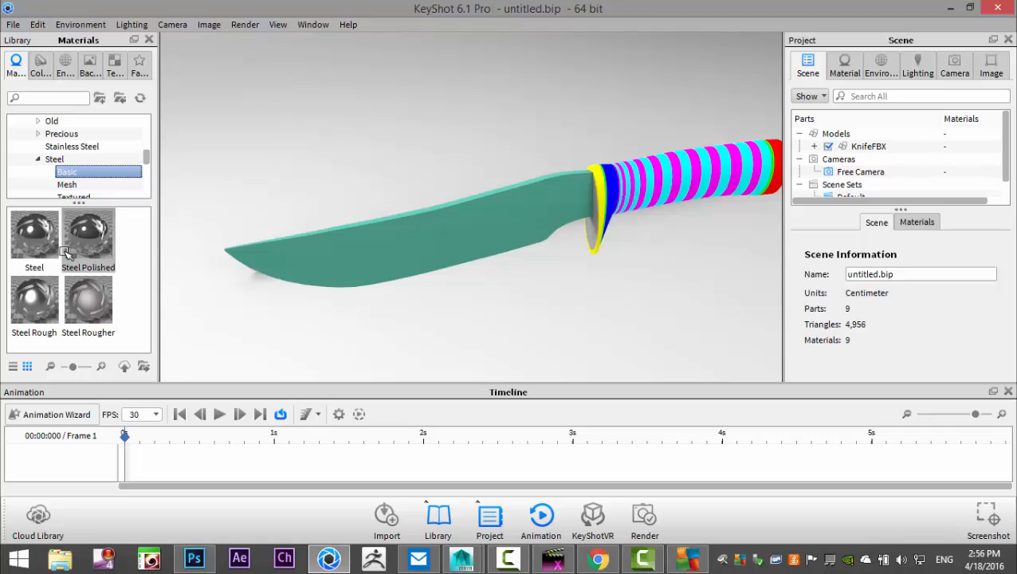
pyautogui.click(88, 240)
pyautogui.moveTo(88, 233); pyautogui.dragTo(469, 299)
pyautogui.moveTo(384, 304); pyautogui.dragTo(468, 295, button='middle')
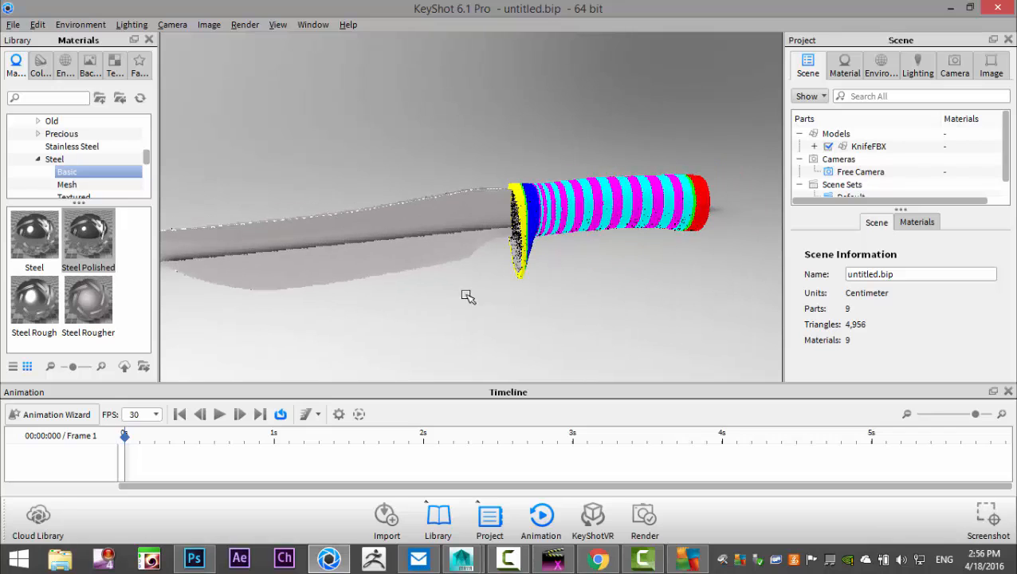
# Apply the Brass Polished material from the library's basic brass category to the yellow front section of the knife's guard
pyautogui.scroll(-1, 111, 135)
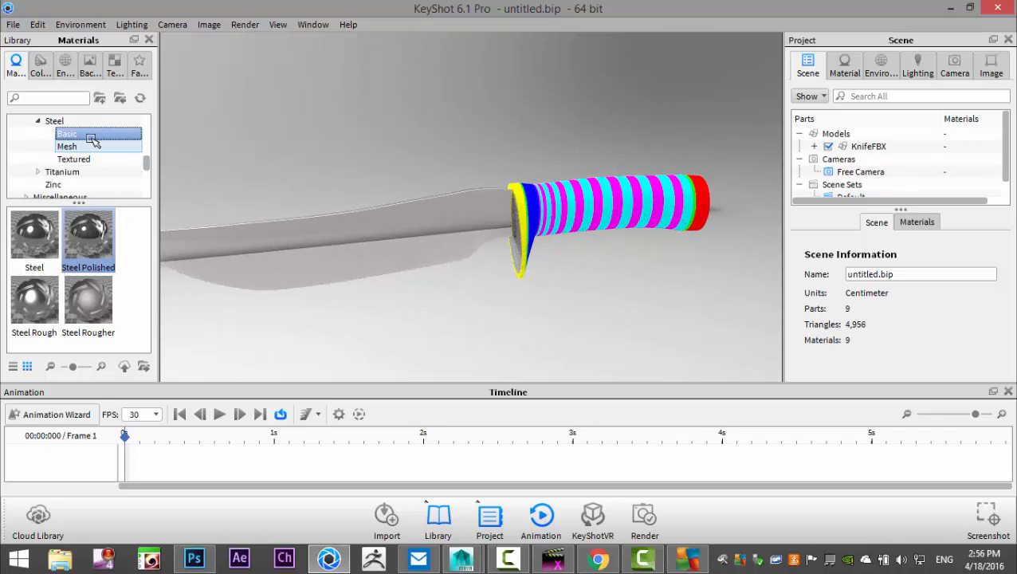
pyautogui.scroll(-1, 87, 143)
pyautogui.scroll(3, 88, 148)
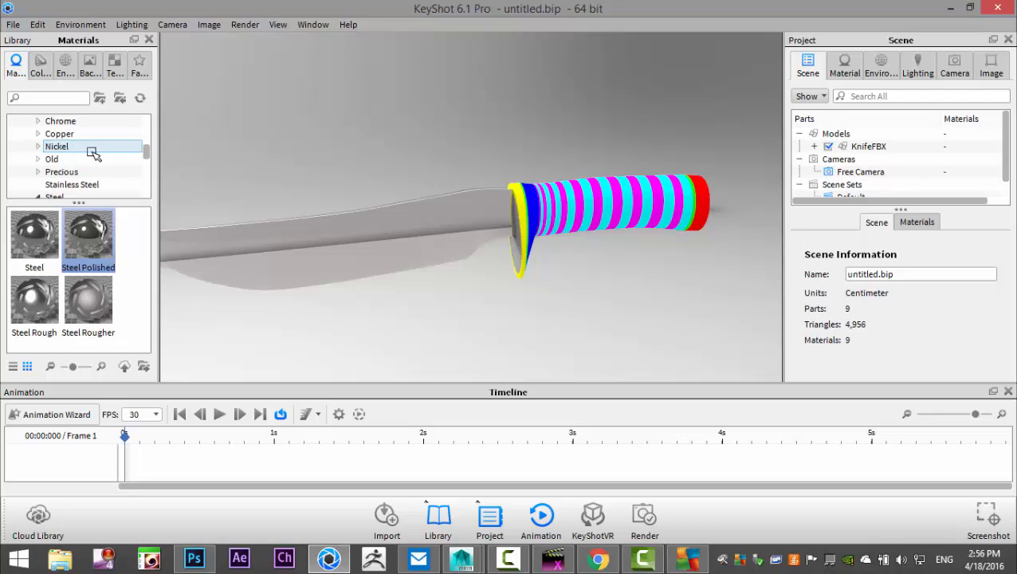
pyautogui.scroll(2, 68, 145)
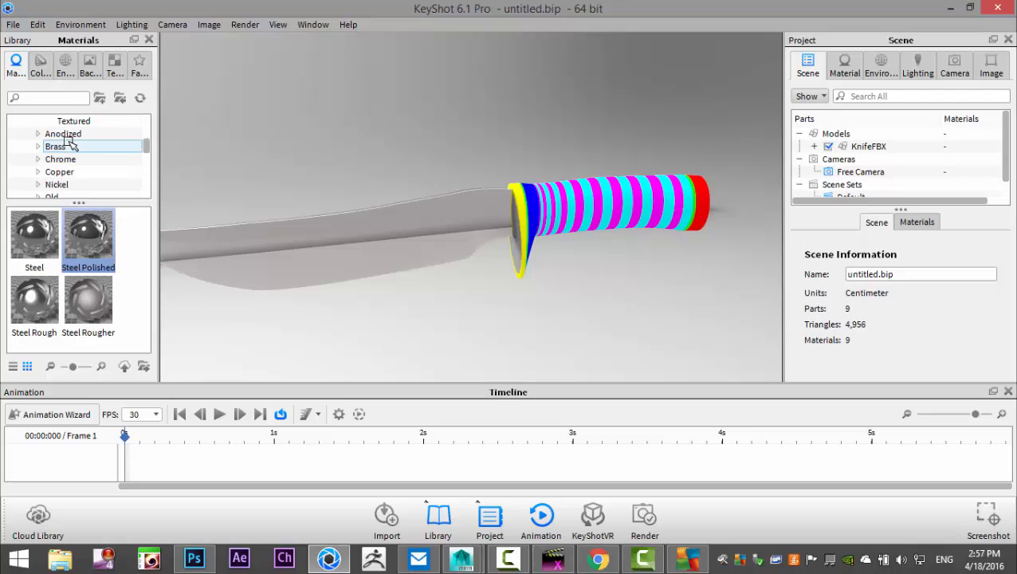
pyautogui.scroll(1, 94, 148)
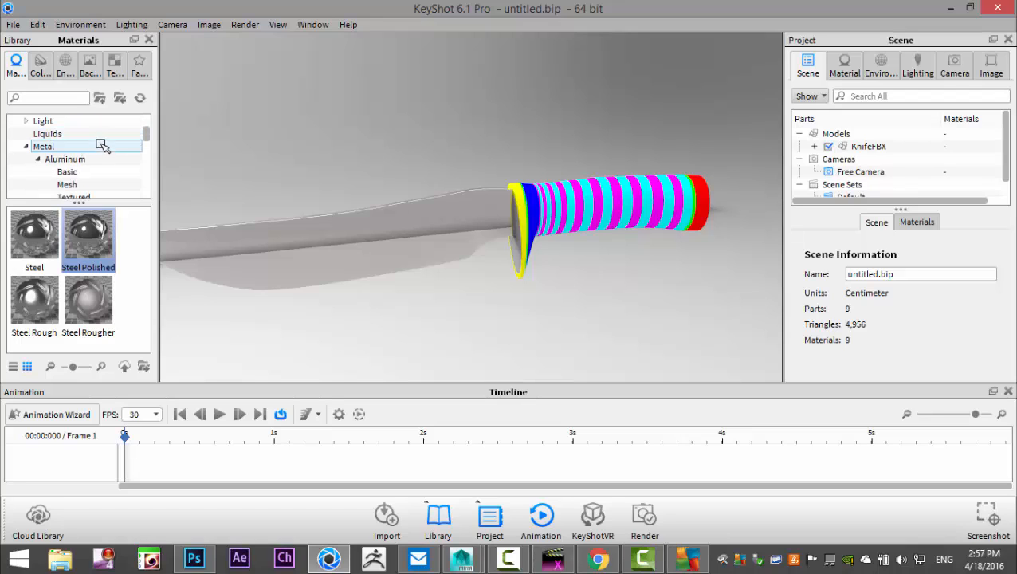
pyautogui.scroll(-1, 108, 143)
pyautogui.scroll(-1, 108, 143)
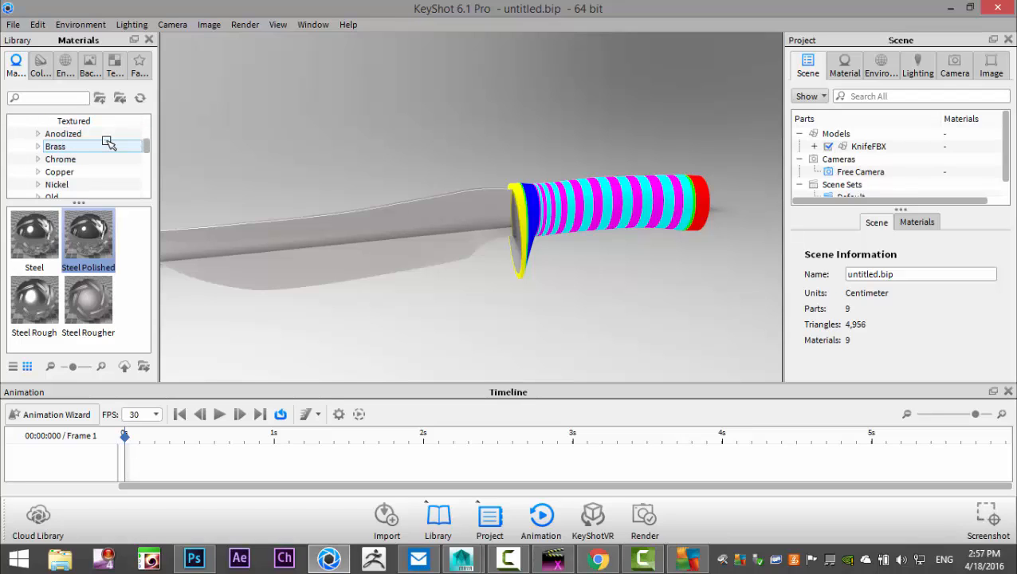
pyautogui.doubleClick(64, 146)
pyautogui.click(68, 159)
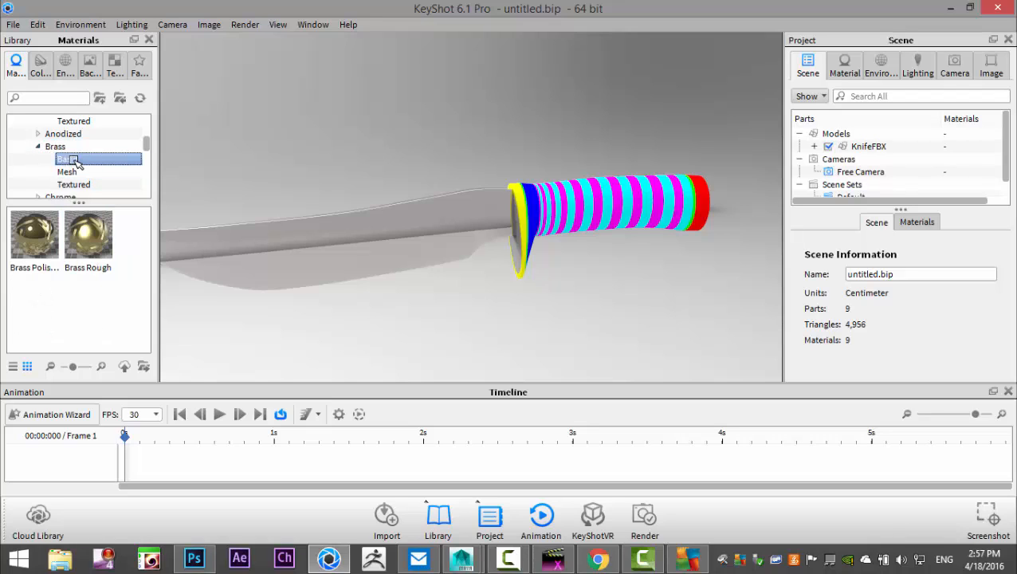
pyautogui.moveTo(36, 237); pyautogui.dragTo(527, 251)
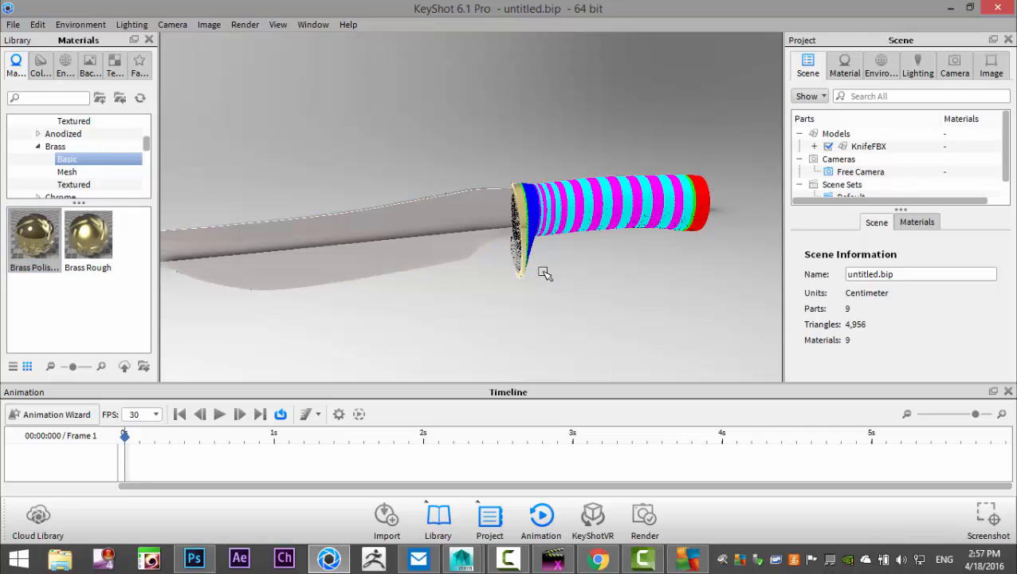
# Apply the same Brass Polished material to the blue rear section of the guard, next to the handle
pyautogui.scroll(4, 552, 295)
pyautogui.moveTo(554, 293); pyautogui.dragTo(4, 271)
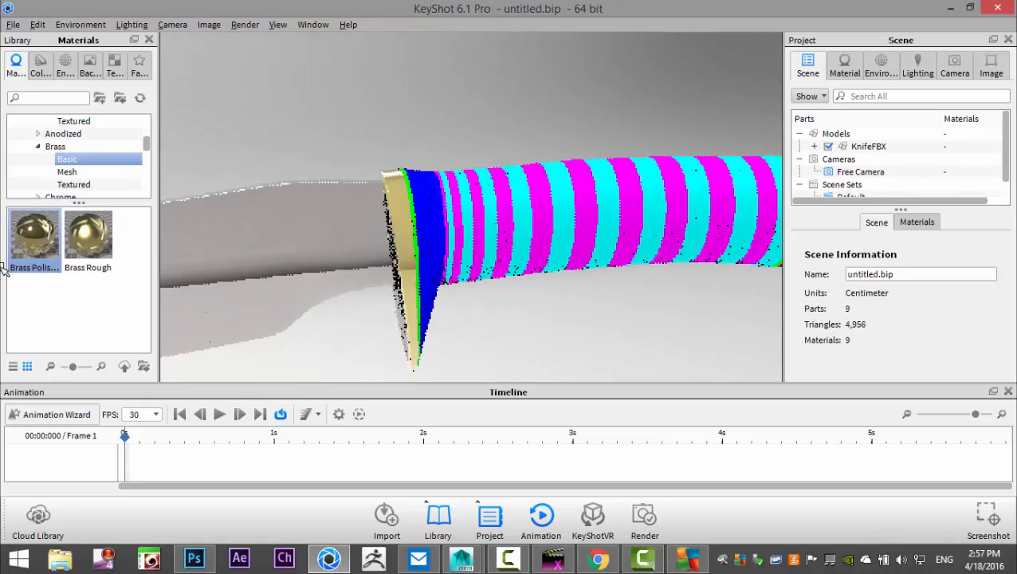
pyautogui.moveTo(405, 238); pyautogui.dragTo(432, 240)
pyautogui.scroll(2, 432, 241)
pyautogui.scroll(1, 432, 240)
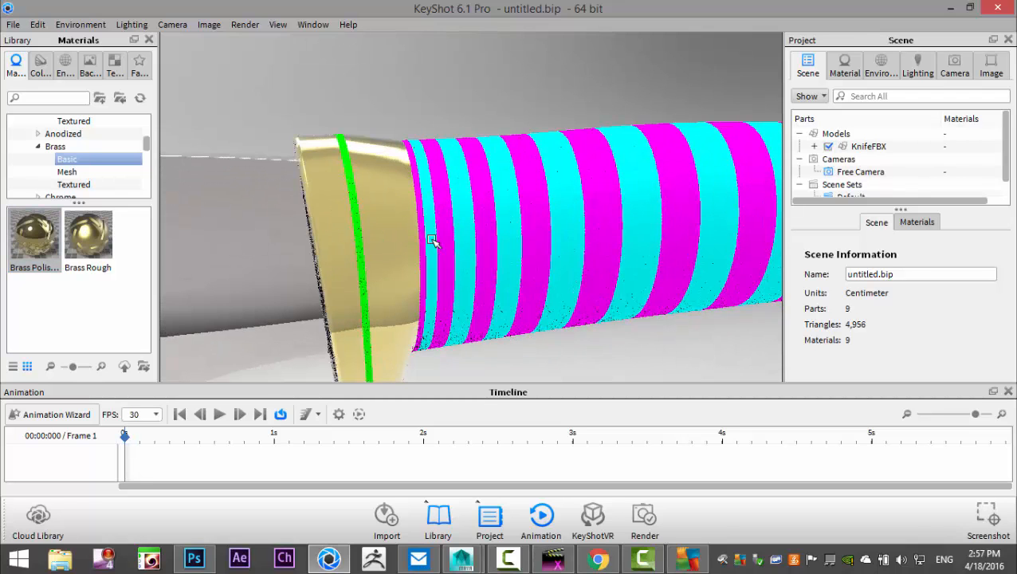
# Look through the library's anodized metal materials for the handle's end and select Anodized Rough Black
pyautogui.moveTo(550, 276); pyautogui.dragTo(397, 274)
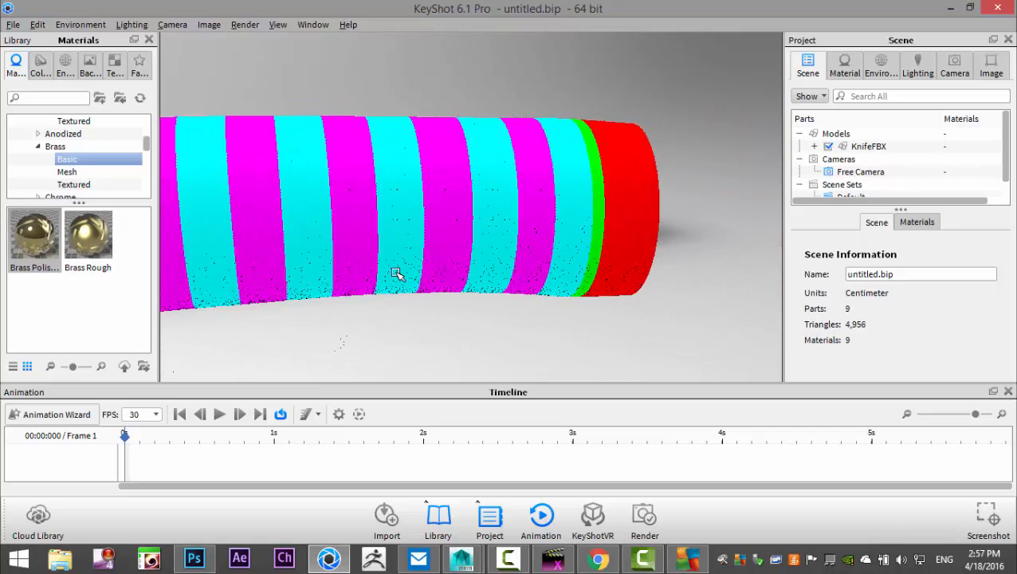
pyautogui.click(67, 134)
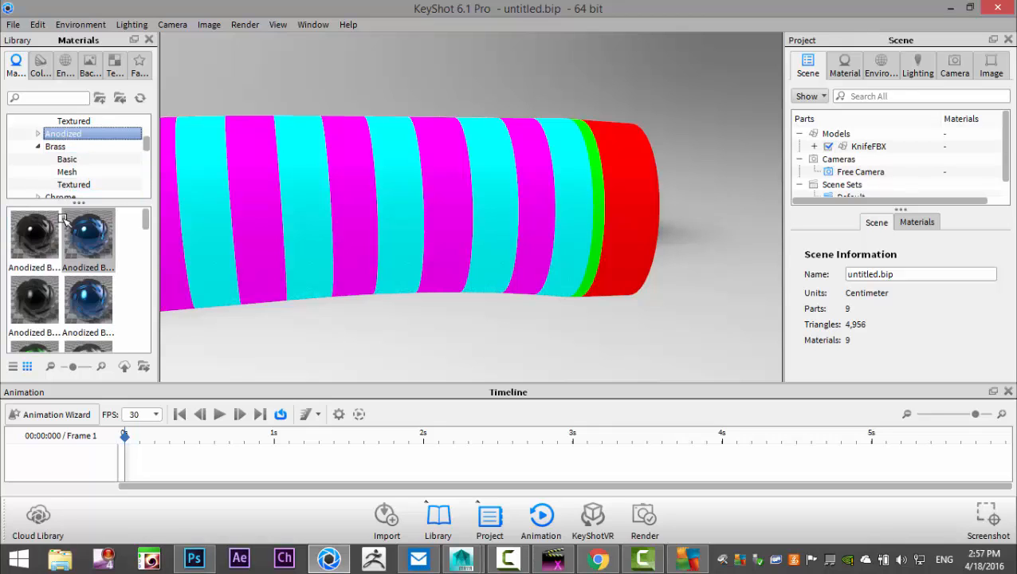
pyautogui.scroll(-3, 64, 225)
pyautogui.scroll(-2, 63, 229)
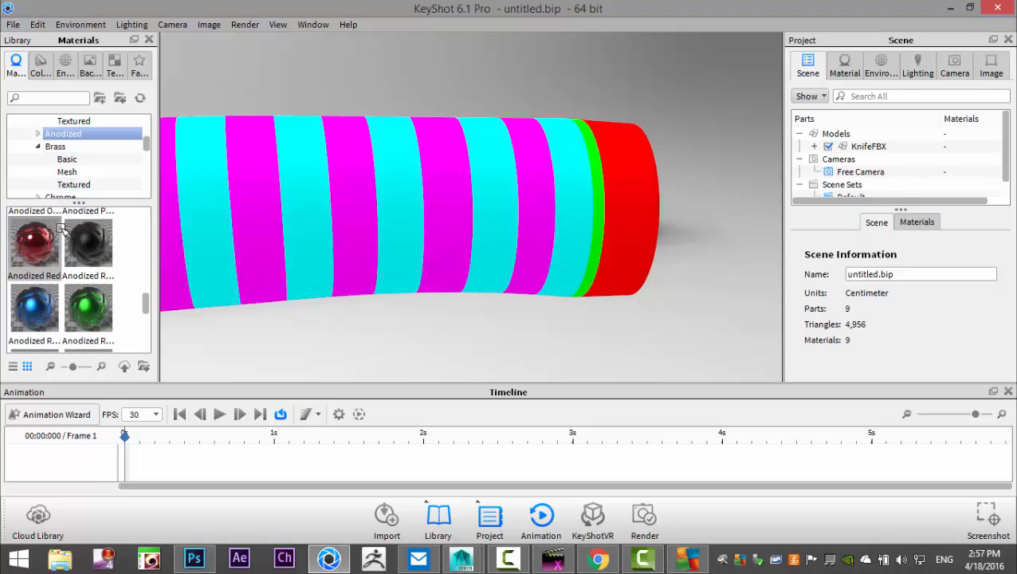
pyautogui.moveTo(92, 248)
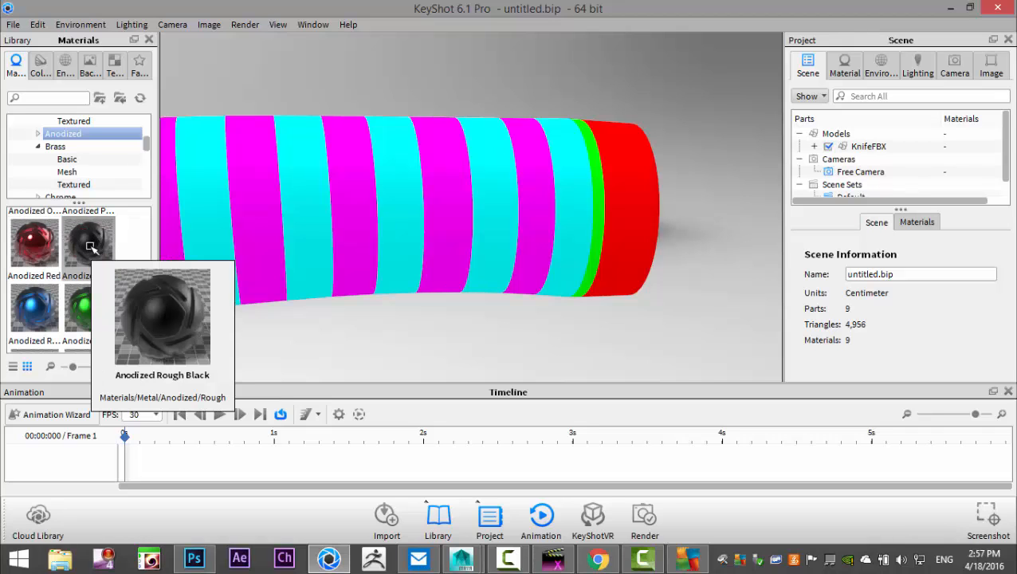
pyautogui.moveTo(88, 236)
pyautogui.mouseDown()
pyautogui.moveTo(295, 263)
pyautogui.moveTo(569, 262)
pyautogui.moveTo(602, 246)
pyautogui.moveTo(86, 248)
pyautogui.mouseUp()
pyautogui.scroll(-5, 388, 276)
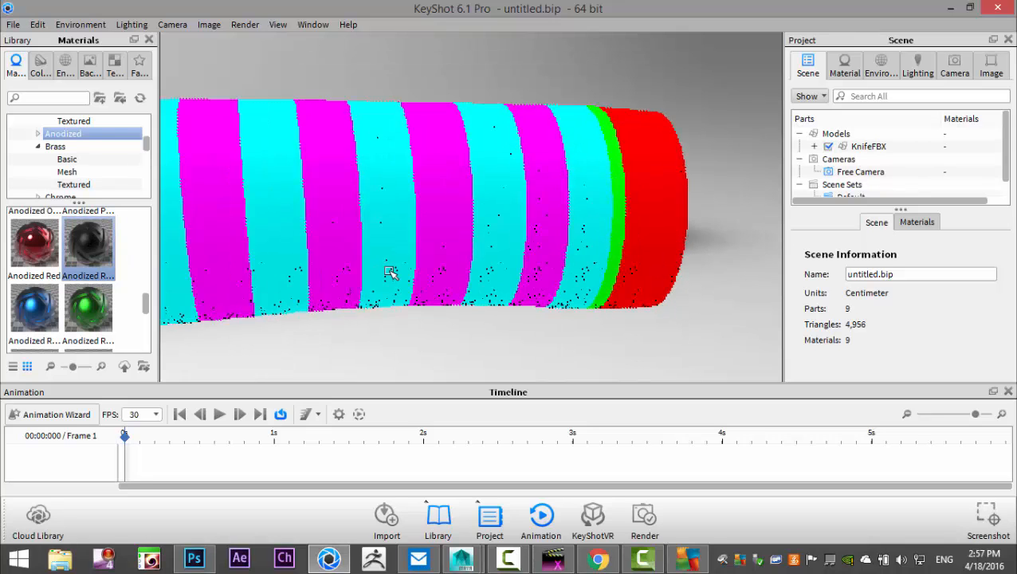
pyautogui.scroll(-3, 384, 275)
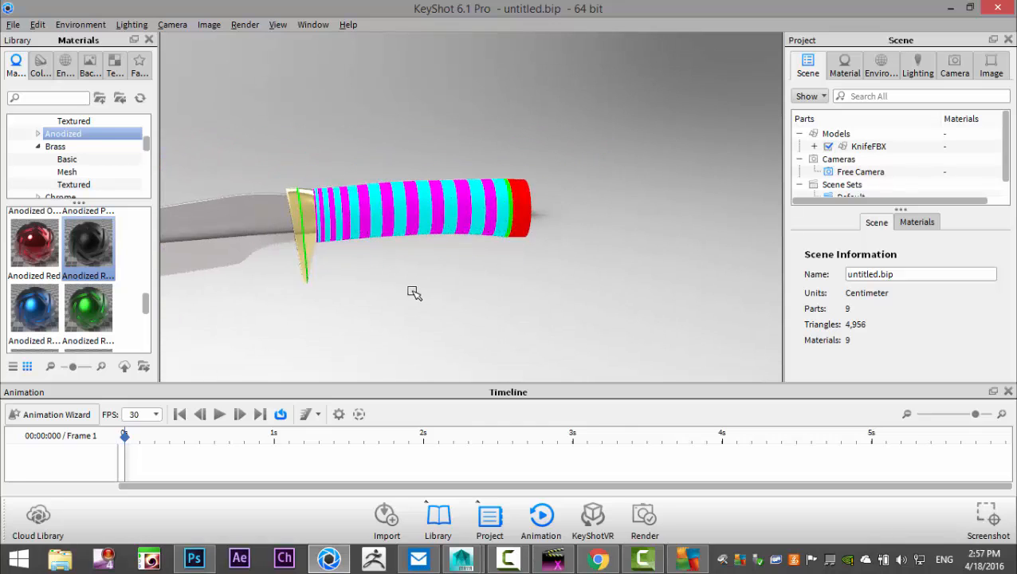
# Light the scene with the first interior environment, the conference one, keeping the brass guard in close view
pyautogui.moveTo(412, 291); pyautogui.dragTo(604, 306, button='middle')
pyautogui.scroll(-1, 459, 316)
pyautogui.scroll(5, 455, 314)
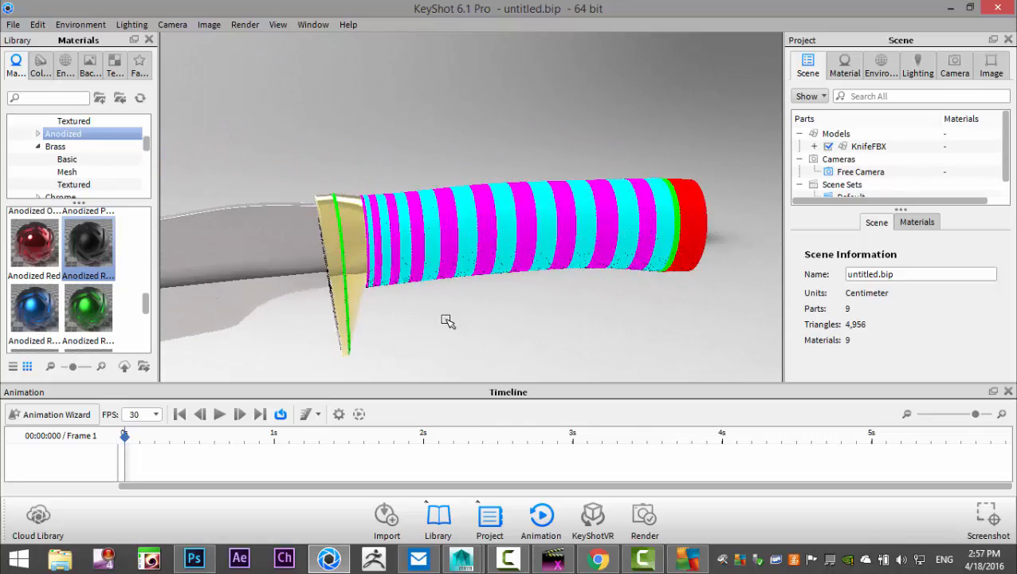
pyautogui.scroll(5, 291, 302)
pyautogui.moveTo(544, 249); pyautogui.dragTo(543, 275)
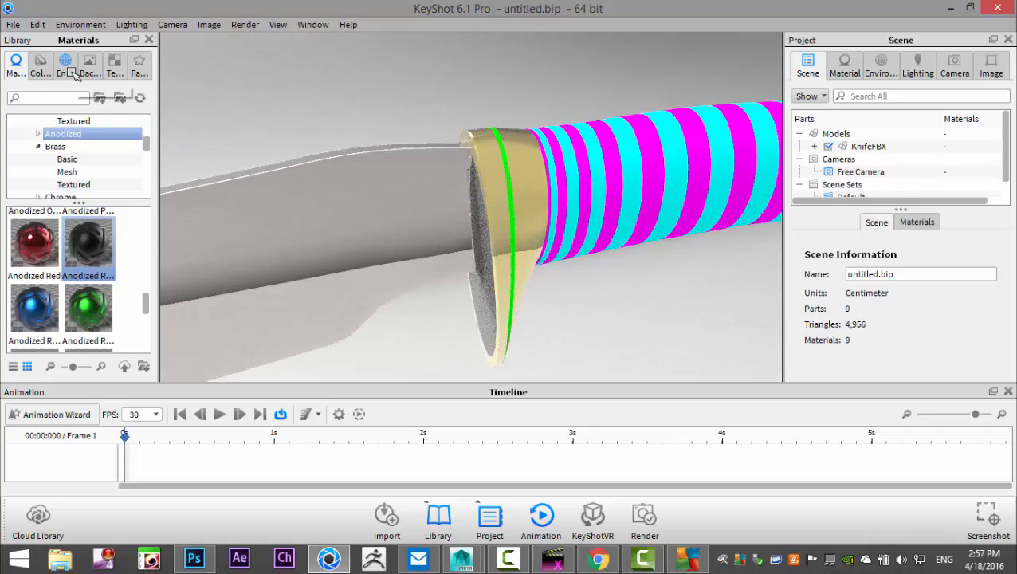
pyautogui.click(68, 71)
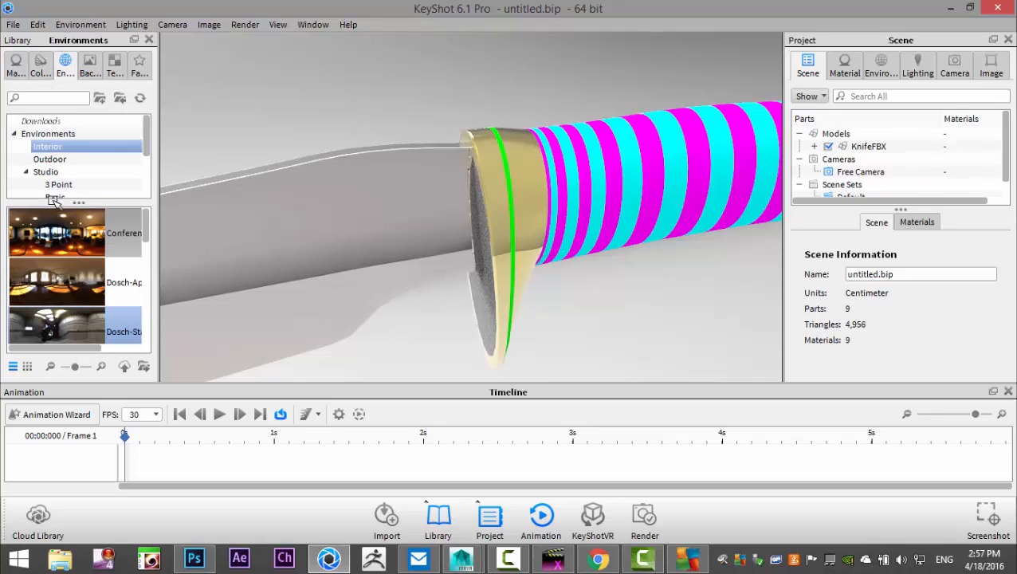
pyautogui.moveTo(40, 237); pyautogui.dragTo(249, 133)
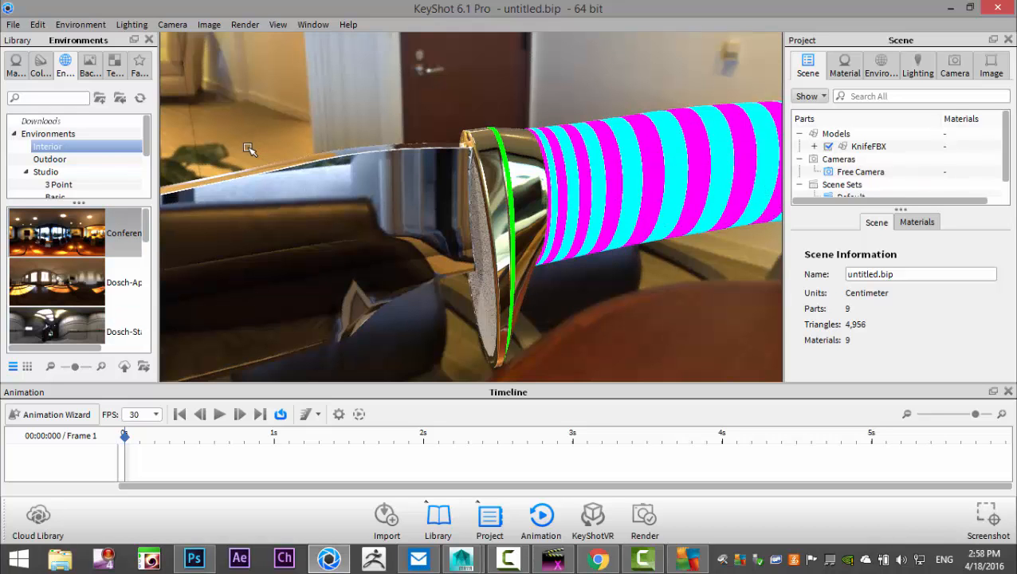
# Replace the visible background with the white solid vignette backplate from the studio backplates
pyautogui.click(90, 67)
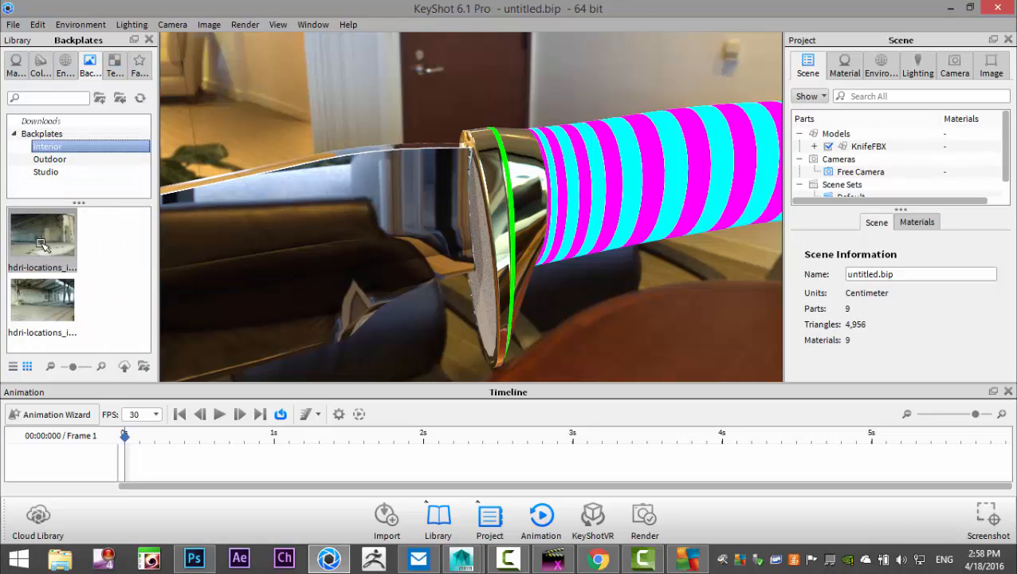
pyautogui.click(48, 172)
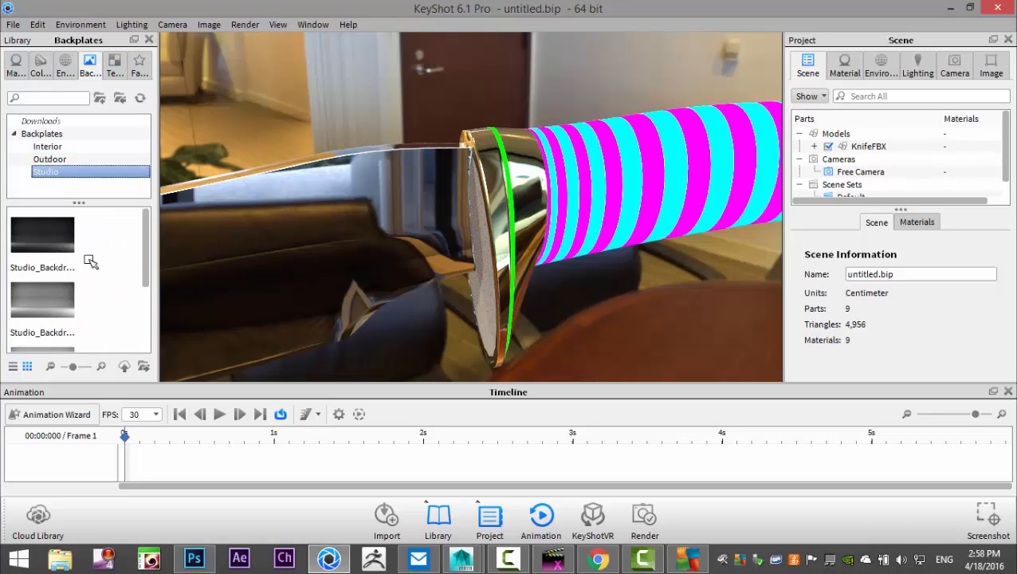
pyautogui.scroll(-3, 90, 262)
pyautogui.moveTo(32, 317); pyautogui.dragTo(296, 312)
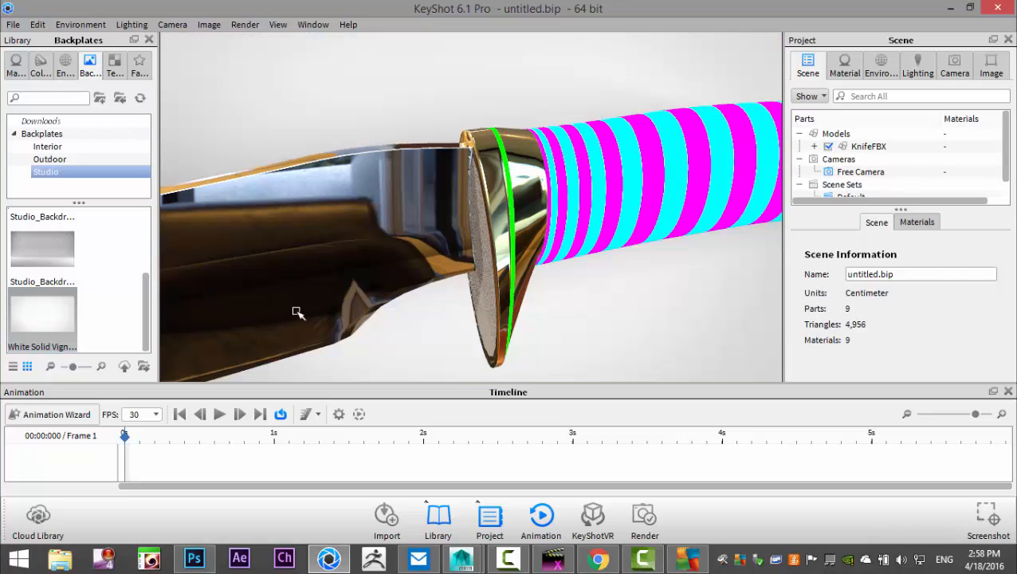
pyautogui.scroll(-10, 314, 303)
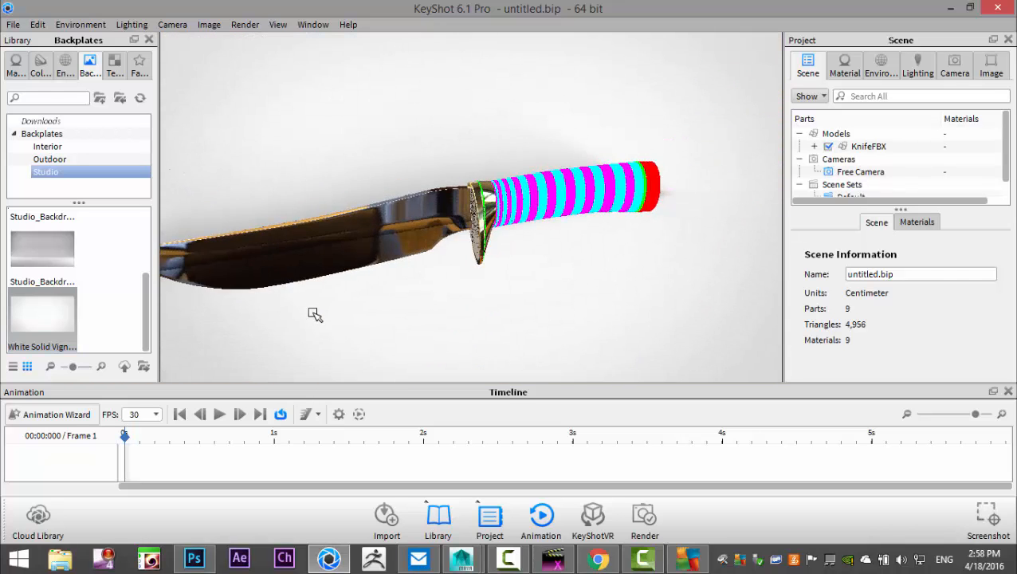
pyautogui.moveTo(359, 313); pyautogui.dragTo(422, 306)
pyautogui.scroll(-5, 422, 311)
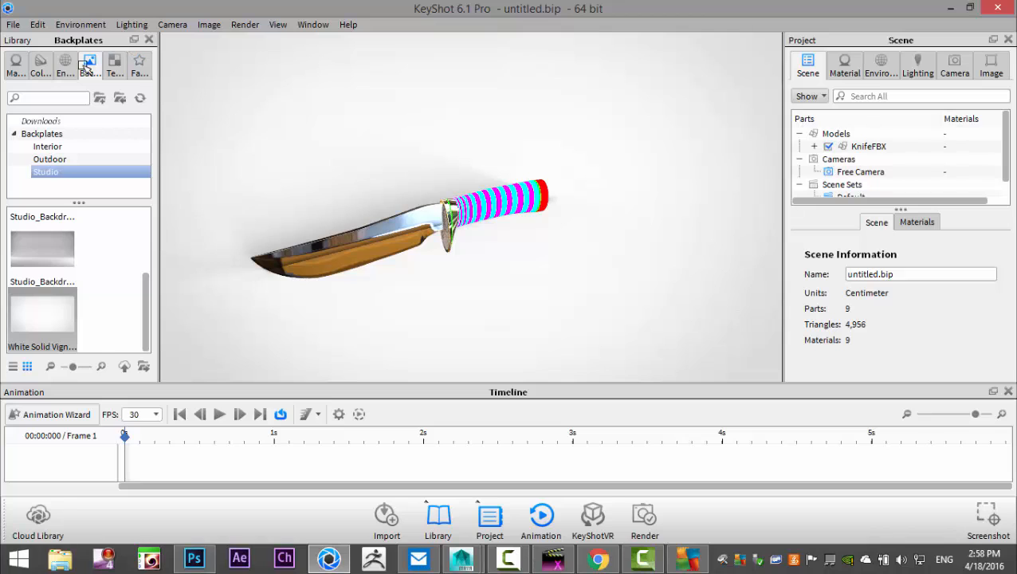
# Light the scene with the first overhead panels environment from the studio environments
pyautogui.click(66, 67)
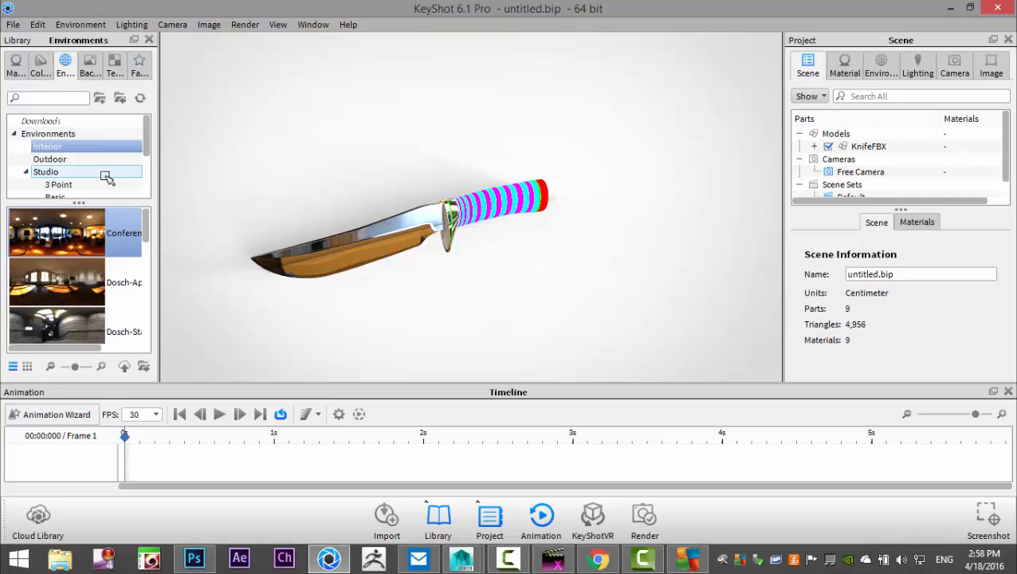
pyautogui.scroll(-1, 100, 171)
pyautogui.click(76, 185)
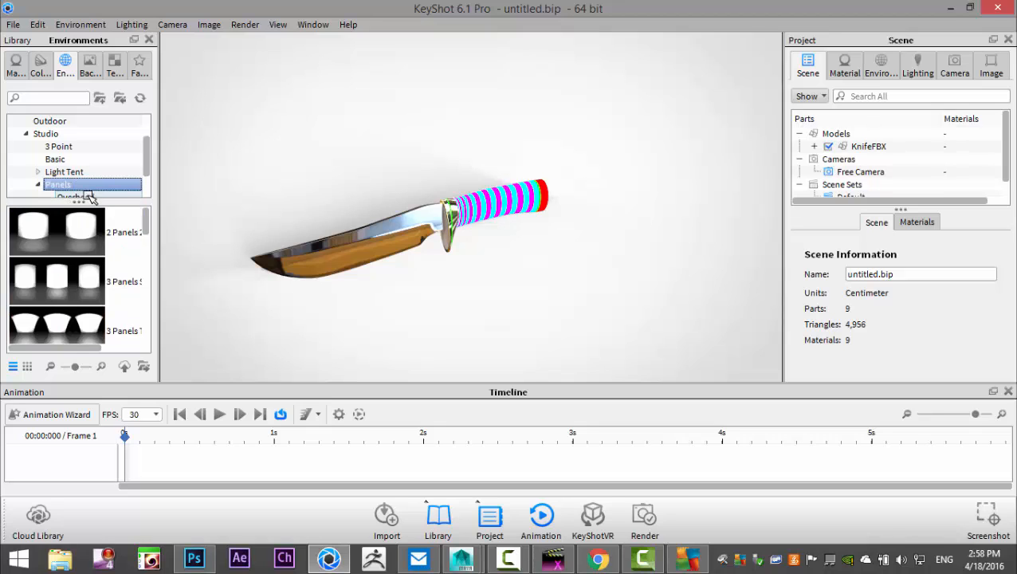
pyautogui.click(90, 193)
pyautogui.moveTo(90, 217); pyautogui.dragTo(313, 165)
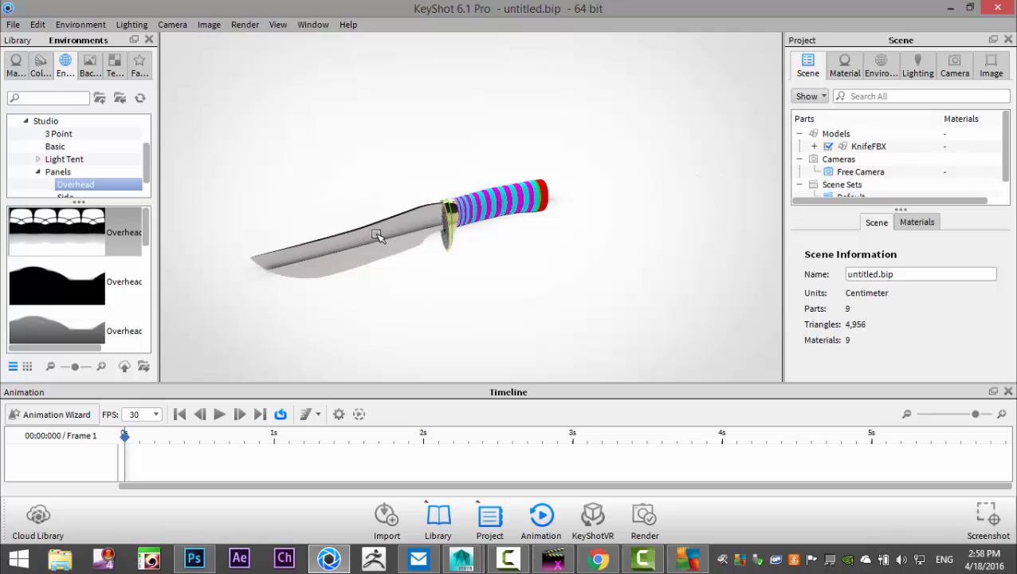
# Examine the guard and the striped handle up close under the new overhead lighting
pyautogui.scroll(5, 405, 290)
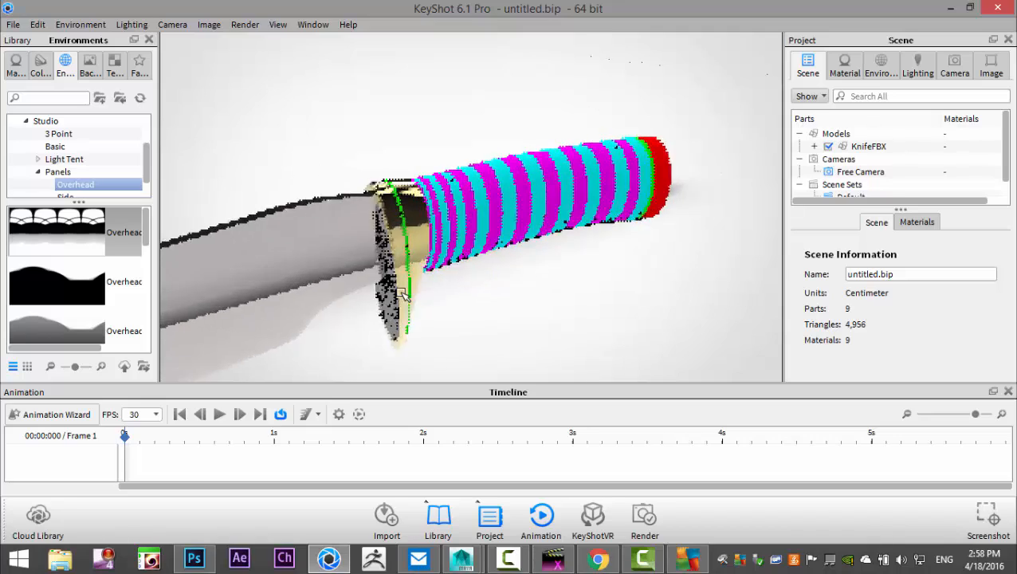
pyautogui.scroll(4, 404, 294)
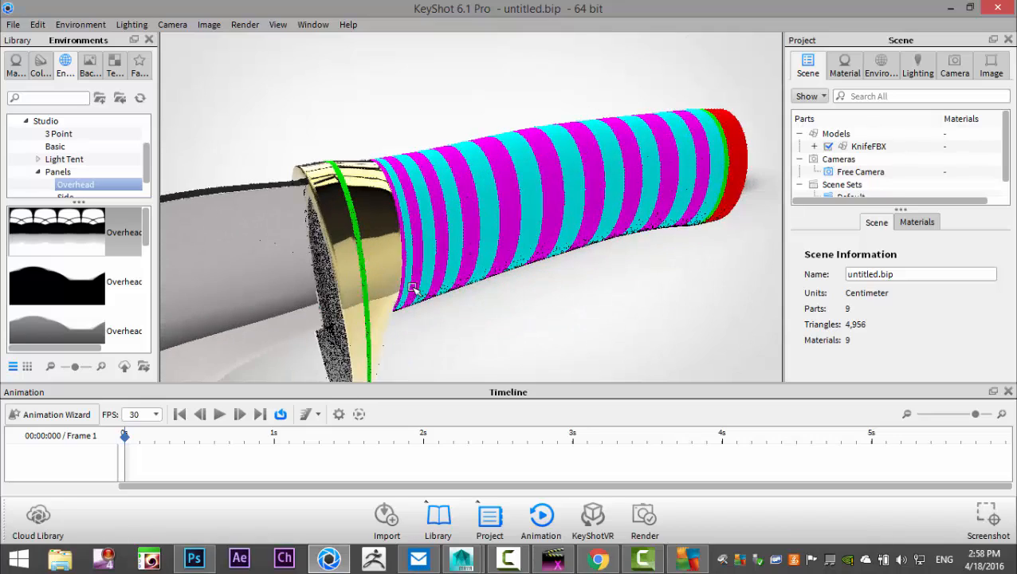
pyautogui.scroll(2, 590, 283)
pyautogui.scroll(2, 605, 295)
pyautogui.scroll(2, 206, 284)
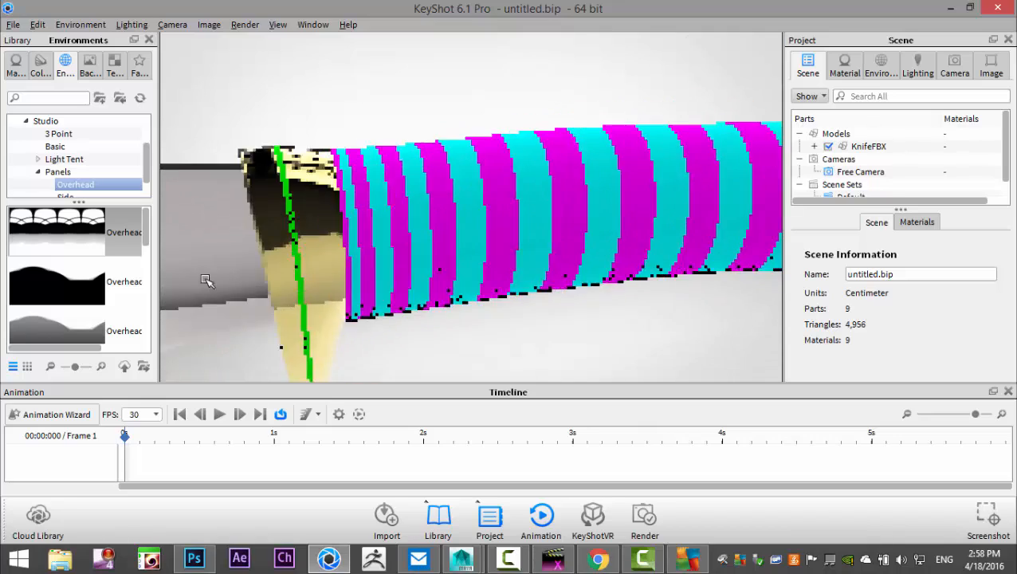
pyautogui.scroll(2, 431, 272)
pyautogui.scroll(2, 540, 250)
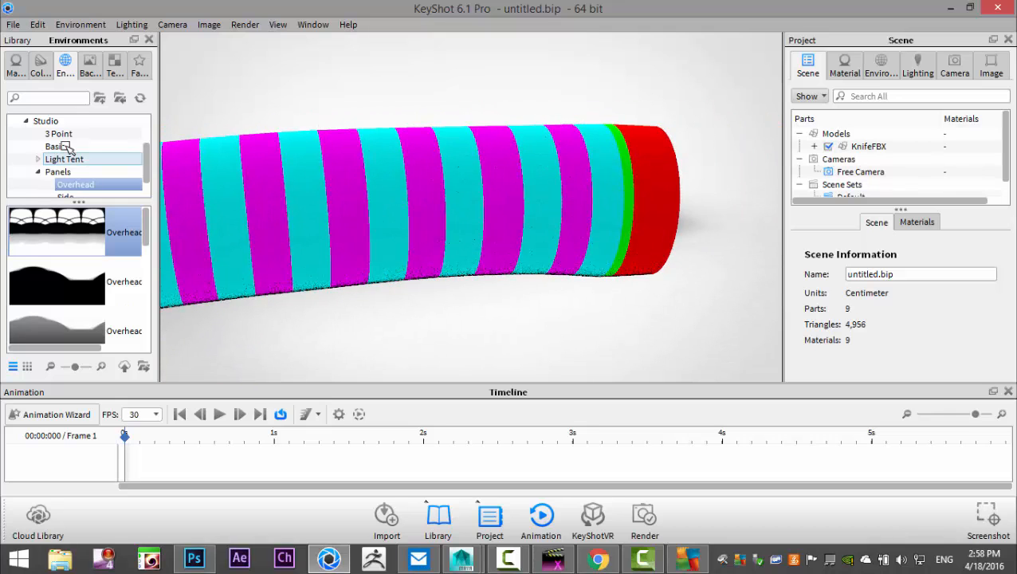
# Find the Material Graph set of the Old metals in the material library and apply its tarnished material to the red handle end
pyautogui.click(16, 65)
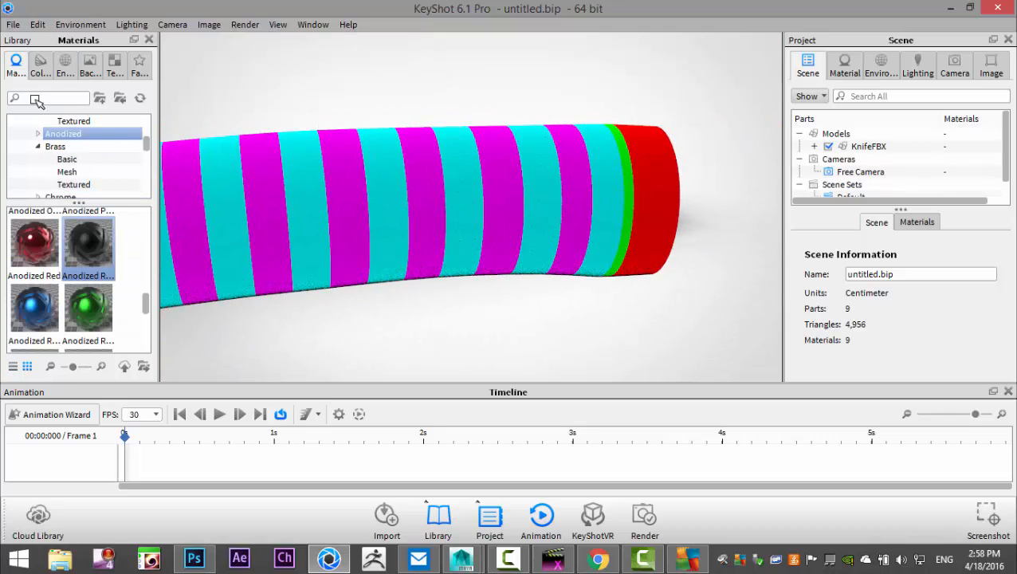
pyautogui.scroll(-1, 90, 181)
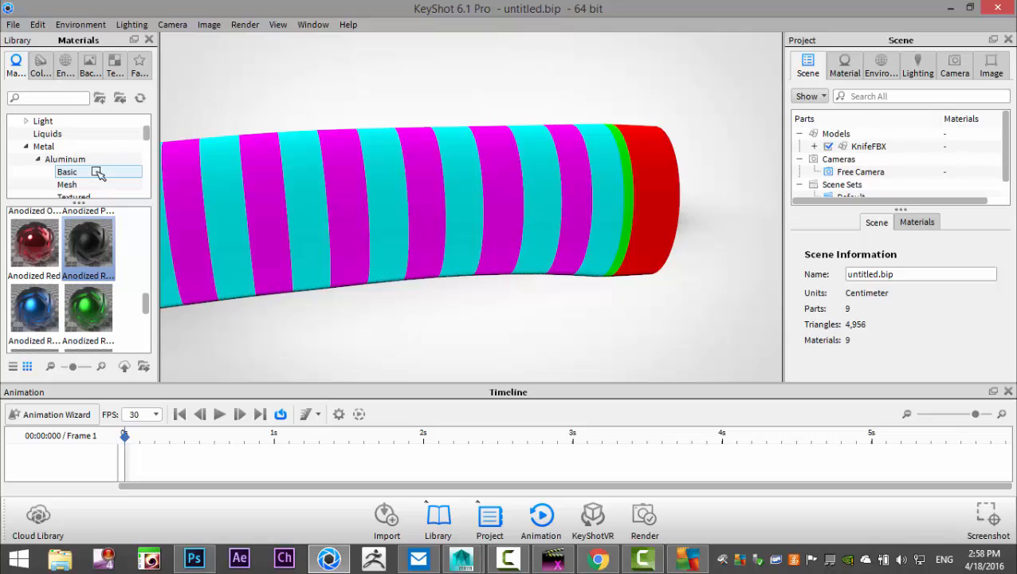
pyautogui.scroll(-1, 97, 172)
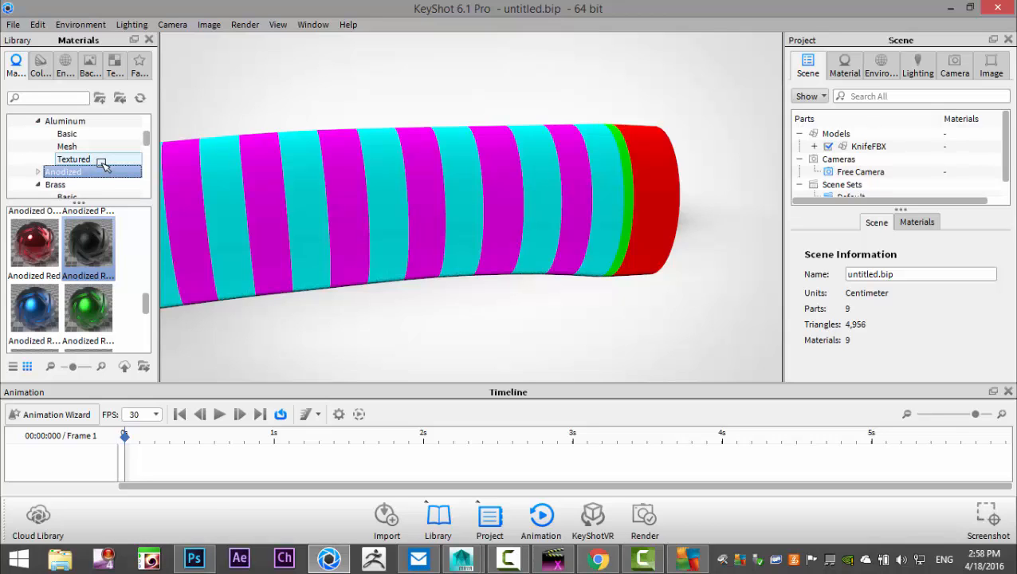
pyautogui.scroll(-1, 102, 163)
pyautogui.scroll(1, 102, 164)
pyautogui.scroll(-2, 102, 164)
pyautogui.scroll(1, 102, 164)
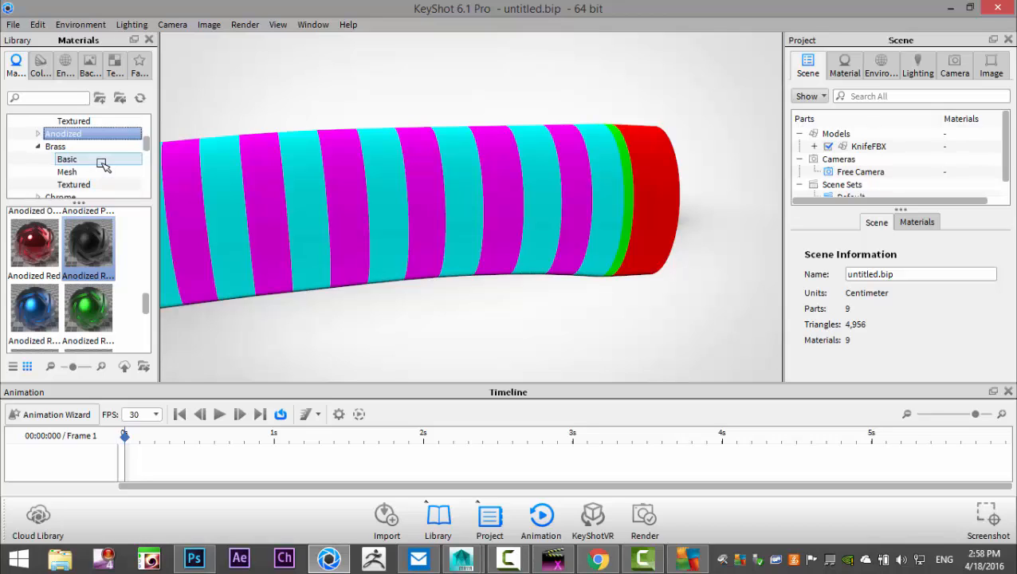
pyautogui.scroll(-1, 102, 163)
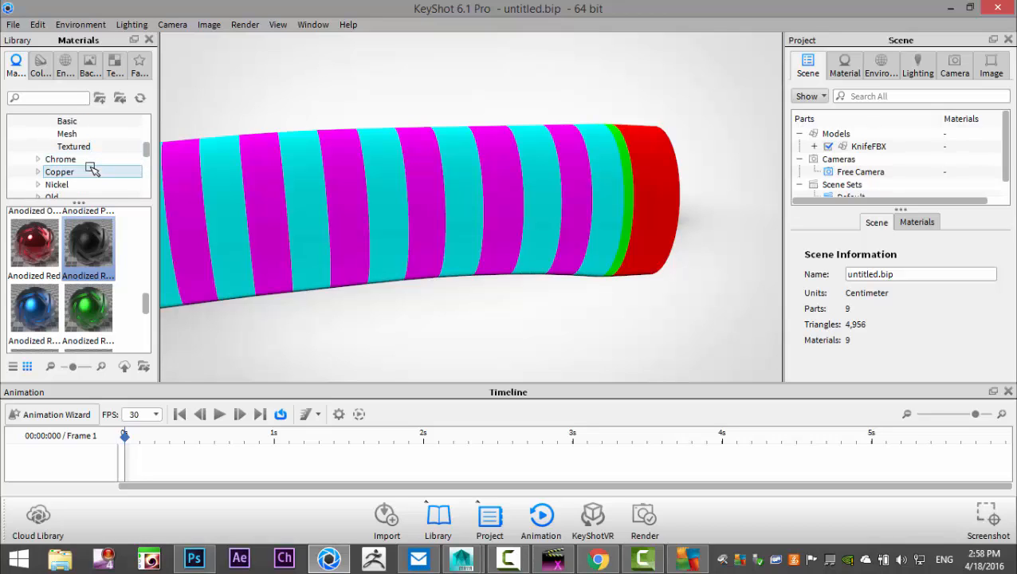
pyautogui.scroll(-1, 88, 172)
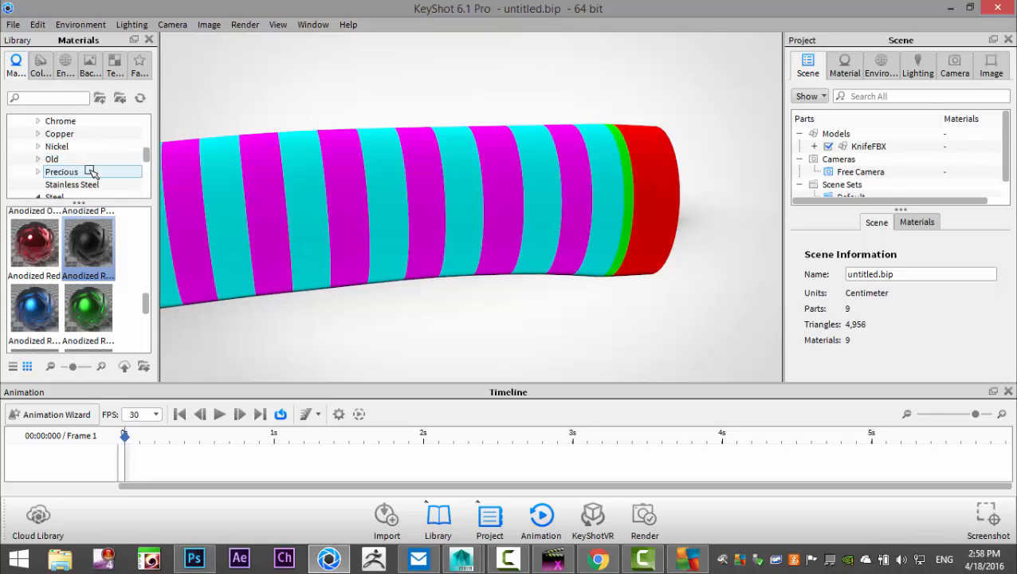
pyautogui.click(38, 159)
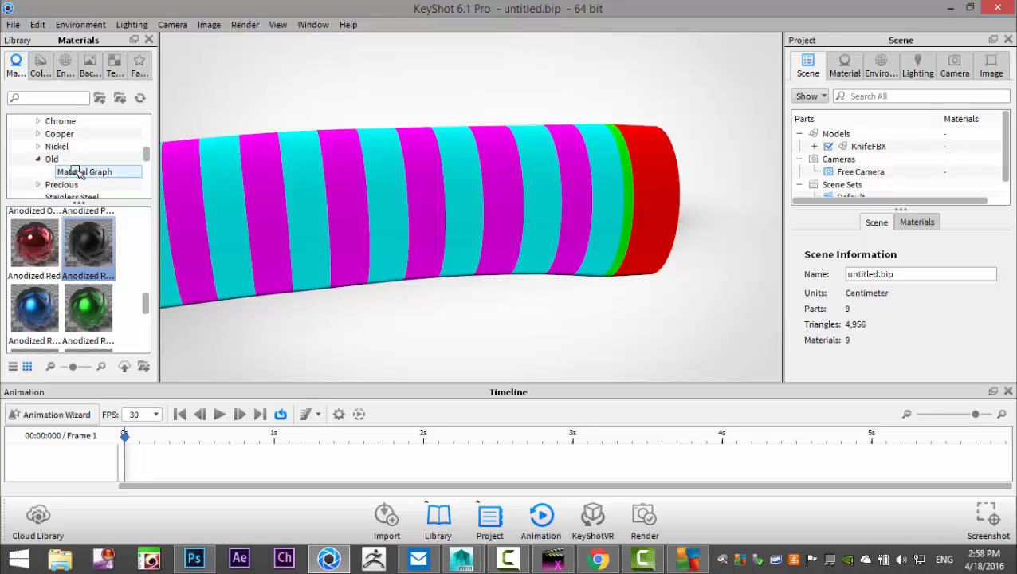
pyautogui.click(77, 172)
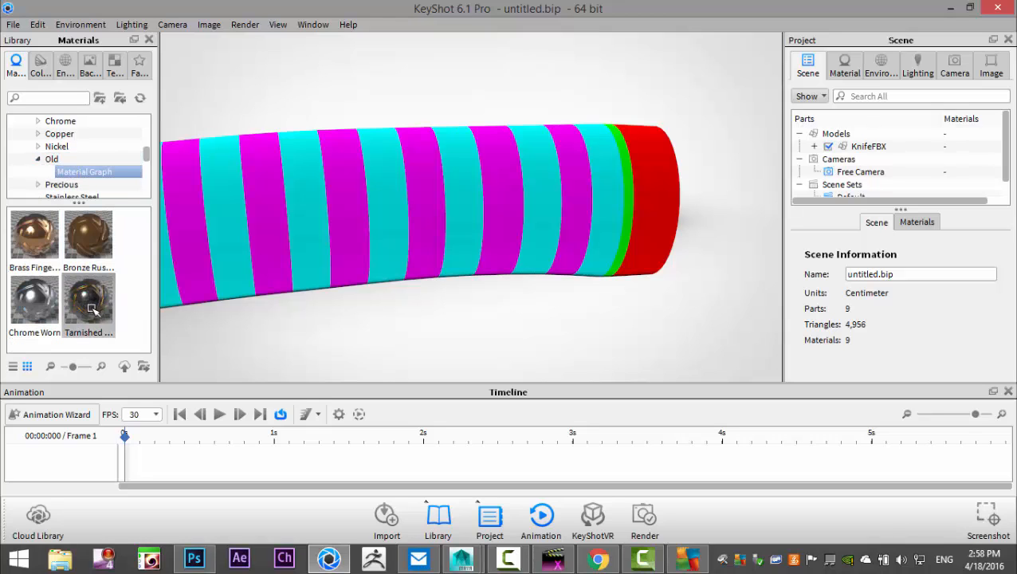
pyautogui.moveTo(90, 309); pyautogui.dragTo(587, 223)
pyautogui.moveTo(664, 220); pyautogui.dragTo(663, 222)
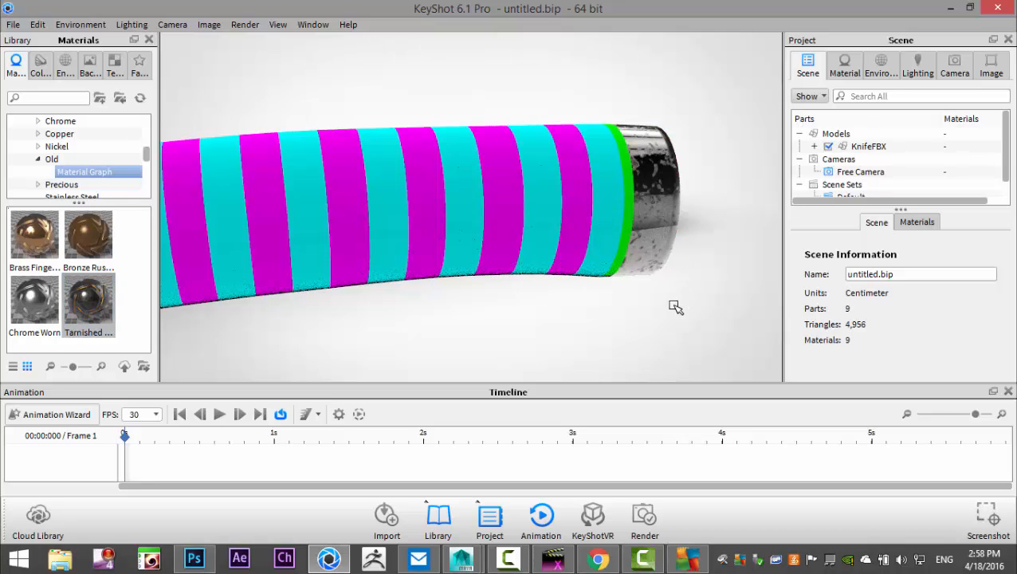
# Apply the same tarnished metal material to both brass parts of the guard, replacing the brass
pyautogui.moveTo(675, 306); pyautogui.dragTo(629, 282)
pyautogui.scroll(5, 570, 259)
pyautogui.moveTo(570, 259); pyautogui.dragTo(520, 259)
pyautogui.moveTo(519, 259); pyautogui.dragTo(422, 212, button='middle')
pyautogui.scroll(2, 425, 223)
pyautogui.scroll(-10, 431, 231)
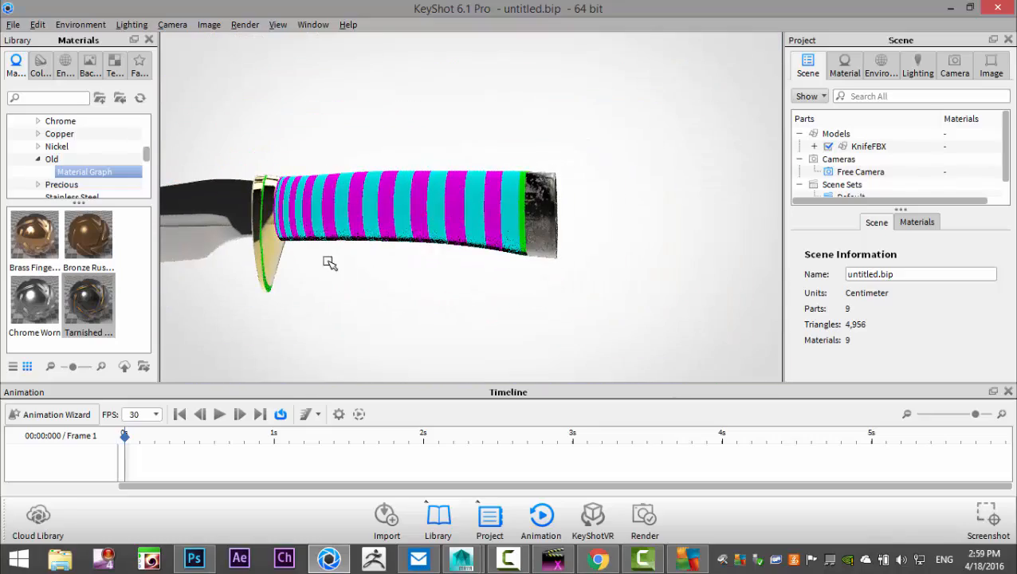
pyautogui.moveTo(416, 268); pyautogui.dragTo(547, 283, button='middle')
pyautogui.moveTo(401, 280); pyautogui.dragTo(486, 268, button='middle')
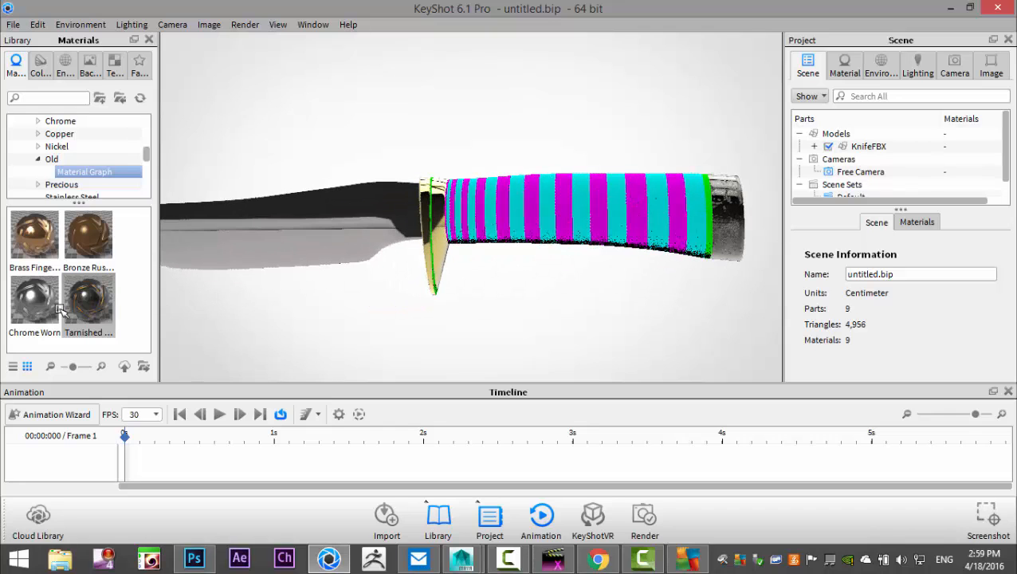
pyautogui.moveTo(89, 301); pyautogui.dragTo(440, 252)
pyautogui.moveTo(86, 296); pyautogui.dragTo(430, 257)
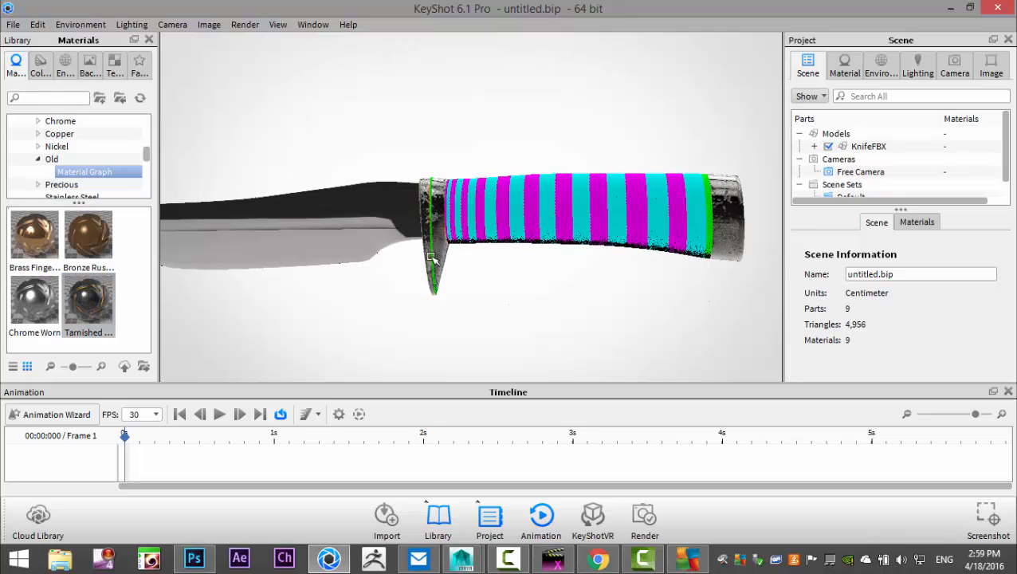
# Find the basic leather materials in the library and apply the brown leather to the thin green strip in the guard
pyautogui.scroll(6, 453, 301)
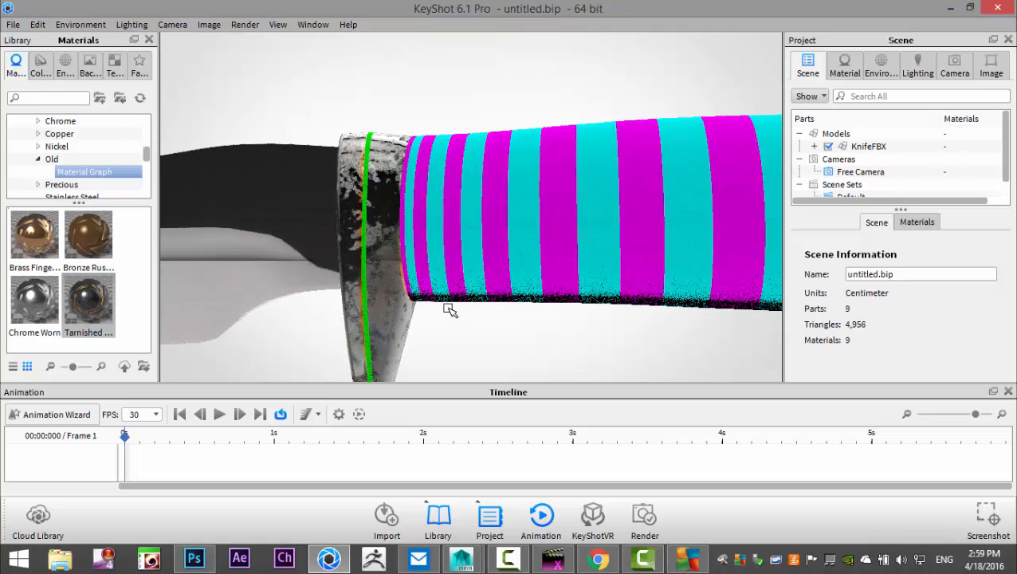
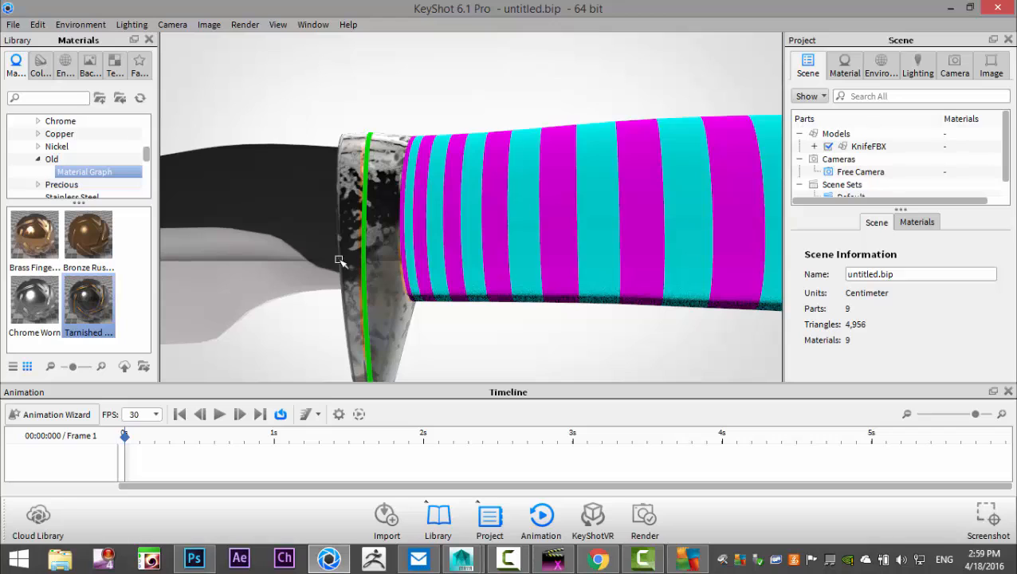
pyautogui.scroll(10, 74, 172)
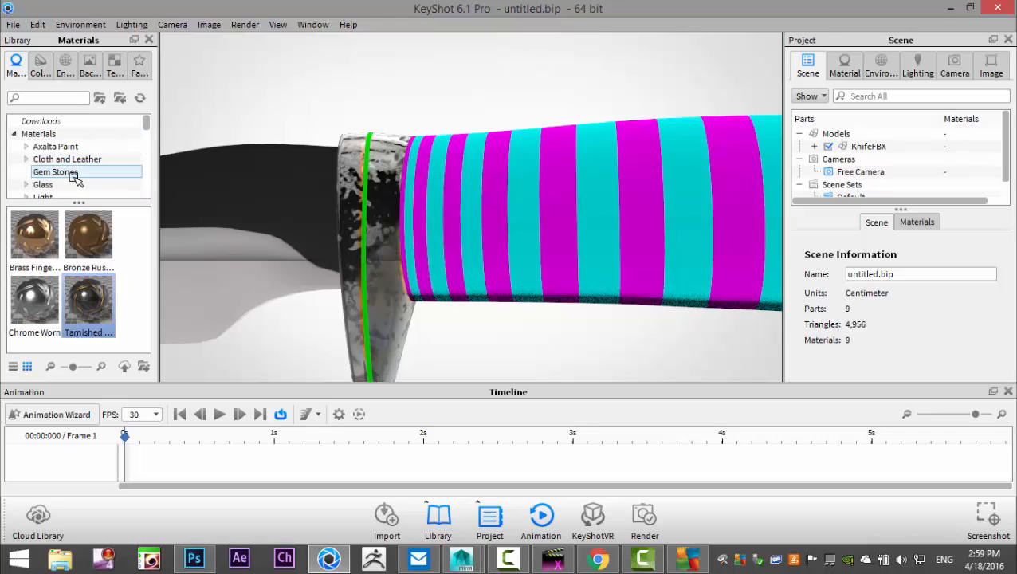
pyautogui.click(84, 160)
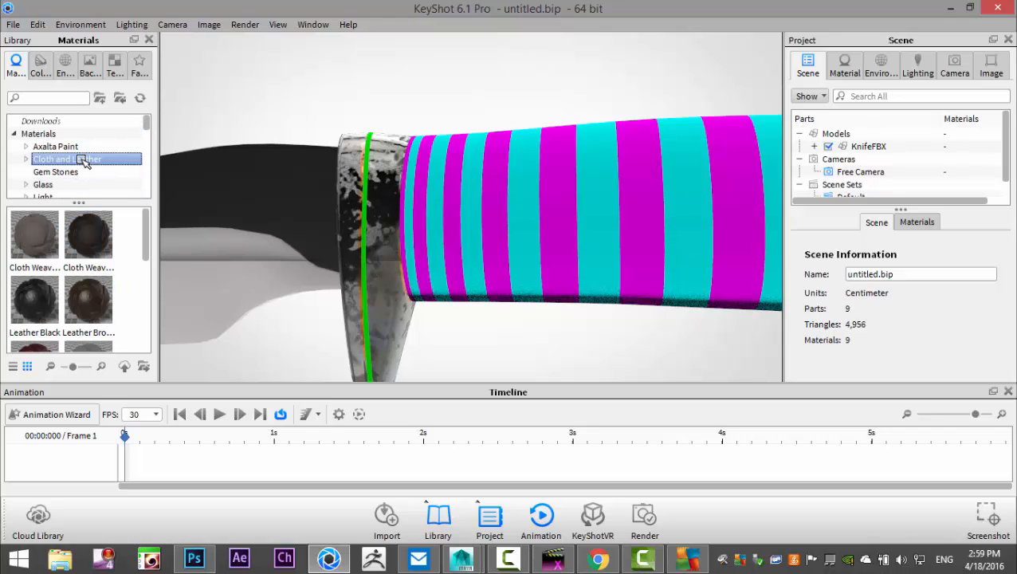
pyautogui.click(27, 160)
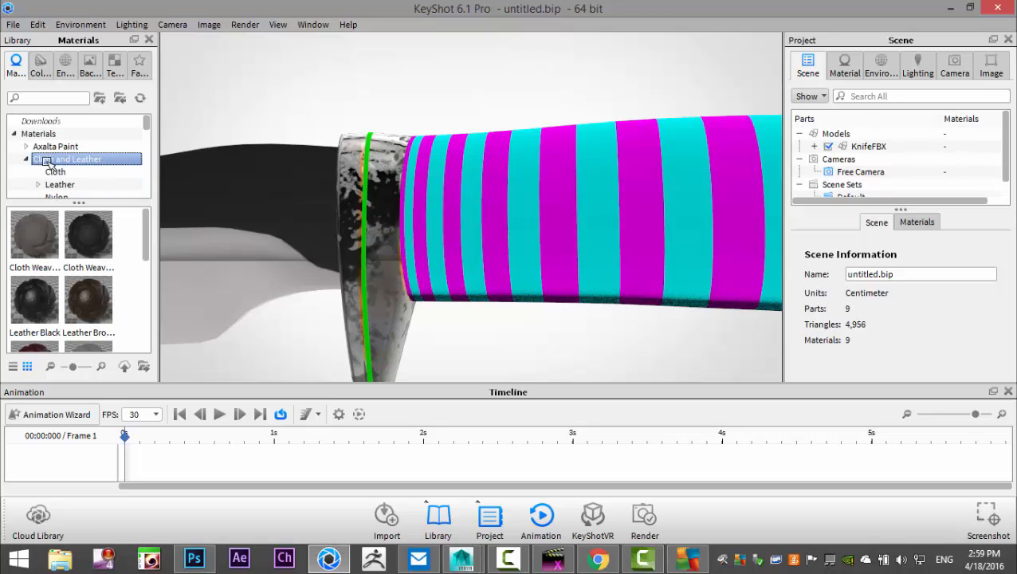
pyautogui.scroll(-1, 67, 159)
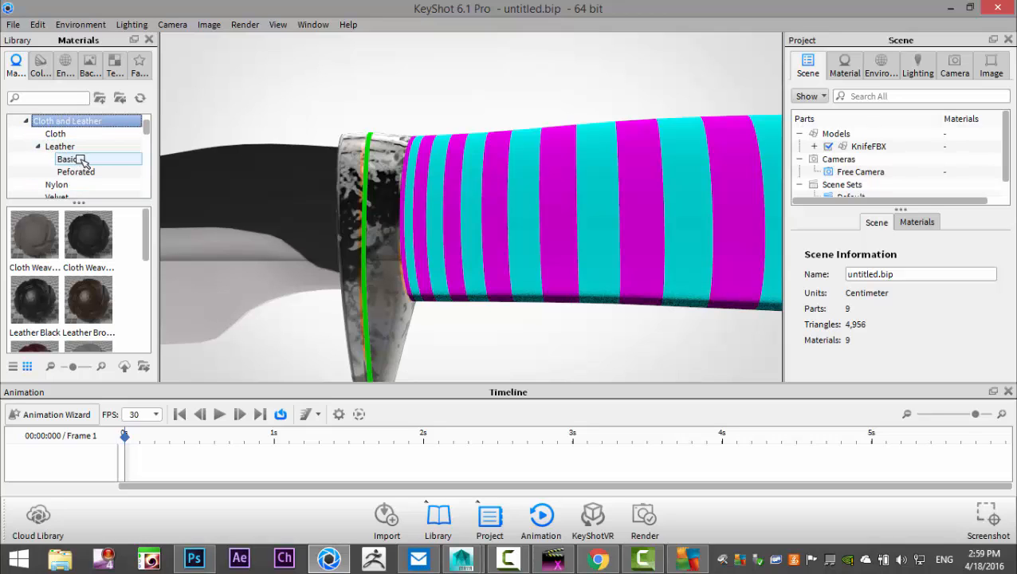
pyautogui.click(84, 174)
pyautogui.click(67, 159)
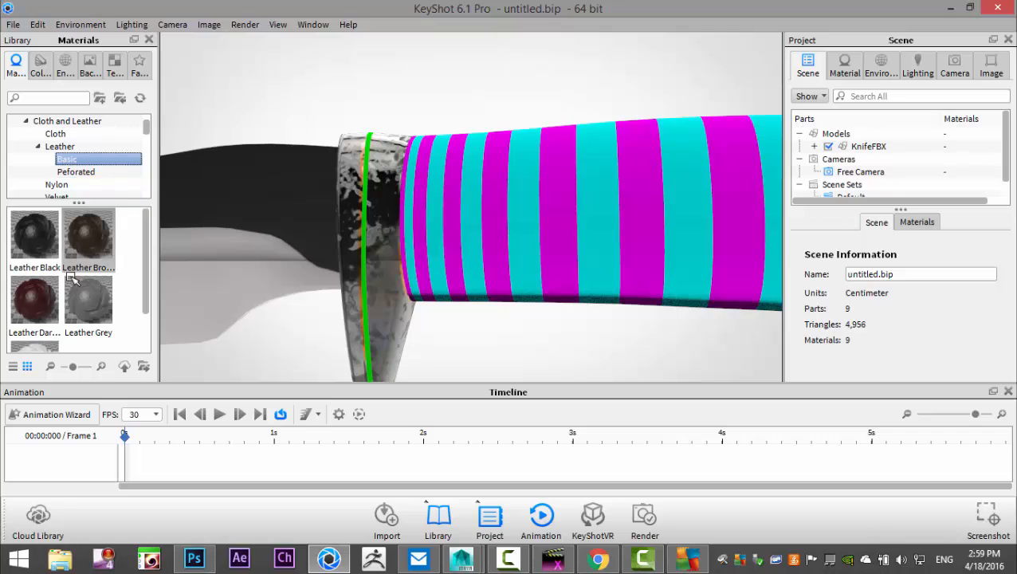
pyautogui.moveTo(90, 240); pyautogui.dragTo(423, 277)
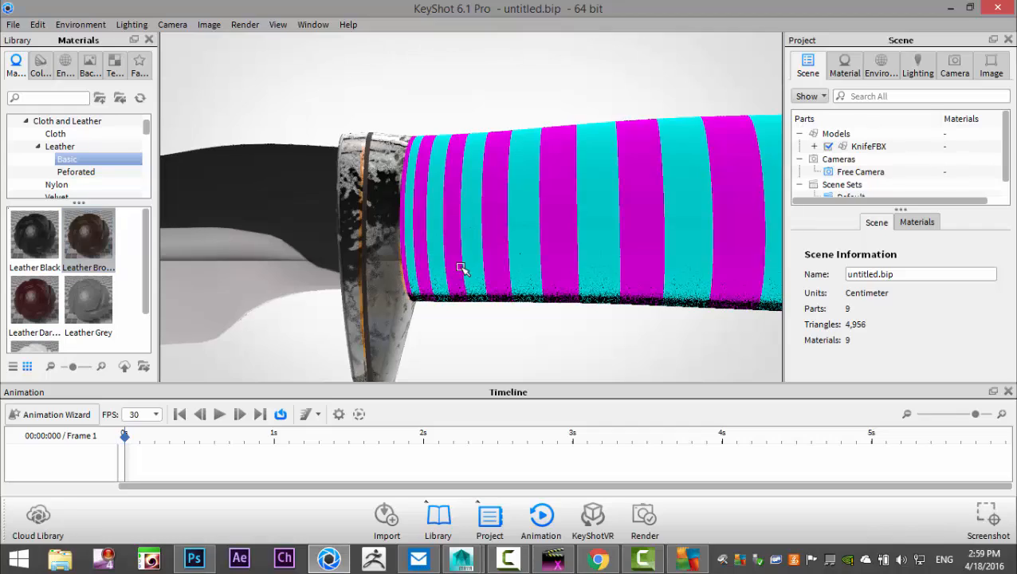
# Apply the brown leather material to the green ring next to the handle's metal end
pyautogui.scroll(2, 463, 269)
pyautogui.moveTo(606, 264); pyautogui.dragTo(247, 253, button='middle')
pyautogui.scroll(2, 478, 239)
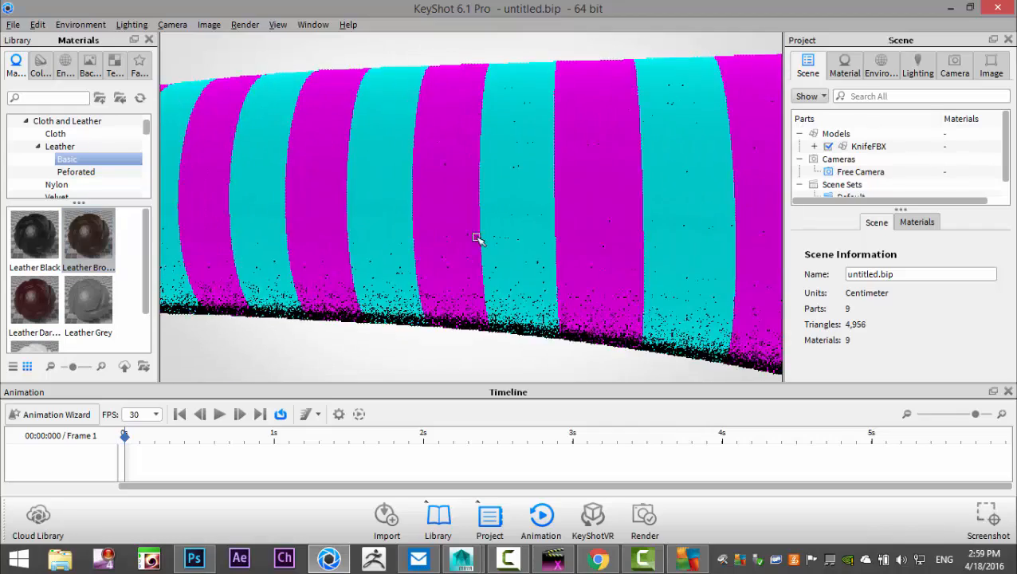
pyautogui.moveTo(545, 239); pyautogui.dragTo(295, 246, button='middle')
pyautogui.moveTo(424, 245); pyautogui.dragTo(295, 255, button='middle')
pyautogui.moveTo(80, 250); pyautogui.dragTo(517, 276)
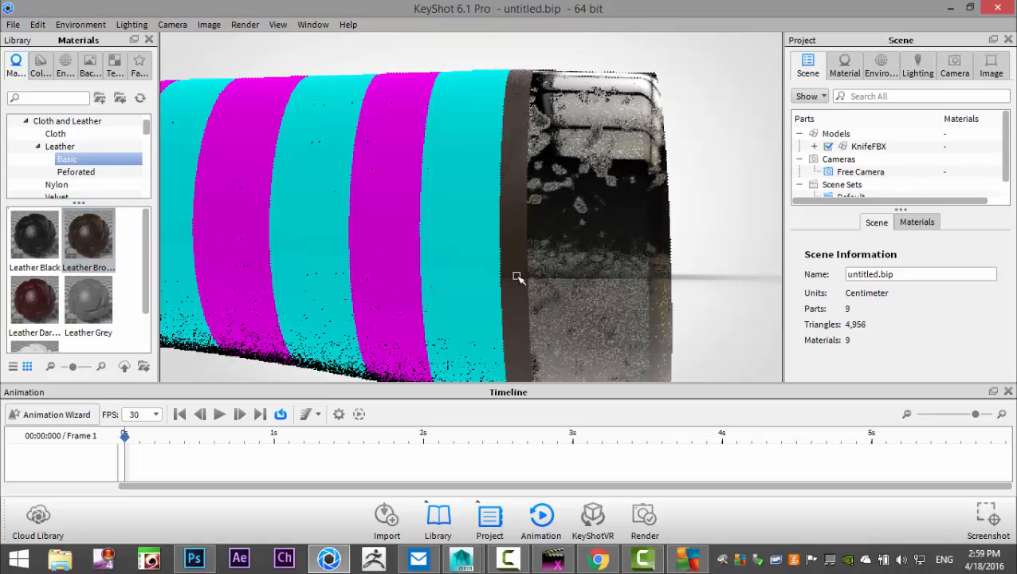
# Bring the whole handle into view and open the traditional wood materials in the library
pyautogui.scroll(5, 517, 277)
pyautogui.scroll(-12, 518, 281)
pyautogui.scroll(-4, 494, 303)
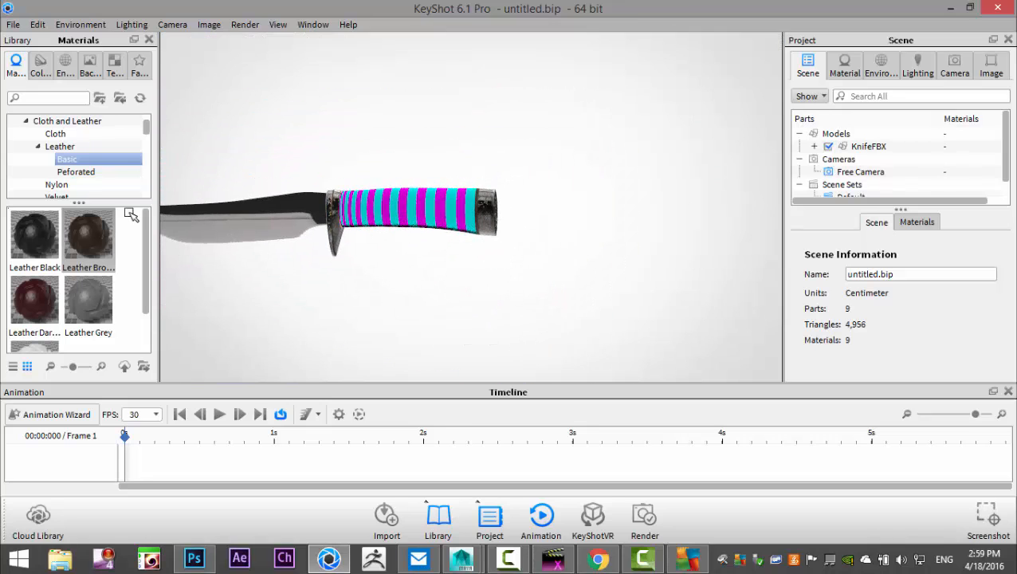
pyautogui.scroll(-10, 48, 147)
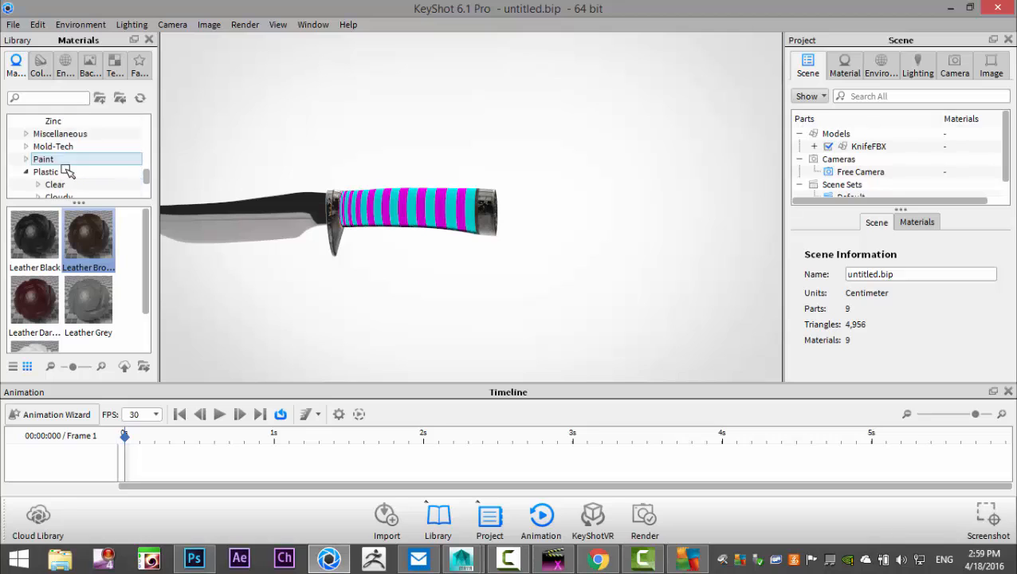
pyautogui.scroll(-4, 79, 179)
pyautogui.click(26, 185)
pyautogui.scroll(-1, 104, 171)
pyautogui.click(80, 185)
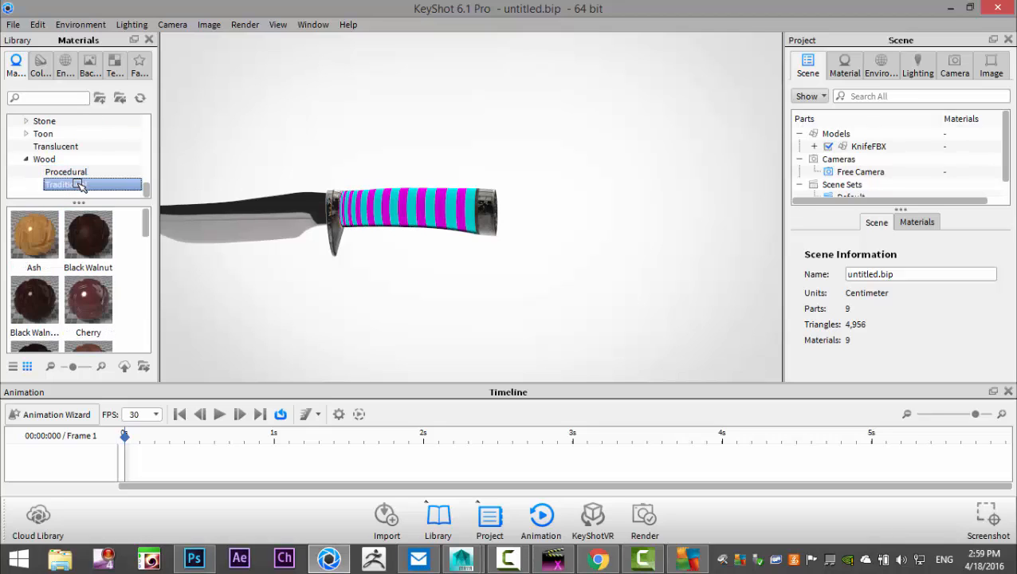
# Look through the traditional woods, apply Light Oak to the handle's magenta bands, and check the grain up close
pyautogui.scroll(-5, 89, 240)
pyautogui.scroll(2, 93, 287)
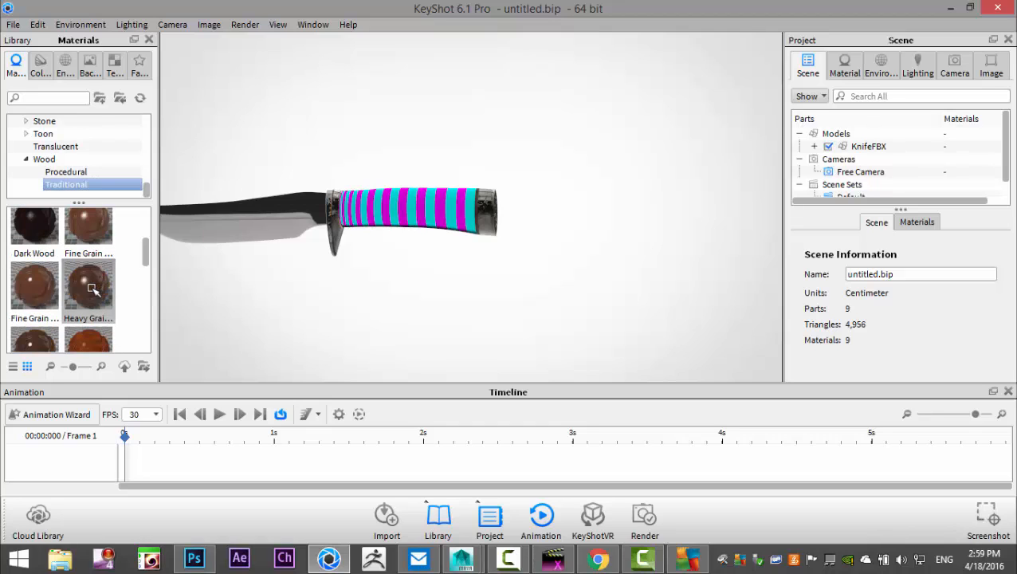
pyautogui.scroll(-3, 108, 307)
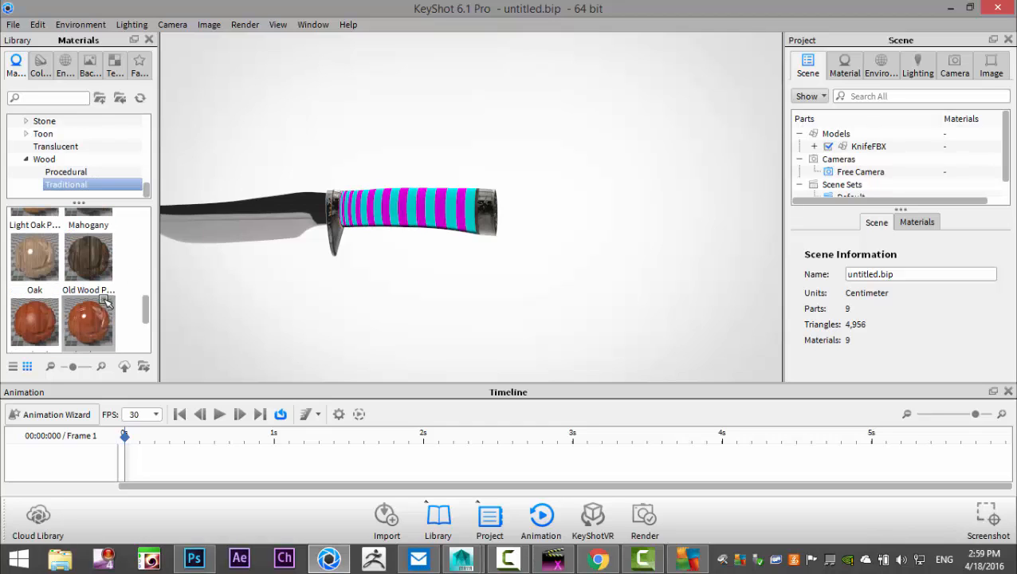
pyautogui.scroll(2, 106, 295)
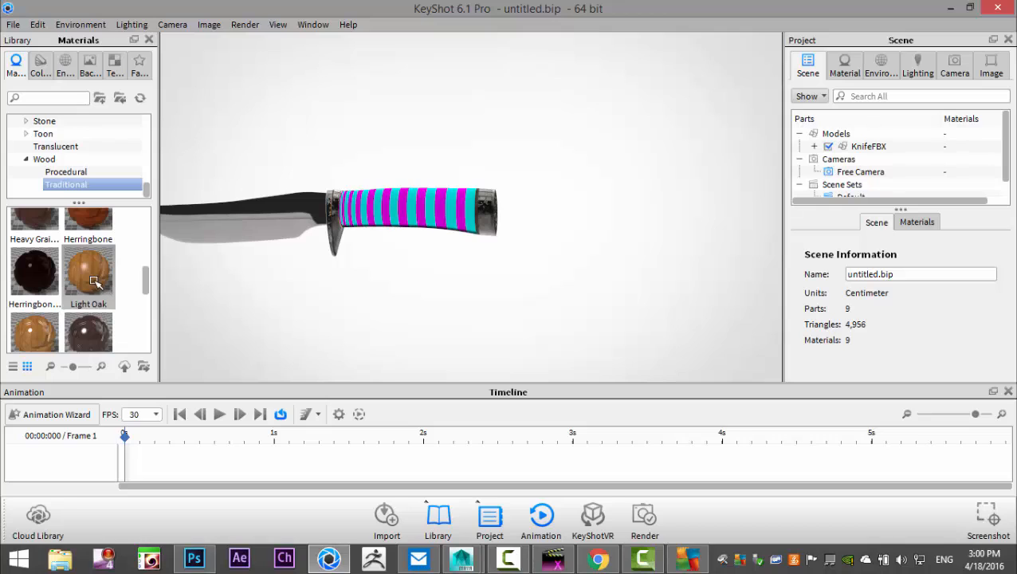
pyautogui.moveTo(88, 272); pyautogui.dragTo(345, 251)
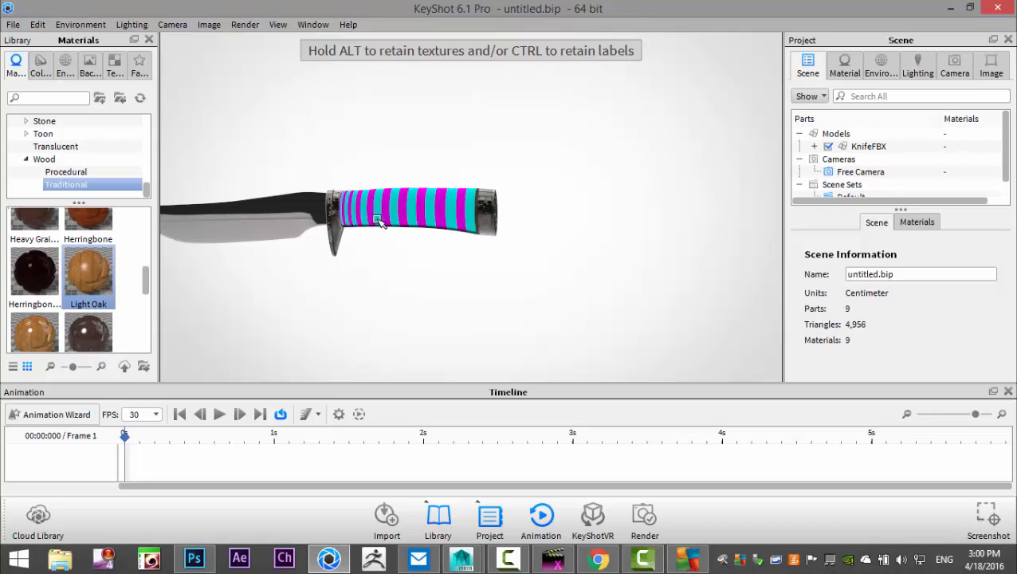
pyautogui.moveTo(366, 211); pyautogui.dragTo(371, 217)
pyautogui.scroll(-4, 370, 216)
pyautogui.scroll(9, 371, 245)
pyautogui.scroll(2, 374, 269)
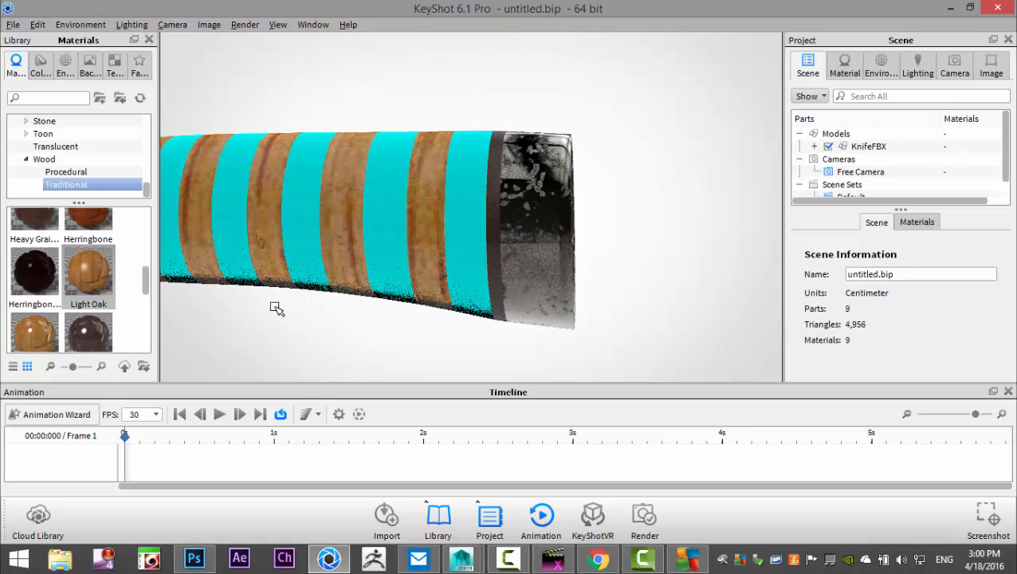
pyautogui.scroll(4, 535, 321)
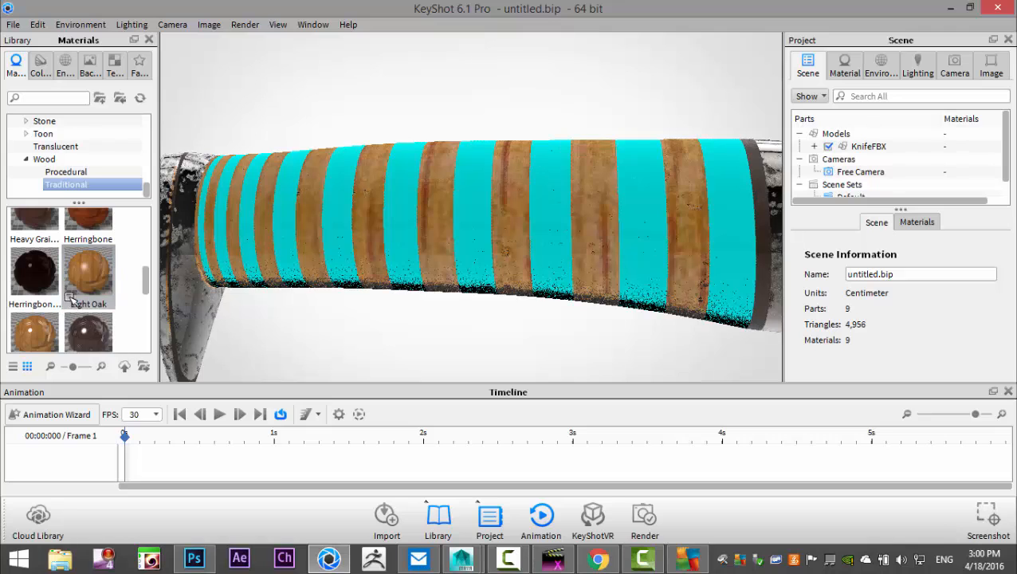
# Apply the Herringbone wood to the handle's cyan bands and inspect the alternating wood pattern around the guard
pyautogui.scroll(2, 117, 299)
pyautogui.scroll(-2, 116, 307)
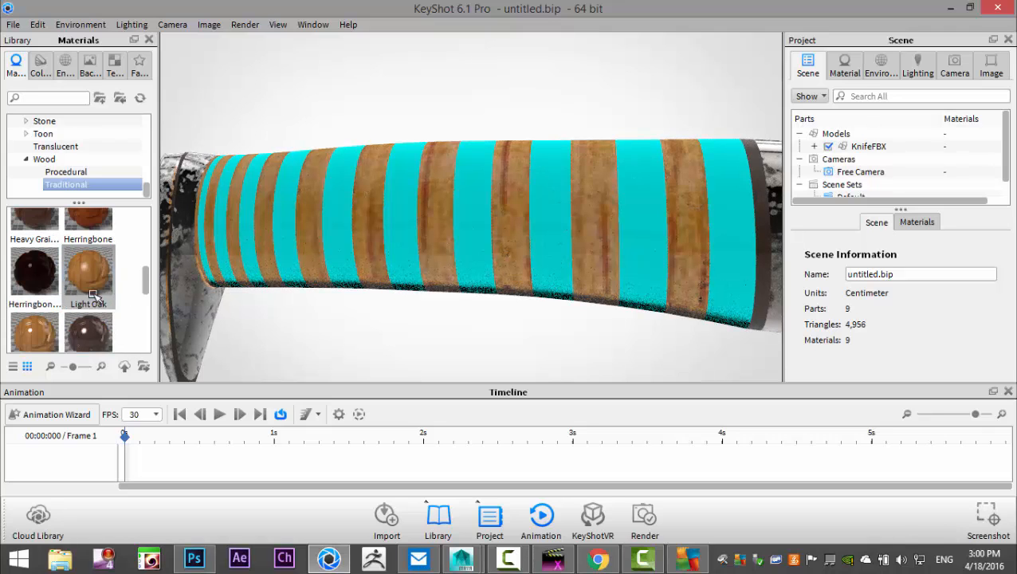
pyautogui.click(89, 223)
pyautogui.moveTo(132, 225); pyautogui.dragTo(338, 223)
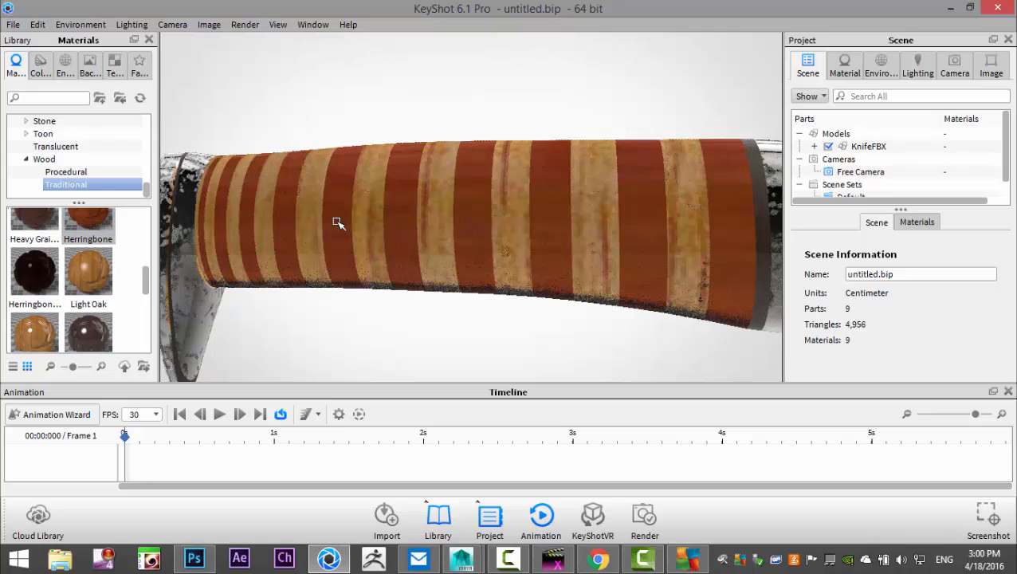
pyautogui.scroll(3, 338, 226)
pyautogui.scroll(-5, 338, 229)
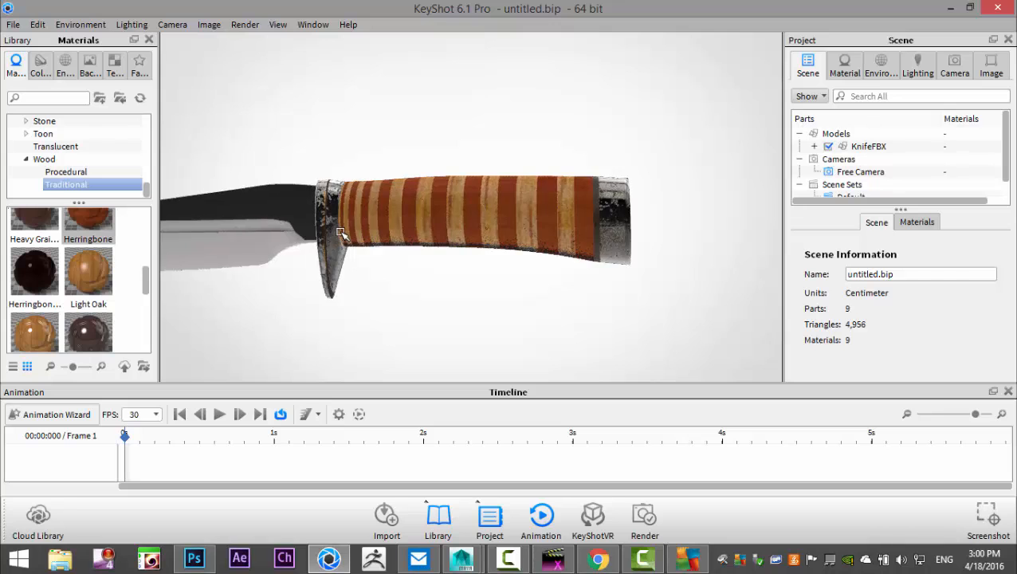
pyautogui.moveTo(365, 246); pyautogui.dragTo(525, 316)
pyautogui.scroll(10, 525, 315)
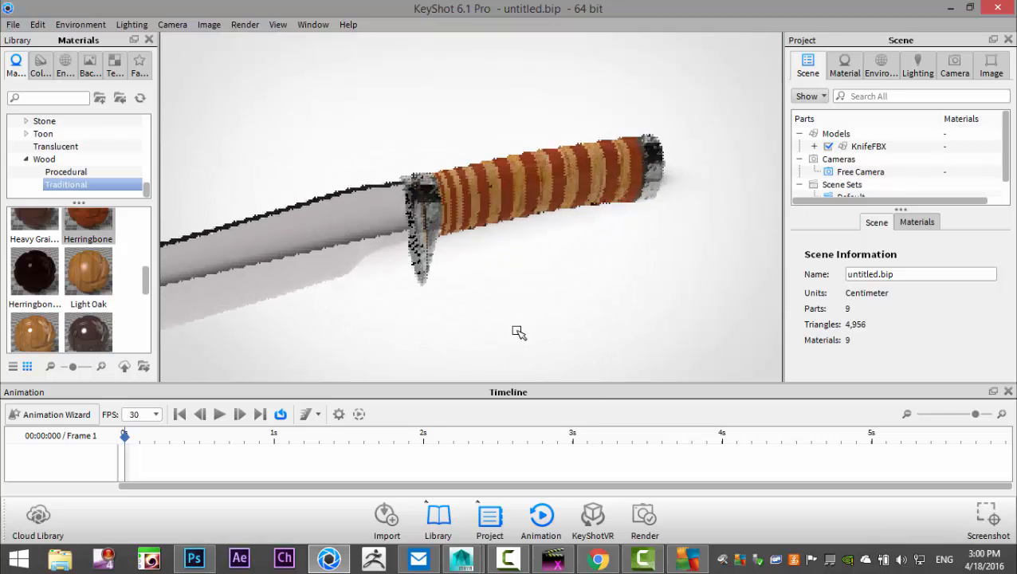
pyautogui.scroll(1, 517, 332)
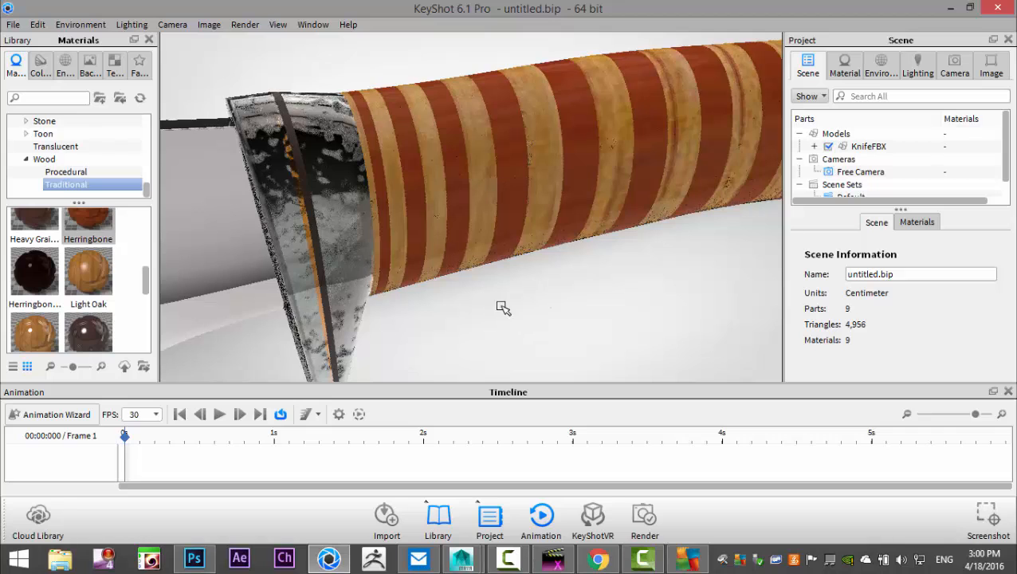
# Apply the grey old wood texture from the Wood textures as a bump map on the Herringbone bands
pyautogui.click(115, 66)
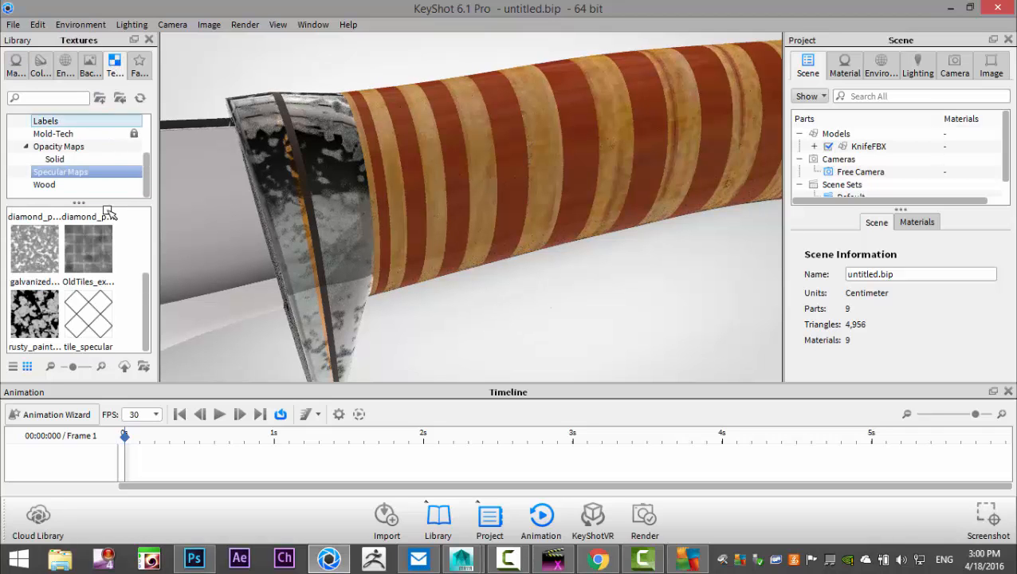
pyautogui.scroll(2, 85, 295)
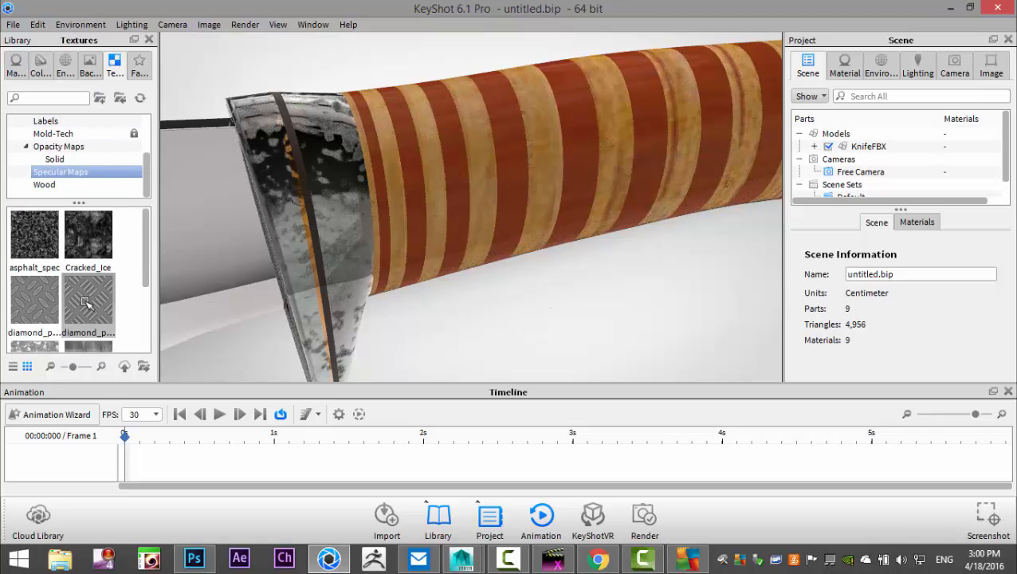
pyautogui.click(54, 186)
pyautogui.scroll(-5, 32, 296)
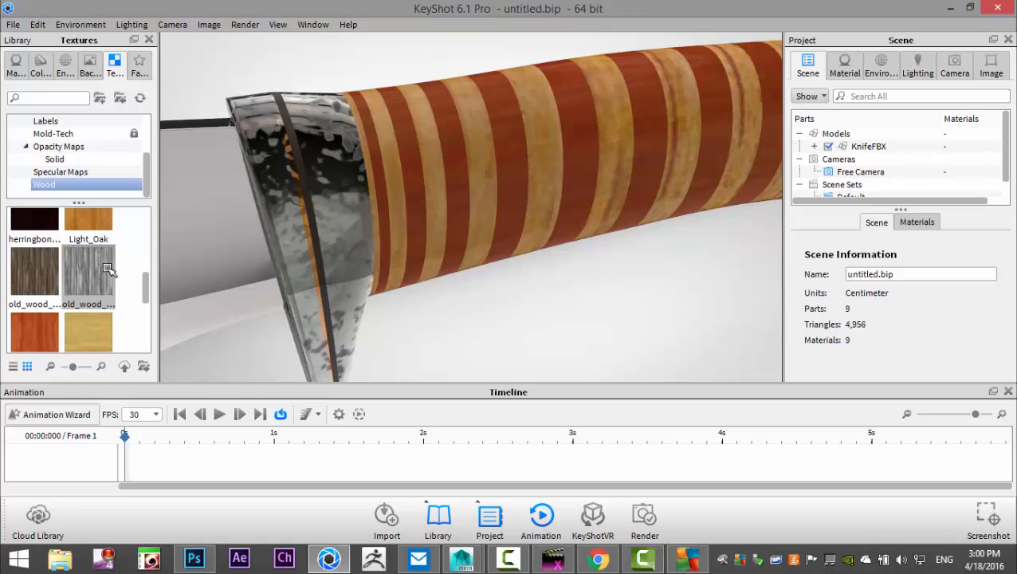
pyautogui.moveTo(90, 269); pyautogui.dragTo(230, 273)
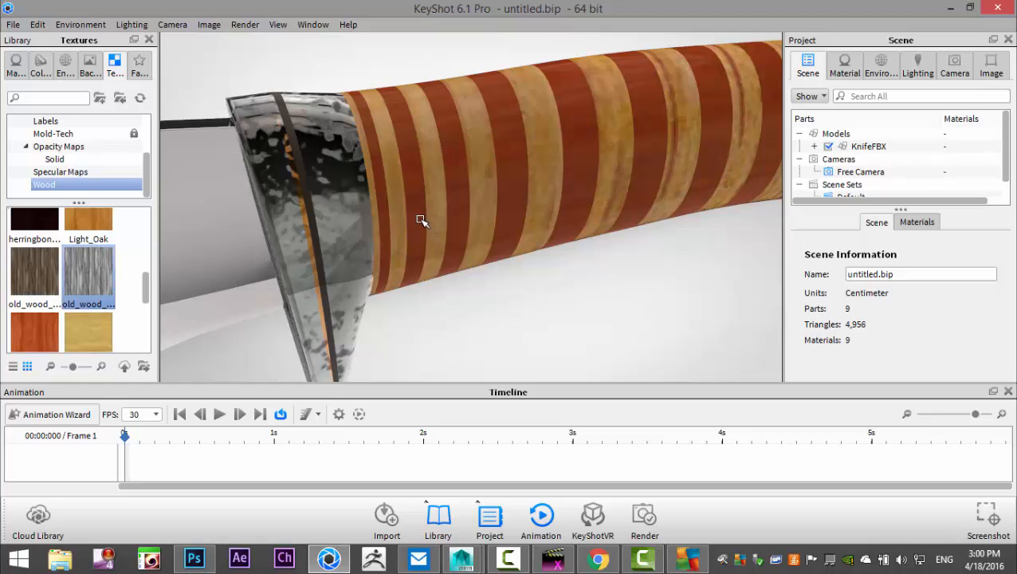
pyautogui.moveTo(420, 216); pyautogui.dragTo(416, 218)
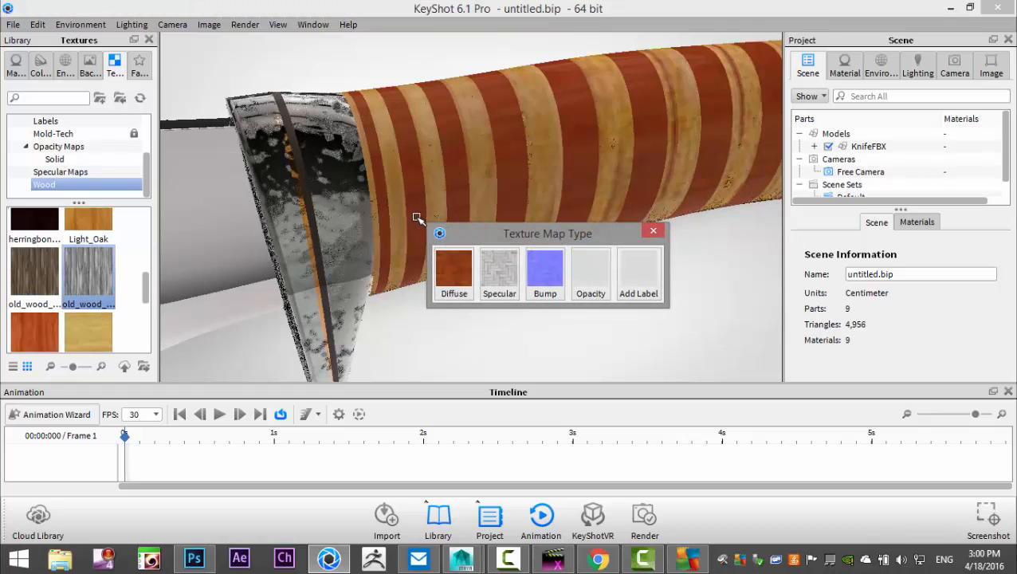
pyautogui.click(546, 270)
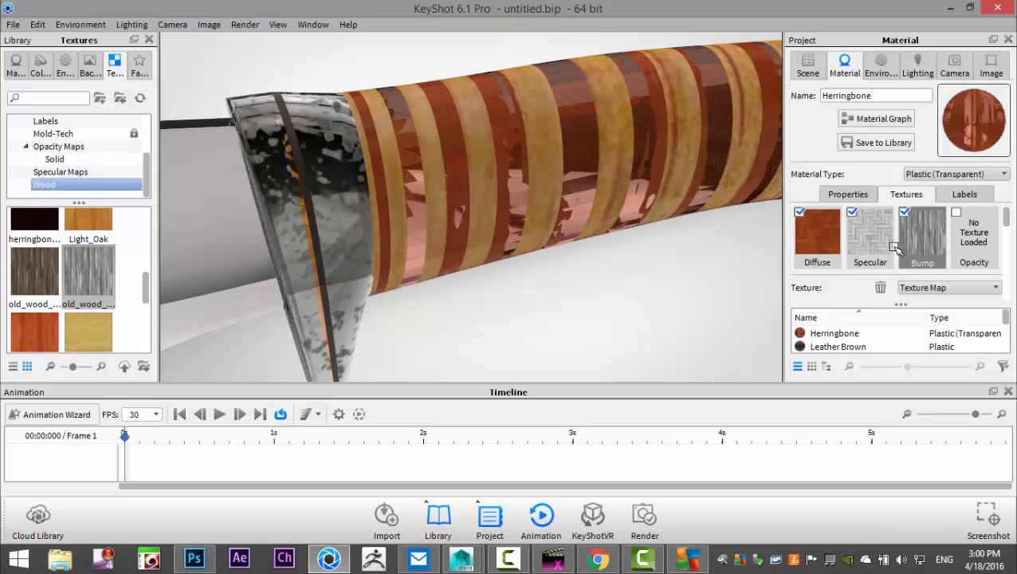
# Turn off the Herringbone material's specular and bump maps, leaving only its diffuse map enabled
pyautogui.click(852, 213)
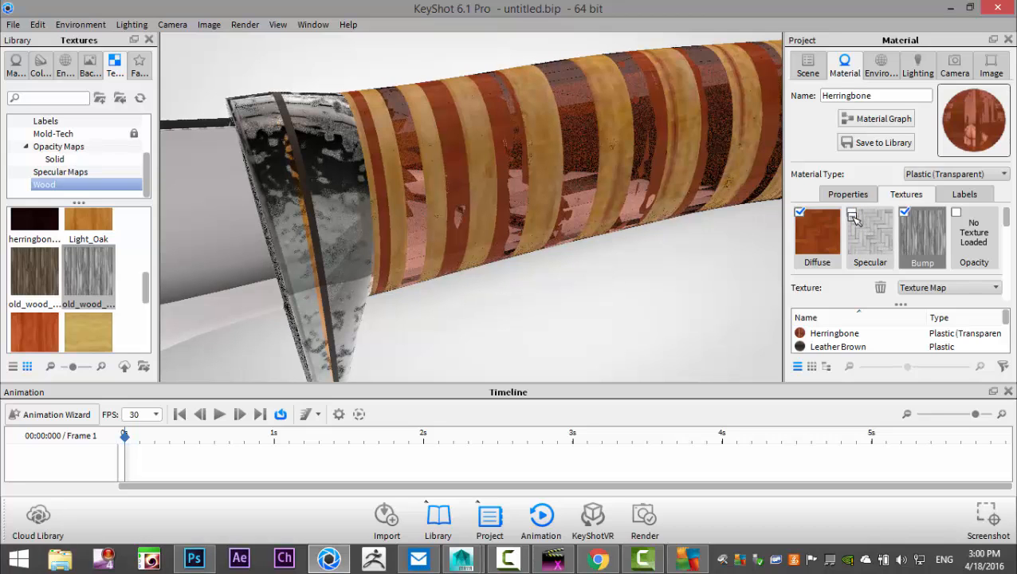
pyautogui.click(799, 213)
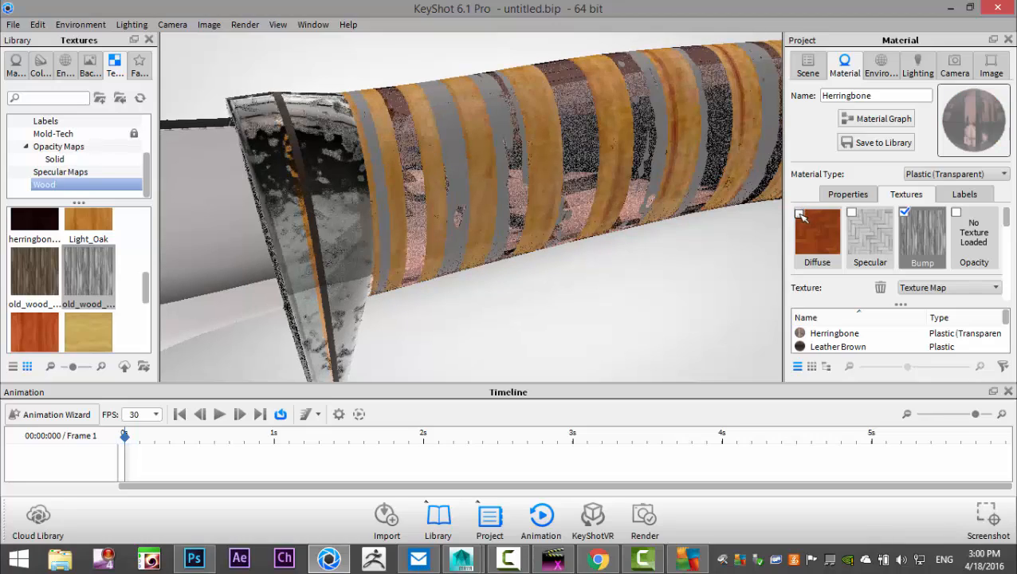
pyautogui.moveTo(512, 261); pyautogui.dragTo(488, 254)
pyautogui.click(904, 212)
pyautogui.click(905, 212)
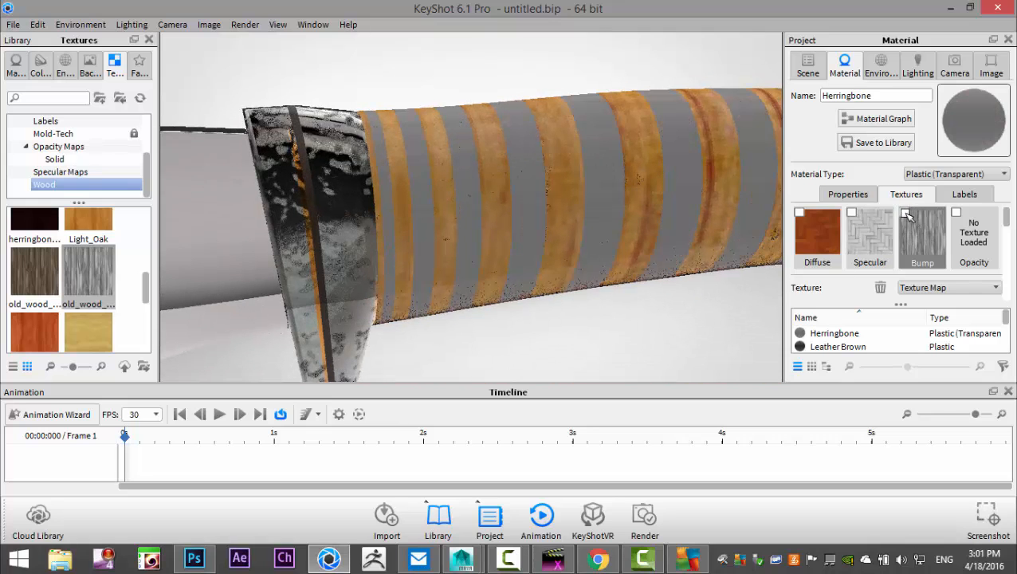
pyautogui.click(800, 212)
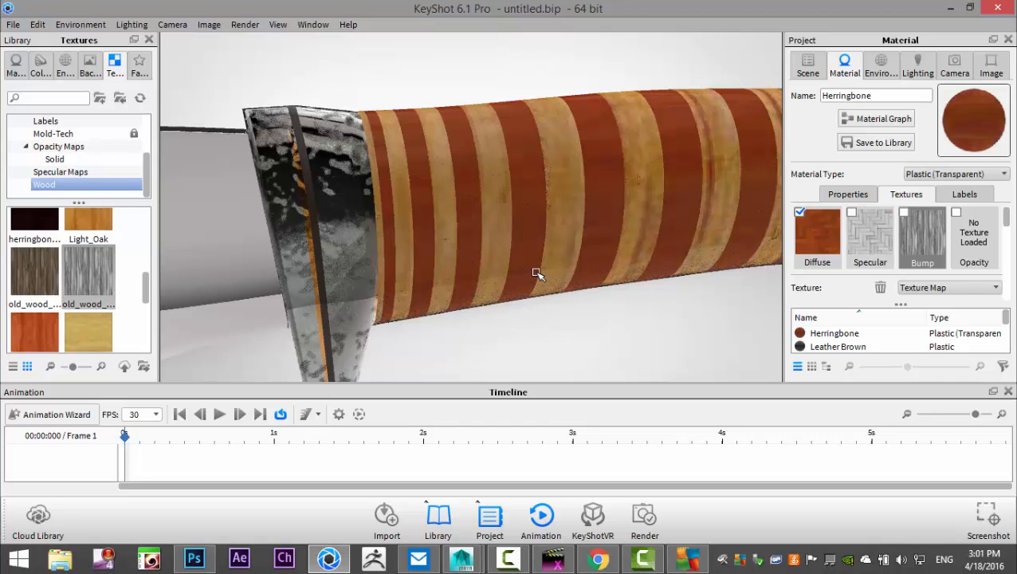
# Turn the knife to show the guard's blade-side face and open the Old metal materials in the library
pyautogui.click(89, 275)
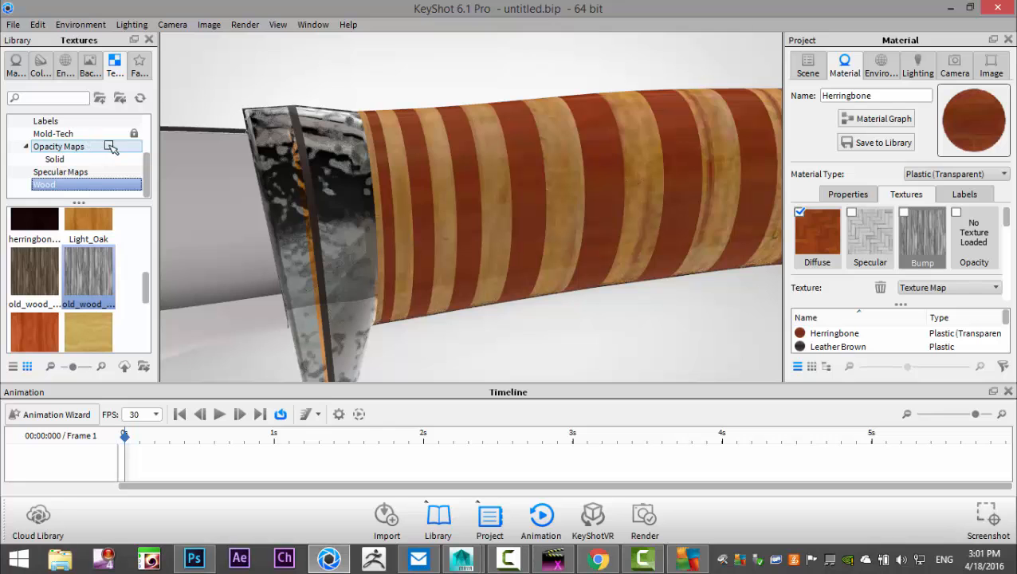
pyautogui.scroll(-10, 363, 256)
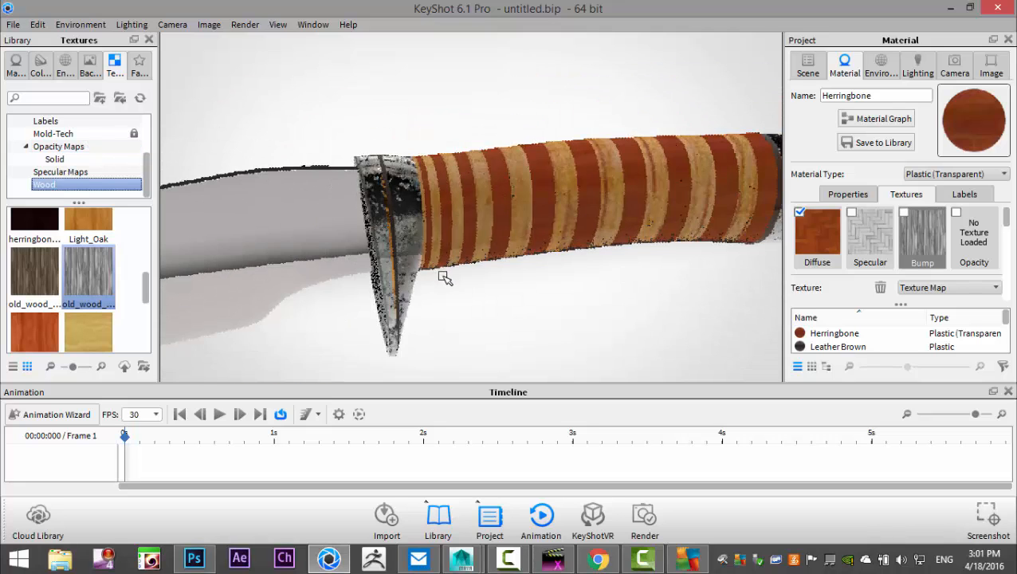
pyautogui.moveTo(446, 295); pyautogui.dragTo(685, 263)
pyautogui.click(16, 66)
pyautogui.scroll(-5, 80, 240)
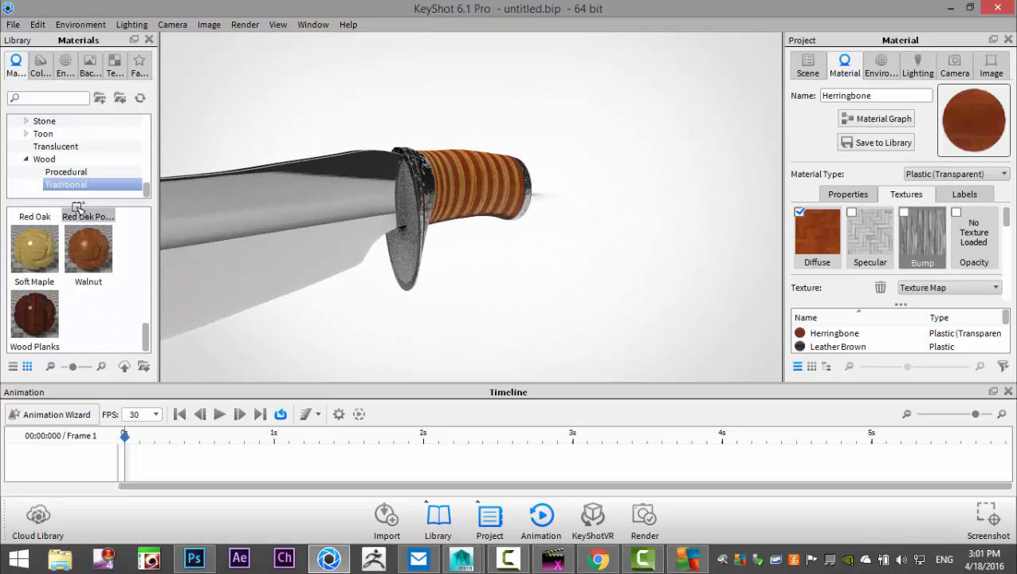
pyautogui.scroll(5, 74, 173)
pyautogui.scroll(8, 74, 173)
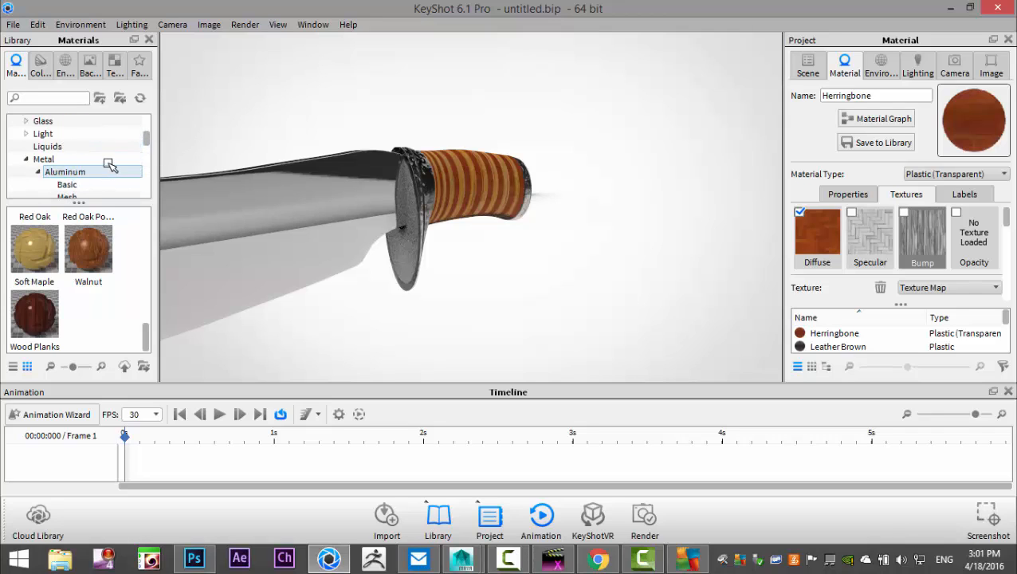
pyautogui.scroll(-2, 112, 161)
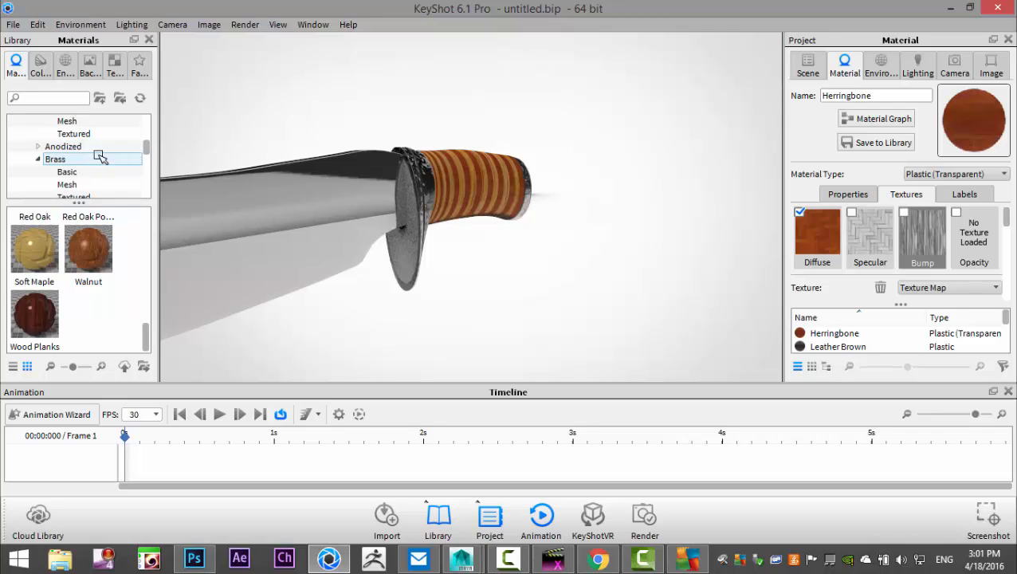
pyautogui.scroll(-1, 96, 152)
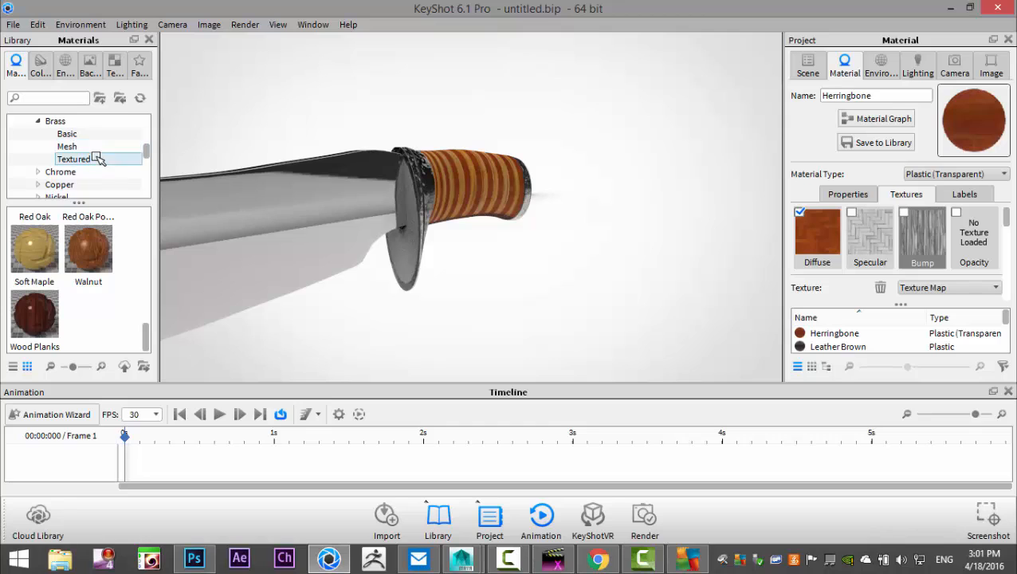
pyautogui.scroll(-1, 98, 160)
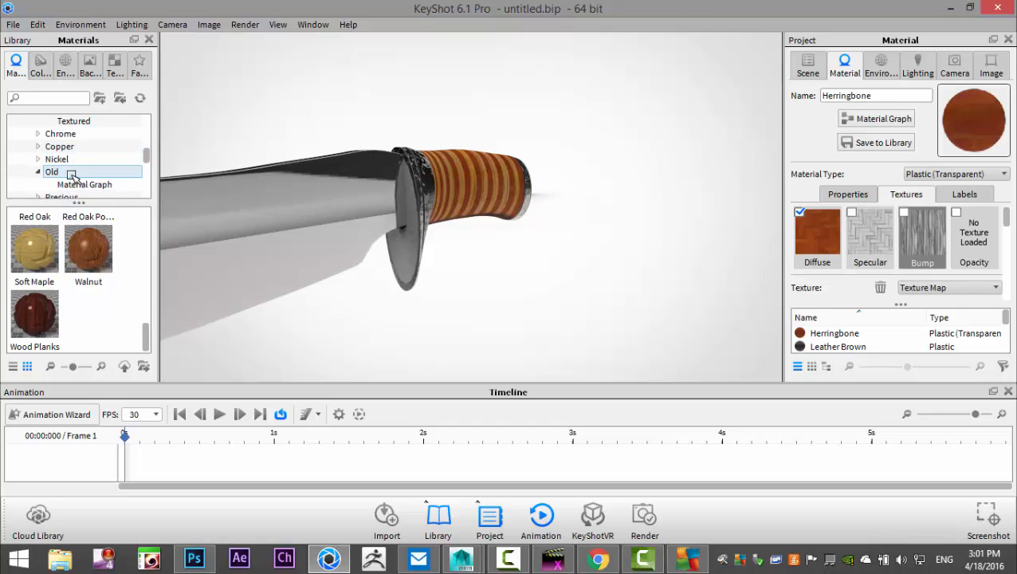
pyautogui.click(68, 172)
# Apply the tarnished metal material to the guard's blade-side face and return to a side view of the knife
pyautogui.moveTo(96, 317); pyautogui.dragTo(405, 257)
pyautogui.scroll(3, 474, 303)
pyautogui.scroll(-7, 477, 303)
pyautogui.moveTo(556, 303); pyautogui.dragTo(438, 236)
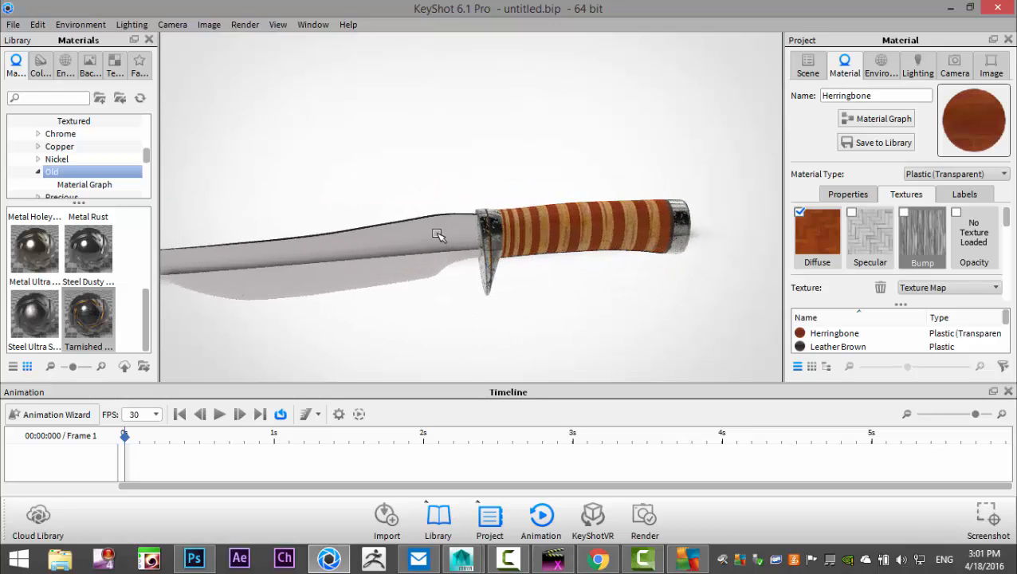
# Load the NormalRandall image from the Desktop as the bump texture of the blade's Steel Polished material
pyautogui.doubleClick(437, 235)
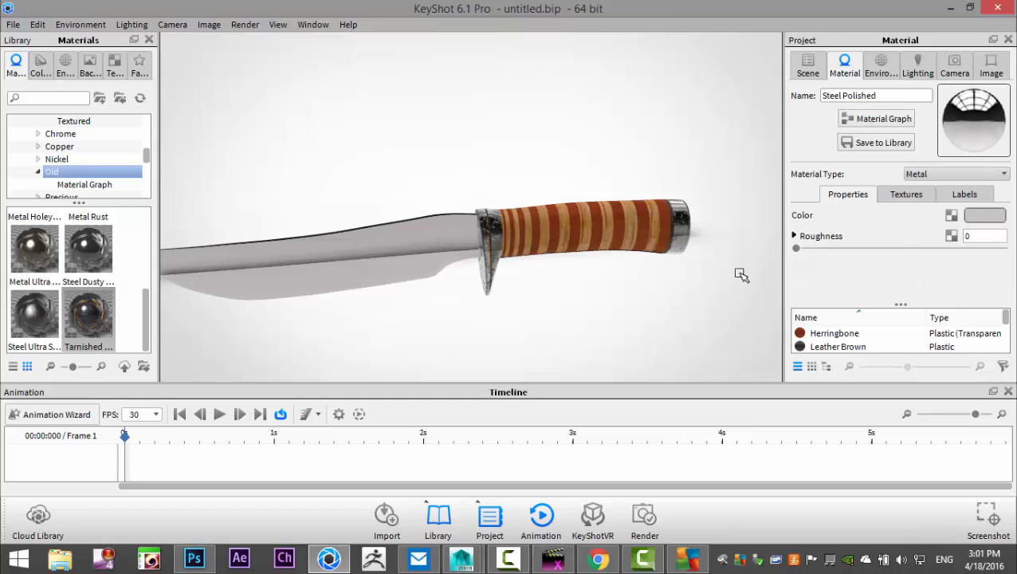
pyautogui.click(916, 195)
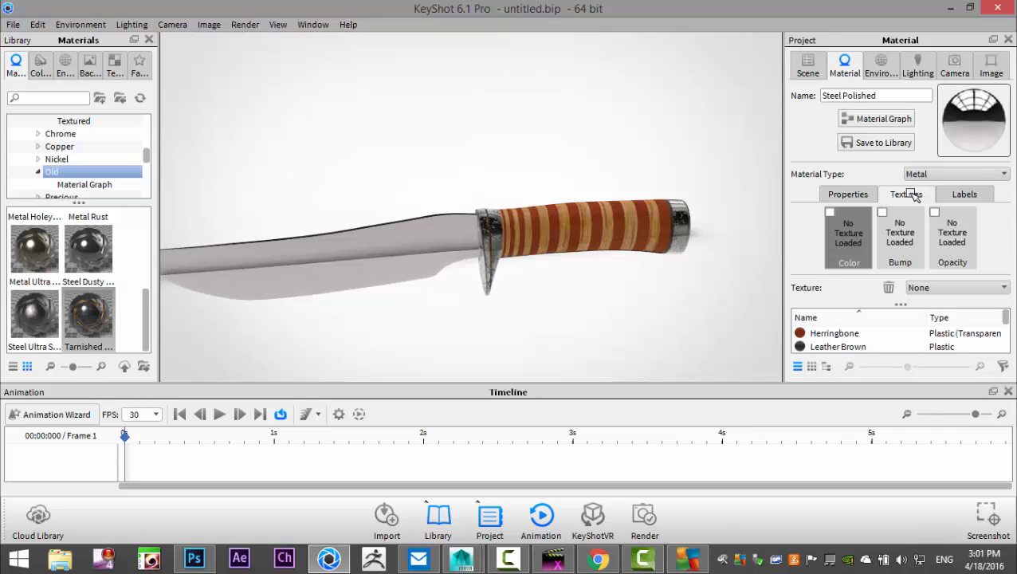
pyautogui.click(901, 239)
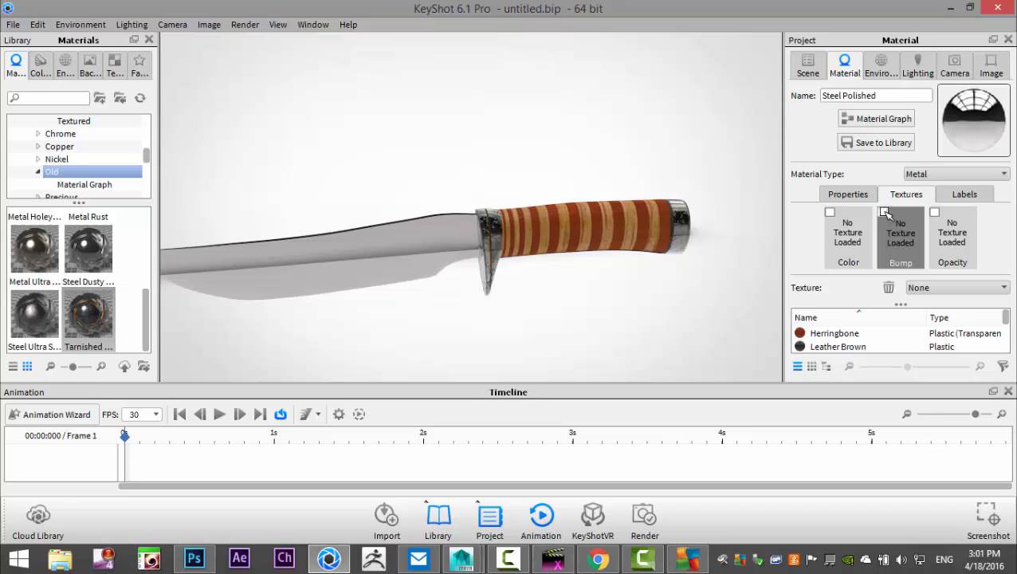
pyautogui.click(883, 213)
pyautogui.click(60, 121)
pyautogui.scroll(-3, 385, 216)
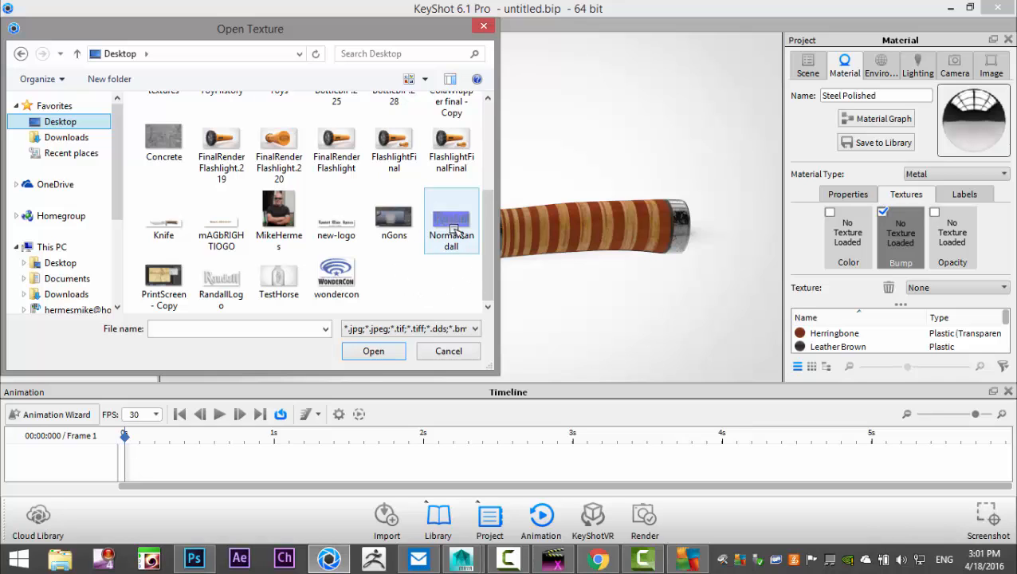
pyautogui.click(451, 223)
pyautogui.click(370, 352)
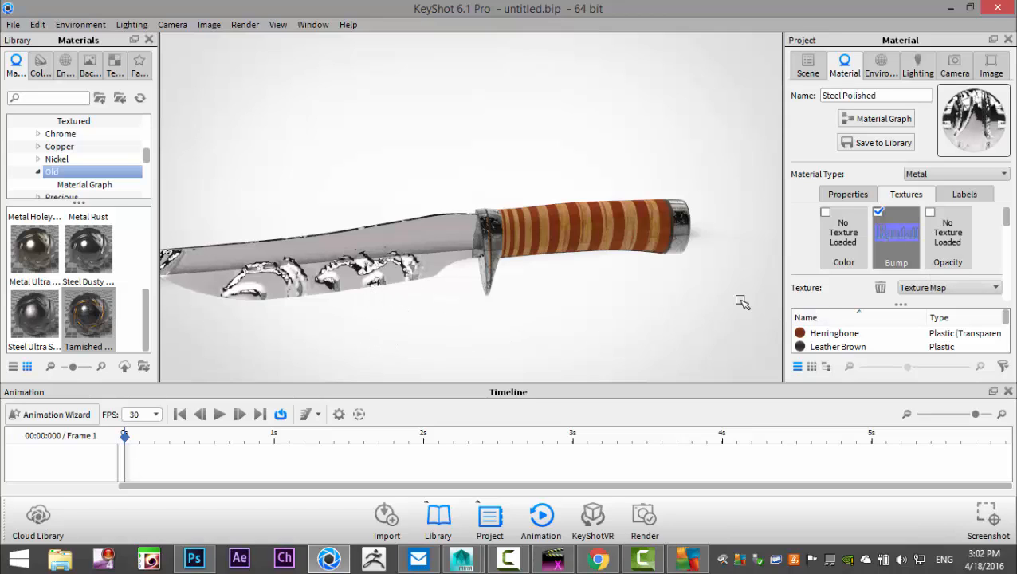
# Try to rescale the box mapping of the blade's logo bump with the mapping tool
pyautogui.scroll(-1, 928, 311)
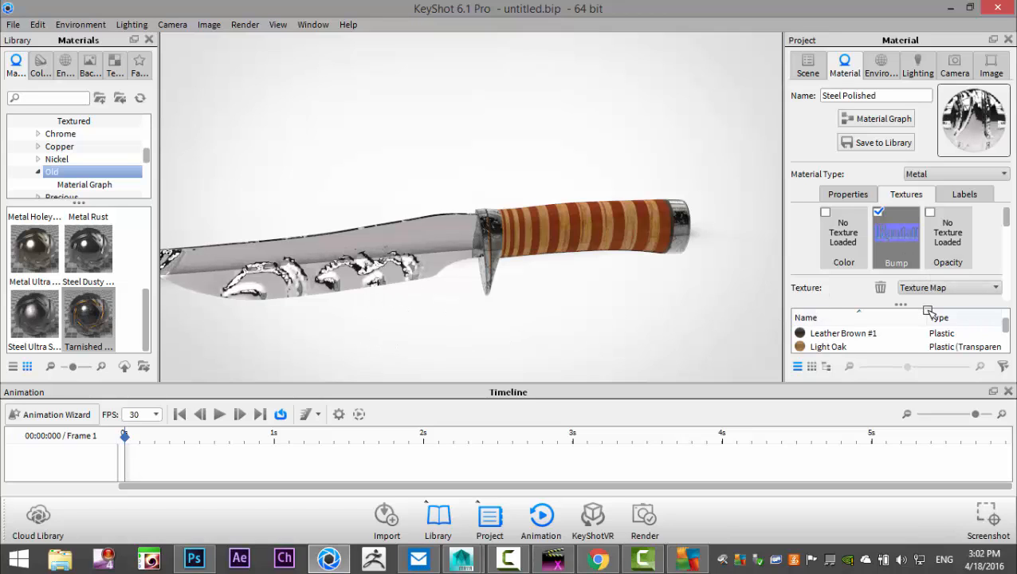
pyautogui.scroll(-3, 974, 236)
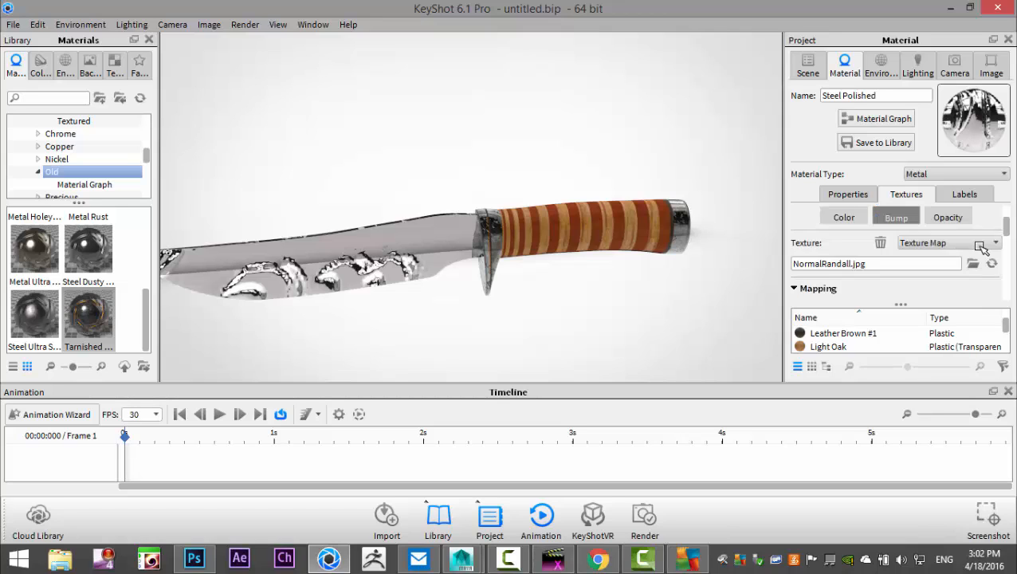
pyautogui.click(871, 271)
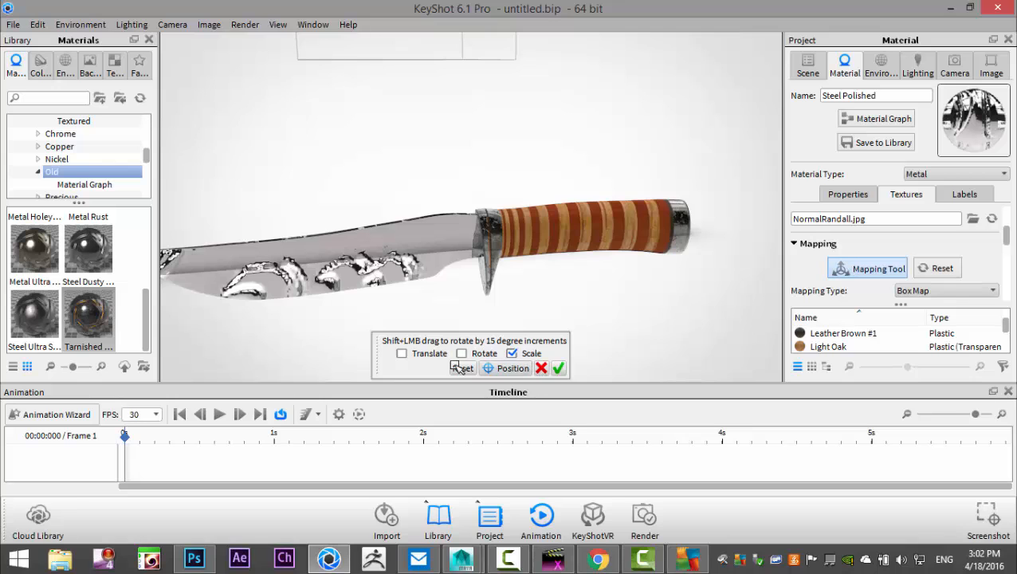
pyautogui.scroll(3, 578, 264)
pyautogui.scroll(-5, 585, 271)
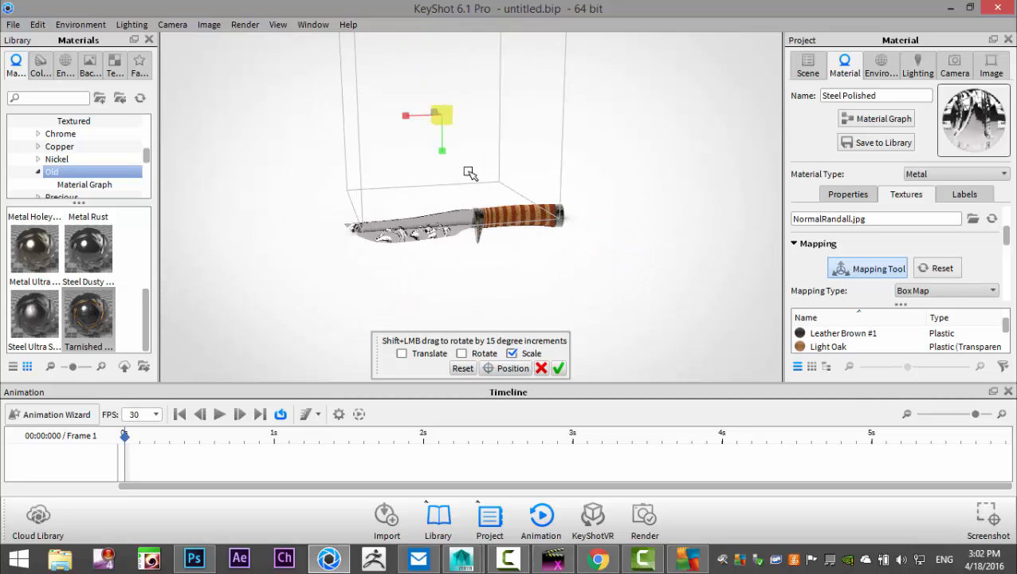
pyautogui.moveTo(444, 115); pyautogui.dragTo(244, 140)
pyautogui.scroll(3, 420, 227)
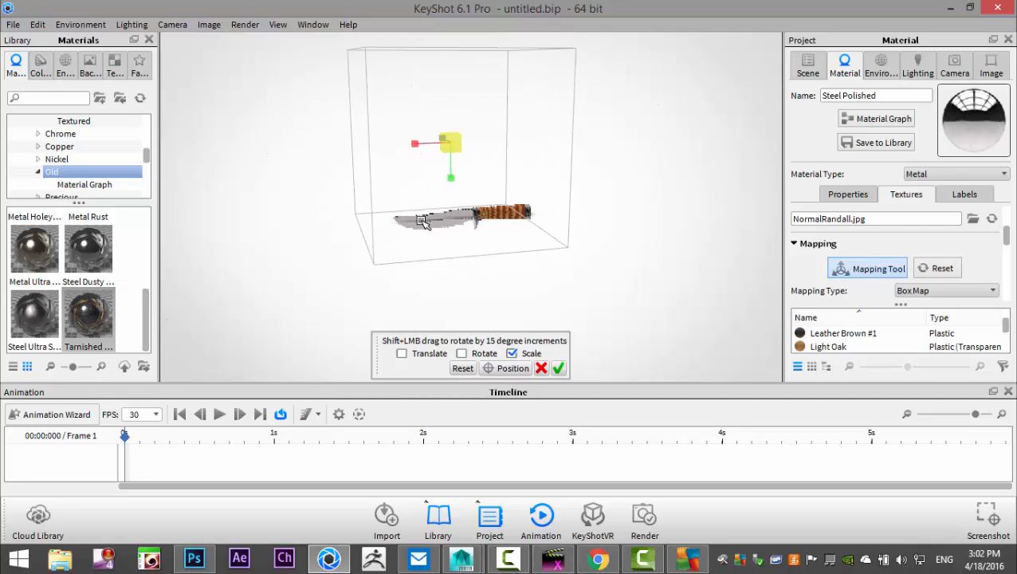
pyautogui.scroll(2, 421, 229)
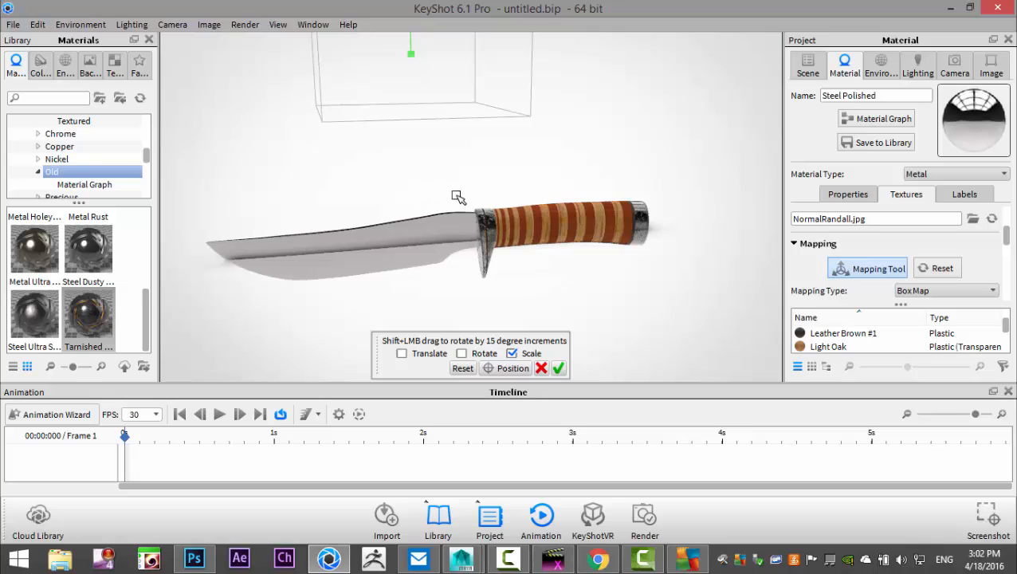
pyautogui.moveTo(476, 225); pyautogui.dragTo(559, 327, button='middle')
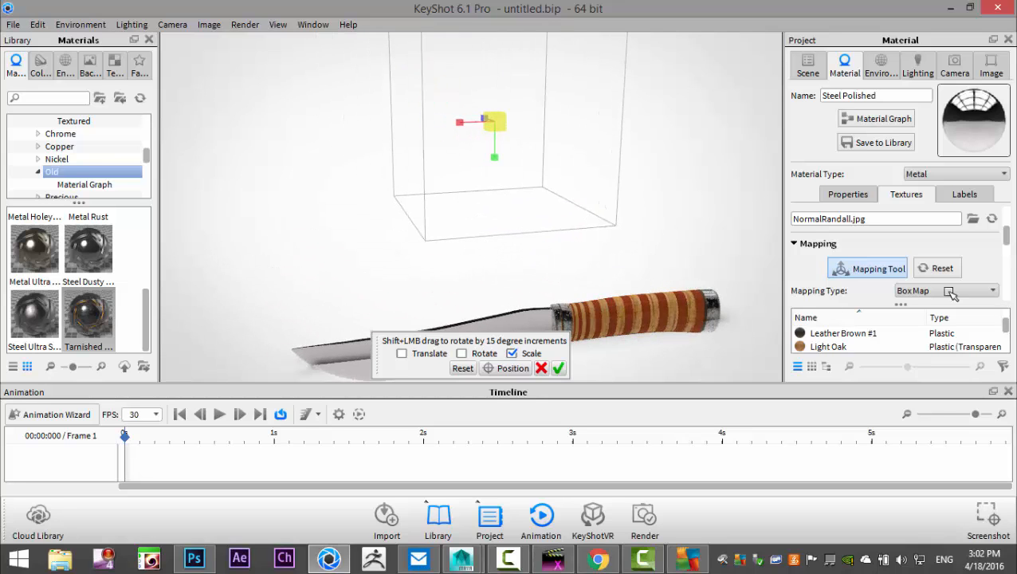
# Change the mapping type of the blade's bump texture to Normal Projection
pyautogui.scroll(-3, 925, 287)
pyautogui.scroll(2, 924, 287)
pyautogui.click(922, 249)
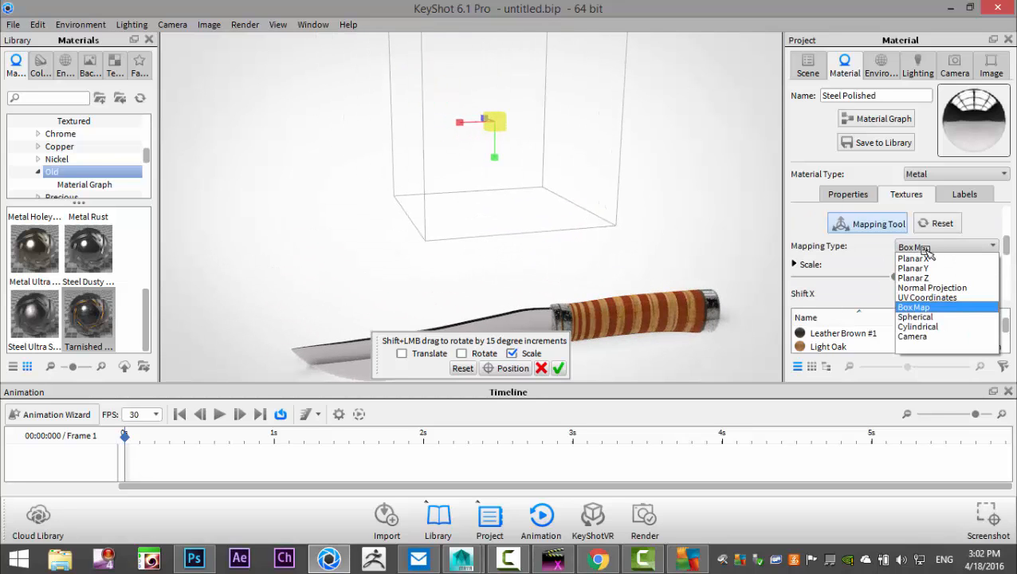
pyautogui.click(949, 288)
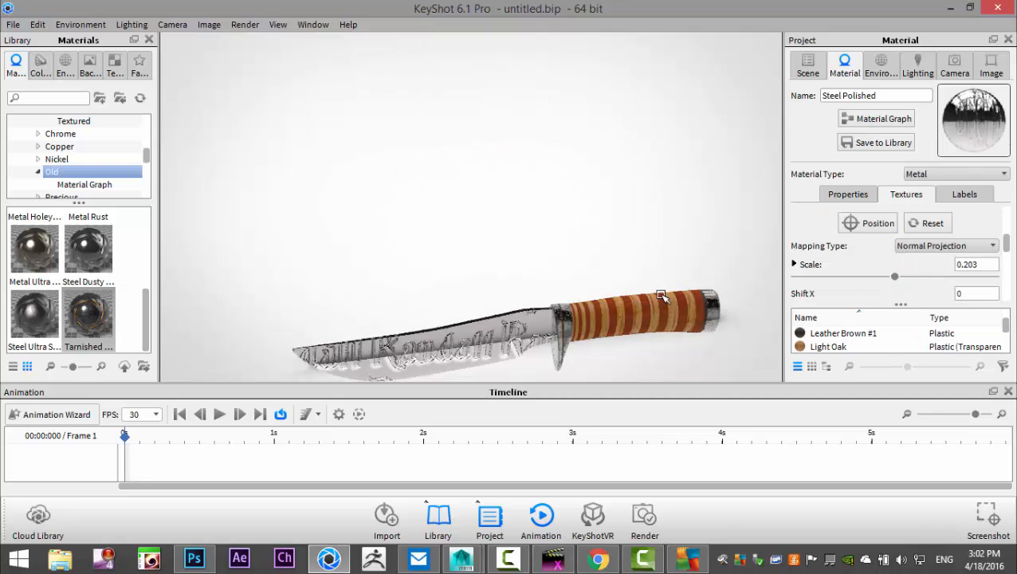
# Turn off Repeat for the bump texture so a single Randall logo covers the blade
pyautogui.moveTo(528, 328); pyautogui.dragTo(505, 259, button='middle')
pyautogui.scroll(2, 505, 259)
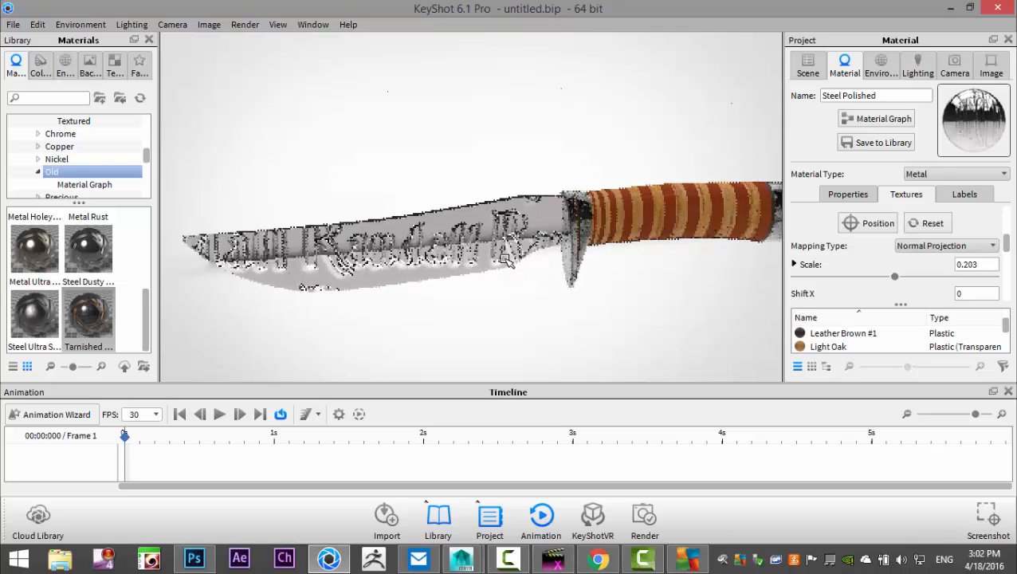
pyautogui.scroll(1, 508, 263)
pyautogui.scroll(-3, 943, 262)
pyautogui.scroll(-3, 943, 263)
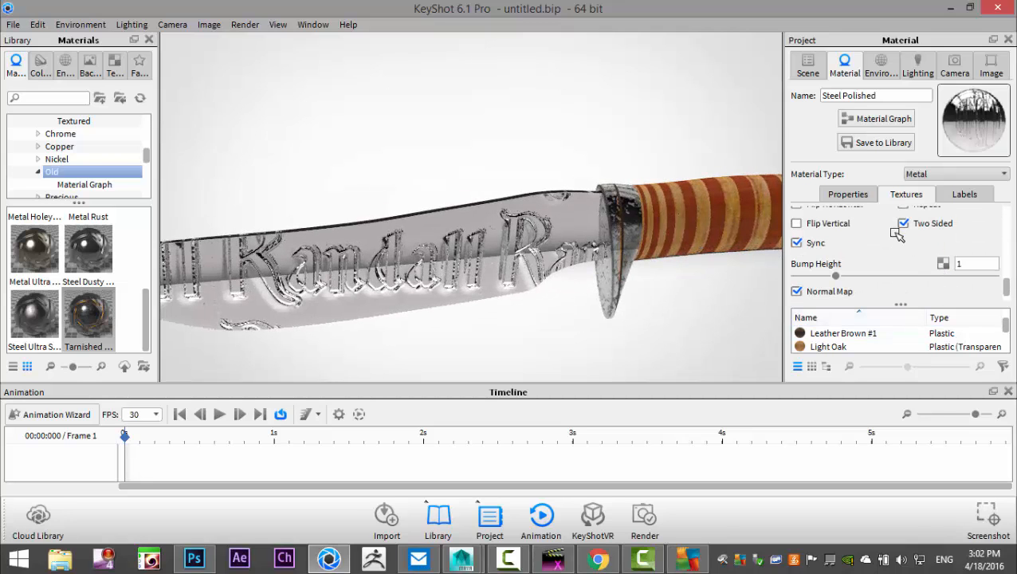
pyautogui.scroll(-1, 825, 247)
pyautogui.scroll(2, 903, 271)
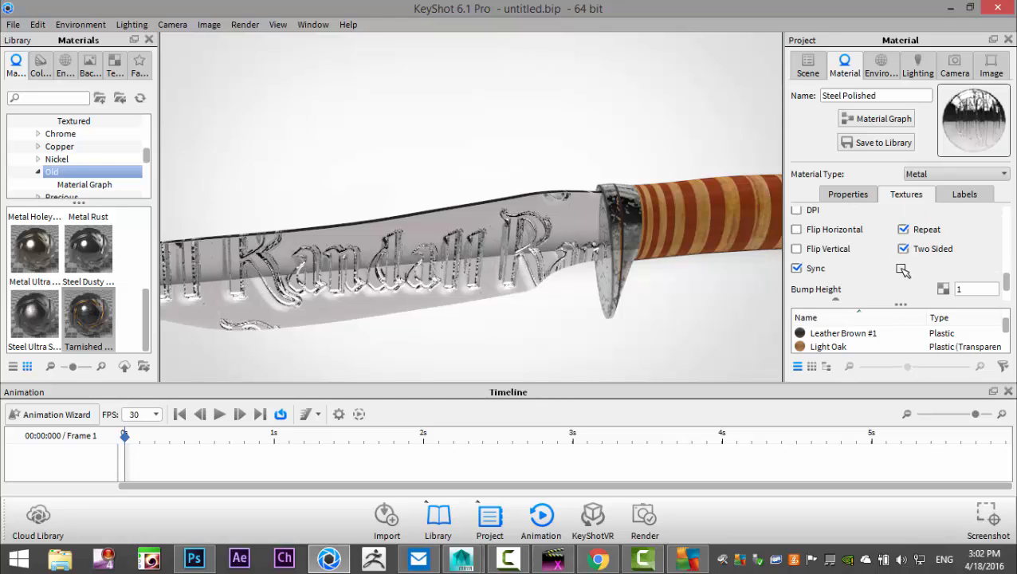
pyautogui.click(904, 229)
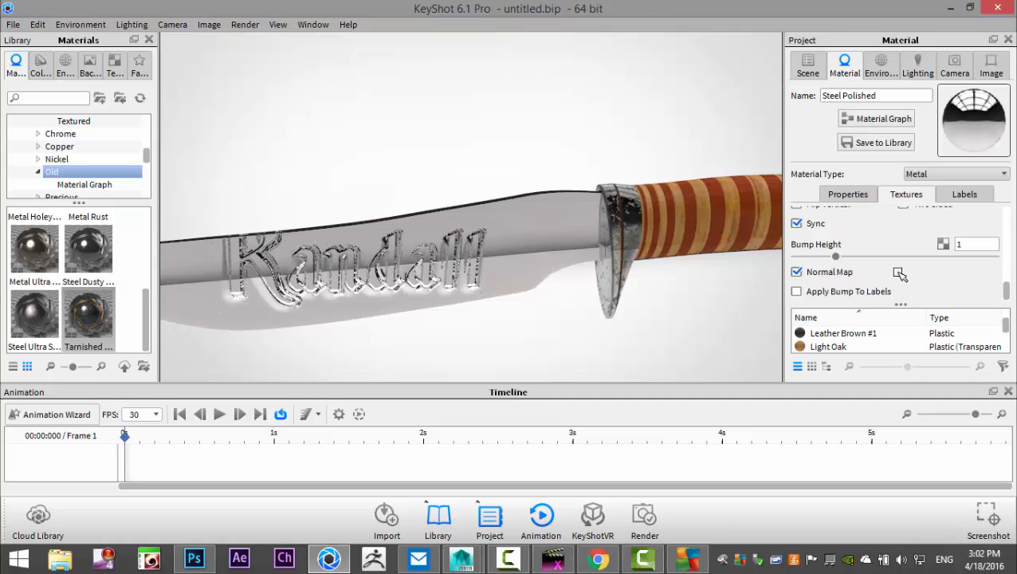
# Set the mapping scale of the blade's logo bump to 0.075
pyautogui.scroll(5, 899, 274)
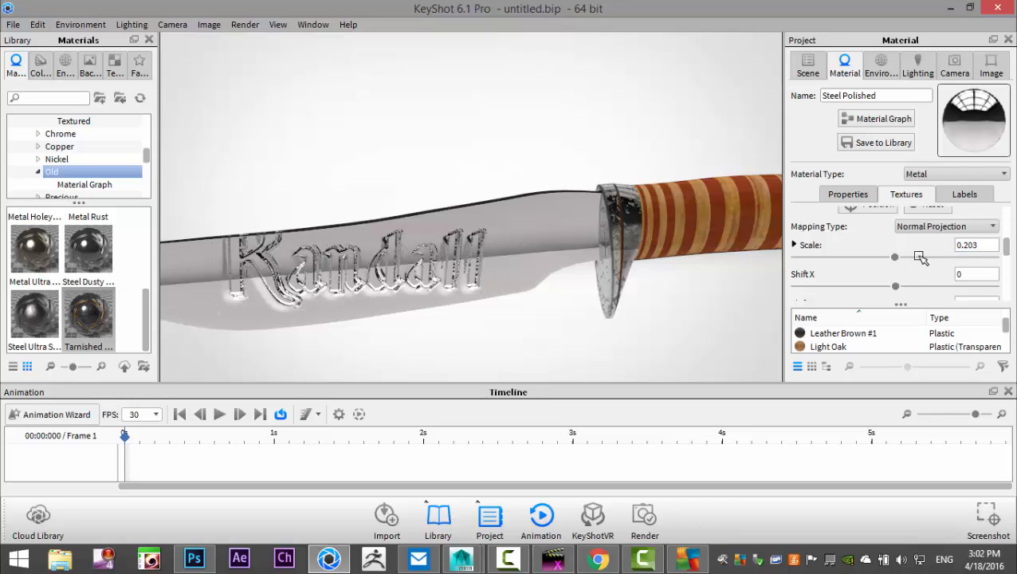
pyautogui.doubleClick(980, 246)
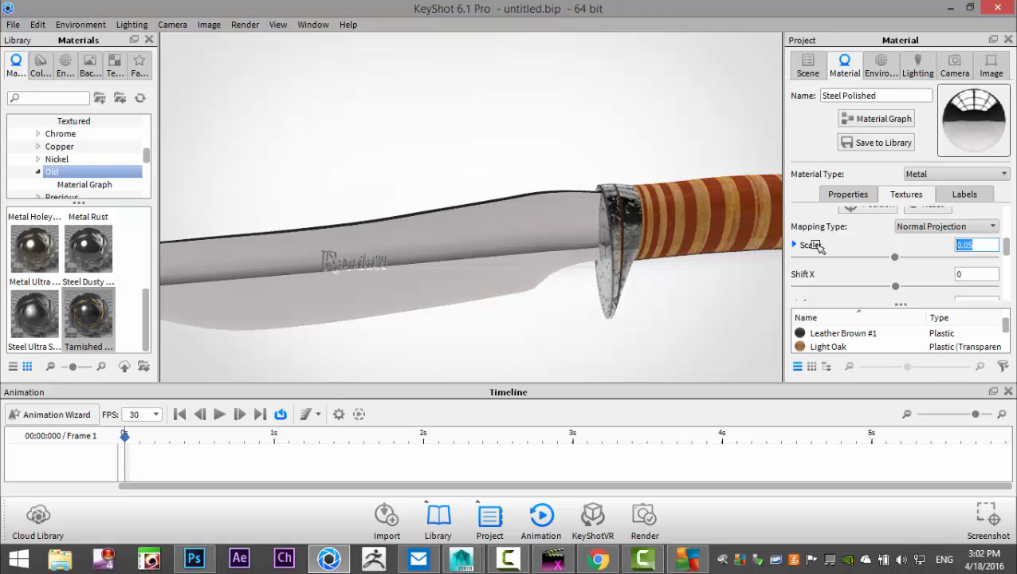
pyautogui.press('Return')
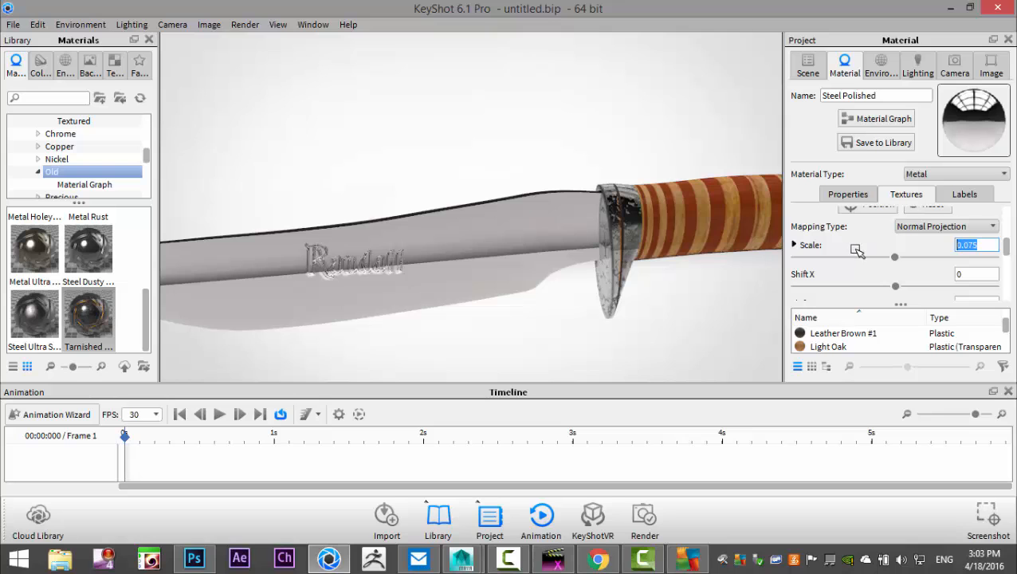
# Position the Randall logo on the blade near the guard with shift X 1.34, shift Y 0.2 and angle -3.24
pyautogui.moveTo(341, 263); pyautogui.dragTo(393, 275)
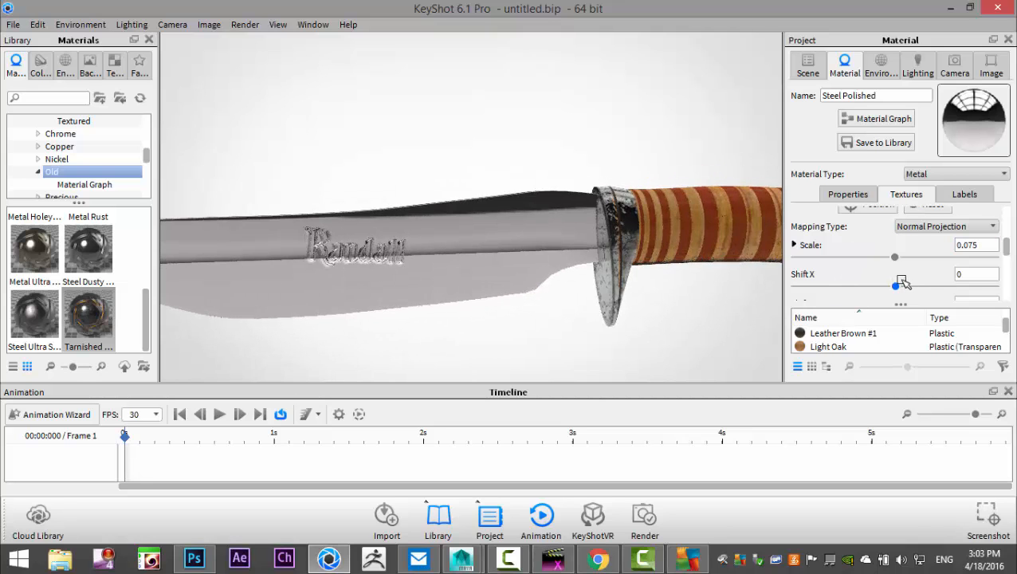
pyautogui.moveTo(894, 284)
pyautogui.mouseDown()
pyautogui.moveTo(921, 288)
pyautogui.moveTo(907, 282)
pyautogui.mouseUp()
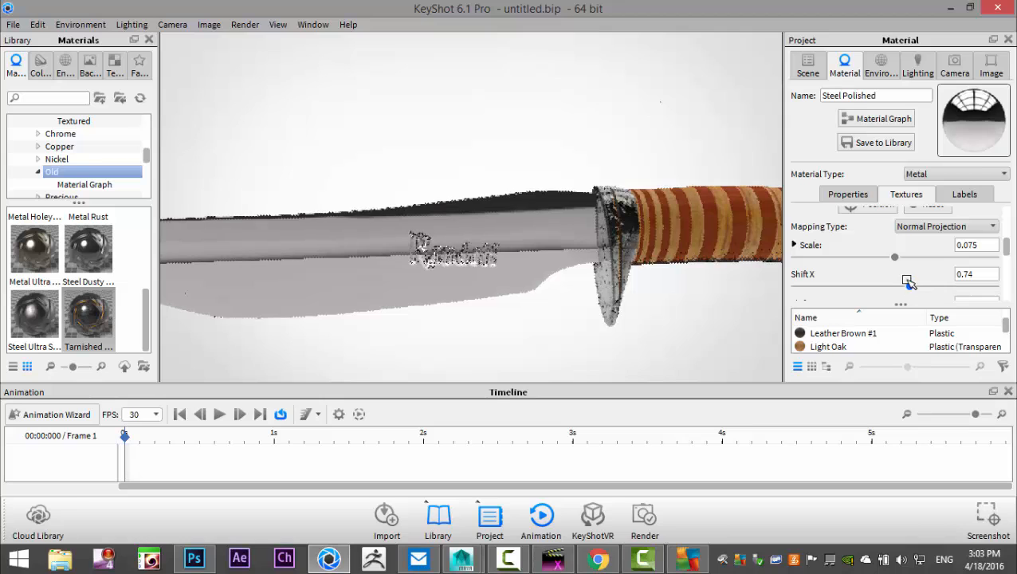
pyautogui.scroll(-1, 913, 269)
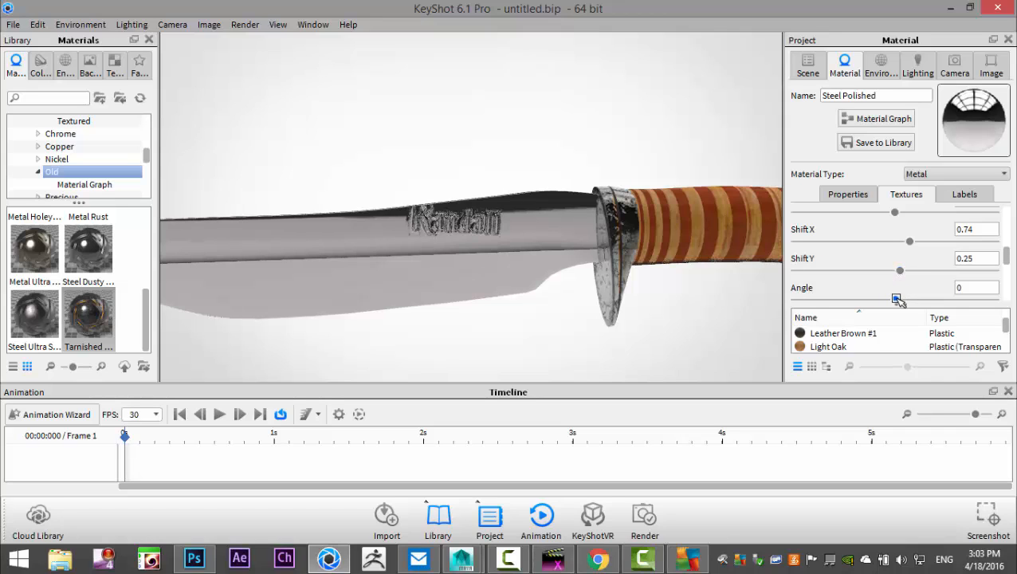
pyautogui.doubleClick(974, 259)
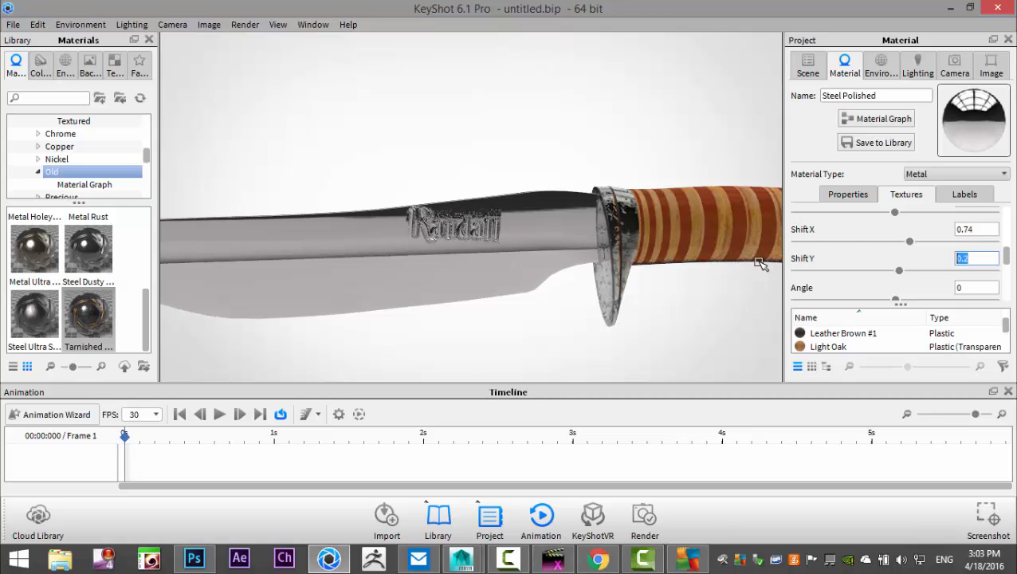
pyautogui.moveTo(895, 296); pyautogui.dragTo(894, 301)
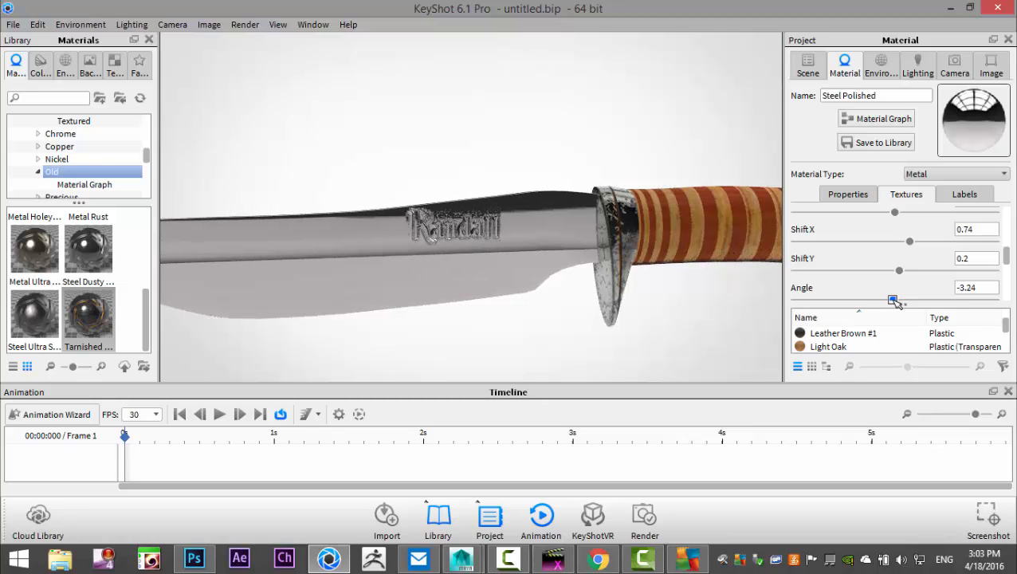
pyautogui.moveTo(909, 244); pyautogui.dragTo(917, 252)
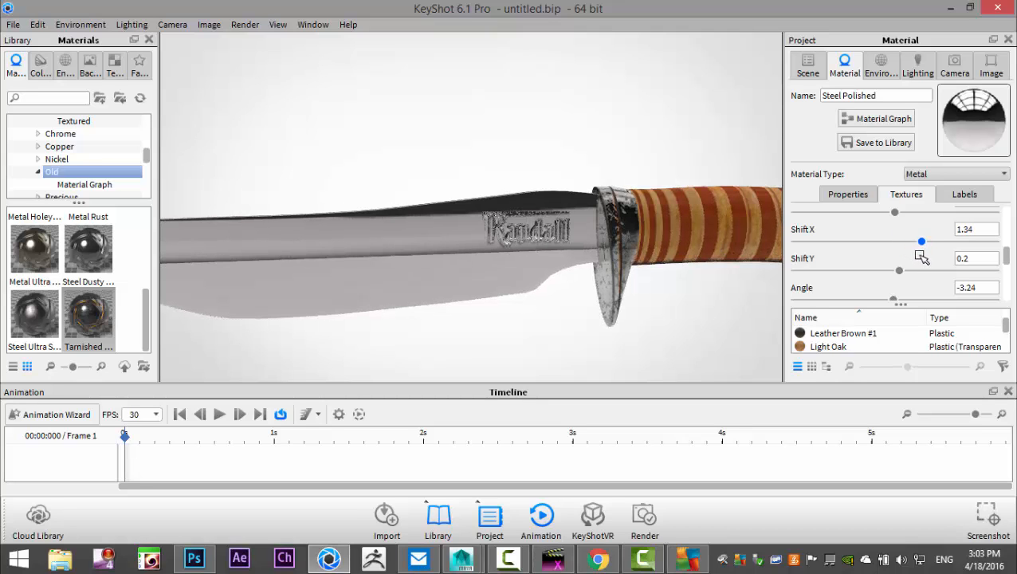
# Soften the blade logo's relief by trying bump heights of 0.5 and 0.25 and settling on 0.15
pyautogui.scroll(5, 570, 291)
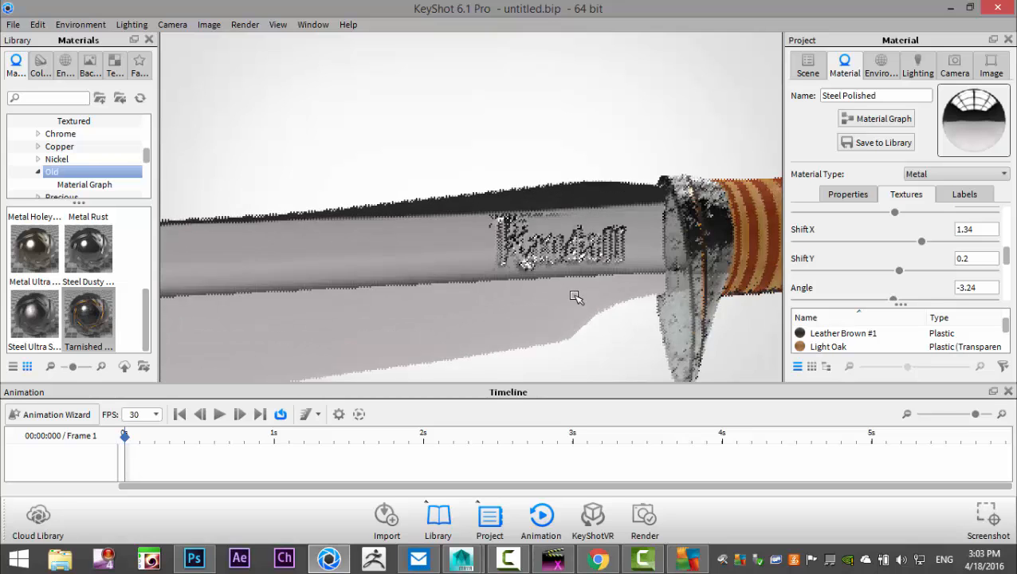
pyautogui.scroll(-5, 945, 283)
pyautogui.scroll(-2, 945, 291)
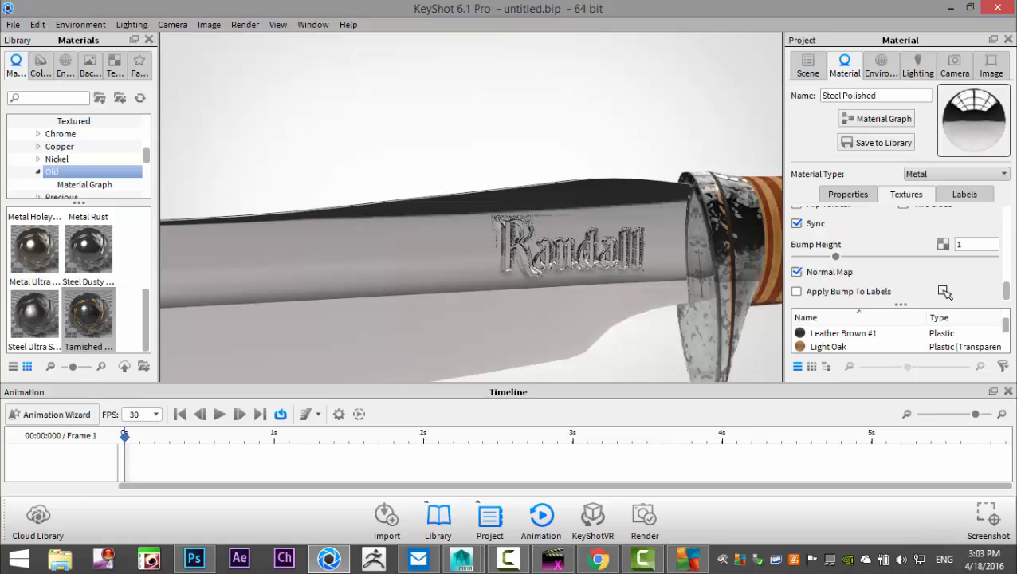
pyautogui.click(989, 243)
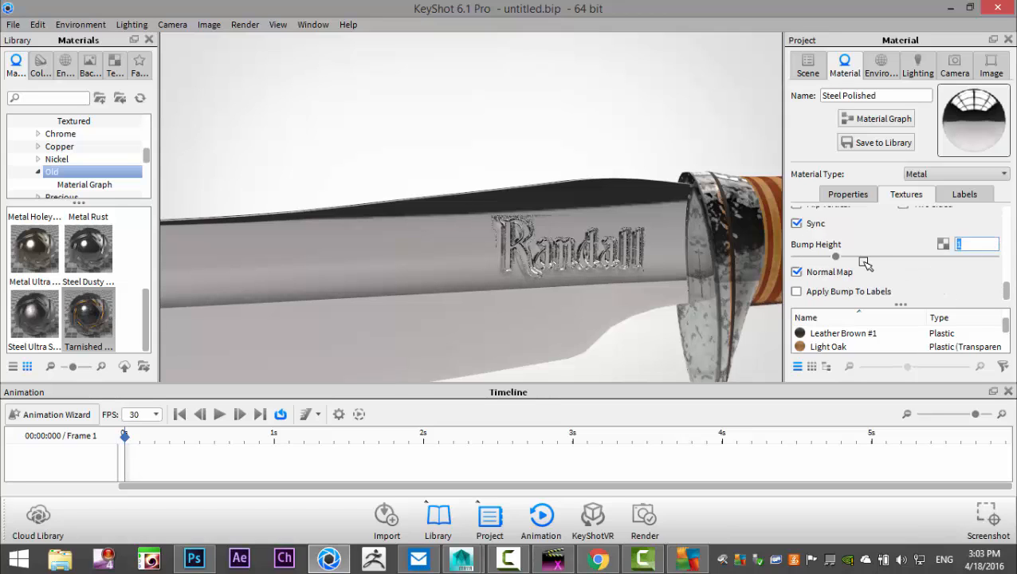
pyautogui.write('0.5')
pyautogui.press('Return')
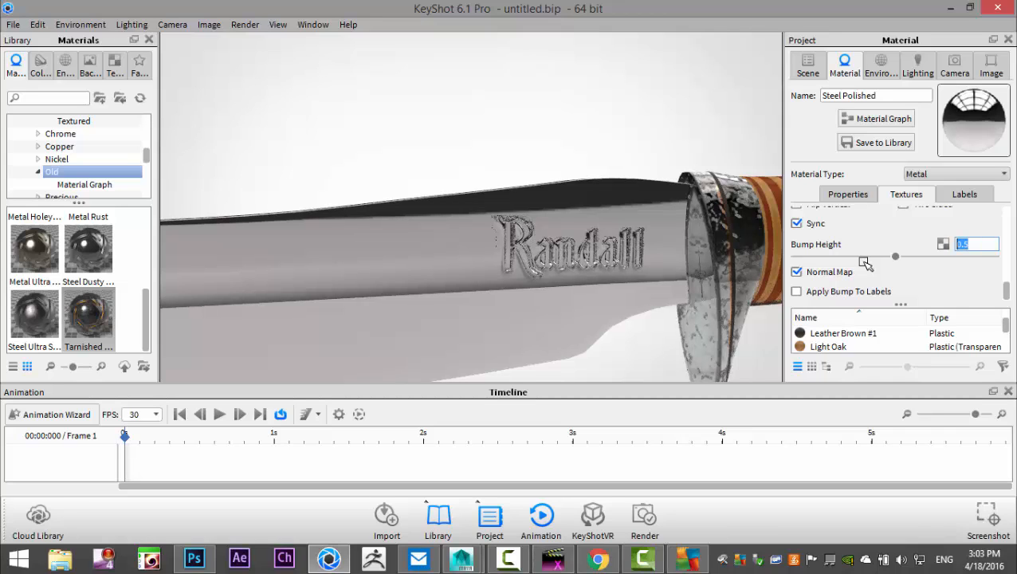
pyautogui.write('0.25')
pyautogui.press('Return')
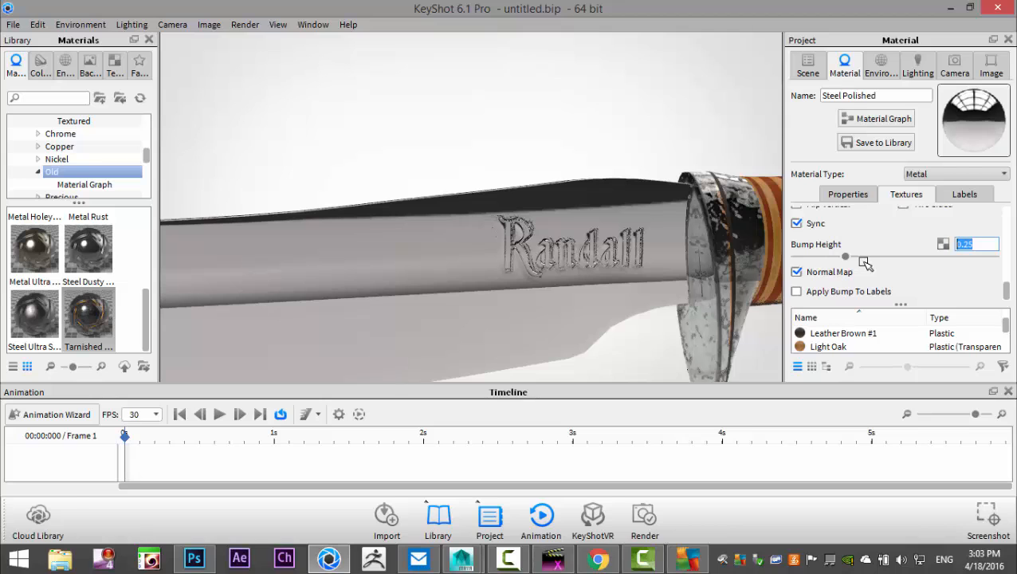
pyautogui.write('0.15')
pyautogui.press('Return')
pyautogui.scroll(5, 558, 113)
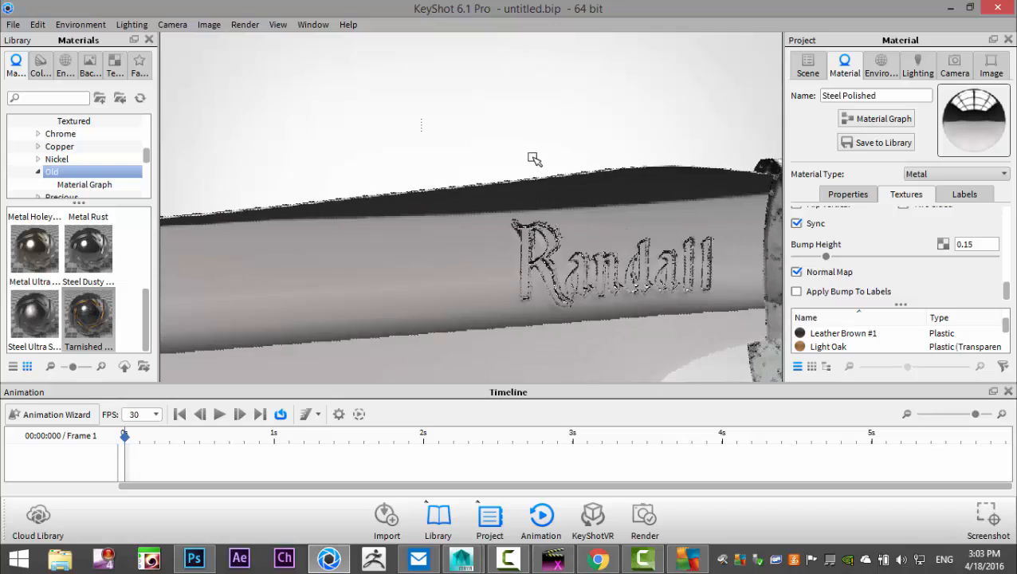
# Browse the library's Normal Maps textures for a suitable surface relief for the knife handle
pyautogui.scroll(-8, 534, 157)
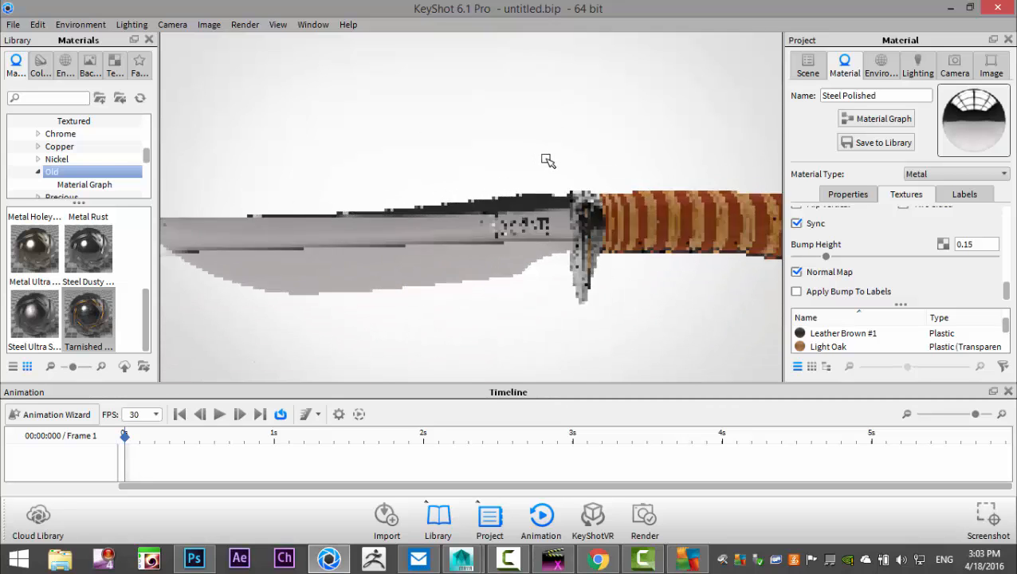
pyautogui.moveTo(561, 236); pyautogui.dragTo(484, 331)
pyautogui.scroll(3, 624, 301)
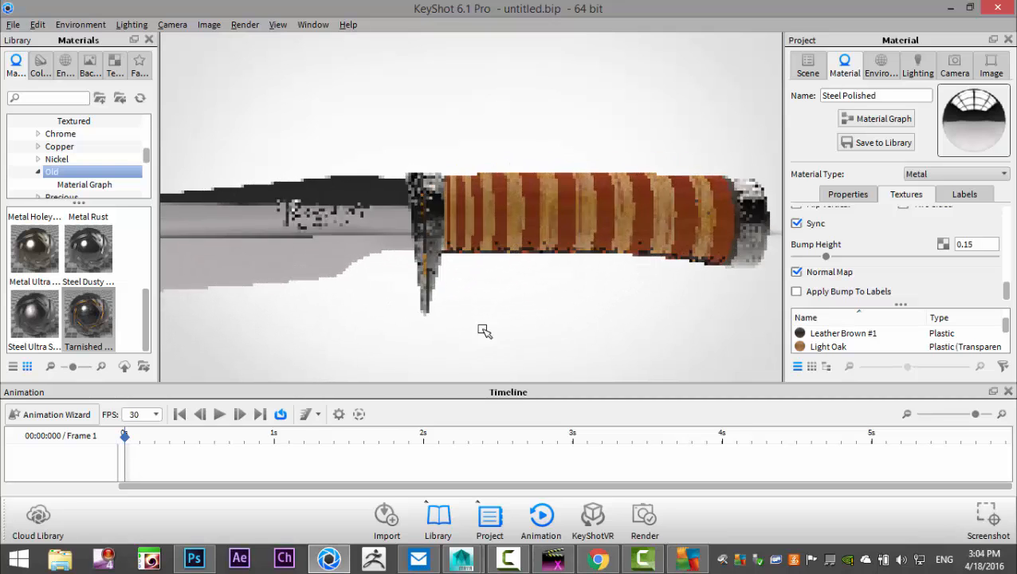
pyautogui.moveTo(484, 331); pyautogui.dragTo(386, 329, button='middle')
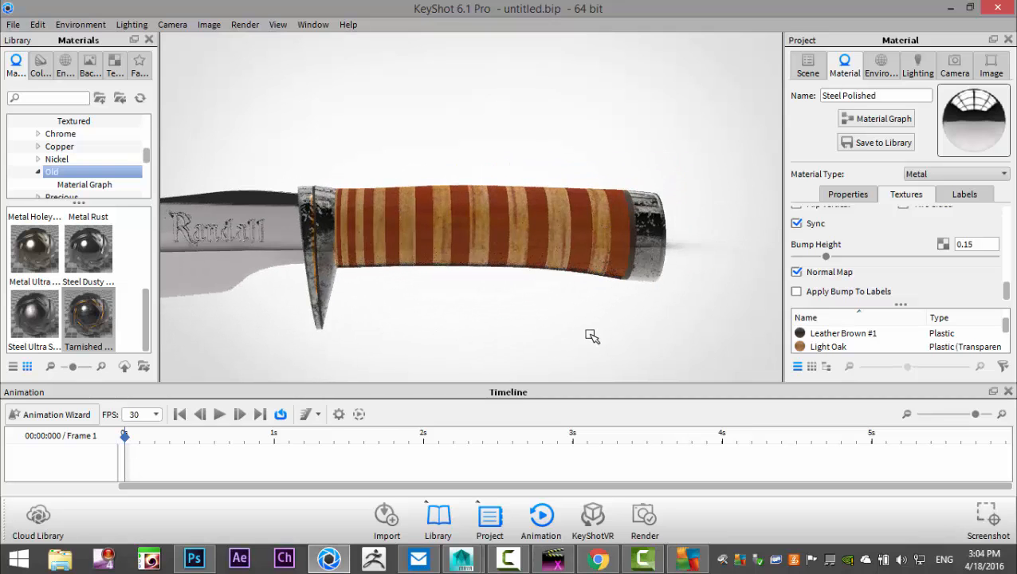
pyautogui.scroll(-1, 593, 337)
pyautogui.scroll(4, 592, 340)
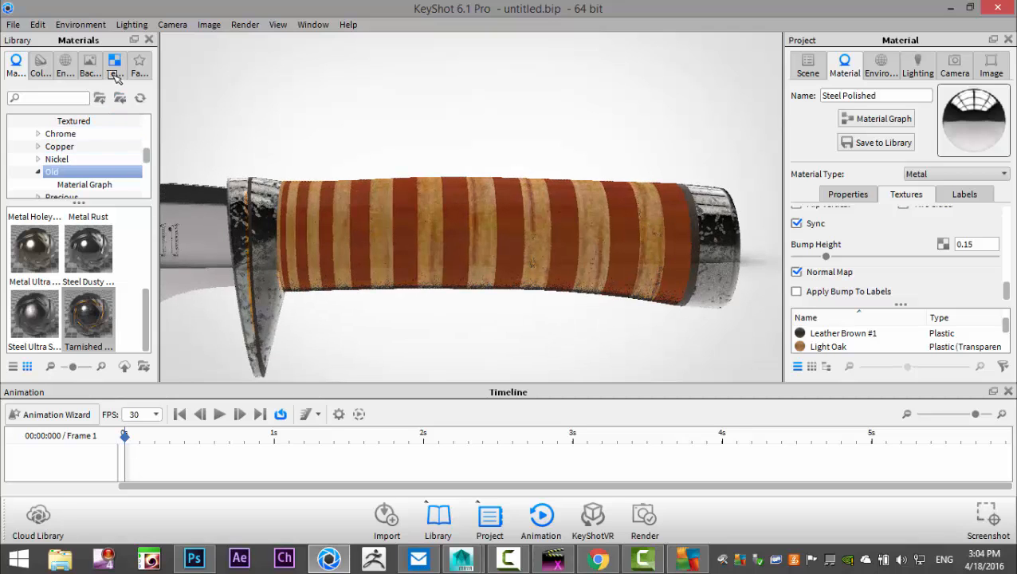
pyautogui.click(115, 69)
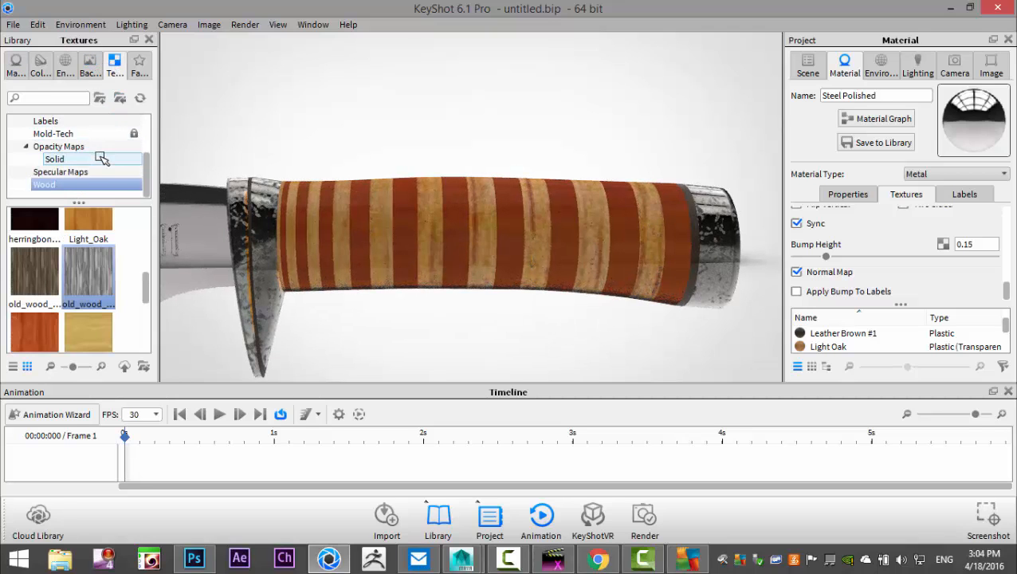
pyautogui.scroll(1, 103, 177)
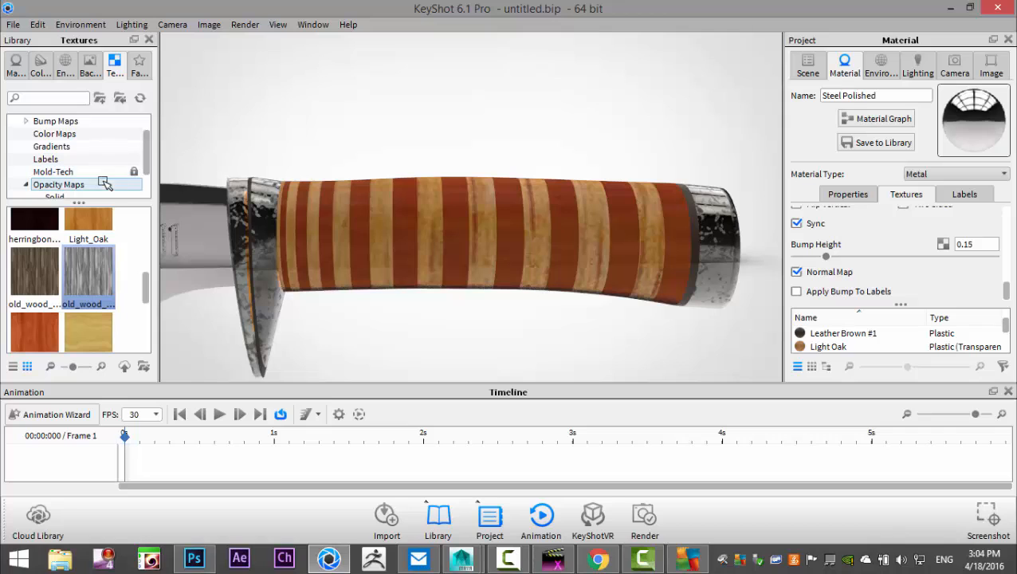
pyautogui.scroll(1, 92, 185)
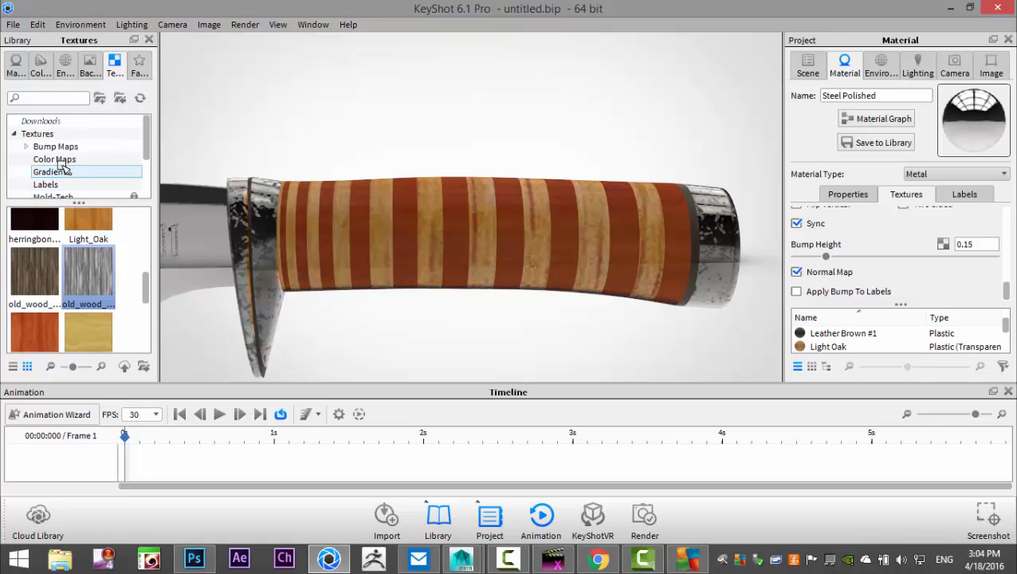
pyautogui.click(26, 146)
pyautogui.click(70, 172)
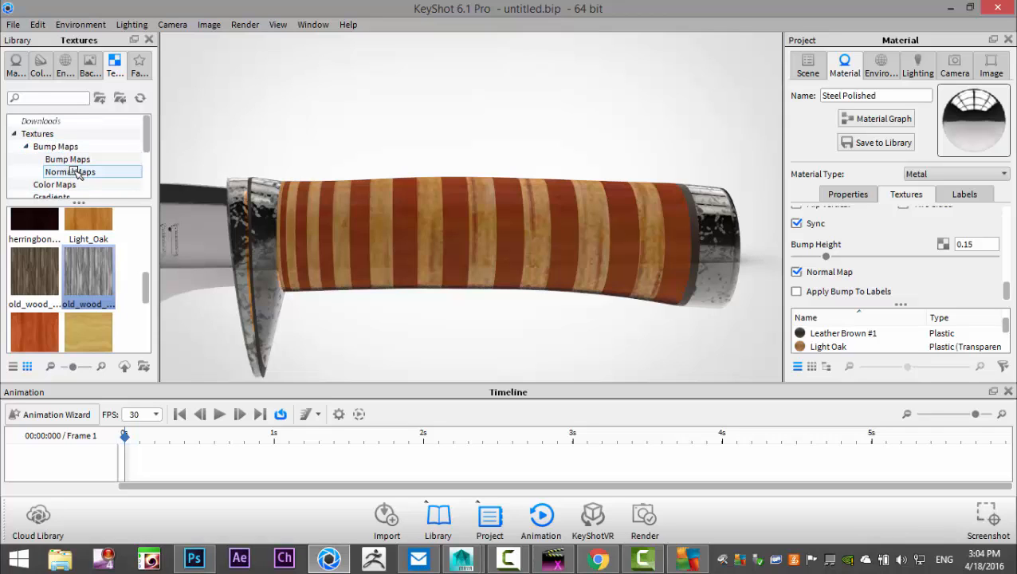
pyautogui.scroll(-5, 102, 257)
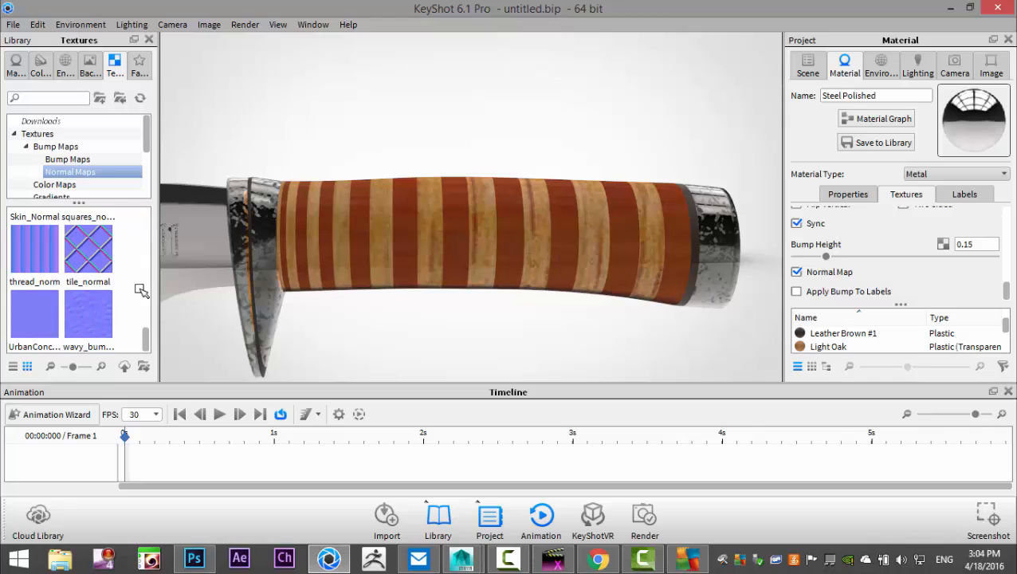
pyautogui.scroll(2, 135, 283)
pyautogui.scroll(2, 134, 282)
pyautogui.scroll(4, 132, 281)
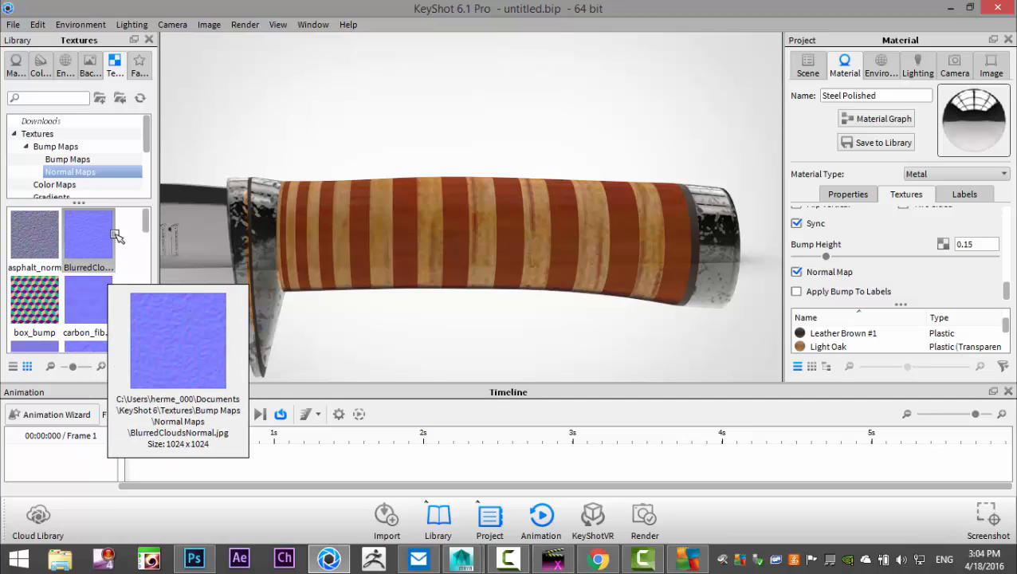
# Apply the scratches texture from the Bump Maps library as a bump map on the handle's red bands
pyautogui.click(89, 160)
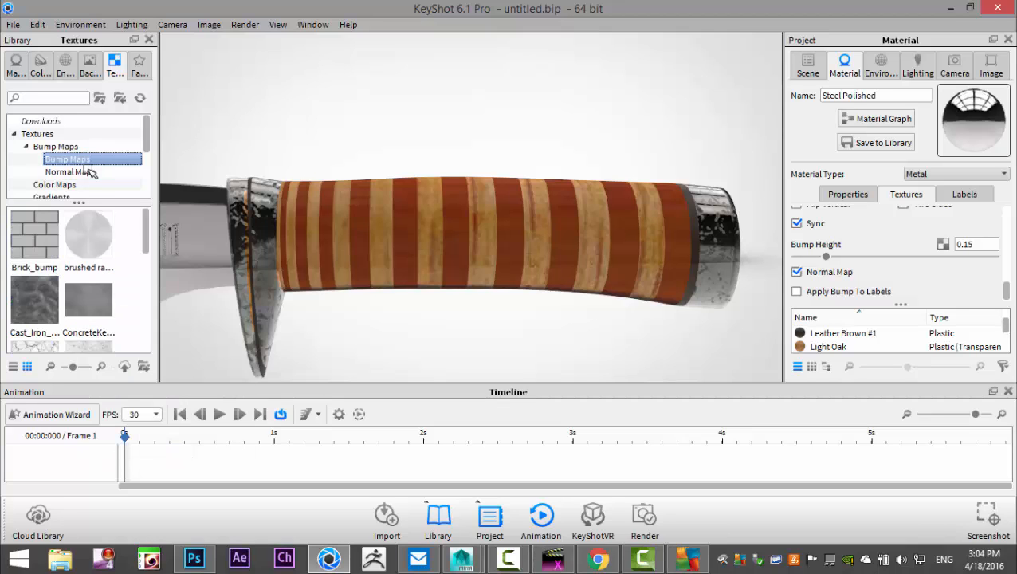
pyautogui.scroll(-5, 102, 267)
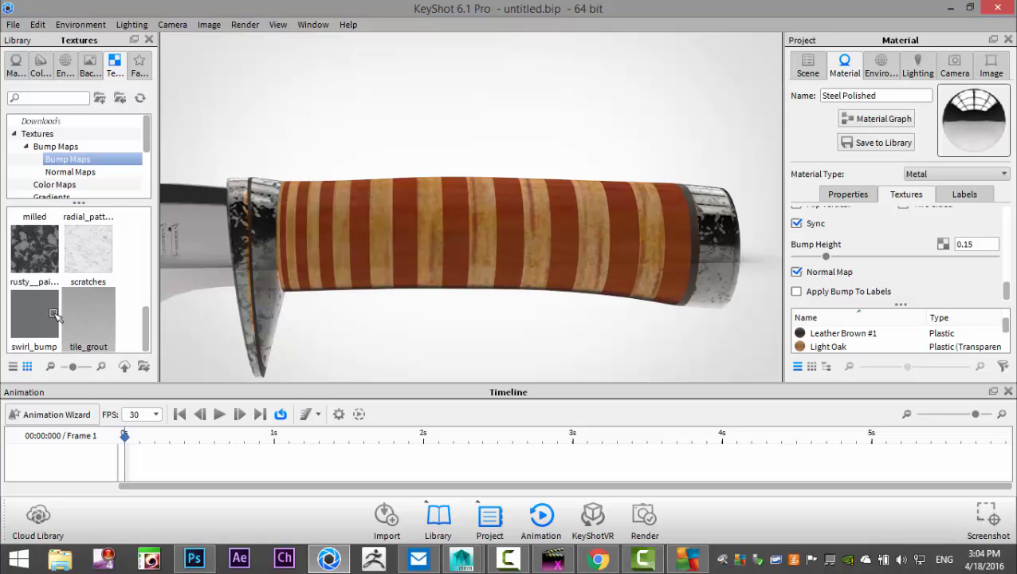
pyautogui.scroll(2, 84, 299)
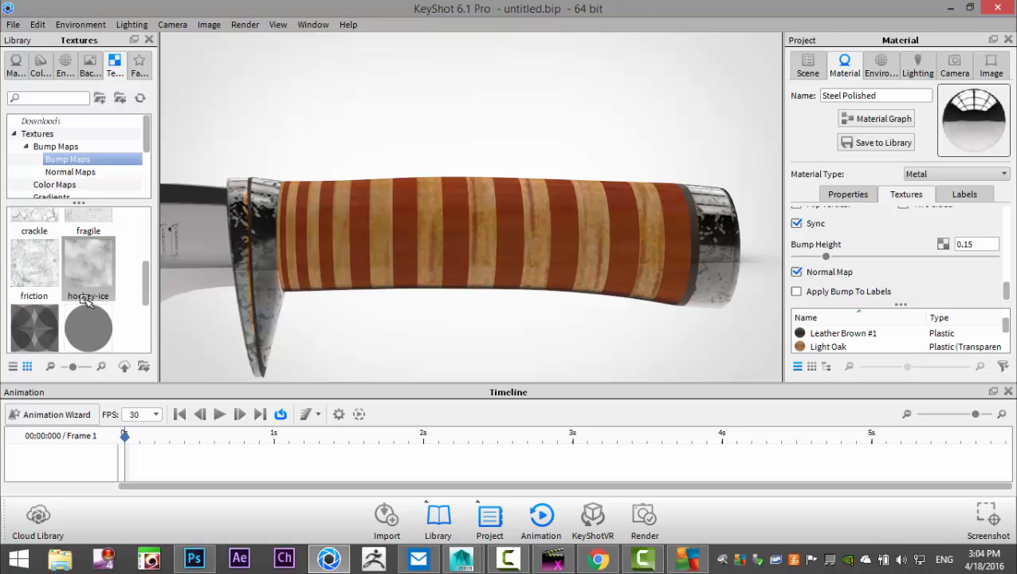
pyautogui.scroll(3, 88, 303)
pyautogui.scroll(1, 94, 310)
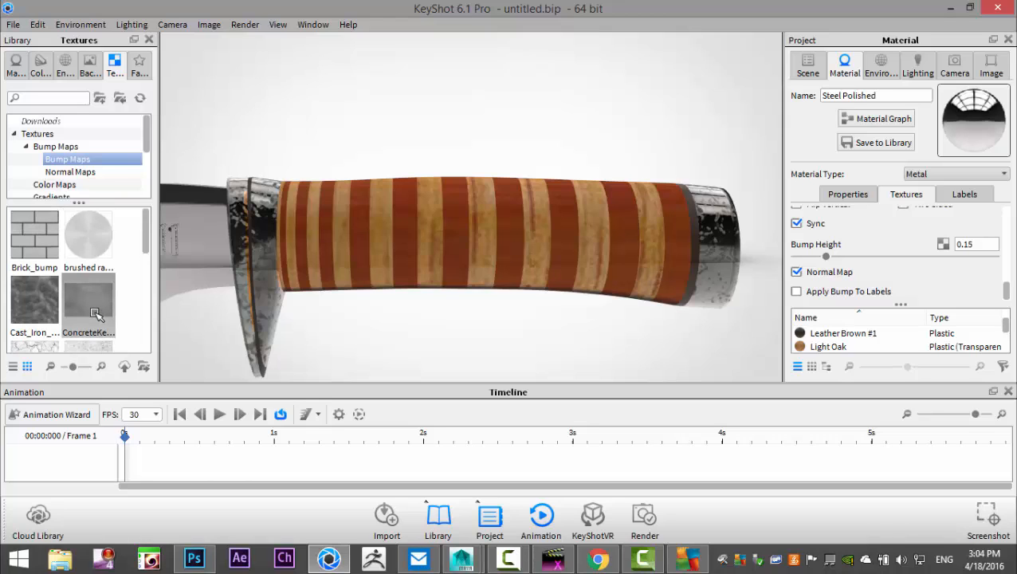
pyautogui.scroll(-3, 95, 314)
pyautogui.scroll(-3, 103, 319)
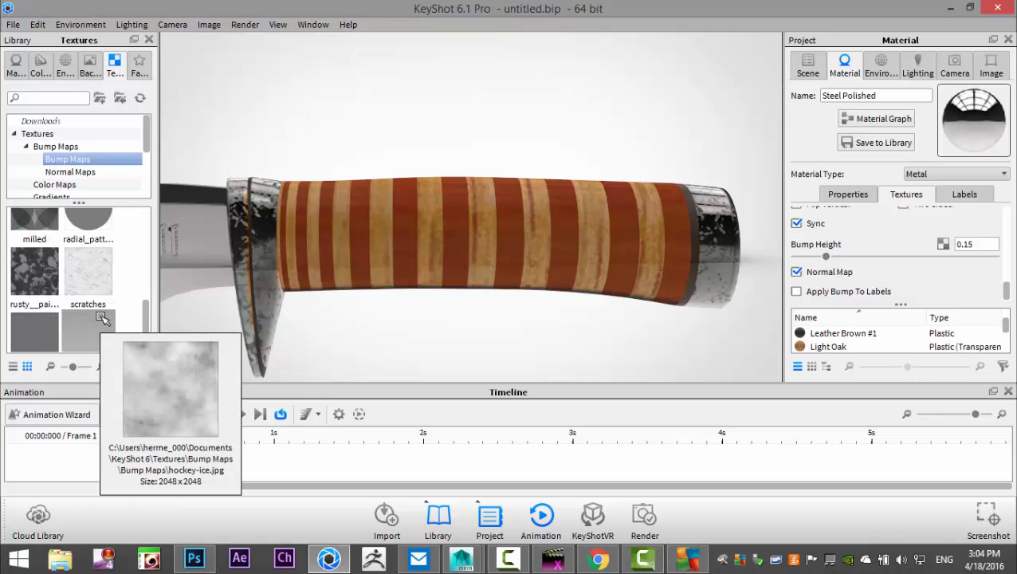
pyautogui.moveTo(95, 317); pyautogui.dragTo(157, 272)
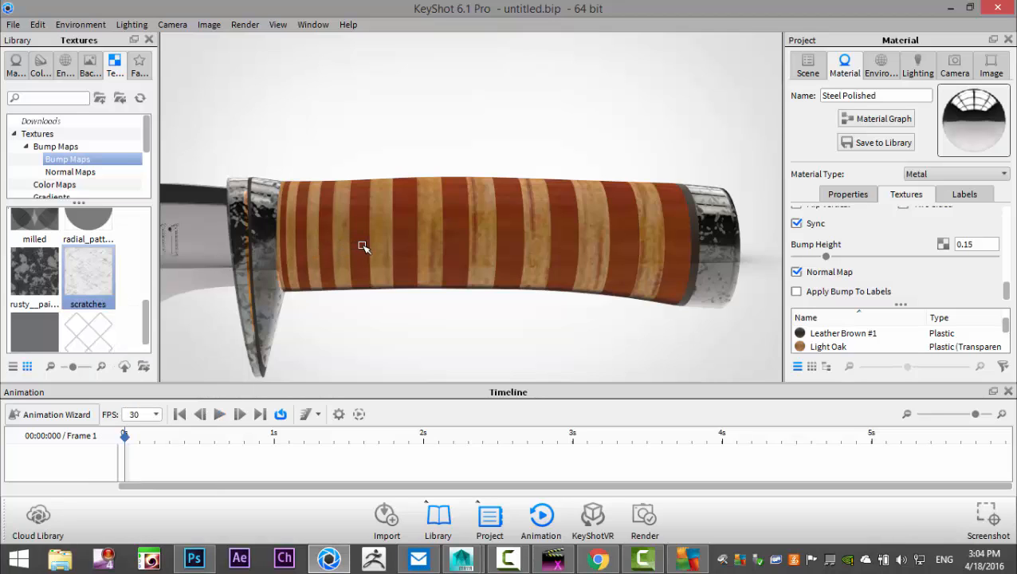
pyautogui.moveTo(363, 247); pyautogui.dragTo(363, 248)
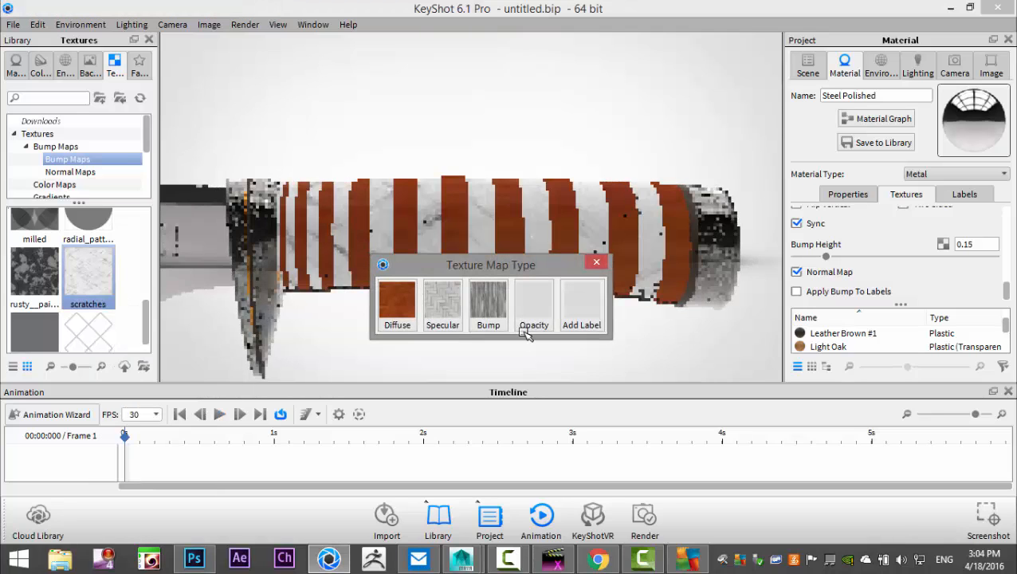
pyautogui.click(488, 299)
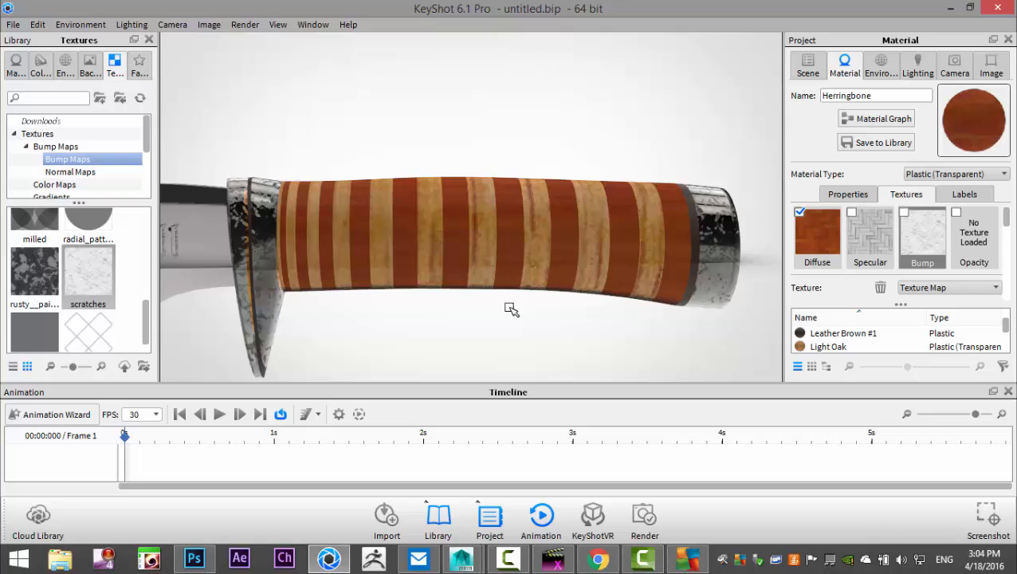
# Enable the scratches bump map in the red bands' Herringbone material
pyautogui.scroll(3, 511, 309)
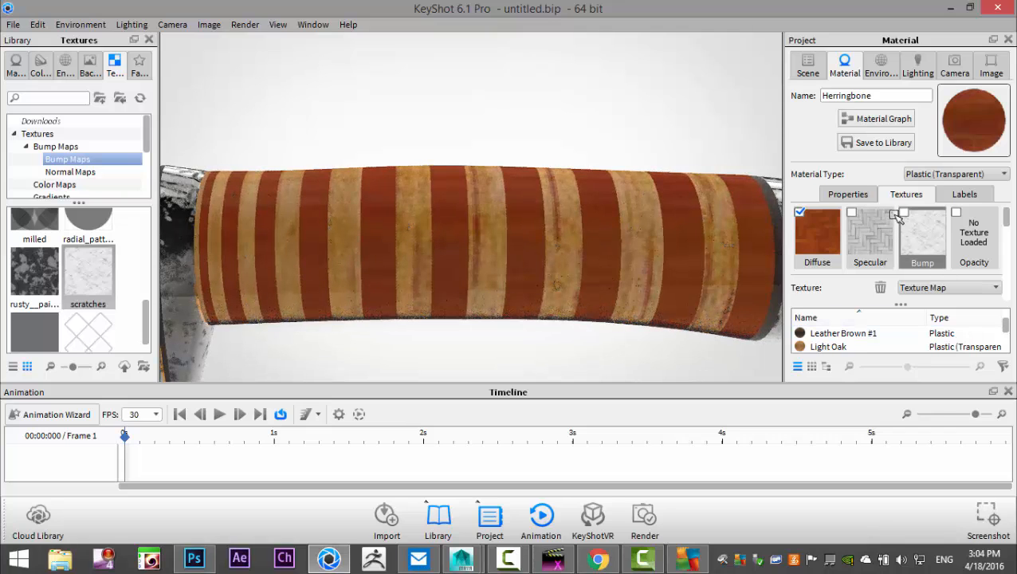
pyautogui.click(906, 213)
pyautogui.moveTo(624, 268); pyautogui.dragTo(548, 264)
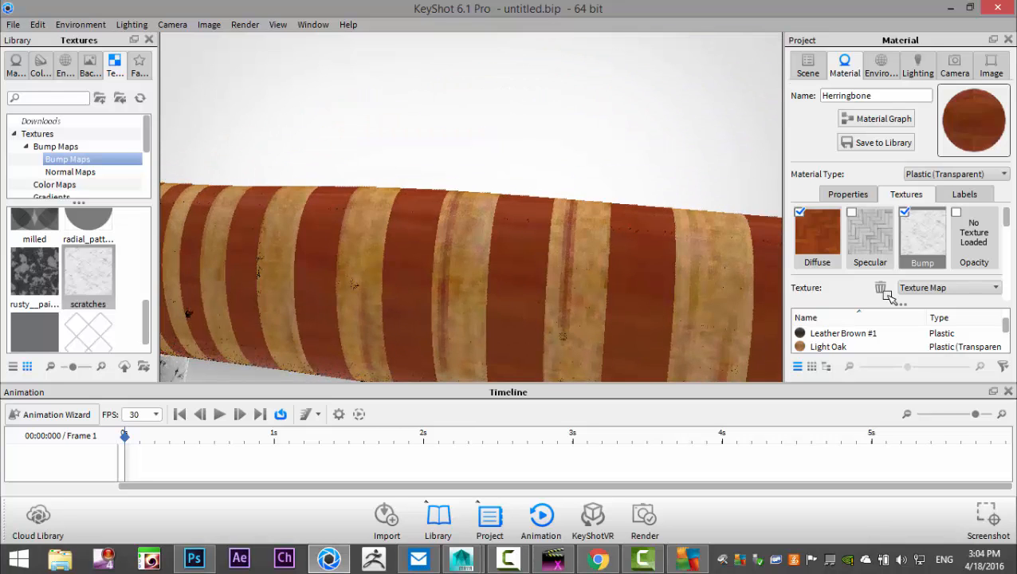
pyautogui.scroll(-3, 924, 291)
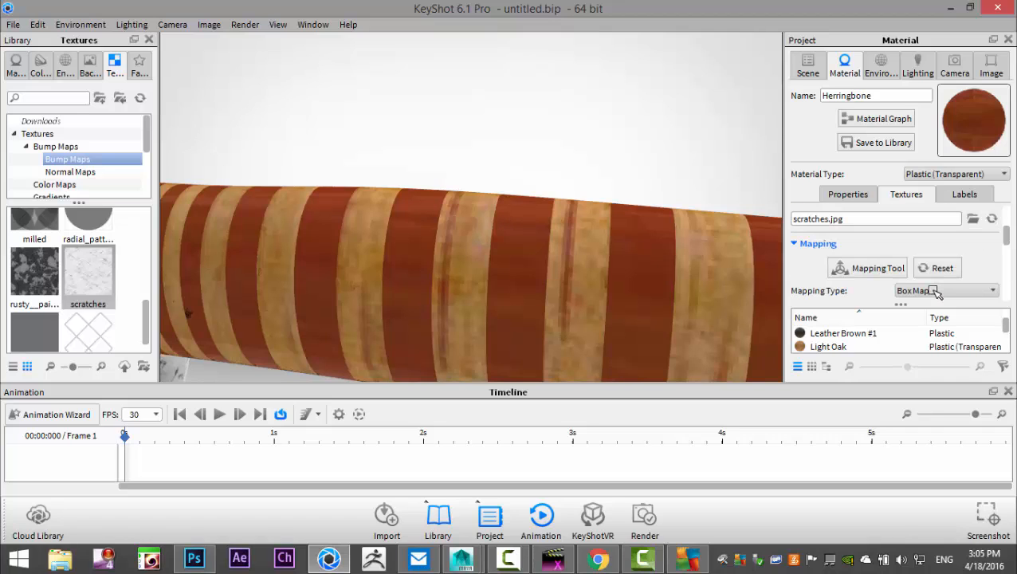
# Change the material type of the handle's Light Oak bands to Advanced and look through its properties
pyautogui.scroll(-5, 554, 266)
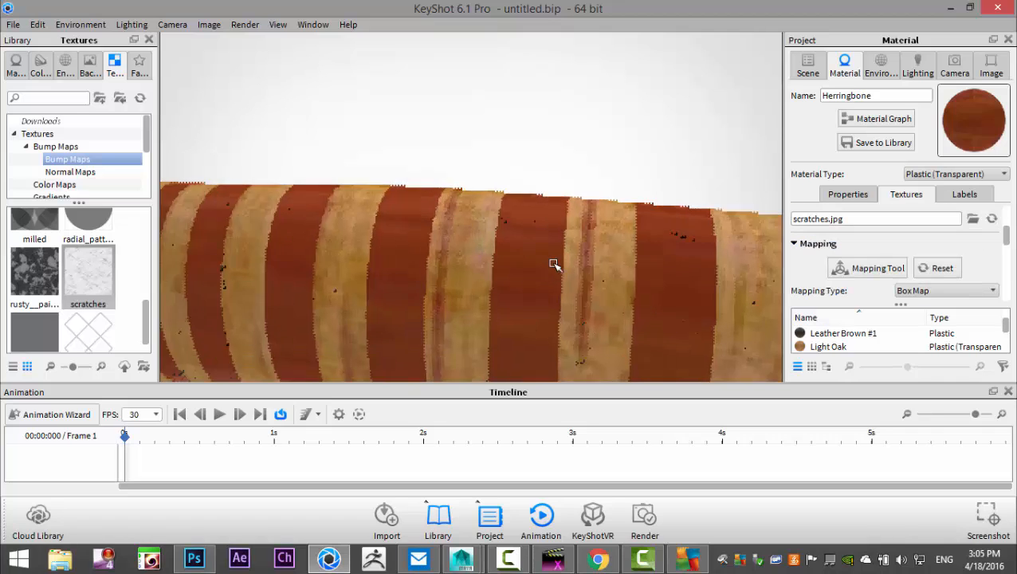
pyautogui.moveTo(545, 267); pyautogui.dragTo(524, 249)
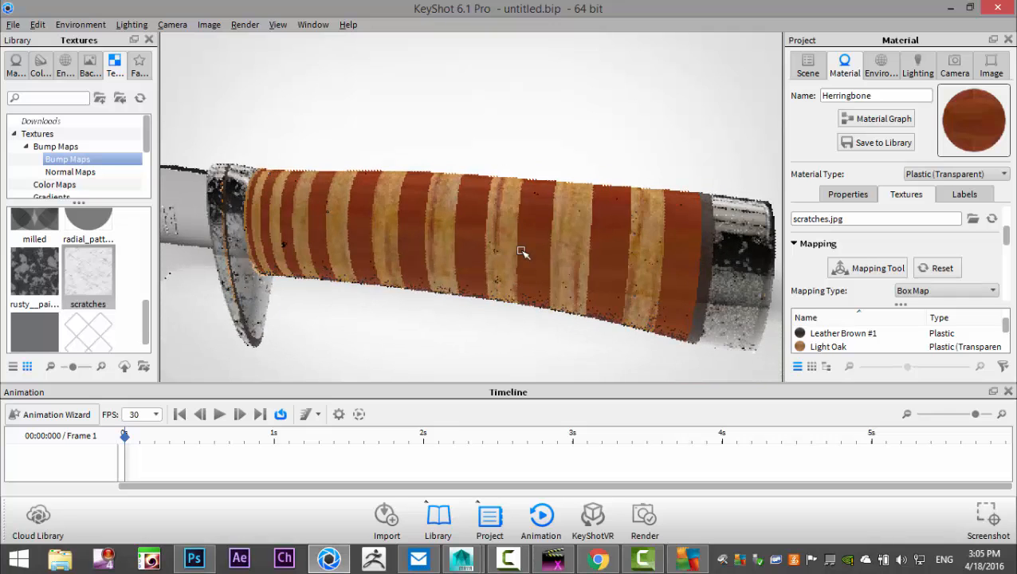
pyautogui.doubleClick(574, 223)
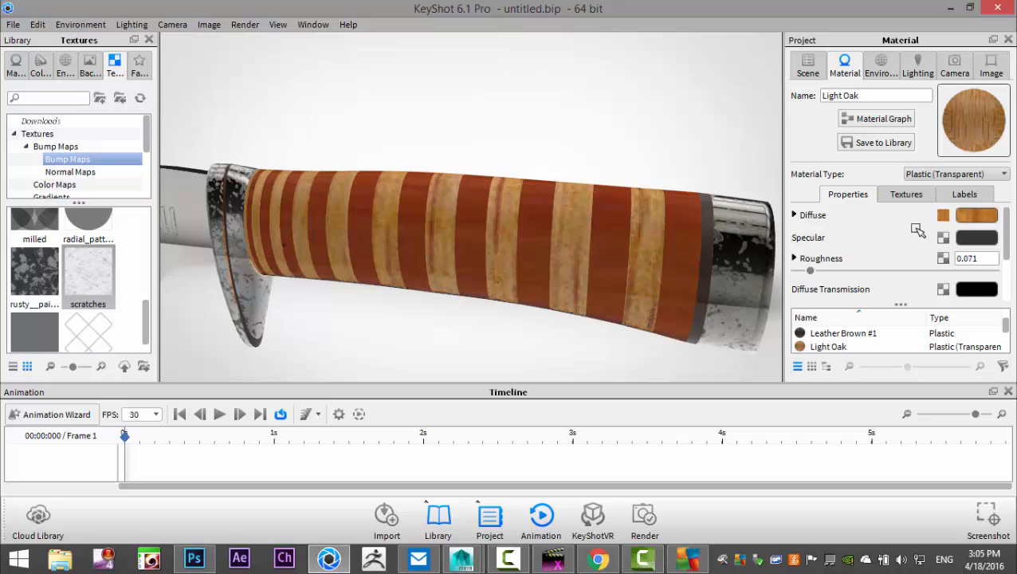
pyautogui.scroll(-3, 918, 230)
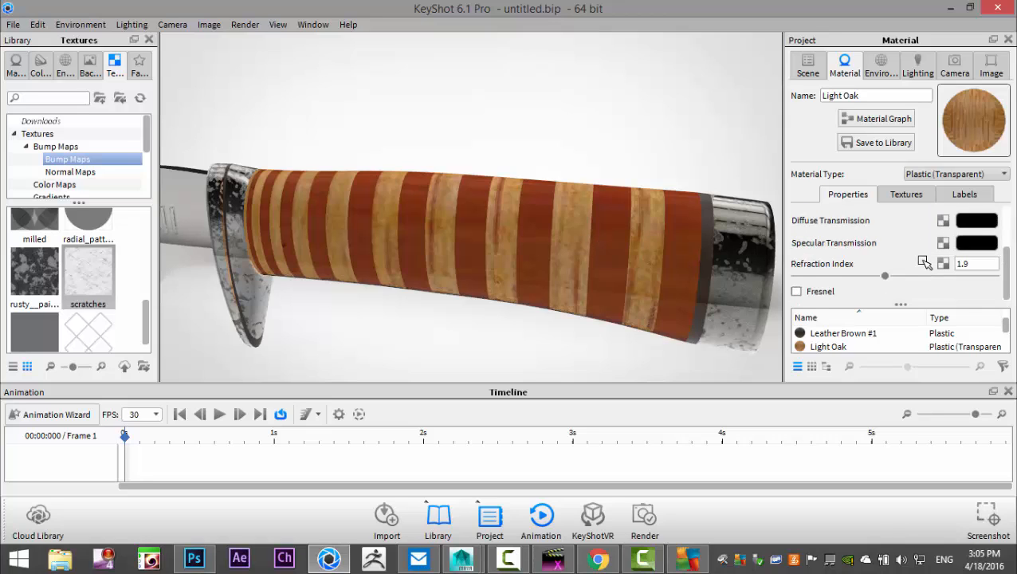
pyautogui.scroll(3, 925, 264)
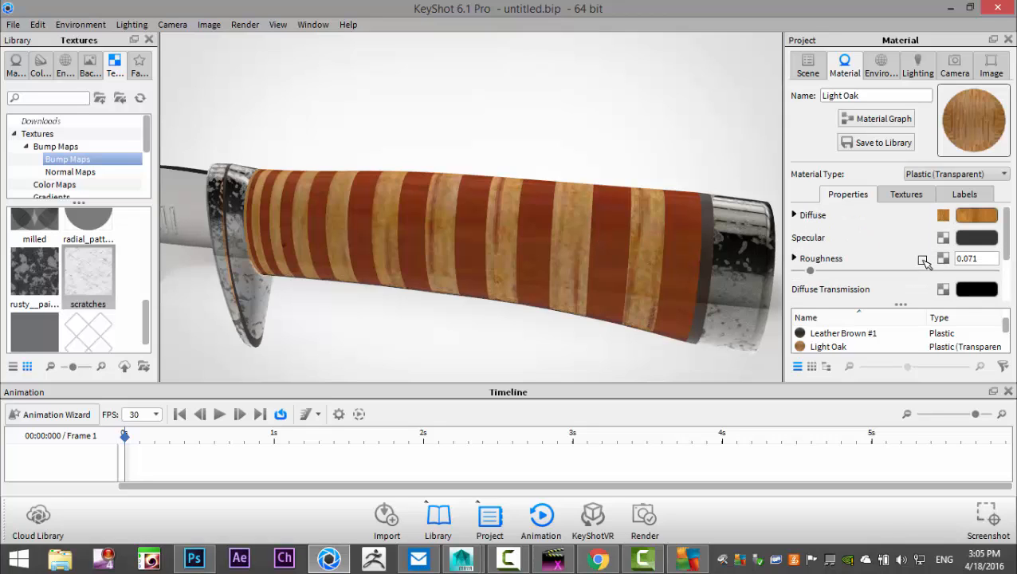
pyautogui.click(927, 175)
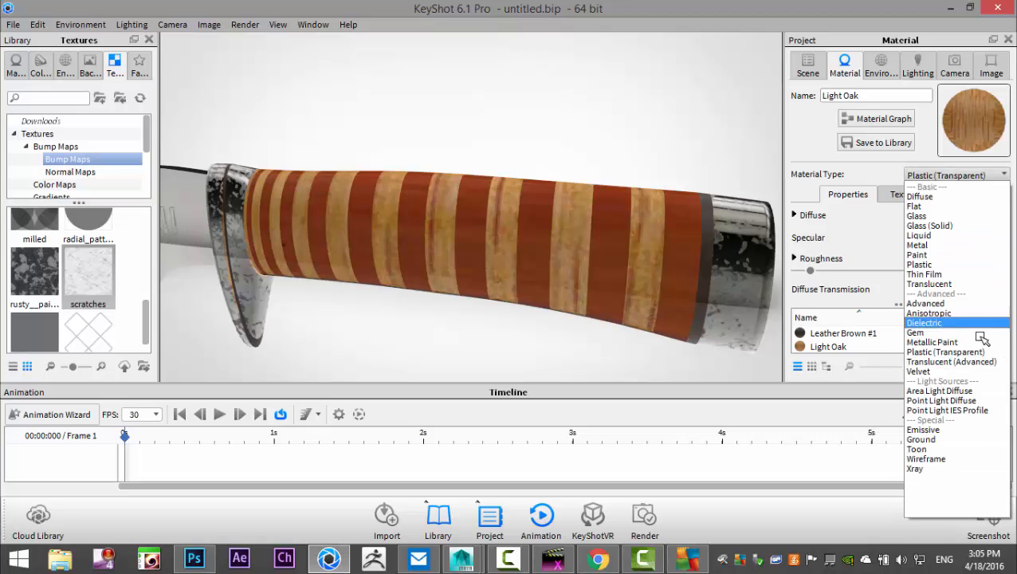
pyautogui.click(931, 305)
pyautogui.scroll(-4, 893, 261)
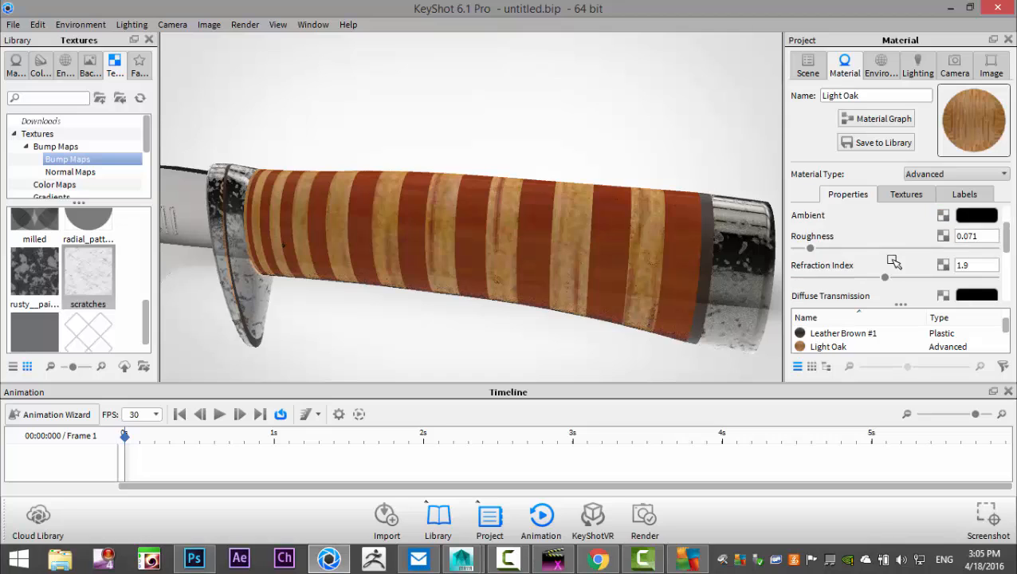
pyautogui.scroll(-1, 893, 262)
pyautogui.scroll(-2, 895, 267)
pyautogui.scroll(5, 901, 266)
# Shrink the Light Oak diffuse texture with the Mapping Tool so the handle's light bands show a finer grain
pyautogui.click(905, 195)
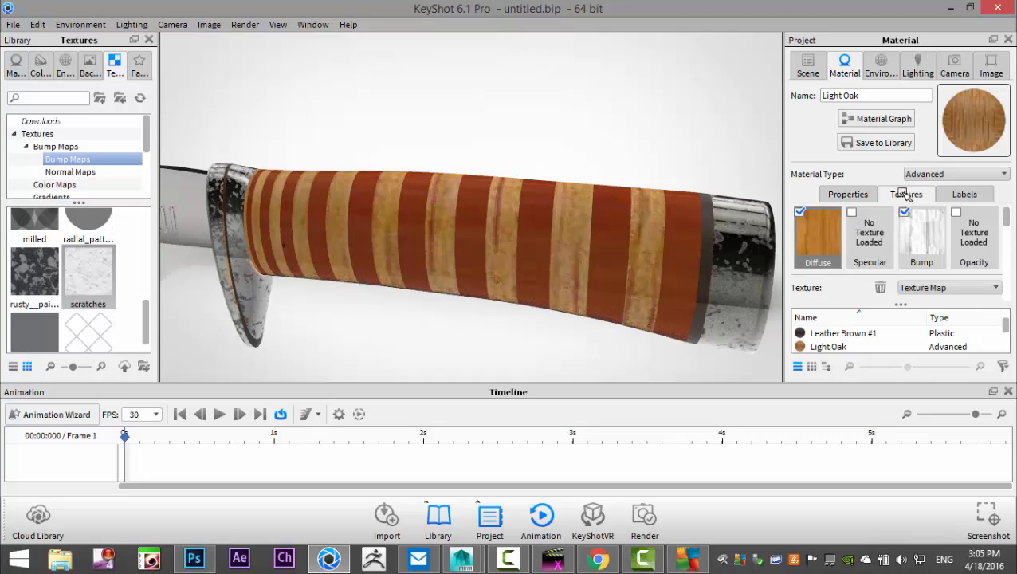
pyautogui.scroll(-3, 922, 247)
pyautogui.click(884, 266)
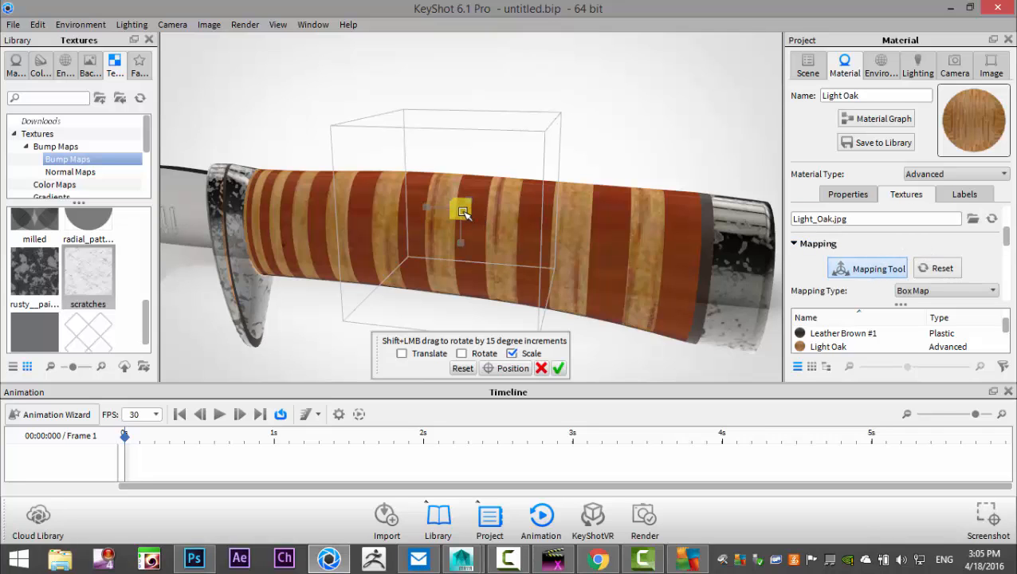
pyautogui.moveTo(431, 212); pyautogui.dragTo(363, 221)
pyautogui.moveTo(283, 241); pyautogui.dragTo(431, 234)
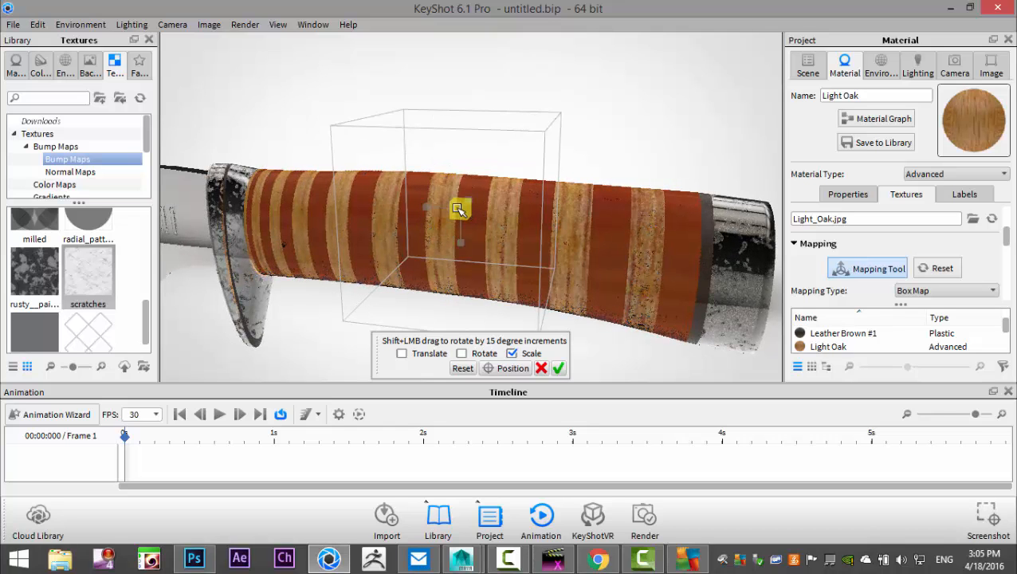
pyautogui.moveTo(257, 250); pyautogui.dragTo(428, 243)
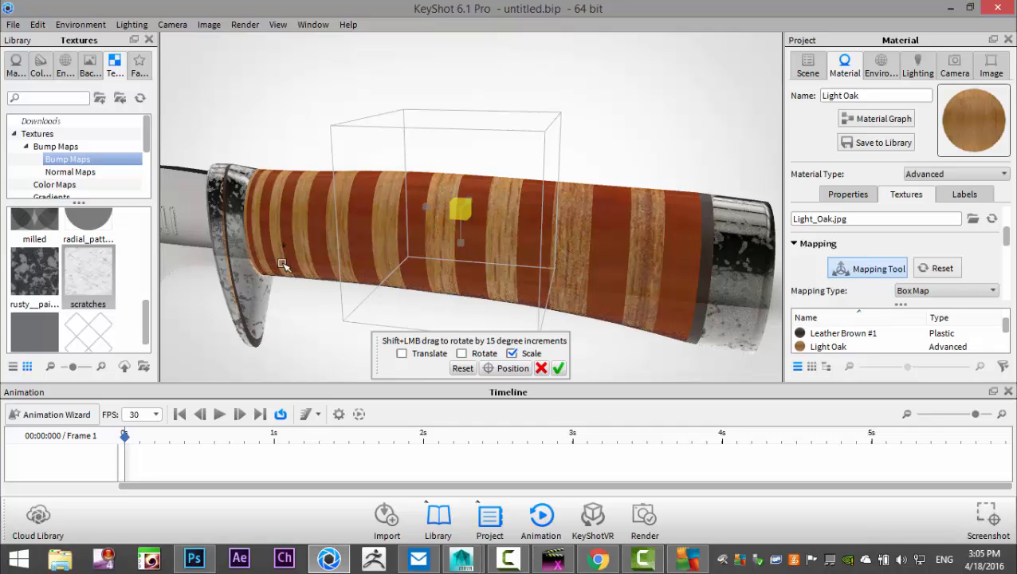
pyautogui.moveTo(282, 264); pyautogui.dragTo(263, 270)
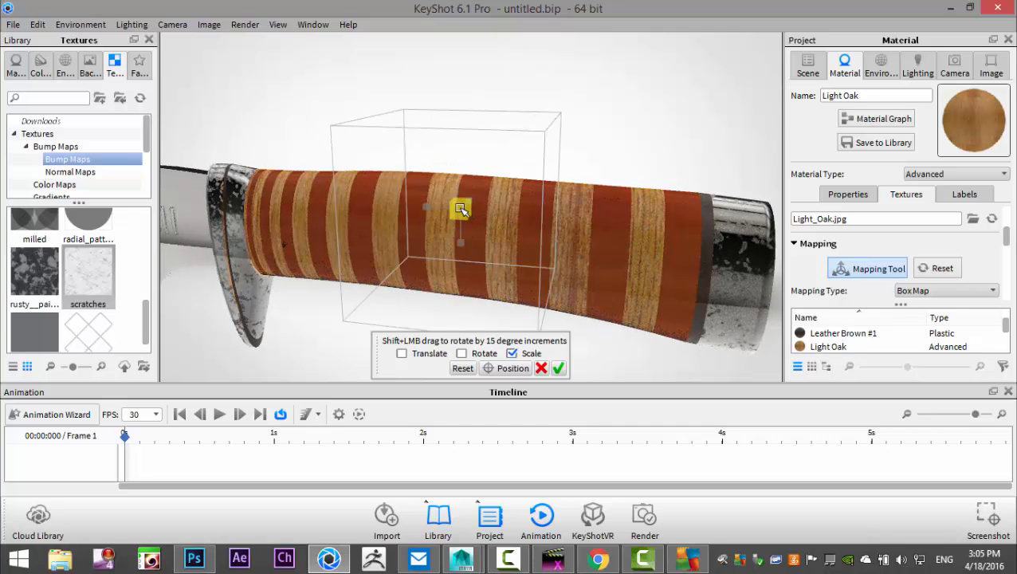
pyautogui.moveTo(237, 279); pyautogui.dragTo(239, 280)
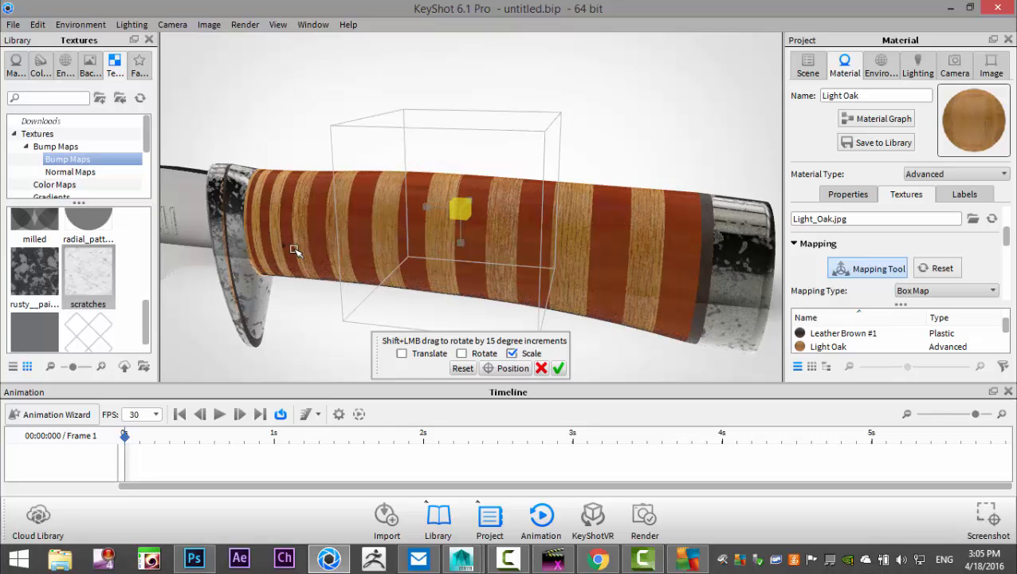
# Rotate the Light Oak texture with the Mapping Tool so the grain on the handle's light bands runs at a slant
pyautogui.click(462, 353)
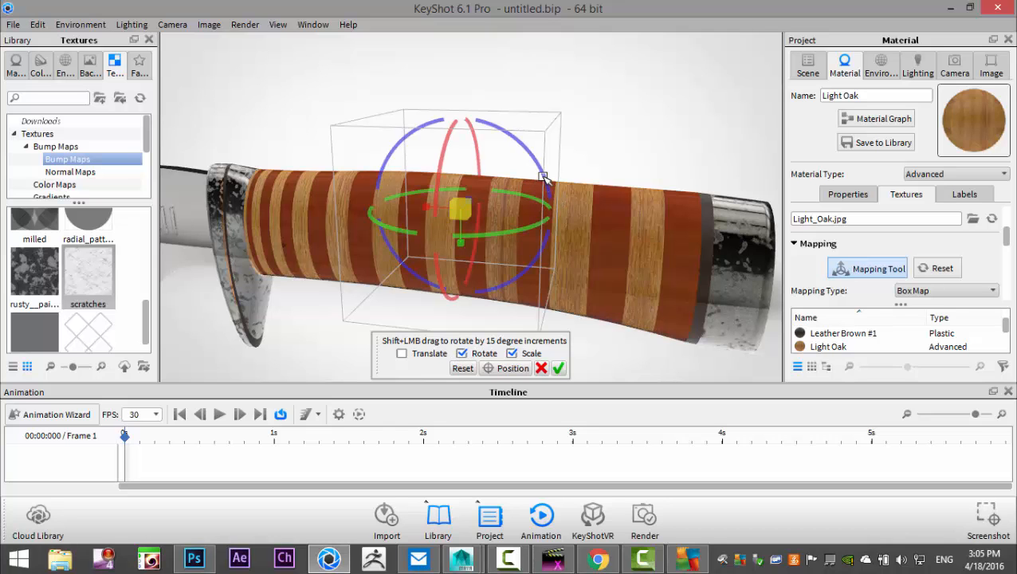
pyautogui.moveTo(543, 174); pyautogui.dragTo(526, 142)
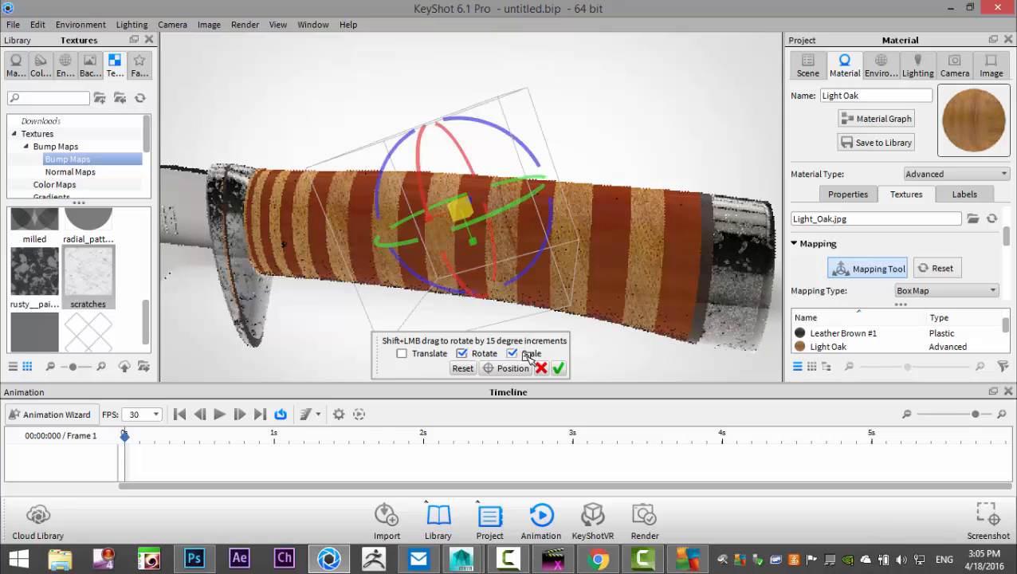
# Change the material type of the handle's red Herringbone bands to Advanced and look through its properties
pyautogui.doubleClick(611, 219)
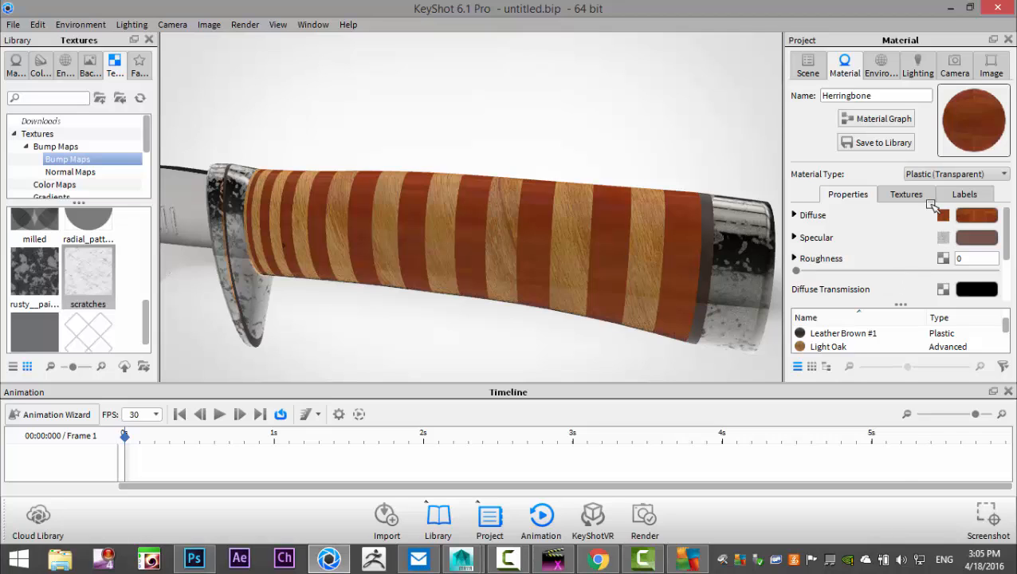
pyautogui.click(932, 176)
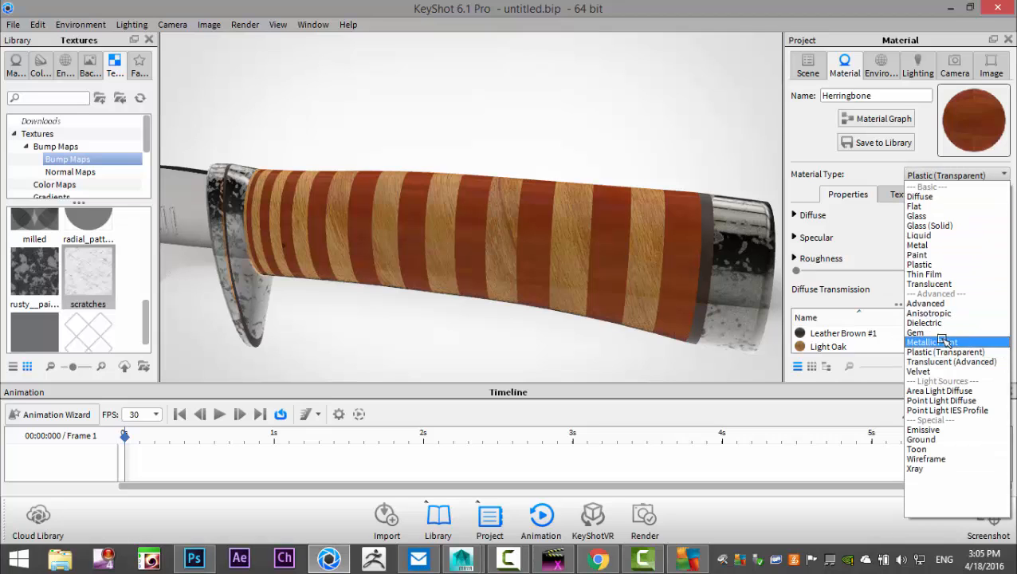
pyautogui.click(934, 303)
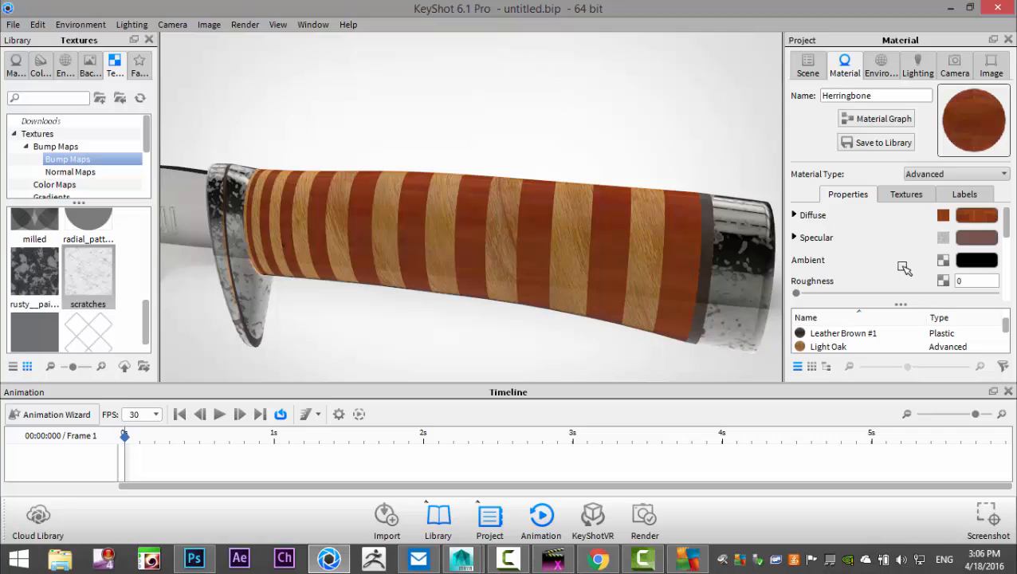
pyautogui.scroll(-6, 904, 268)
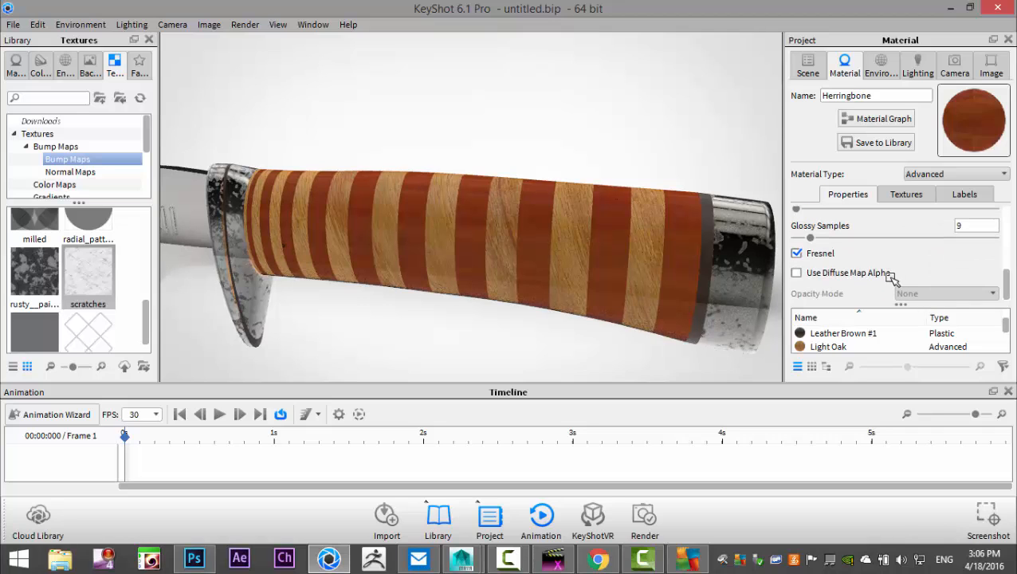
pyautogui.scroll(3, 890, 276)
# Rescale the red bands' herringbone texture with the Mapping Tool, rotate it to run diagonally across the handle, and apply the mapping
pyautogui.click(903, 196)
pyautogui.scroll(-2, 907, 247)
pyautogui.click(877, 269)
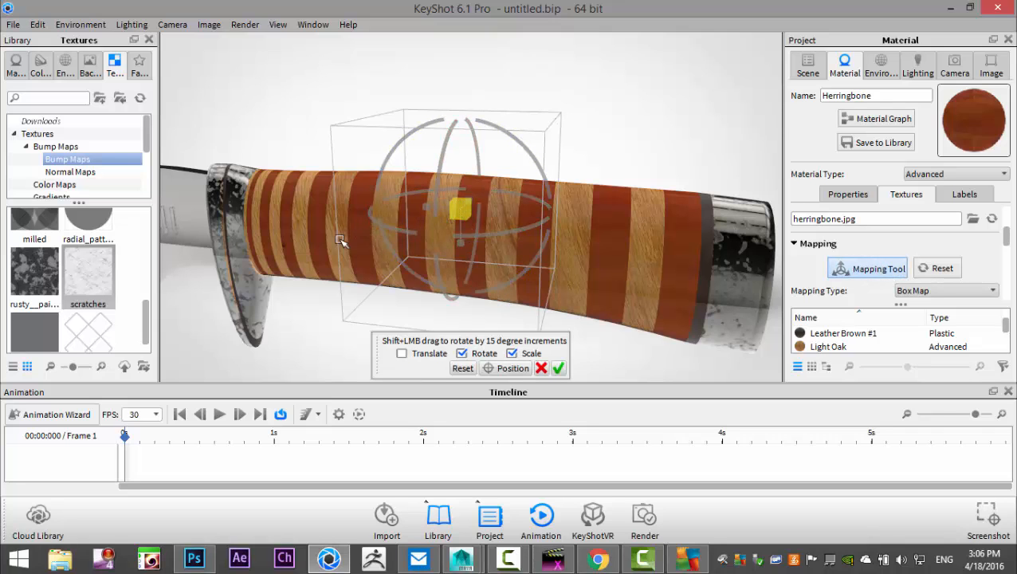
pyautogui.moveTo(333, 233); pyautogui.dragTo(365, 224)
pyautogui.moveTo(460, 209); pyautogui.dragTo(432, 218)
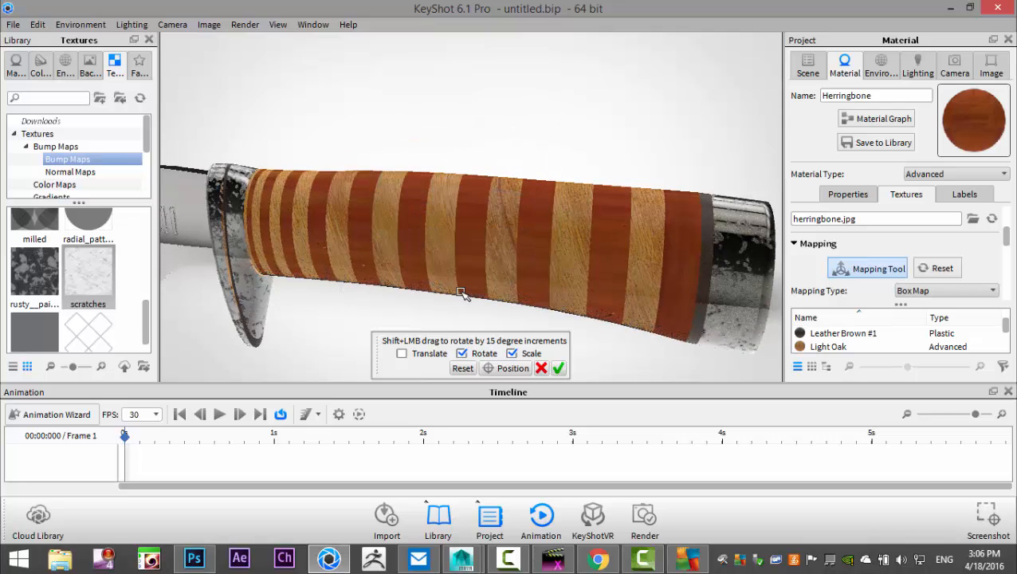
pyautogui.moveTo(547, 186); pyautogui.dragTo(514, 95)
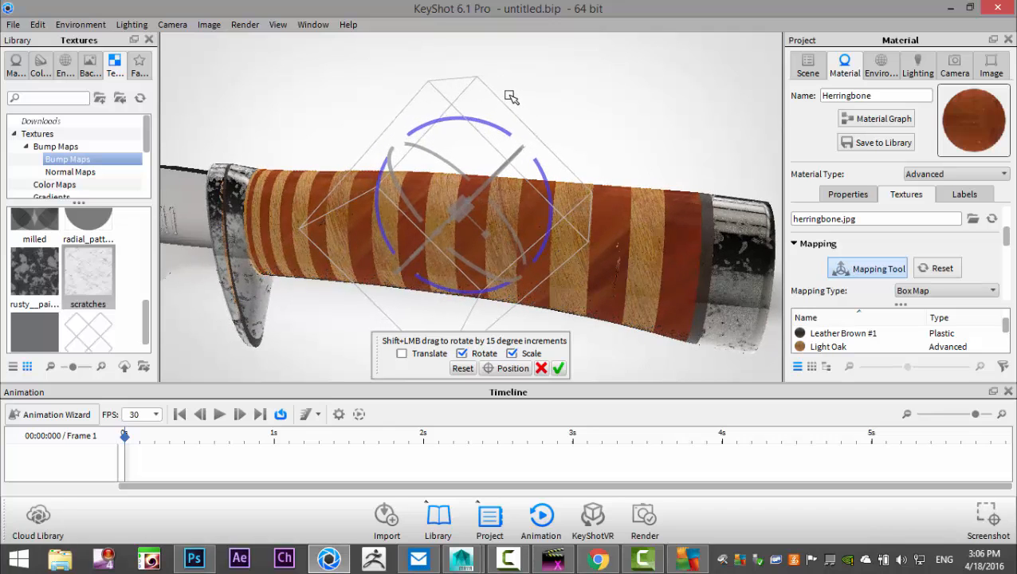
pyautogui.click(559, 369)
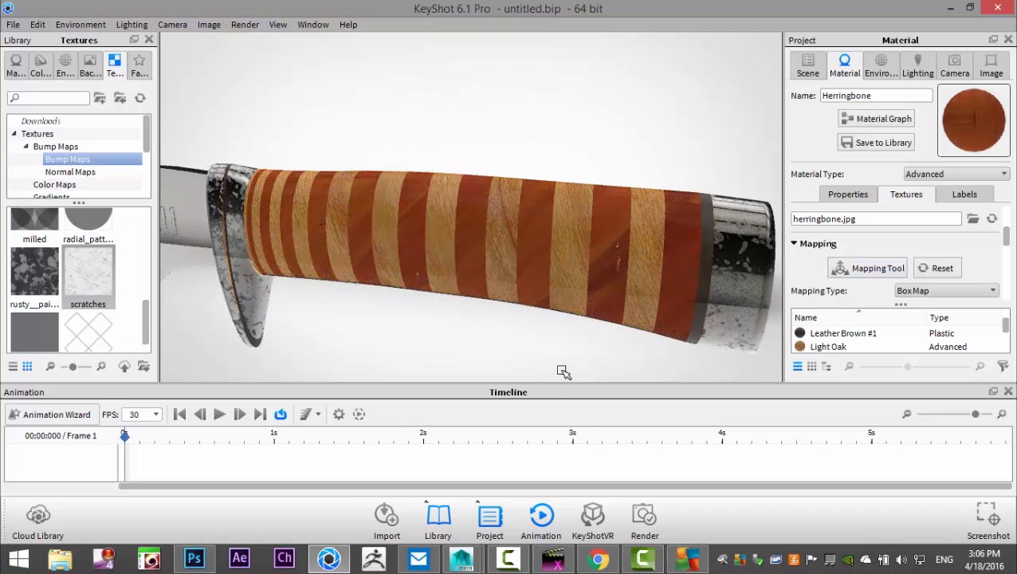
# Switch the scene lighting to the Full Simulation preset and turn off Interior Mode
pyautogui.scroll(-5, 589, 171)
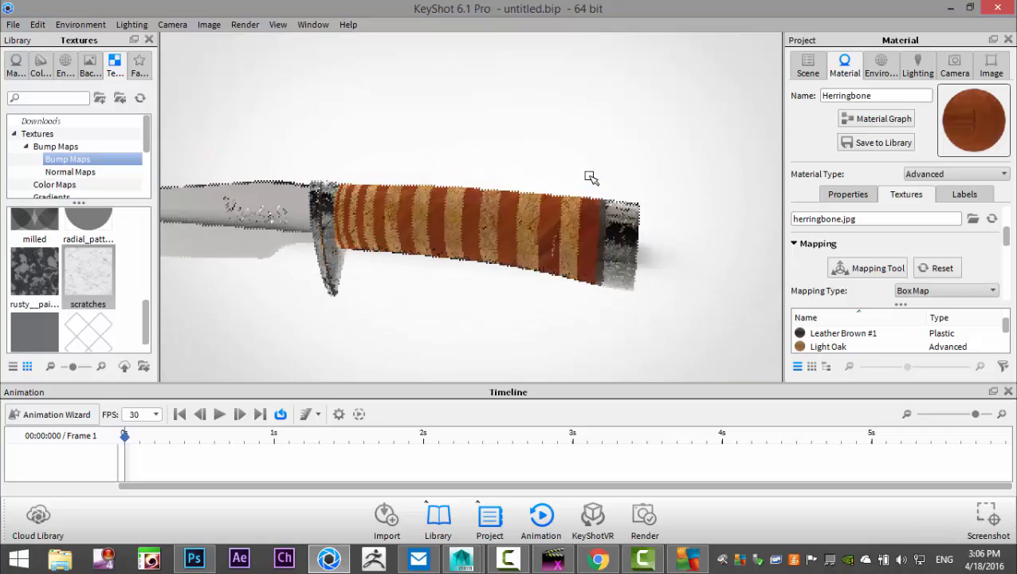
pyautogui.moveTo(539, 295)
pyautogui.mouseDown()
pyautogui.moveTo(484, 263)
pyautogui.moveTo(410, 245)
pyautogui.moveTo(701, 263)
pyautogui.moveTo(547, 307)
pyautogui.moveTo(543, 195)
pyautogui.moveTo(513, 270)
pyautogui.moveTo(654, 328)
pyautogui.moveTo(544, 314)
pyautogui.mouseUp()
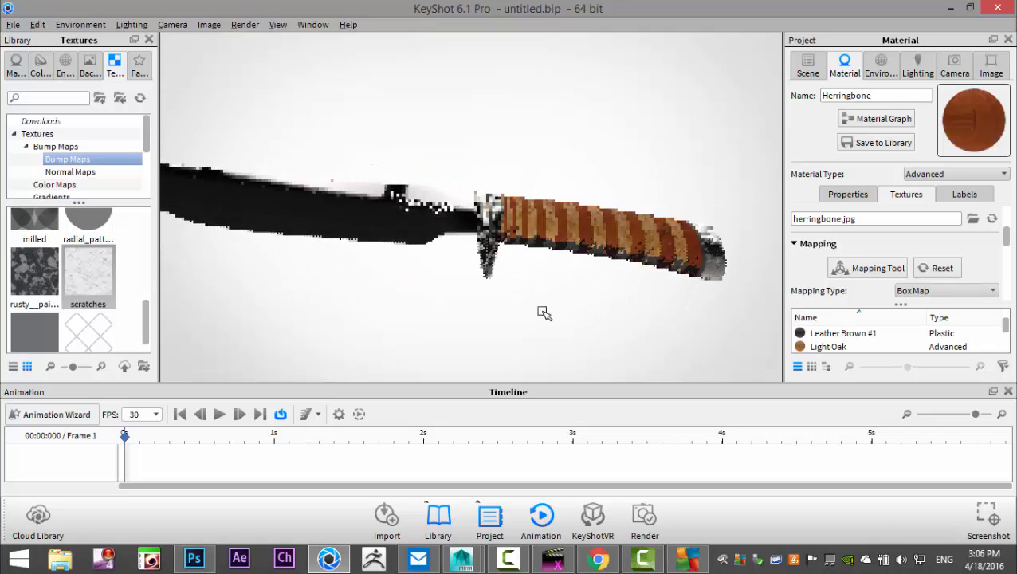
pyautogui.click(171, 25)
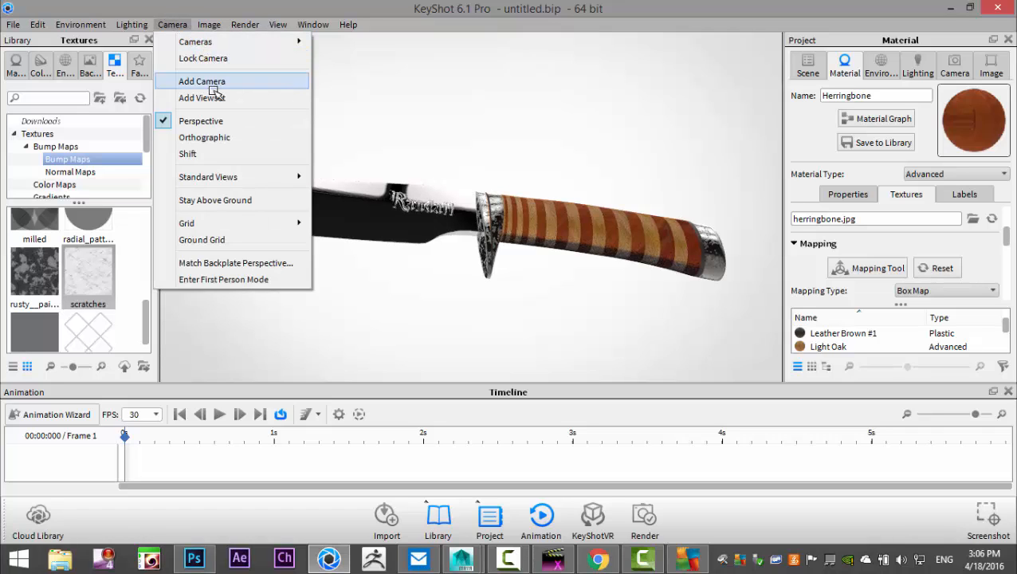
pyautogui.moveTo(225, 178)
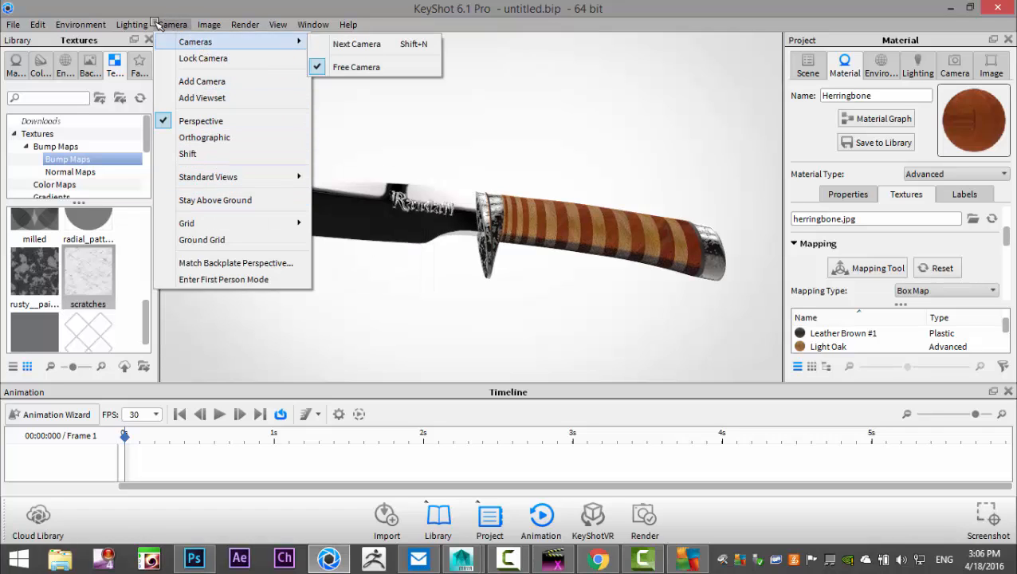
pyautogui.moveTo(211, 20)
pyautogui.moveTo(138, 26)
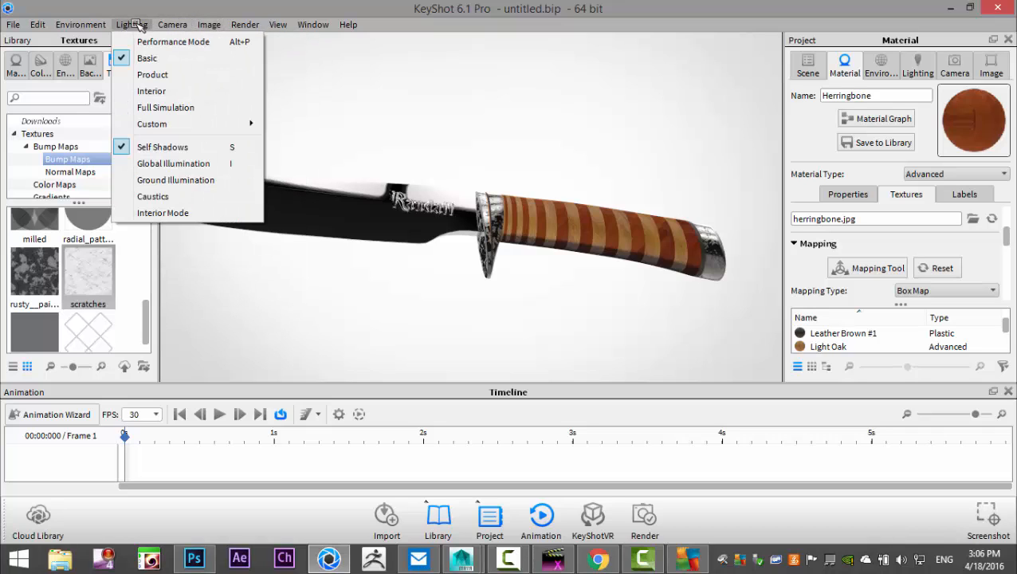
pyautogui.click(166, 108)
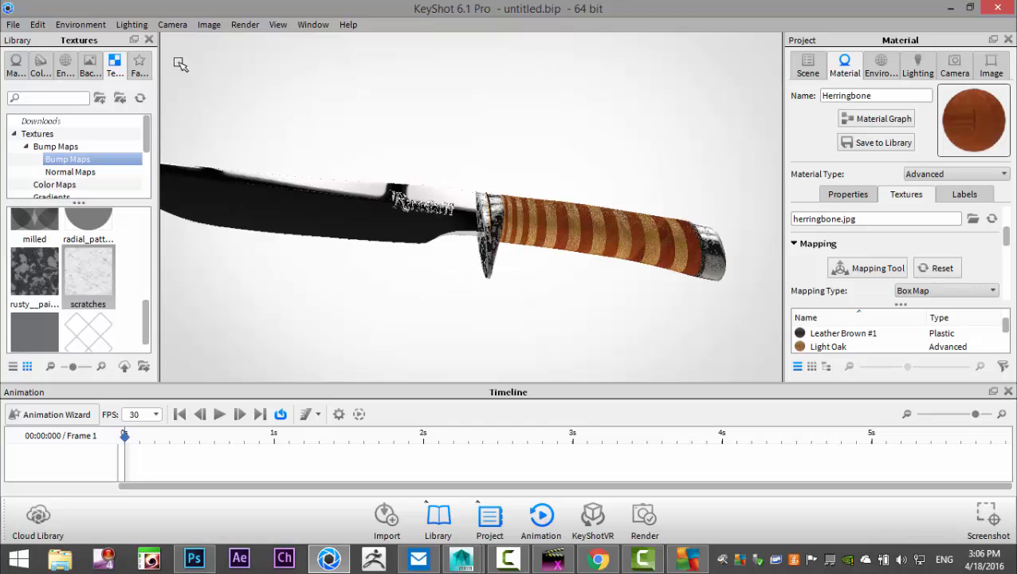
pyautogui.click(131, 24)
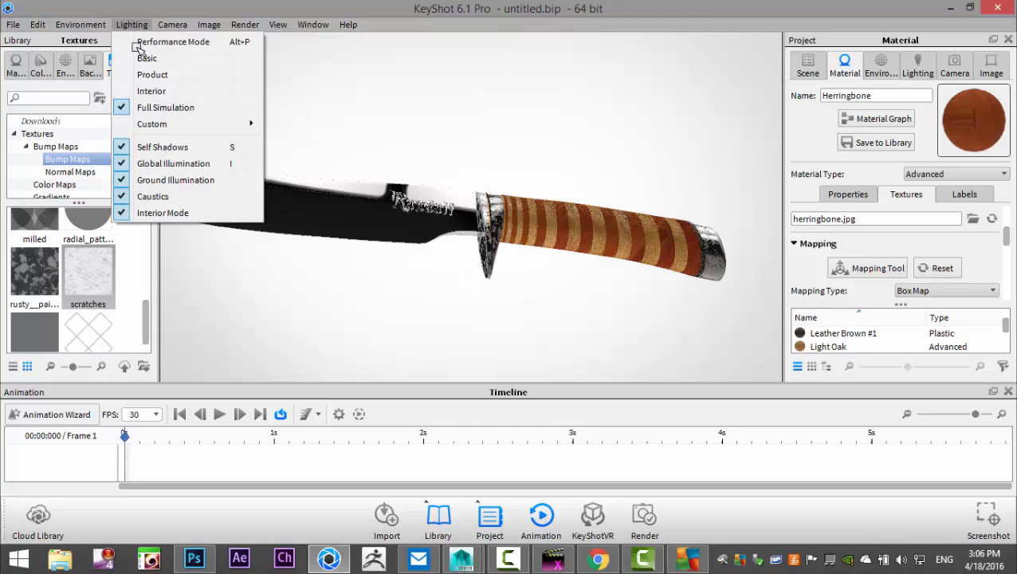
pyautogui.click(185, 214)
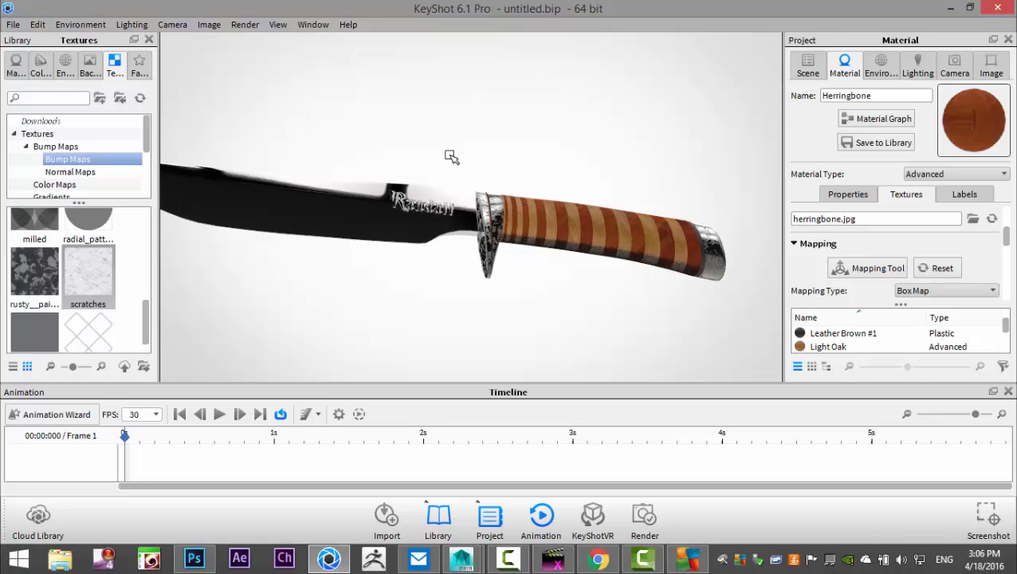
# Look over the whole knife and examine the project's lighting, camera and image settings
pyautogui.moveTo(347, 256); pyautogui.dragTo(544, 263)
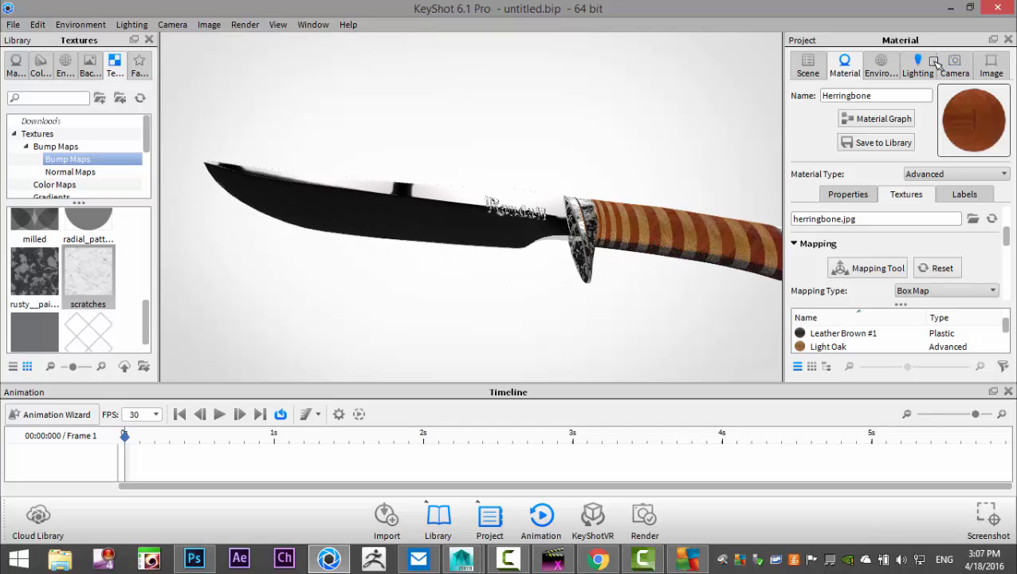
pyautogui.click(919, 63)
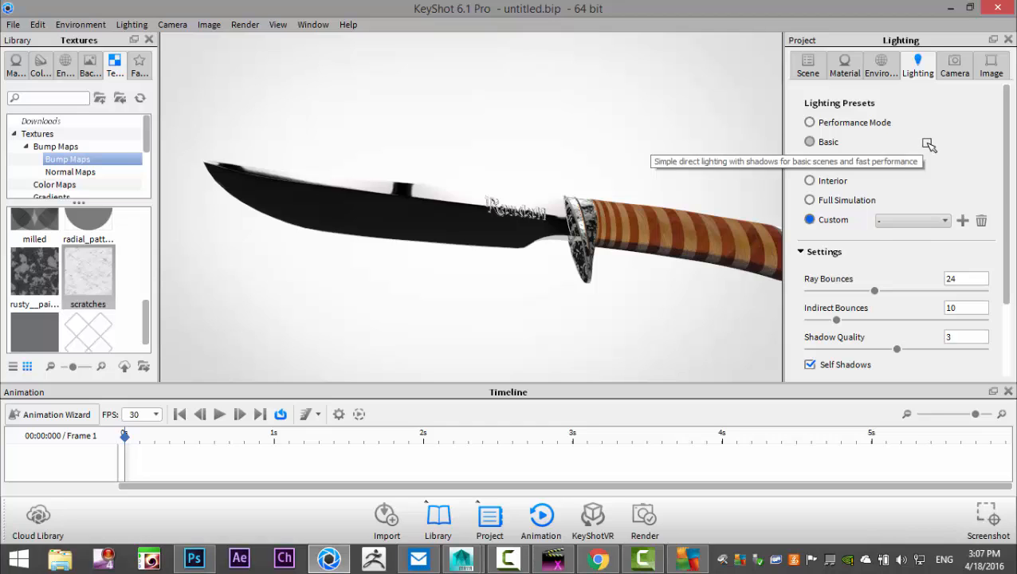
pyautogui.scroll(-1, 931, 172)
pyautogui.scroll(1, 934, 190)
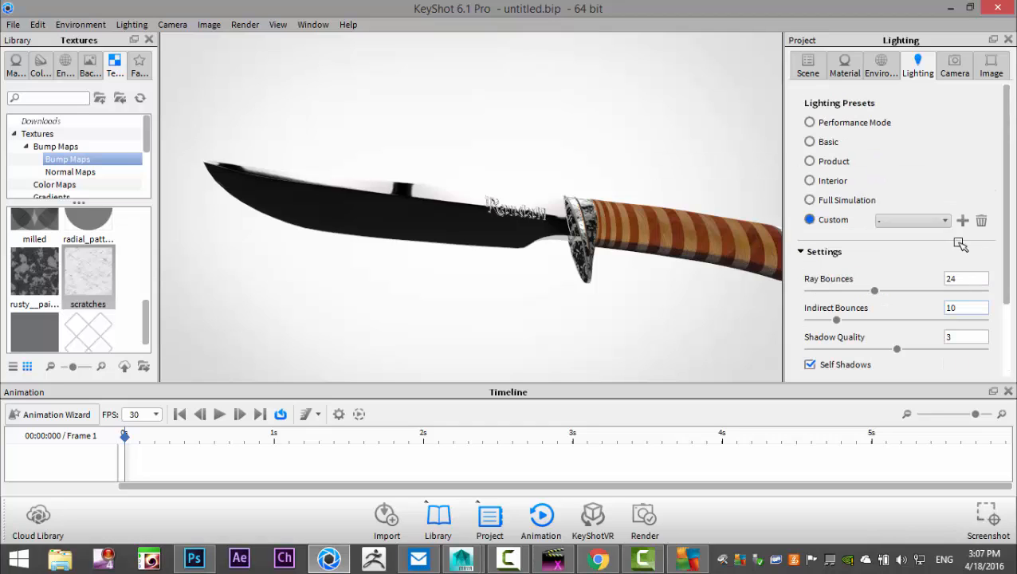
pyautogui.click(956, 68)
pyautogui.click(994, 69)
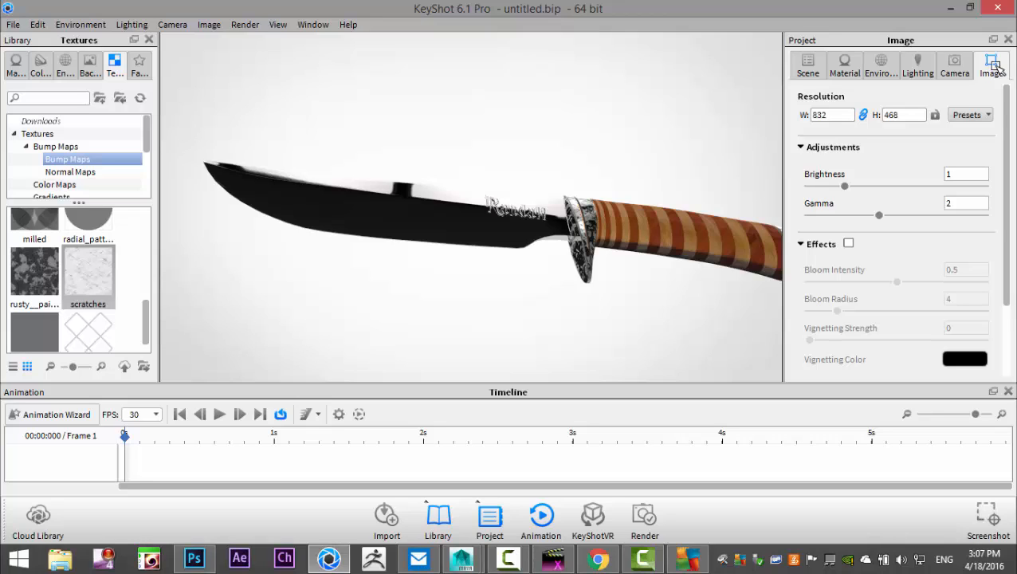
pyautogui.click(927, 72)
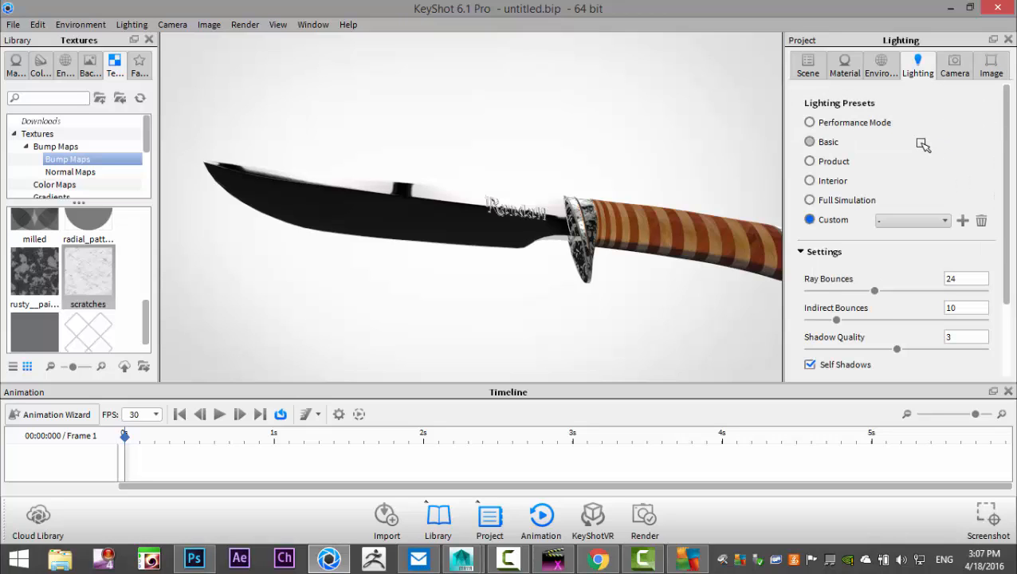
# Replace the backplate with a dark red background colour of RGB 60, 24, 24 and turn the knife to check its blade
pyautogui.click(872, 62)
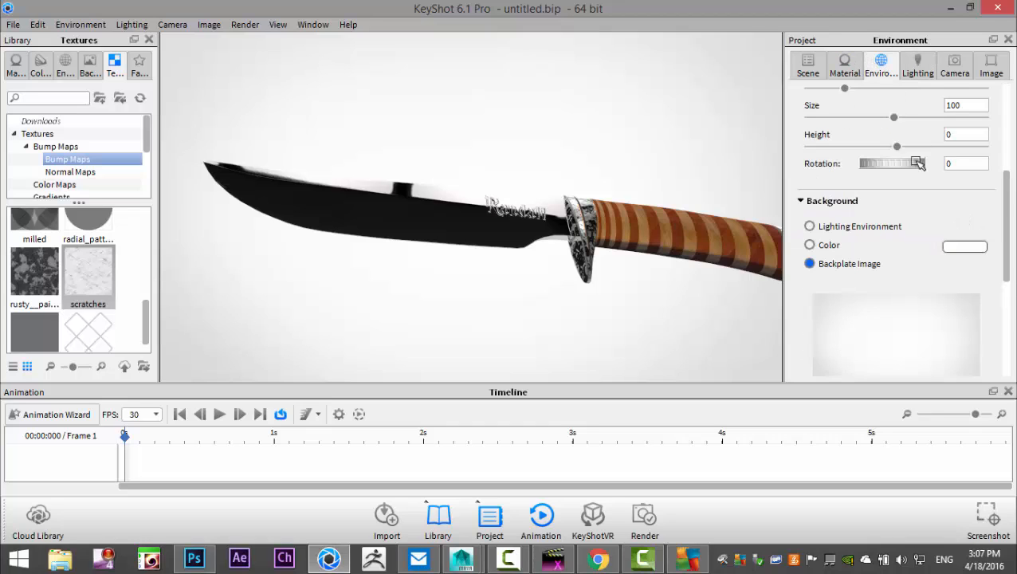
pyautogui.click(810, 244)
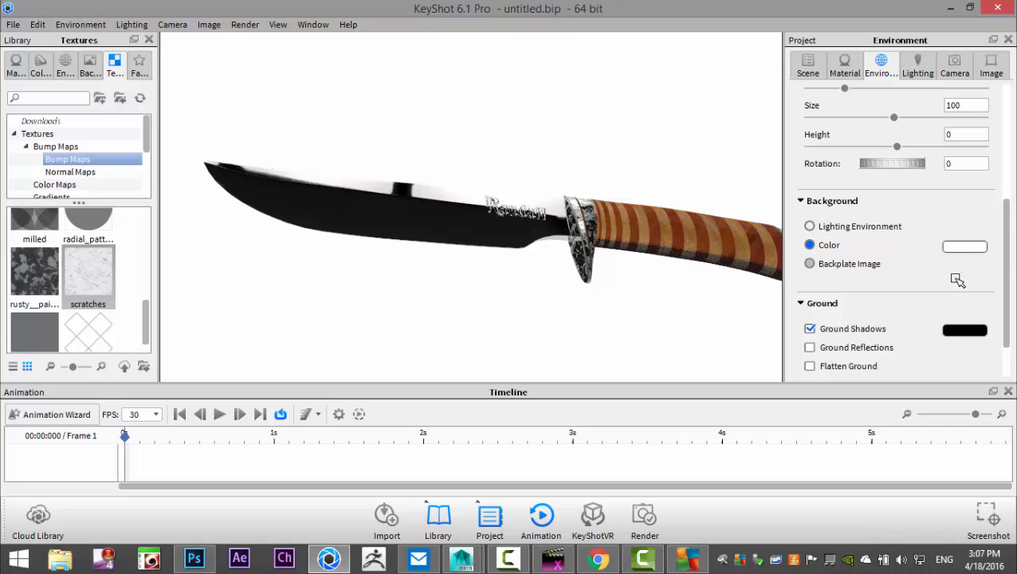
pyautogui.click(964, 248)
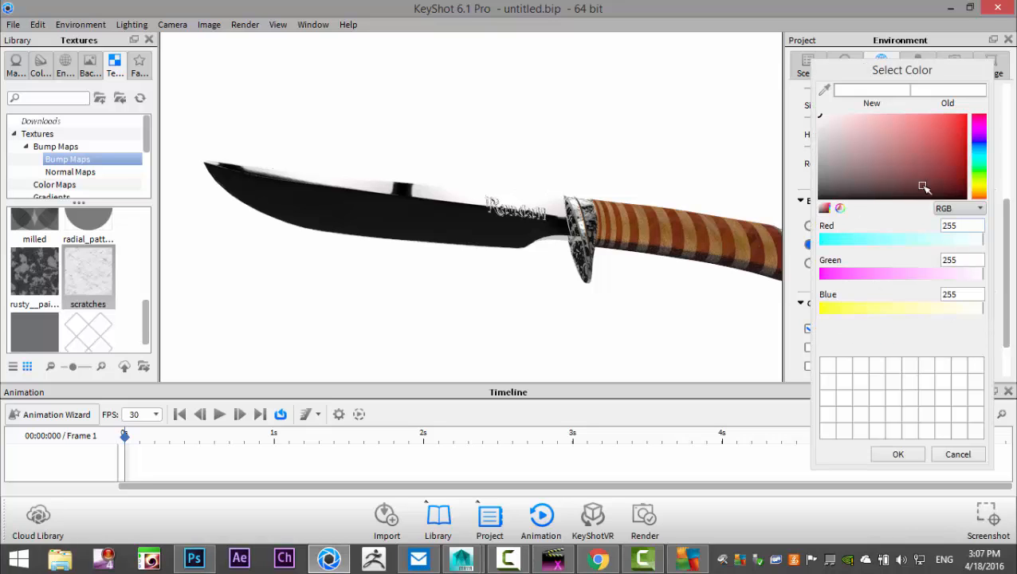
pyautogui.moveTo(915, 155)
pyautogui.mouseDown()
pyautogui.moveTo(925, 168)
pyautogui.moveTo(917, 156)
pyautogui.mouseUp()
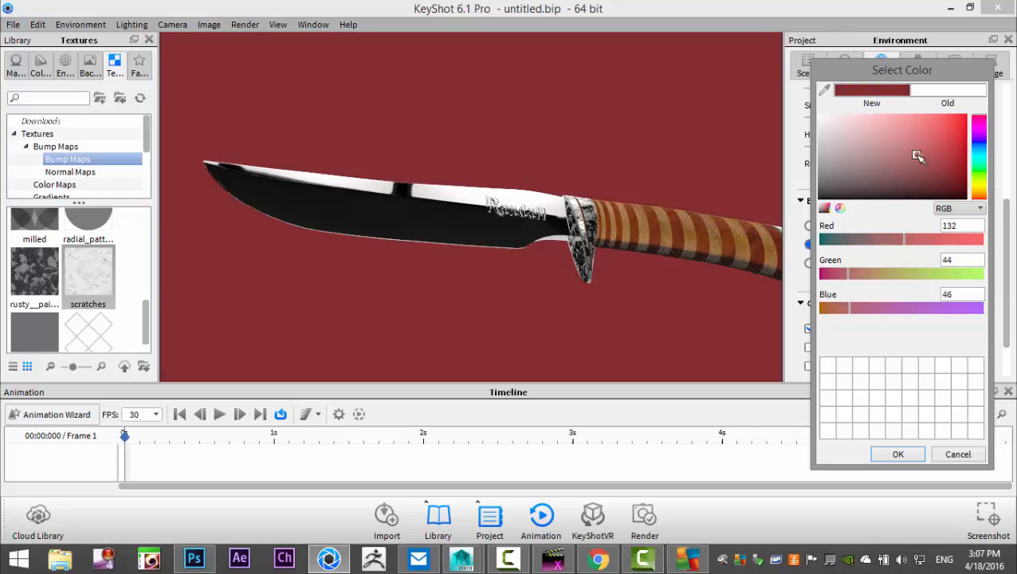
pyautogui.moveTo(918, 157); pyautogui.dragTo(904, 180)
pyautogui.moveTo(439, 244); pyautogui.dragTo(606, 292)
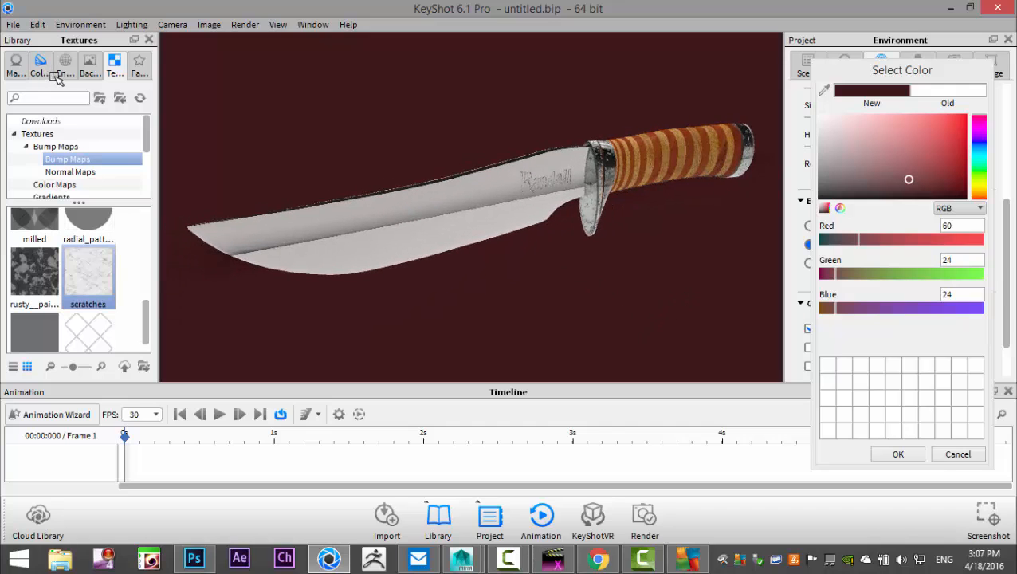
# Light the knife with the second environment in the library's Interior environments, the one beginning with Dosch-Ap
pyautogui.click(65, 64)
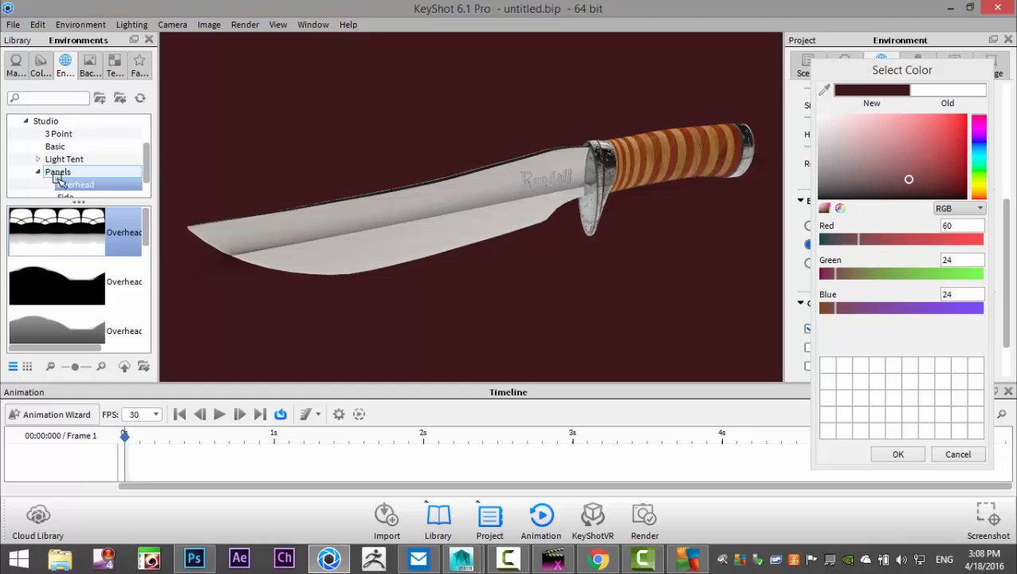
pyautogui.scroll(2, 80, 143)
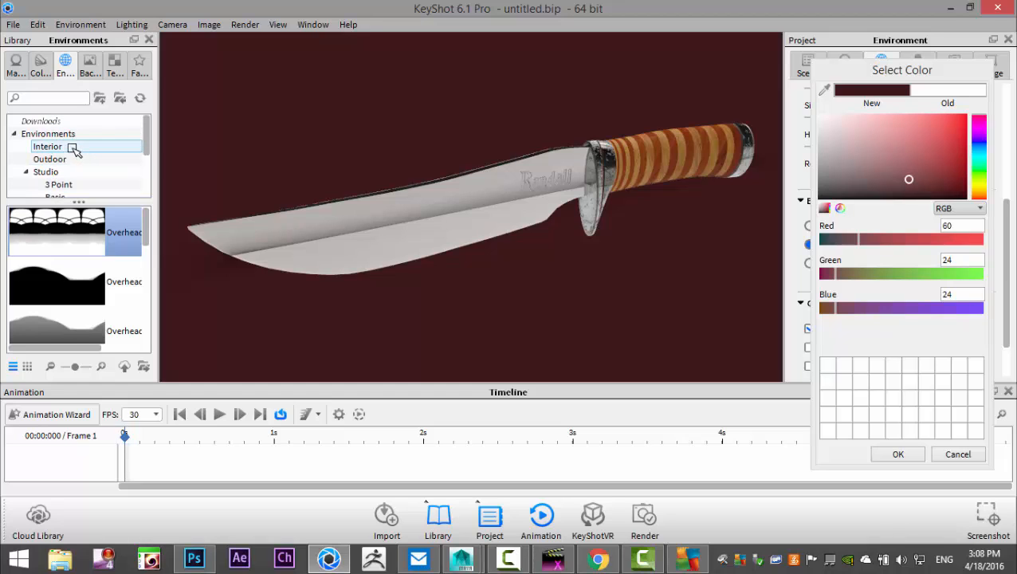
pyautogui.click(69, 147)
pyautogui.moveTo(83, 283); pyautogui.dragTo(302, 143)
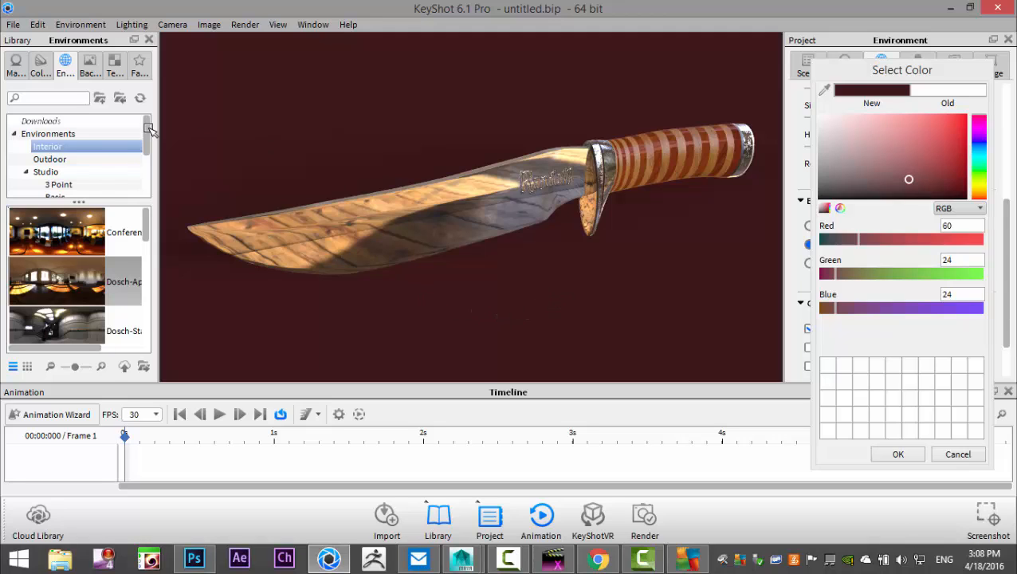
# Apply the white solid vignette image from the Studio backplates as the scene background and reframe the knife
pyautogui.click(90, 64)
pyautogui.moveTo(37, 315); pyautogui.dragTo(364, 319)
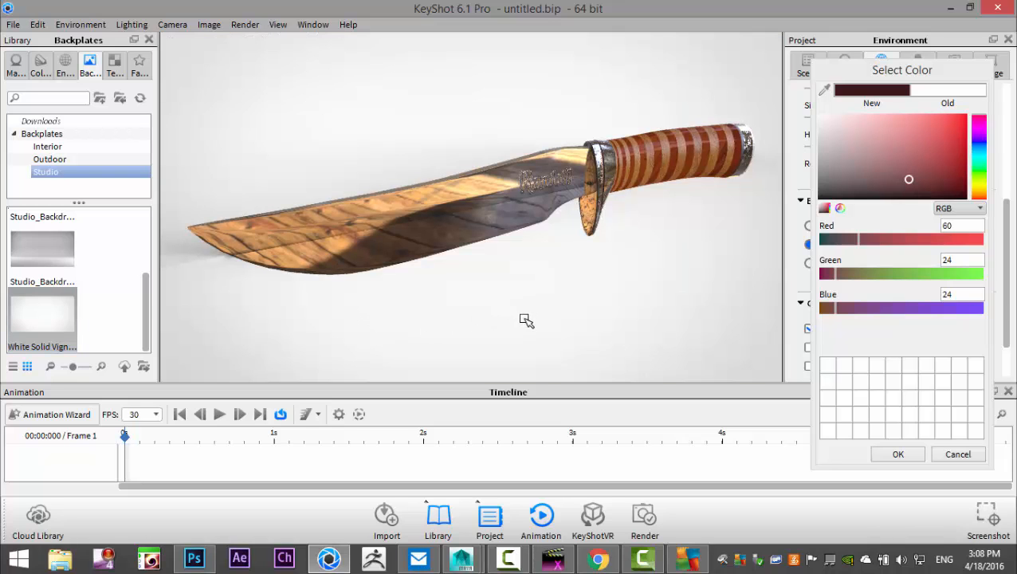
pyautogui.scroll(3, 533, 296)
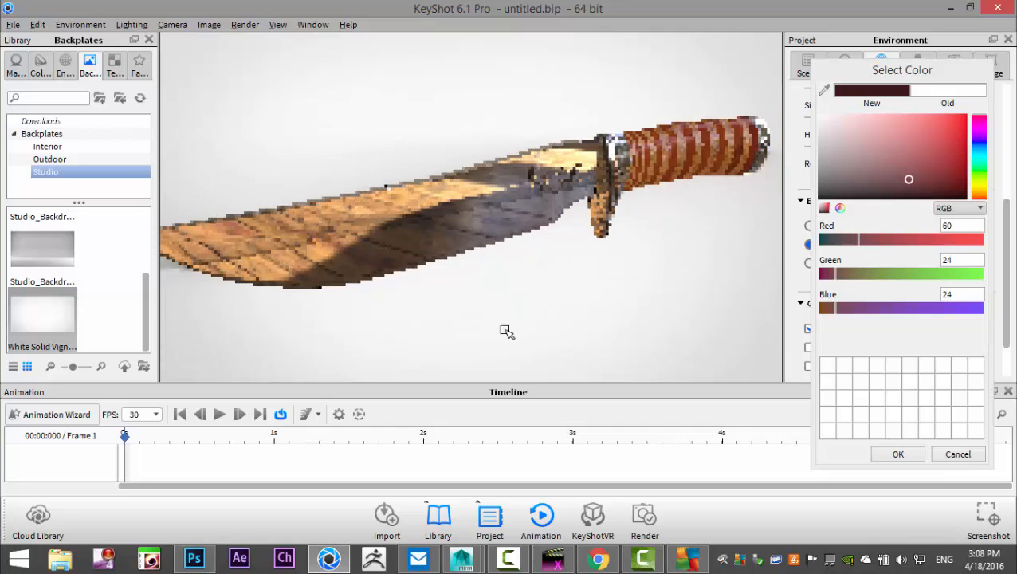
pyautogui.moveTo(507, 332)
pyautogui.mouseDown()
pyautogui.moveTo(563, 313)
pyautogui.moveTo(498, 346)
pyautogui.mouseUp()
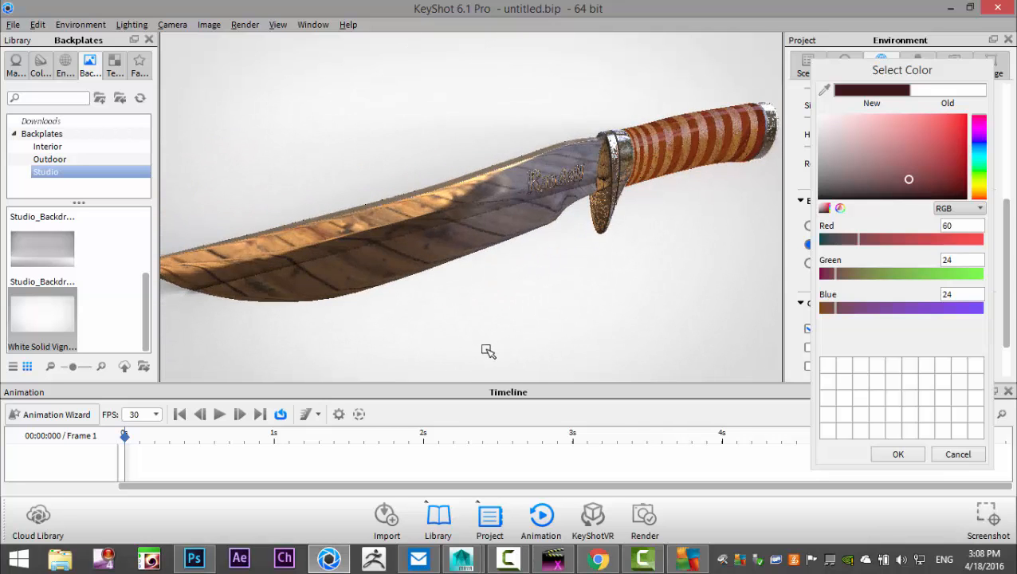
pyautogui.scroll(-3, 516, 349)
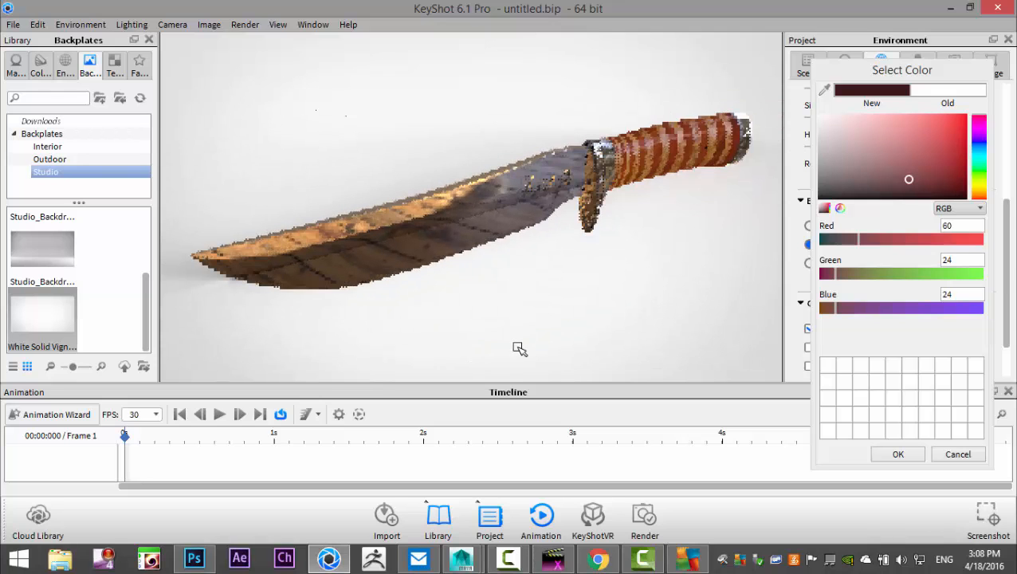
# Tilt the knife into its final perspective view and light the scene with the Full Simulation preset, with caustics turned off
pyautogui.moveTo(520, 345); pyautogui.dragTo(538, 326)
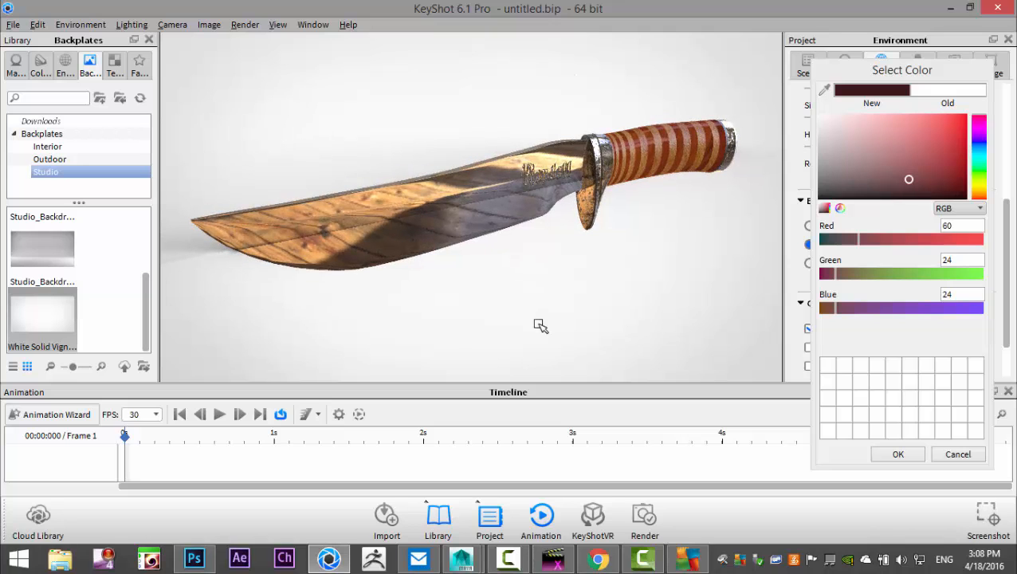
pyautogui.moveTo(540, 325); pyautogui.dragTo(566, 293)
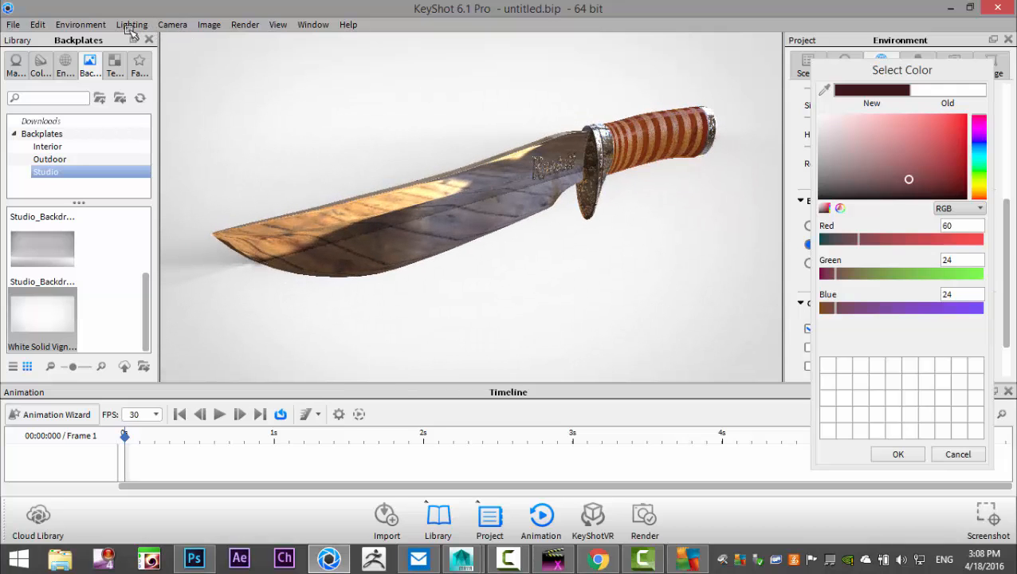
pyautogui.click(180, 24)
pyautogui.moveTo(132, 25)
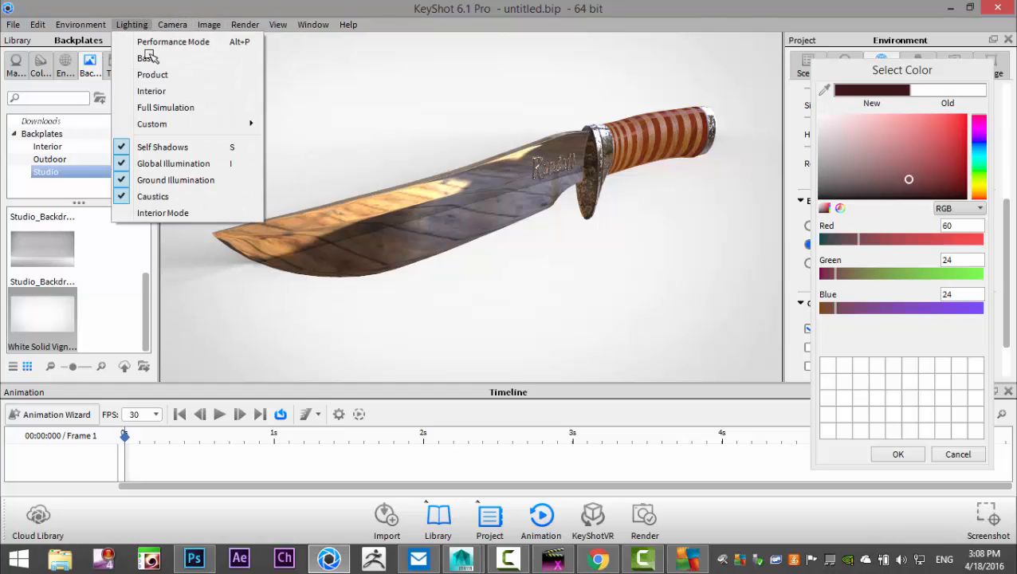
pyautogui.click(179, 109)
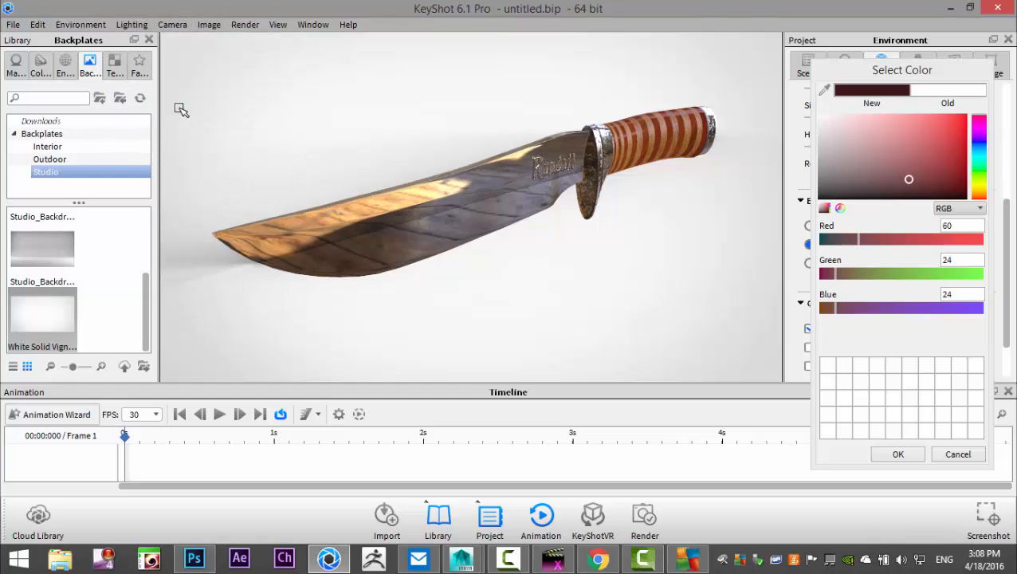
pyautogui.click(137, 24)
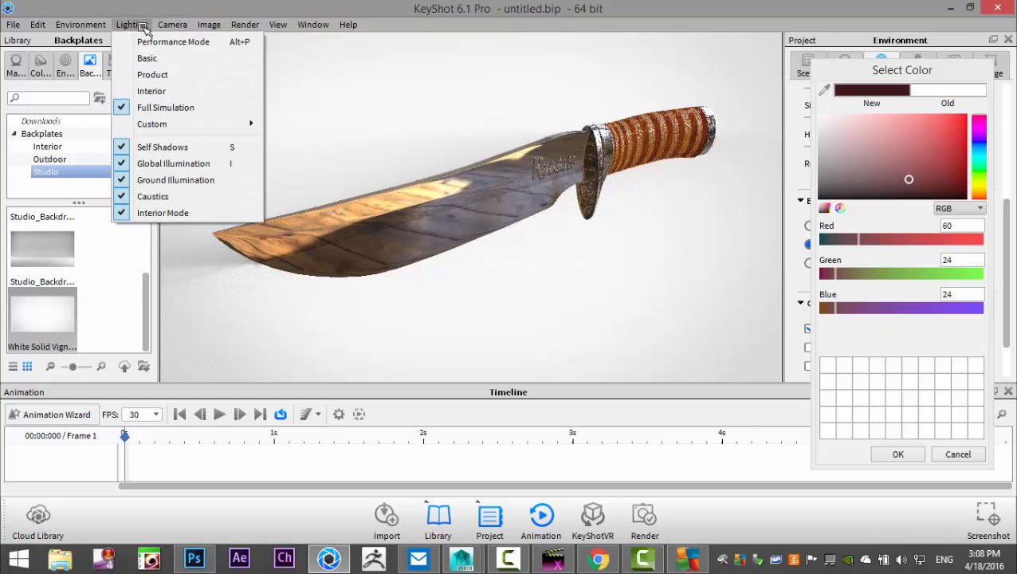
pyautogui.click(166, 197)
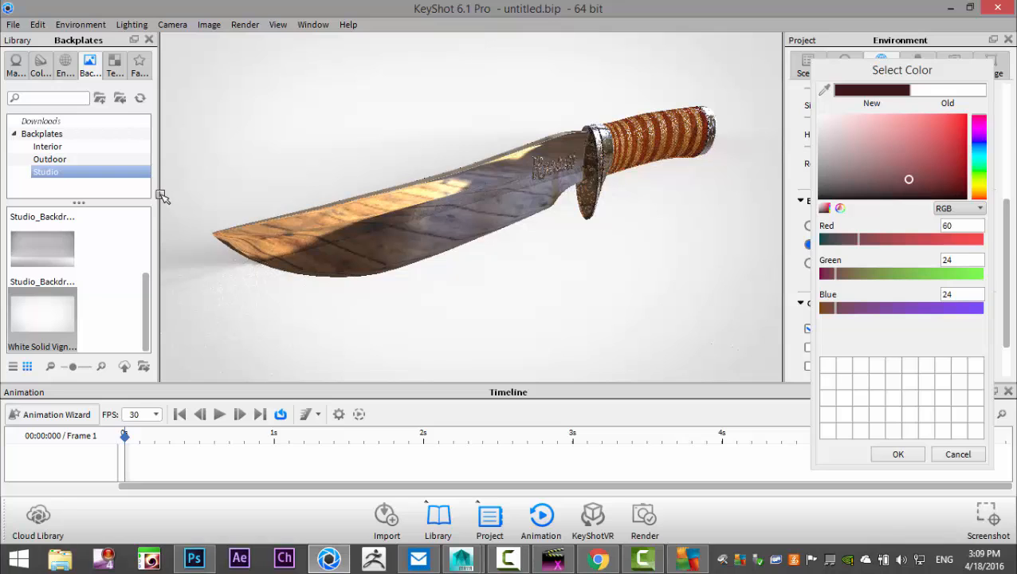
# Set up a still image render named KnifePerspective with the Desktop as its output folder
pyautogui.click(246, 25)
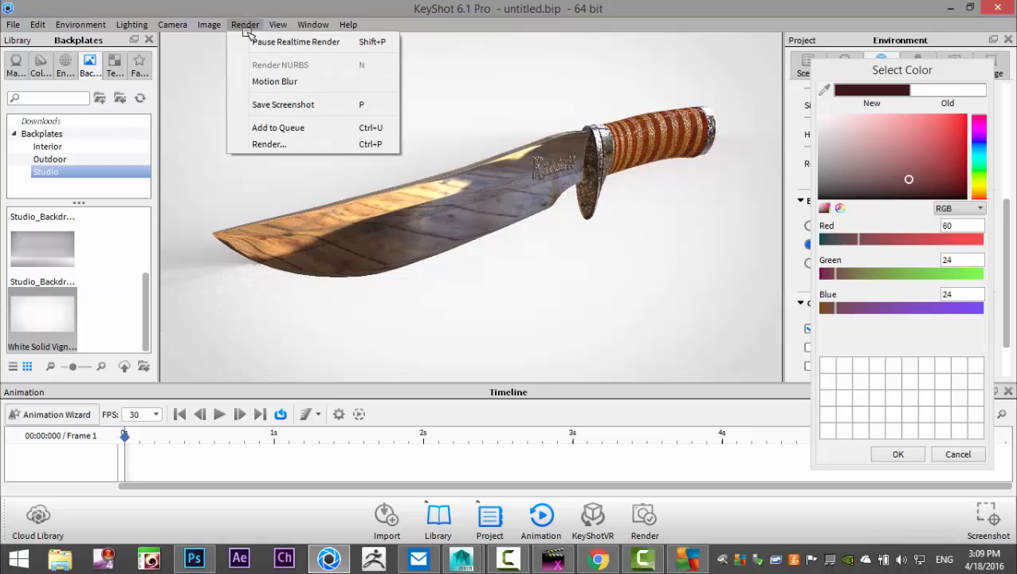
pyautogui.click(290, 146)
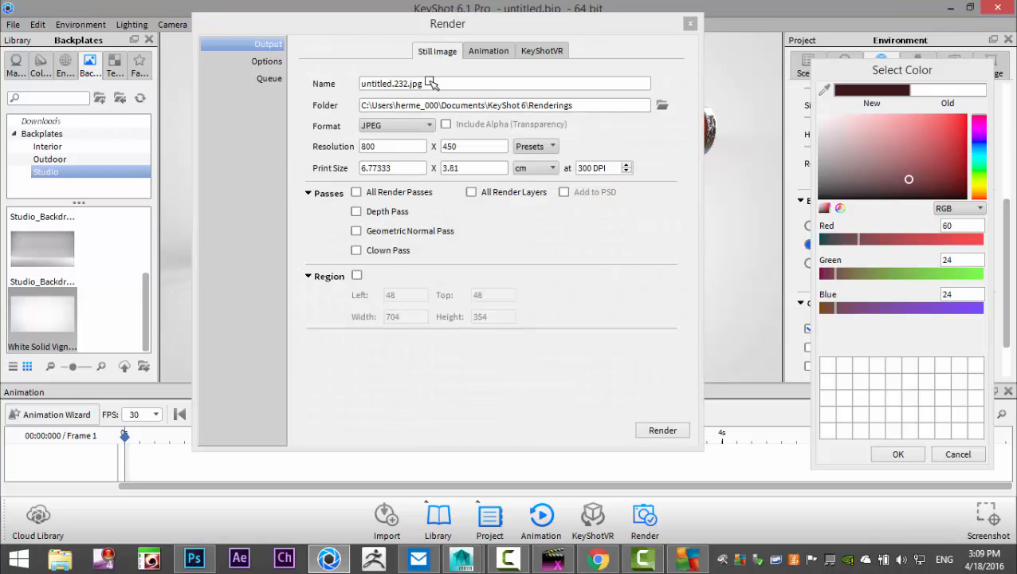
pyautogui.moveTo(452, 83); pyautogui.dragTo(183, 89)
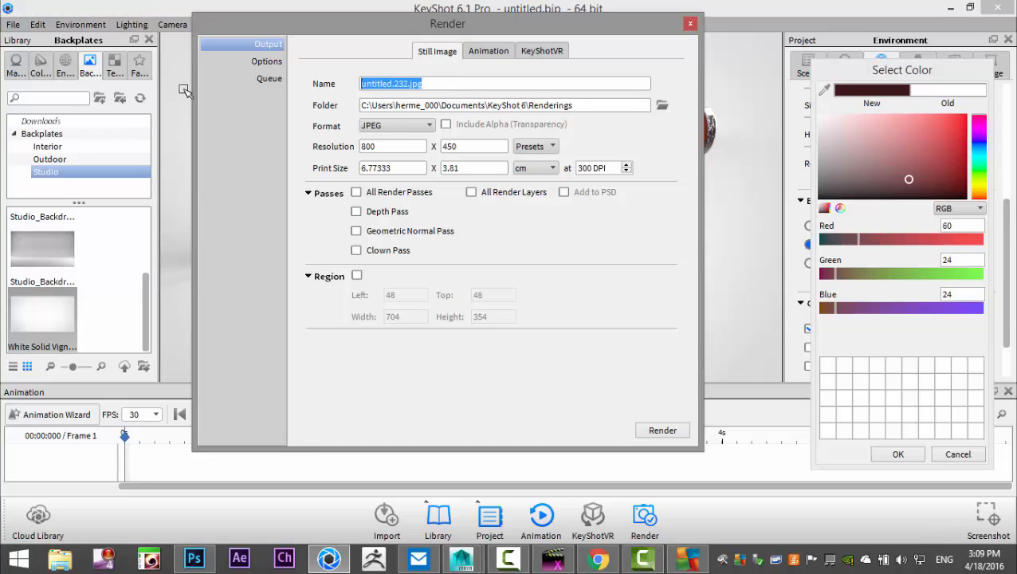
pyautogui.write('Knife')
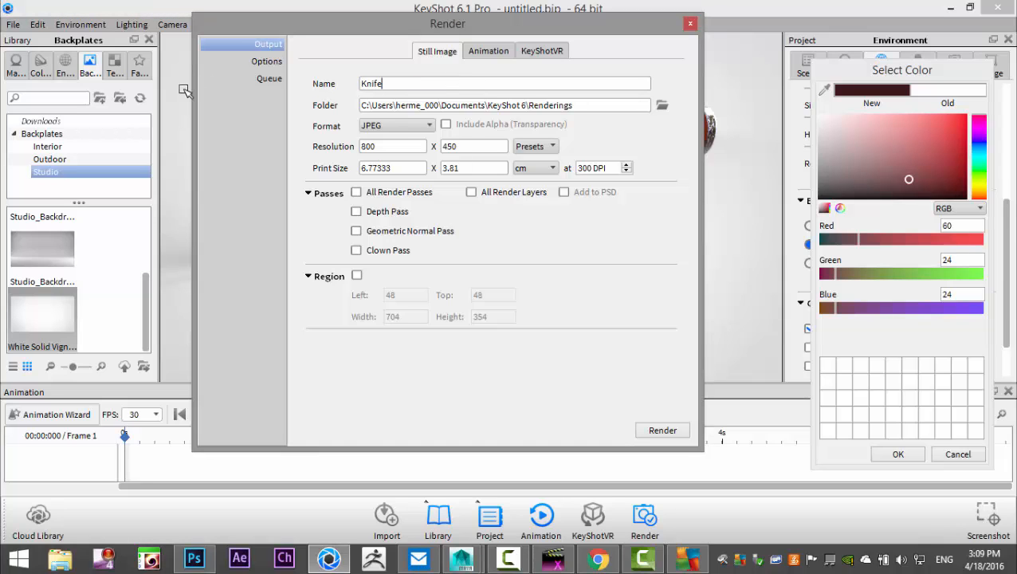
pyautogui.write('Perspect')
pyautogui.click(663, 105)
pyautogui.click(267, 149)
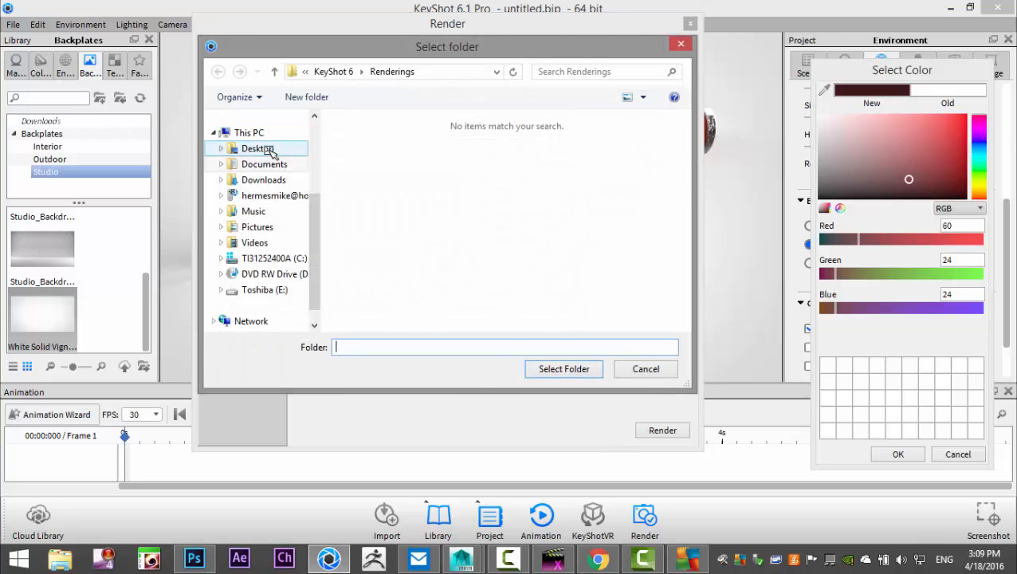
pyautogui.click(594, 366)
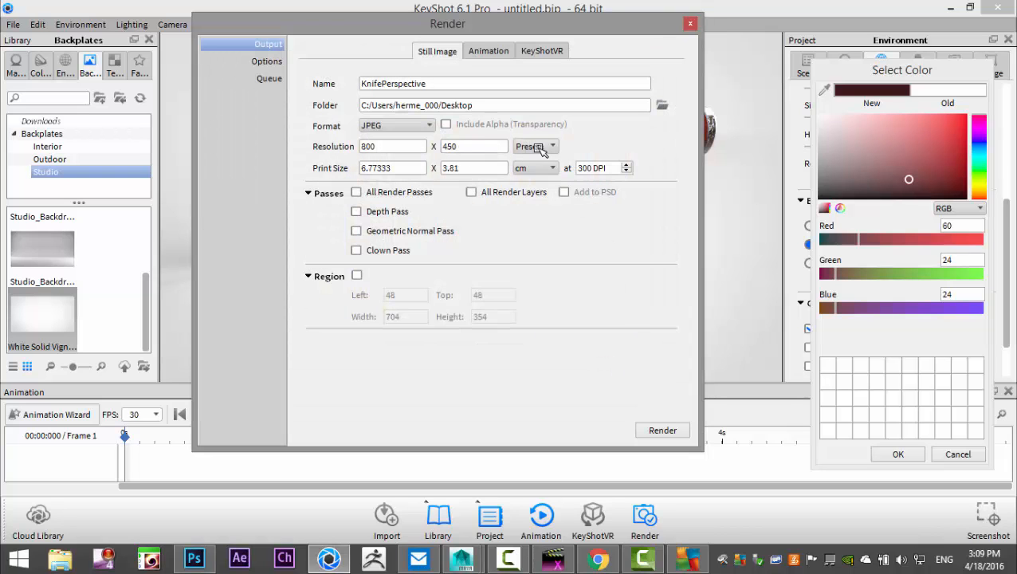
# Set the still image's resolution to the 1280 x 720 preset and start the render
pyautogui.click(537, 147)
pyautogui.click(573, 247)
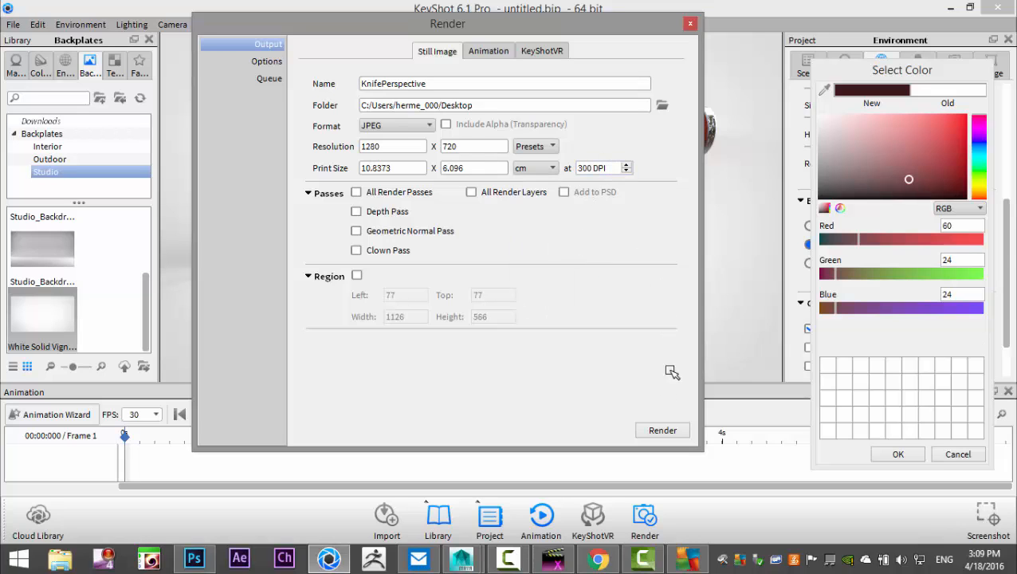
pyautogui.click(658, 432)
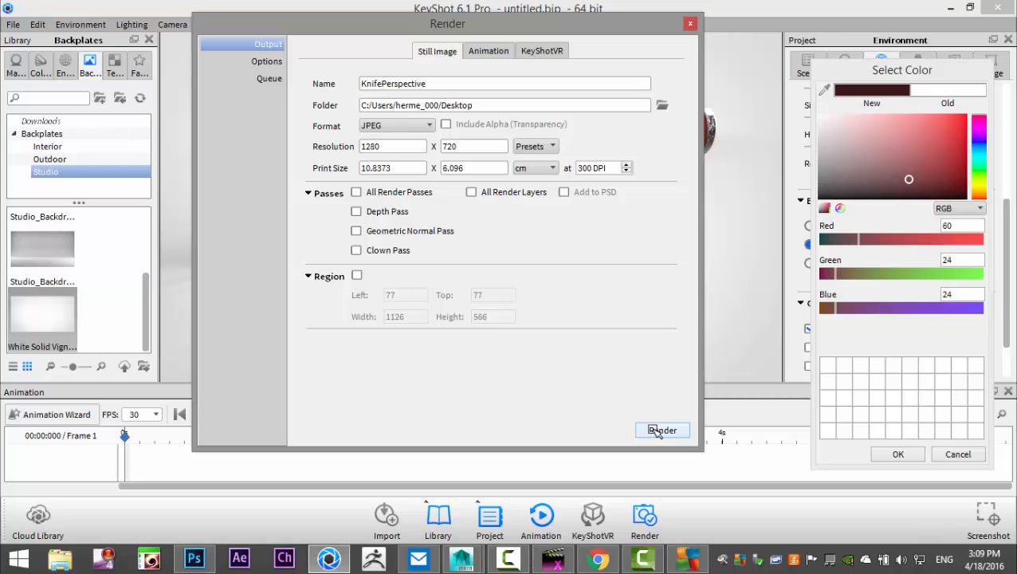